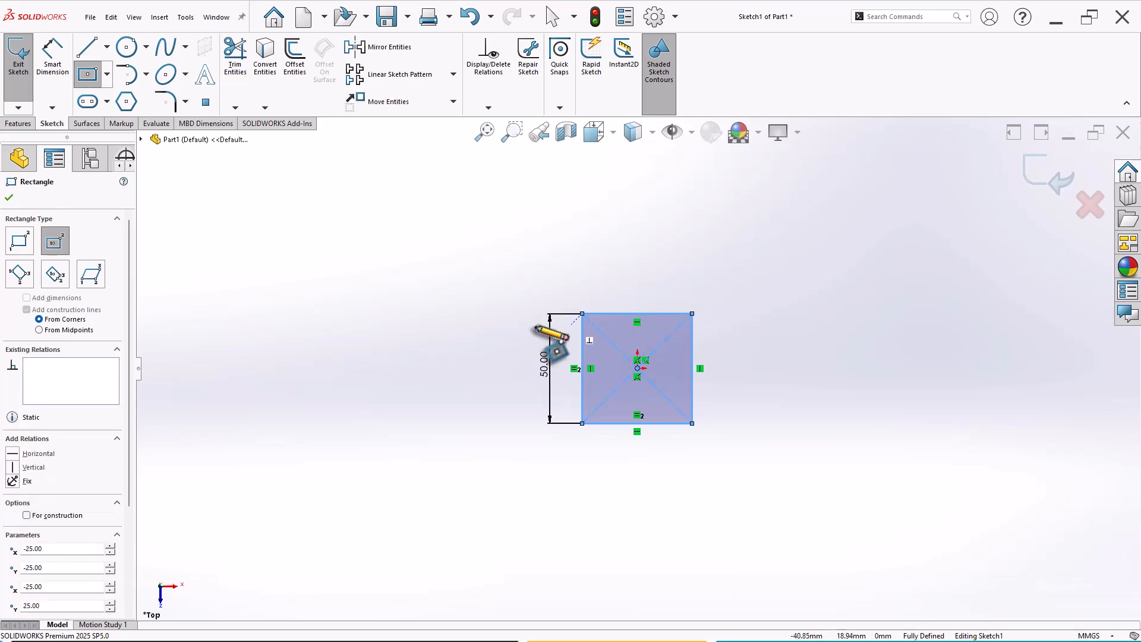
Extrude the 50 mm square sketch upward to a blind depth of 50 mm to form a cube.
left_click(19, 123)
left_click(27, 87)
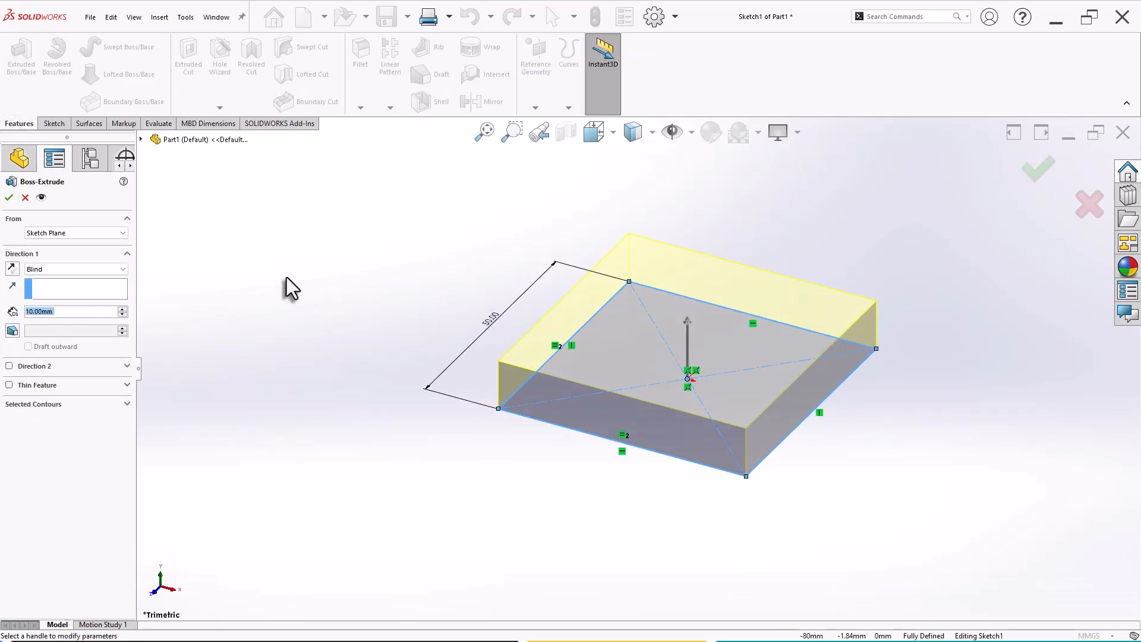
type("50")
key("Return")
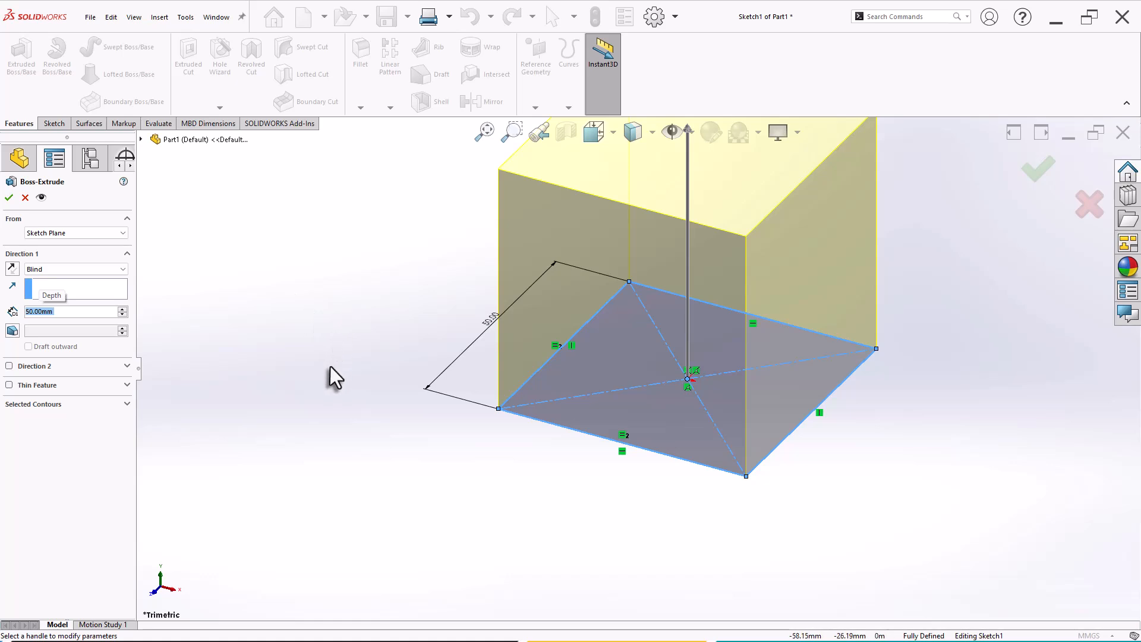
left_click(9, 197)
left_click(220, 315)
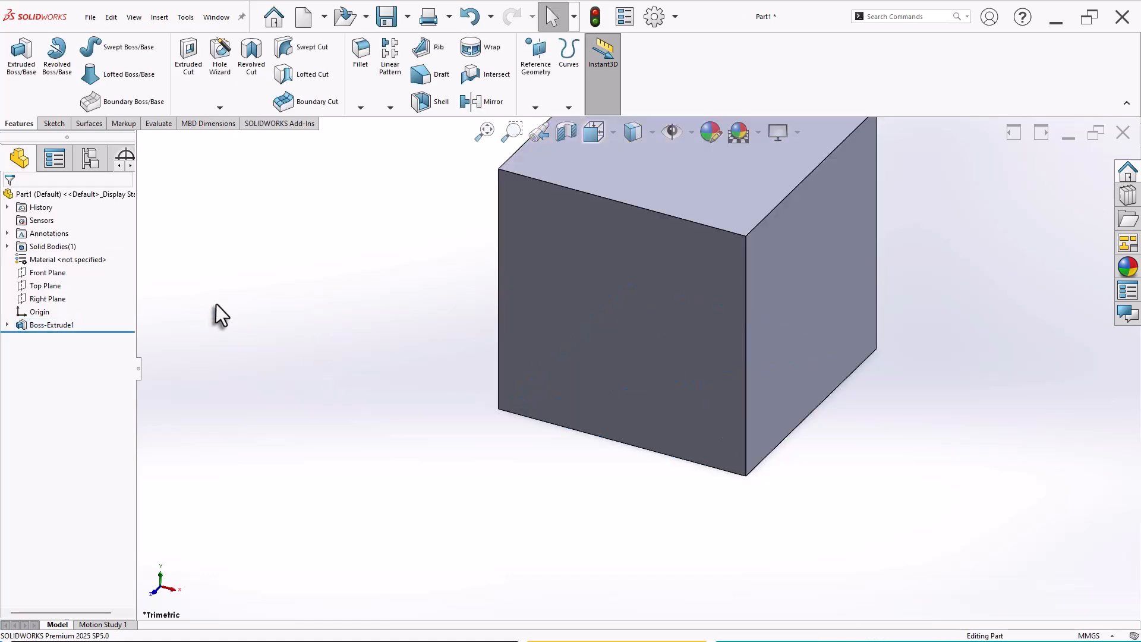
Start a reference plane through the cube's right-hand top edge, with the top face as second reference.
scroll(873, 276, "up", 3)
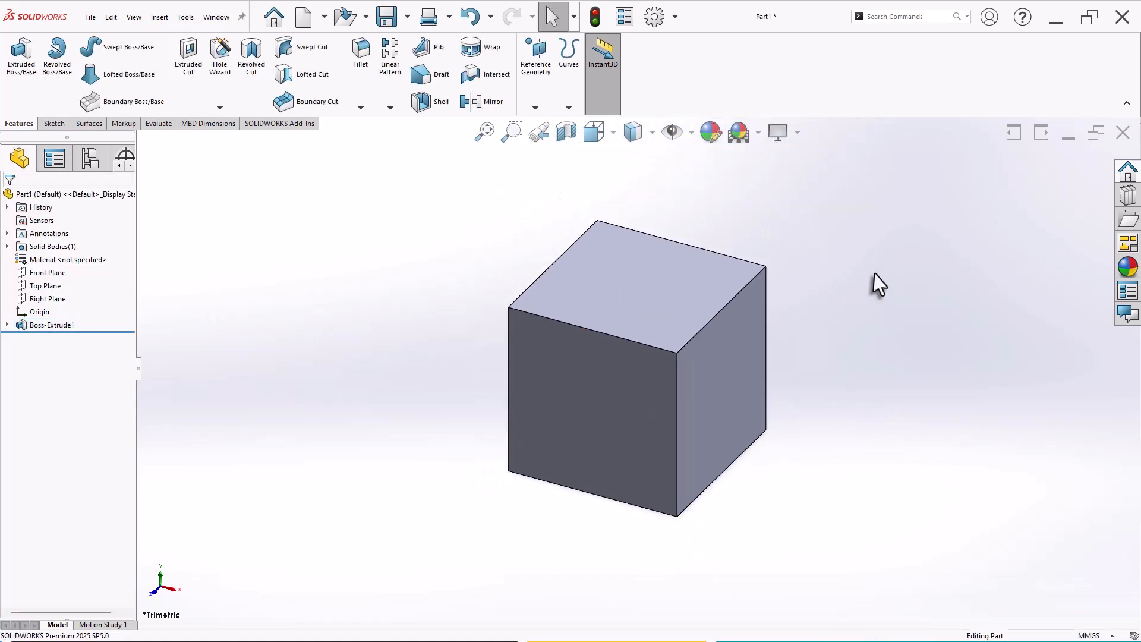
scroll(873, 277, "down", 1)
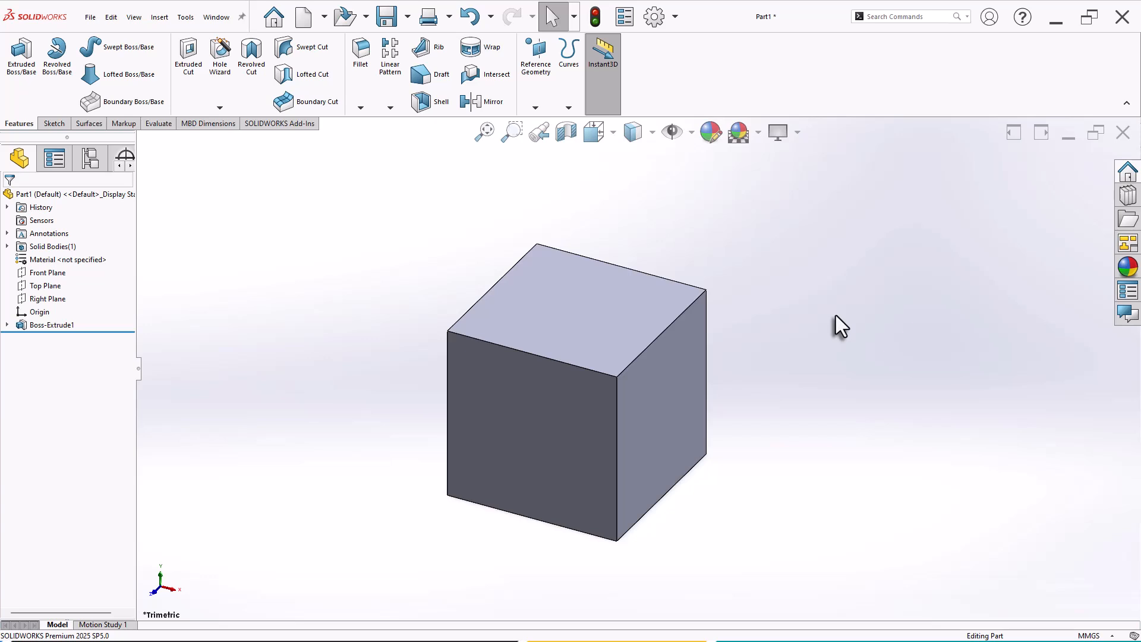
left_click(539, 73)
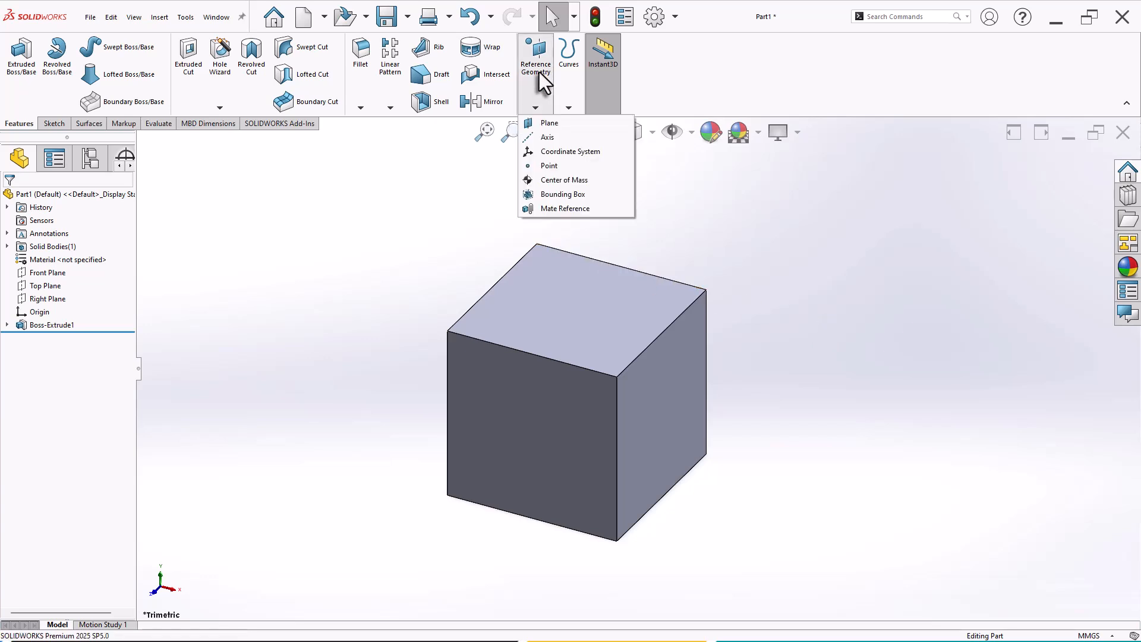
left_click(572, 123)
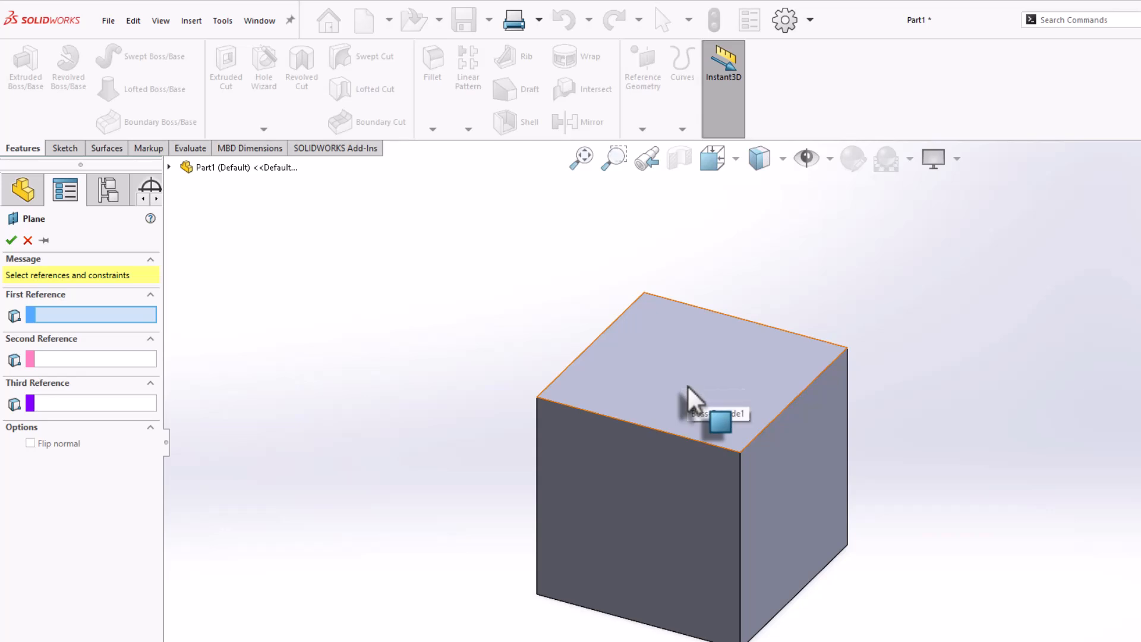
left_click(810, 387)
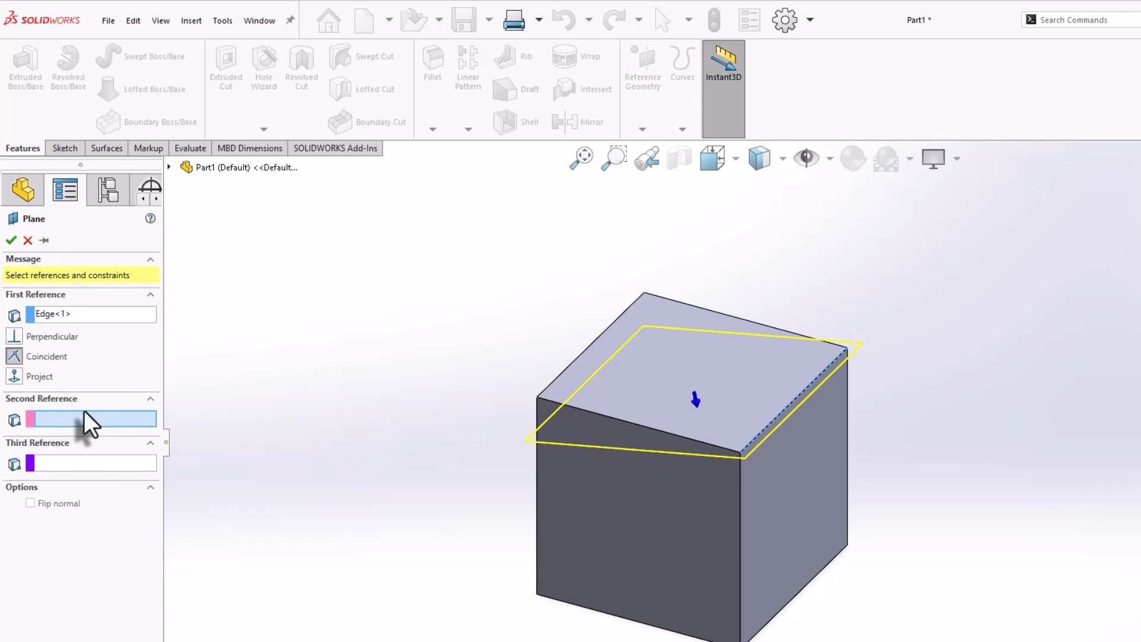
left_click(642, 407)
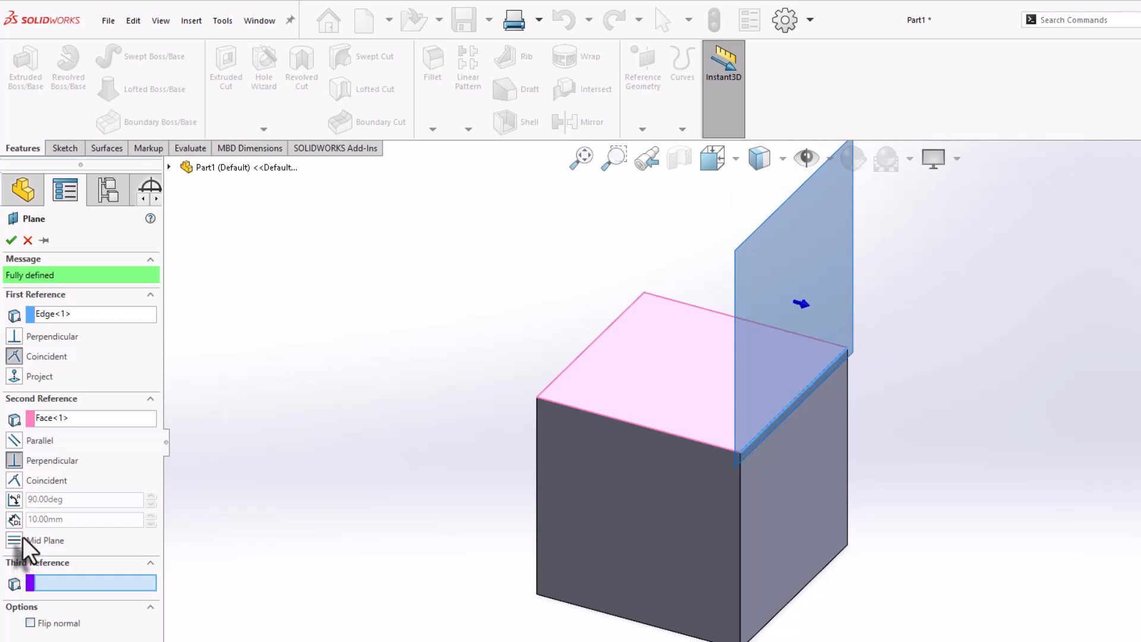
Set the reference plane at an angle of 30 degrees to the cube's top face.
left_click(14, 501)
left_click_drag(81, 500, 37, 502)
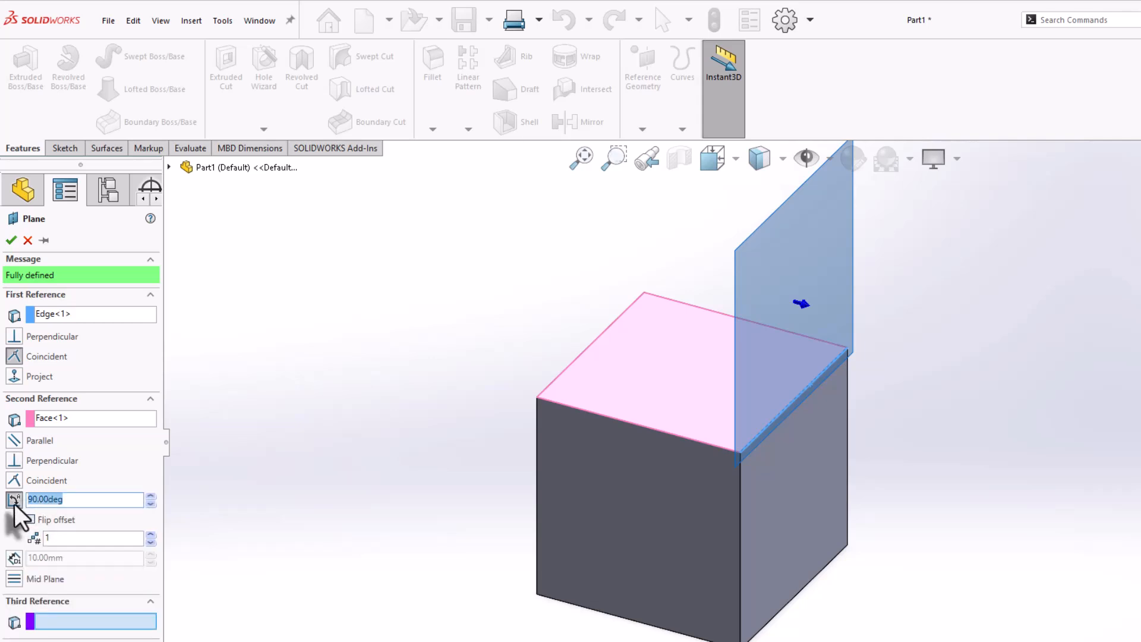
type("30")
key("Return")
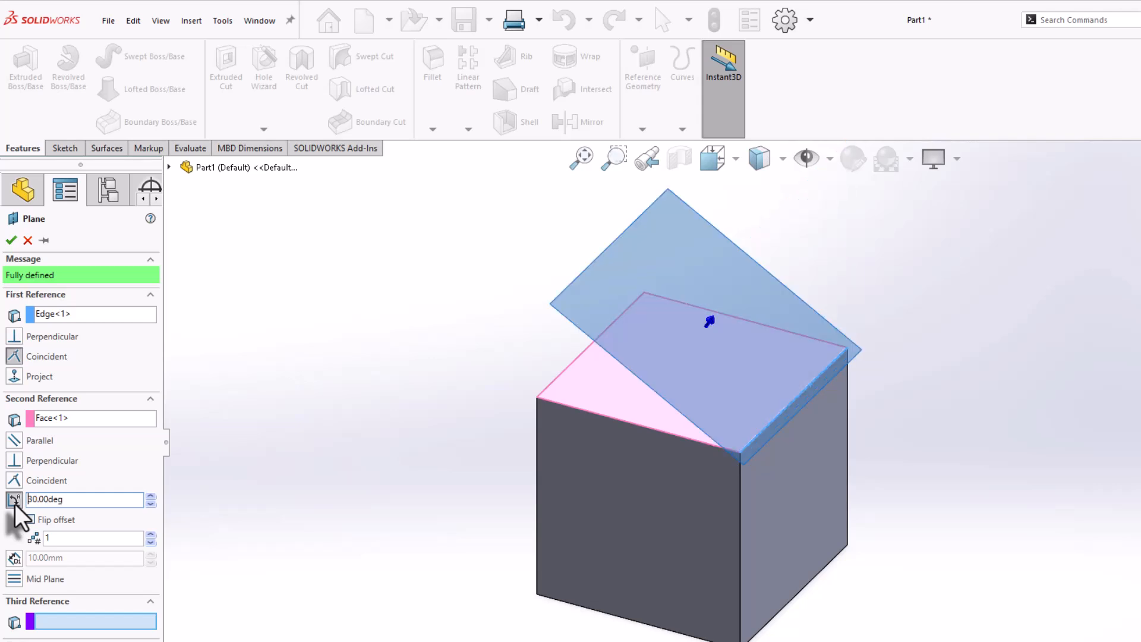
Try the angled plane with a flipped offset and two instances, and restore a single unflipped plane.
scroll(861, 279, "down", 2)
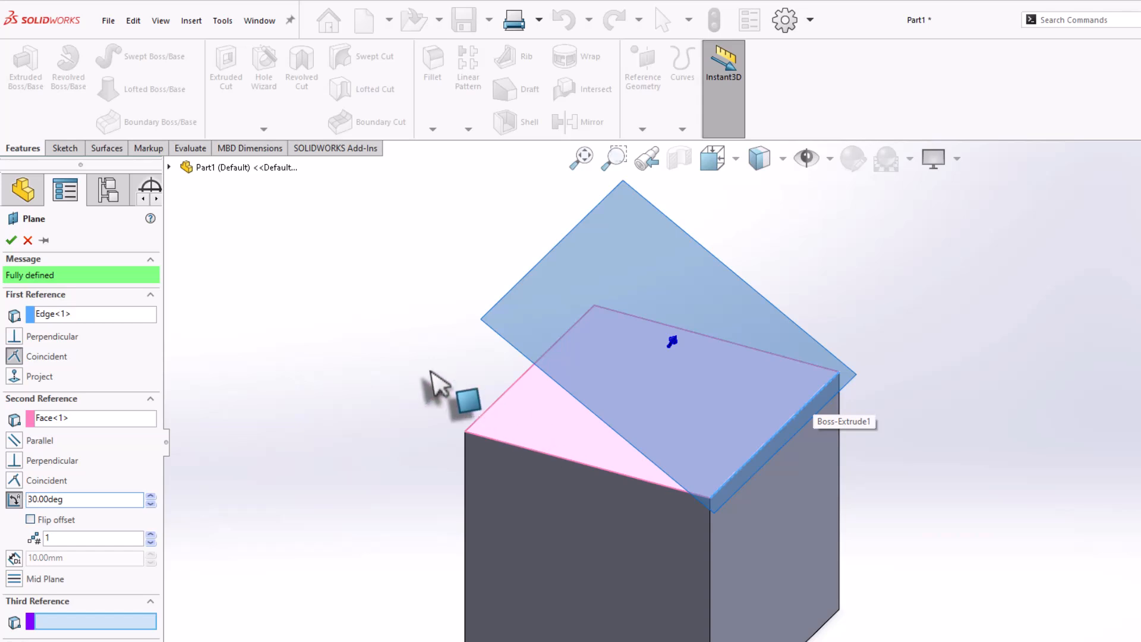
left_click(52, 519)
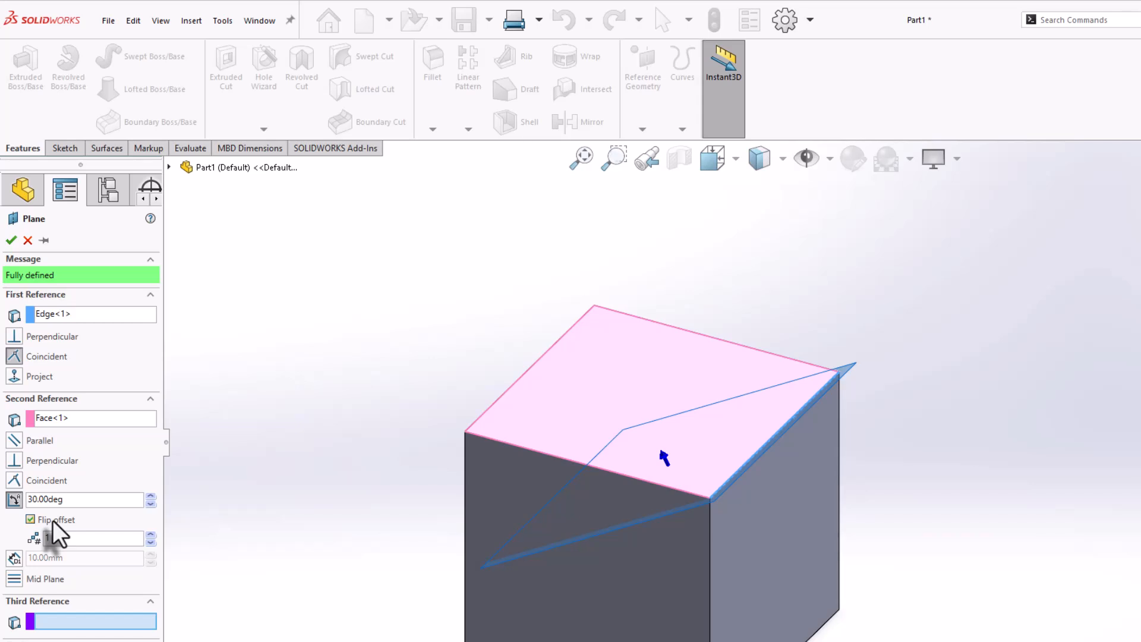
left_click(150, 535)
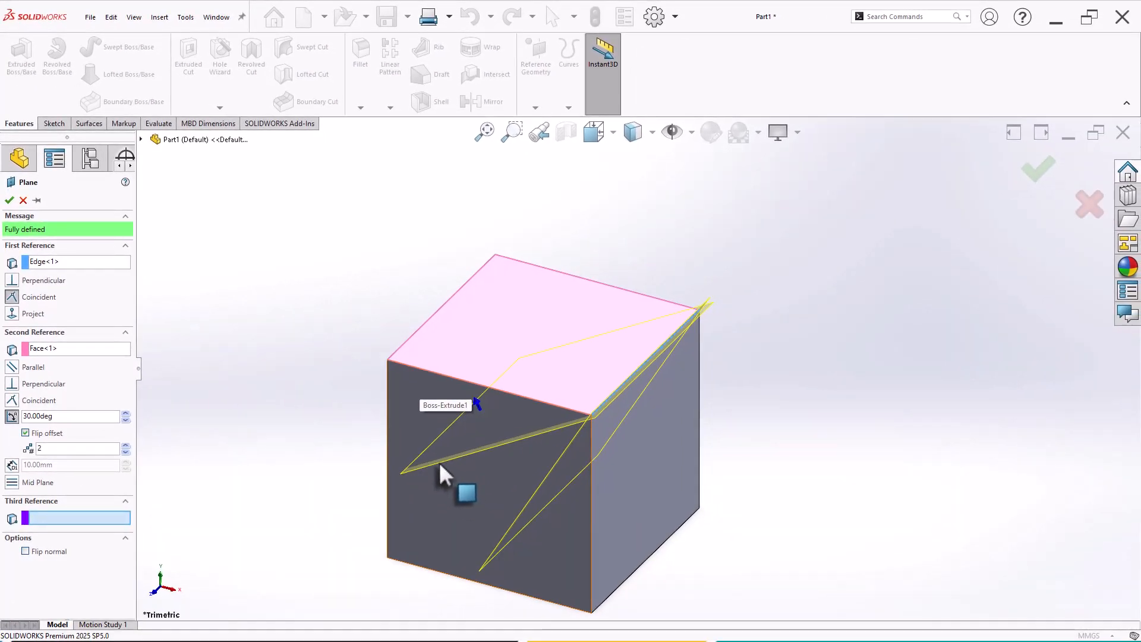
left_click(125, 453)
left_click(47, 434)
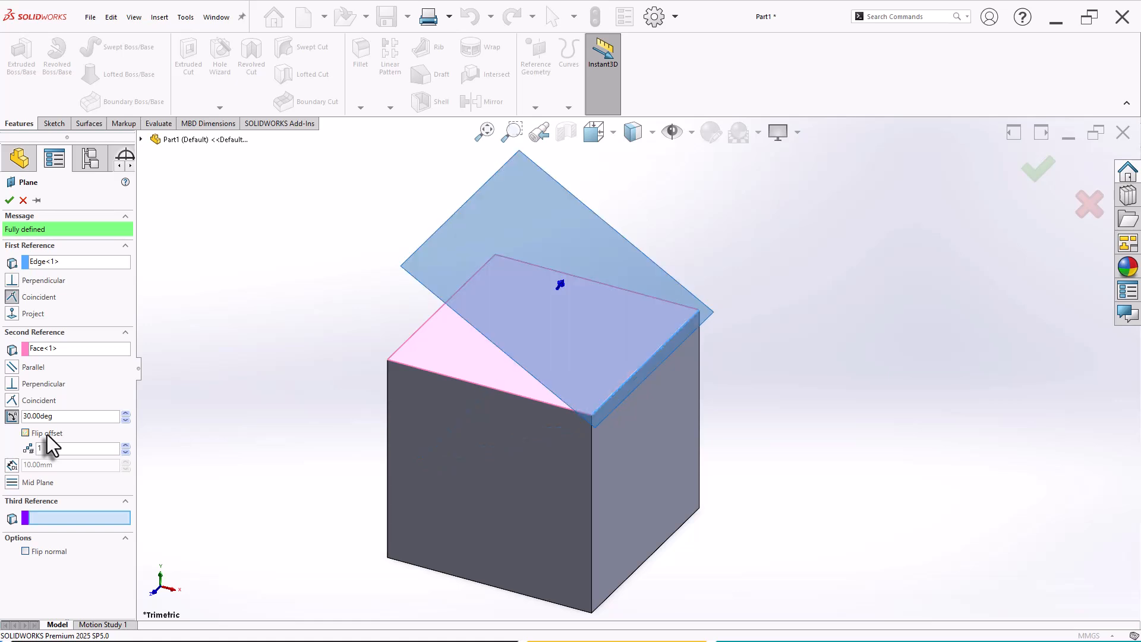
Accept the 30-degree reference plane and open a new sketch on it.
middle_click_drag(304, 305, 298, 255)
left_click(9, 199)
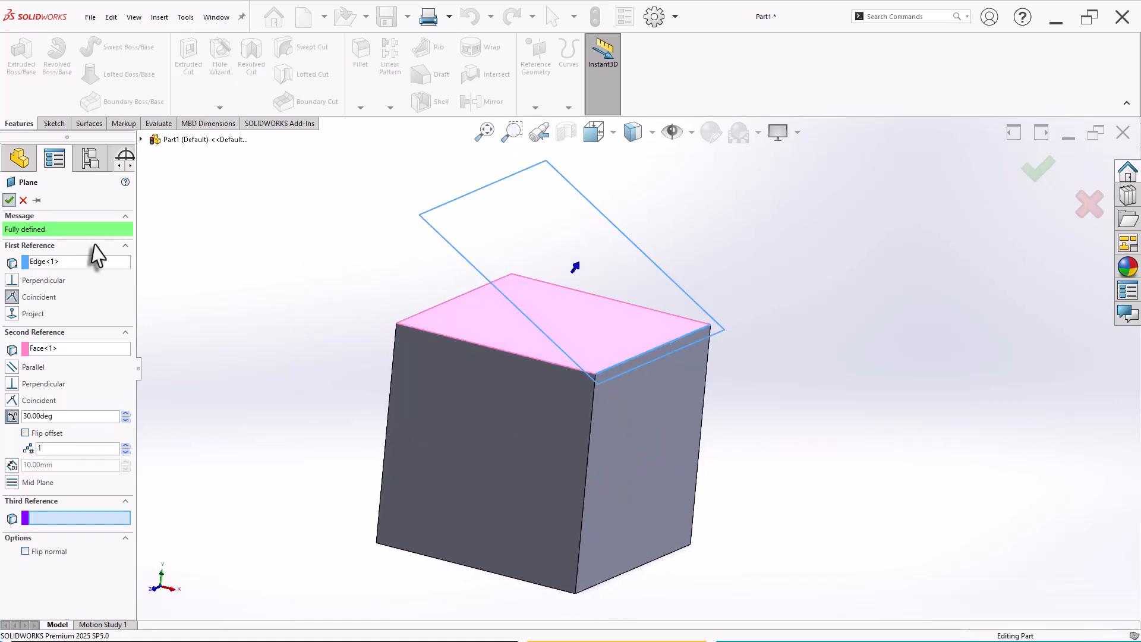
middle_click_drag(688, 271, 701, 313)
right_click(459, 268)
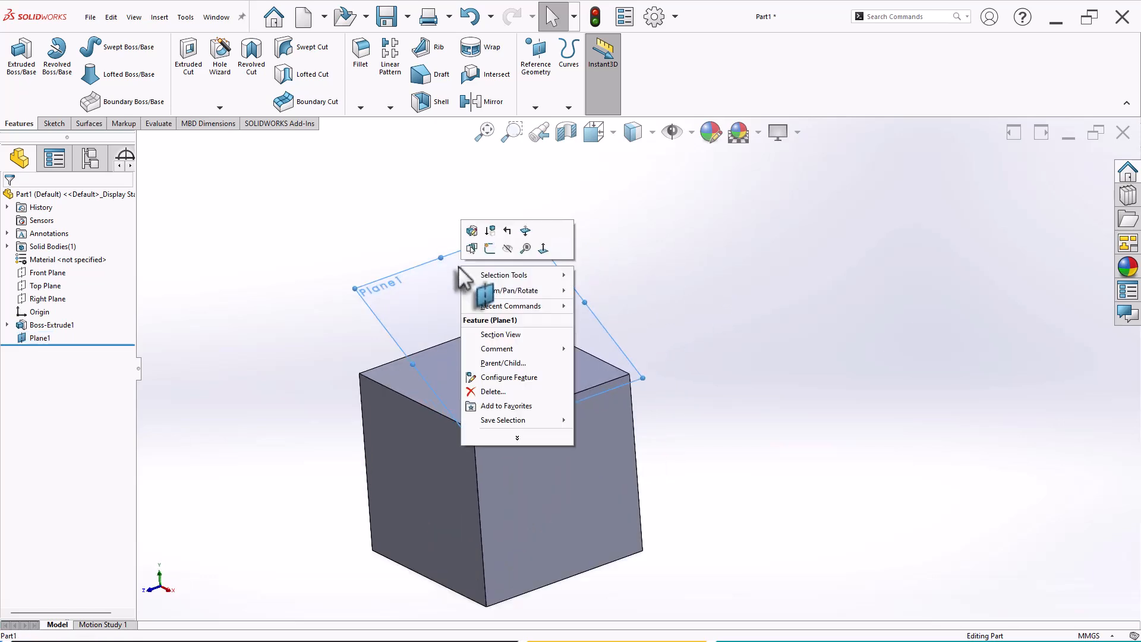
left_click(487, 252)
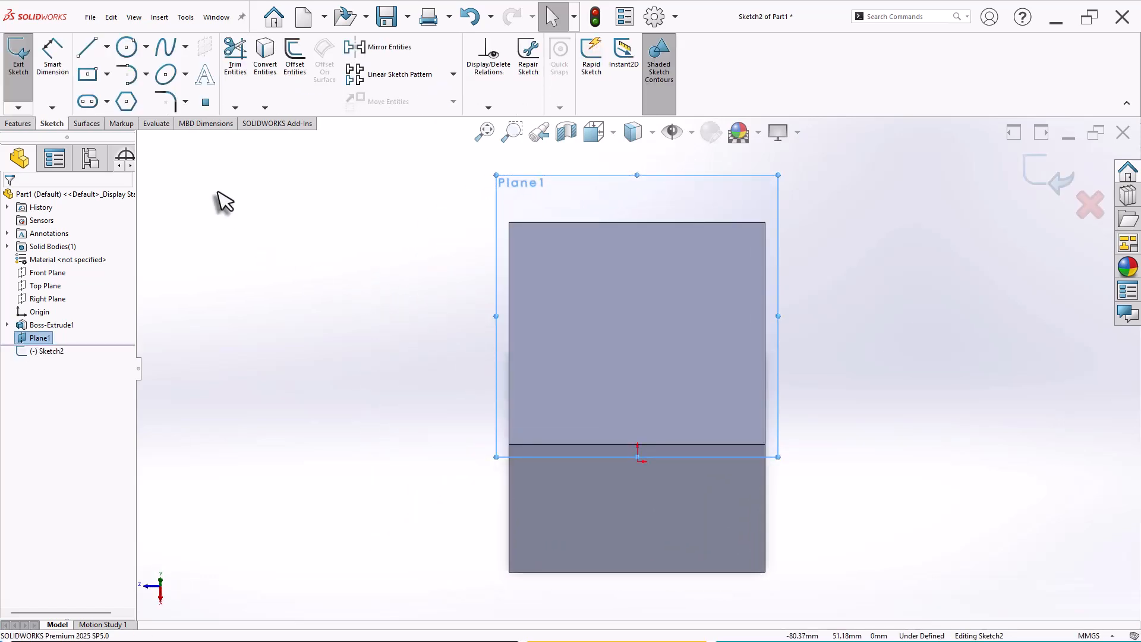
Sketch a circle directly above the origin on the angled plane and set its diameter to 10 mm.
left_click(127, 47)
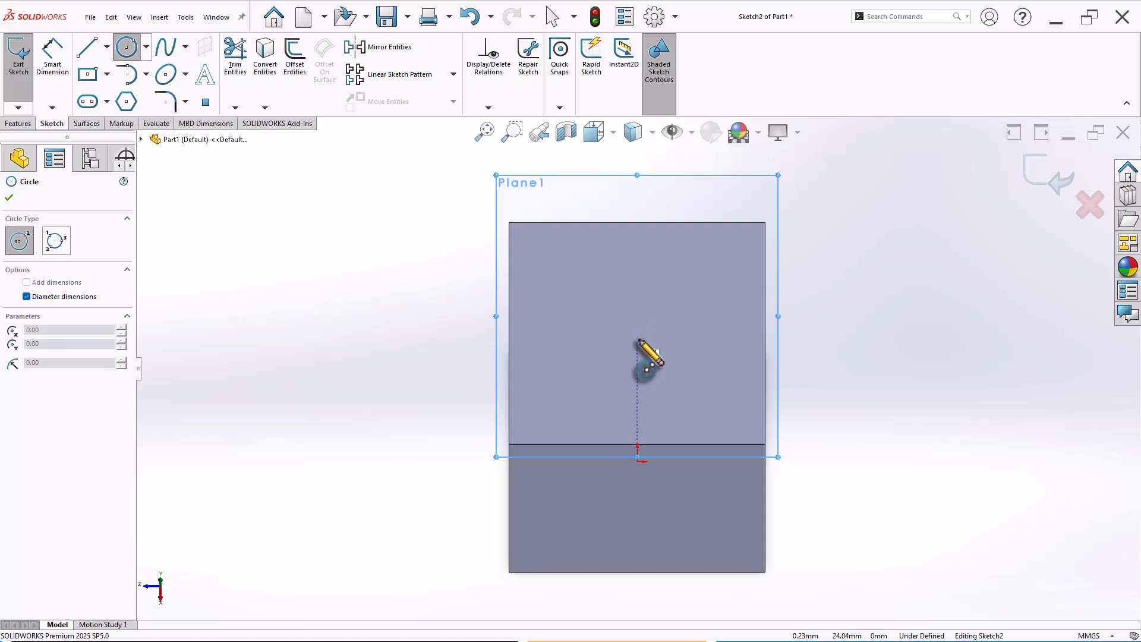
left_click(637, 339)
left_click(654, 364)
right_click_drag(321, 380, 327, 303)
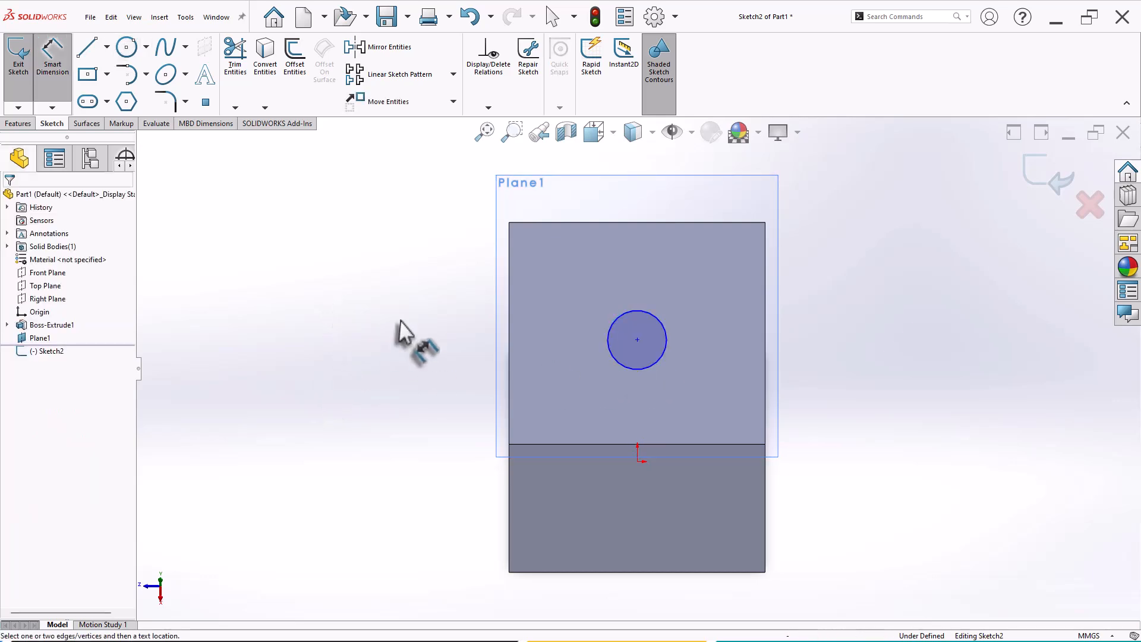
left_click(610, 320)
left_click(586, 304)
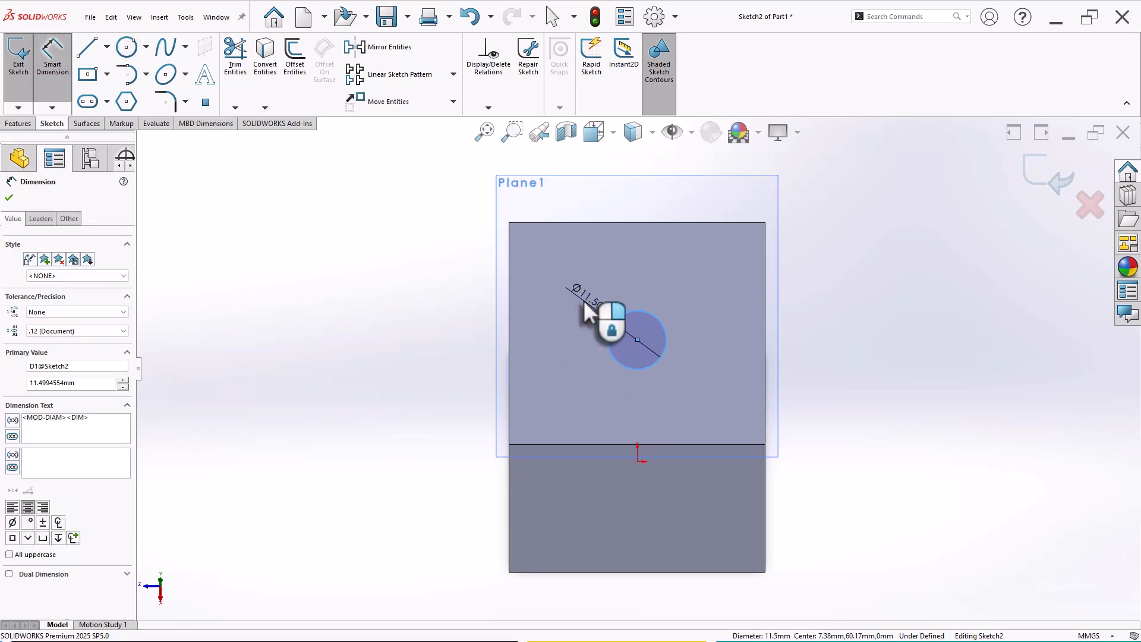
type("10")
key("Return")
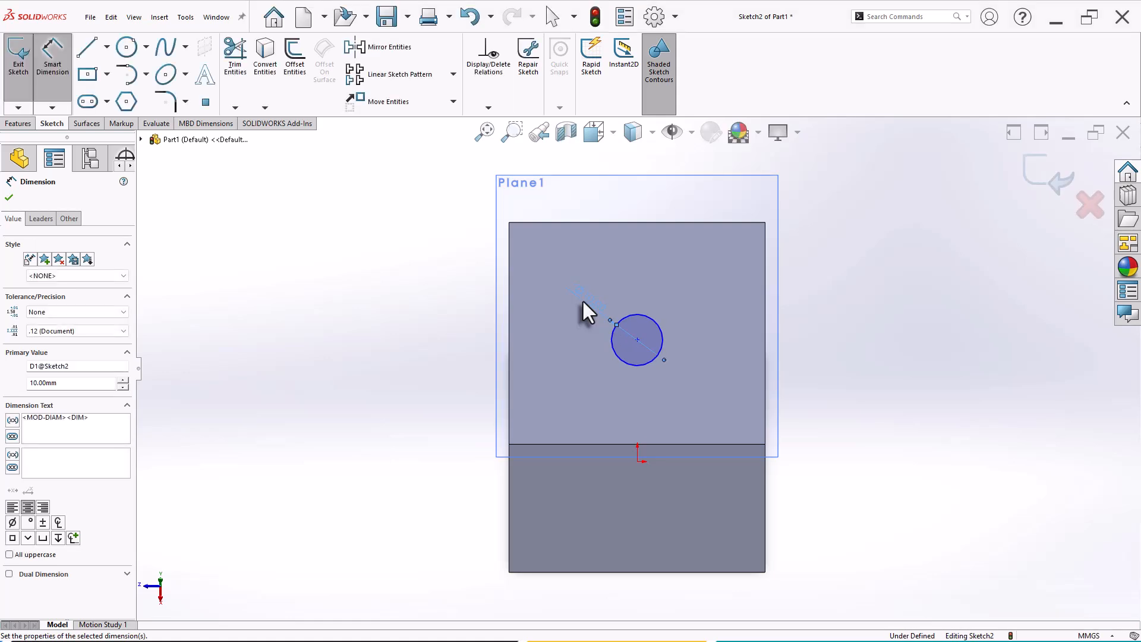
key("Escape")
Add a vertical relation between the circle's centre and the origin.
left_click(637, 339)
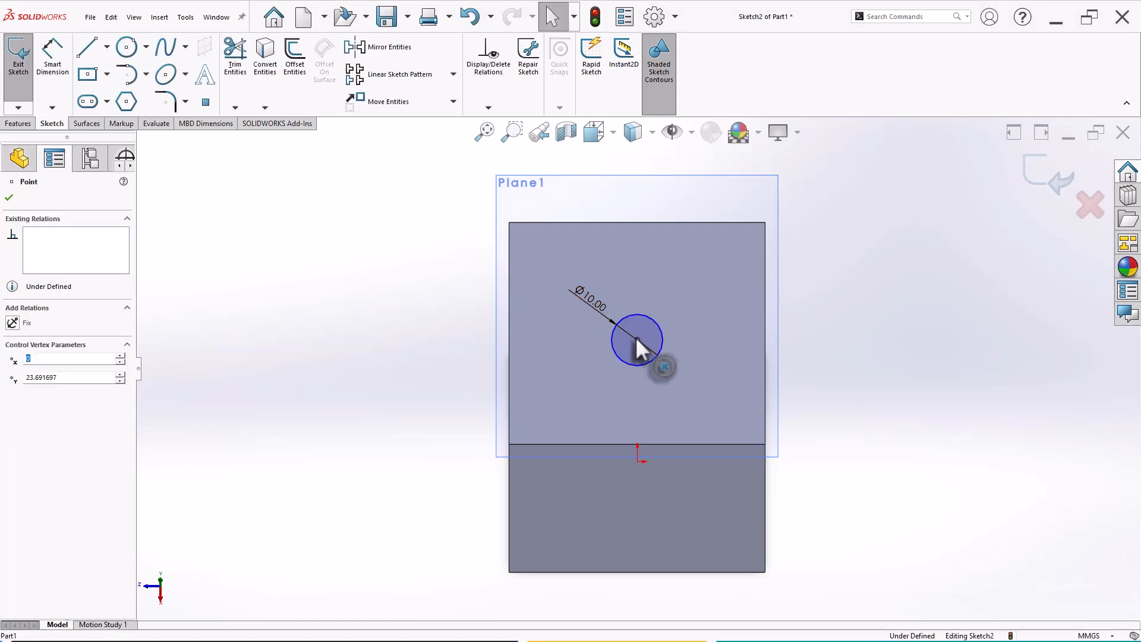
left_click(637, 460, "ctrl")
left_click(696, 409)
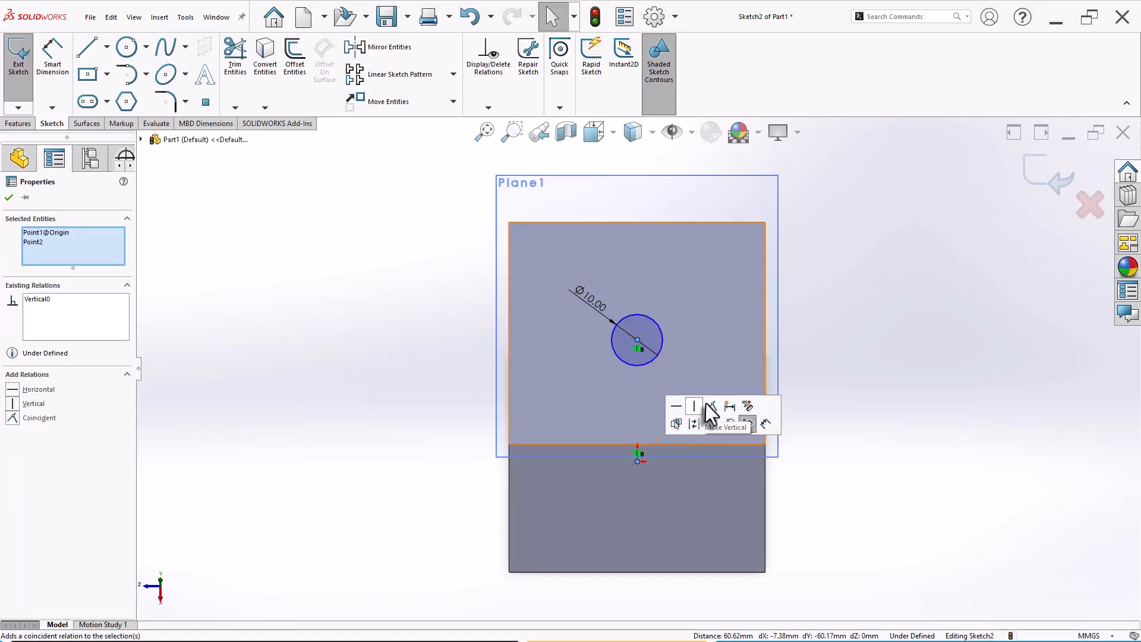
Dimension the circle's centre 20 mm from the cube's top edge that the angled plane passes through.
right_click_drag(867, 415, 879, 339)
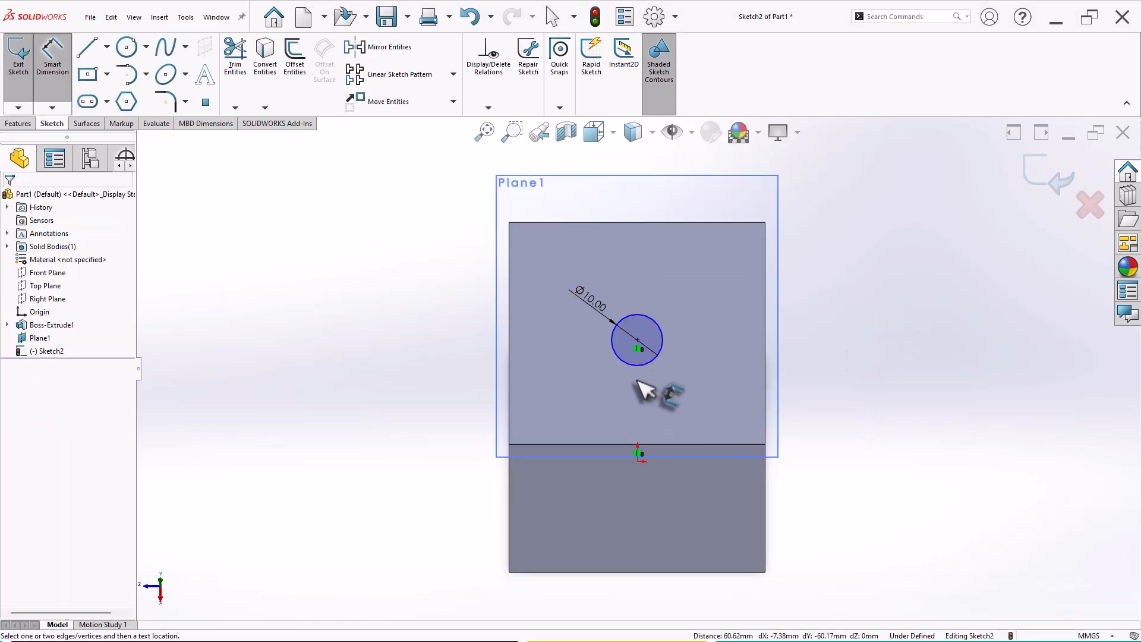
left_click(637, 339)
left_click(662, 444)
left_click(672, 400)
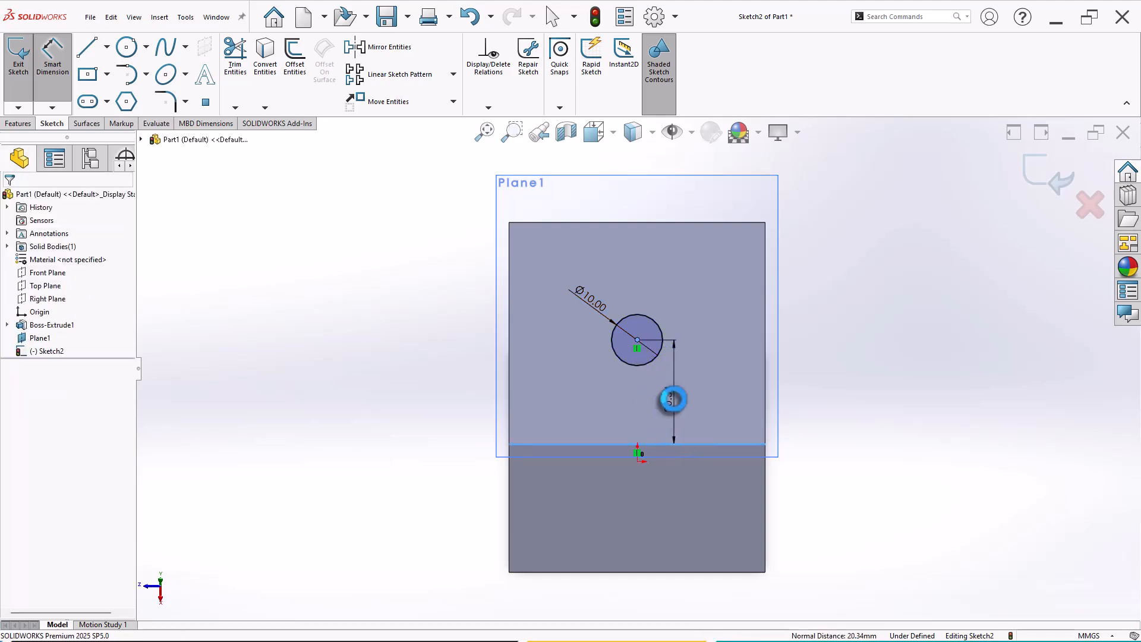
type("20")
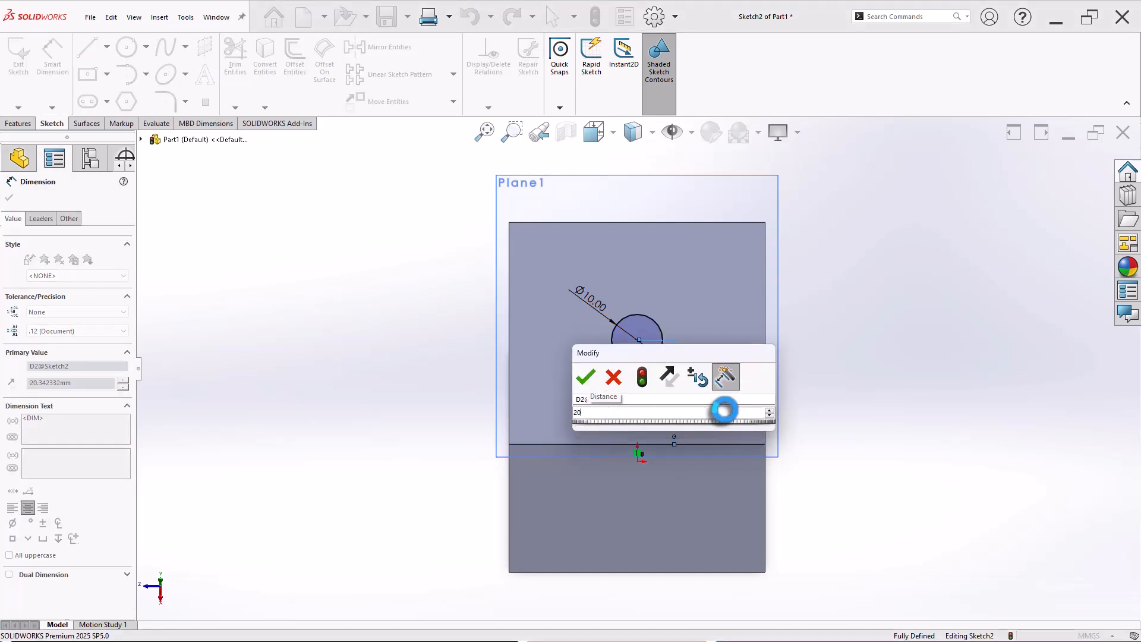
key("Return")
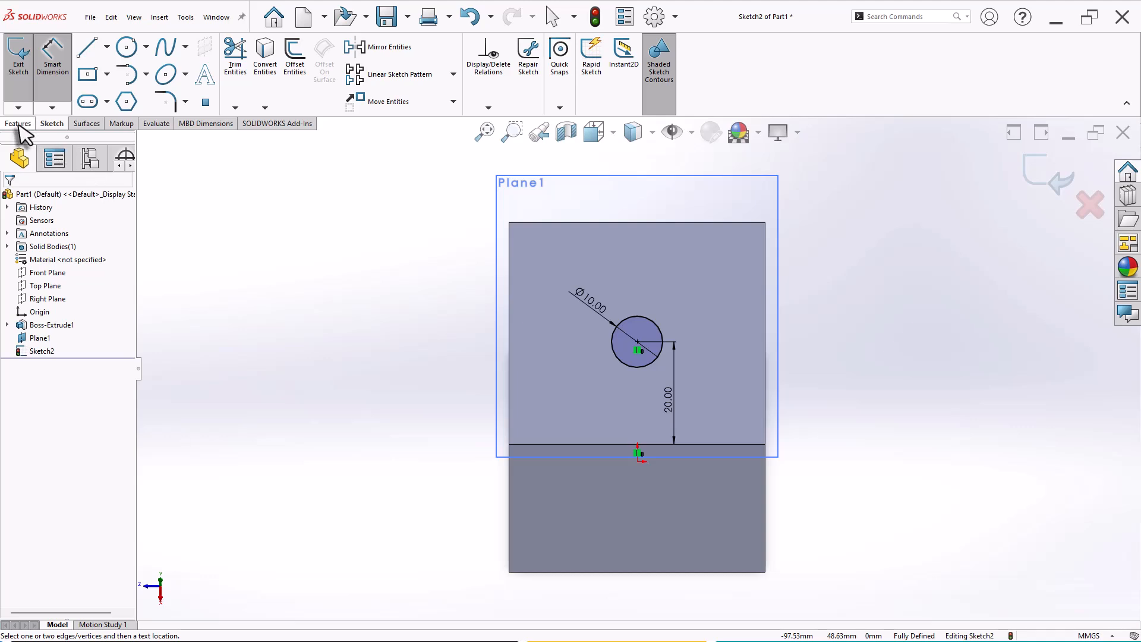
Extrude the 10 mm circle in the reversed direction toward the cube with the Up To Next end condition, merging the result.
left_click(18, 123)
left_click(21, 56)
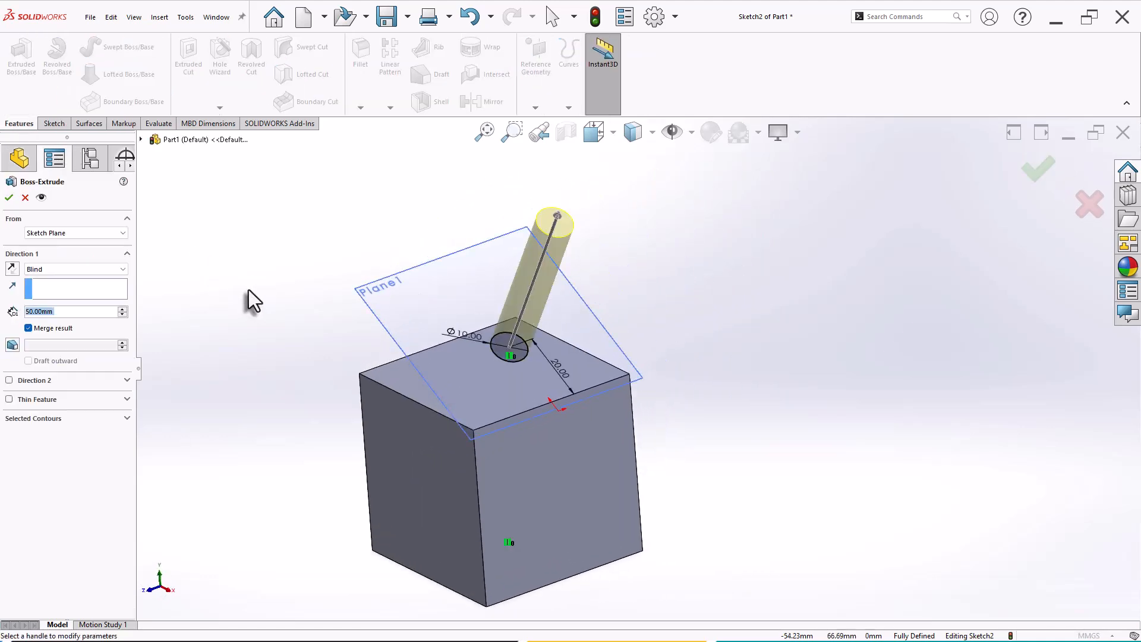
left_click(33, 270)
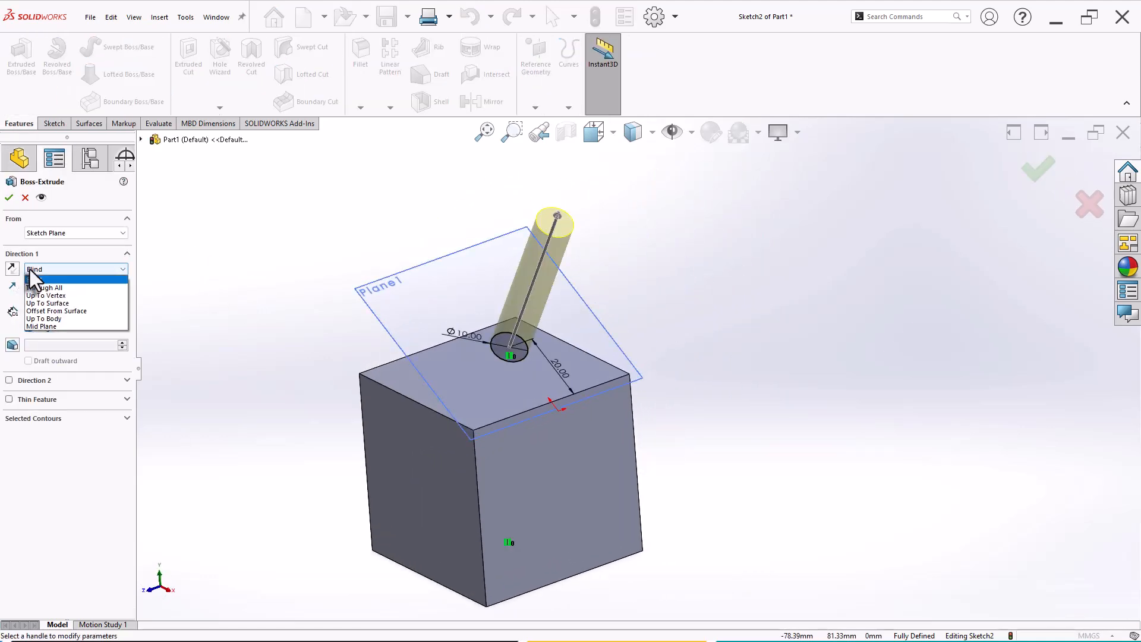
left_click(32, 279)
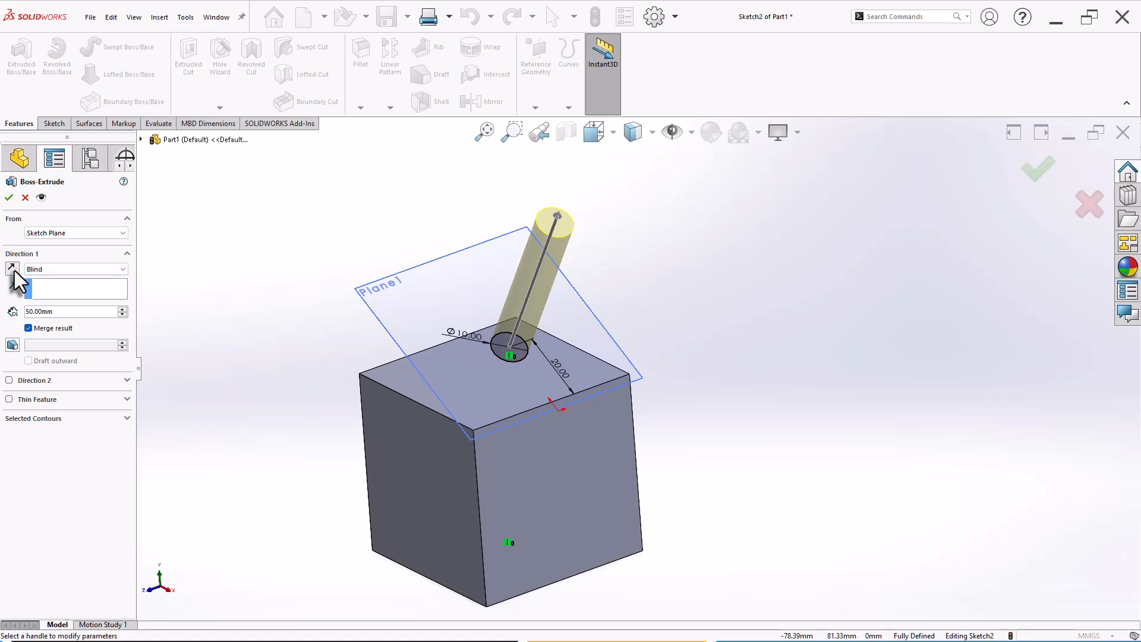
left_click(12, 270)
left_click(67, 268)
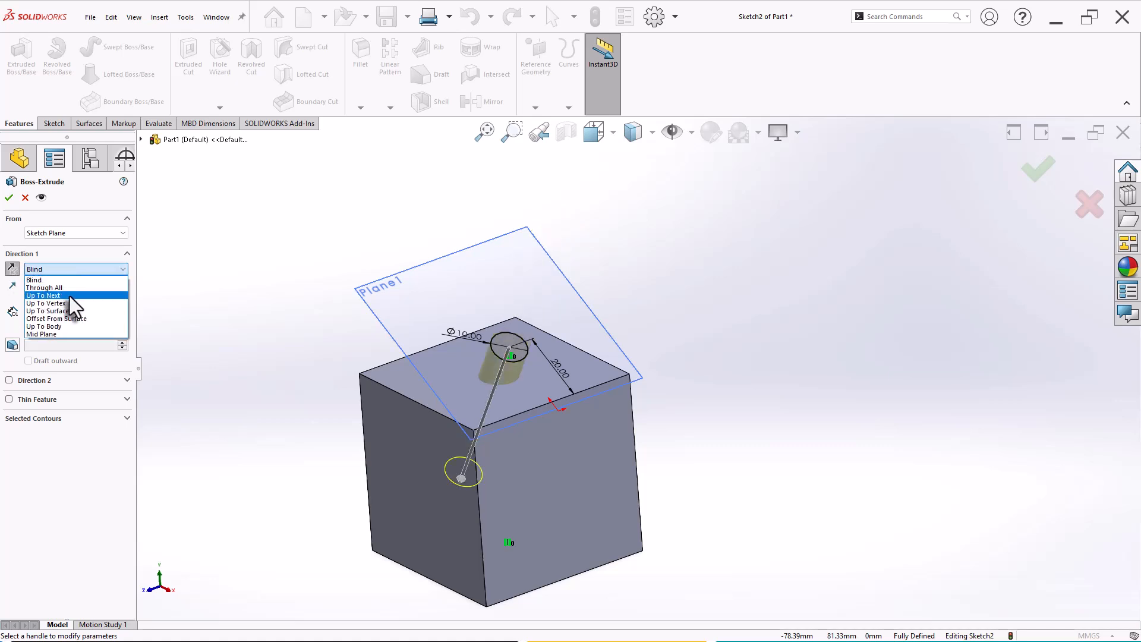
left_click(70, 296)
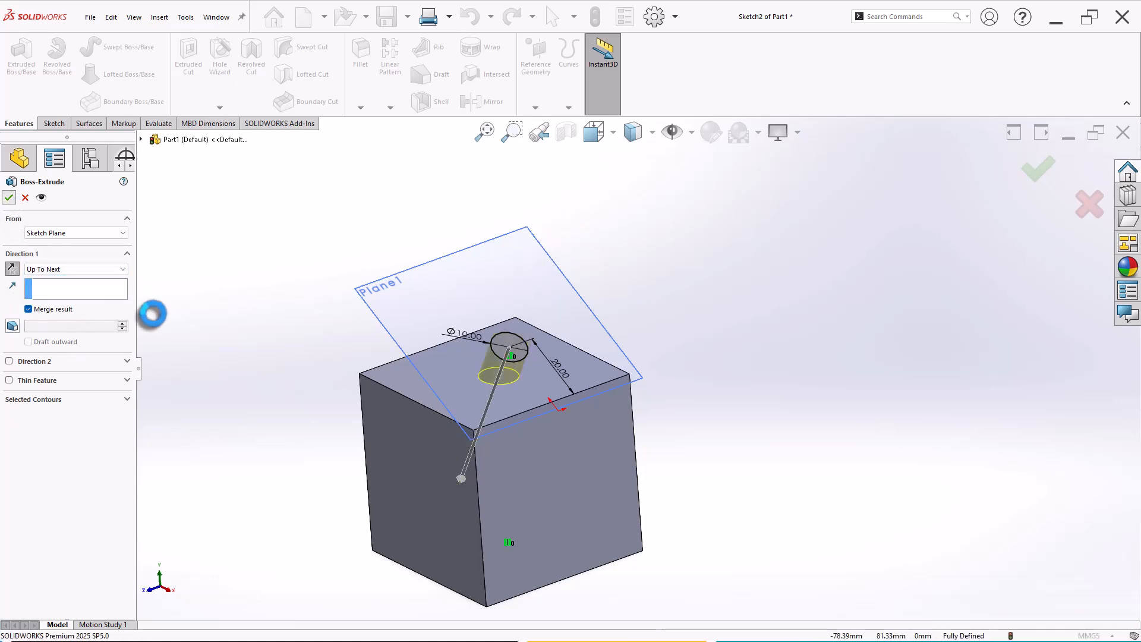
scroll(552, 324, "down", 2)
scroll(592, 368, "up", 1)
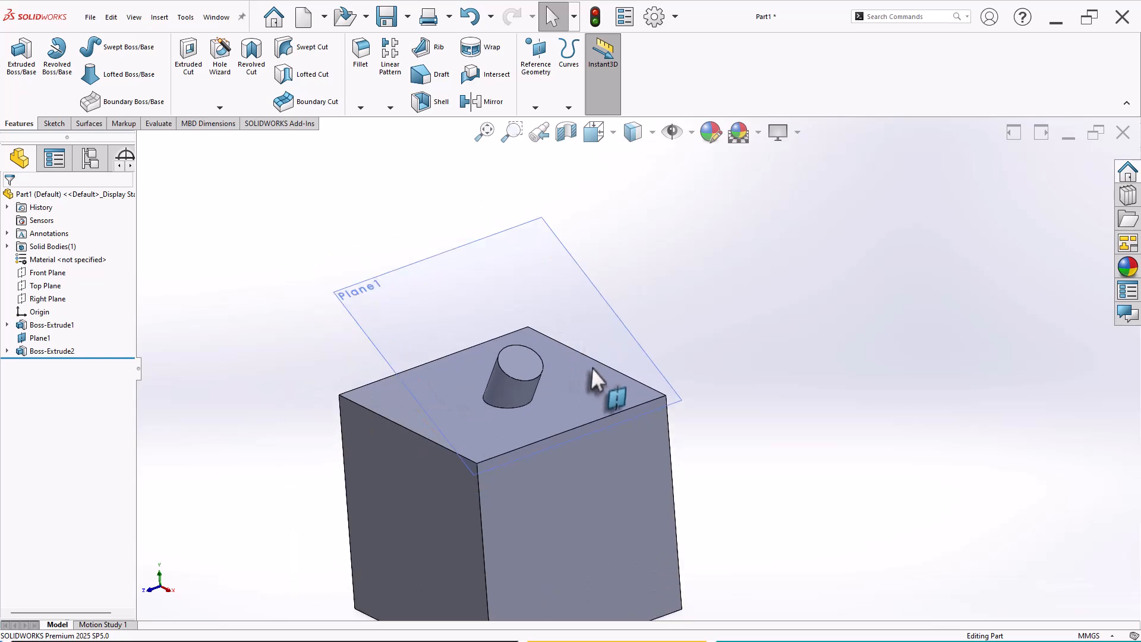
middle_click_drag(593, 366, 617, 376)
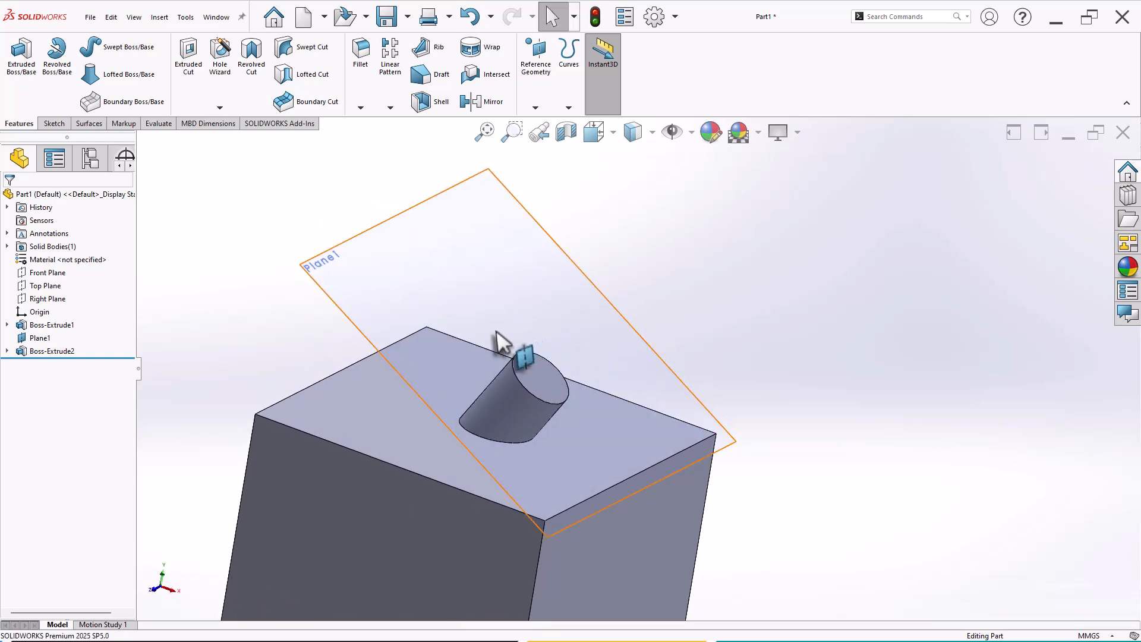
Examine the slanted boss, the angled plane and the cube's underside from several viewpoints.
middle_click_drag(535, 377, 431, 367)
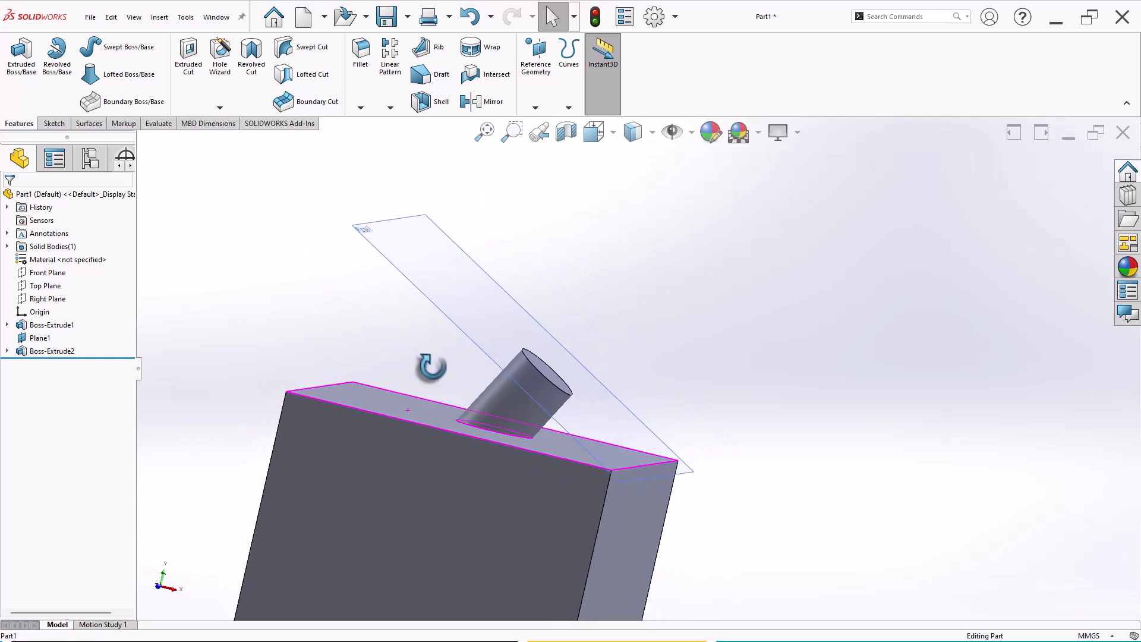
mouse_move(496, 313)
middle_mouse_down()
mouse_move(508, 309)
mouse_move(481, 326)
middle_mouse_up()
scroll(432, 407, "up", 2)
scroll(541, 349, "up", 2)
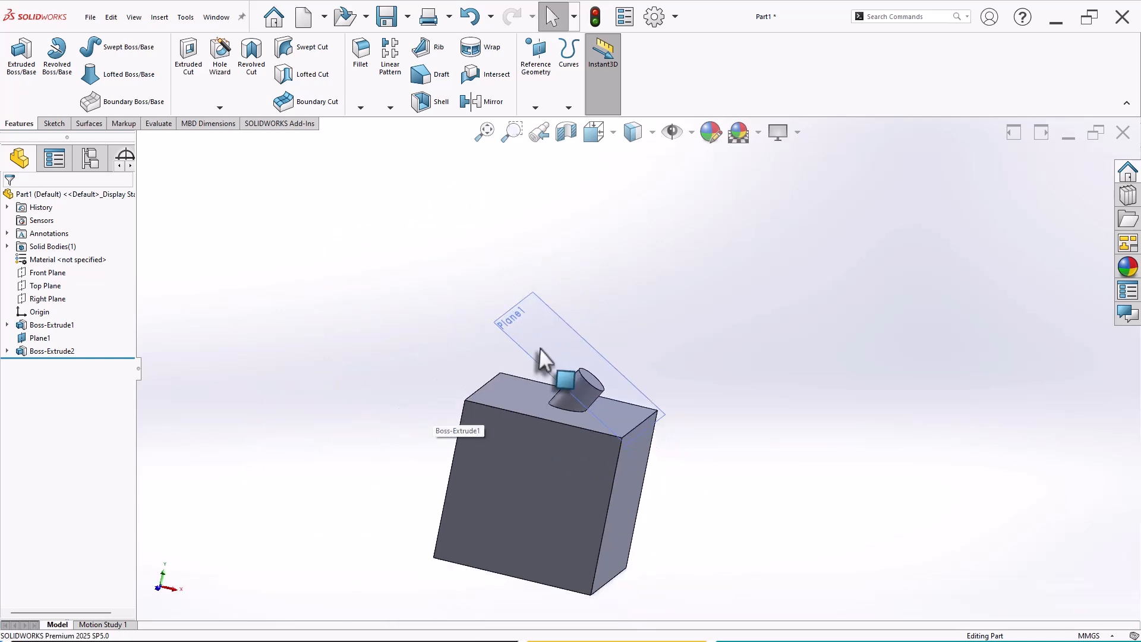
middle_click_drag(687, 408, 636, 438)
scroll(672, 526, "down", 3)
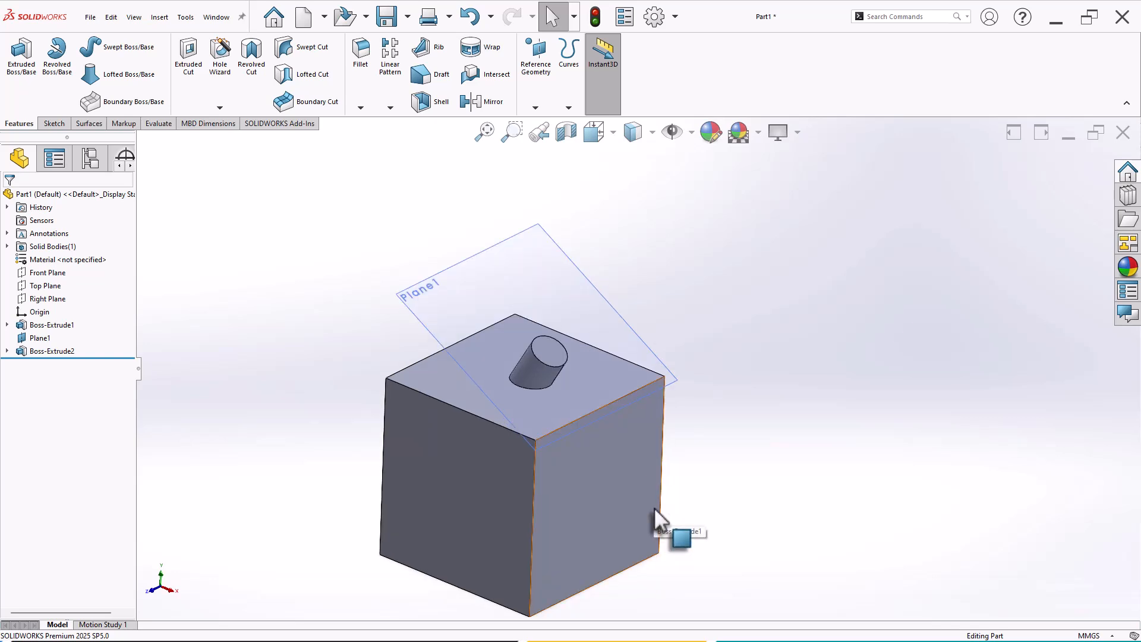
middle_click_drag(721, 566, 711, 520, "ctrl")
middle_click_drag(683, 460, 687, 433)
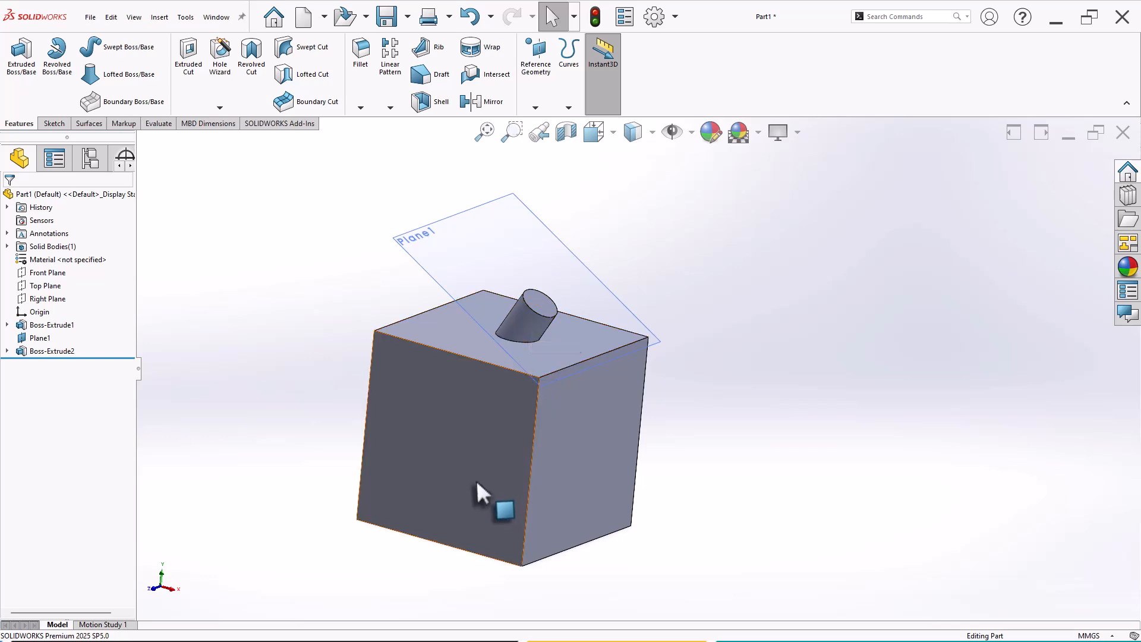
middle_click_drag(477, 482, 492, 329)
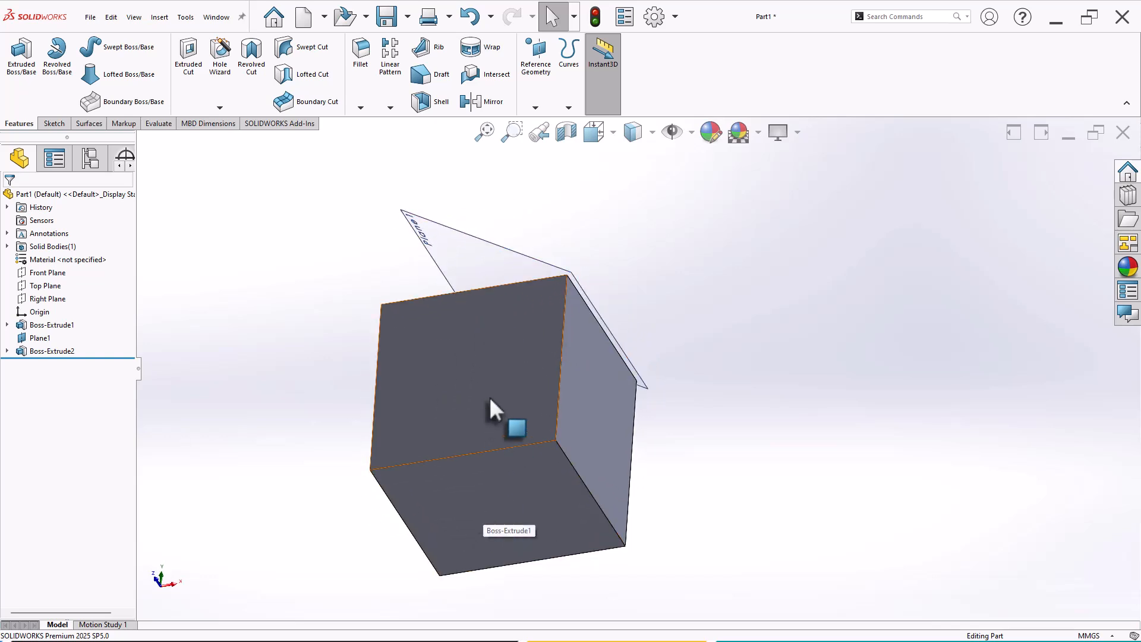
middle_click_drag(492, 408, 483, 541)
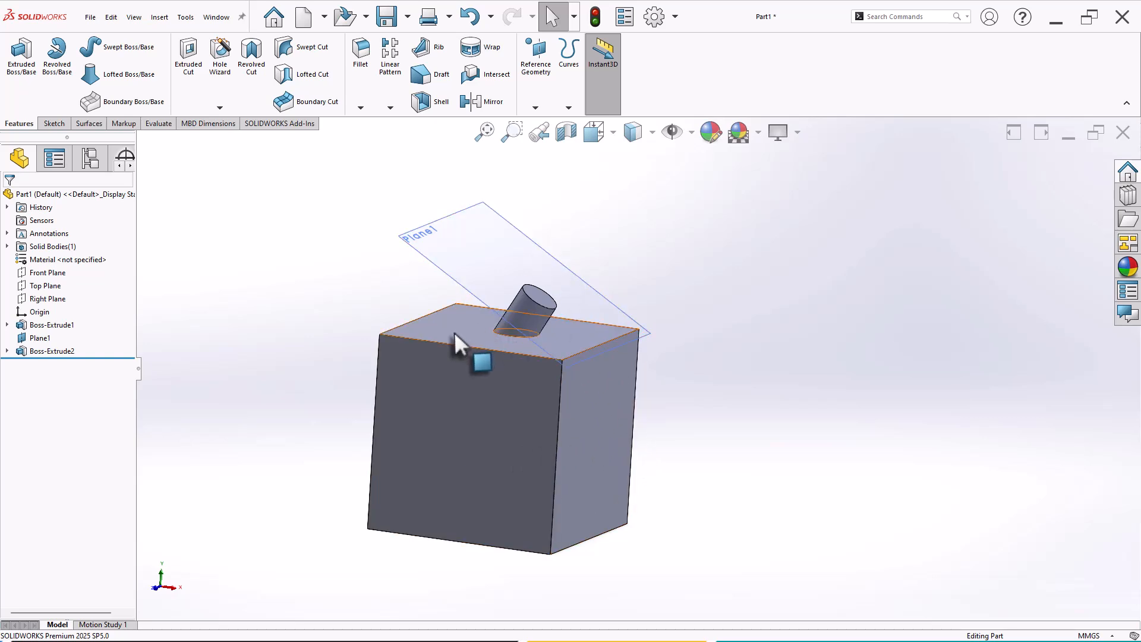
Create a reference plane midway between the cube's top and bottom faces.
left_click(529, 60)
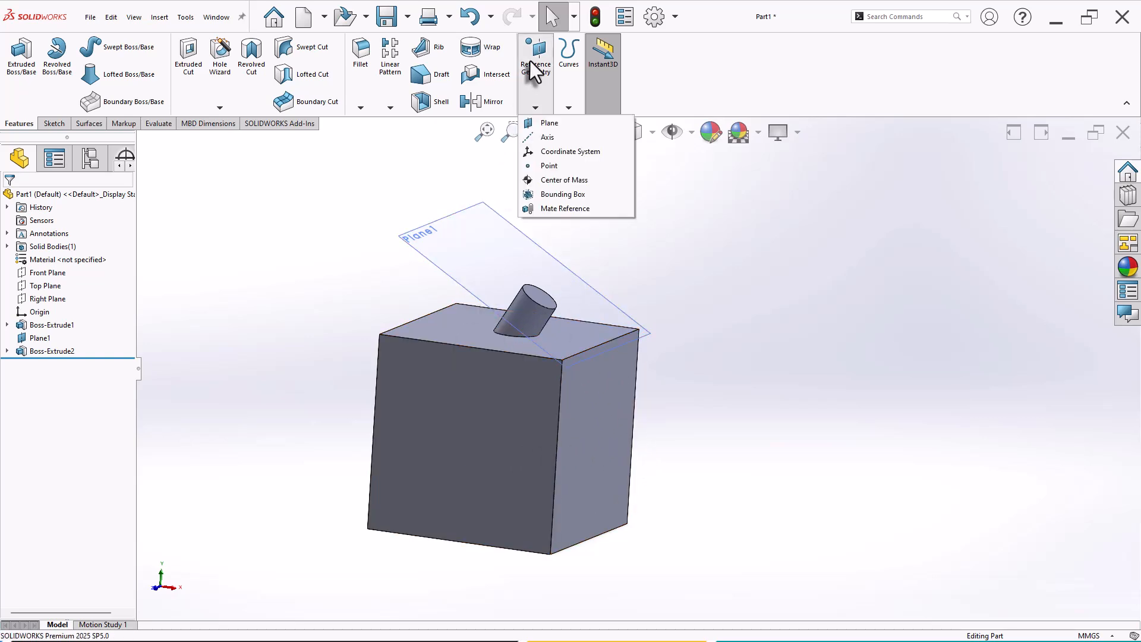
left_click(557, 126)
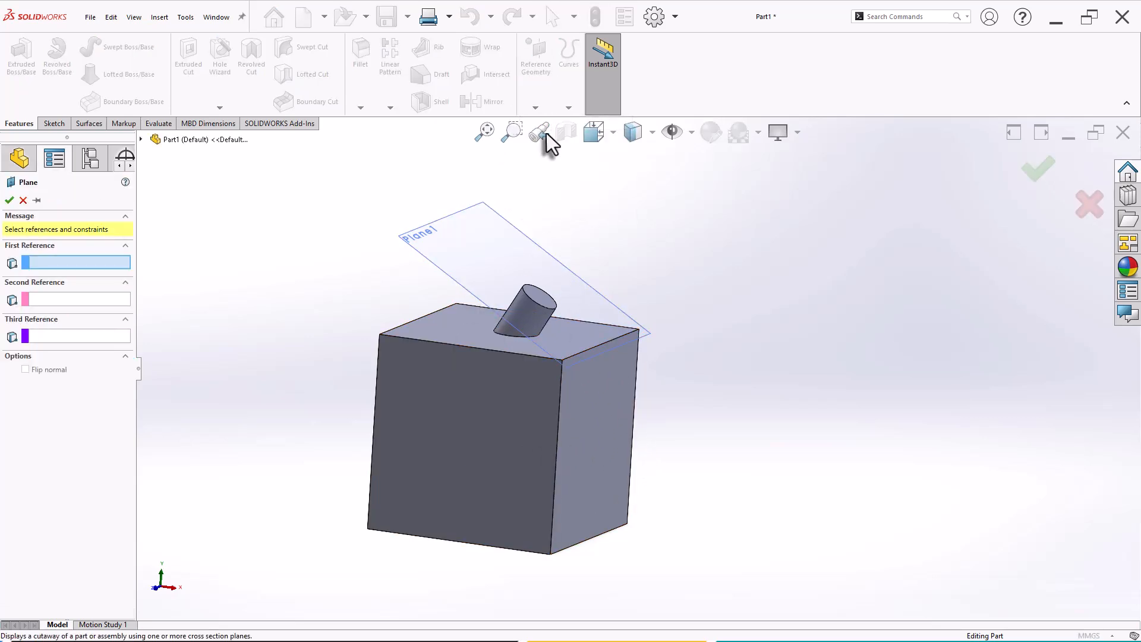
left_click(443, 330)
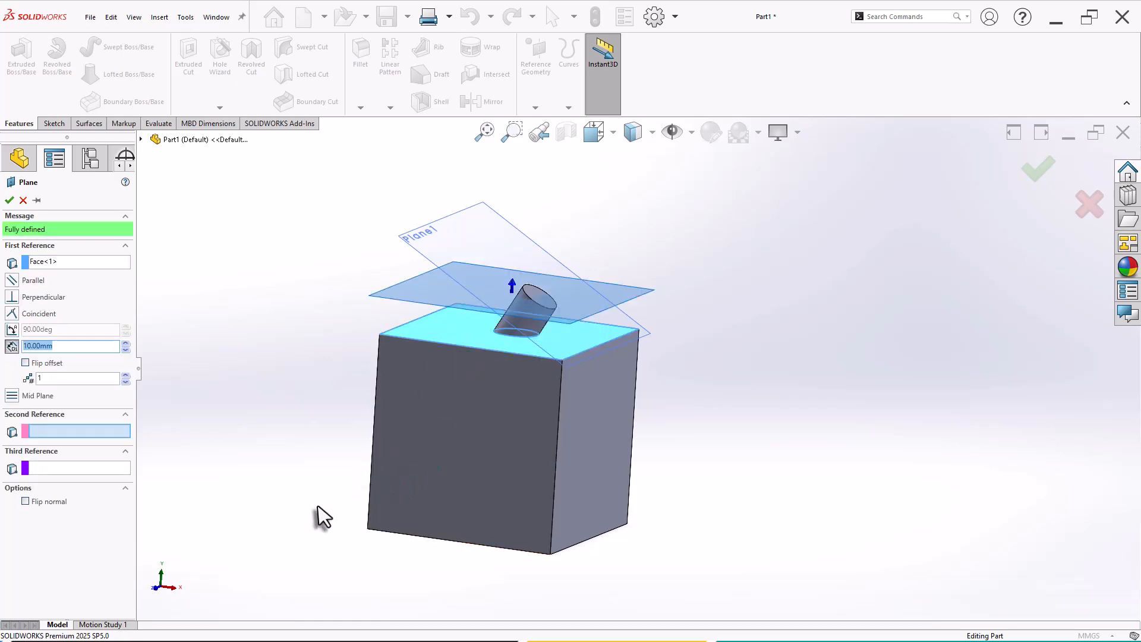
middle_click_drag(316, 491, 321, 333)
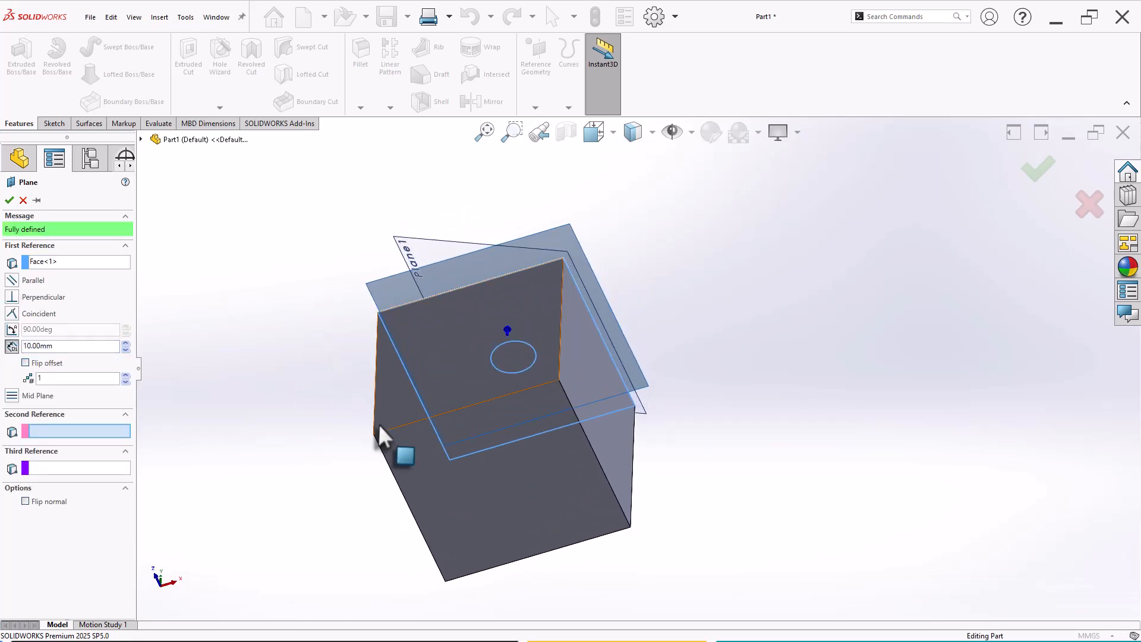
left_click(405, 456)
middle_click_drag(293, 273, 261, 455)
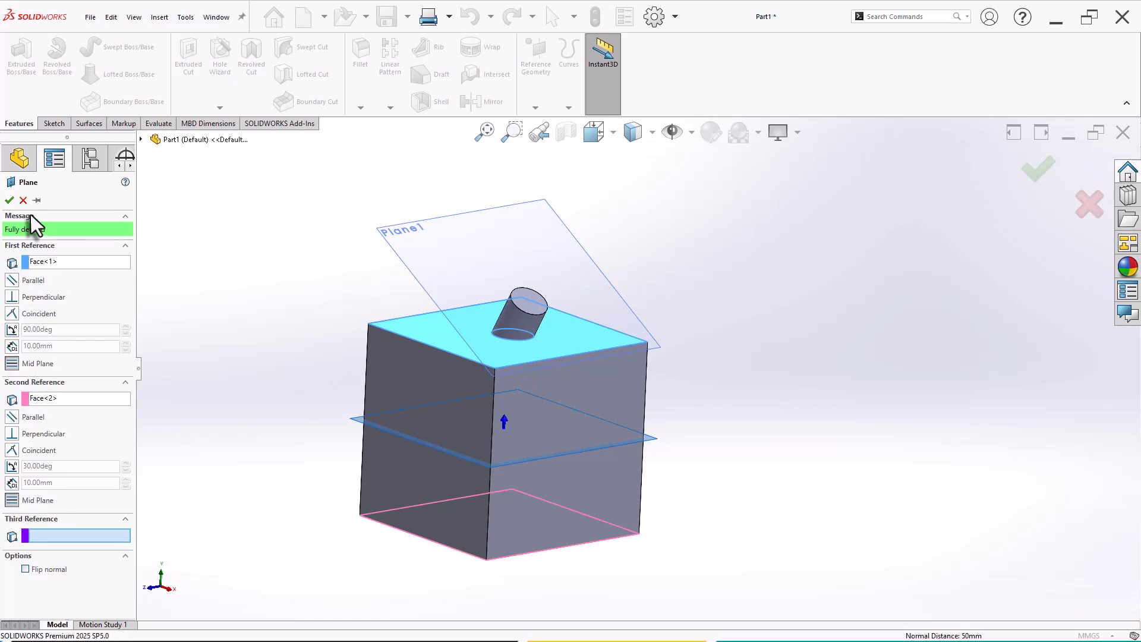
left_click(9, 200)
left_click(640, 300)
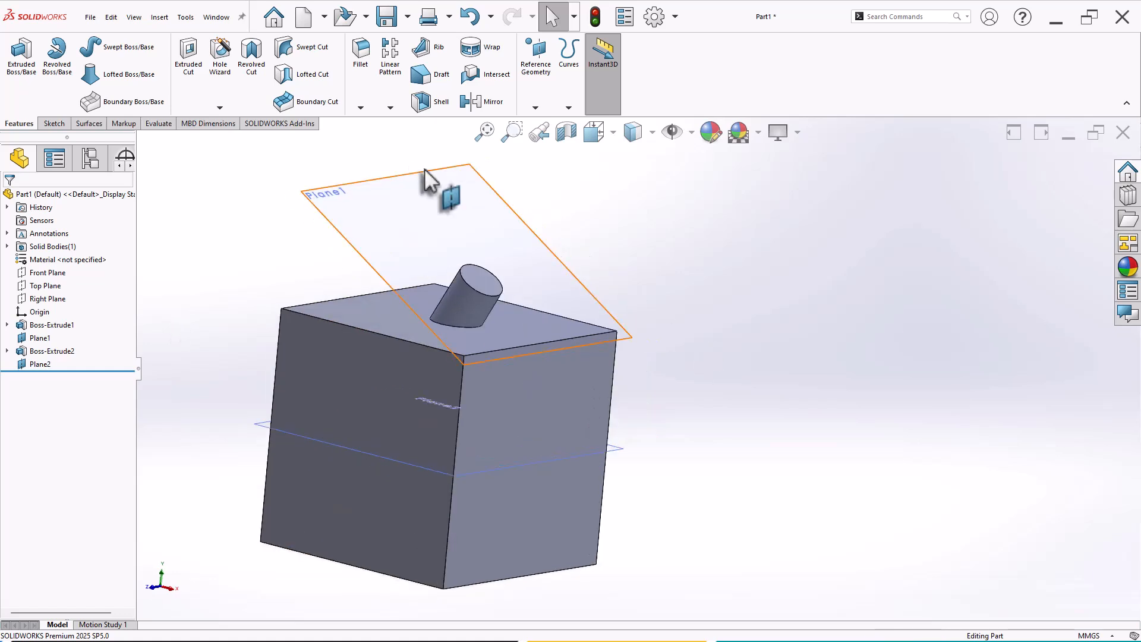
Mirror the slanted cylindrical boss about the mid-height plane to the cube's underside.
left_click(486, 103)
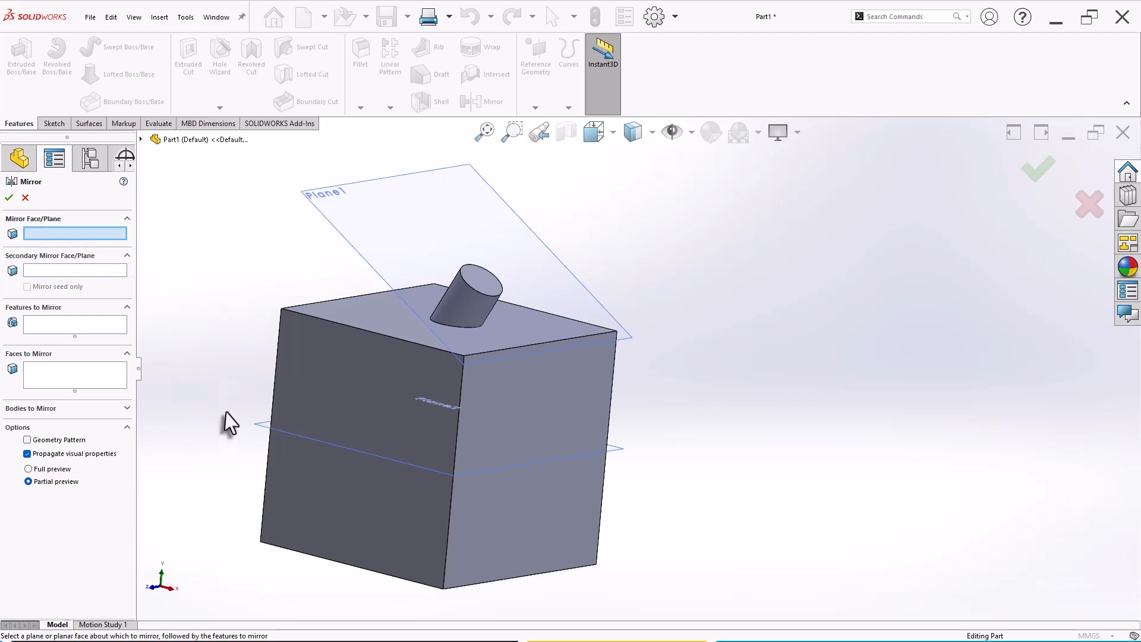
middle_click_drag(225, 420, 215, 461)
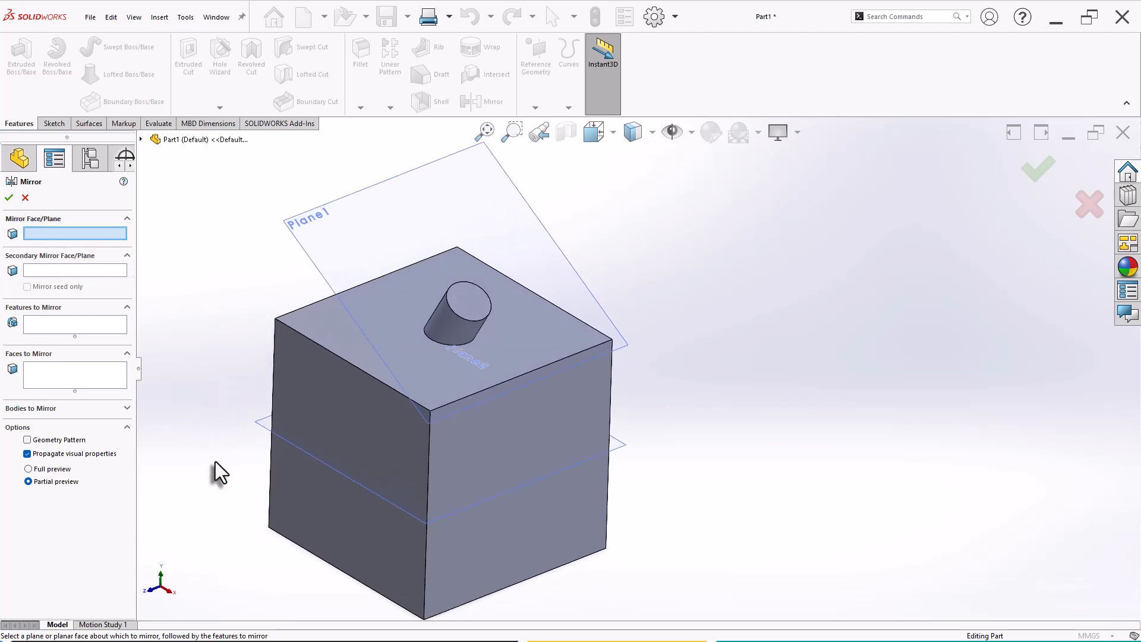
left_click(266, 425)
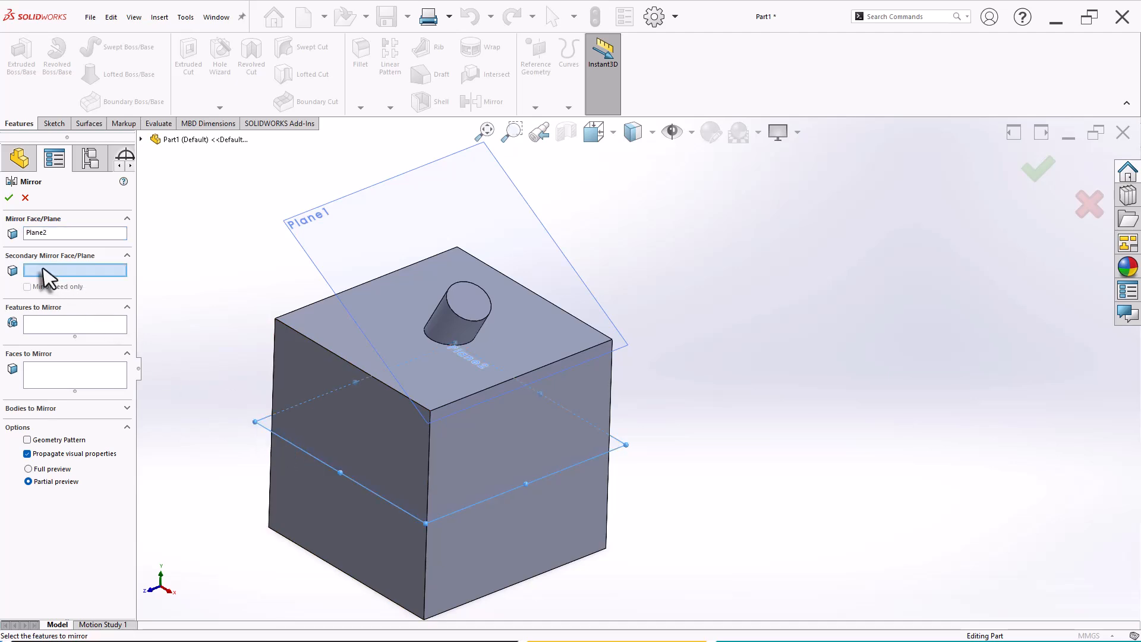
left_click(43, 327)
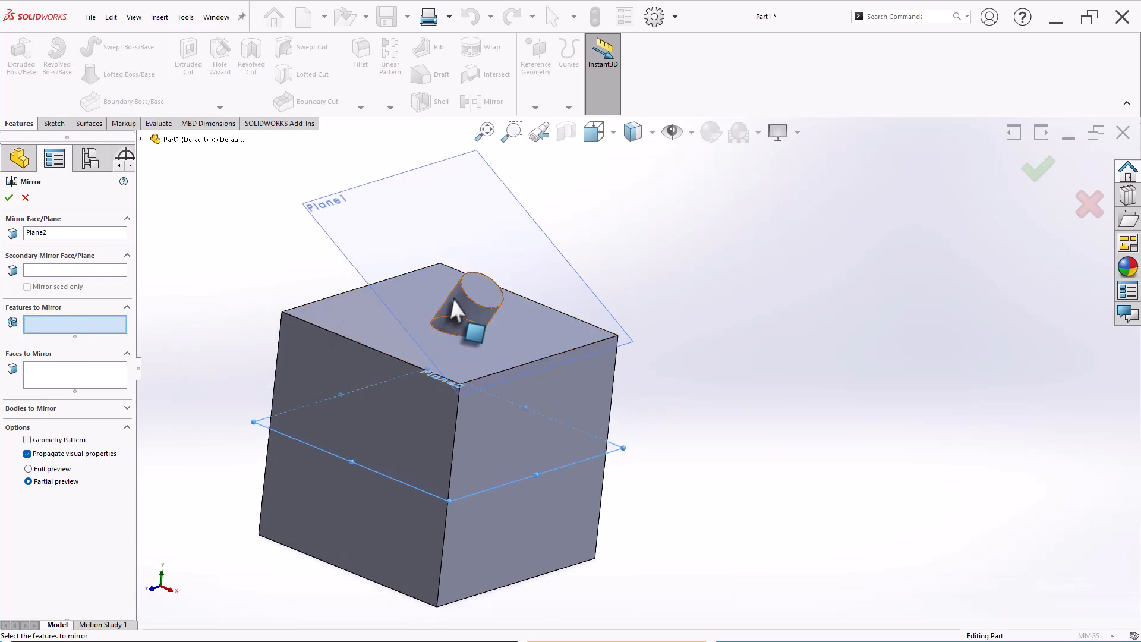
left_click(465, 300)
scroll(416, 402, "up", 2)
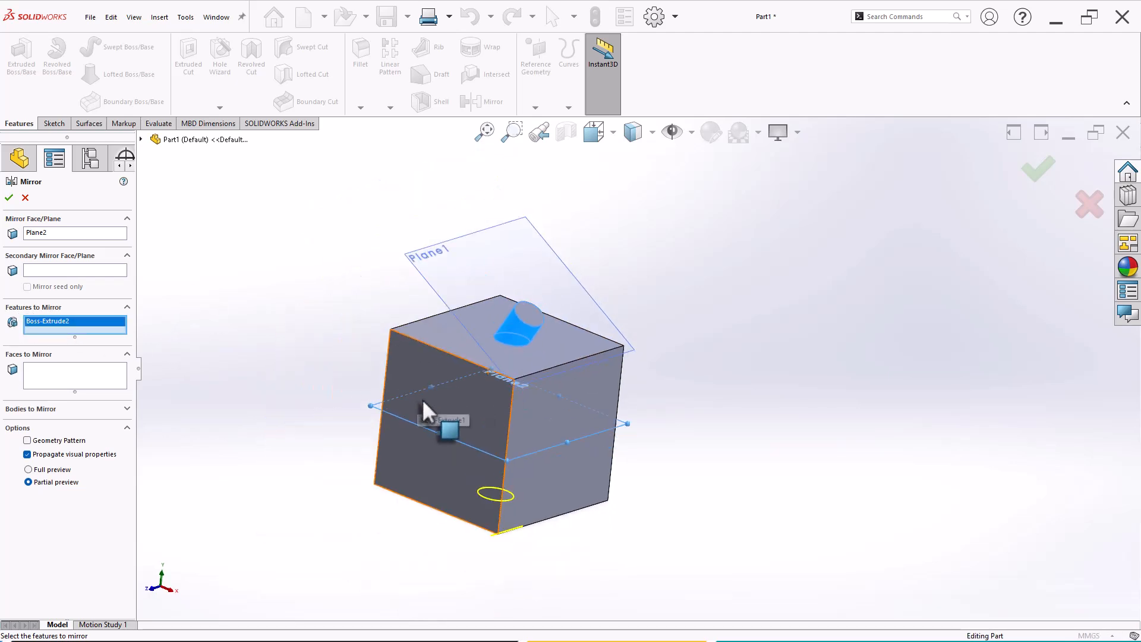
middle_click_drag(422, 398, 446, 337)
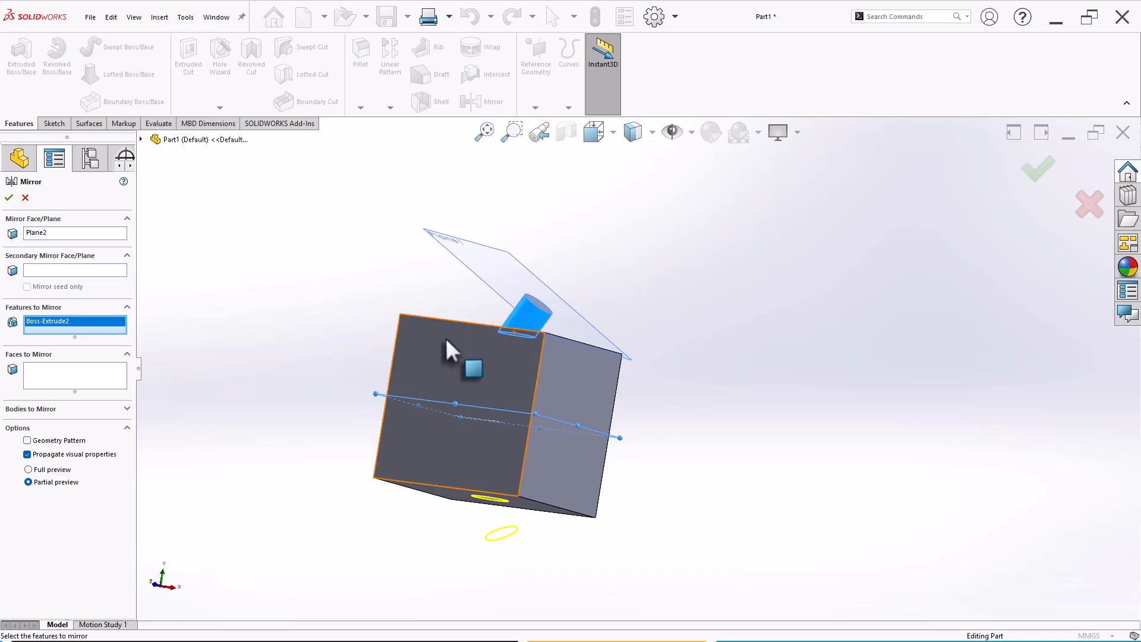
left_click(9, 199)
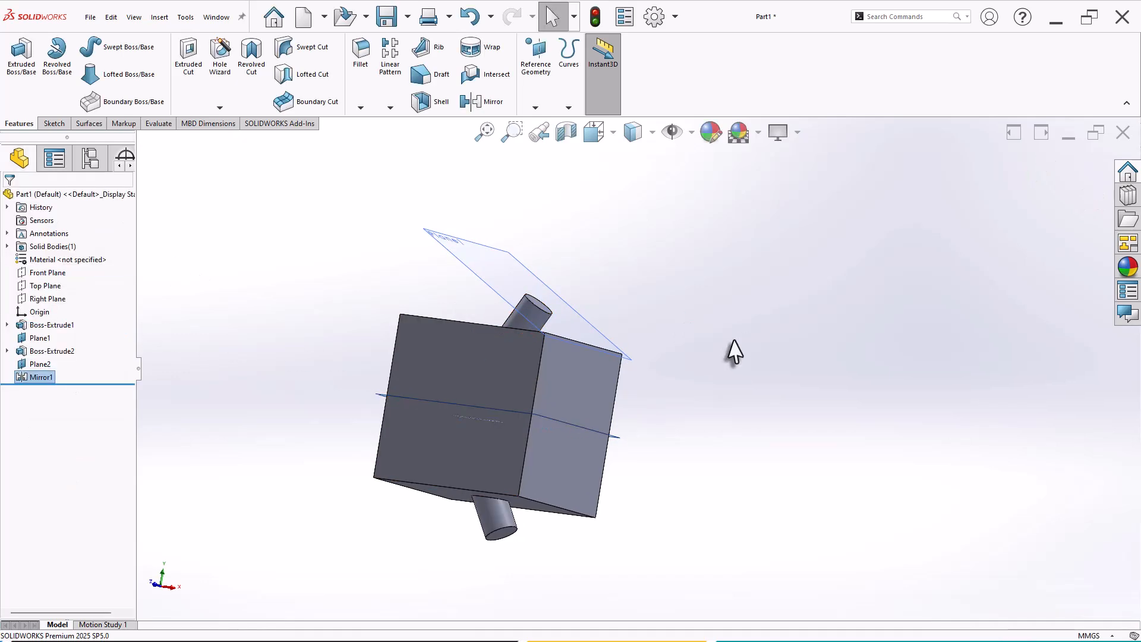
Create a diagonal reference plane through two opposite vertices of the cube's top face and the bottom vertex below one of them.
middle_click_drag(734, 349, 675, 430)
middle_click_drag(665, 481, 676, 407)
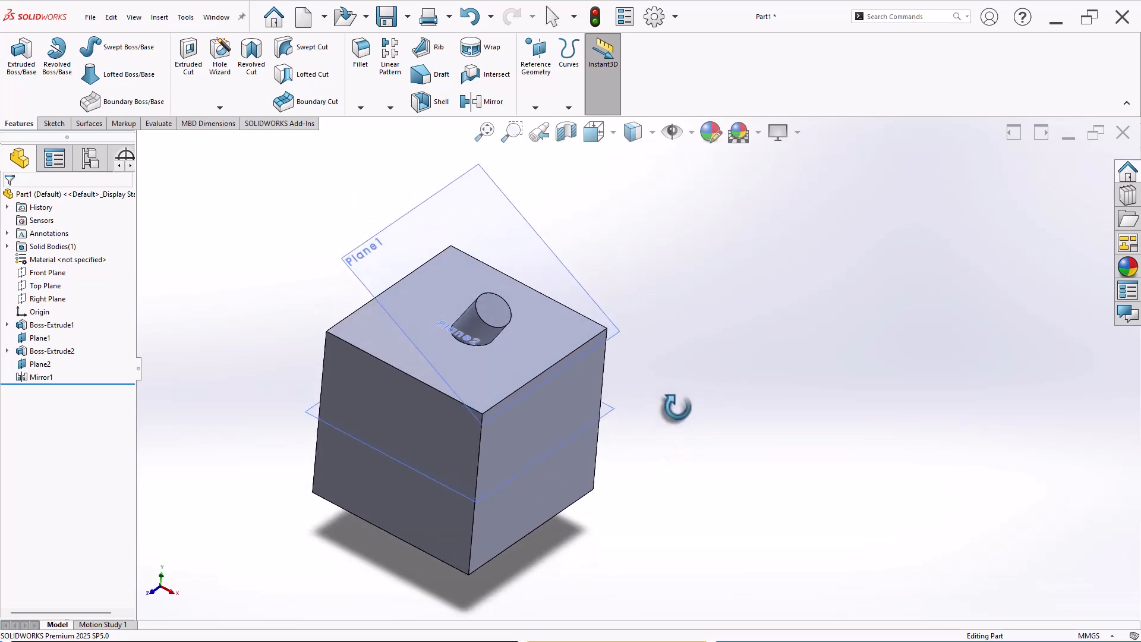
left_click(539, 59)
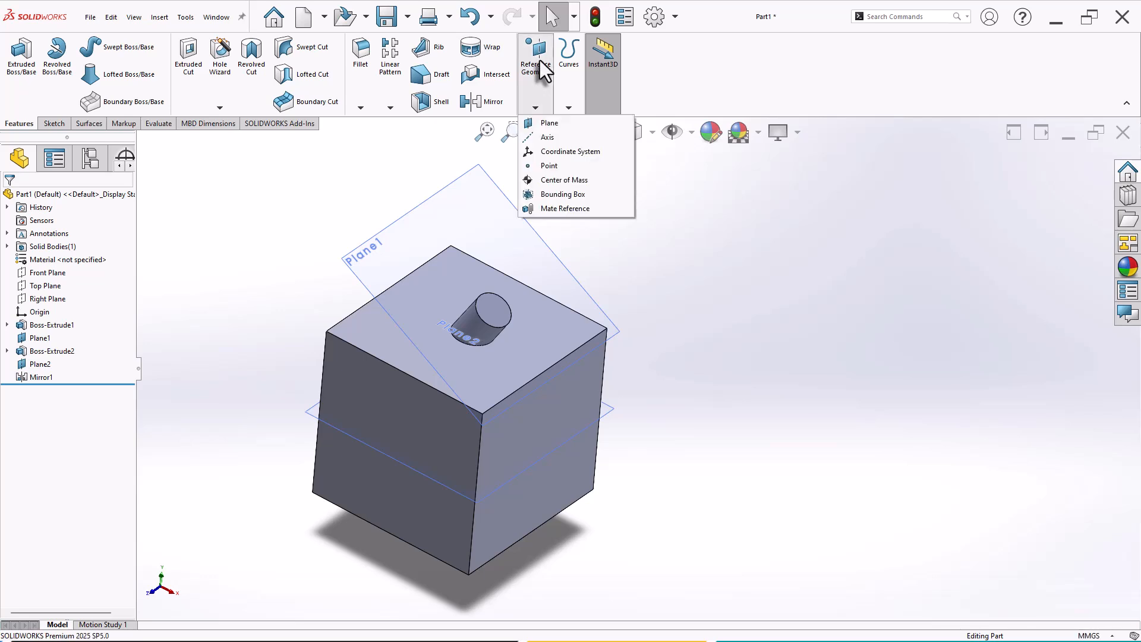
left_click(558, 123)
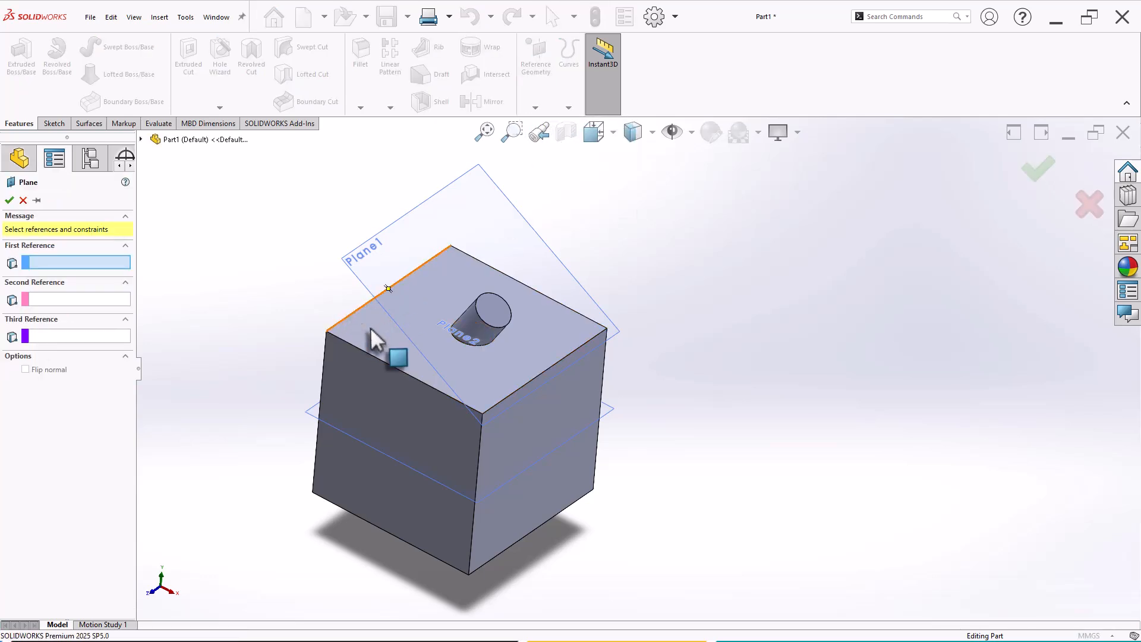
scroll(616, 415, "down", 2)
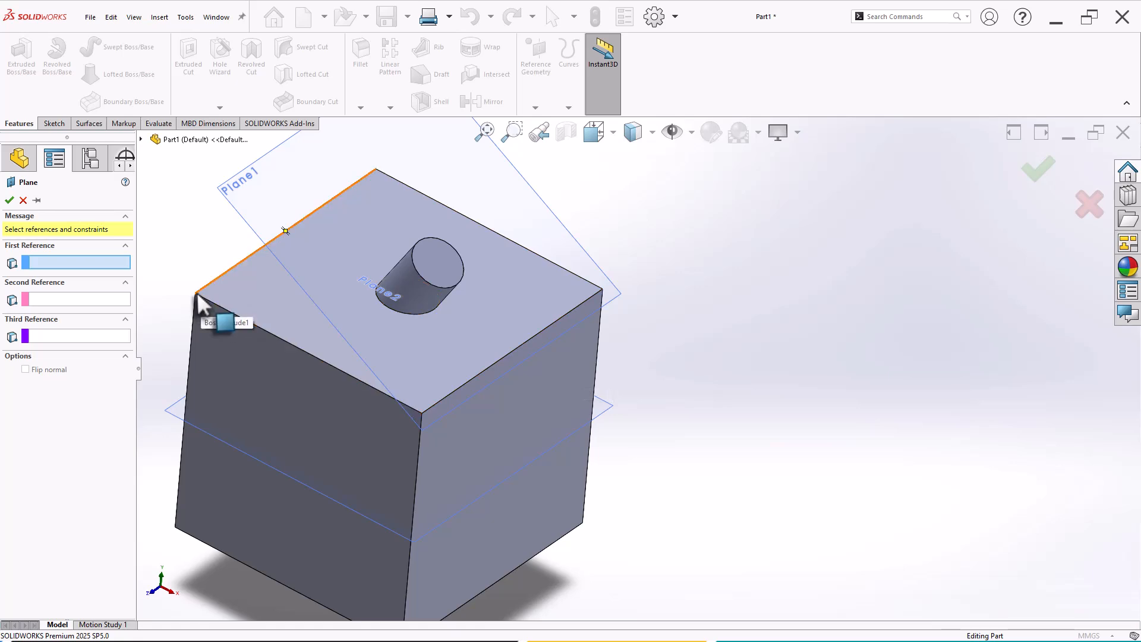
middle_click_drag(194, 283, 200, 294)
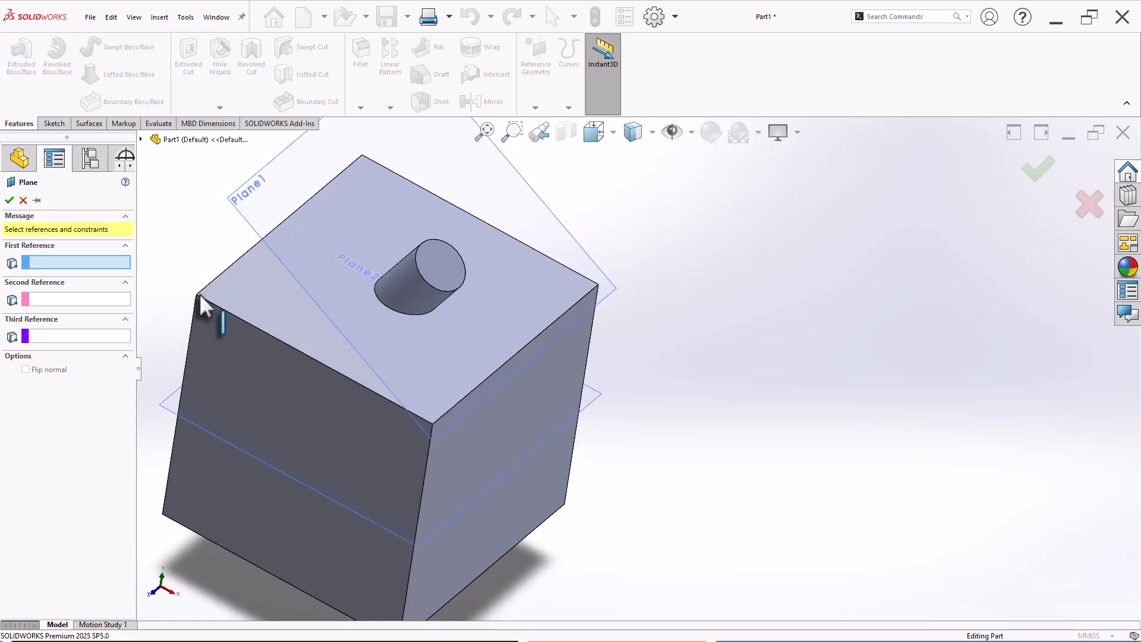
scroll(238, 306, "down", 2)
left_click(245, 304)
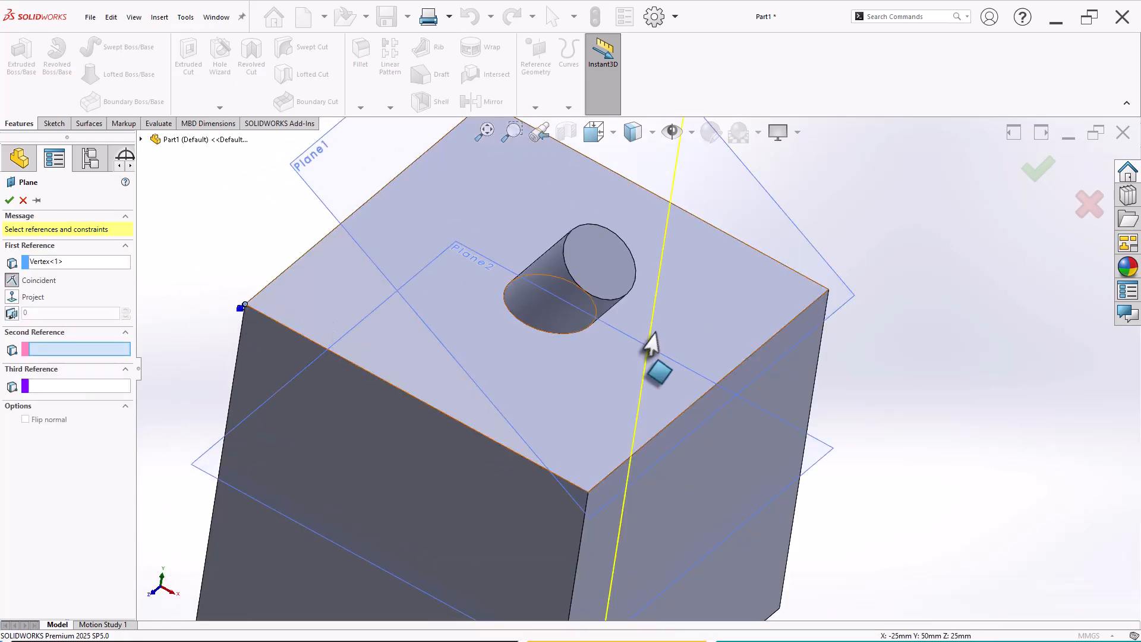
left_click(828, 291)
scroll(635, 367, "up", 3)
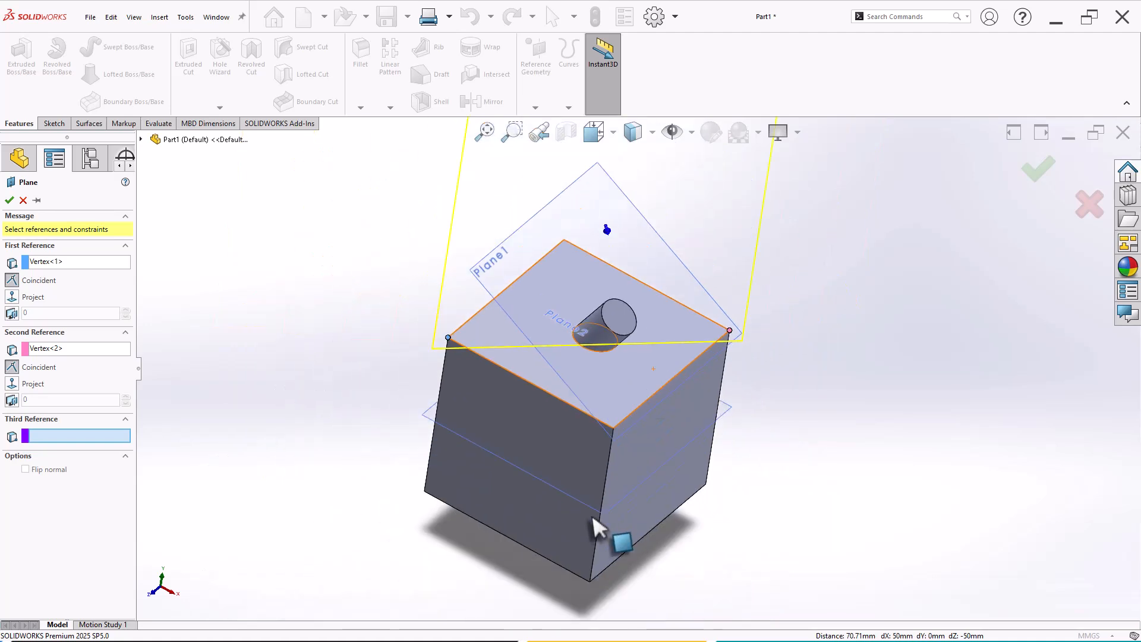
scroll(594, 516, "down", 2)
left_click(365, 440)
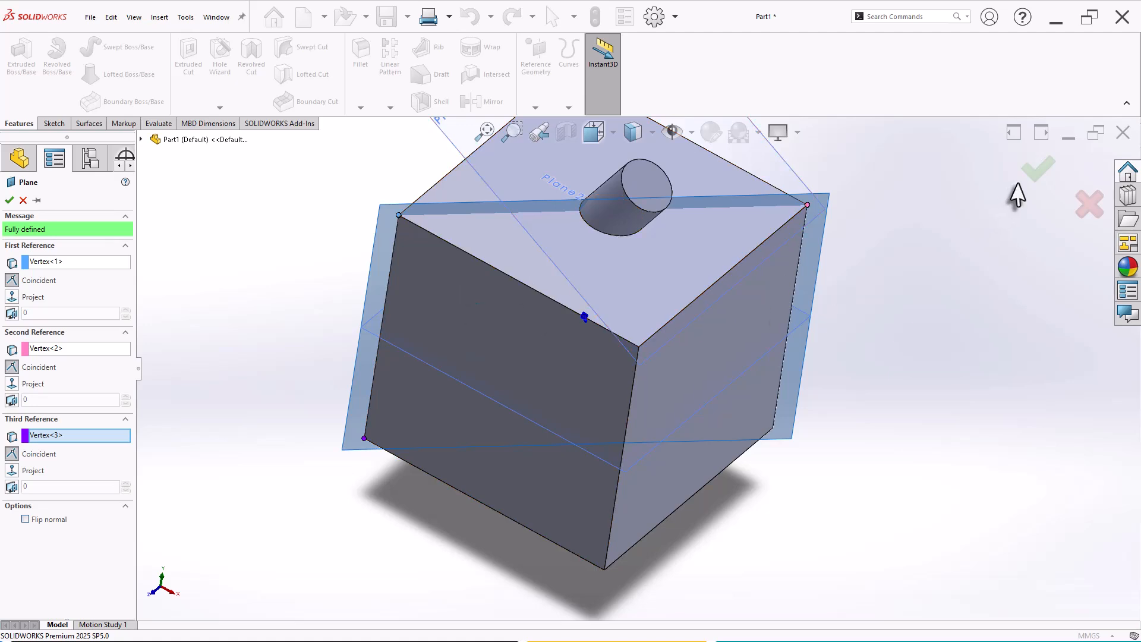
left_click(1038, 171)
Start a sketch on the diagonal plane and draw a circle about 12.4 mm in diameter centred on the midpoint of the cube's central vertical edge.
scroll(896, 370, "up", 1)
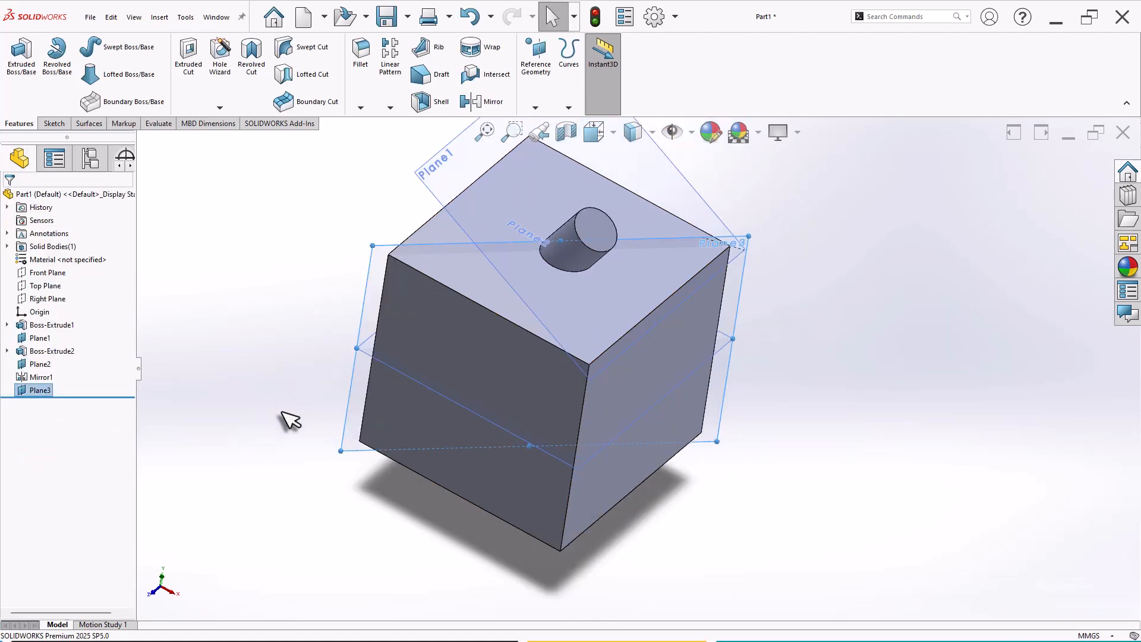
right_click(351, 431)
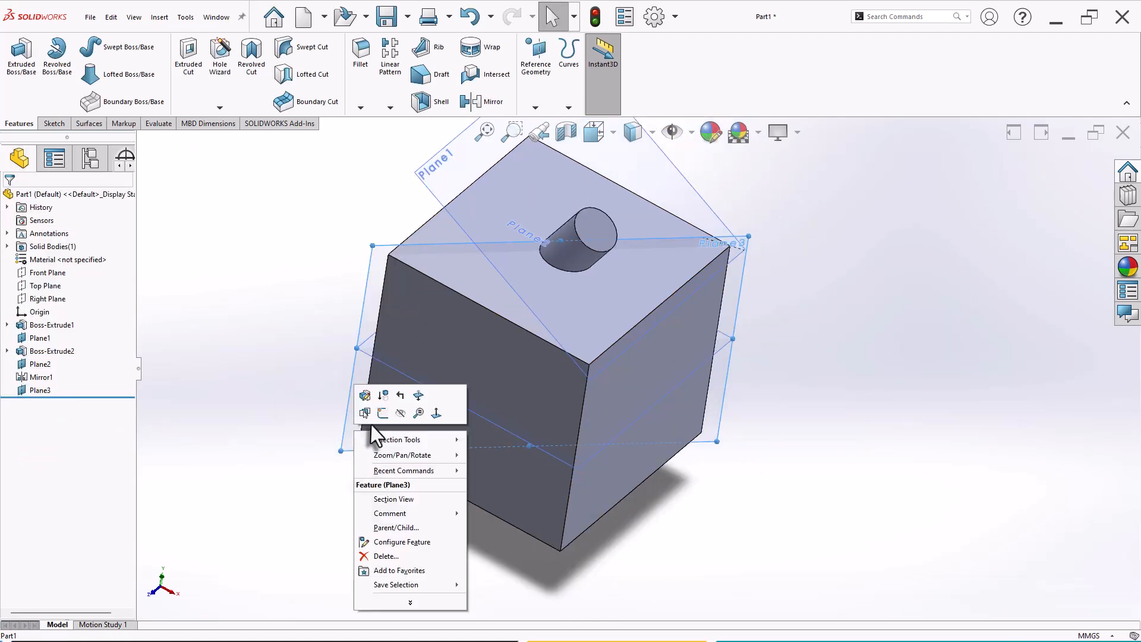
left_click(383, 413)
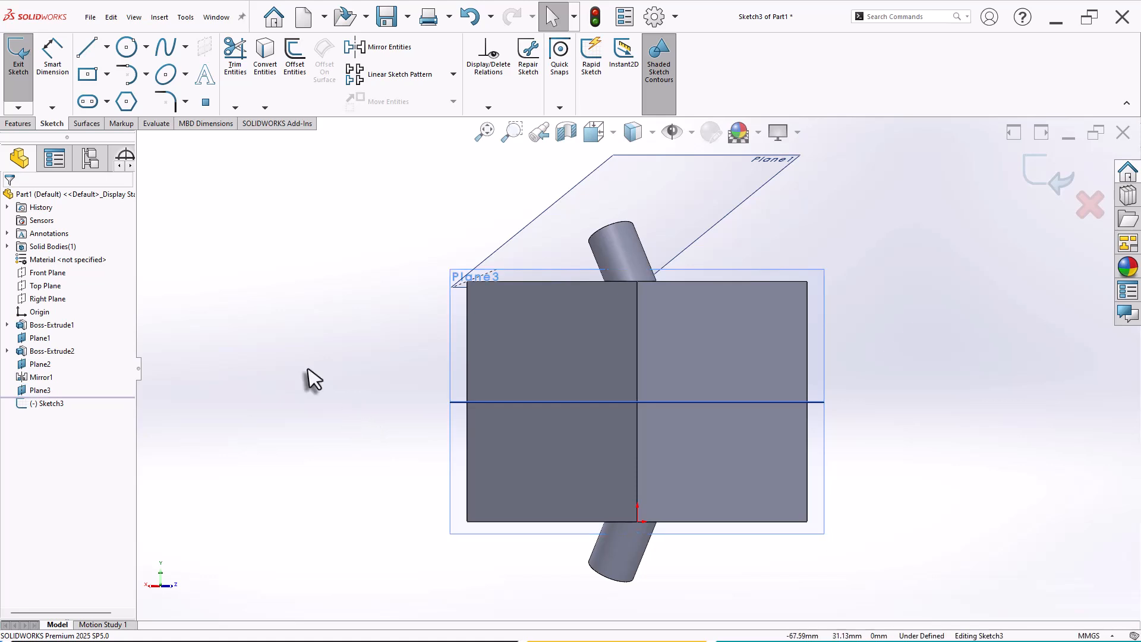
left_click(126, 47)
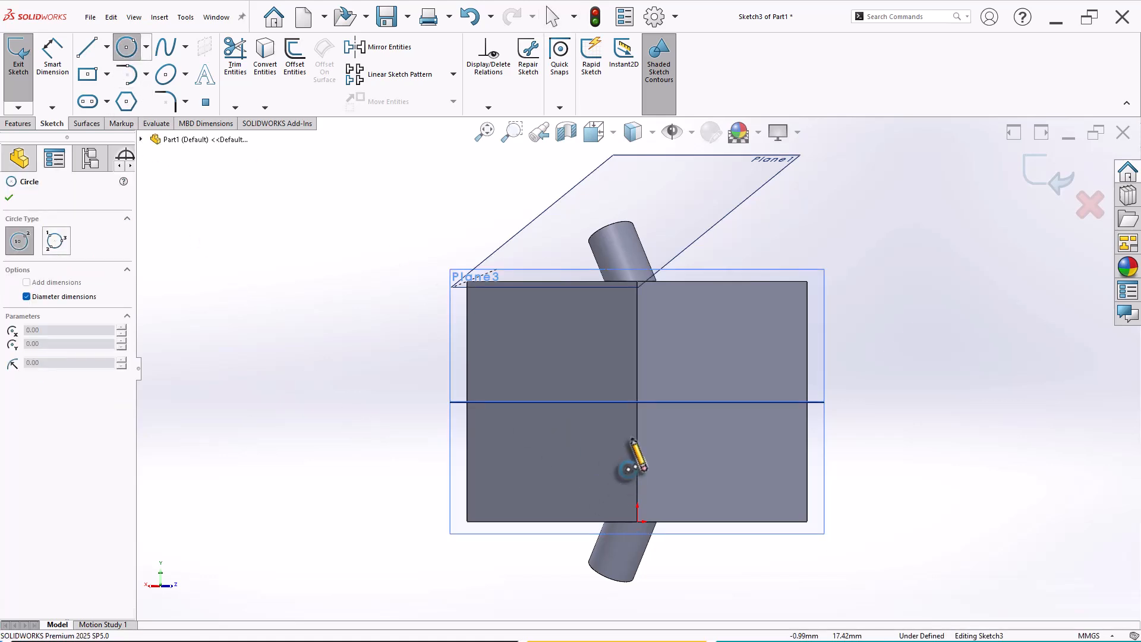
left_click(638, 402)
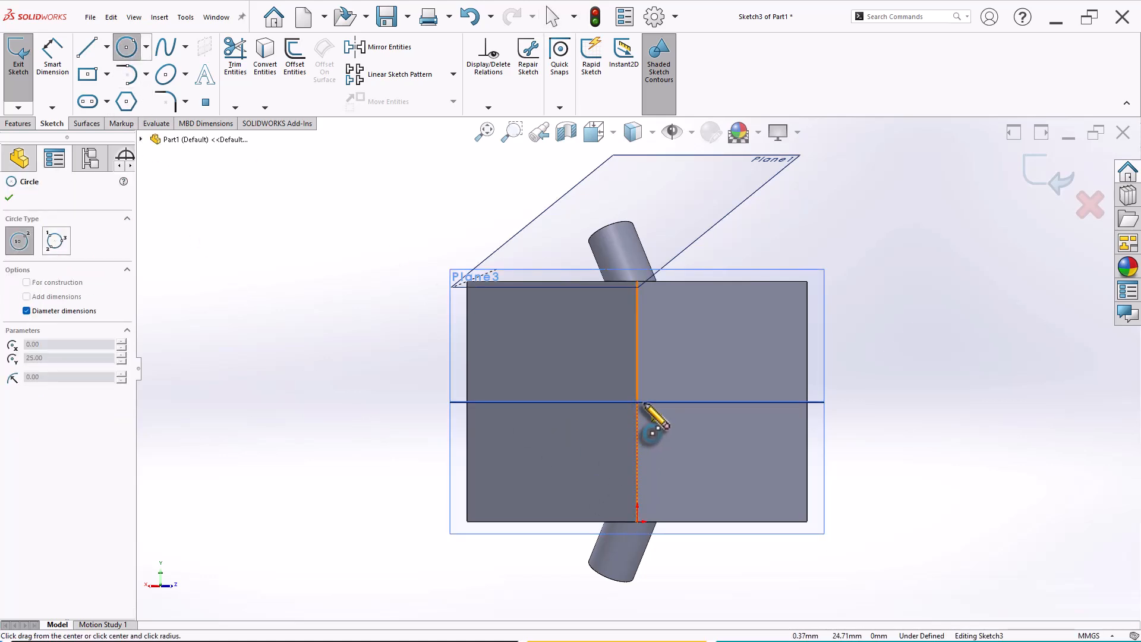
left_click(667, 402)
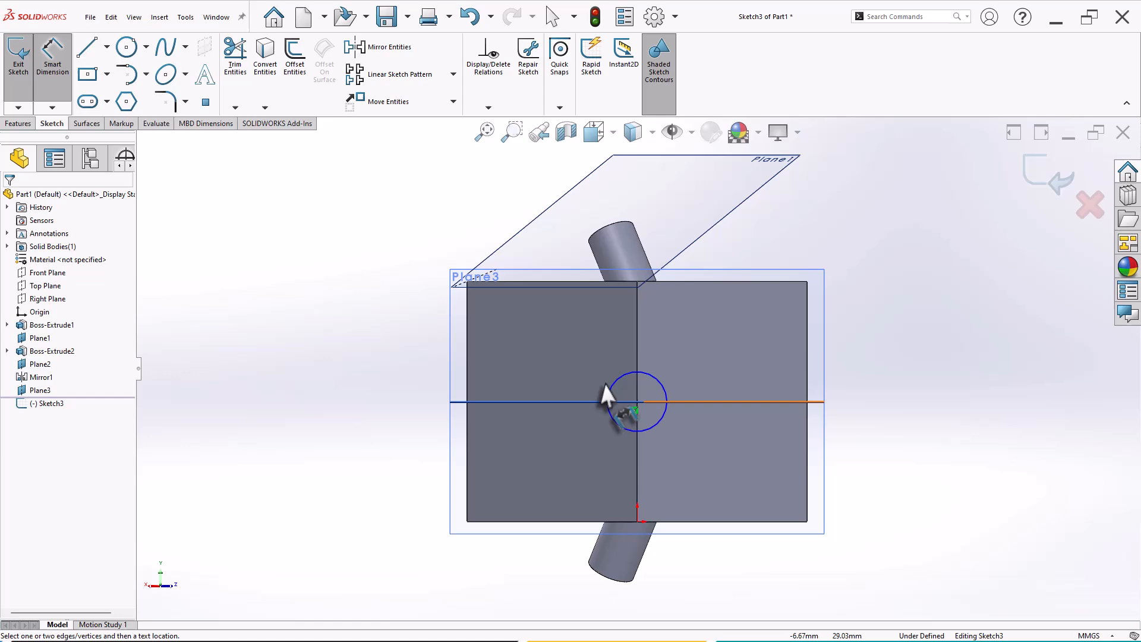
Dimension the circle on the diagonal plane to a diameter of 10 mm.
left_click(611, 383)
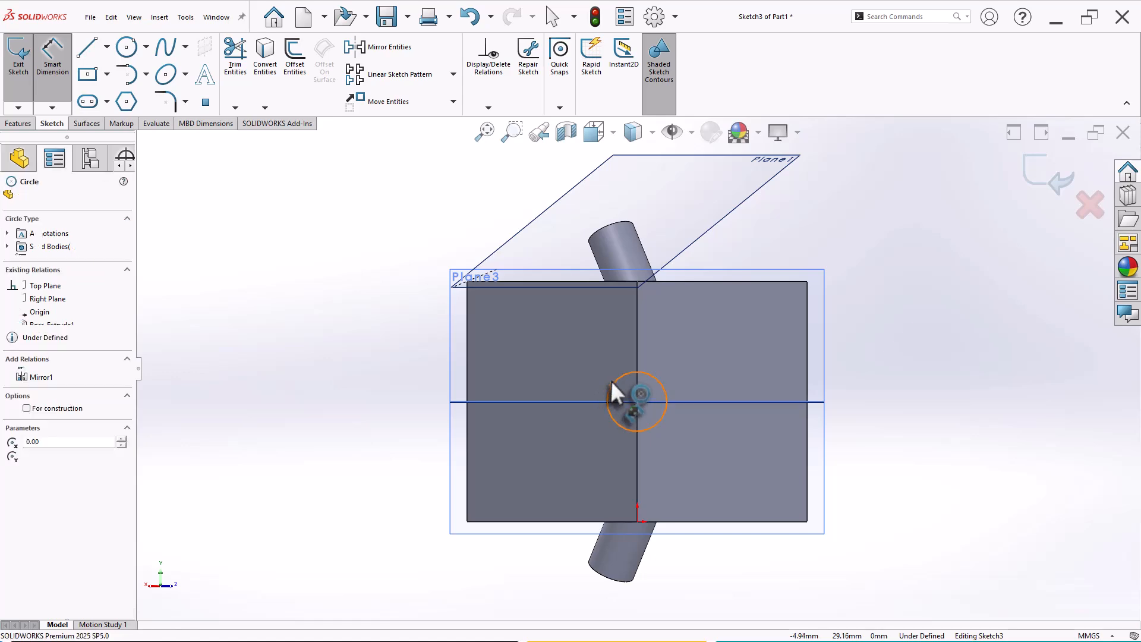
left_click(577, 359)
type("10")
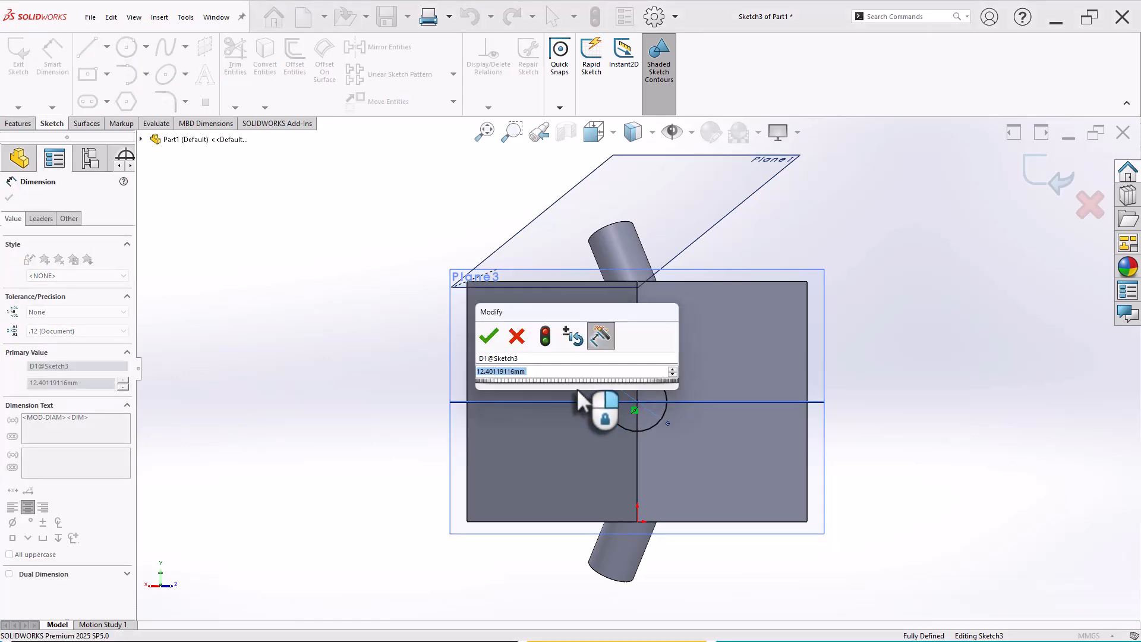
key("Return")
left_click(428, 411)
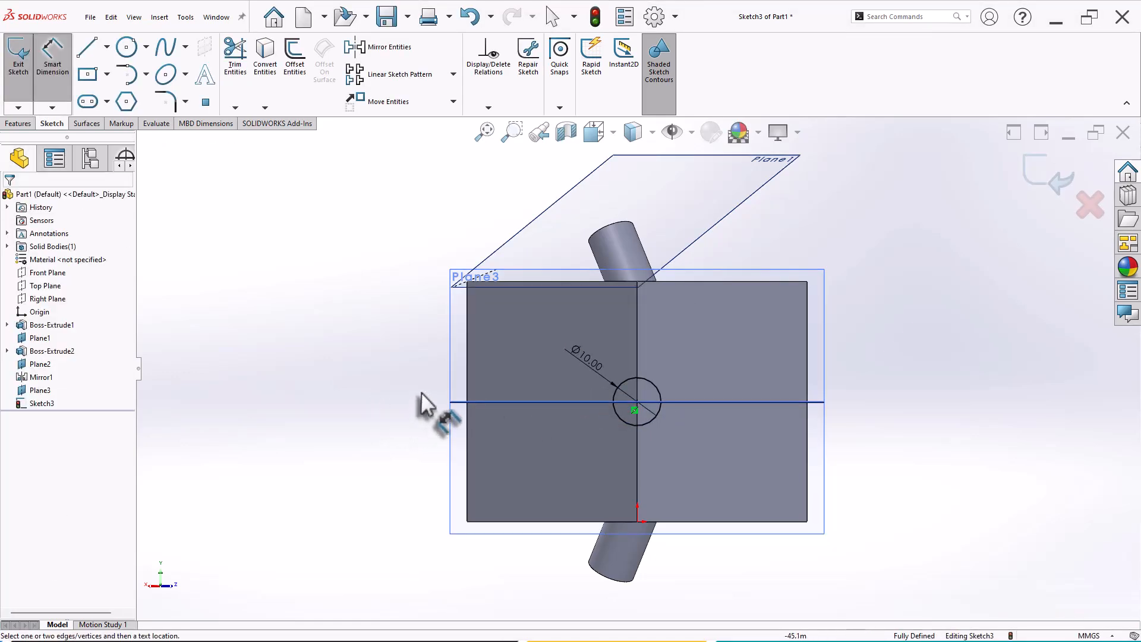
Extrude the 10 mm circle 40 mm in the reversed direction so a boss emerges through the cube's front vertical edge.
mouse_move(433, 408)
middle_mouse_down()
mouse_move(339, 433)
mouse_move(337, 541)
mouse_move(228, 433)
mouse_move(226, 443)
middle_mouse_up()
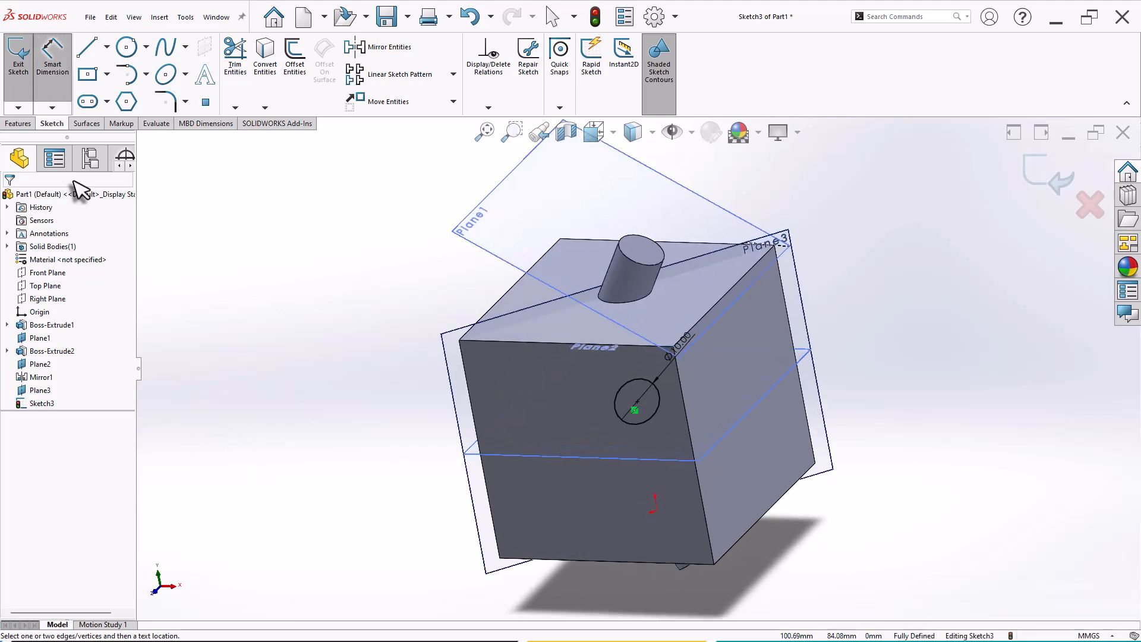
left_click(19, 123)
left_click(24, 76)
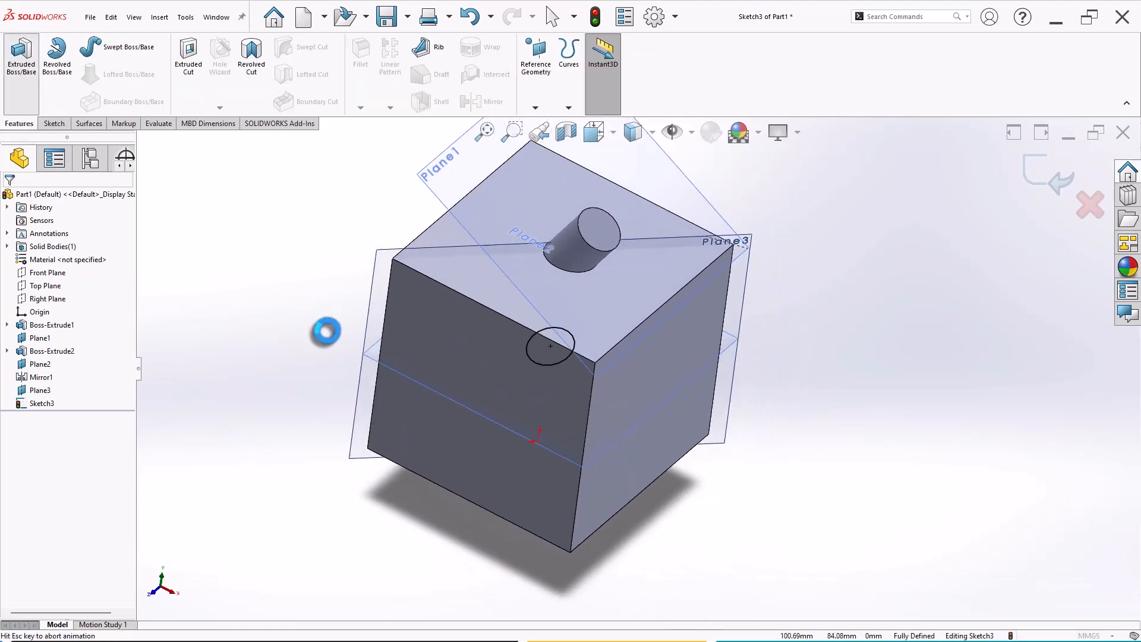
left_click(12, 268)
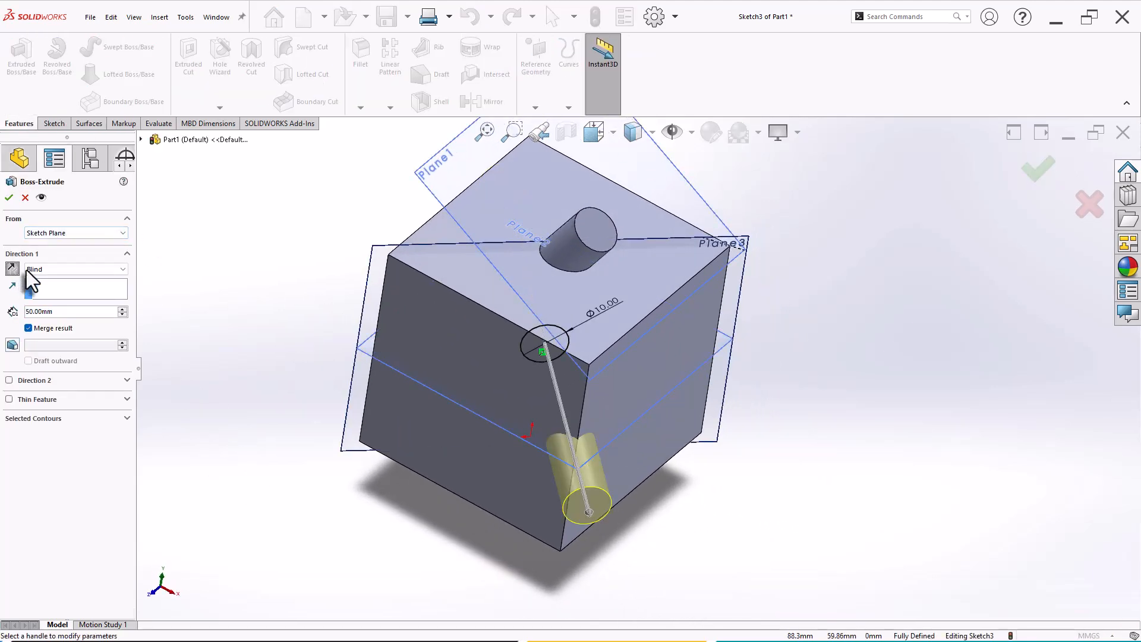
middle_click_drag(204, 324, 199, 350)
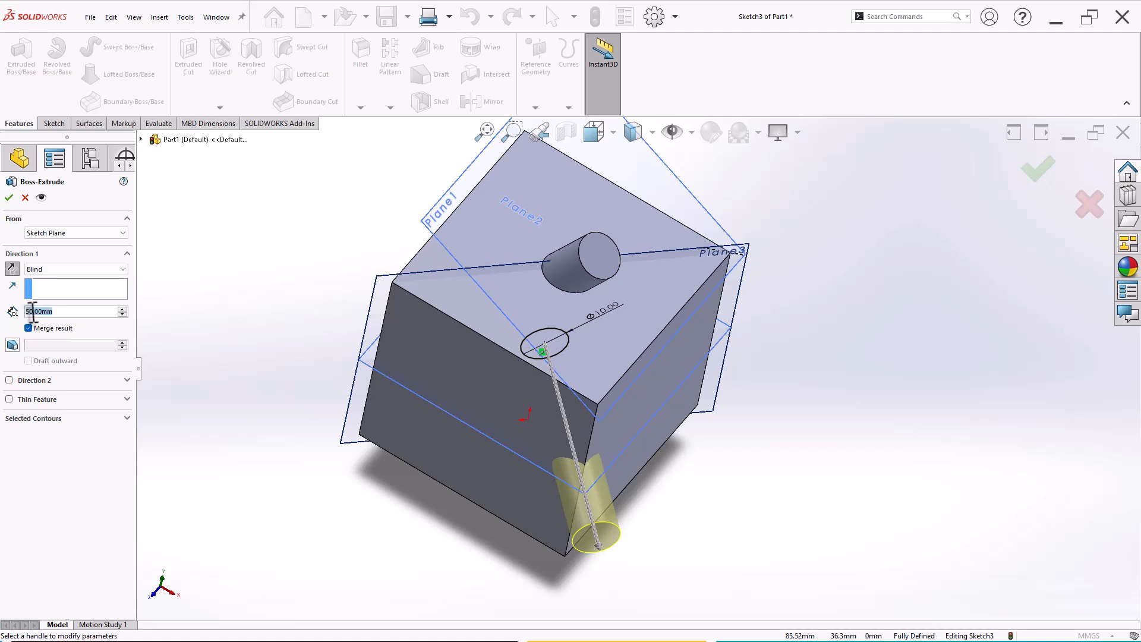
type("0")
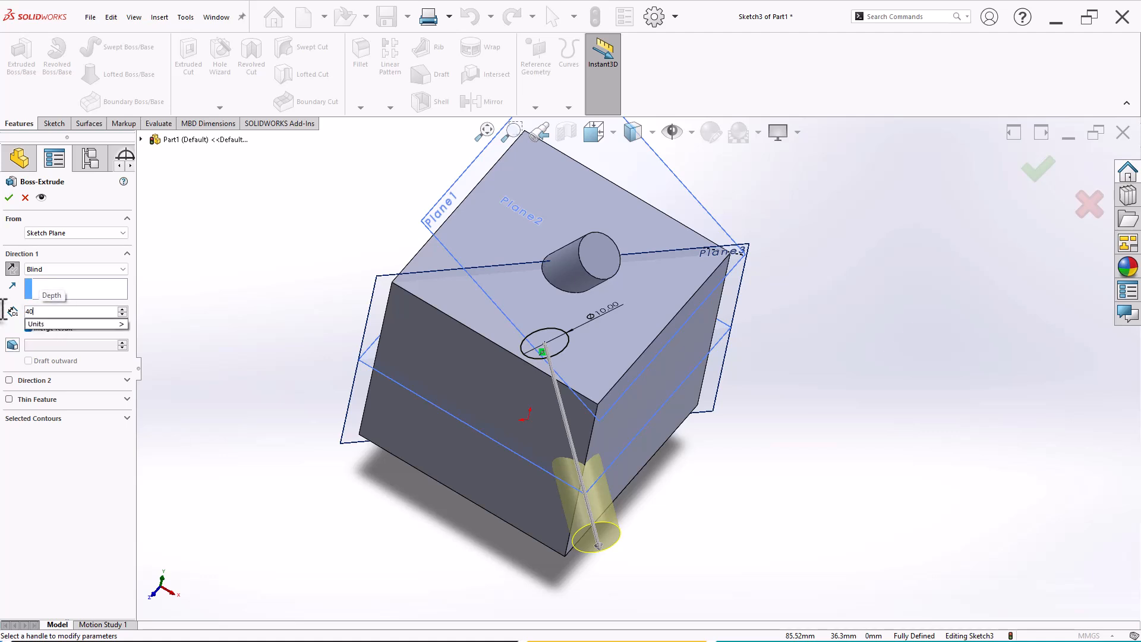
key("Return")
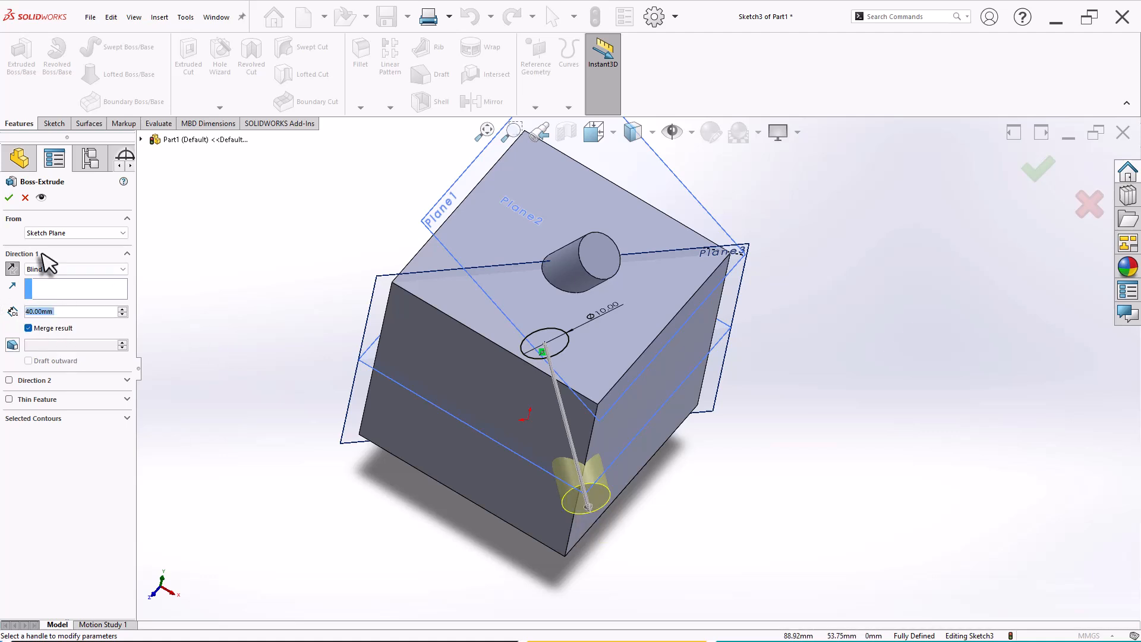
left_click(8, 197)
middle_click_drag(761, 412, 764, 320)
key("Escape")
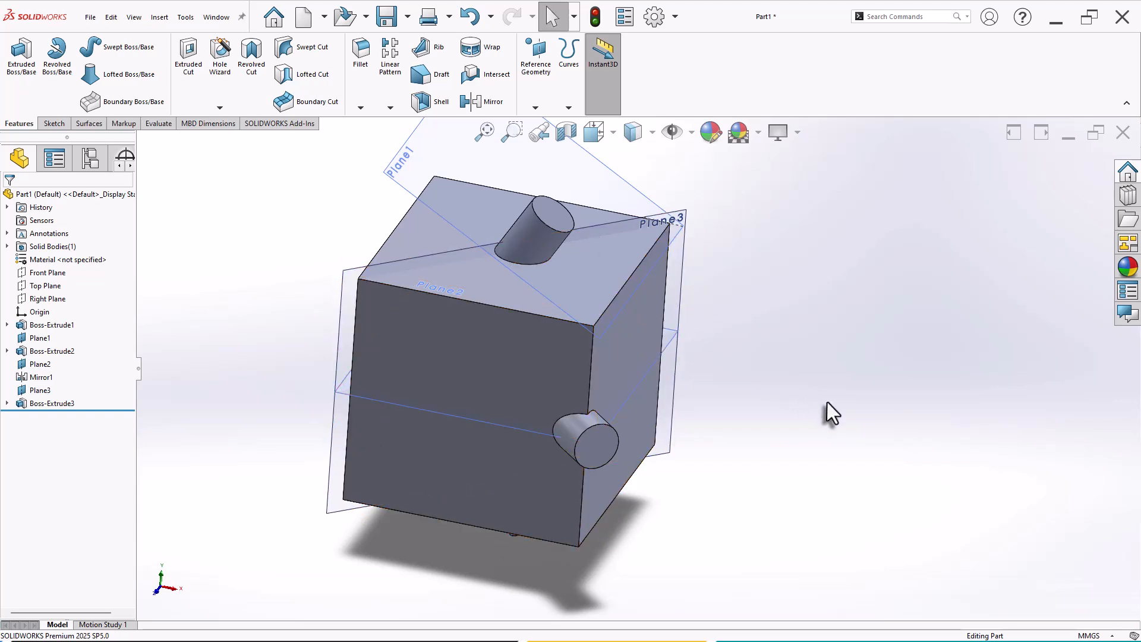
Set up a reference plane offset 30 mm outward from the cube's front face.
left_click(541, 63)
left_click(572, 123)
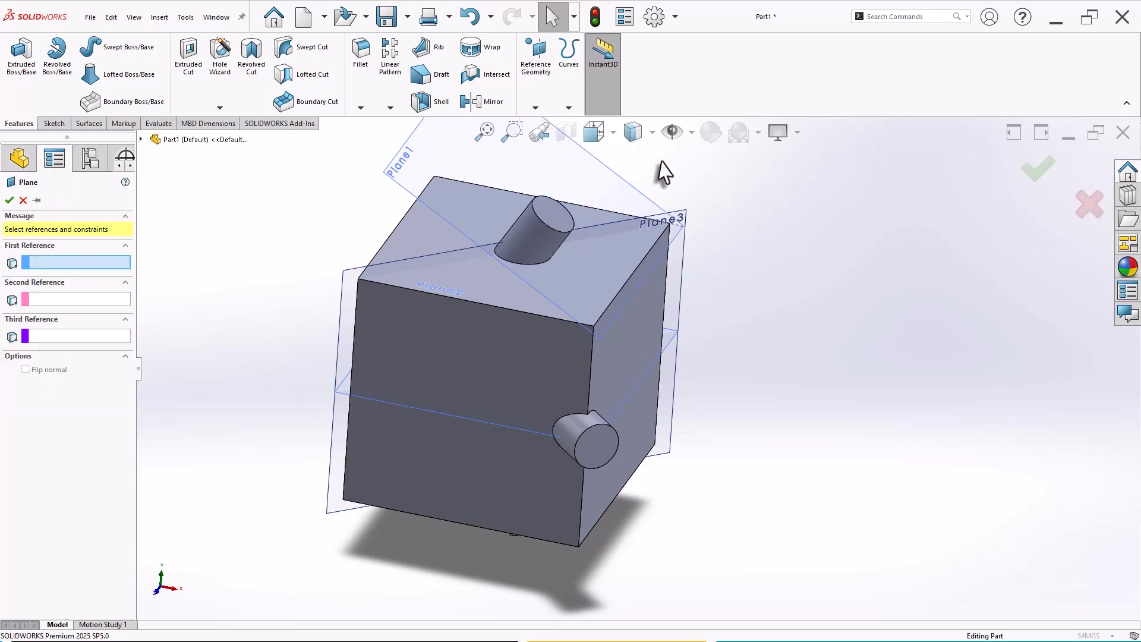
mouse_move(811, 333)
middle_mouse_down()
mouse_move(808, 311)
mouse_move(802, 349)
mouse_move(790, 327)
middle_mouse_up()
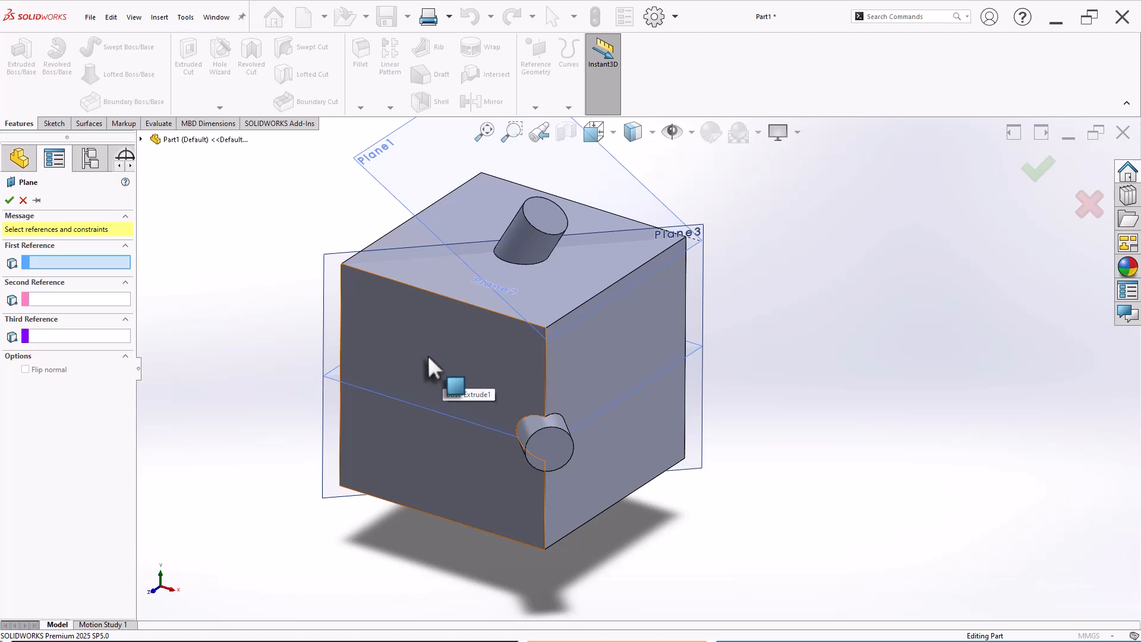
left_click(428, 355)
middle_click_drag(260, 355, 220, 360)
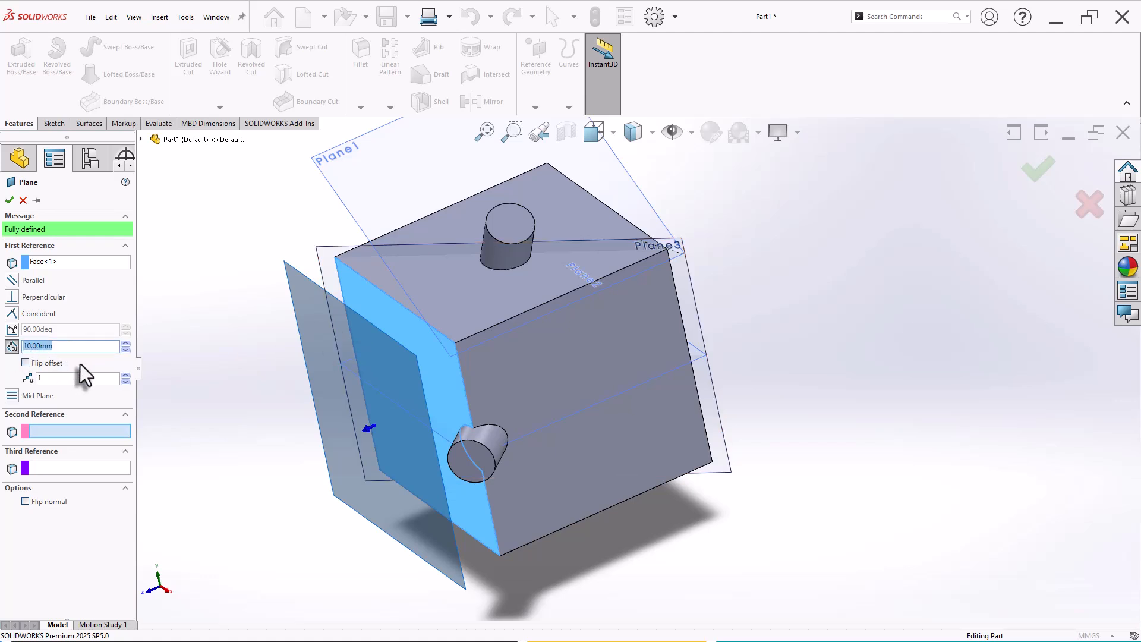
type("30")
key("Return")
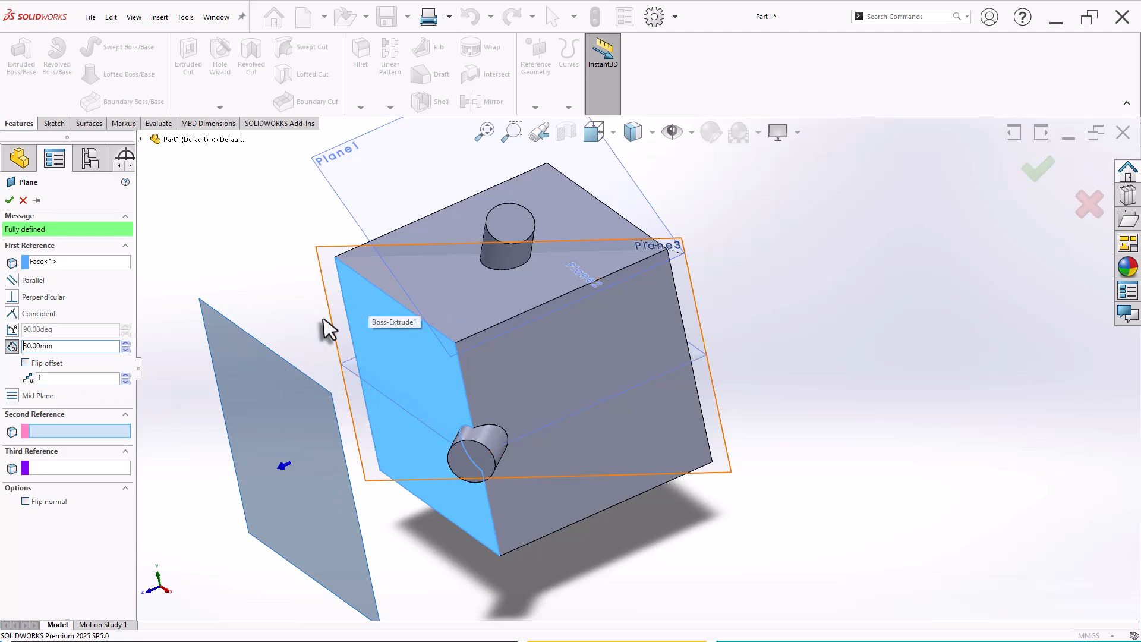
Try flipping the plane's offset and increasing the number of planes to 3, returning to a single outward plane.
left_click(48, 364)
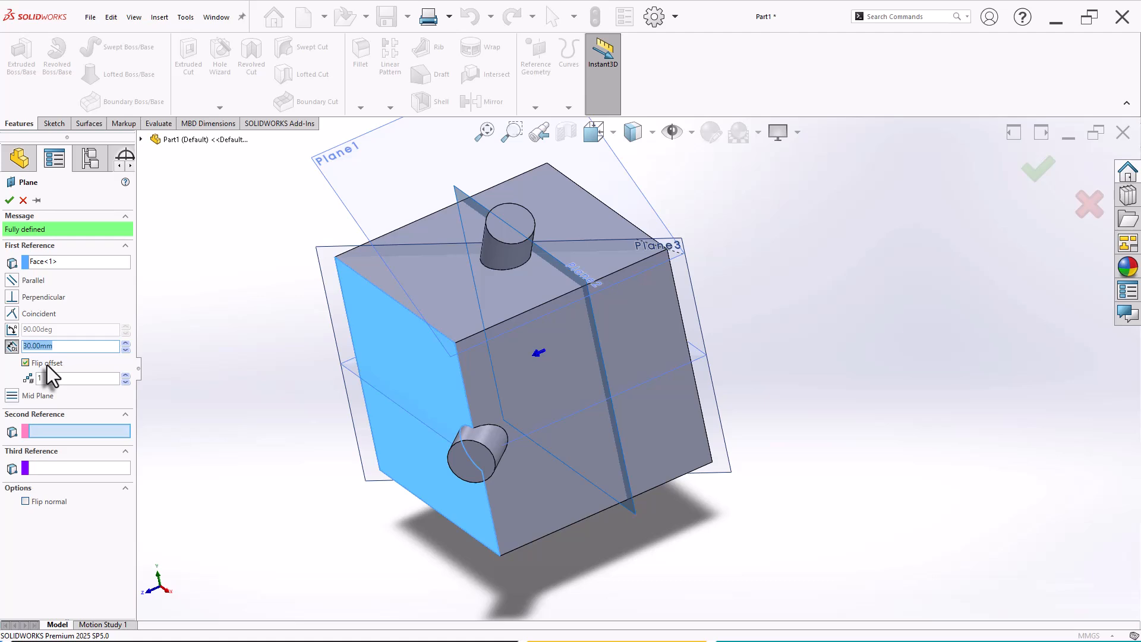
left_click(48, 365)
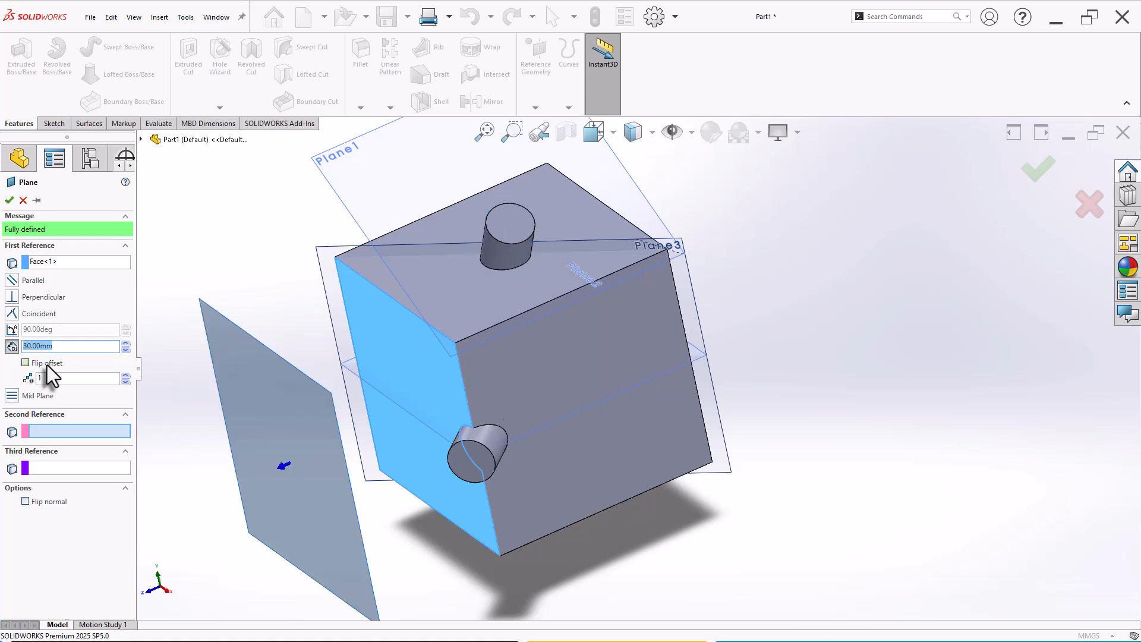
scroll(309, 416, "up", 2)
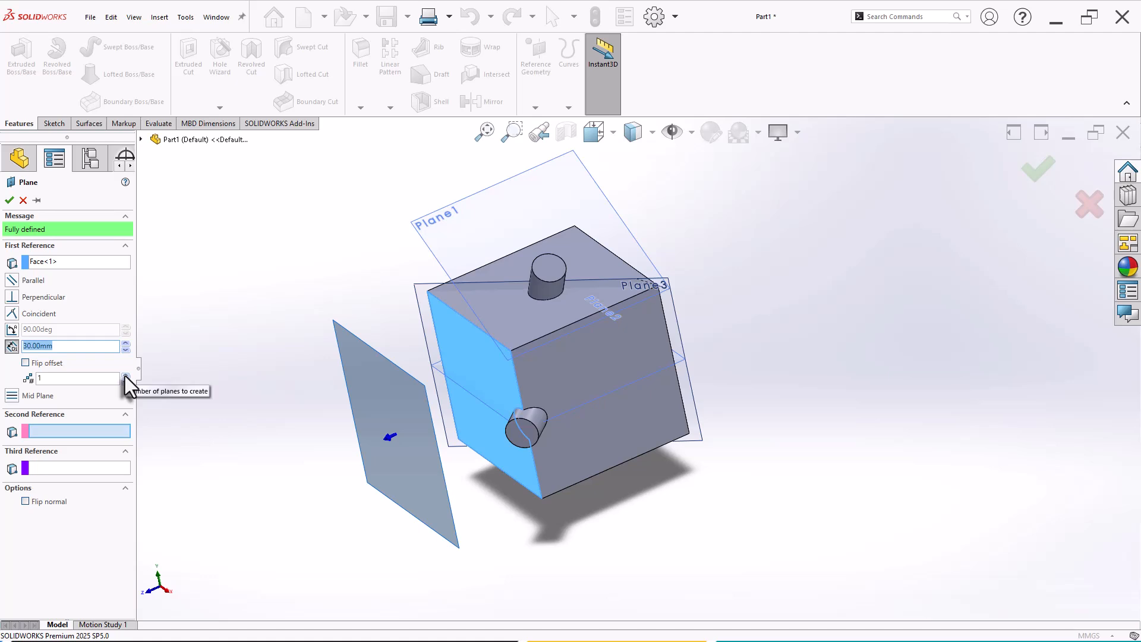
left_click(125, 375)
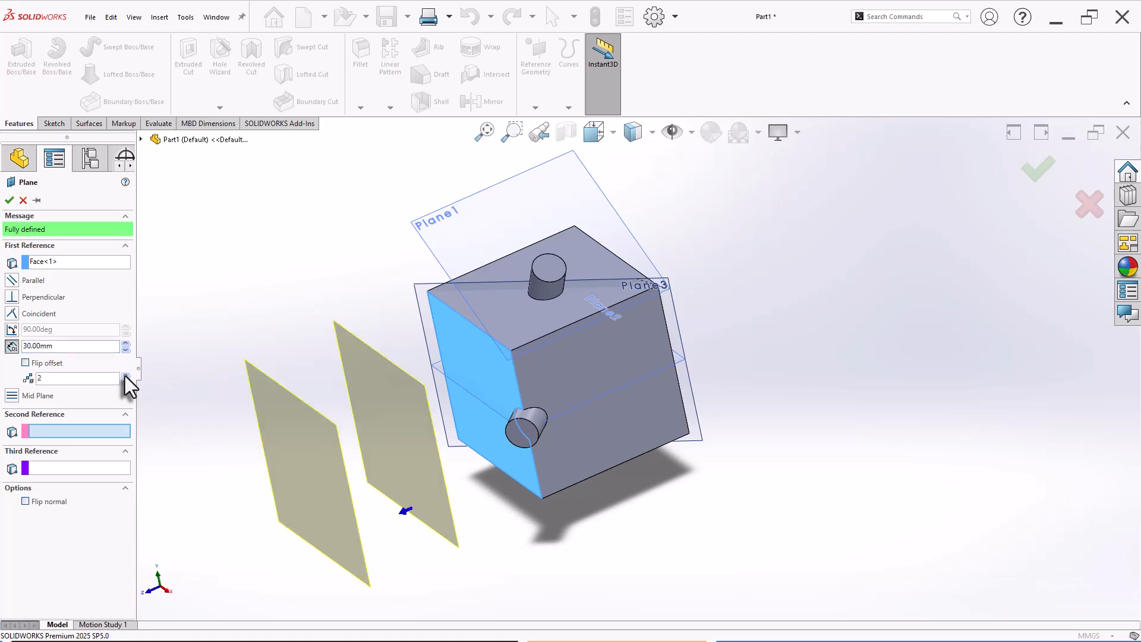
left_click(125, 375)
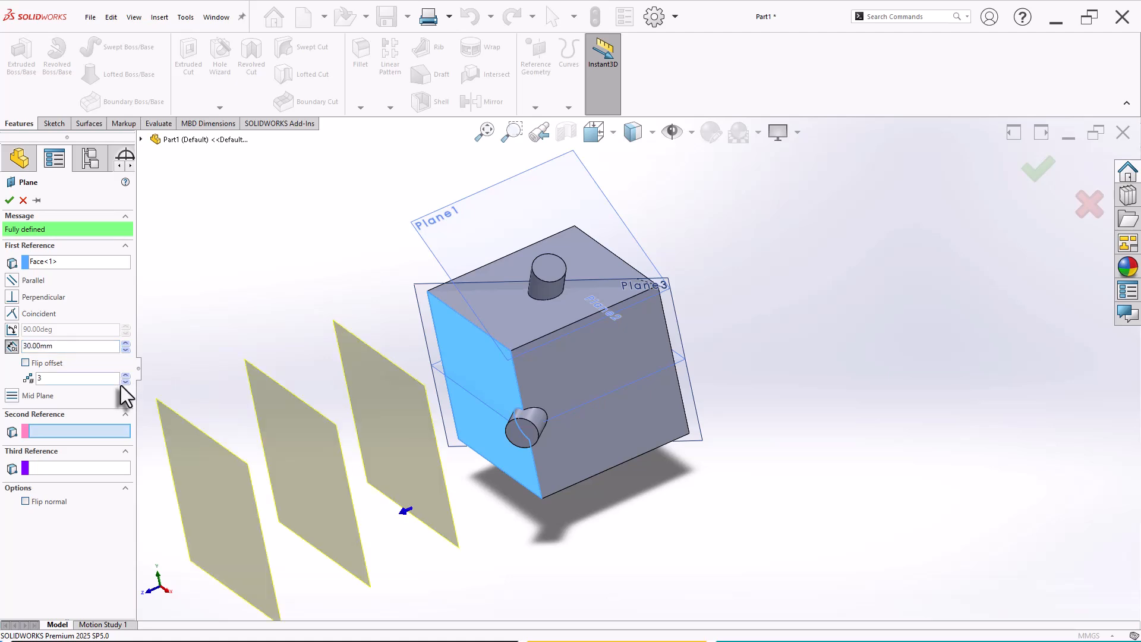
left_click(126, 382)
left_click(125, 382)
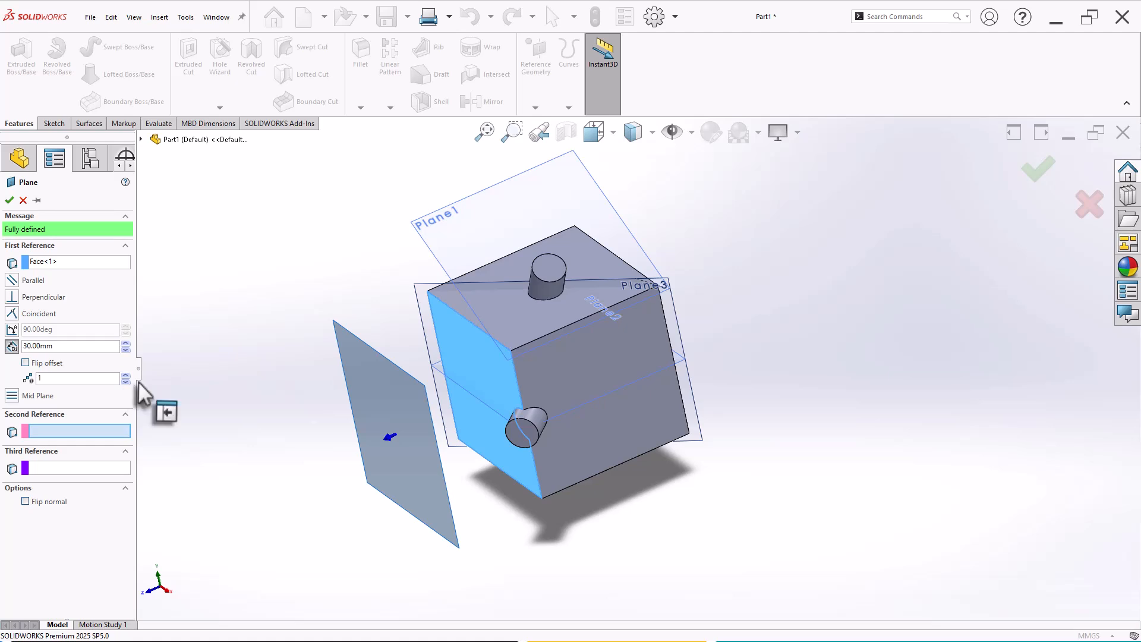
Accept the offset plane and sketch a circle about 10.5 mm in diameter on it, centred over the cube's front face.
left_click(9, 200)
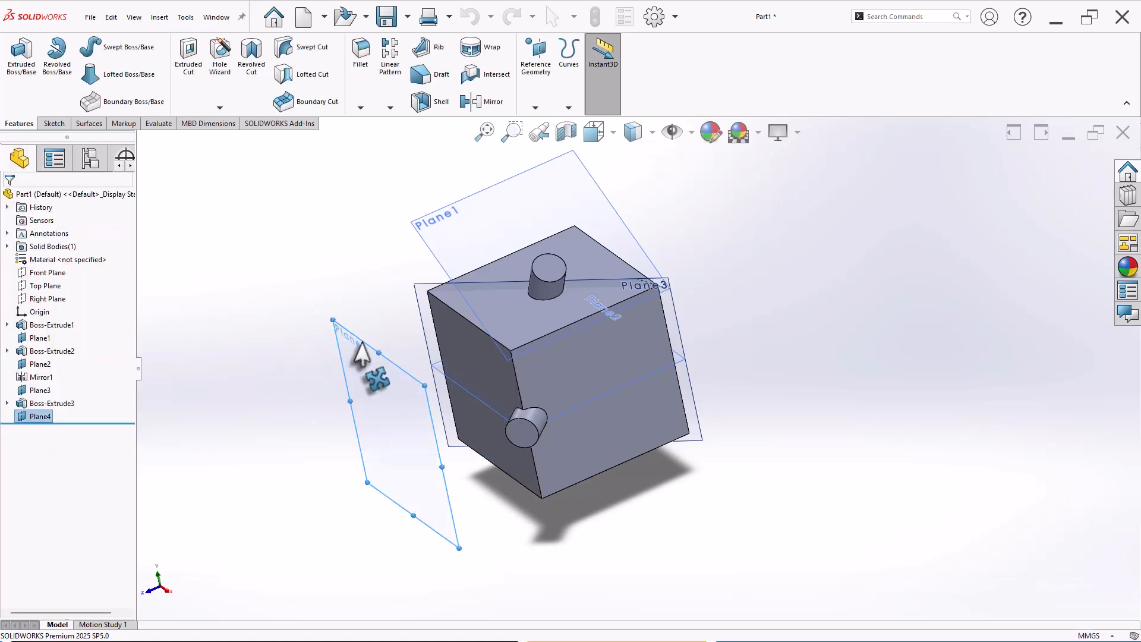
right_click(375, 351)
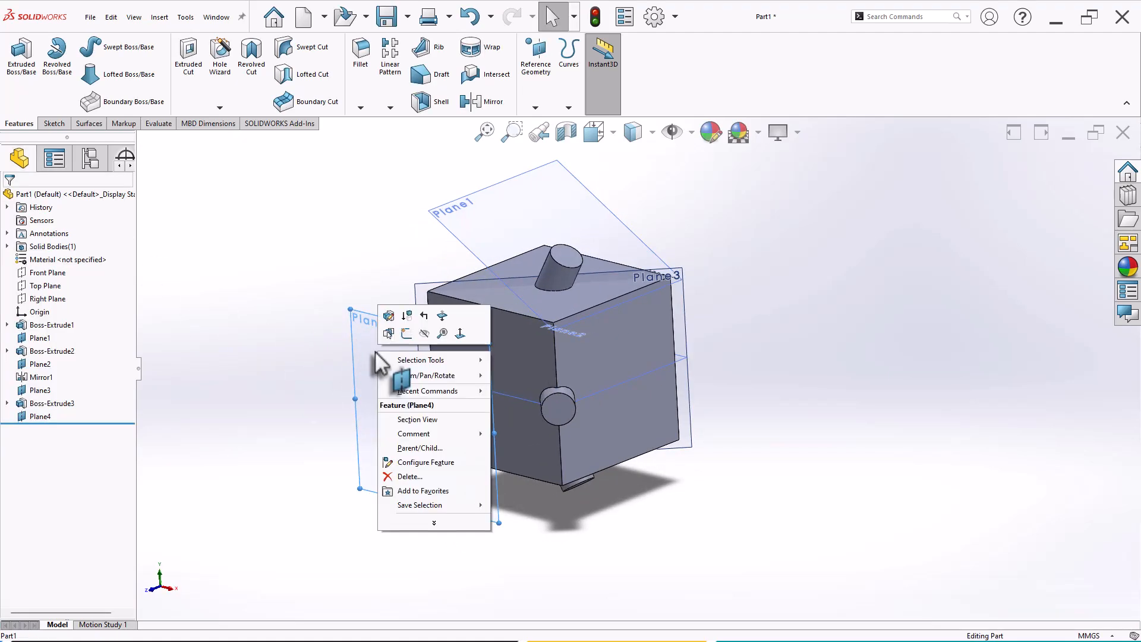
left_click(405, 337)
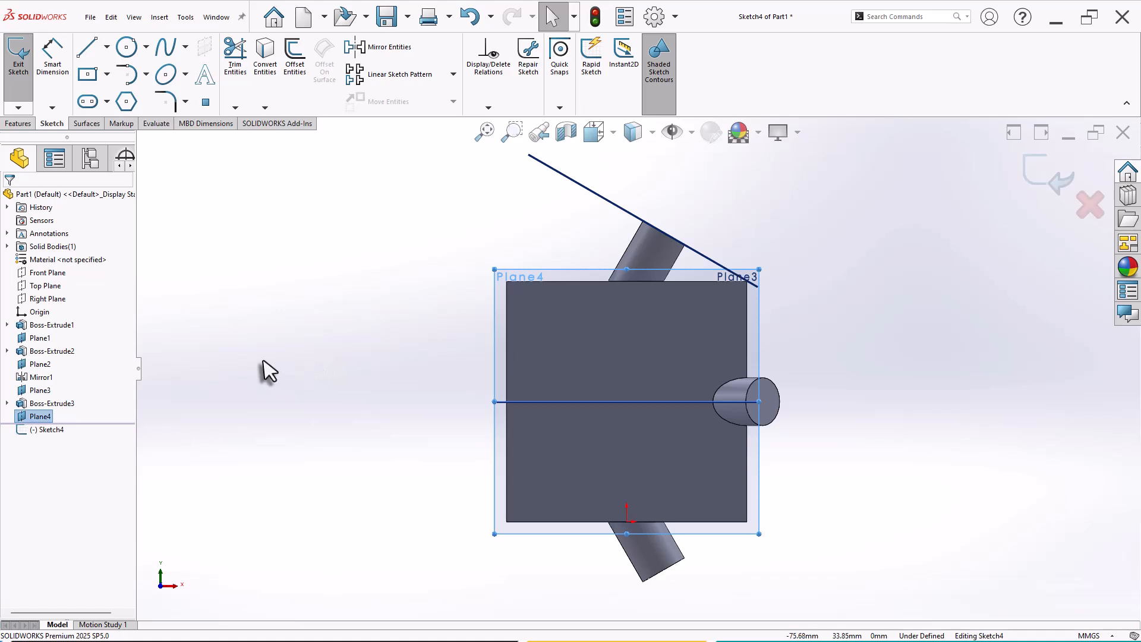
key("l")
key("c")
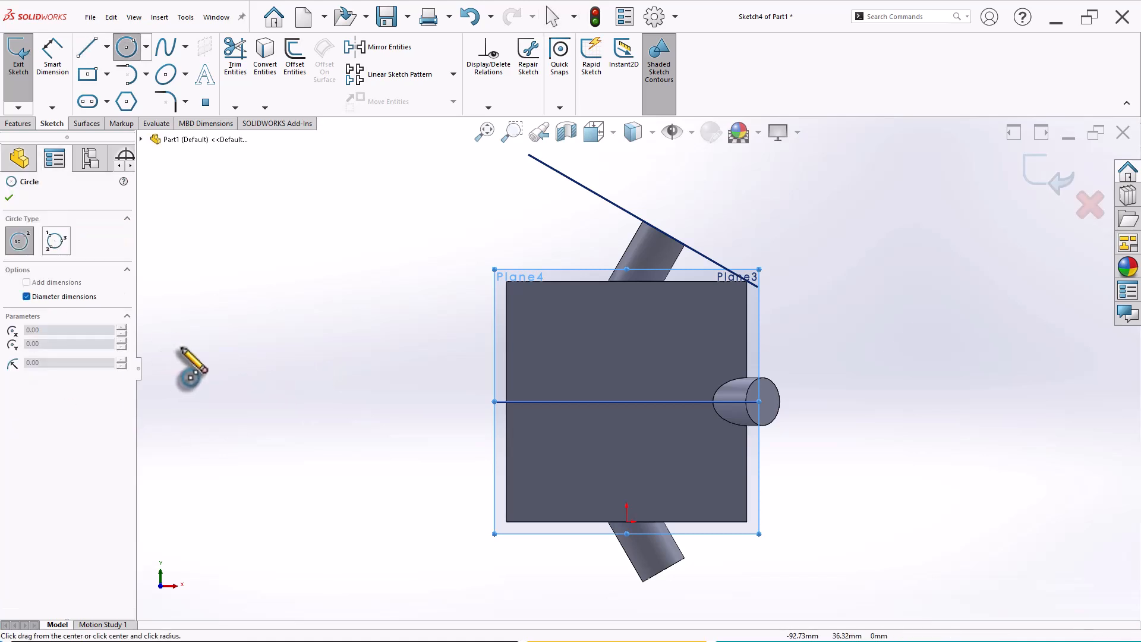
left_click(627, 403)
left_click(641, 383)
Dimension the circle on the offset plane to a diameter of 10 mm.
right_click_drag(380, 388, 375, 312)
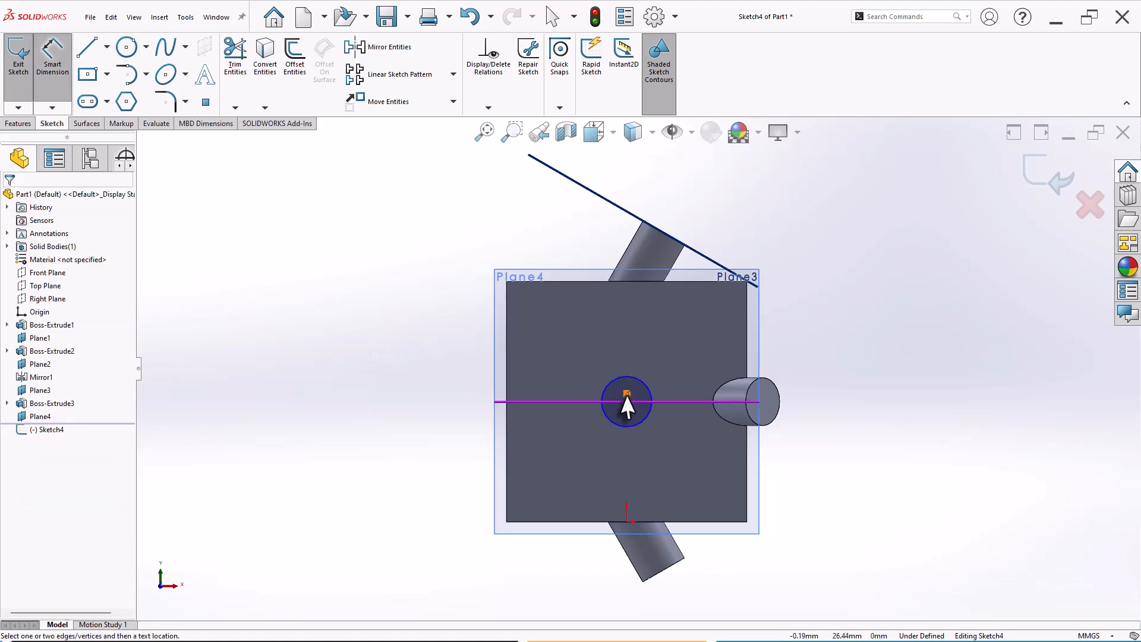
left_click(618, 381)
left_click(580, 368)
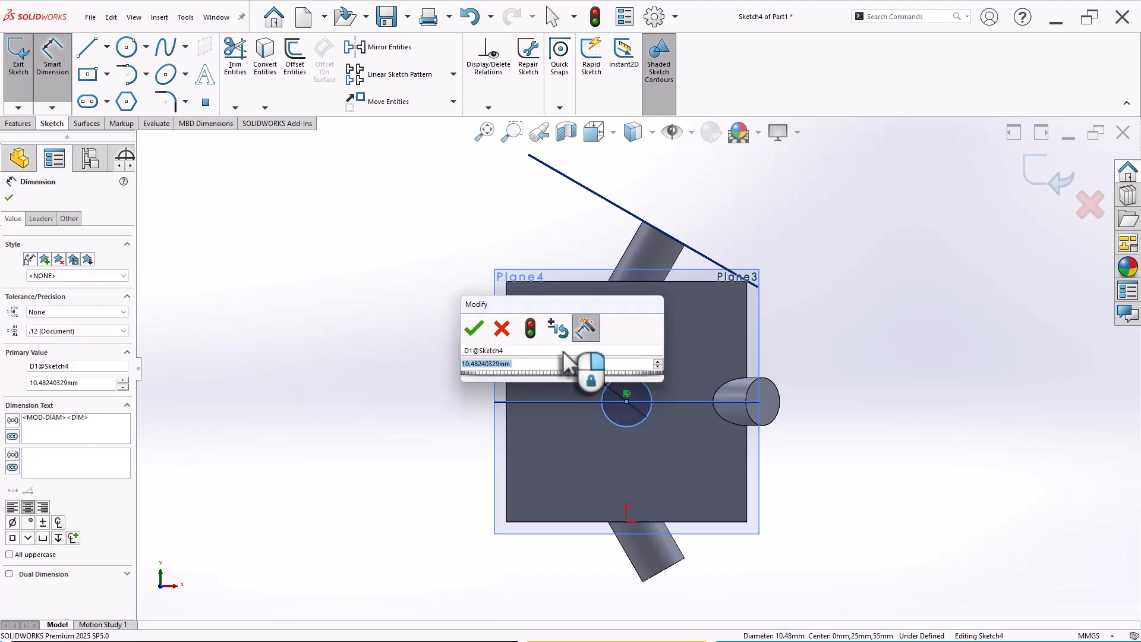
type("10")
key("Return")
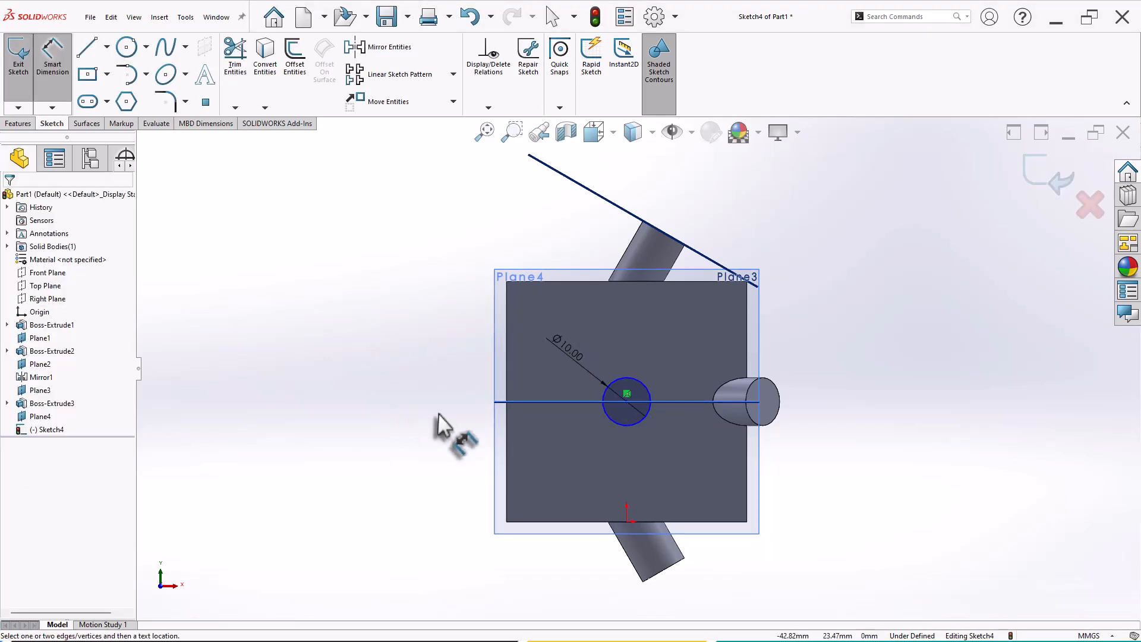
Add a vertical relation between the circle's centre and the origin.
scroll(826, 431, "down", 2)
key("Escape")
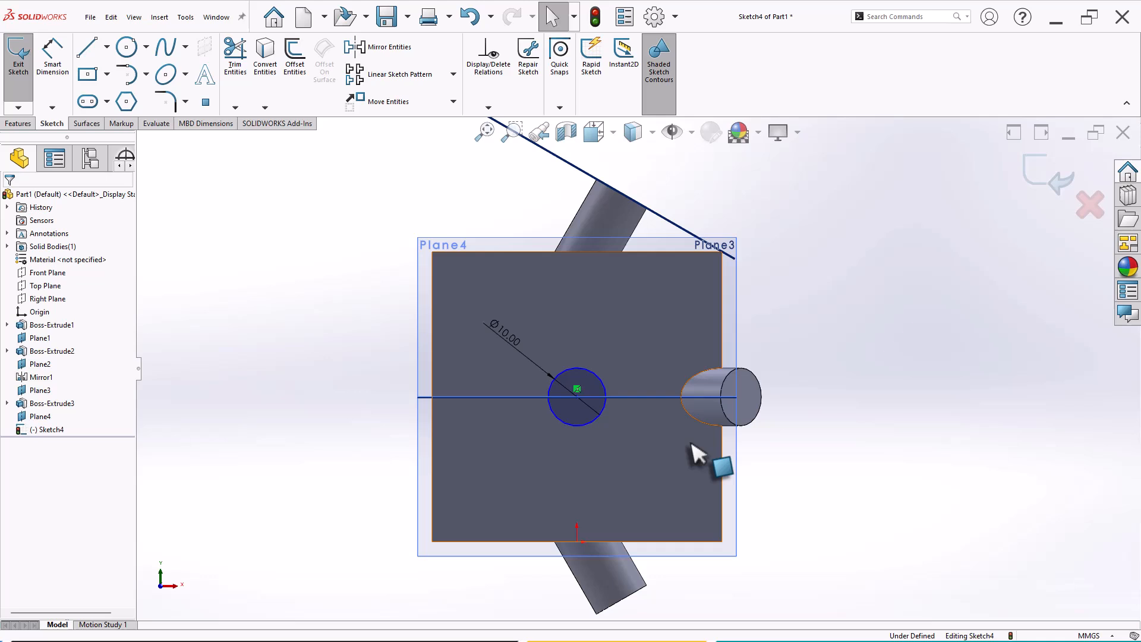
left_click(576, 396)
left_click(576, 541, "ctrl")
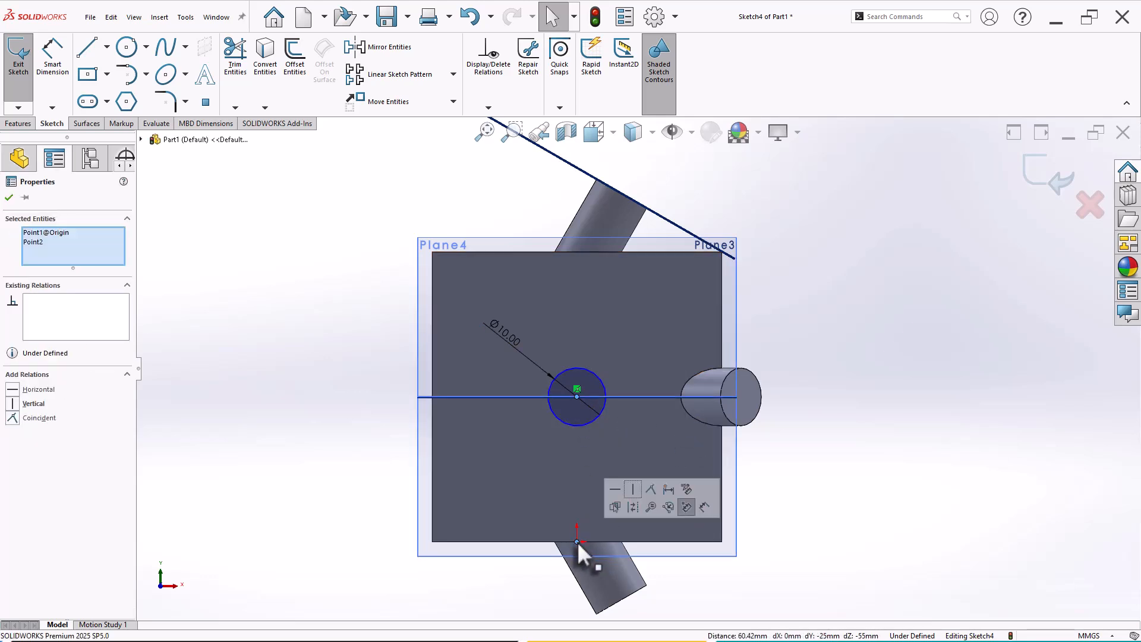
left_click(633, 492)
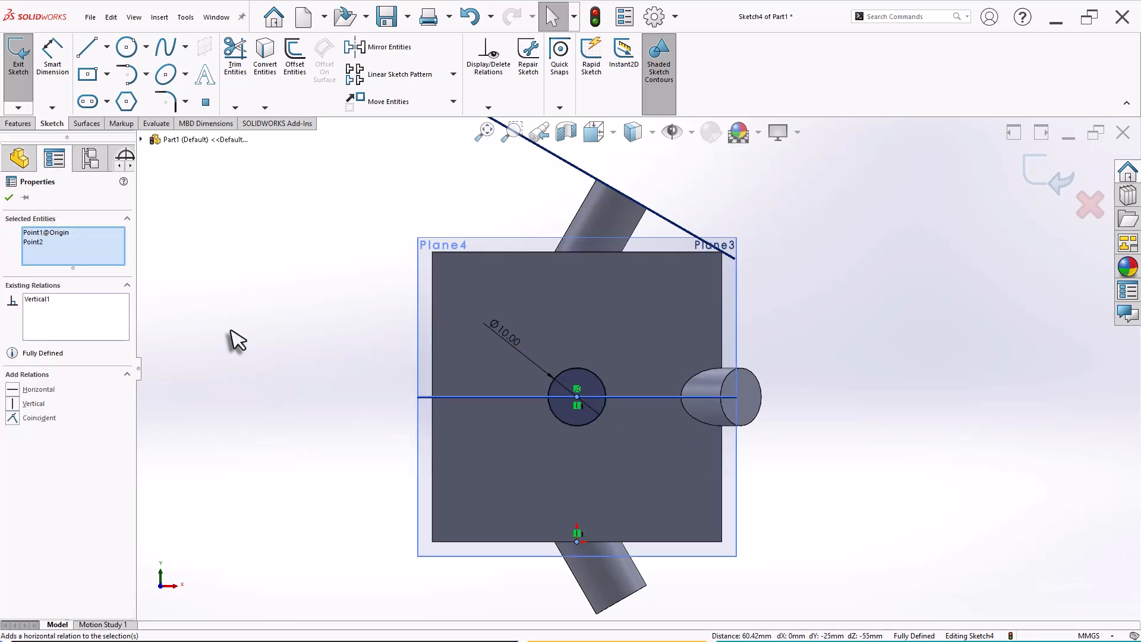
Set up a 40 mm blind extrusion of the offset plane's circle, reversed so it runs into the cube.
left_click(9, 126)
middle_click_drag(219, 228, 199, 237)
left_click(18, 65)
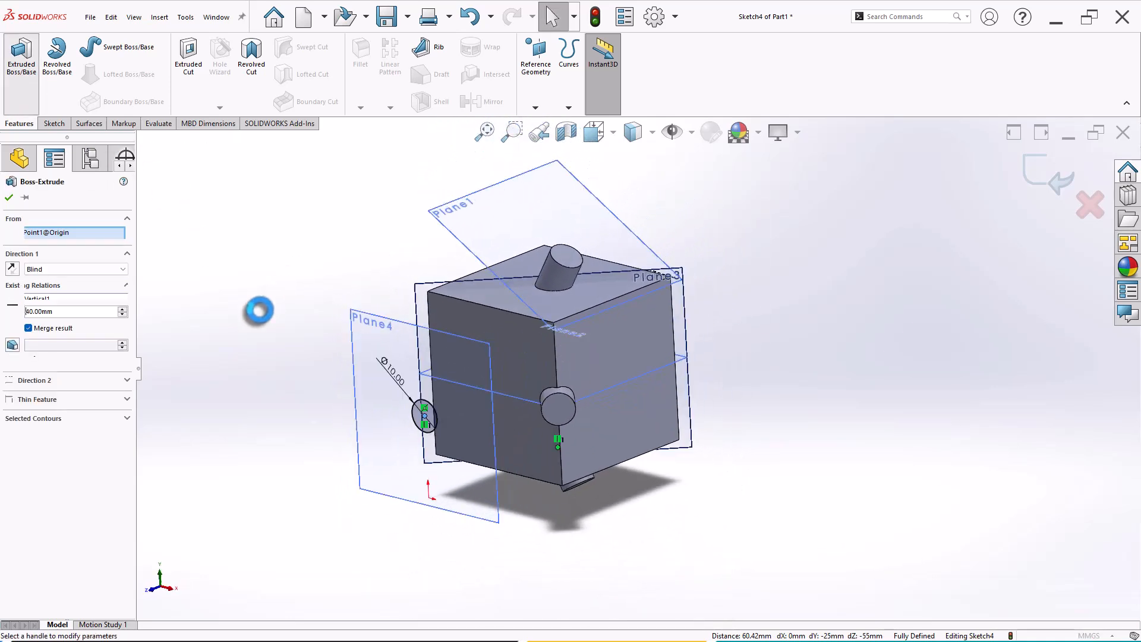
left_click(12, 269)
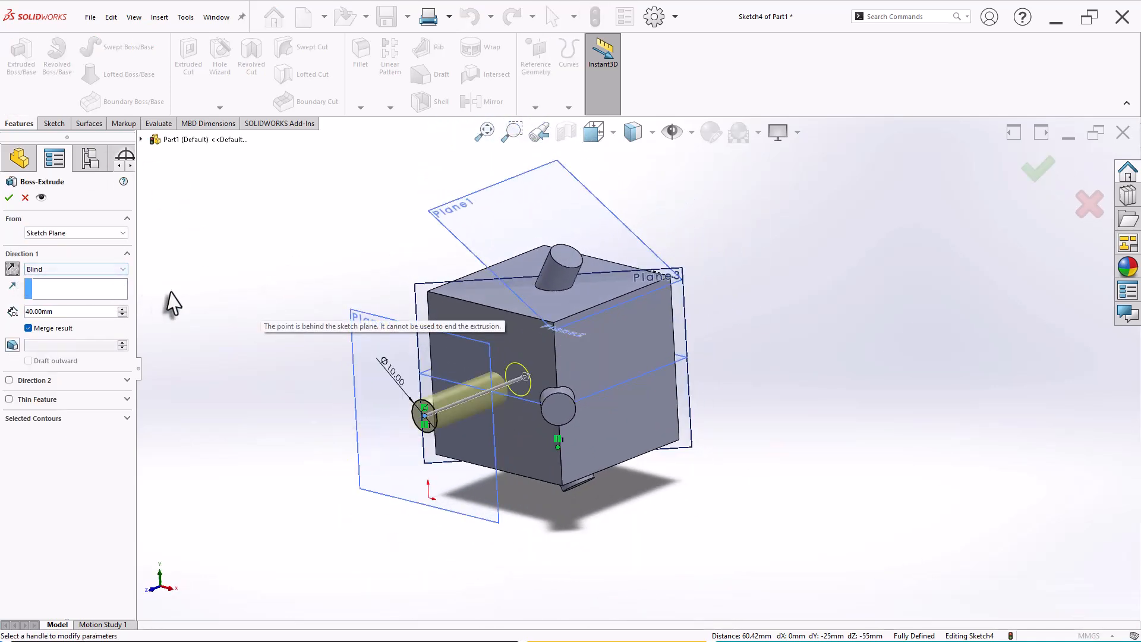
Apply a 10° outward draft to the extrusion and accept it as a tapered boss merged with the cube.
left_click(12, 345)
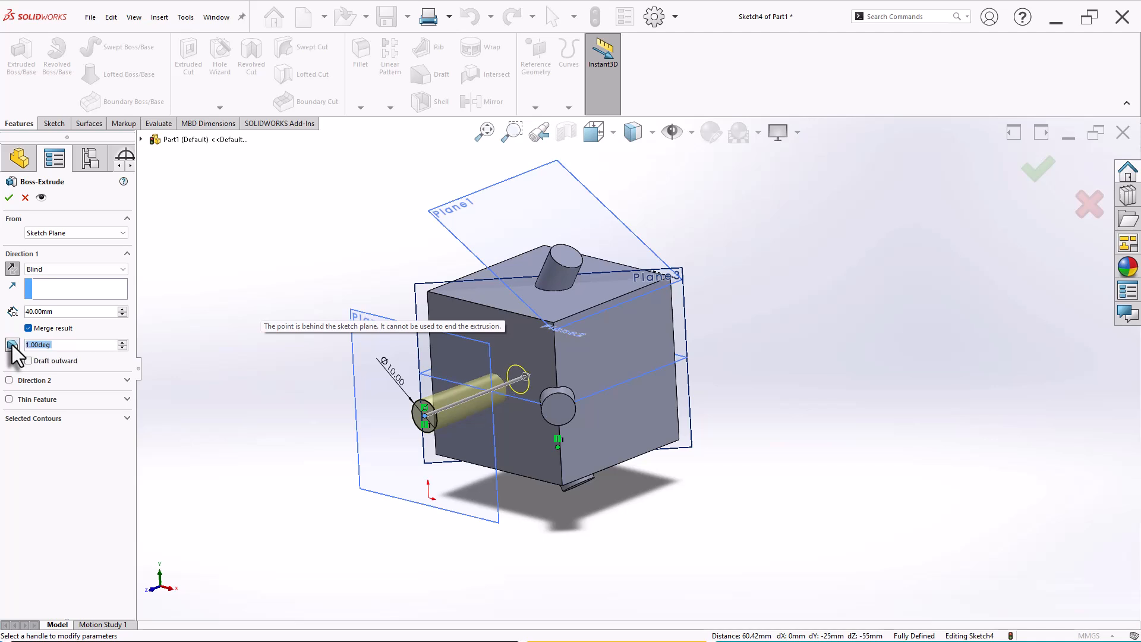
left_click(121, 342)
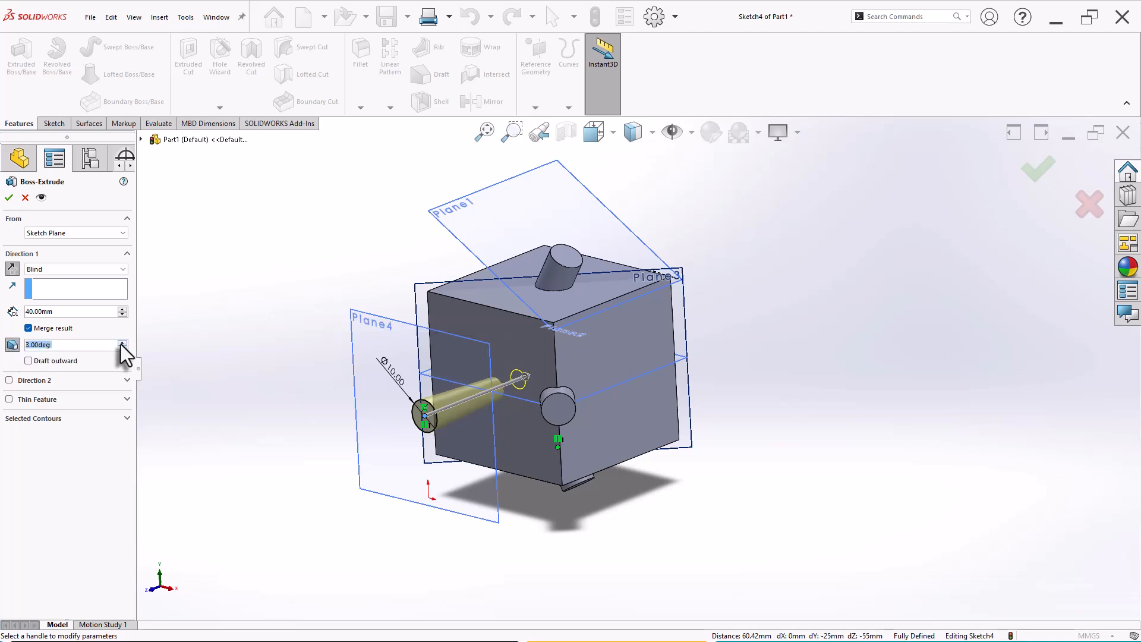
left_click(73, 364)
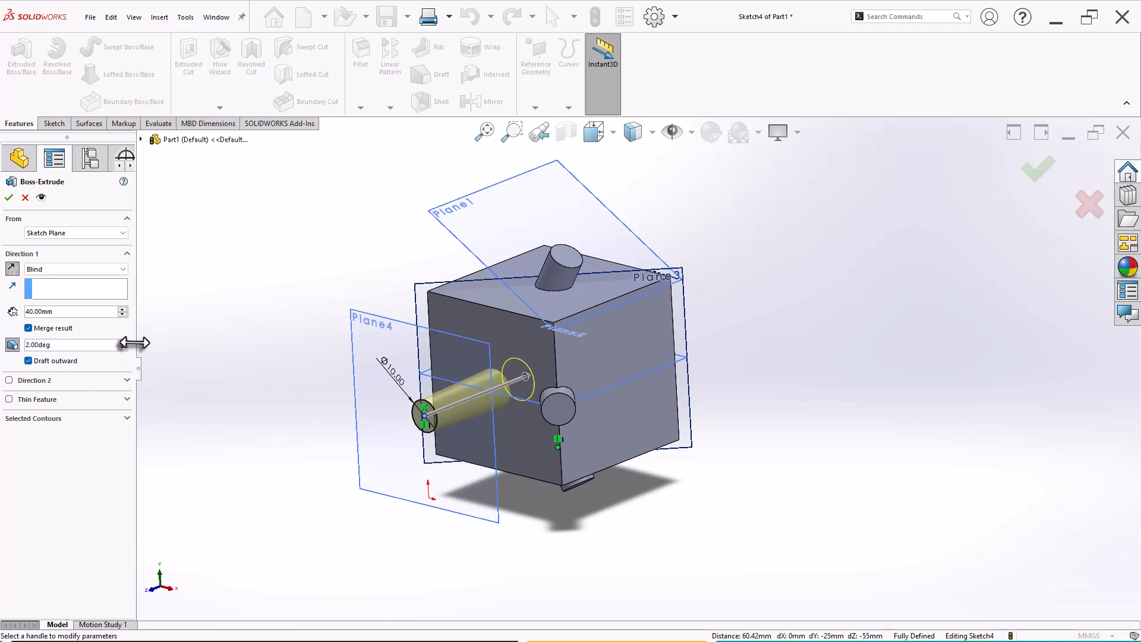
left_click(122, 343)
left_click(122, 342)
left_click(122, 343)
left_click(122, 343)
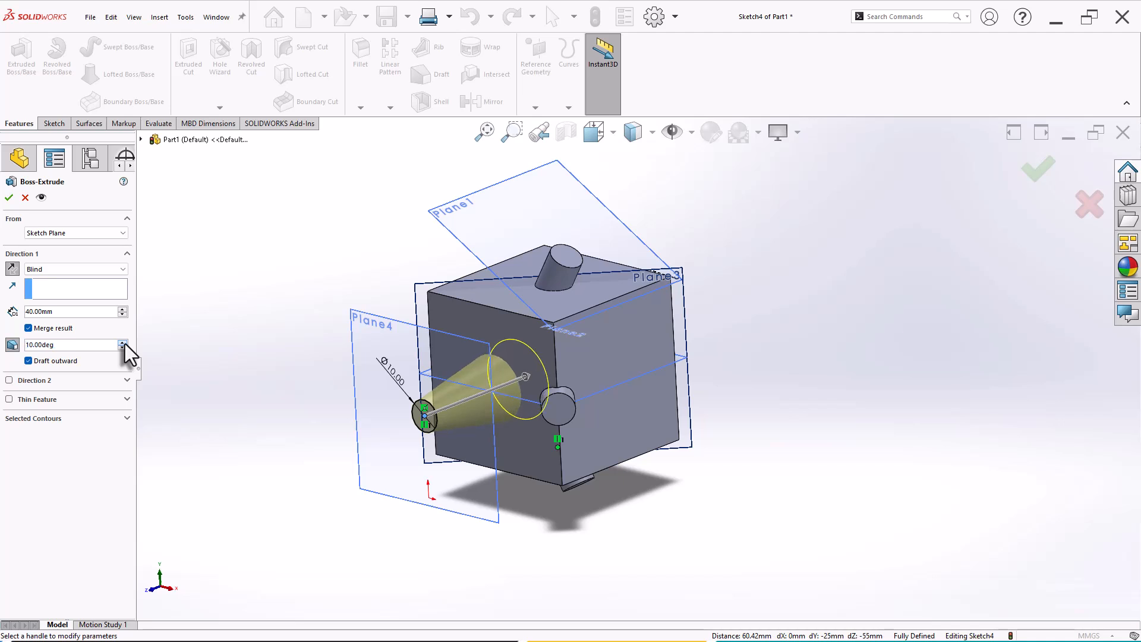
left_click(122, 343)
left_click(122, 342)
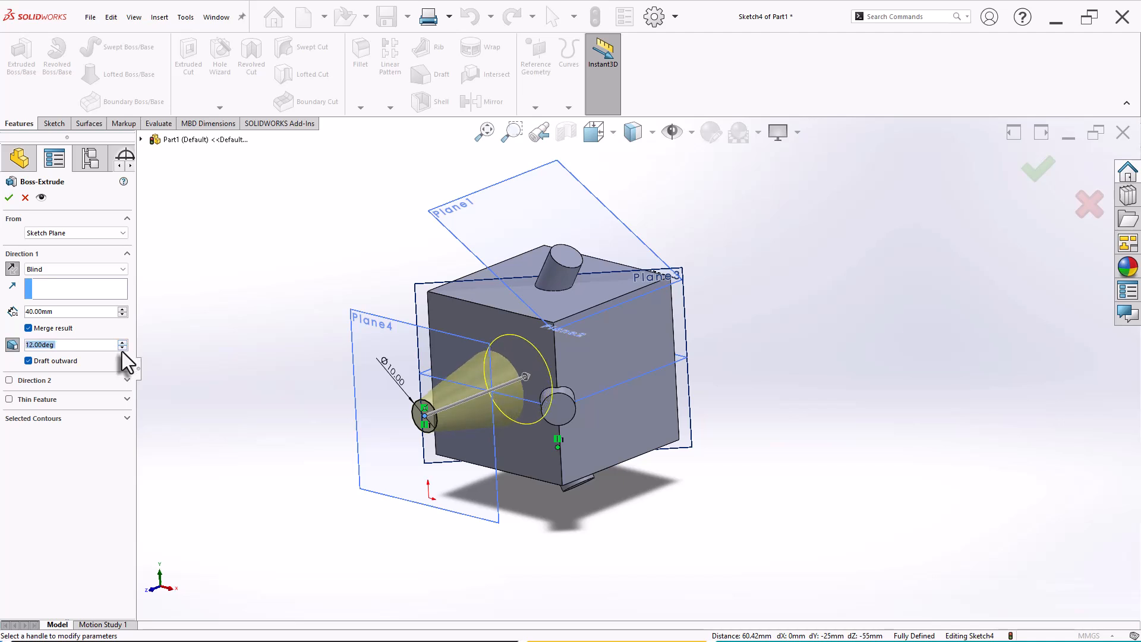
left_click(122, 347)
left_click(122, 348)
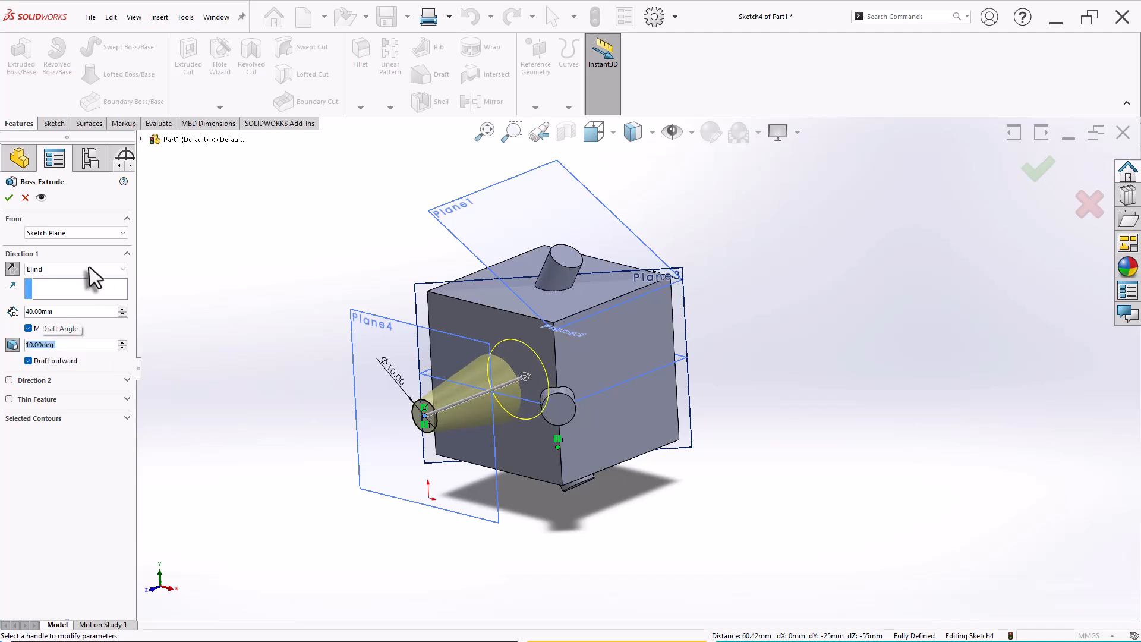
left_click(11, 198)
scroll(794, 298, "down", 2)
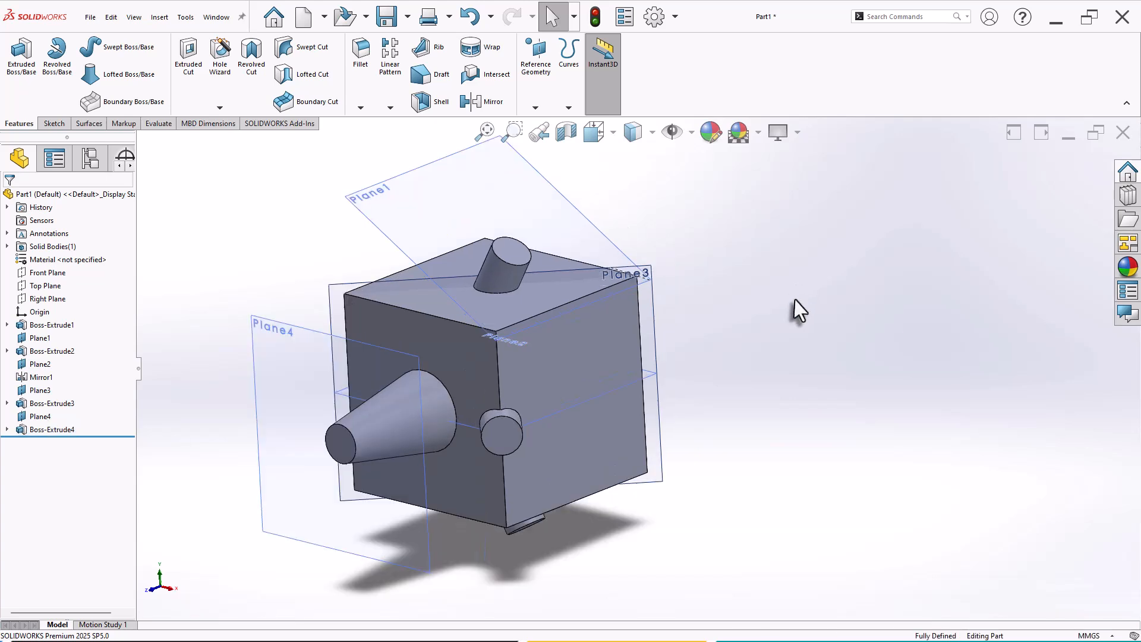
middle_click_drag(795, 299, 788, 345)
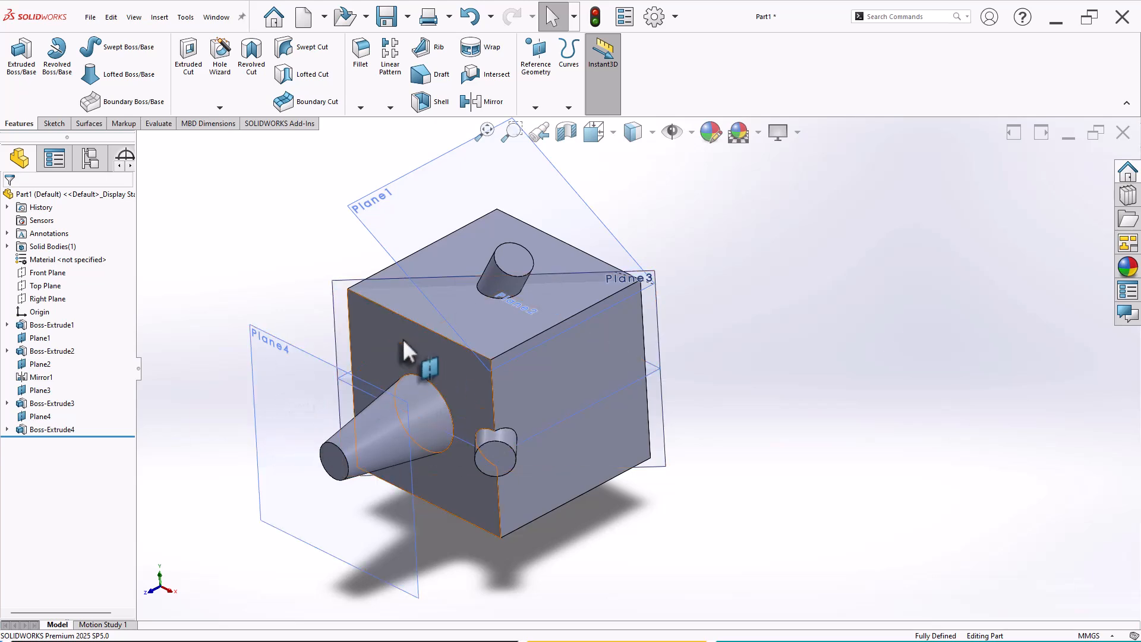
scroll(751, 357, "up", 1)
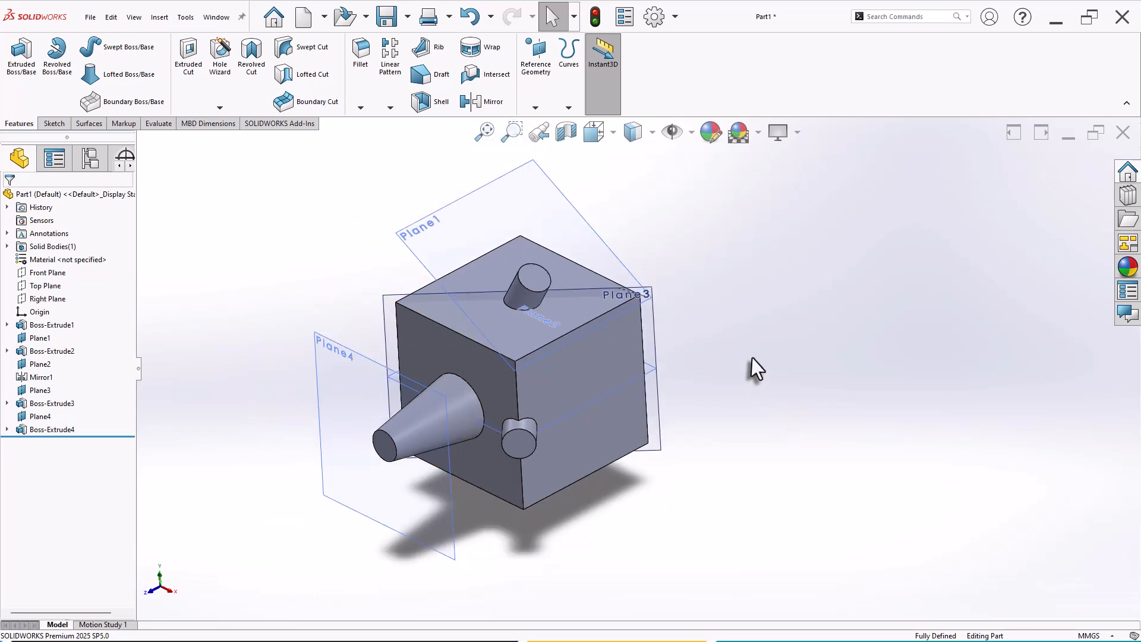
mouse_move(738, 329)
middle_mouse_down()
mouse_move(797, 354)
mouse_move(775, 320)
mouse_move(766, 344)
mouse_move(707, 298)
mouse_move(739, 339)
middle_mouse_up()
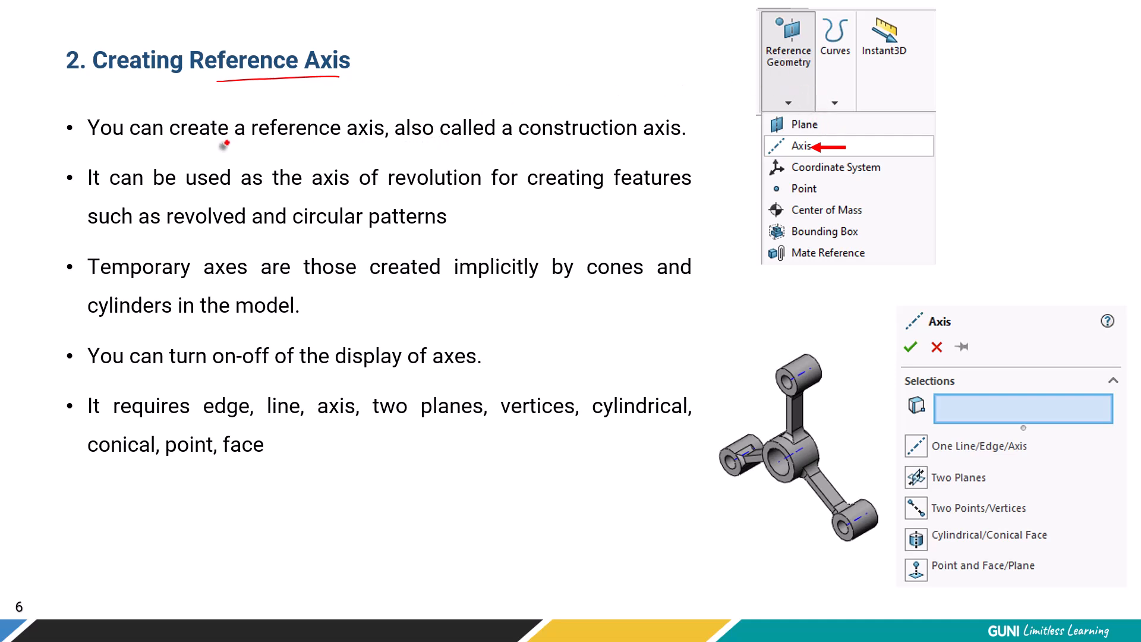
left_click_drag(193, 147, 355, 146)
left_click_drag(520, 143, 680, 136)
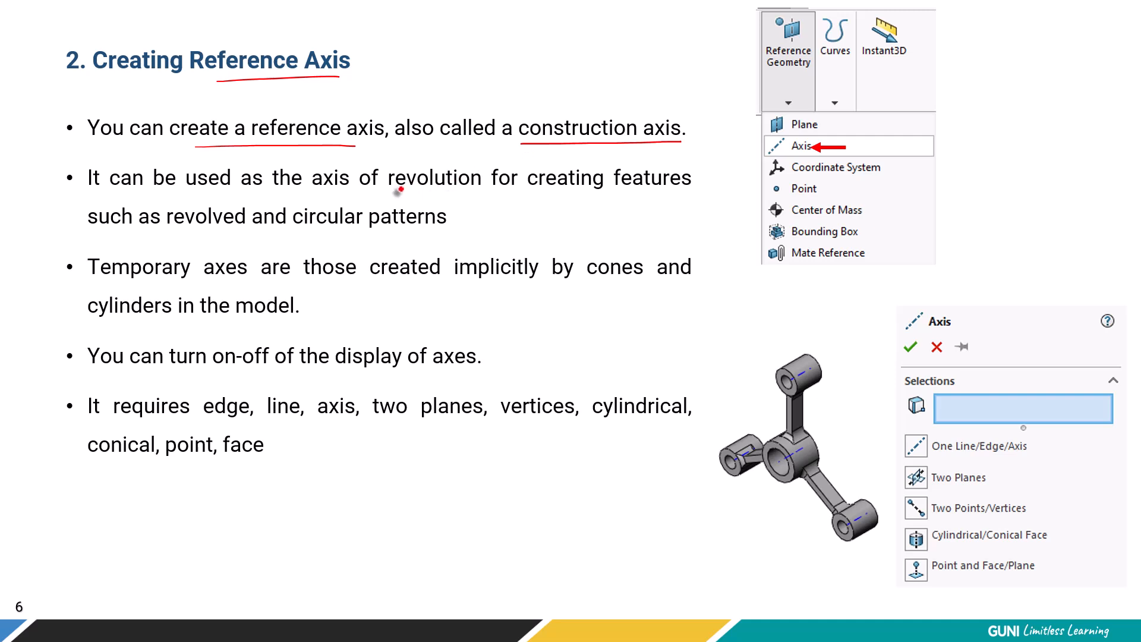
left_click_drag(348, 195, 458, 192)
left_click_drag(542, 195, 647, 193)
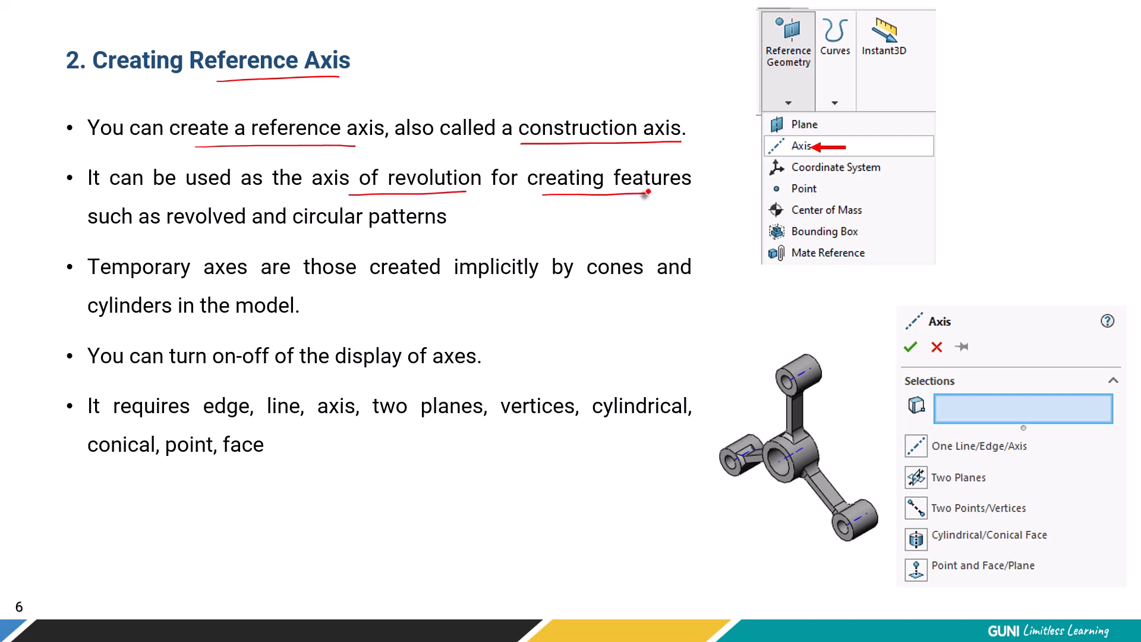
left_click_drag(186, 232, 415, 233)
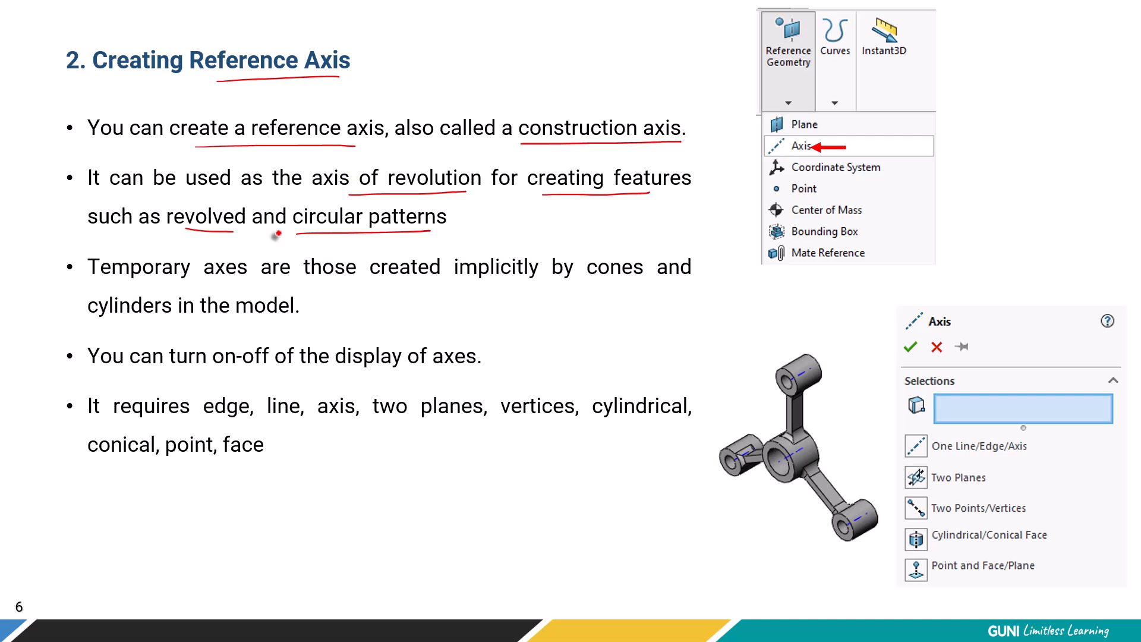
left_click_drag(217, 286, 681, 282)
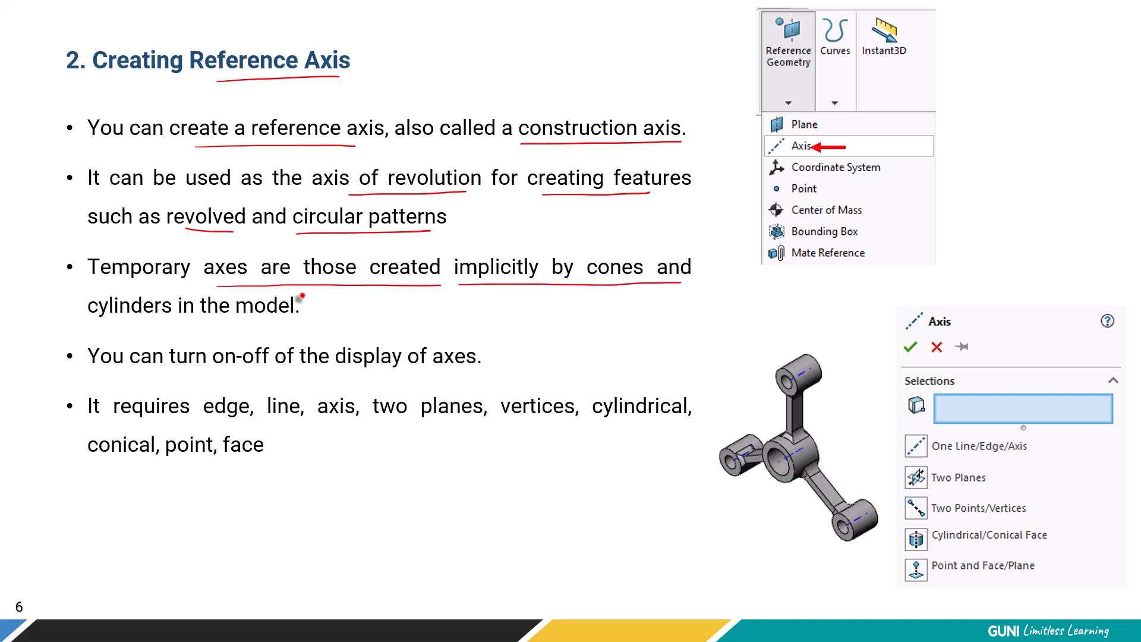
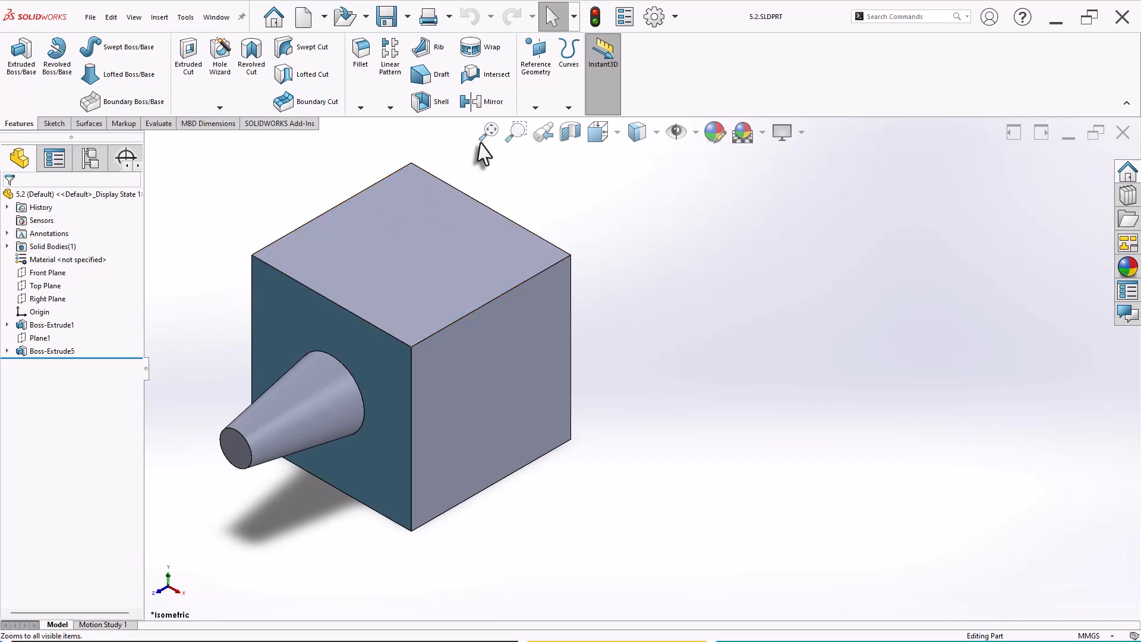
Create a reference axis through the cube from two planes, the Front Plane and the Right Plane.
left_click(534, 108)
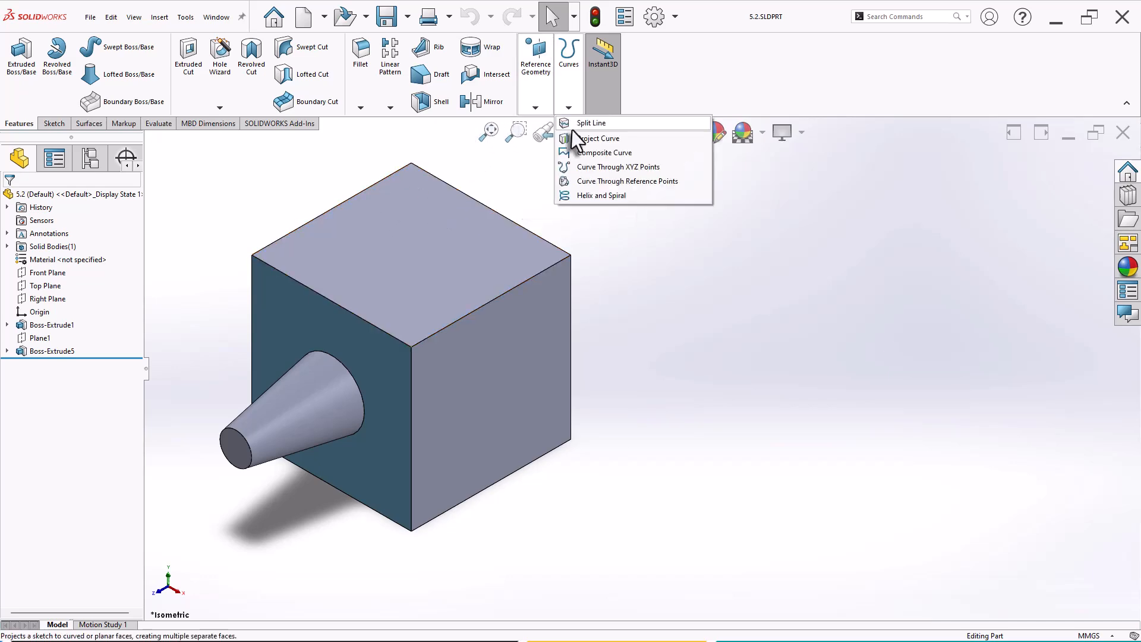
left_click(544, 137)
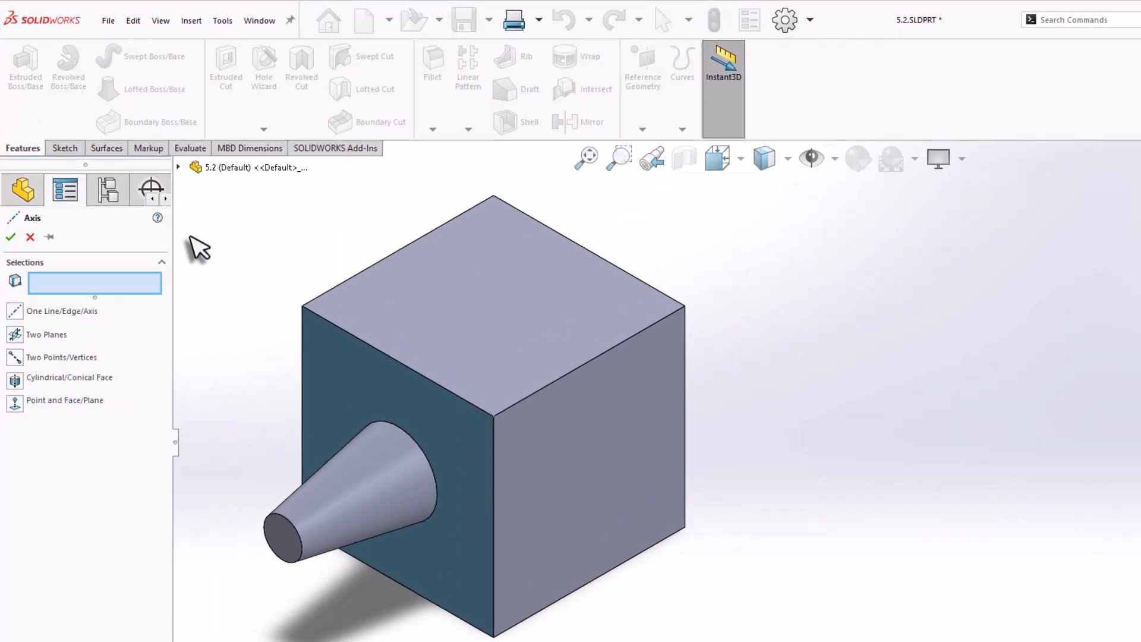
left_click(178, 167)
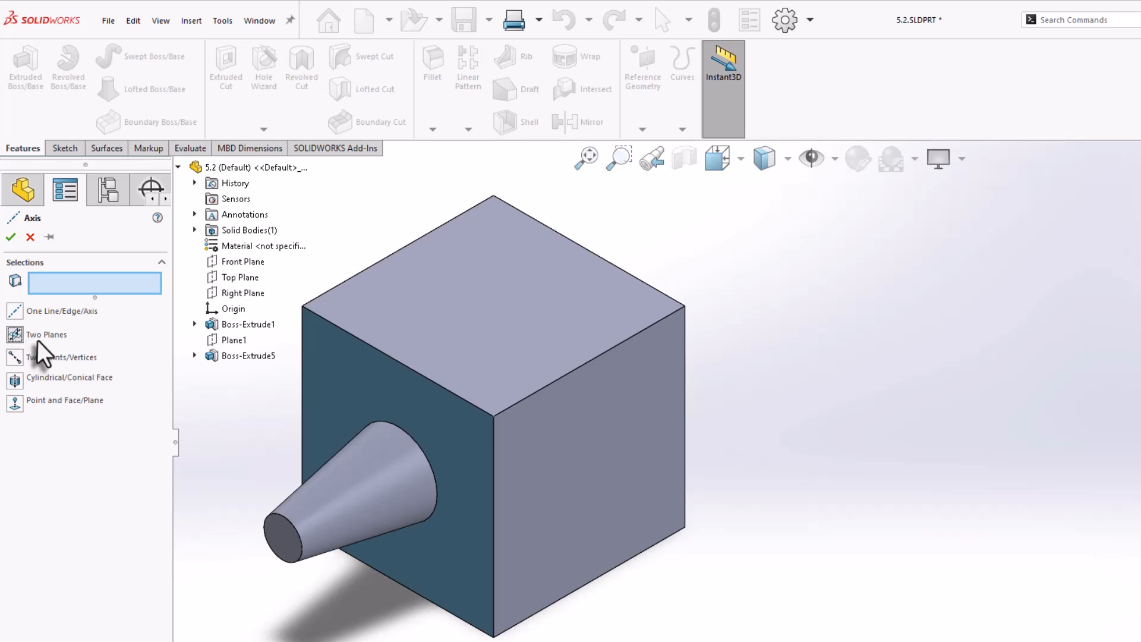
left_click(237, 263)
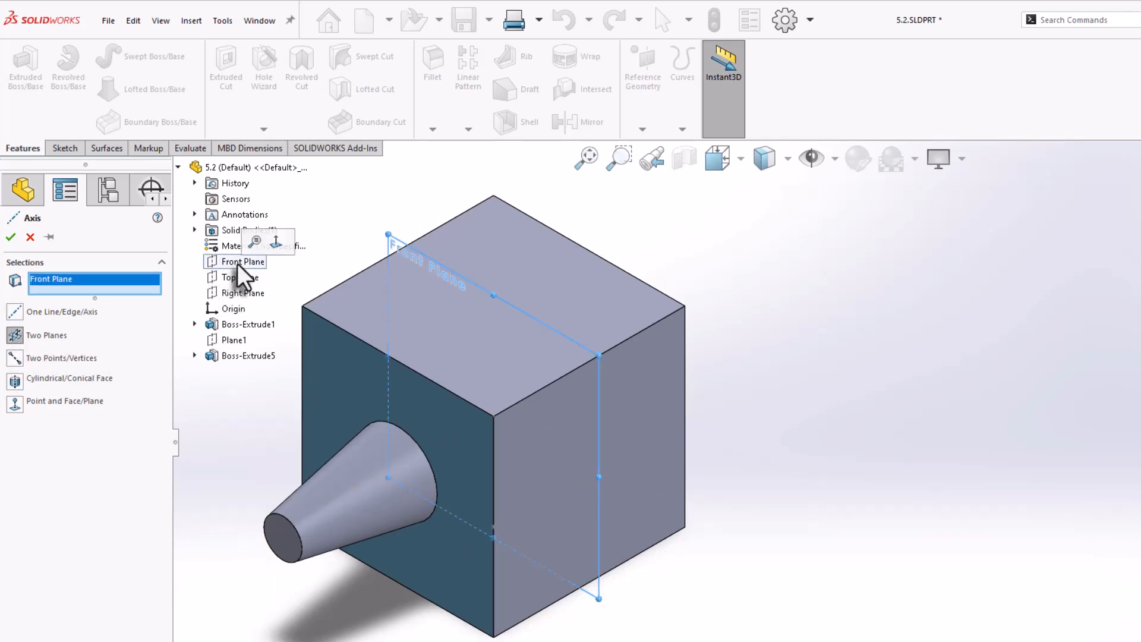
left_click(237, 293)
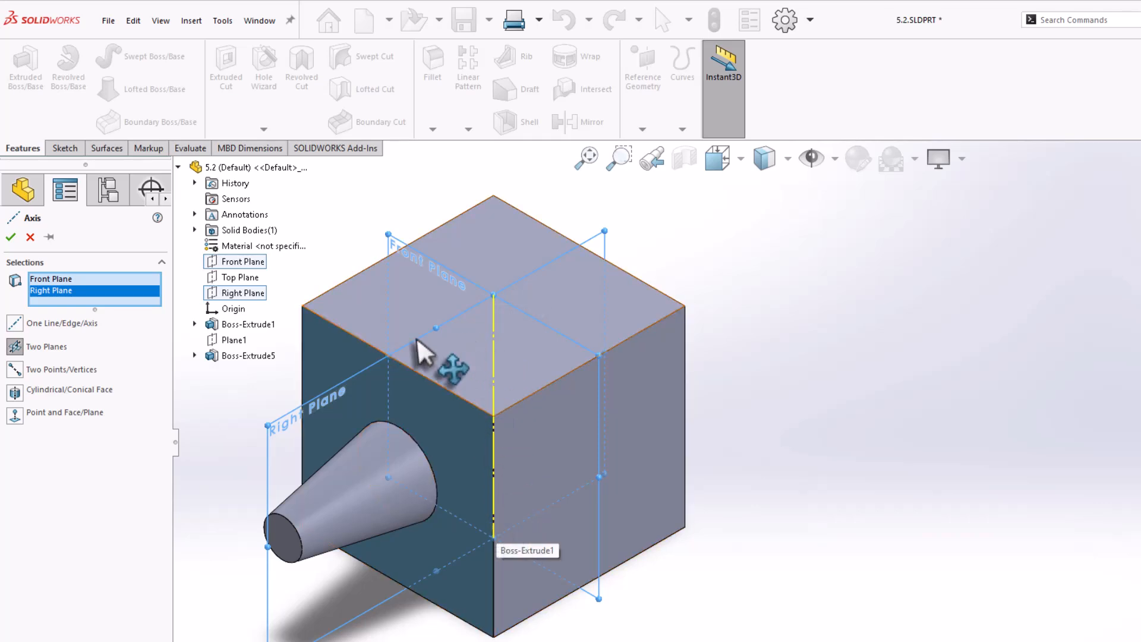
left_click(11, 238)
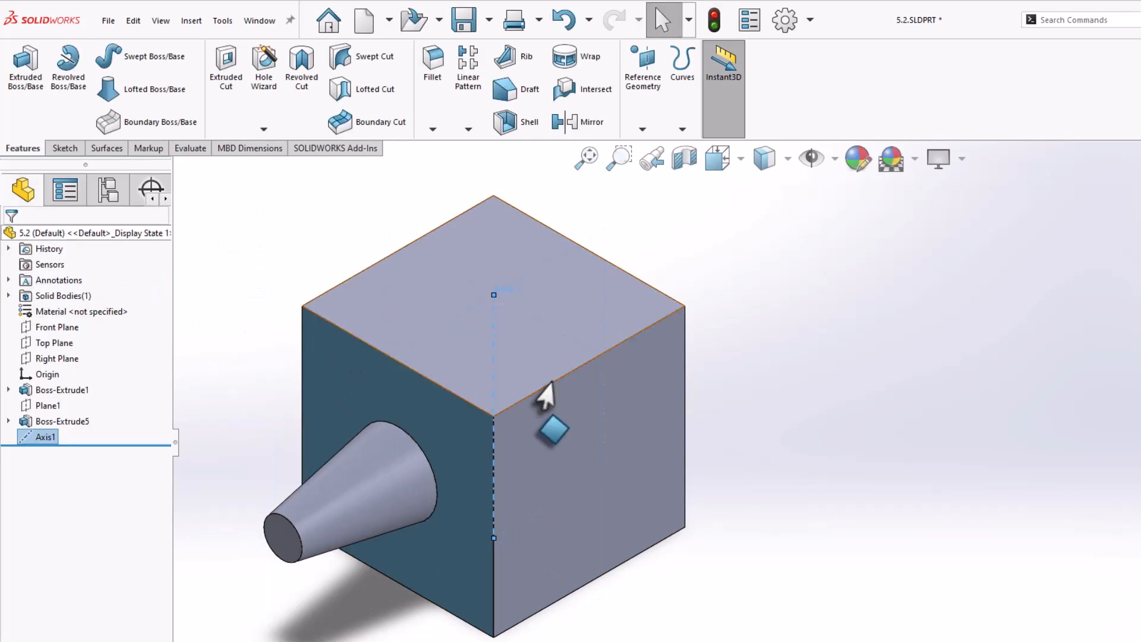
Show the temporary axes to see the tapered boss's centre line and hide them again.
middle_click_drag(716, 312, 690, 298)
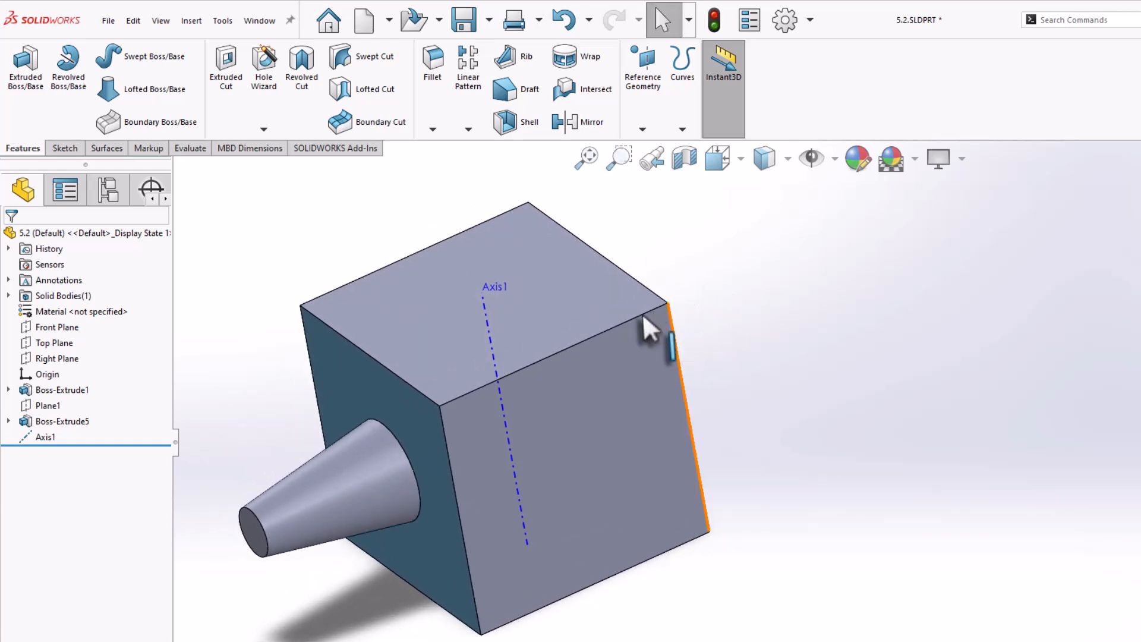
left_click(834, 165)
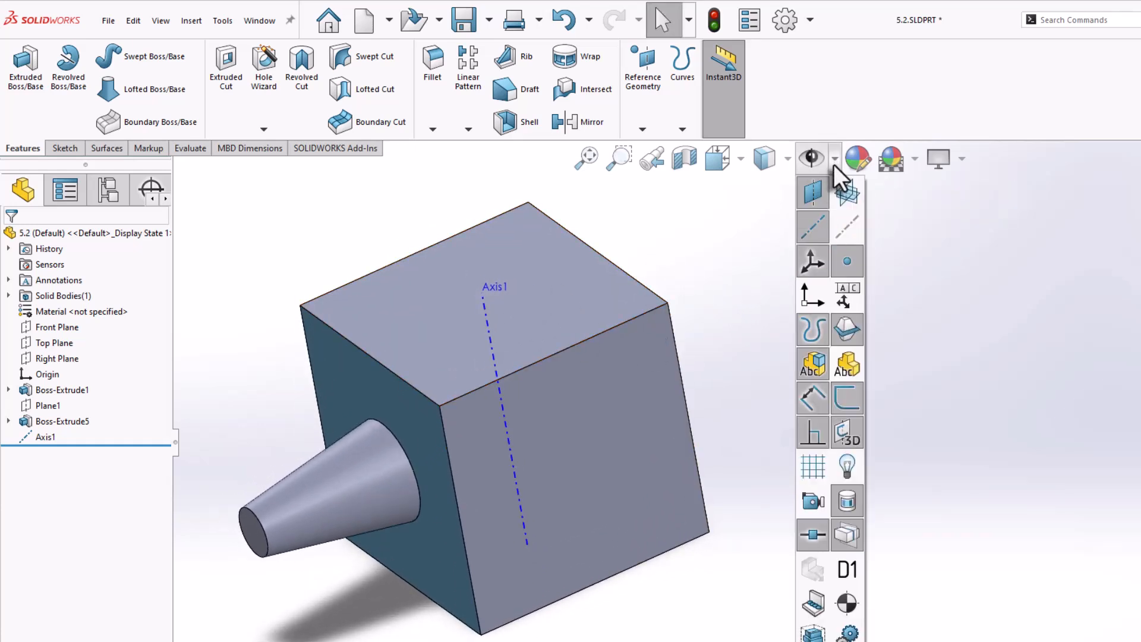
left_click(846, 230)
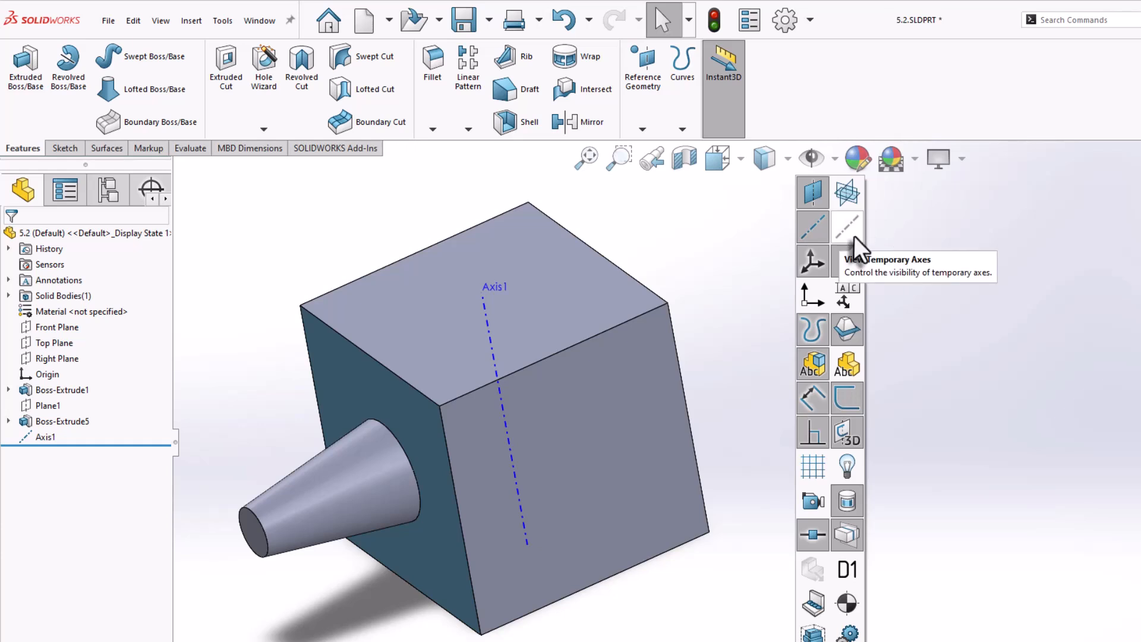
left_click(854, 238)
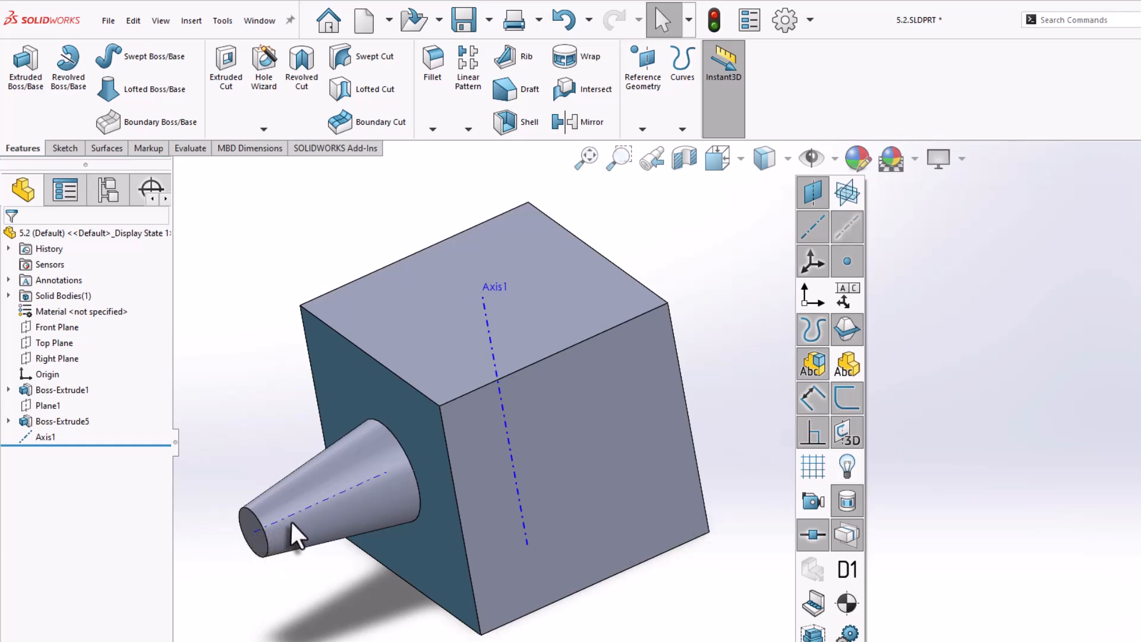
left_click(854, 238)
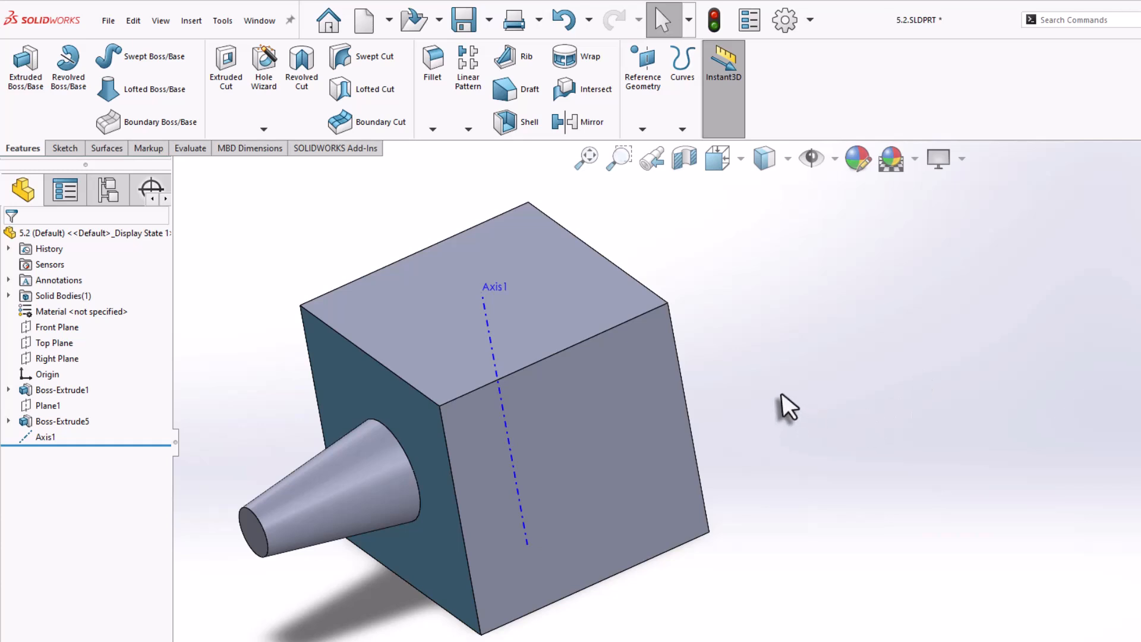
Set up a circular pattern of the tapered boss around Axis1, the vertical axis through the cube.
scroll(776, 410, "up", 1)
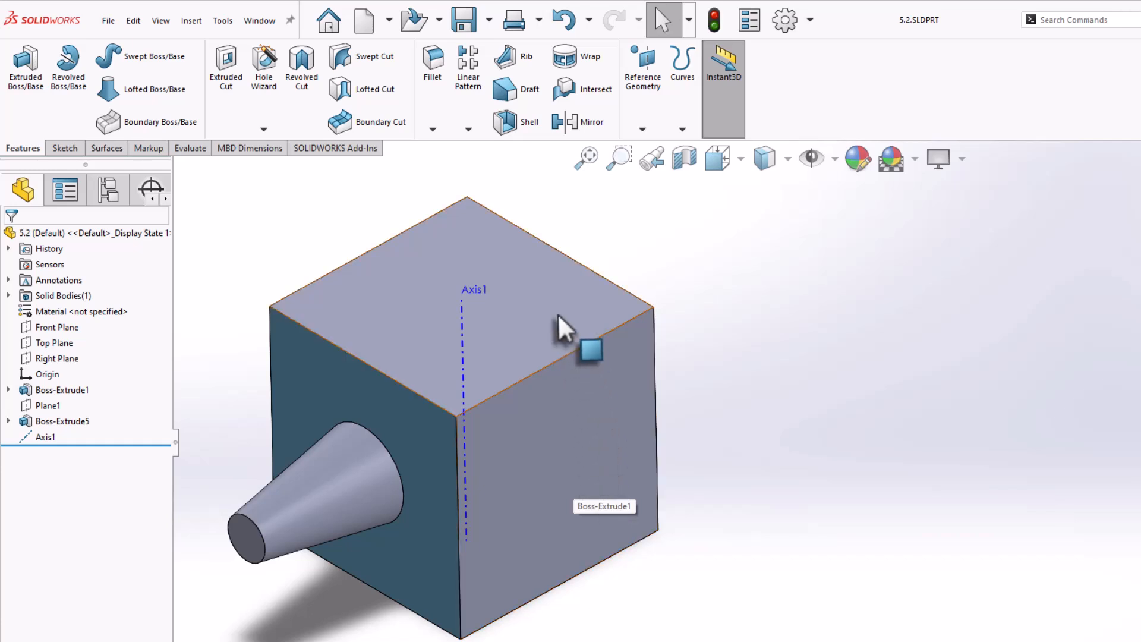
left_click(470, 131)
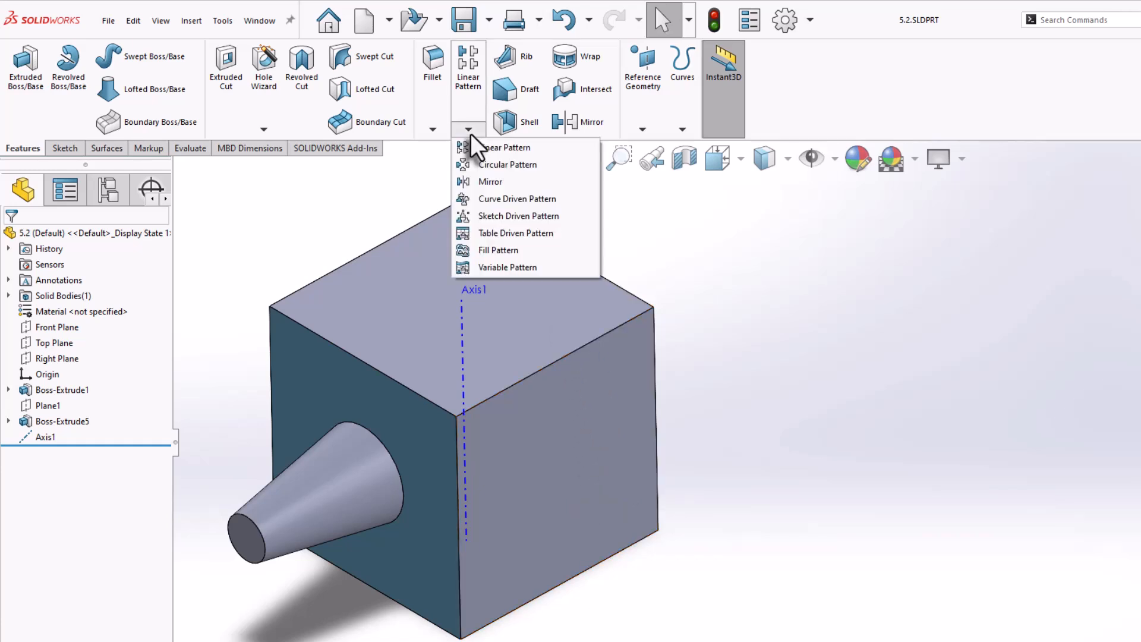
left_click(513, 167)
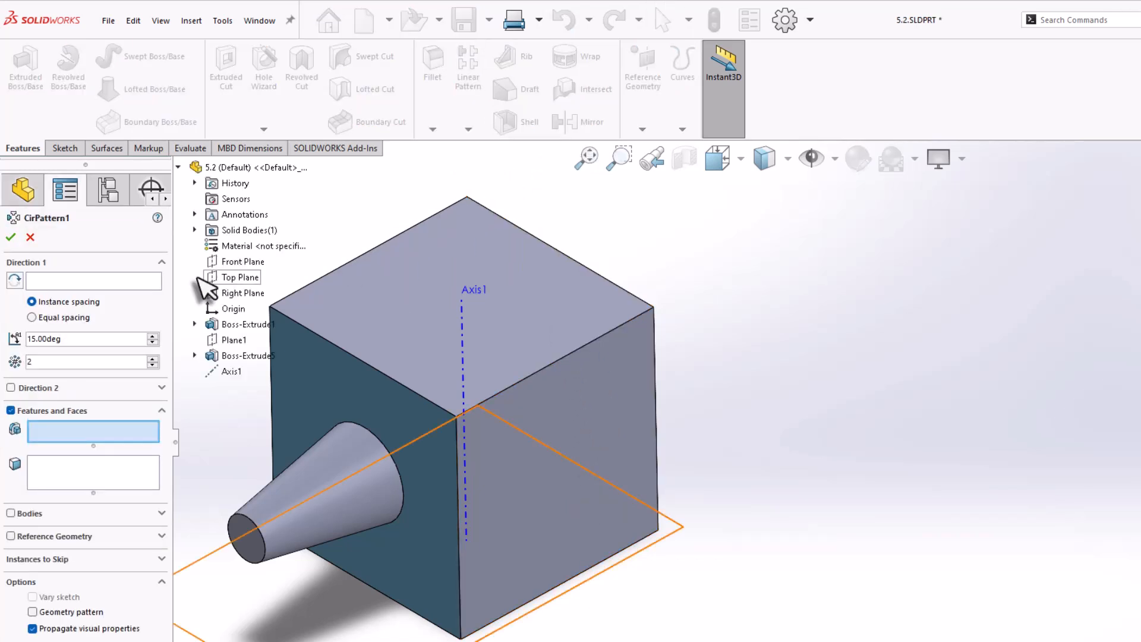
left_click(92, 281)
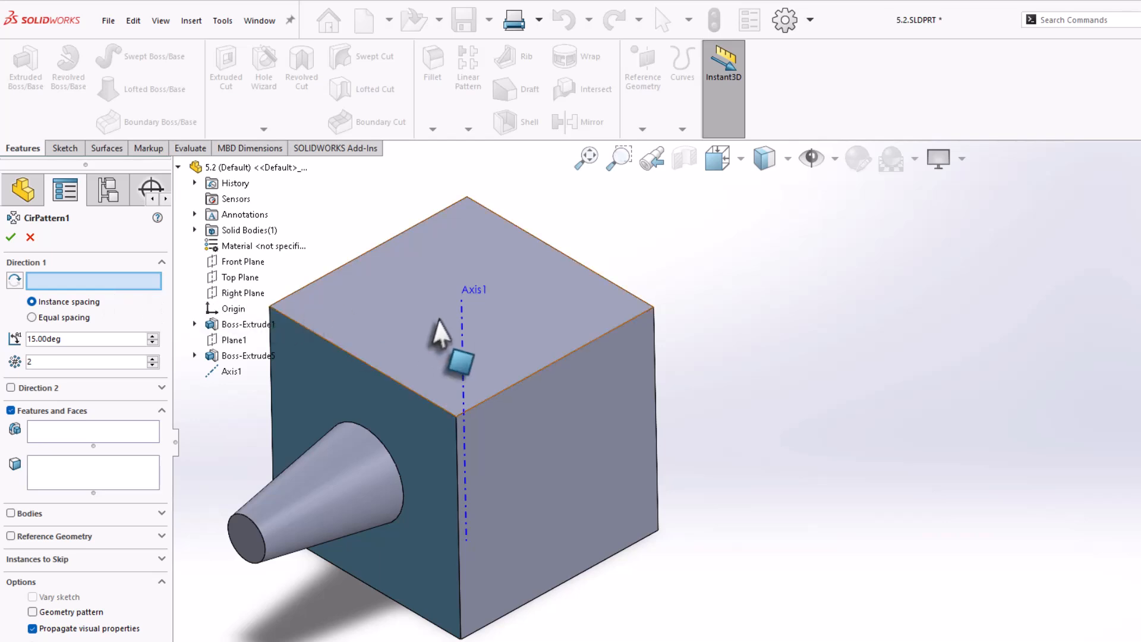
left_click(462, 321)
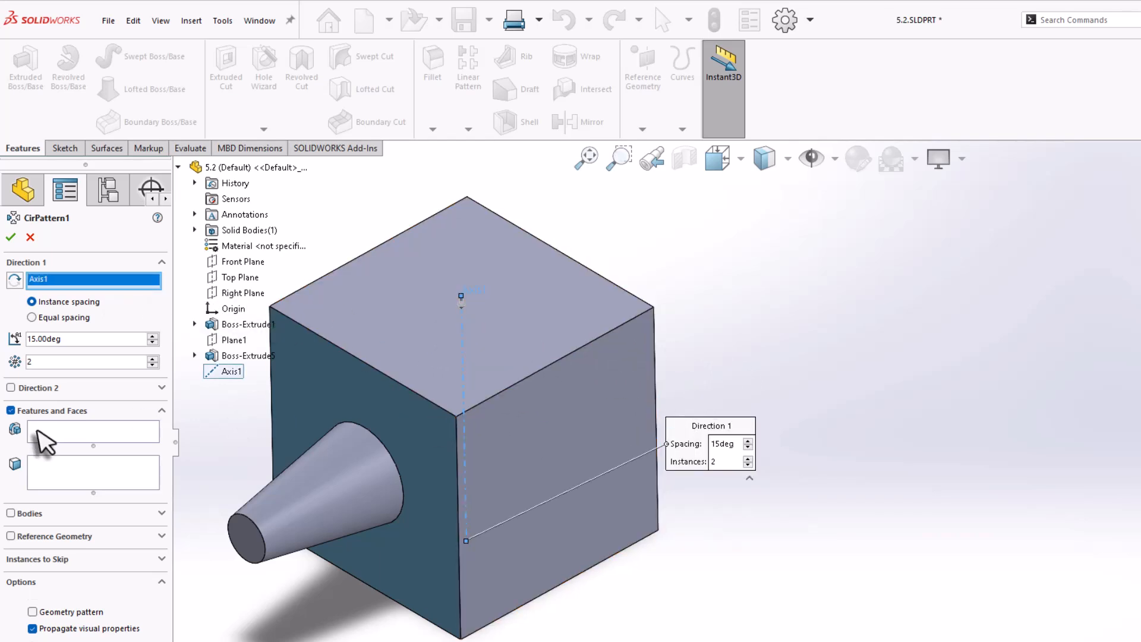
left_click(69, 430)
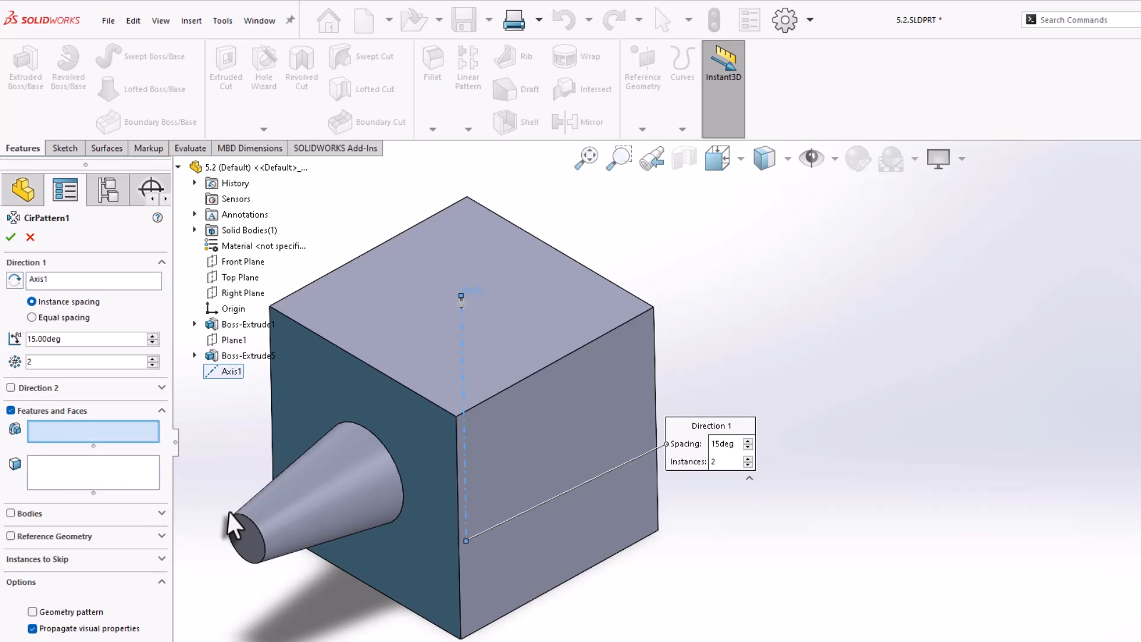
left_click(262, 512)
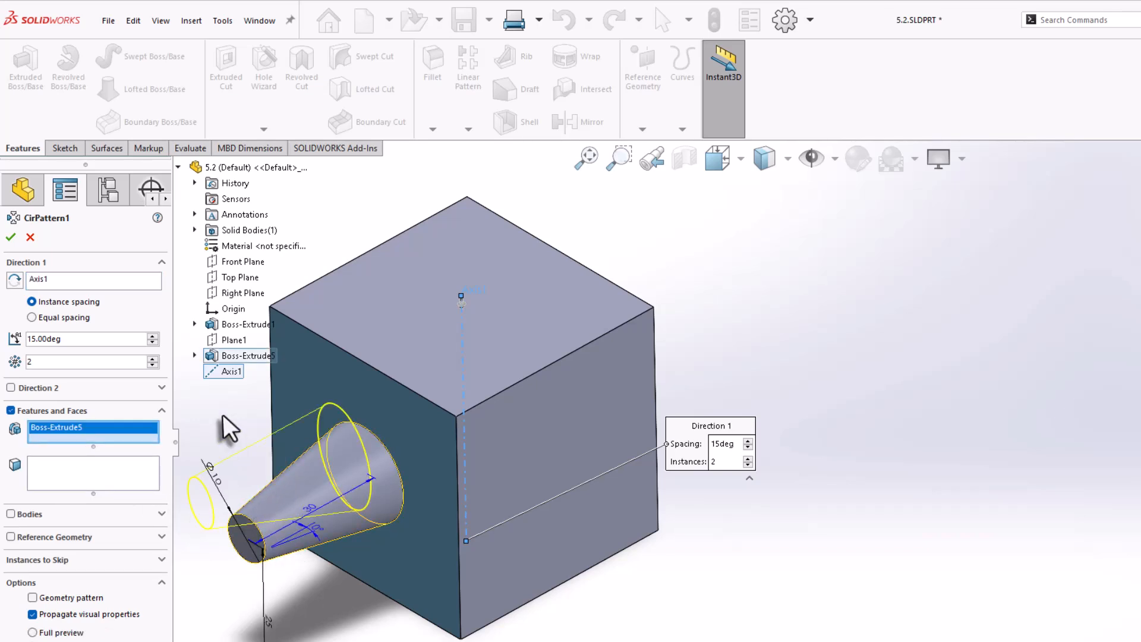
mouse_move(328, 617)
middle_mouse_down()
mouse_move(345, 616)
mouse_move(301, 628)
mouse_move(329, 620)
middle_mouse_up()
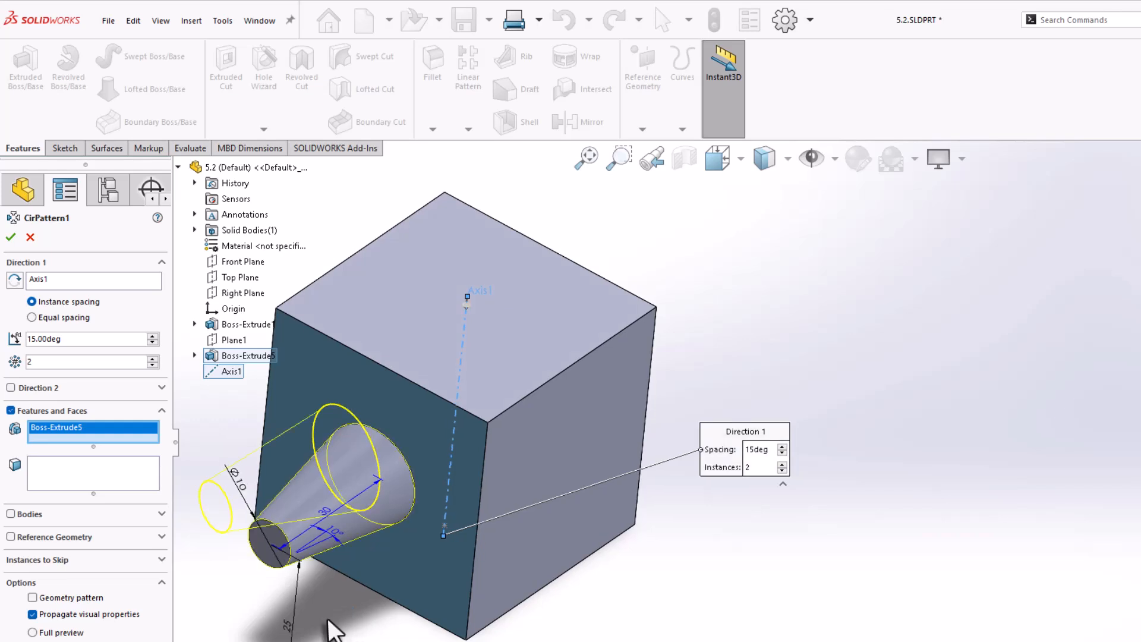
Reverse the circular pattern's direction, set its instance spacing to 90° and accept the pattern.
left_click(16, 279)
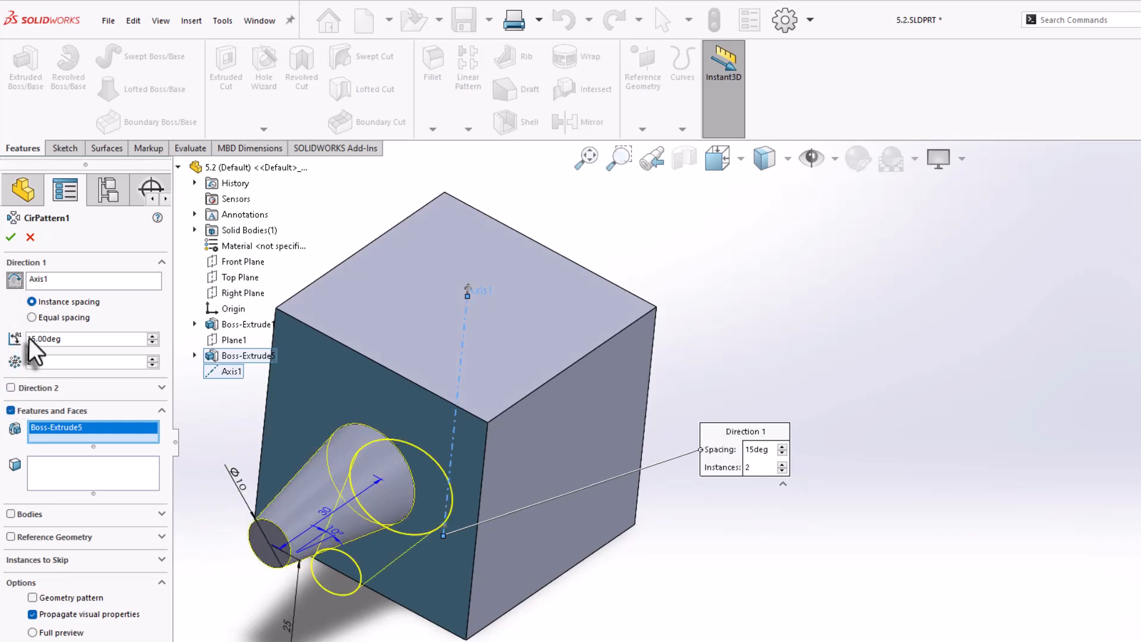
left_click(152, 336)
left_click(152, 336)
left_click(152, 336)
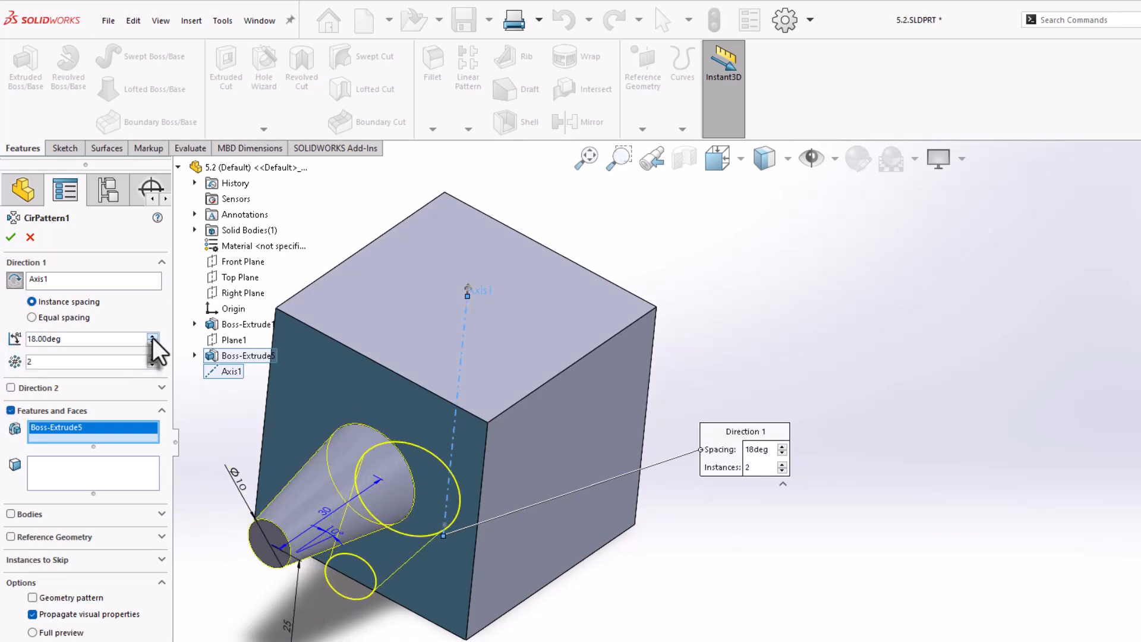
left_click(152, 336)
left_click(152, 336)
left_click(152, 336)
left_click(153, 335)
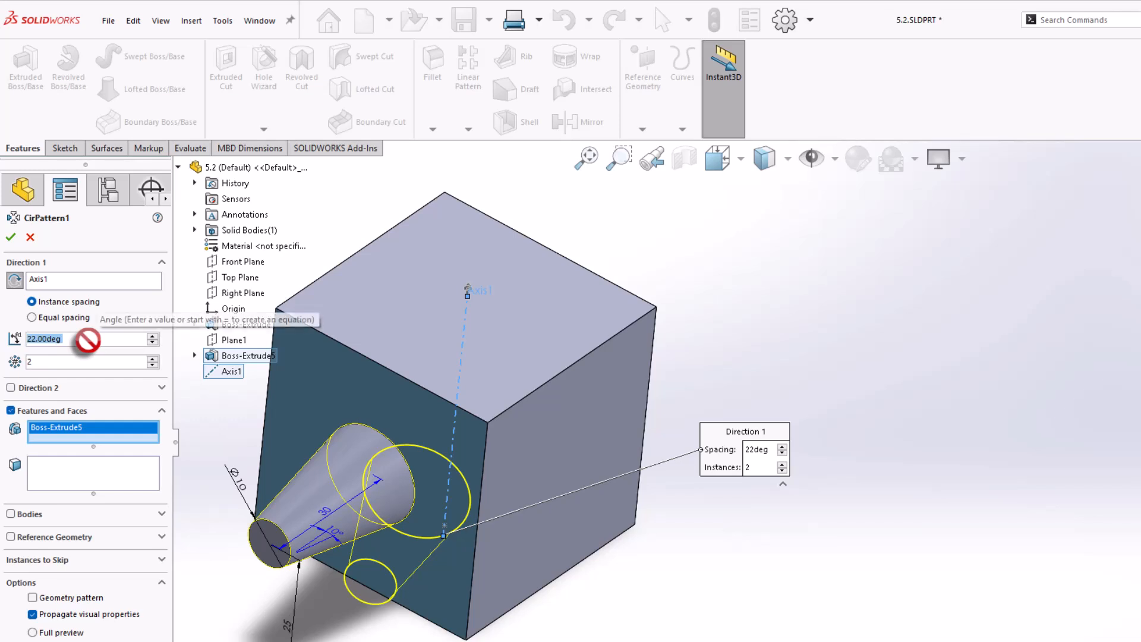
type("90")
key("Return")
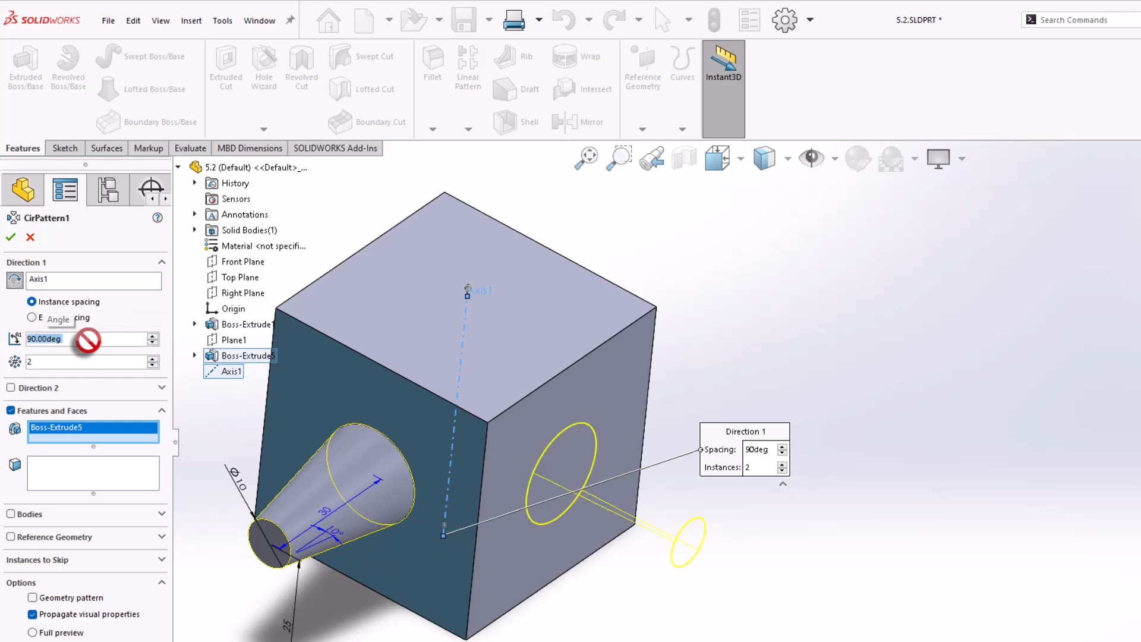
middle_click_drag(705, 396, 698, 363)
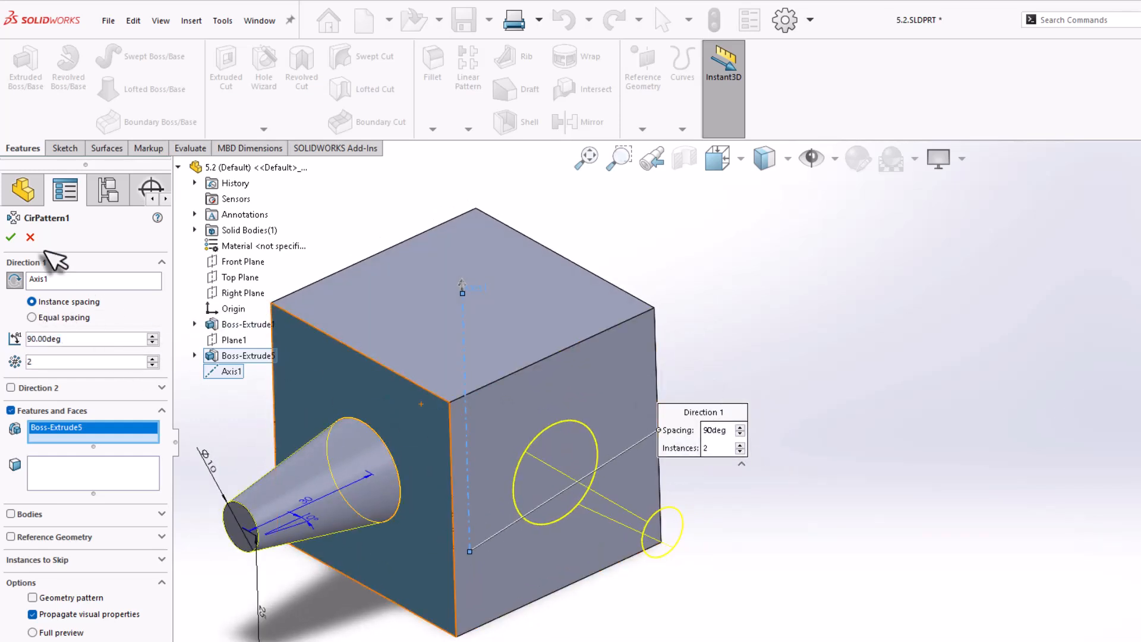
left_click(11, 238)
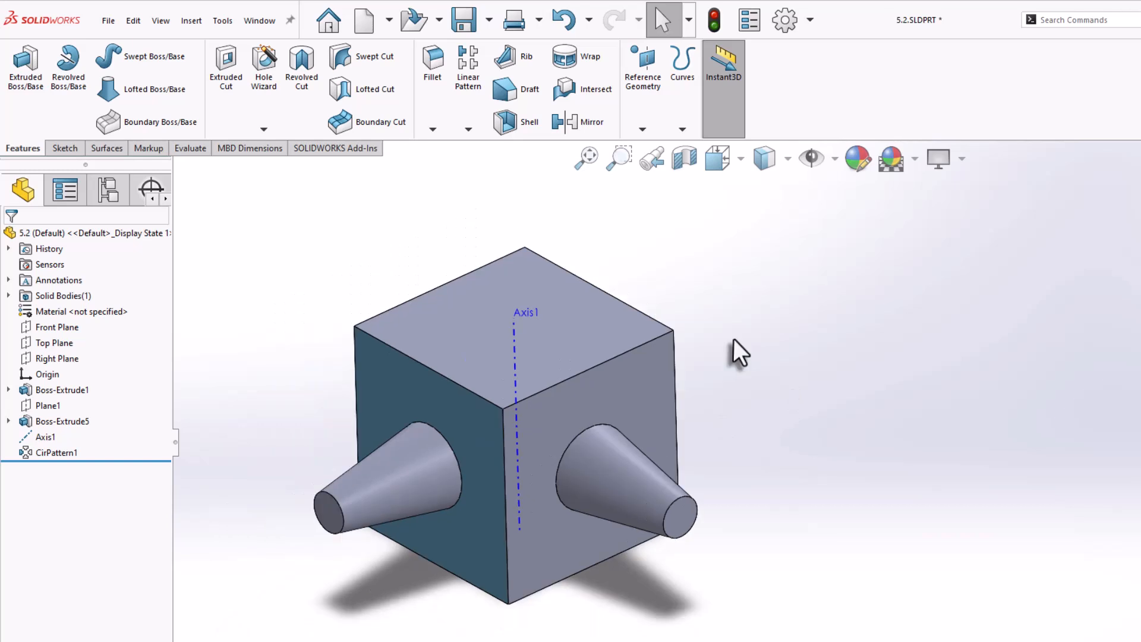
Create a reference axis from the conical face of the patterned boss using the Cylindrical/Conical Face option.
middle_click_drag(739, 353, 769, 380)
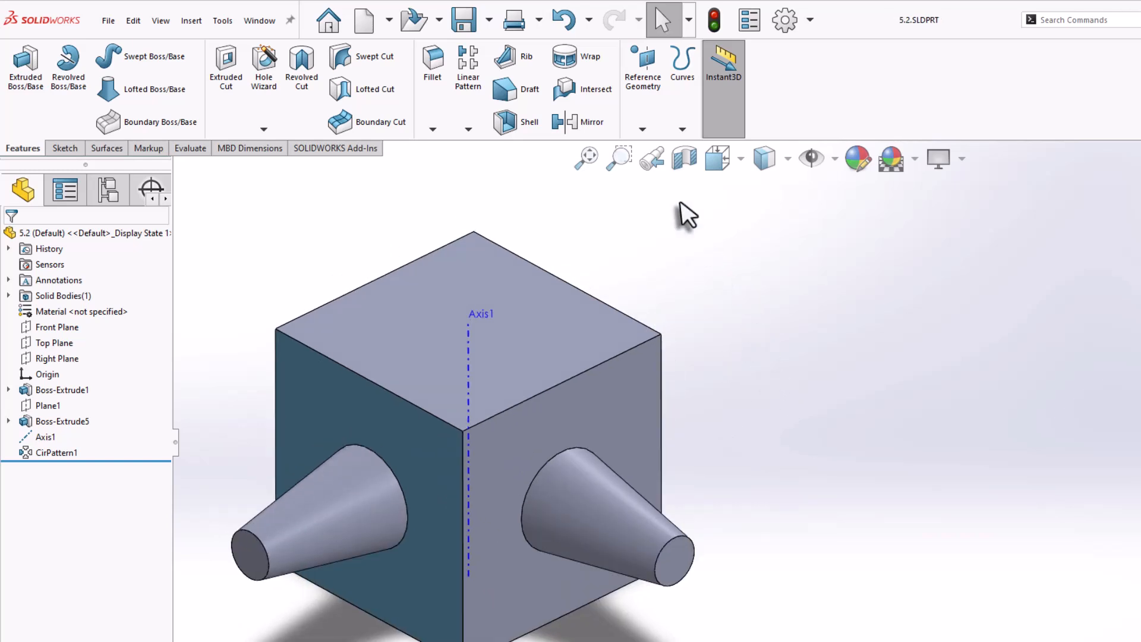
left_click(642, 129)
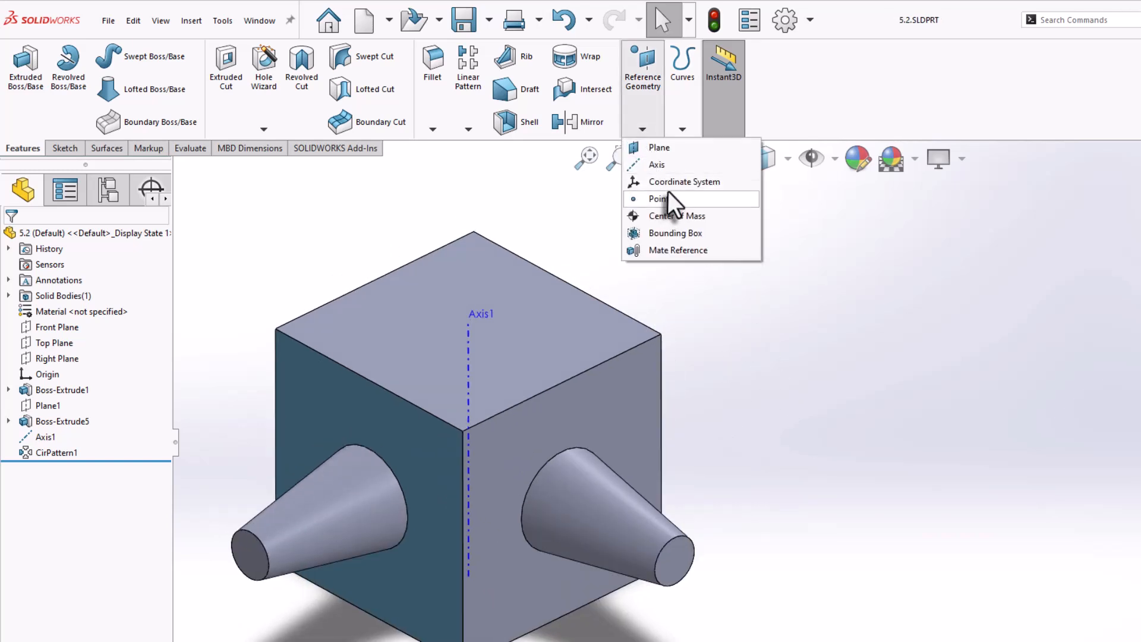
left_click(665, 169)
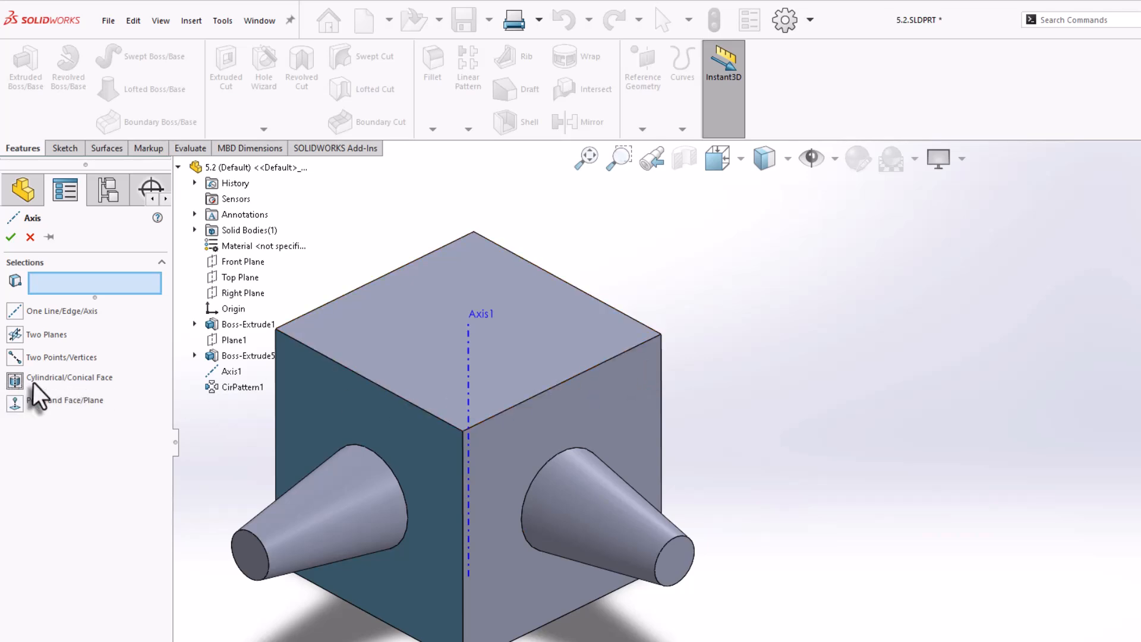
left_click(100, 385)
left_click(631, 520)
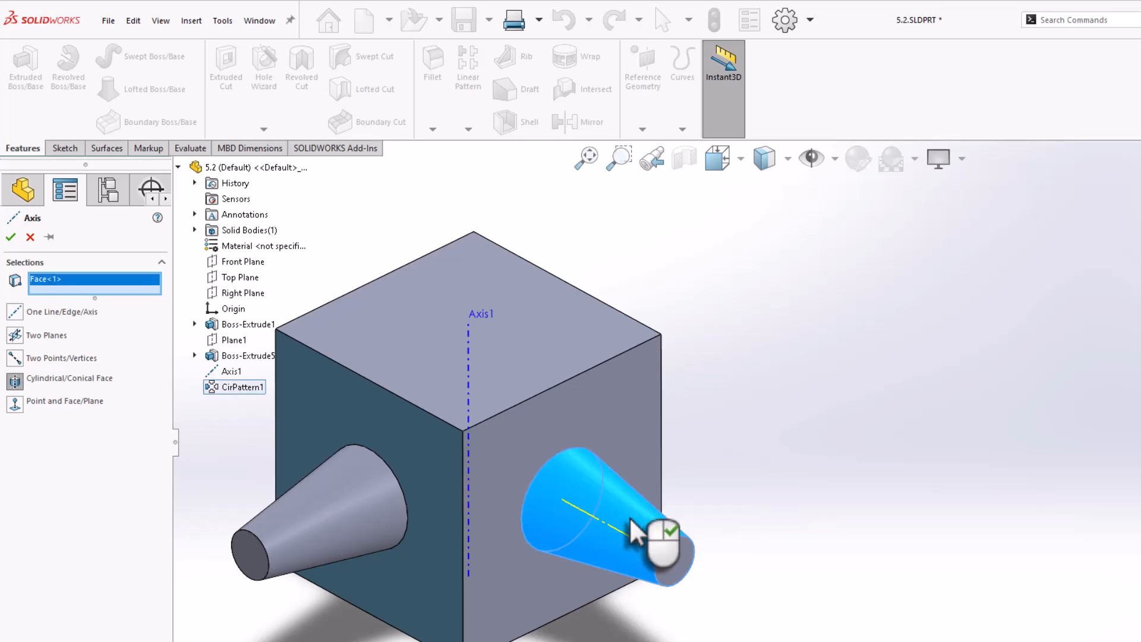
right_click(631, 520)
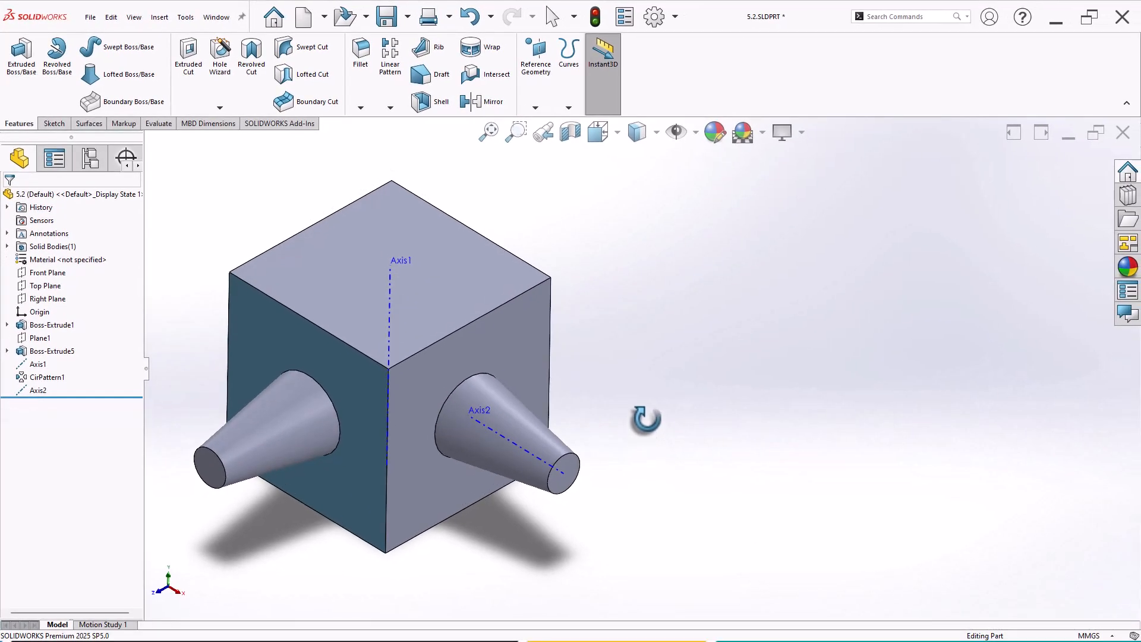
middle_click_drag(645, 419, 576, 499)
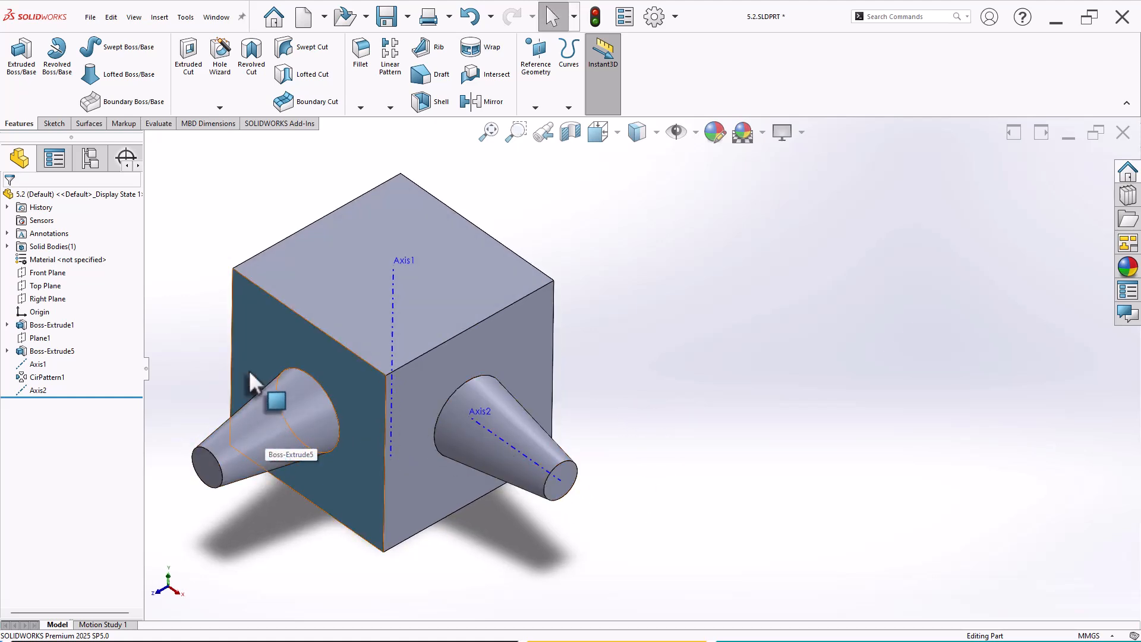
Set up a second circular pattern of the original tapered boss, using Axis2 as the rotation axis.
left_click(391, 106)
left_click(416, 138)
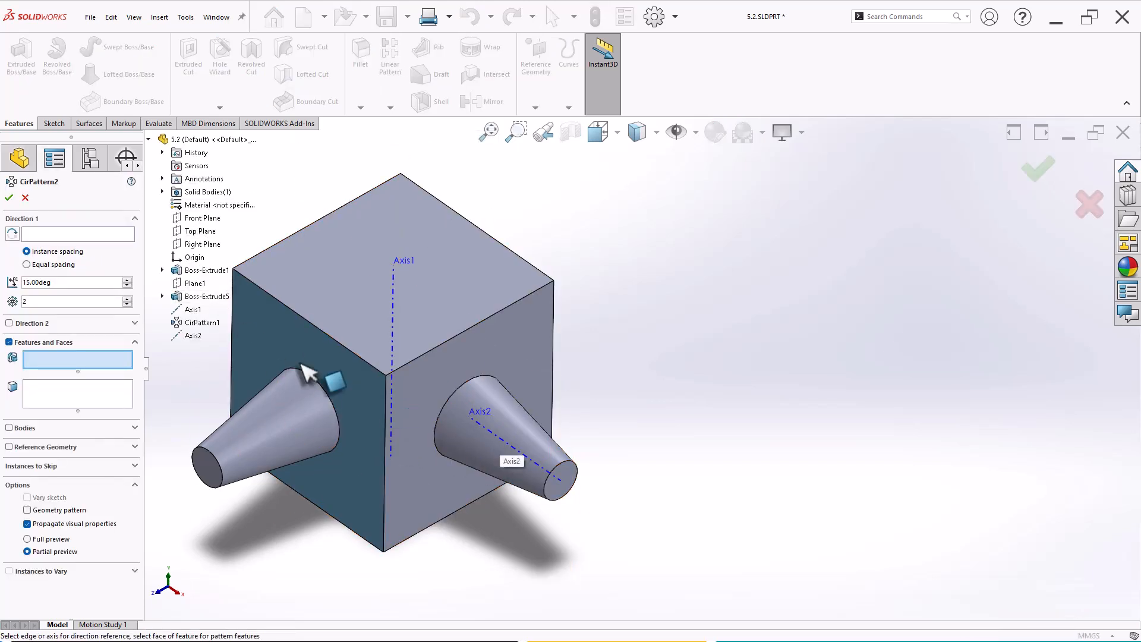
left_click(32, 235)
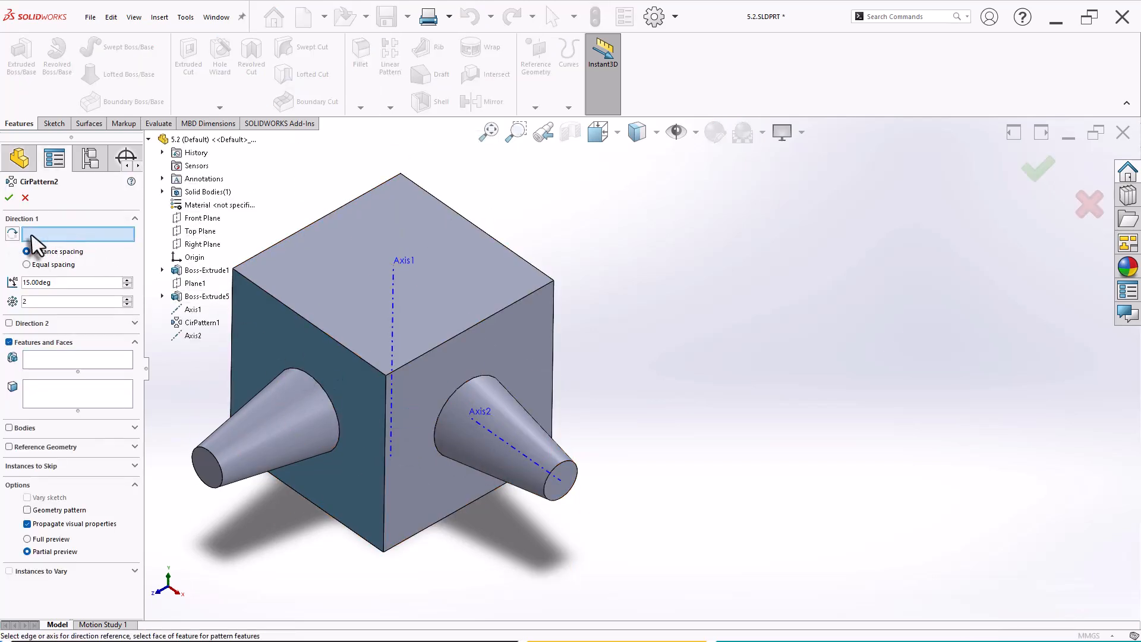
left_click(500, 439)
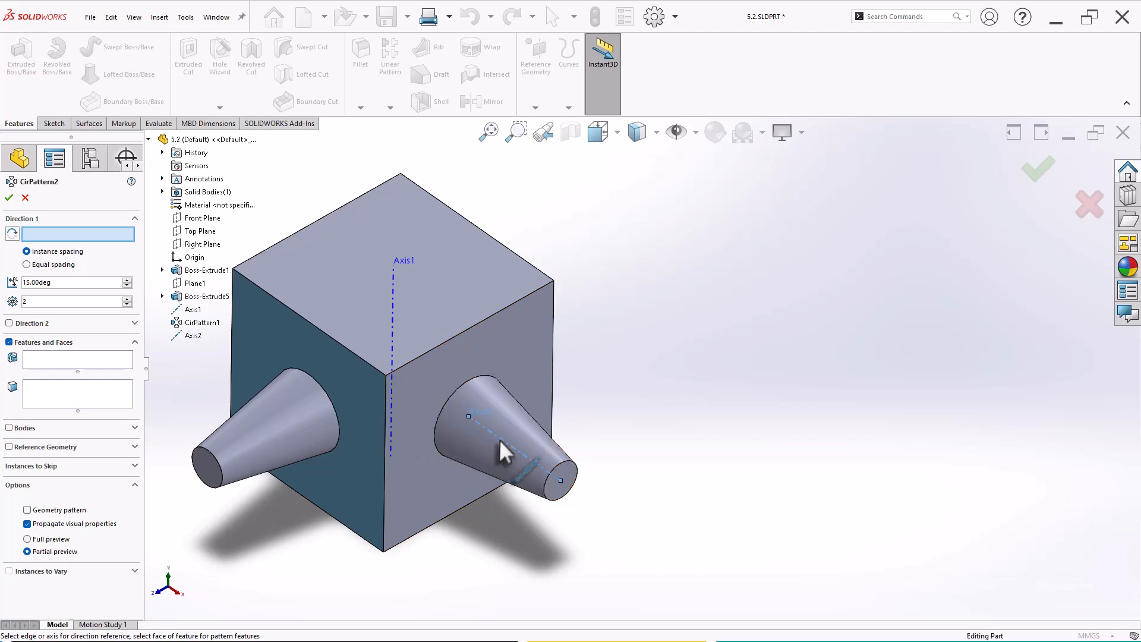
left_click(66, 360)
left_click(226, 441)
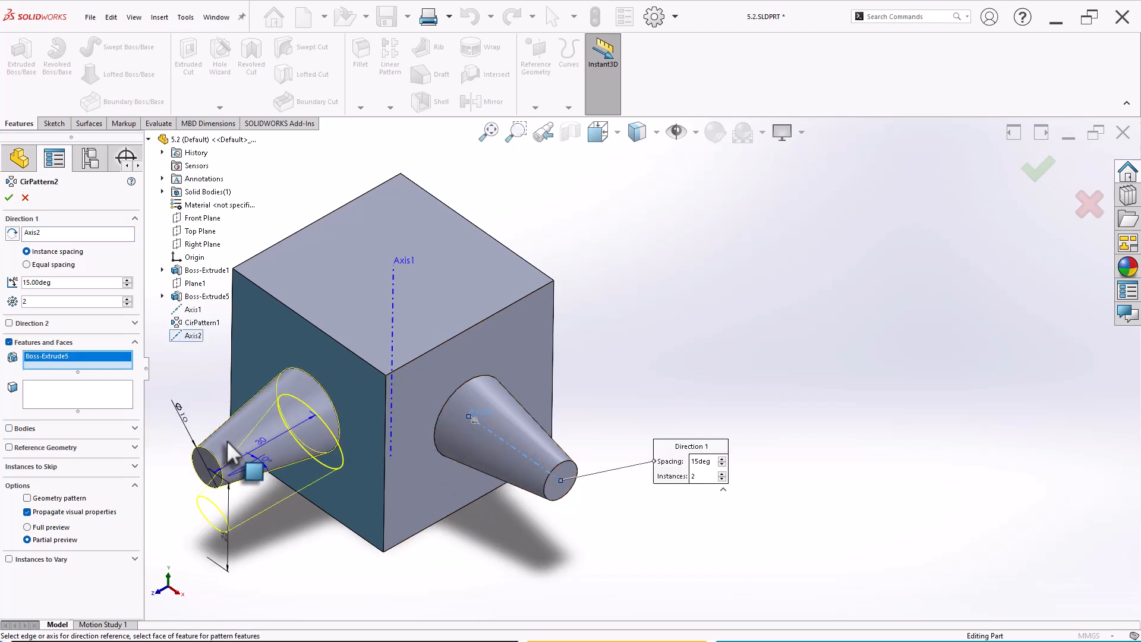
Reverse the second pattern's direction, set 90° instance spacing and accept it to place a boss on the cube's top face.
left_click(12, 233)
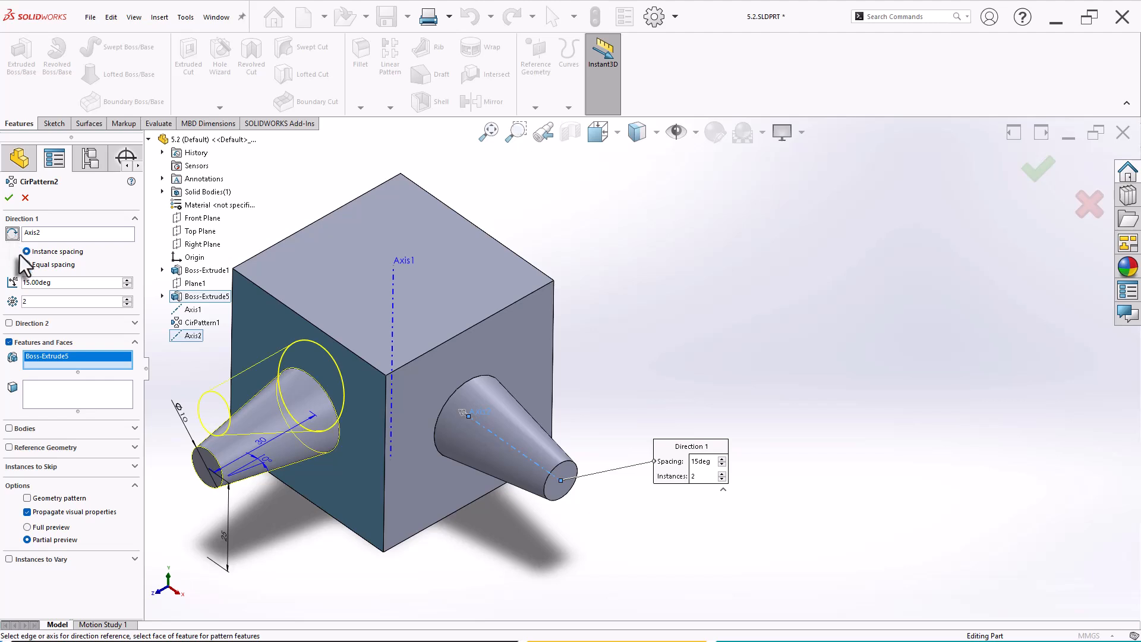
type("9")
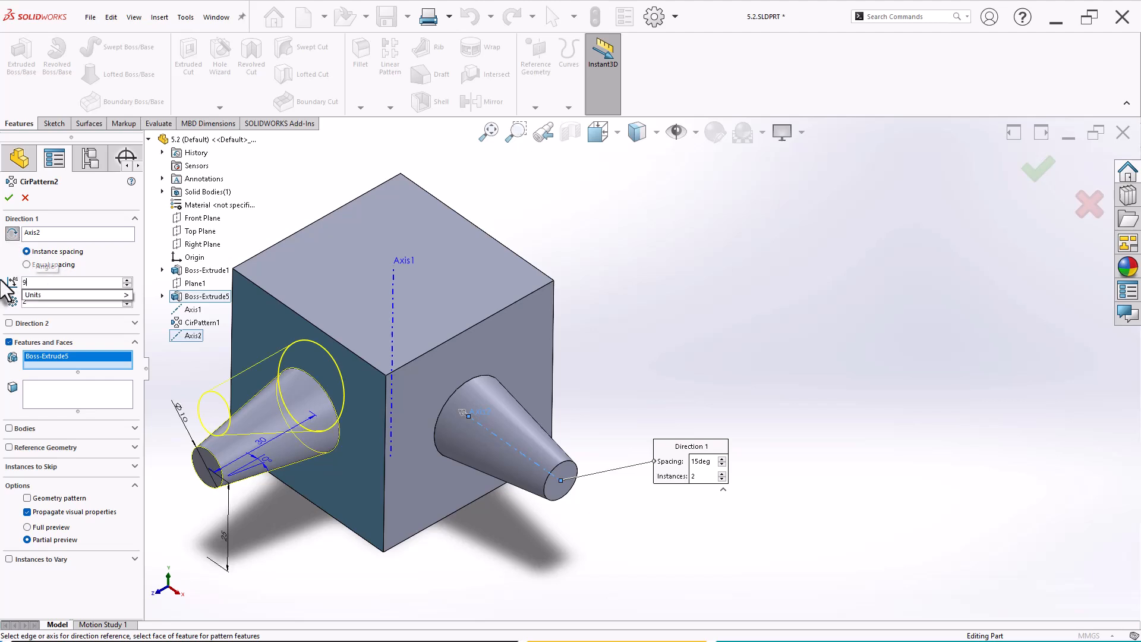
type("0")
key("Return")
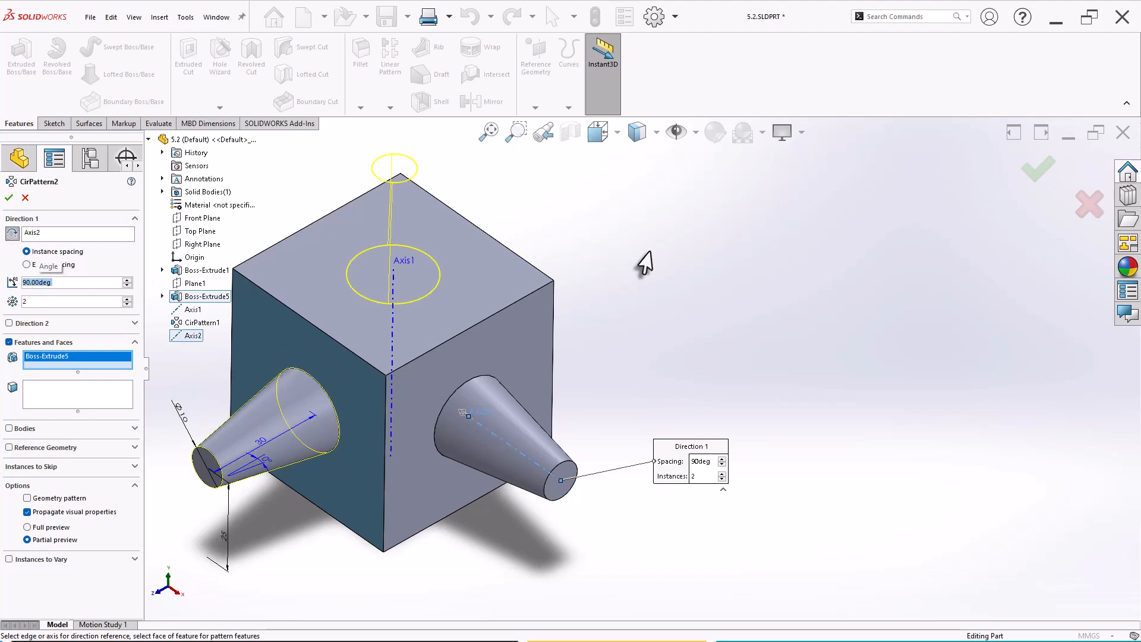
scroll(651, 251, "up", 2)
scroll(651, 256, "down", 1)
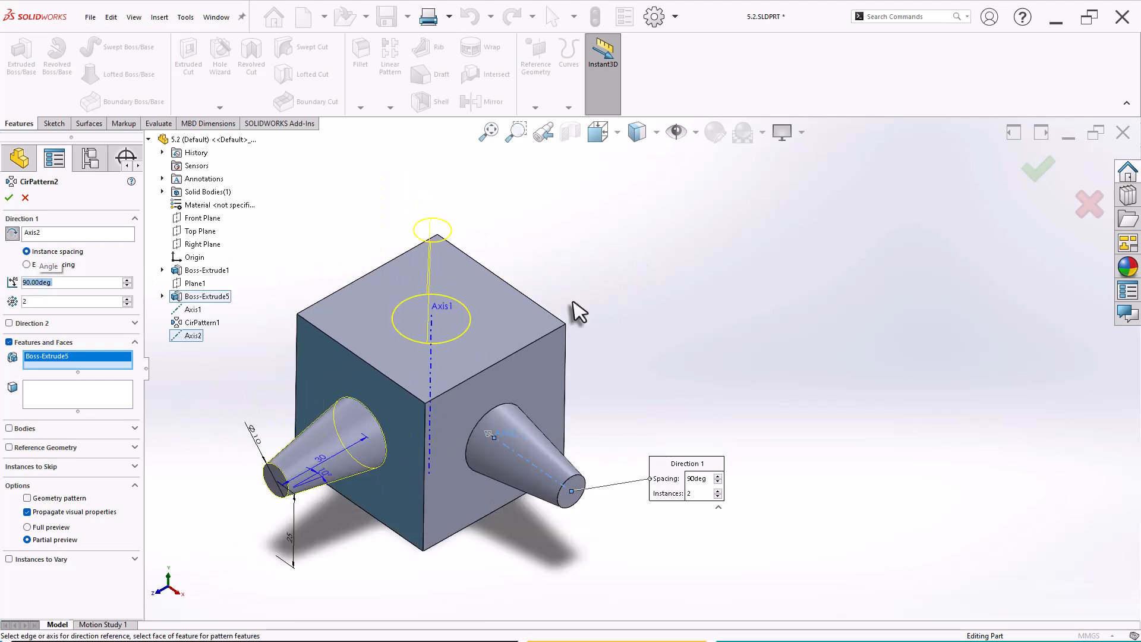
left_click(9, 197)
Create a reference axis through two diagonally opposite cube vertices, from an upper front corner to the lower back corner, using Two Points/Vertices.
left_click(536, 109)
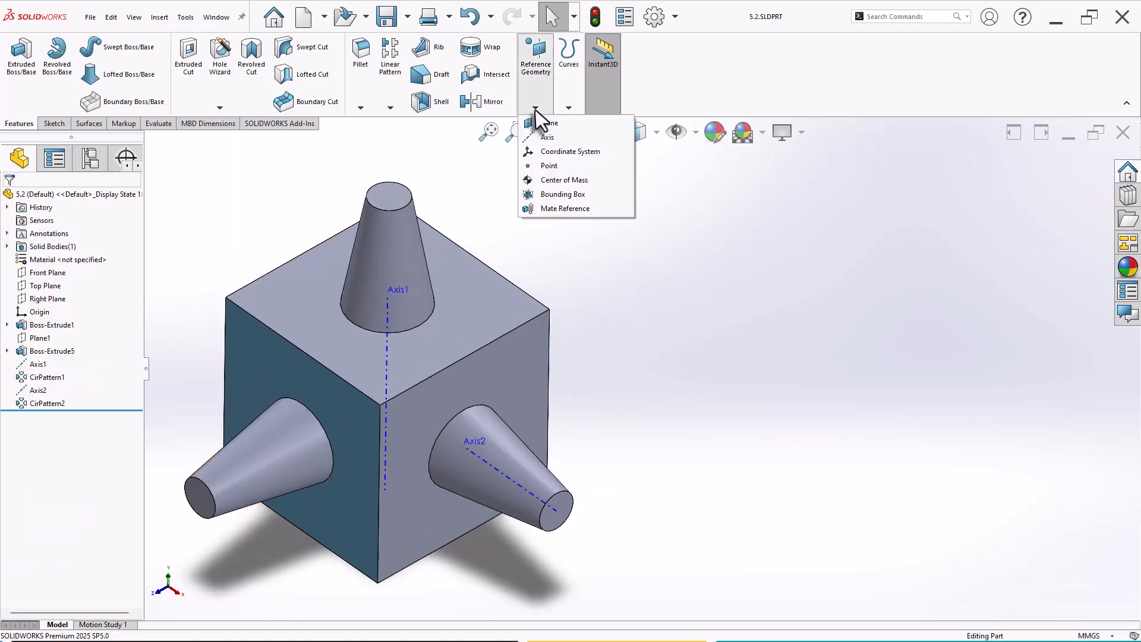
left_click(547, 138)
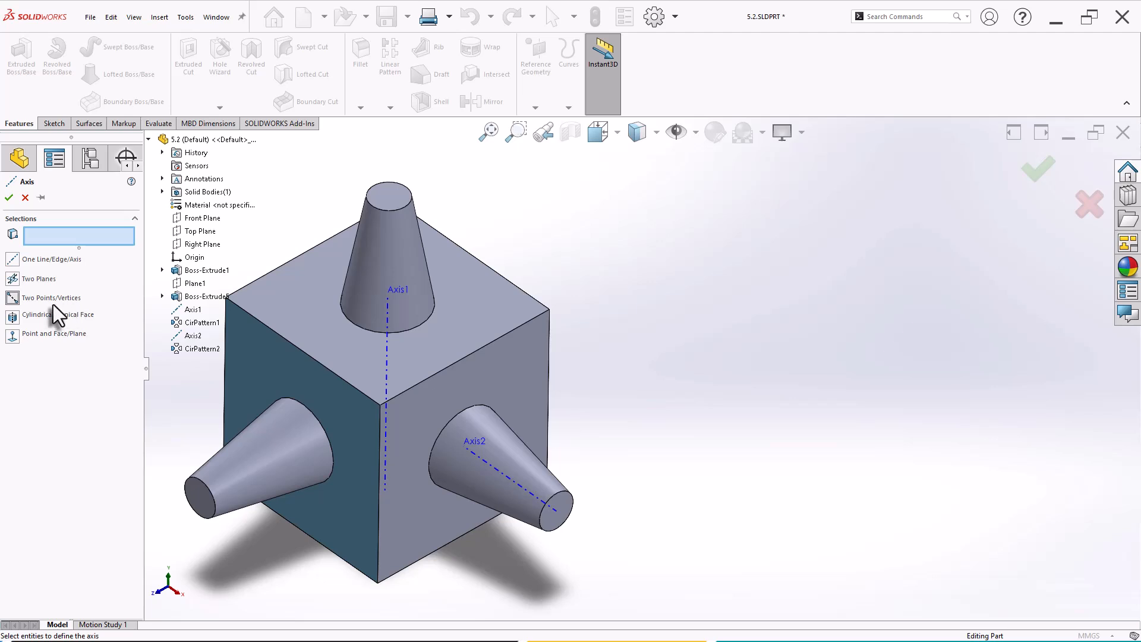
left_click(52, 304)
scroll(374, 340, "up", 1)
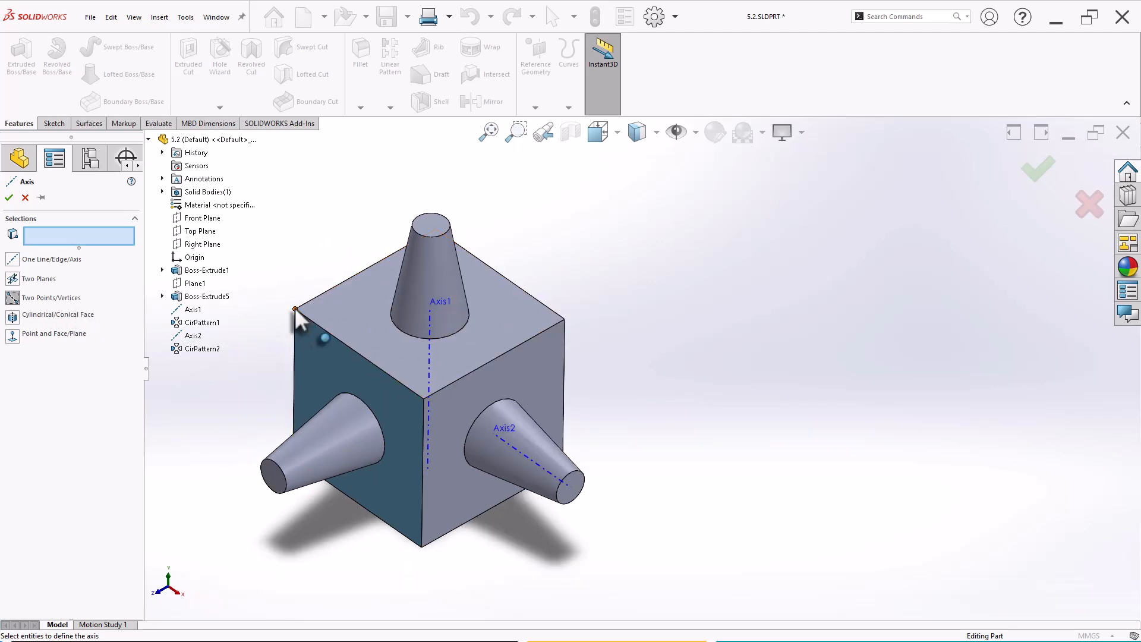
left_click(295, 308)
middle_click_drag(660, 390, 615, 446)
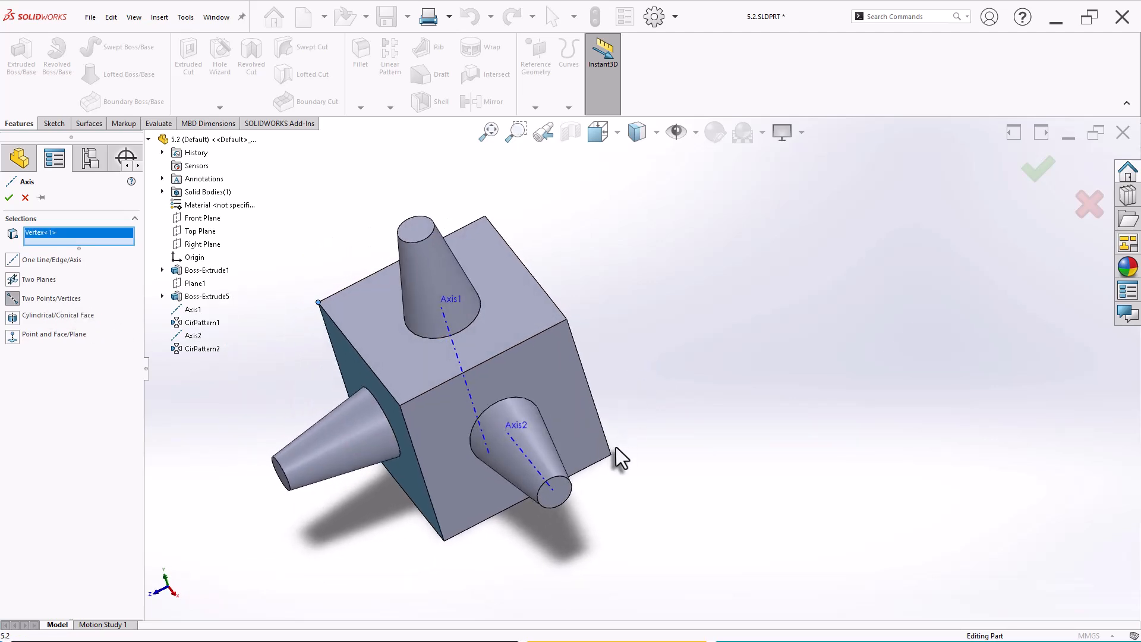
left_click(611, 454)
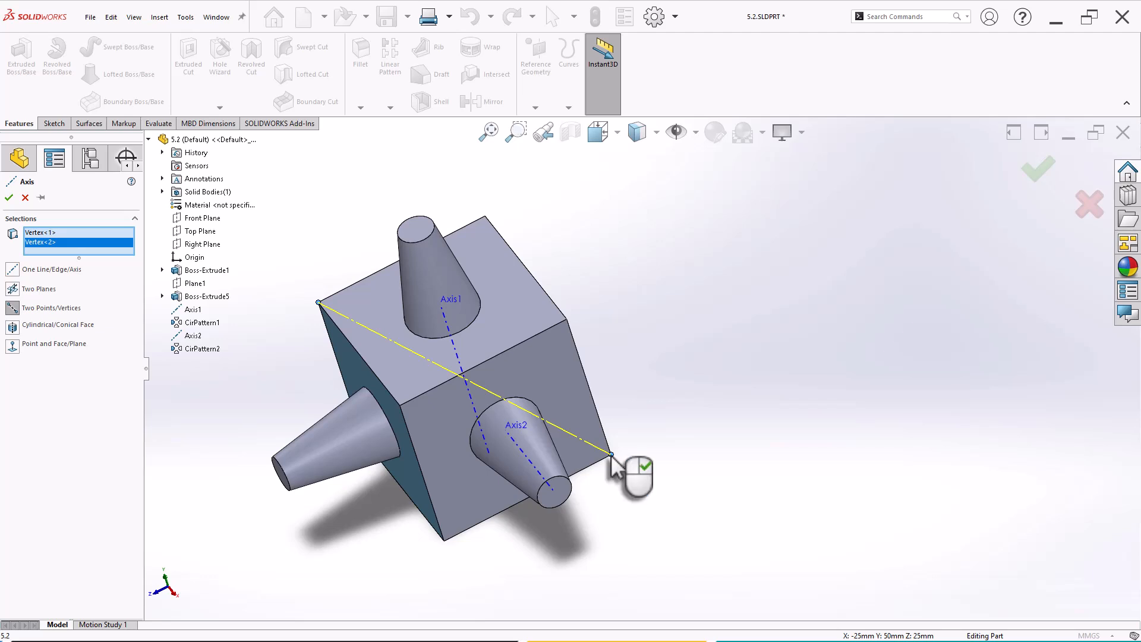
right_click(621, 461)
scroll(633, 443, "up", 1)
left_click(663, 395)
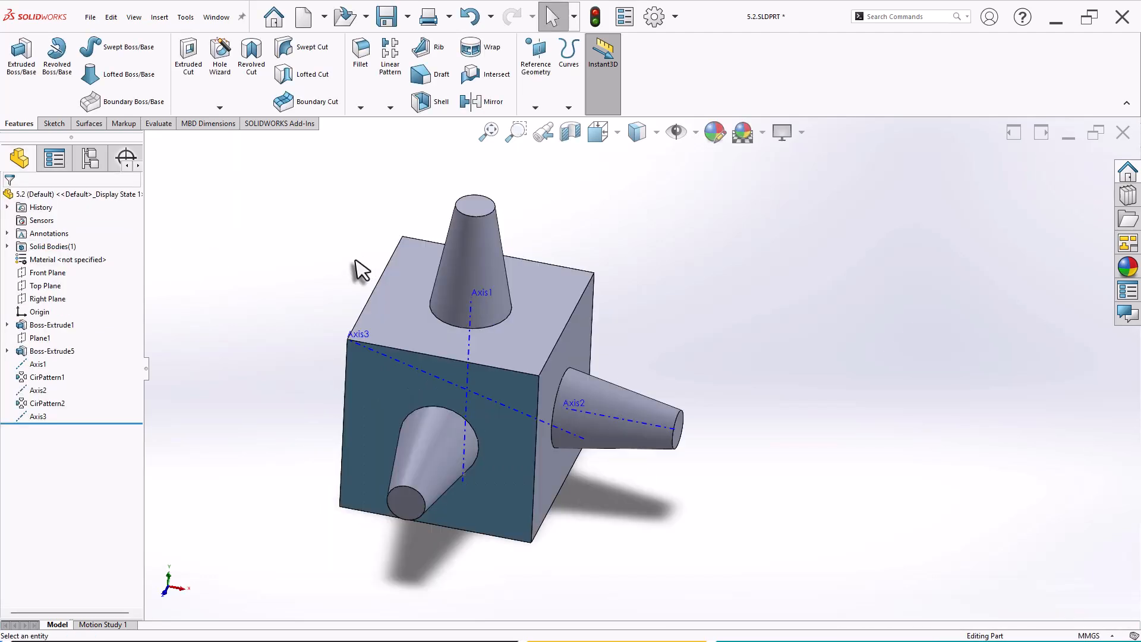
scroll(357, 340, "down", 2)
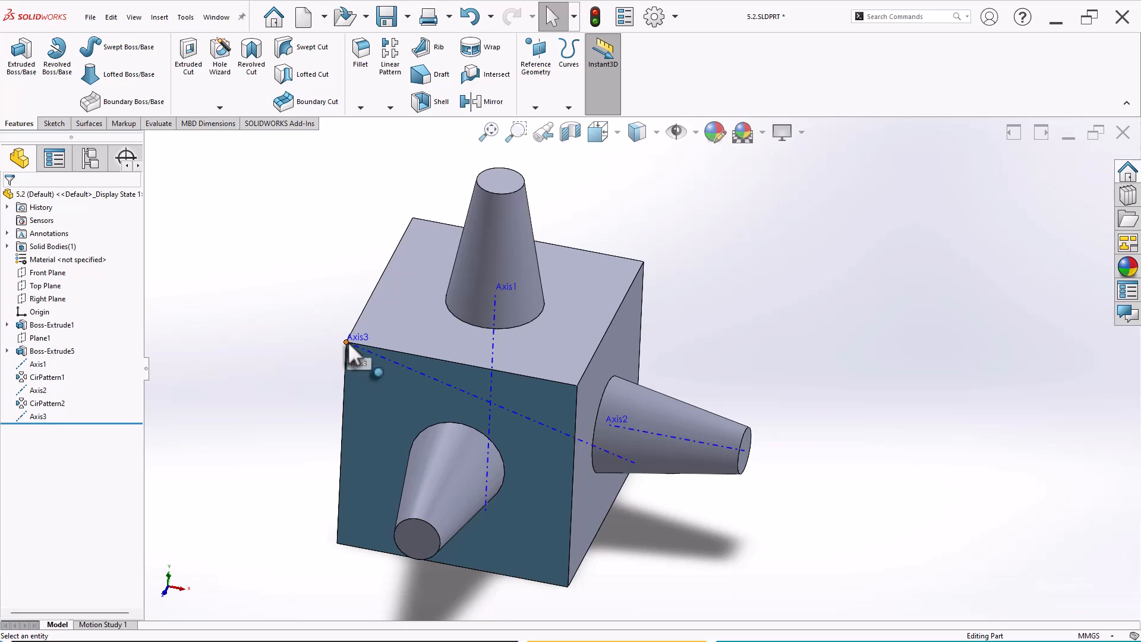
Create a reference plane through the cube's upper front vertex at the end of Axis3, perpendicular to Axis3.
left_click(539, 66)
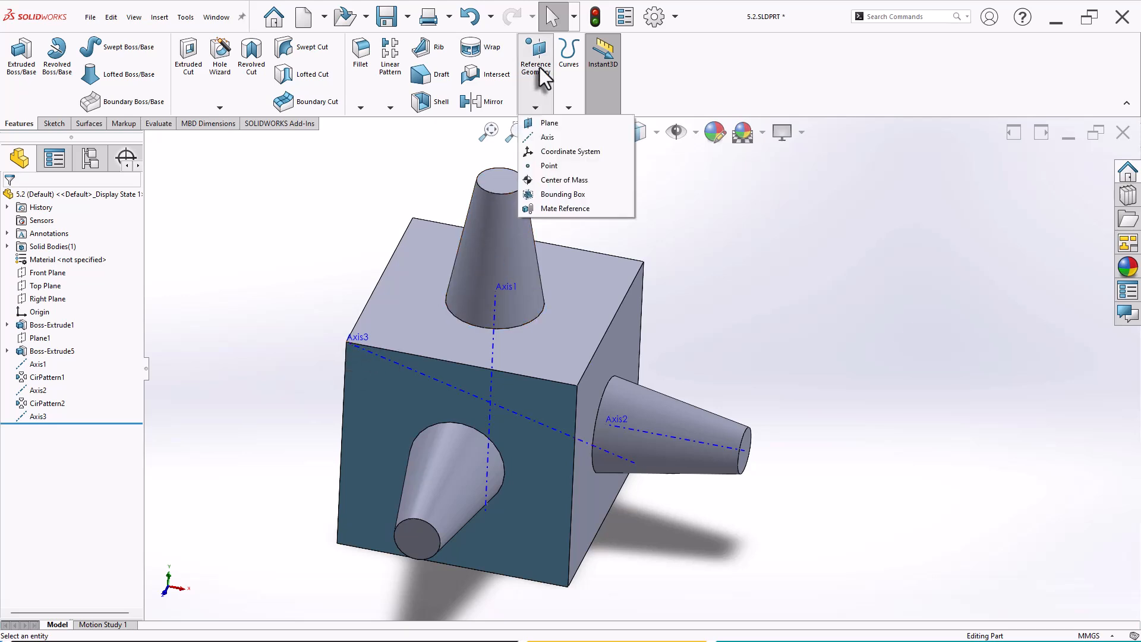
left_click(557, 125)
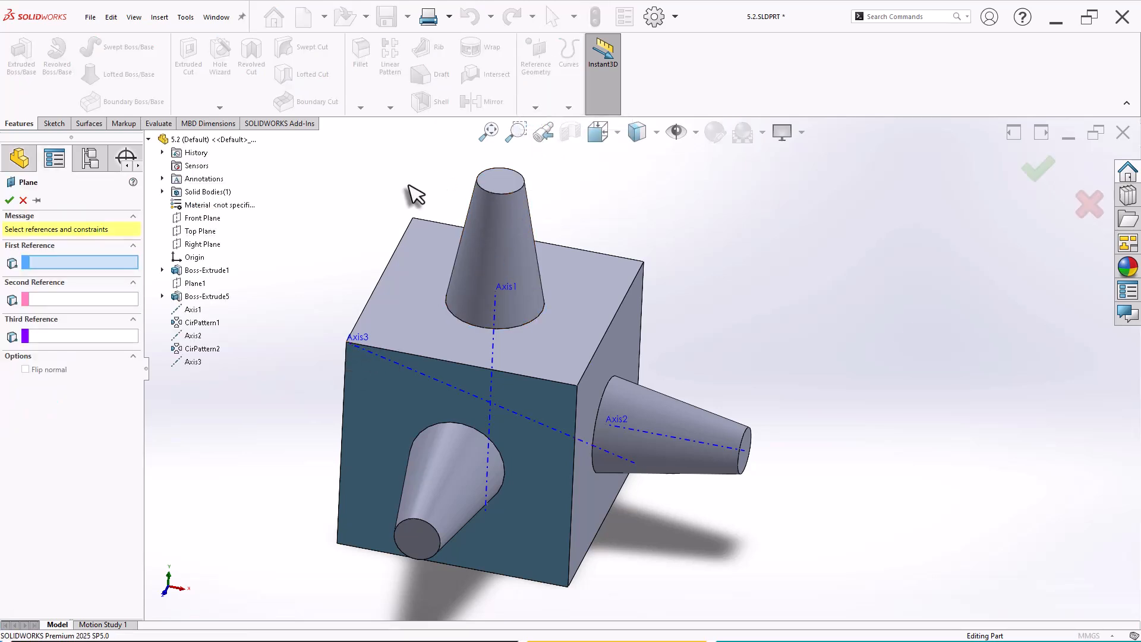
left_click(347, 343)
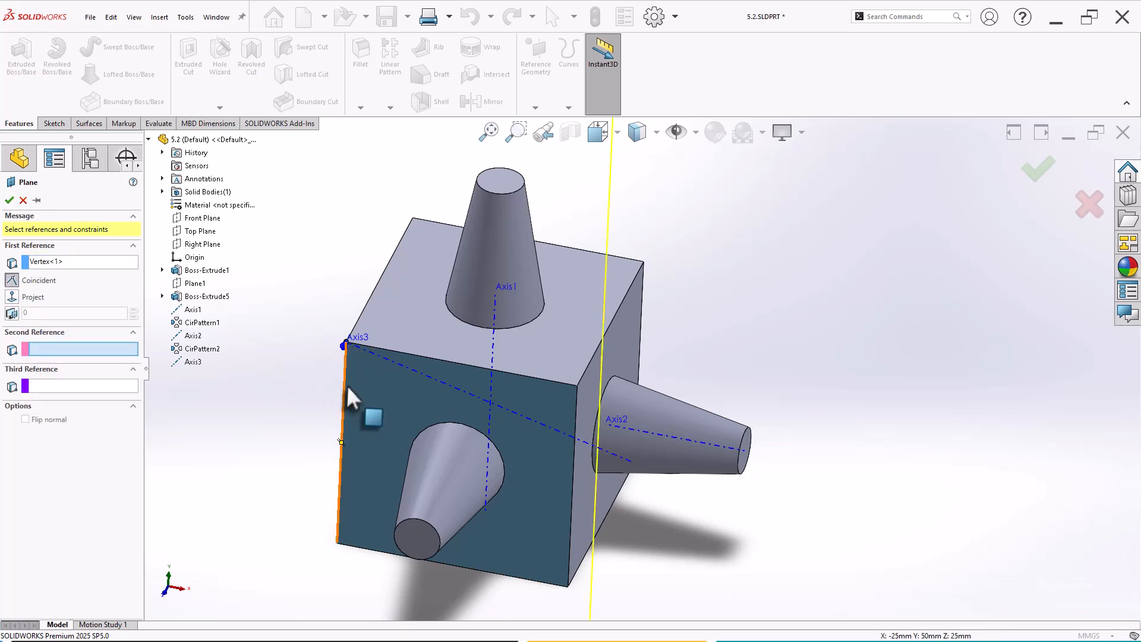
left_click(385, 360)
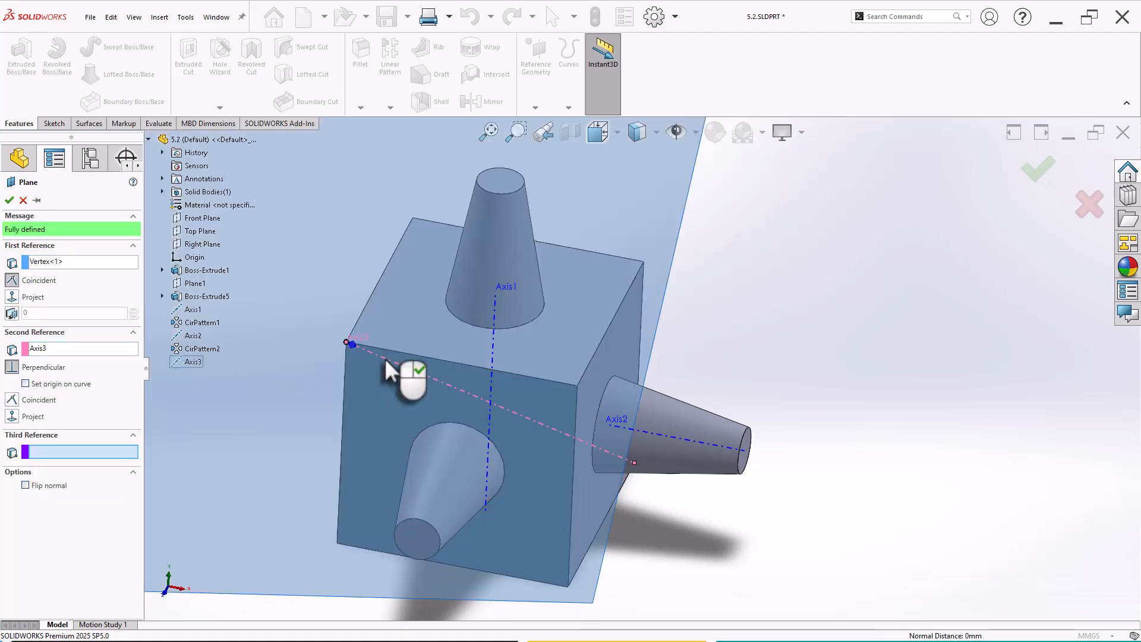
scroll(416, 362, "up", 3)
middle_click_drag(454, 351, 487, 347)
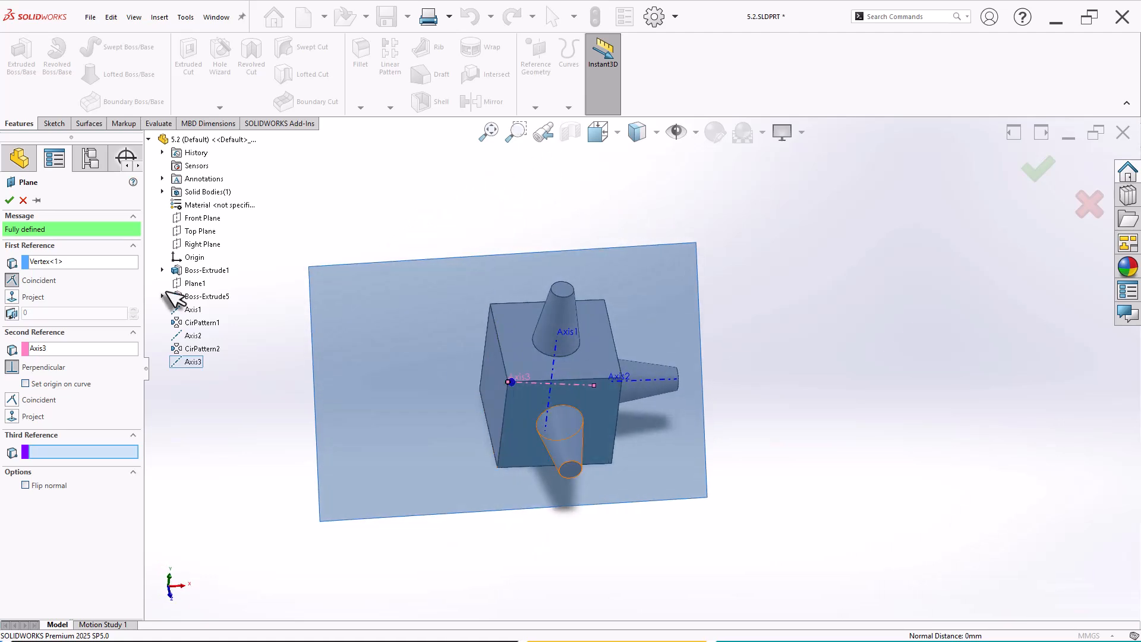
left_click(9, 200)
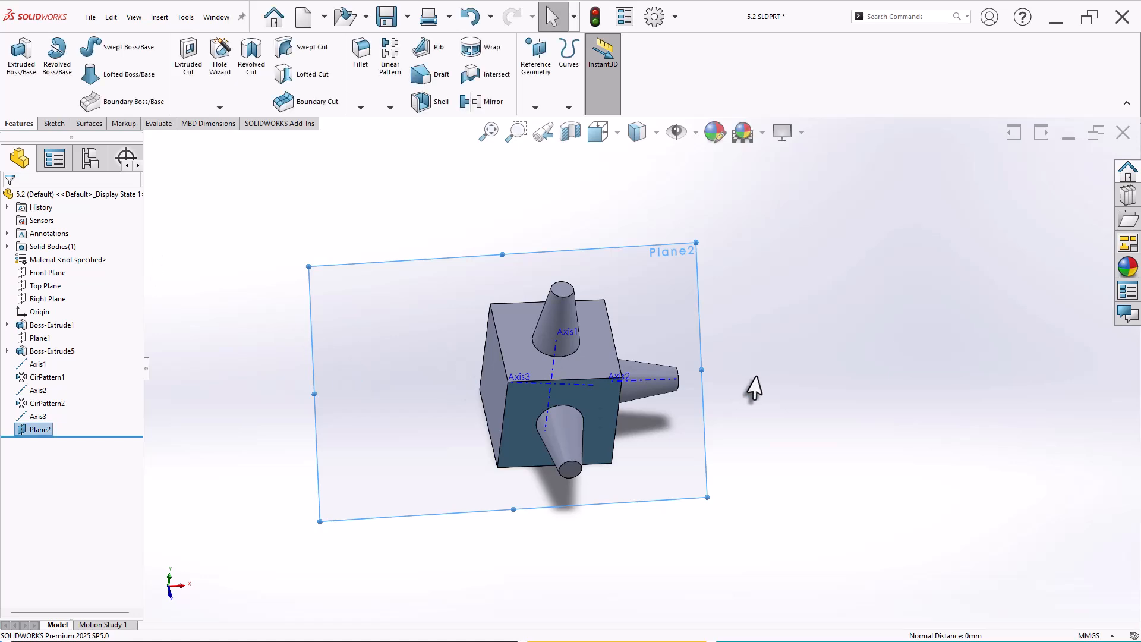
Start a sketch on Plane2 and draw a circle about 12 mm in diameter centred on the cube vertex at Axis3.
right_click(679, 310)
left_click(706, 289)
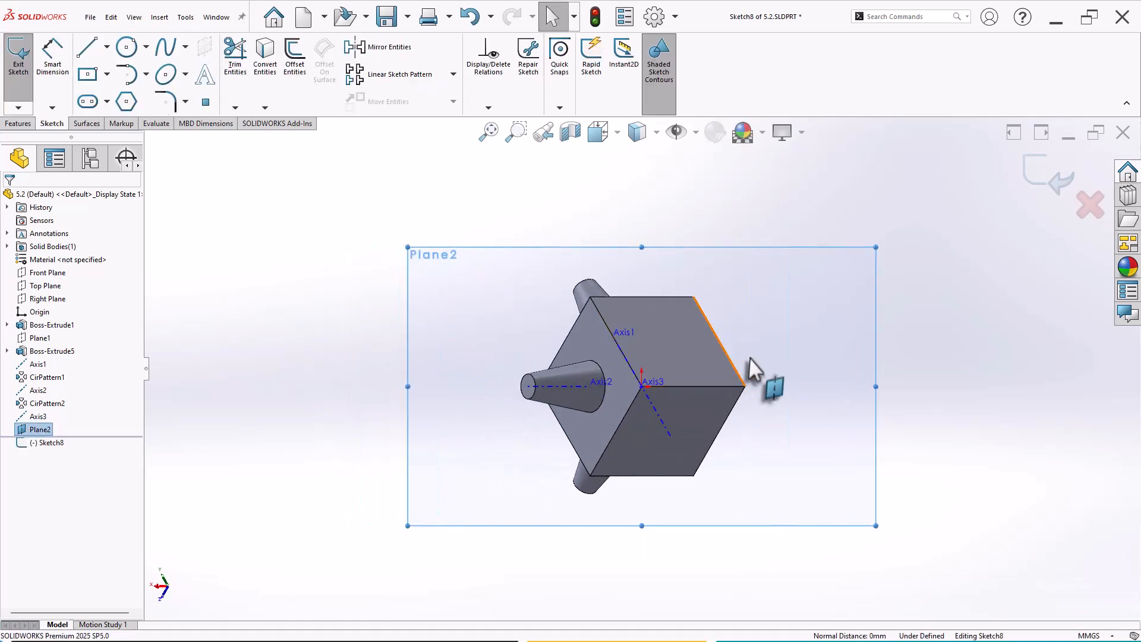
left_click(126, 46)
left_click(641, 387)
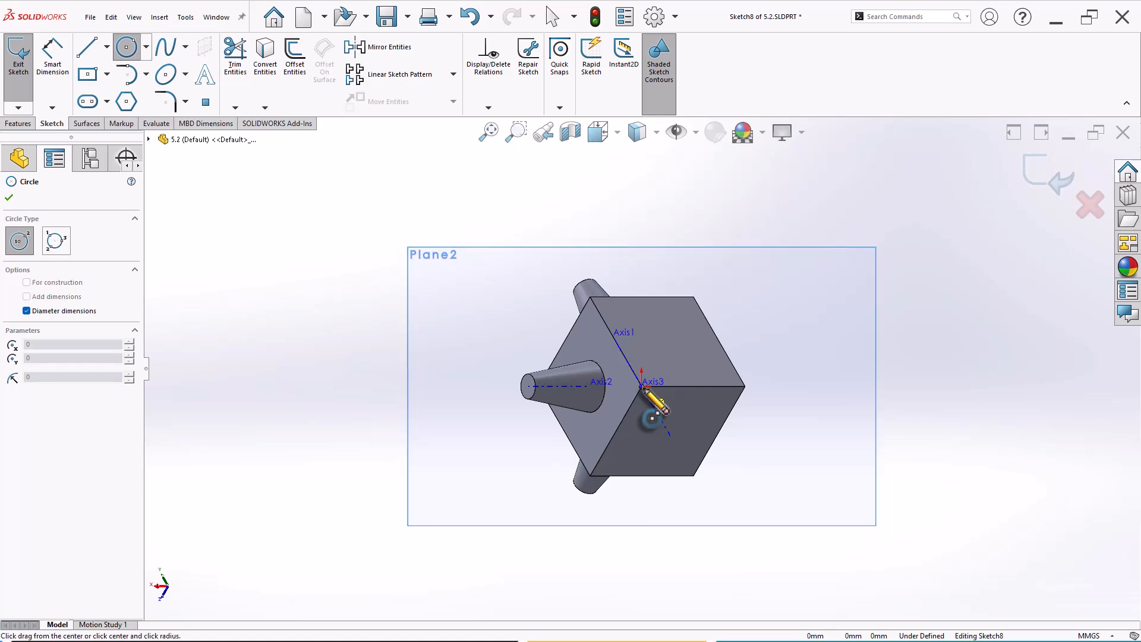
left_click(654, 396)
Dimension the circle's diameter and set it to 10 mm.
right_click_drag(768, 411, 779, 361)
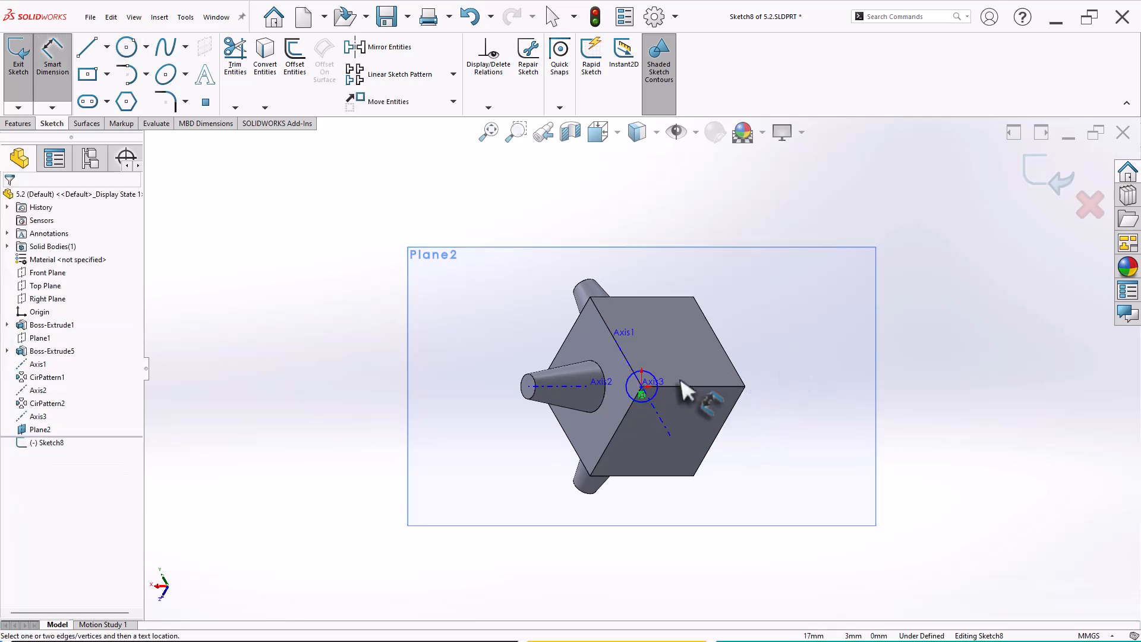
left_click(656, 373)
left_click(681, 355)
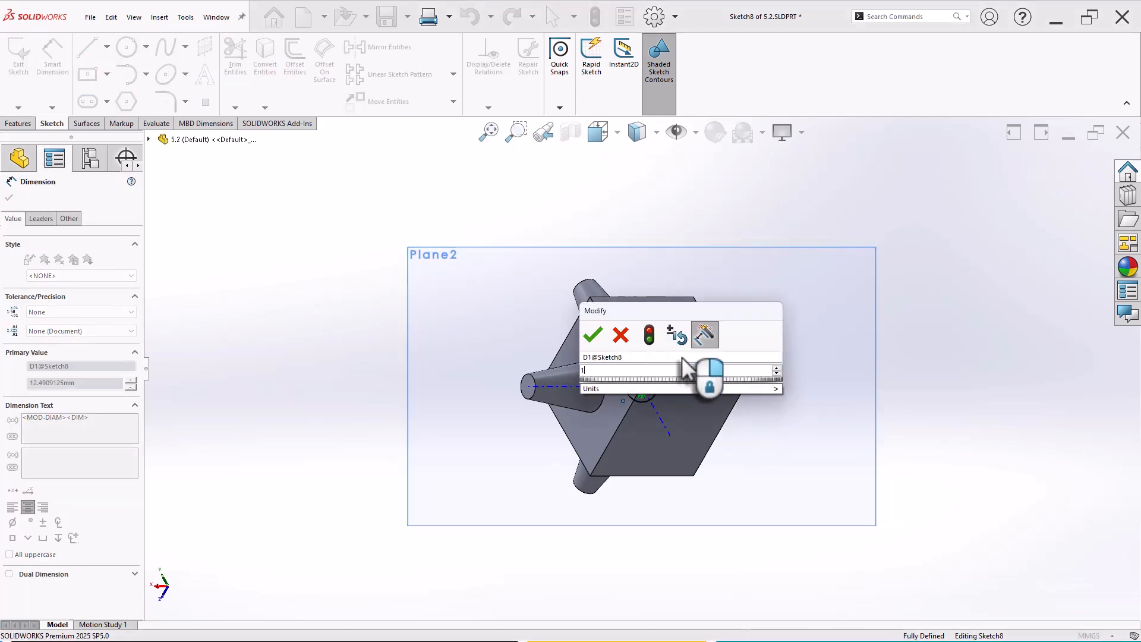
type("10")
key("Return")
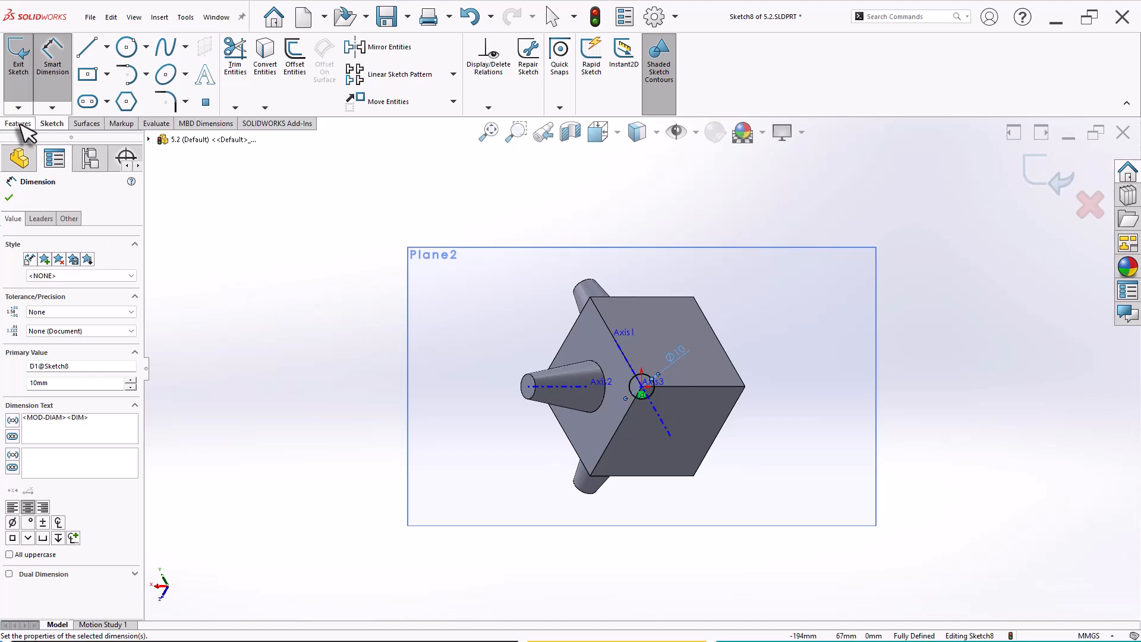
Extrude the 10 mm circle as a boss from Plane2 into the cube corner with the Up To Next end condition.
left_click(18, 123)
left_click(19, 85)
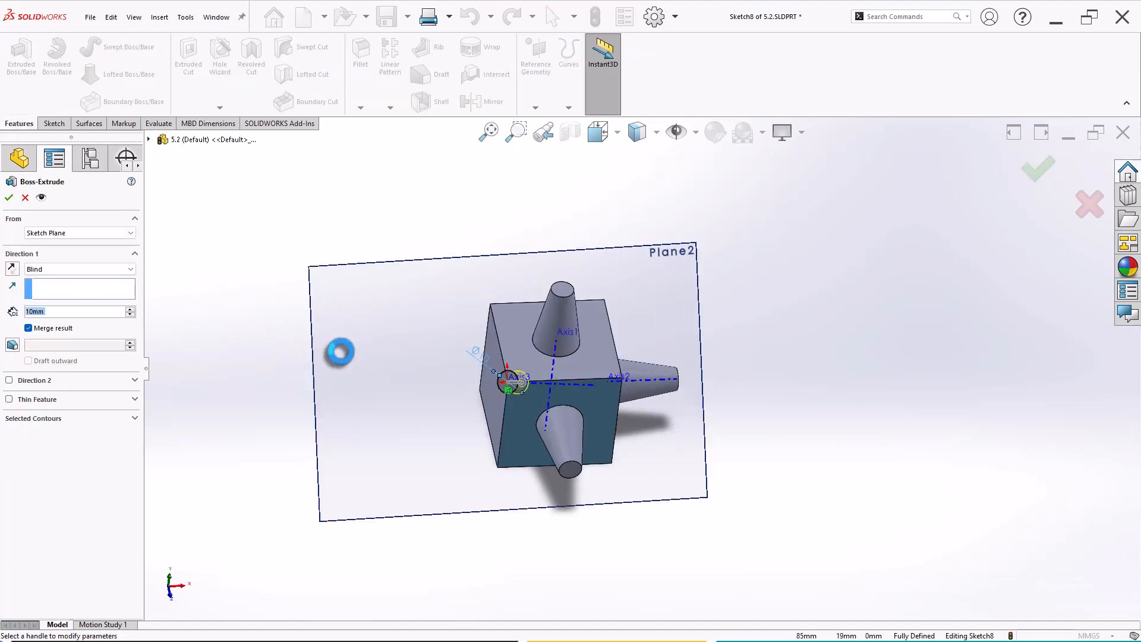
scroll(564, 381, "down", 5)
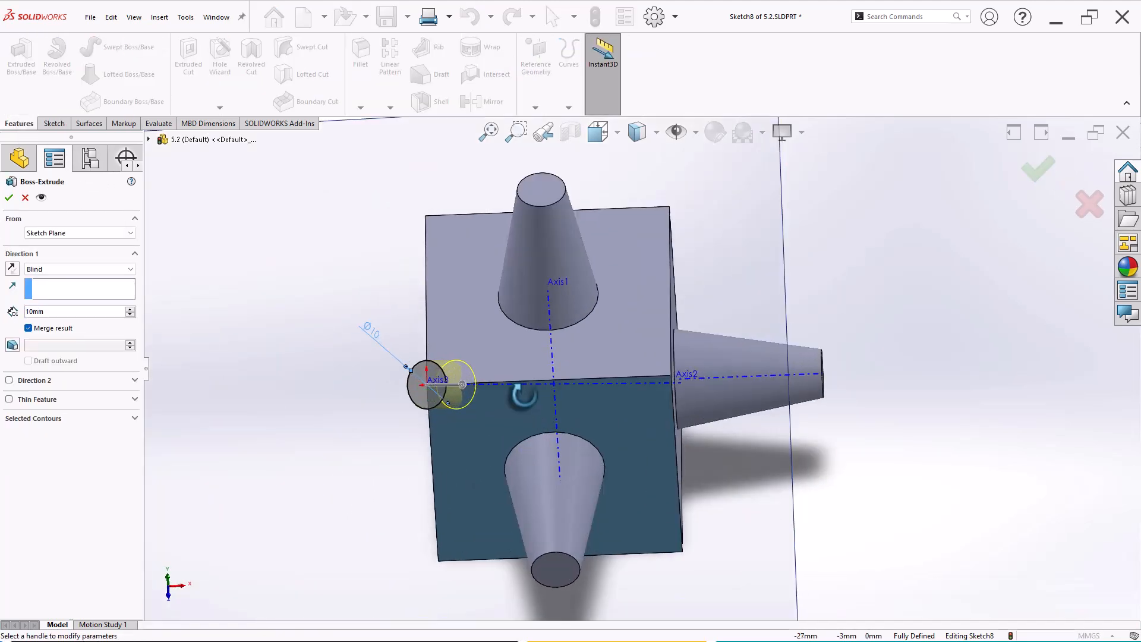
mouse_move(493, 399)
middle_mouse_down()
mouse_move(463, 401)
mouse_move(486, 399)
middle_mouse_up()
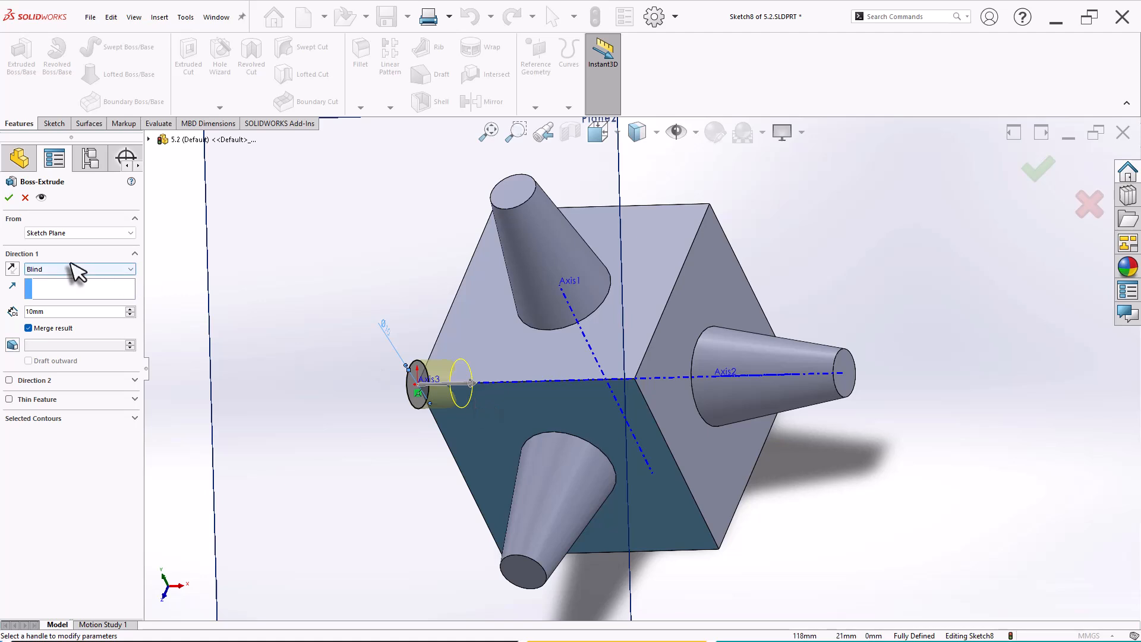
left_click(72, 268)
left_click(74, 290)
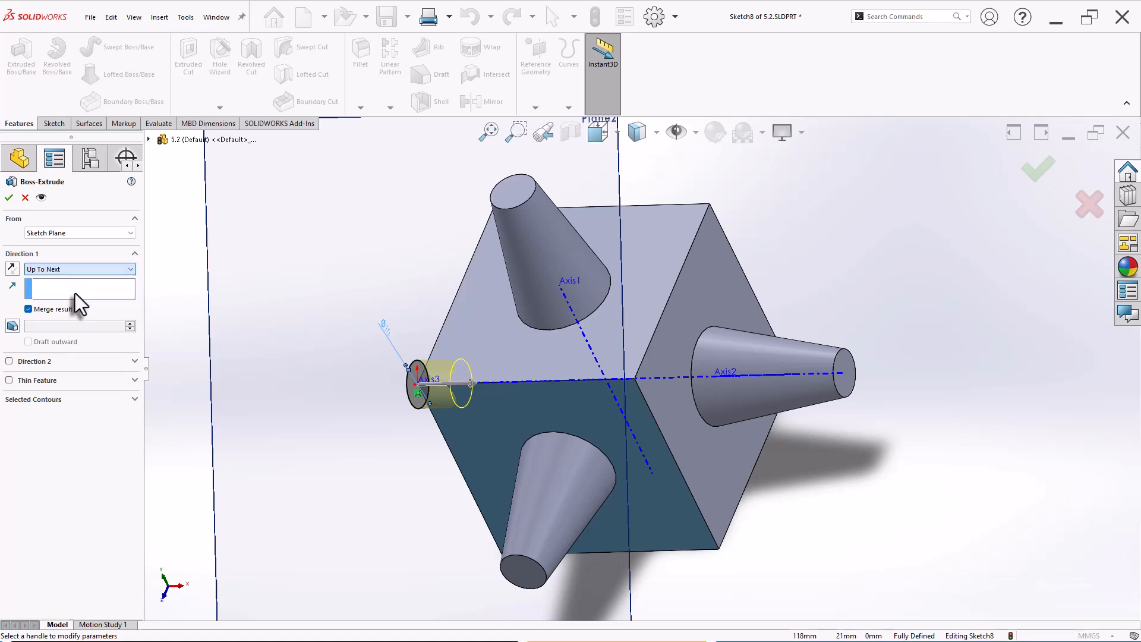
left_click(9, 198)
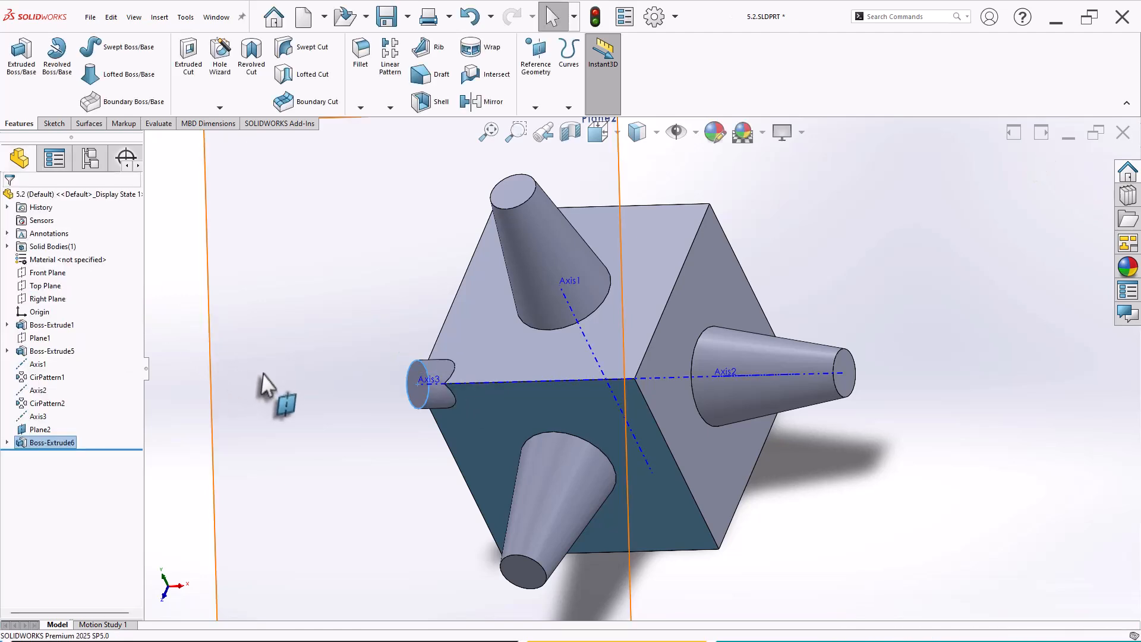
Create a reference axis perpendicular to the cube's left face through its upper back vertex, using Point and Face/Plane.
middle_click_drag(327, 390, 553, 145)
left_click(548, 138)
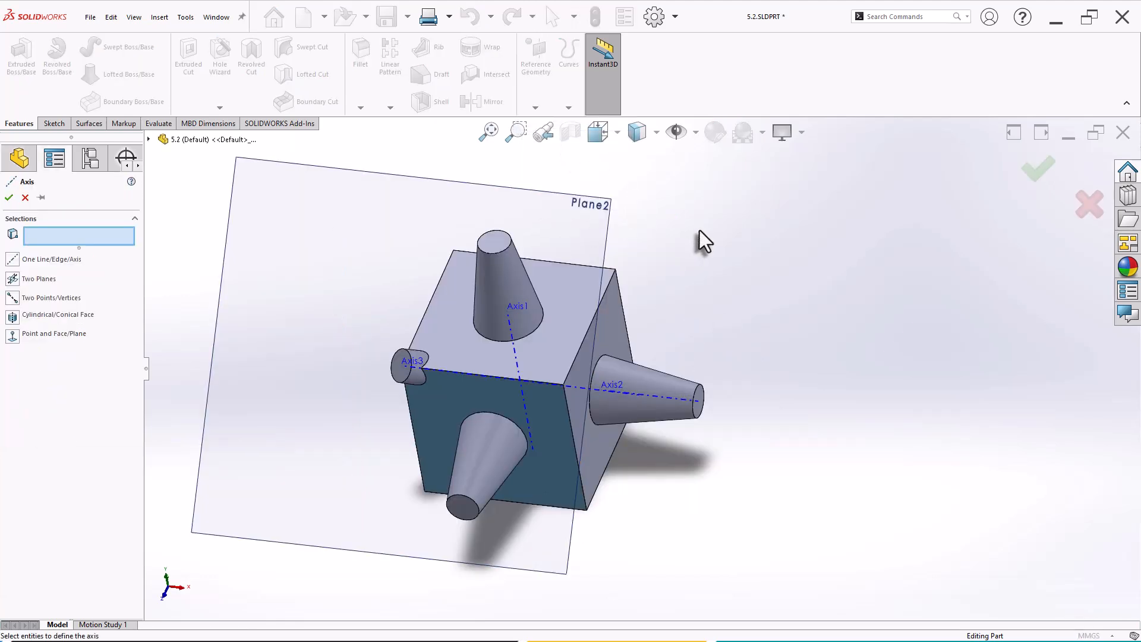
mouse_move(168, 279)
middle_mouse_down()
mouse_move(170, 270)
mouse_move(158, 279)
middle_mouse_up()
scroll(500, 409, "down", 1)
middle_click_drag(499, 409, 509, 434)
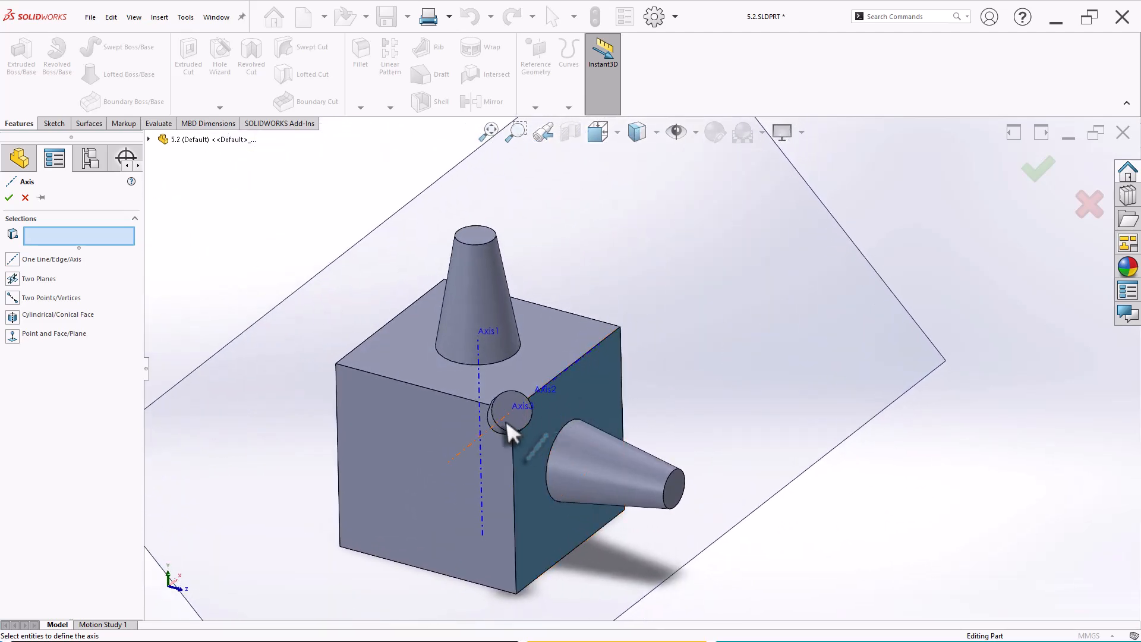
left_click(15, 337)
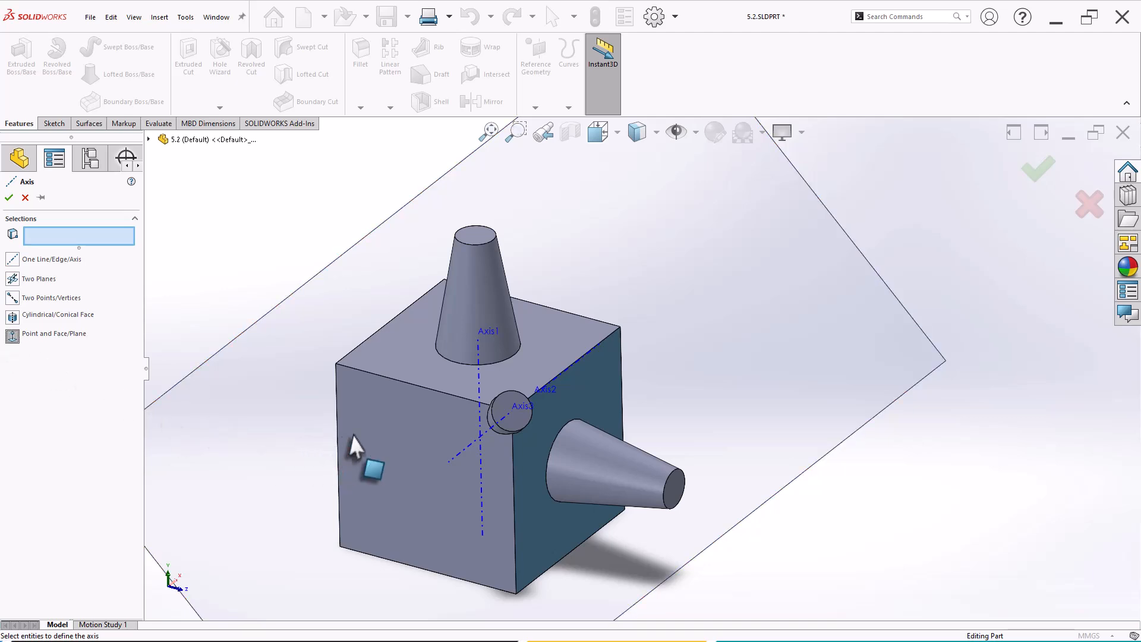
left_click(397, 430)
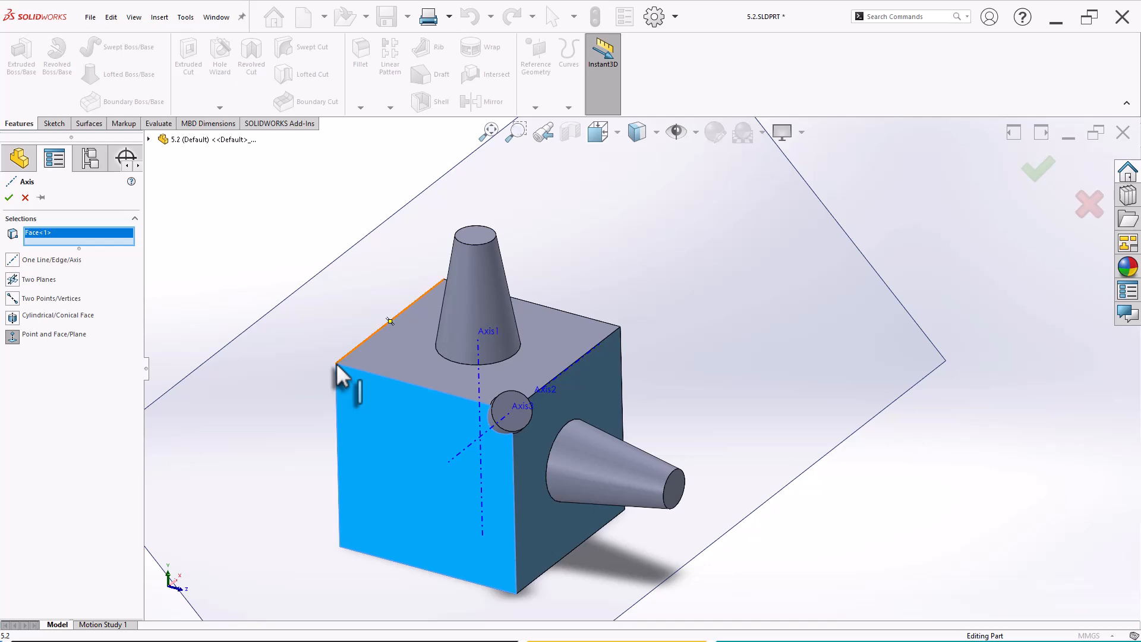
scroll(341, 375, "down", 3)
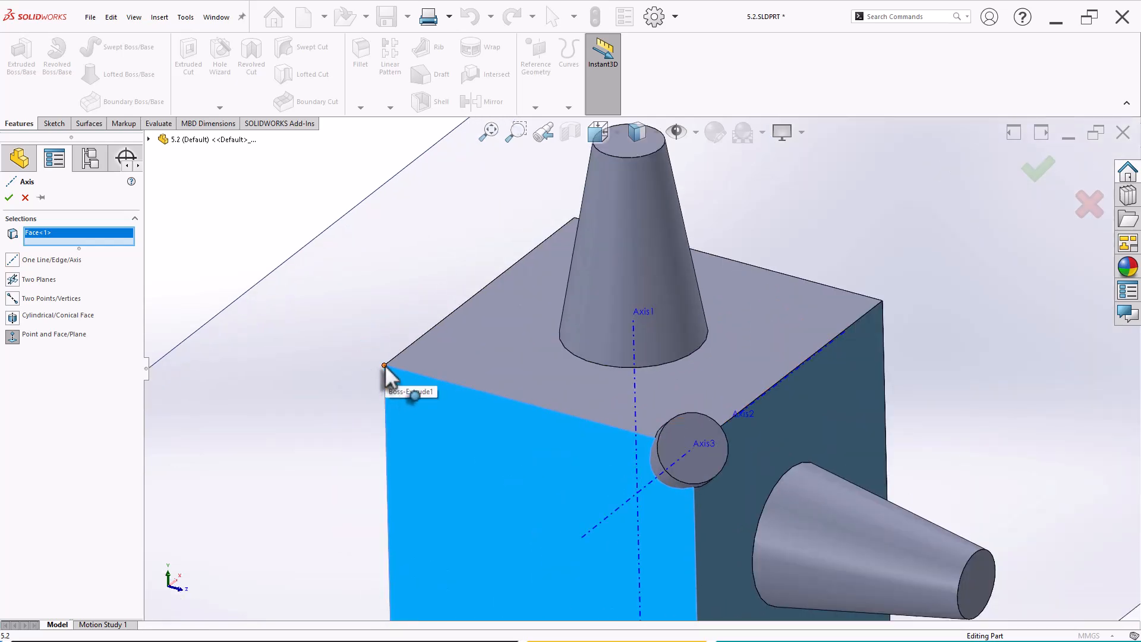
left_click(385, 365)
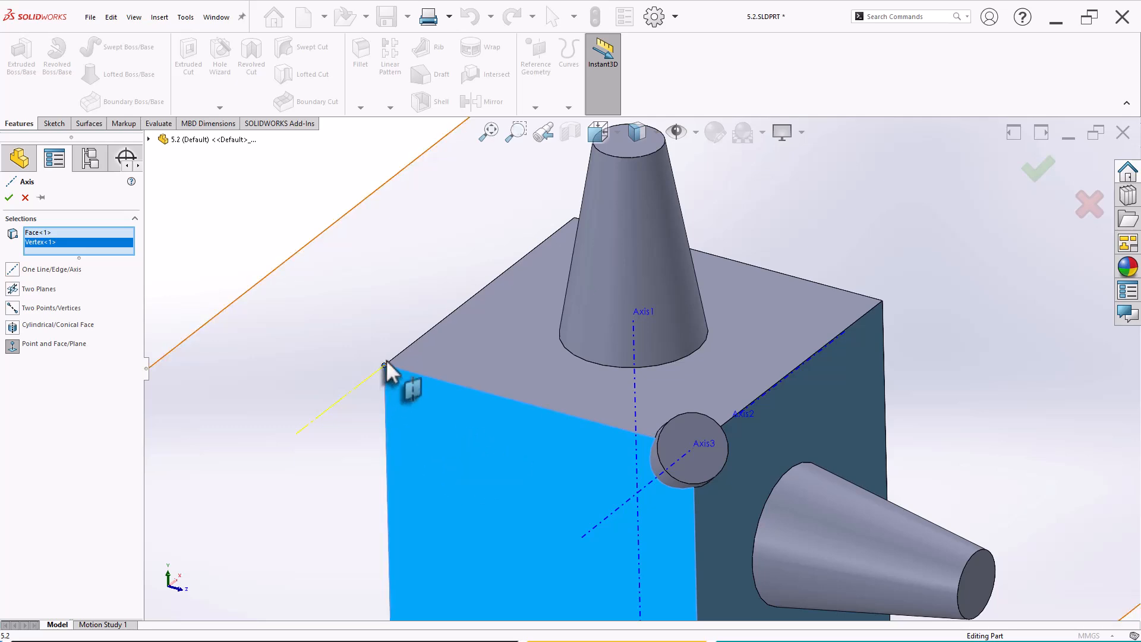
left_click(8, 198)
Create a reference axis along the cube's vertical back right edge using One Line/Edge/Axis.
middle_click_drag(203, 242, 570, 369)
scroll(508, 304, "down", 3)
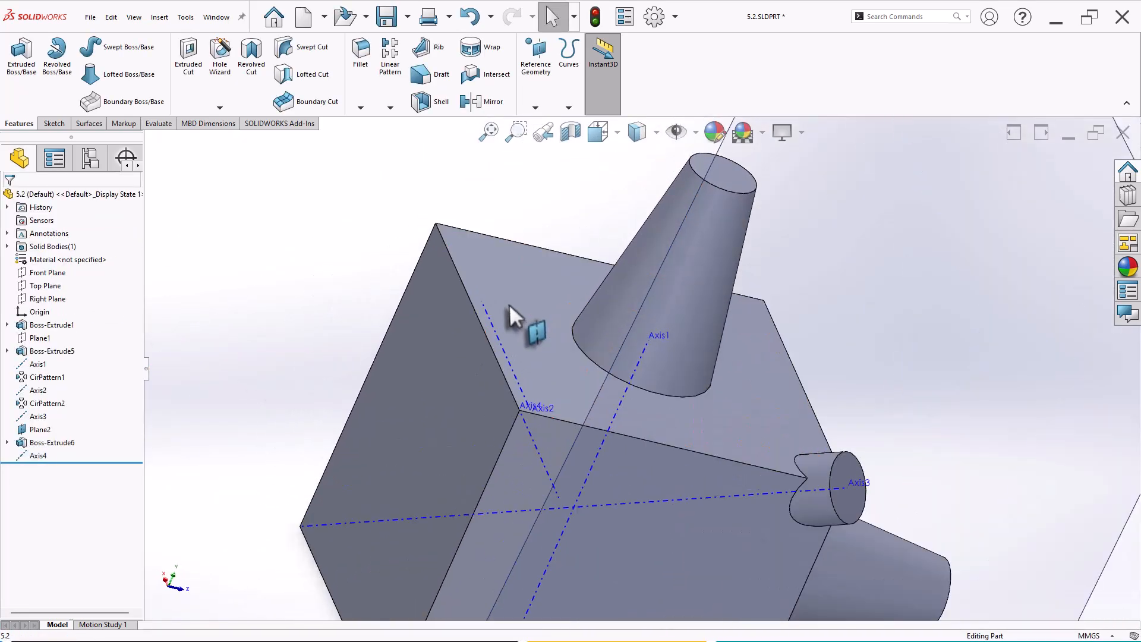
left_click(535, 107)
left_click(545, 137)
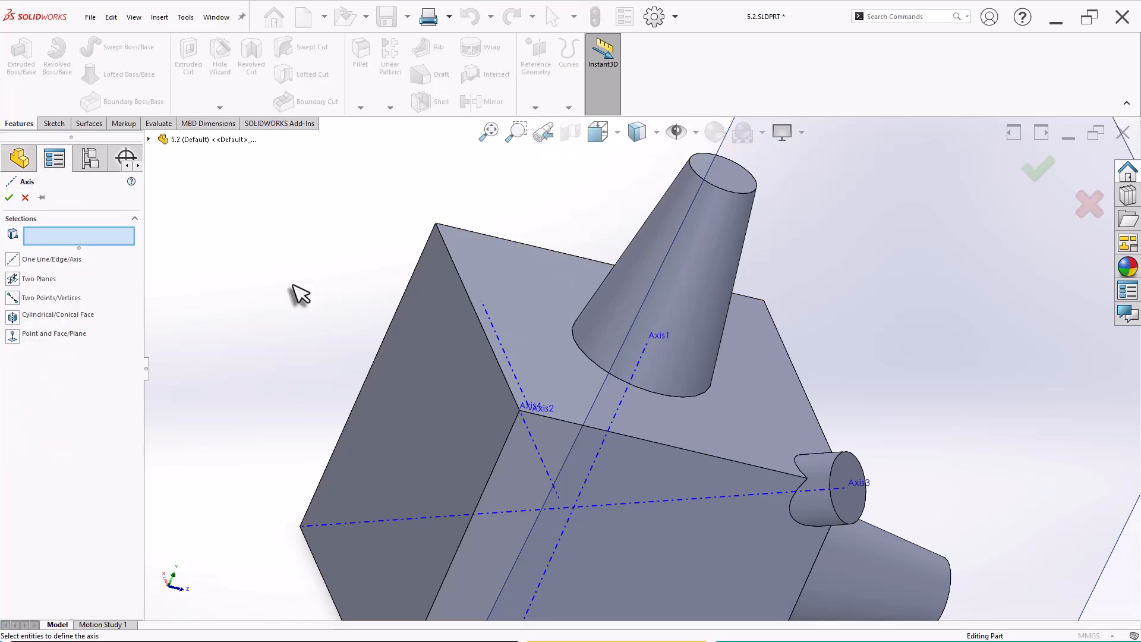
left_click(14, 261)
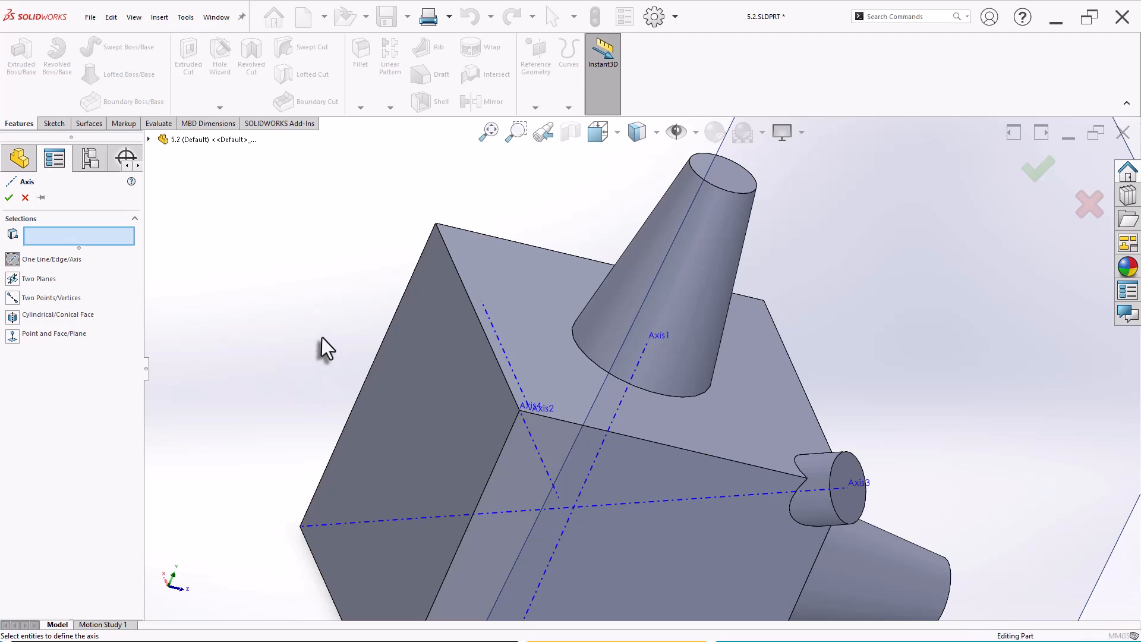
middle_click_drag(322, 337, 364, 371)
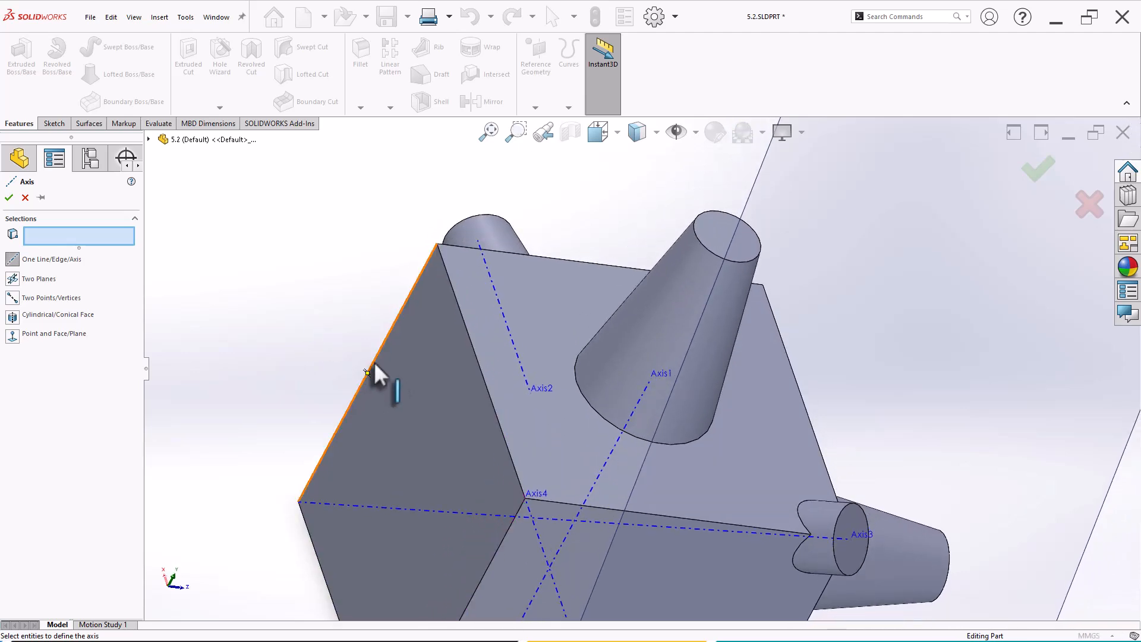
left_click(375, 363)
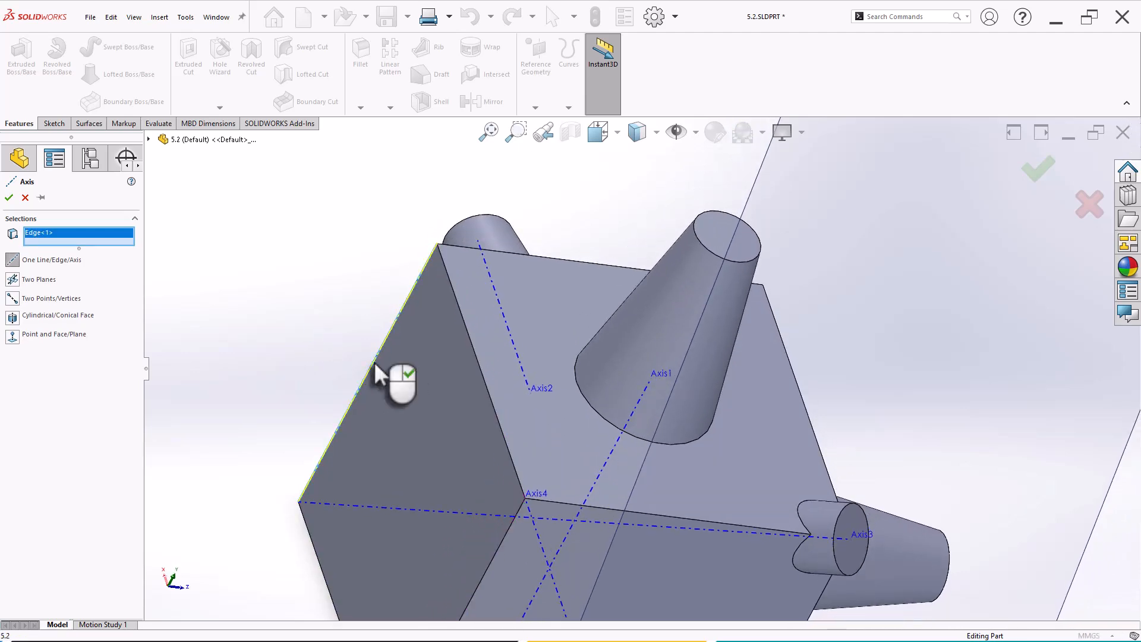
right_click(375, 364)
Examine the finished cube from several sides, checking the reference axes, Plane2, the tapered bosses and the corner boss.
middle_click_drag(323, 349, 332, 413)
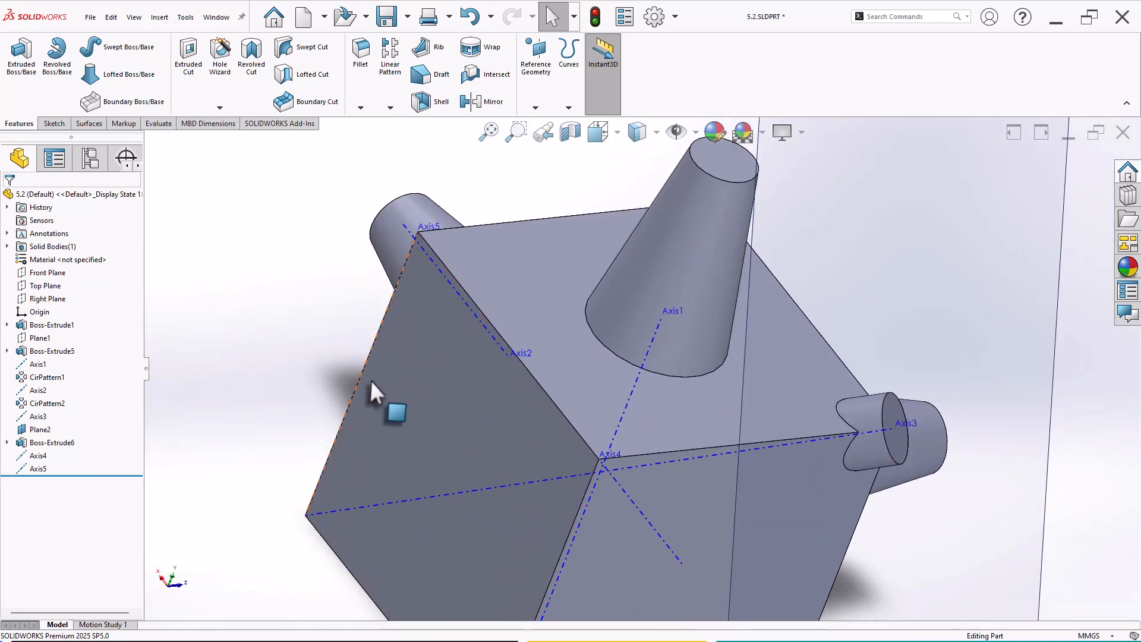
scroll(379, 390, "up", 3)
middle_click_drag(523, 404, 455, 377)
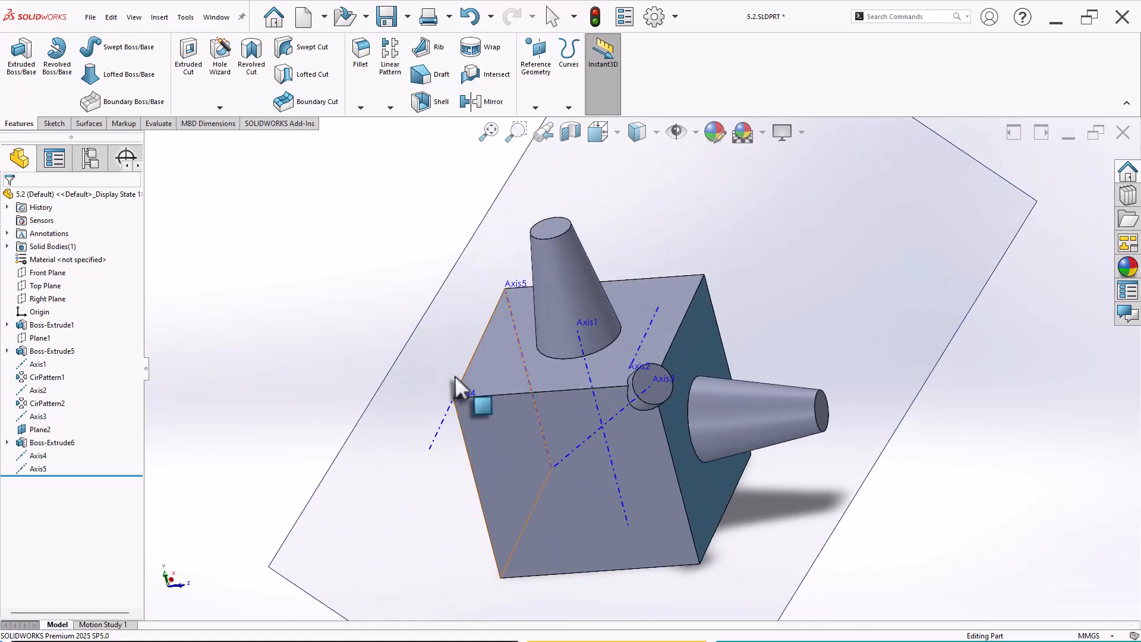
scroll(640, 365, "up", 2)
scroll(679, 352, "down", 2)
mouse_move(666, 378)
middle_mouse_down()
mouse_move(673, 356)
mouse_move(661, 384)
middle_mouse_up()
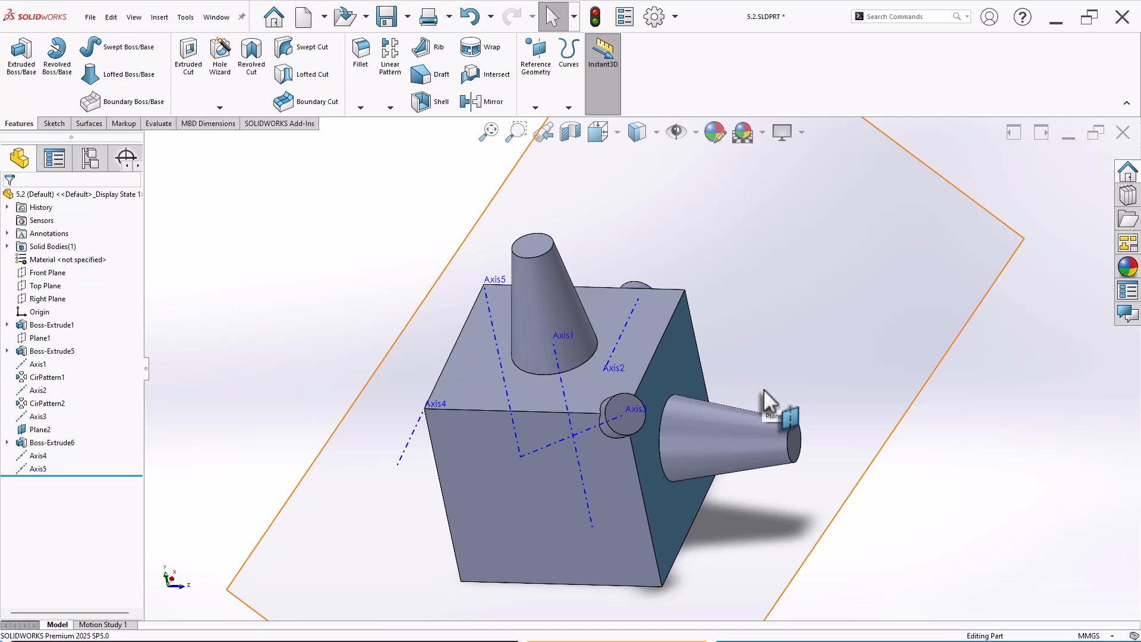
scroll(762, 392, "up", 1)
scroll(751, 363, "down", 1)
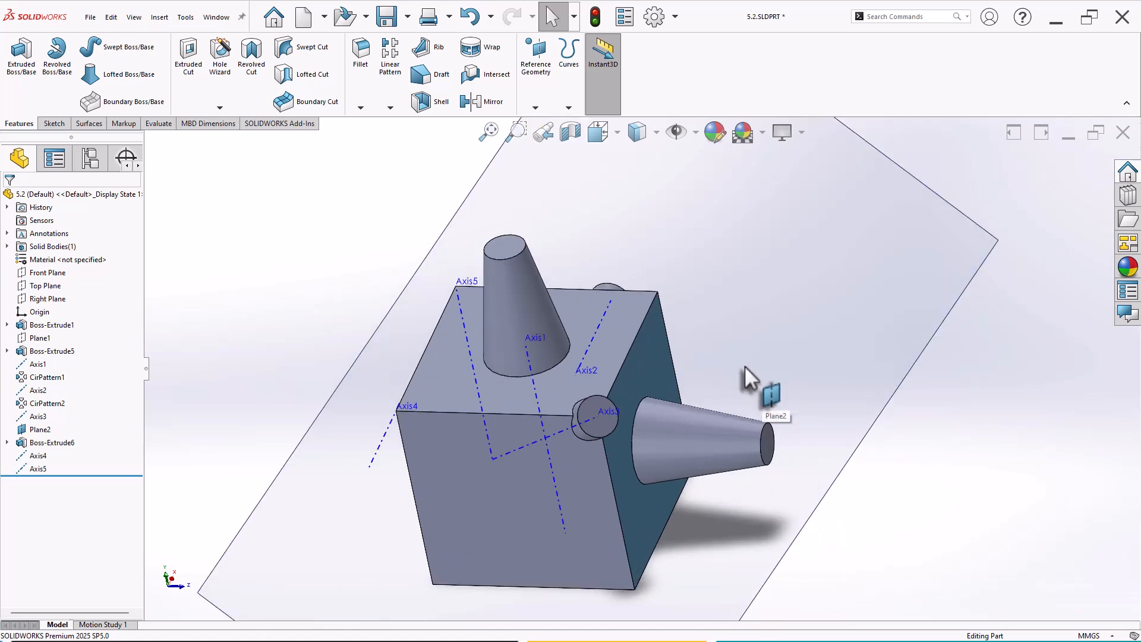
middle_click_drag(695, 397, 868, 377)
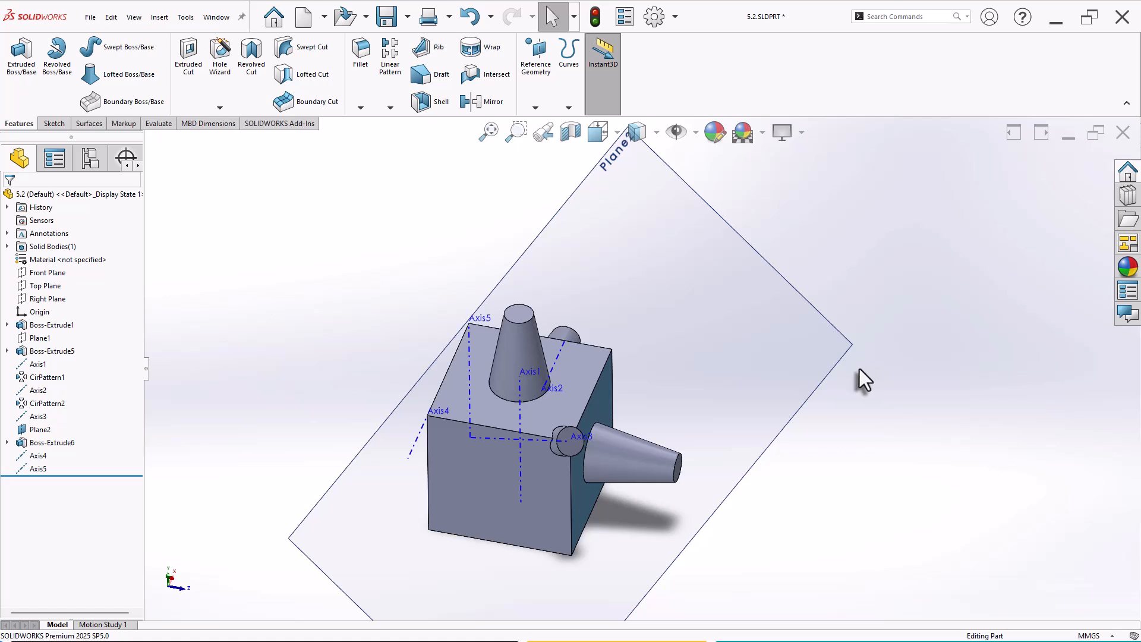
middle_click_drag(855, 454, 756, 499)
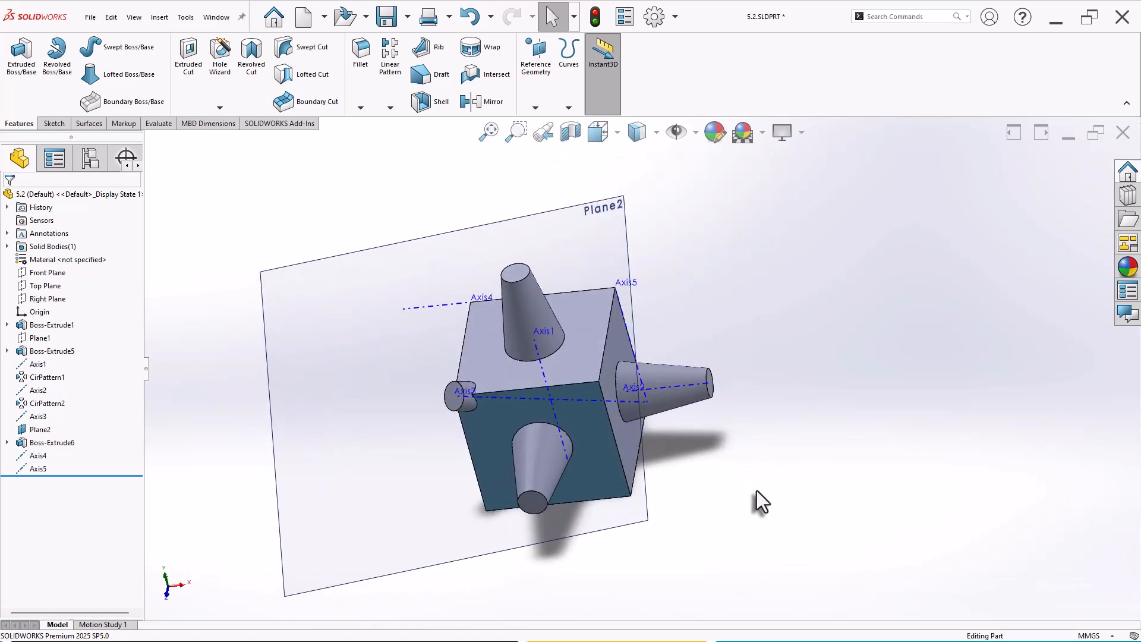
scroll(475, 401, "down", 3)
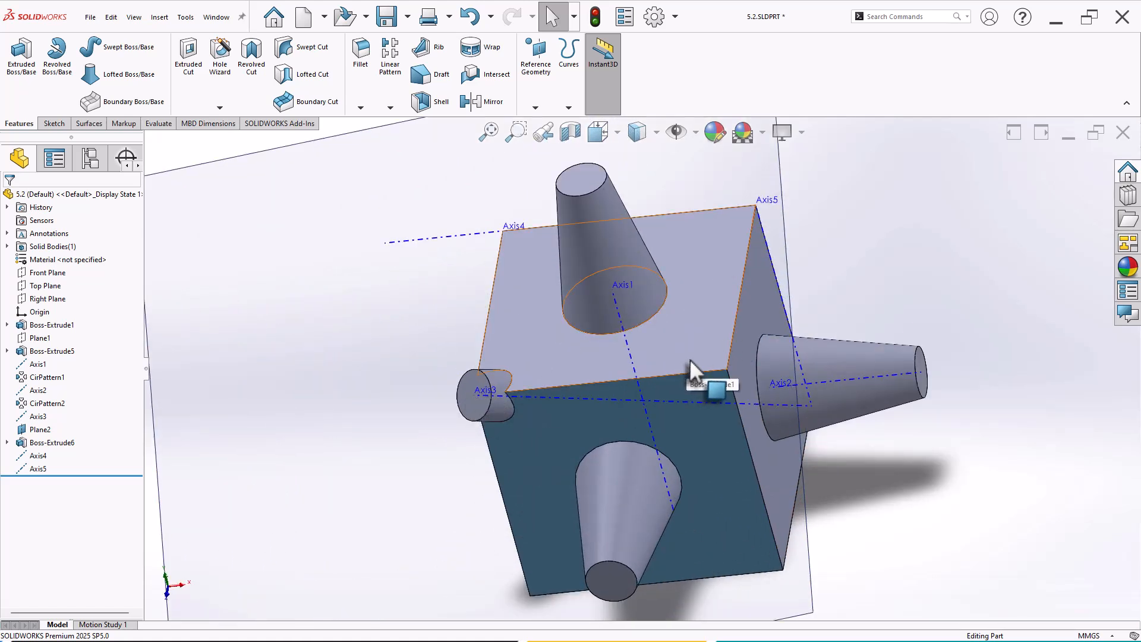
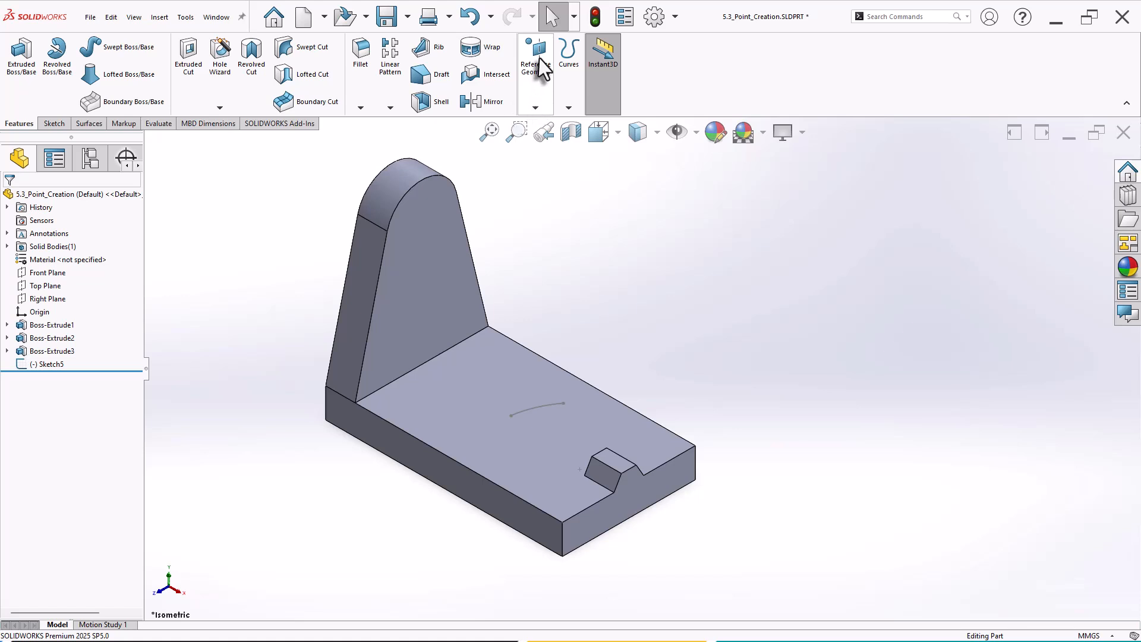
left_click(535, 107)
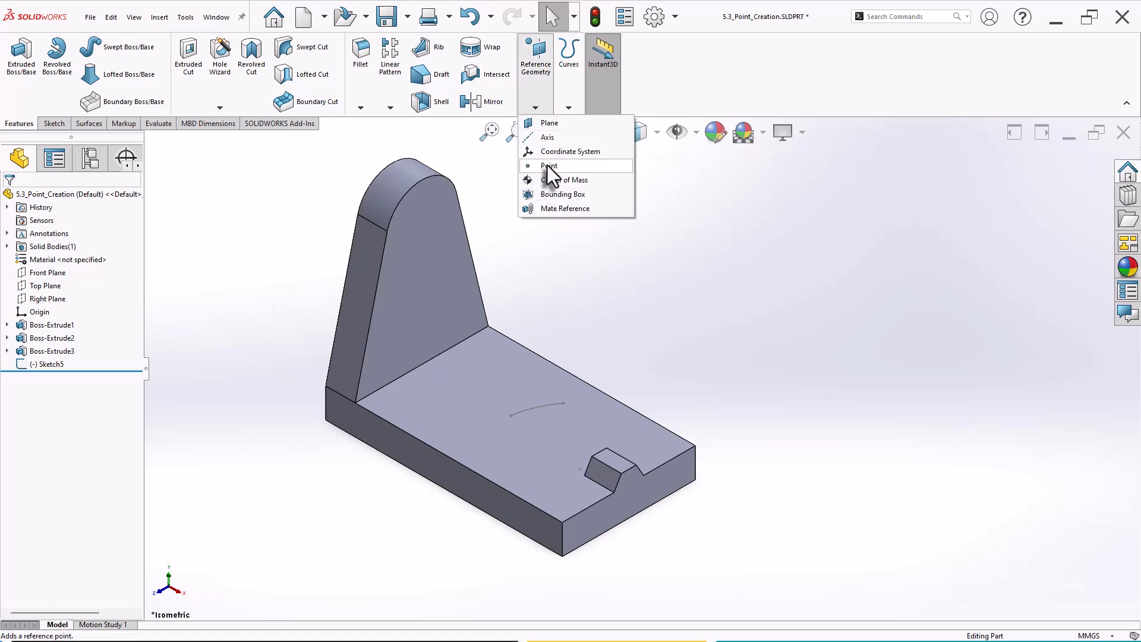
left_click(54, 123)
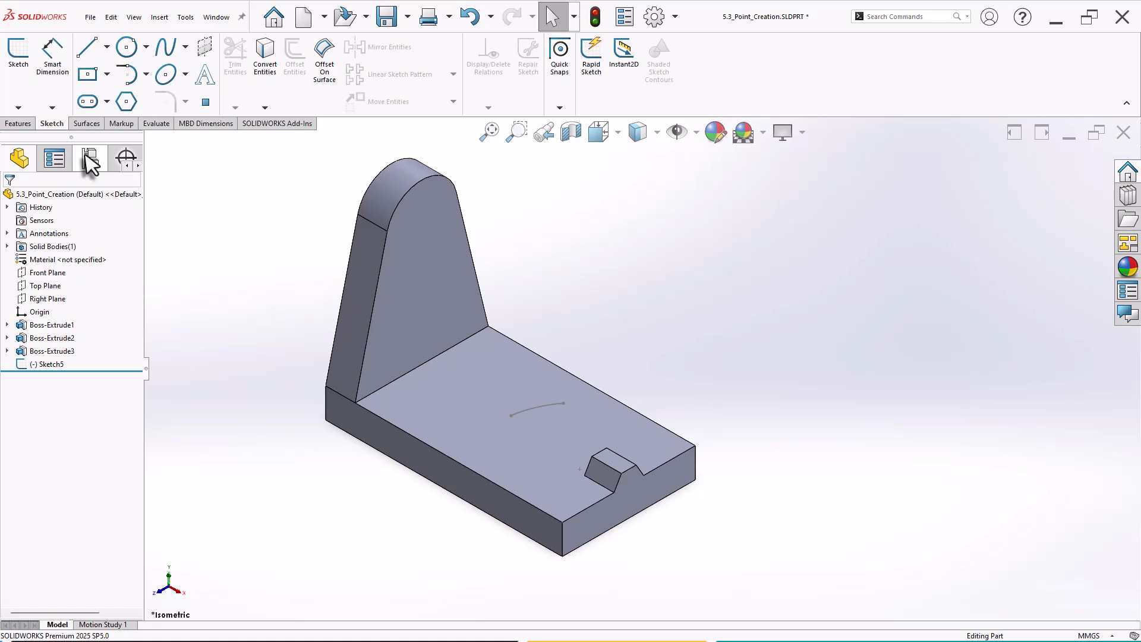
left_click(18, 124)
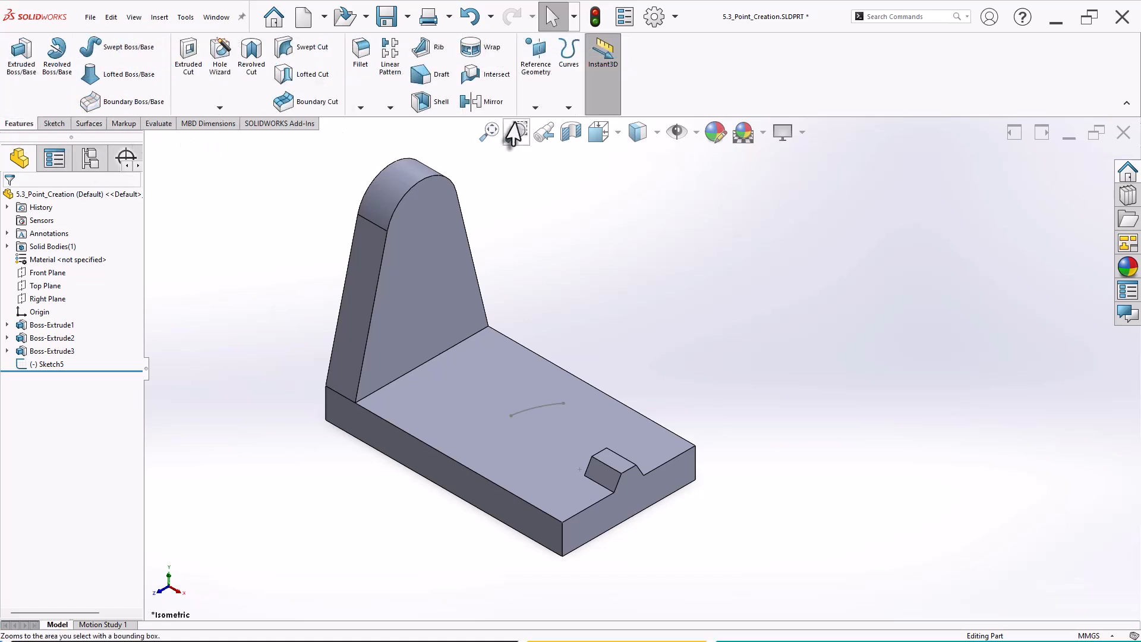
left_click(535, 107)
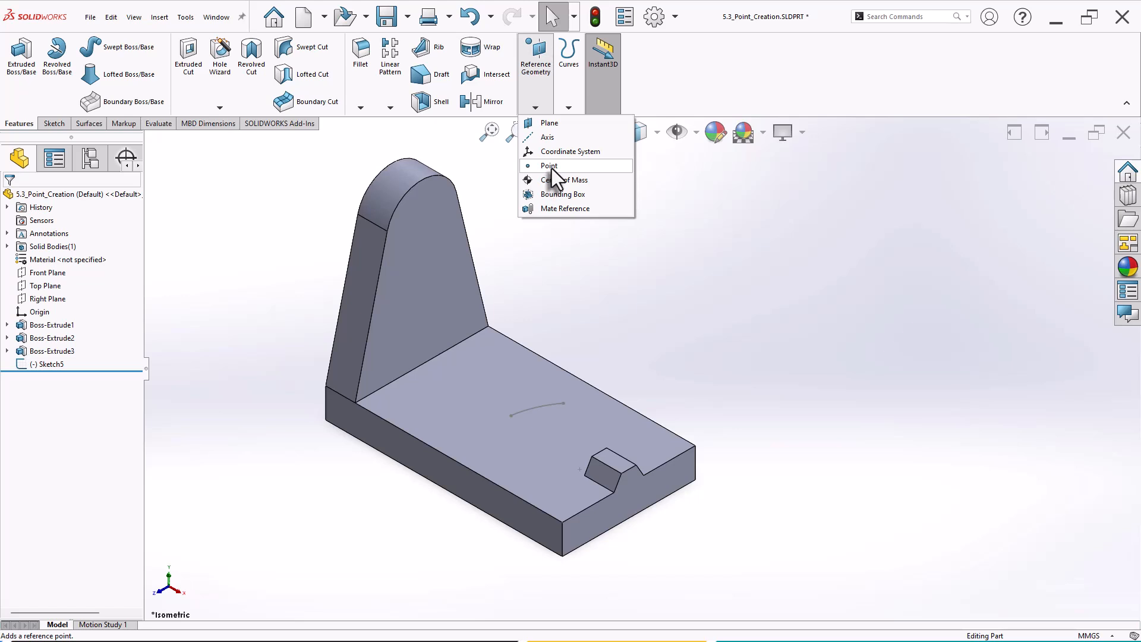
left_click(601, 276)
Create a reference point at the centre of the upright's front rounded top edge using Arc Center.
left_click(541, 90)
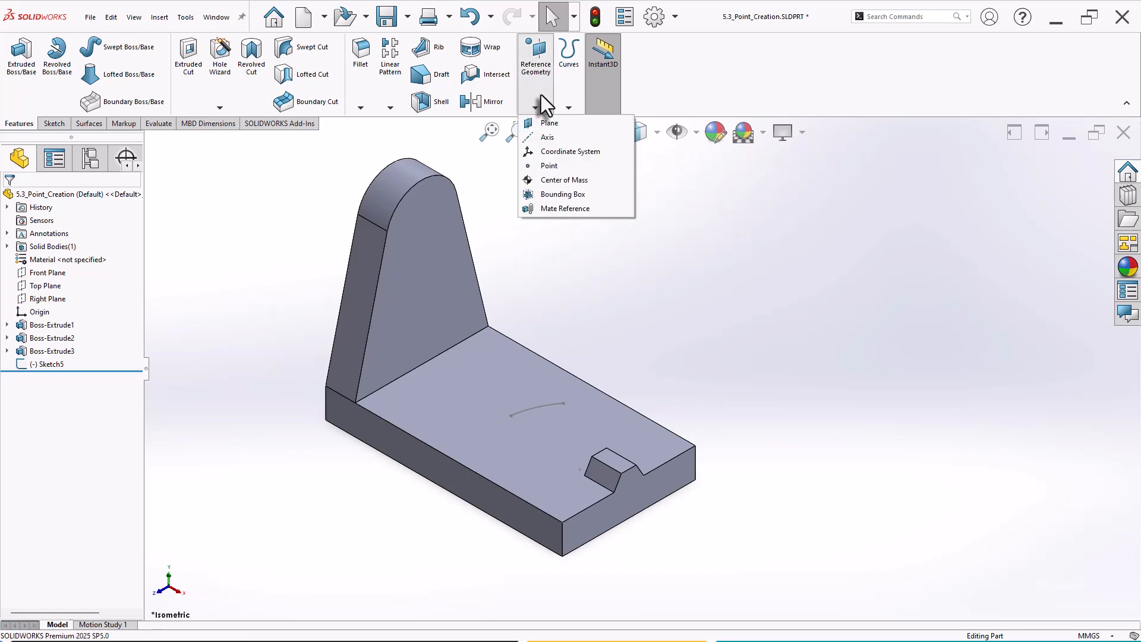
left_click(565, 169)
scroll(711, 266, "down", 2)
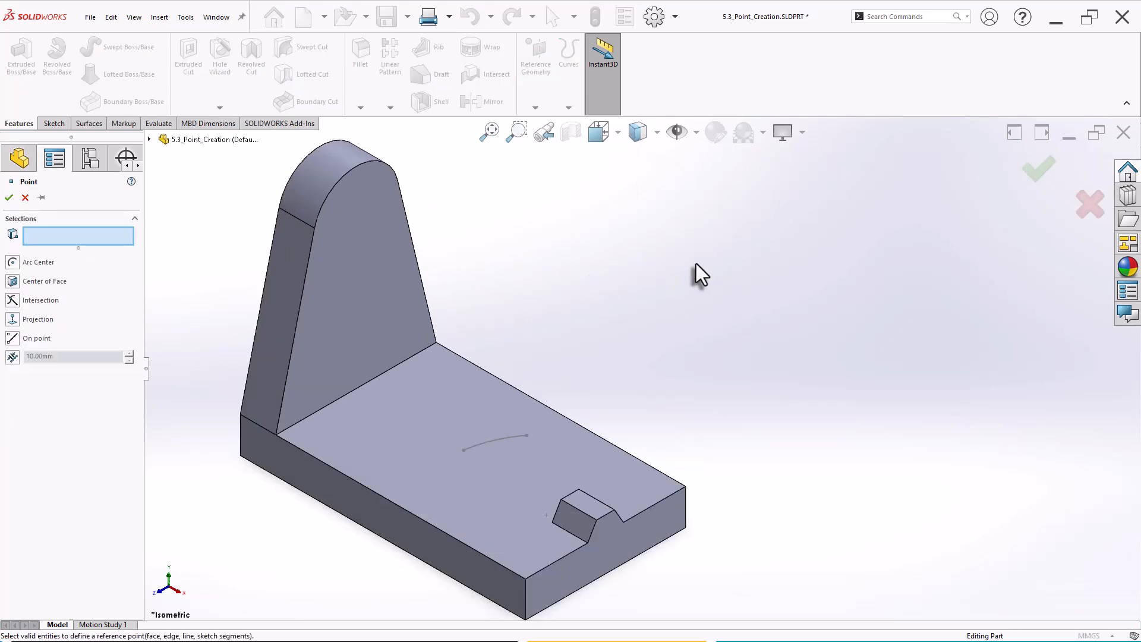
left_click(19, 265)
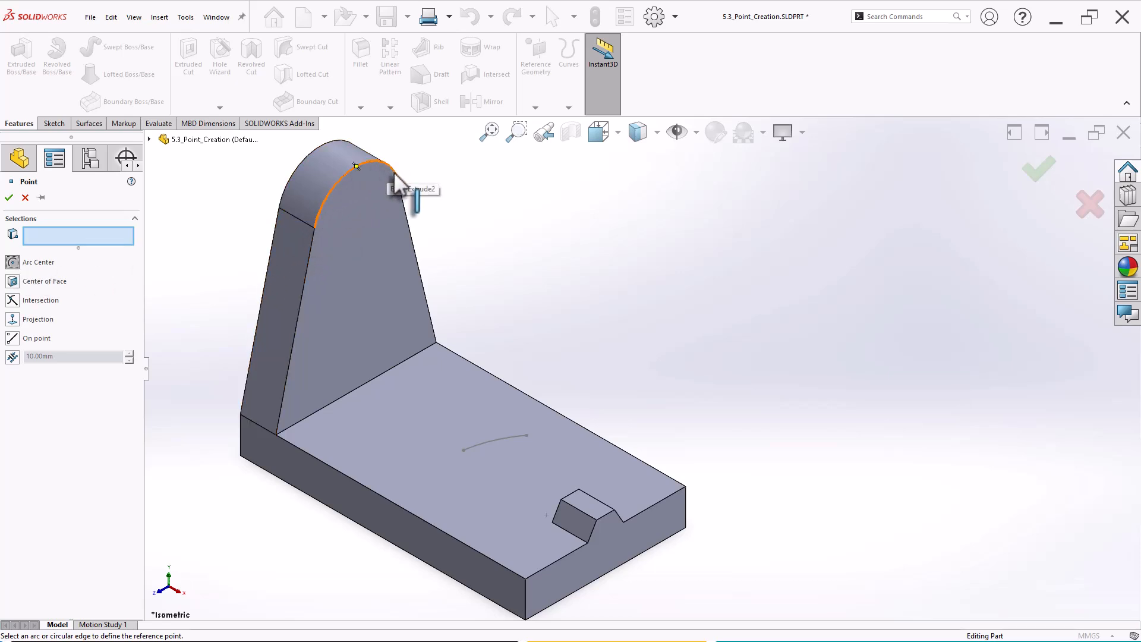
left_click(347, 179)
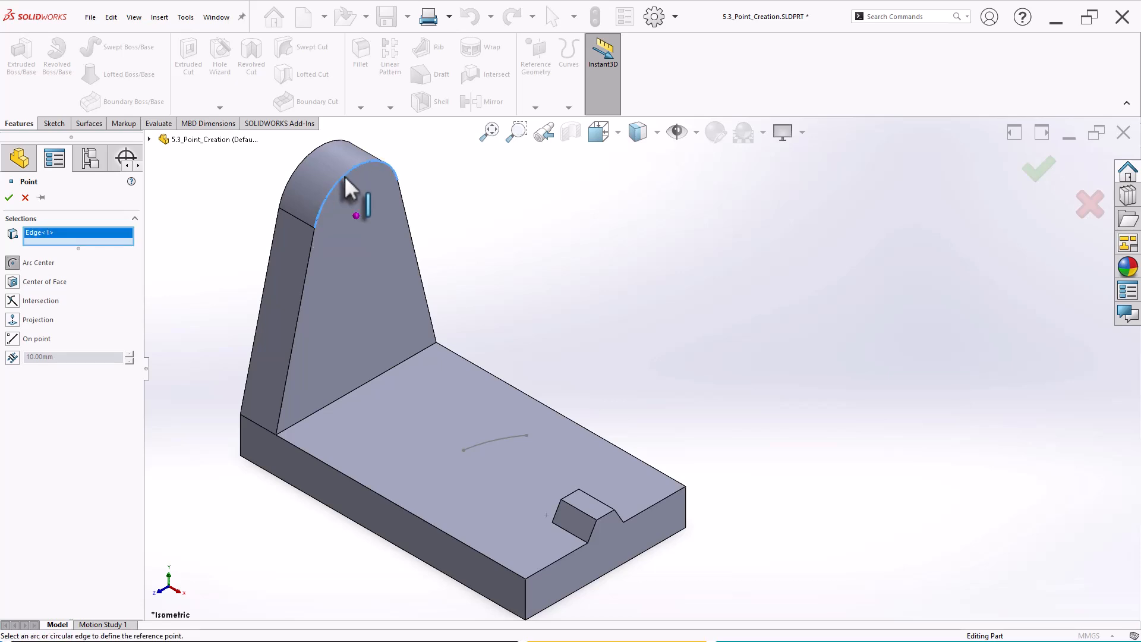
right_click(344, 176)
scroll(428, 196, "down", 2)
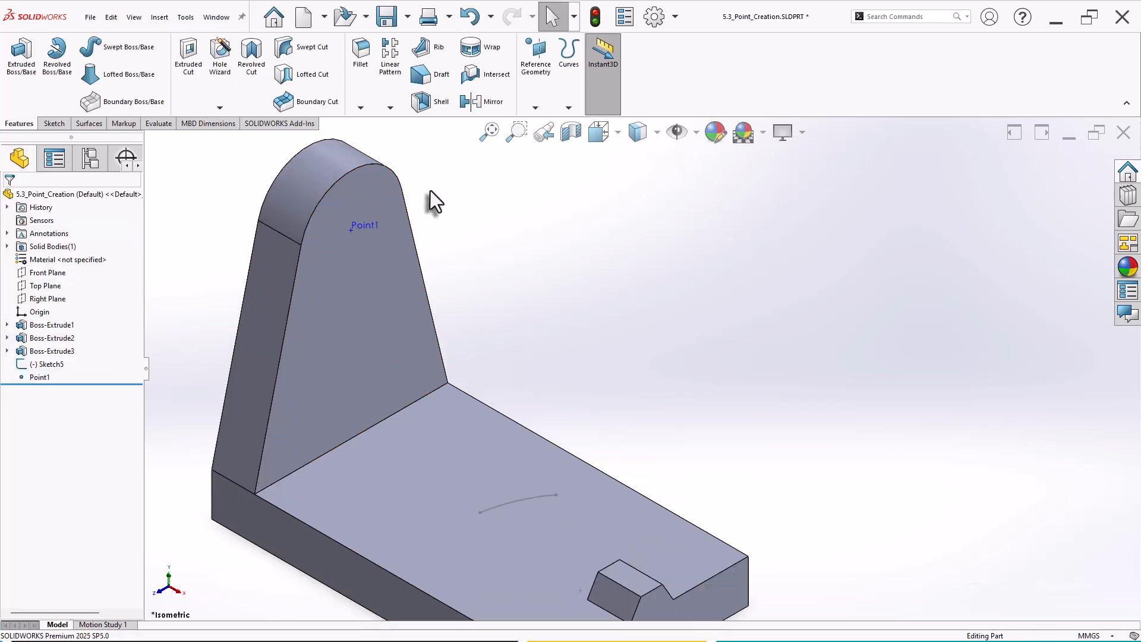
scroll(434, 250, "down", 3)
middle_click_drag(397, 287, 359, 252)
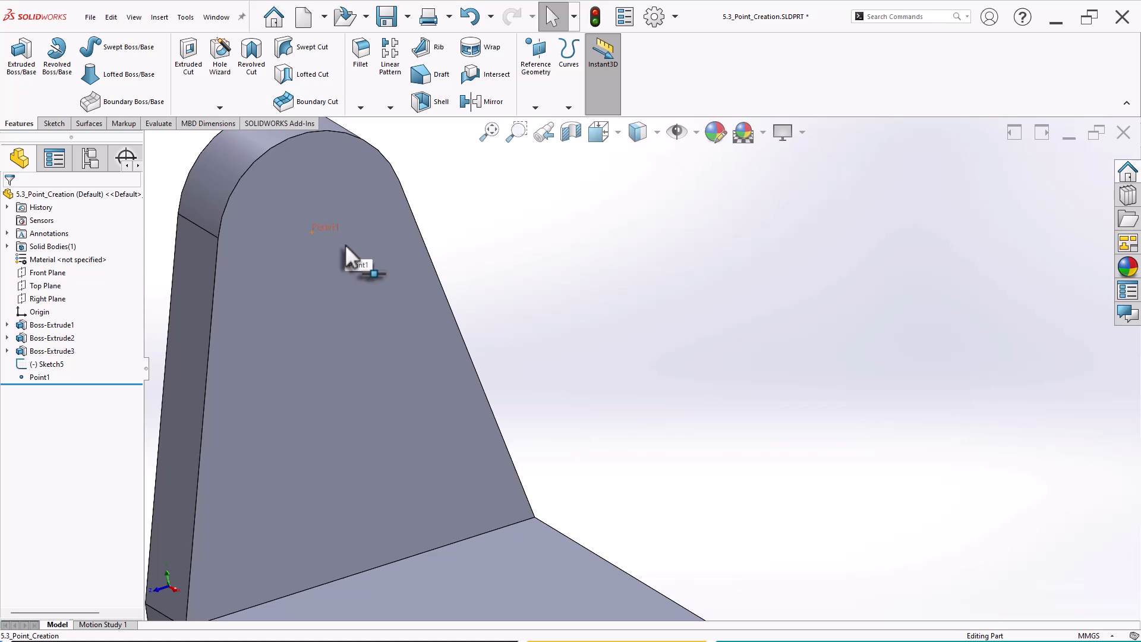
Create a reference point at the middle of the upright's large front face using Center of Face.
left_click(536, 108)
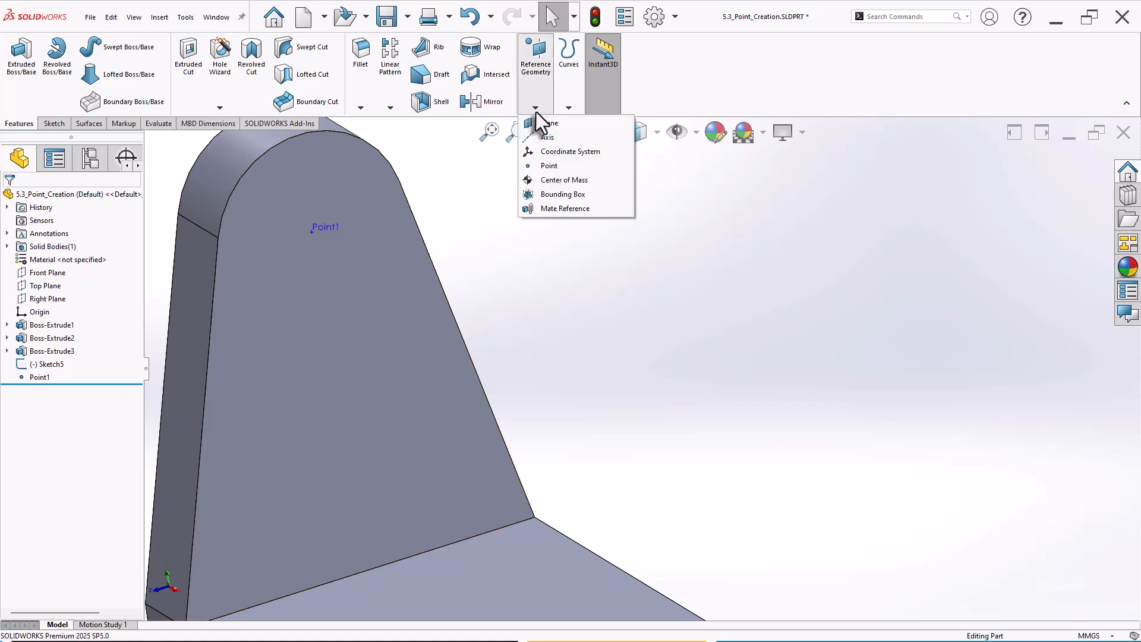
left_click(550, 167)
scroll(565, 249, "up", 3)
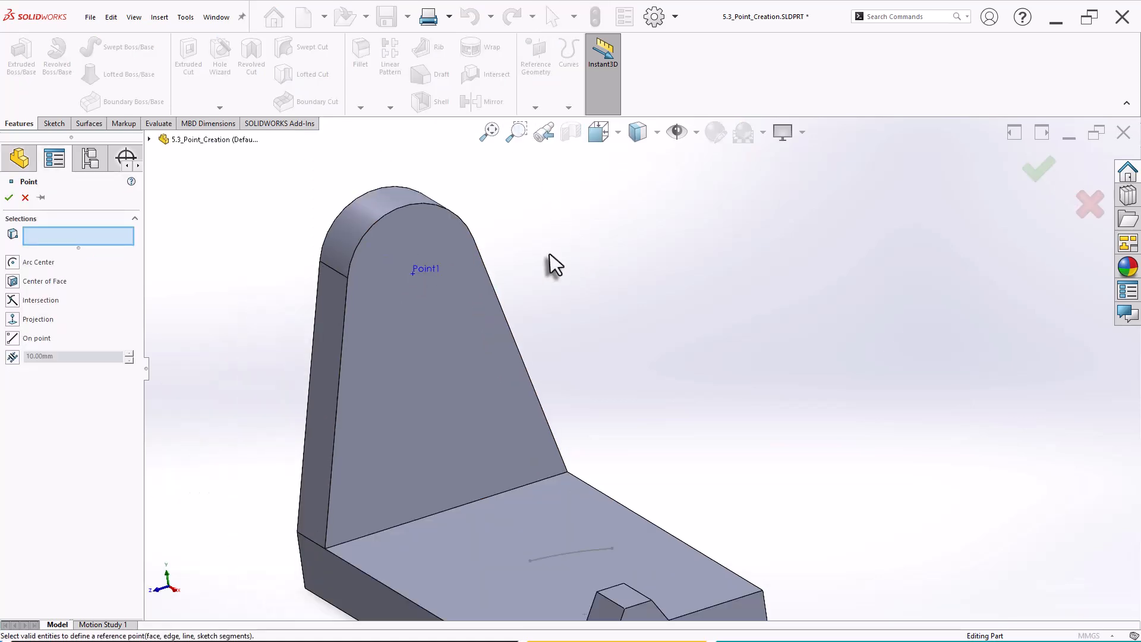
left_click(13, 282)
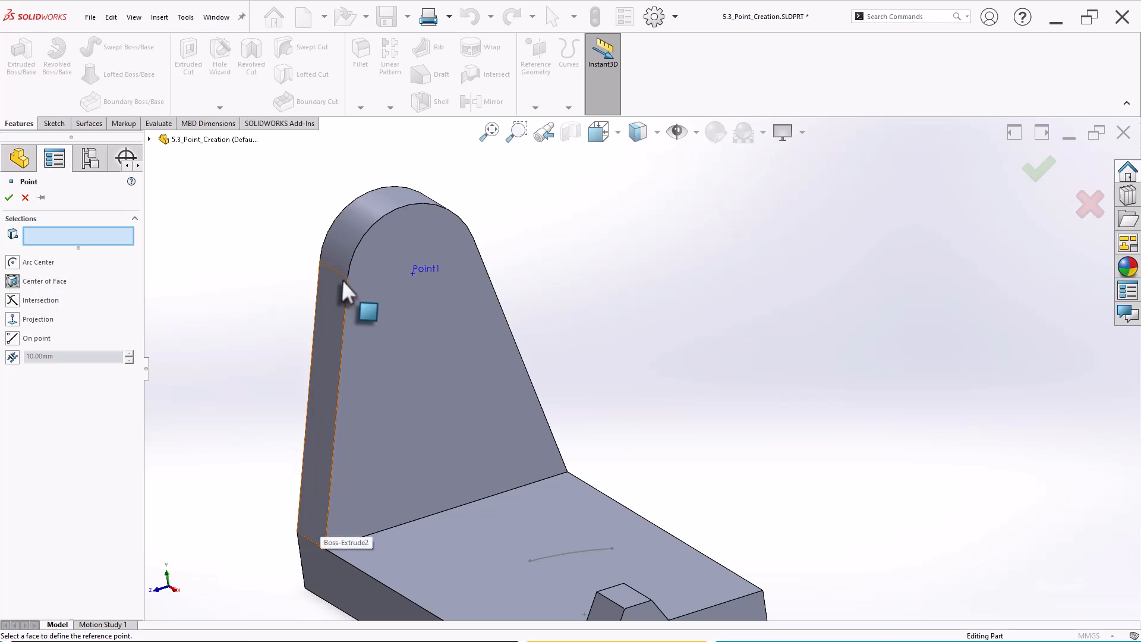
left_click(436, 384)
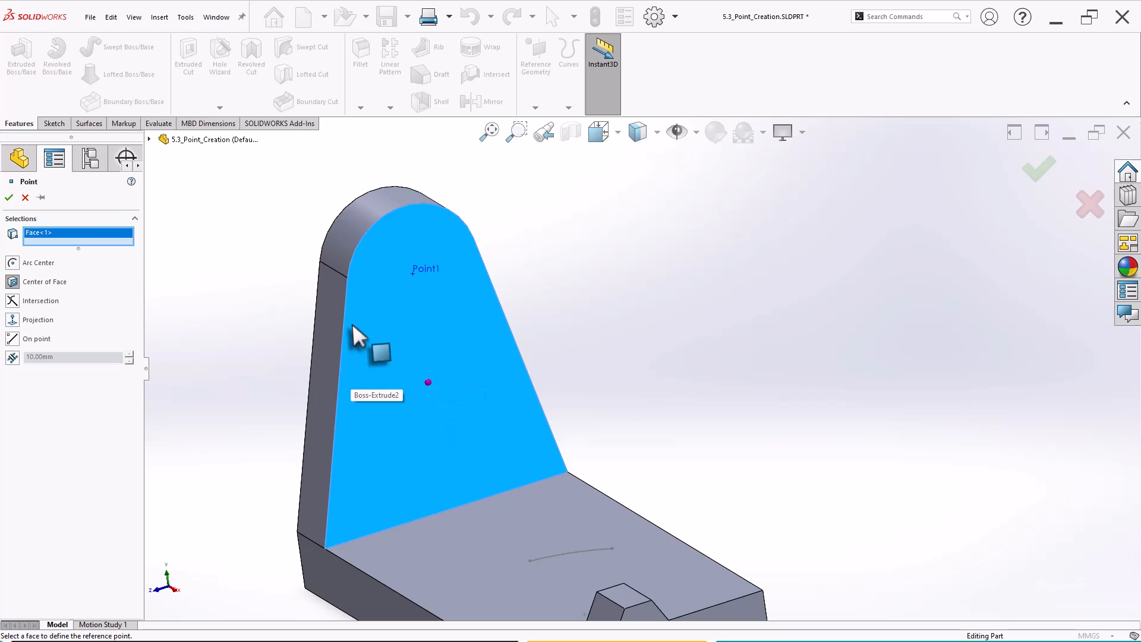
left_click(8, 198)
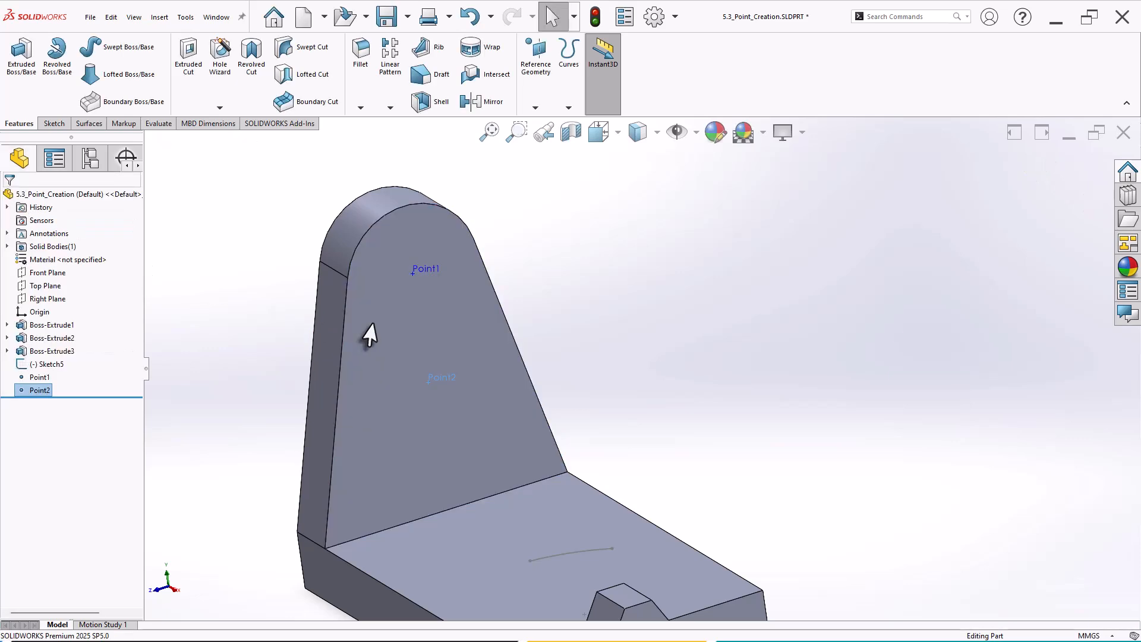
Create a reference point using Intersection of the upright's front bottom edge and the base plate's long upper left edge.
scroll(614, 370, "up", 1)
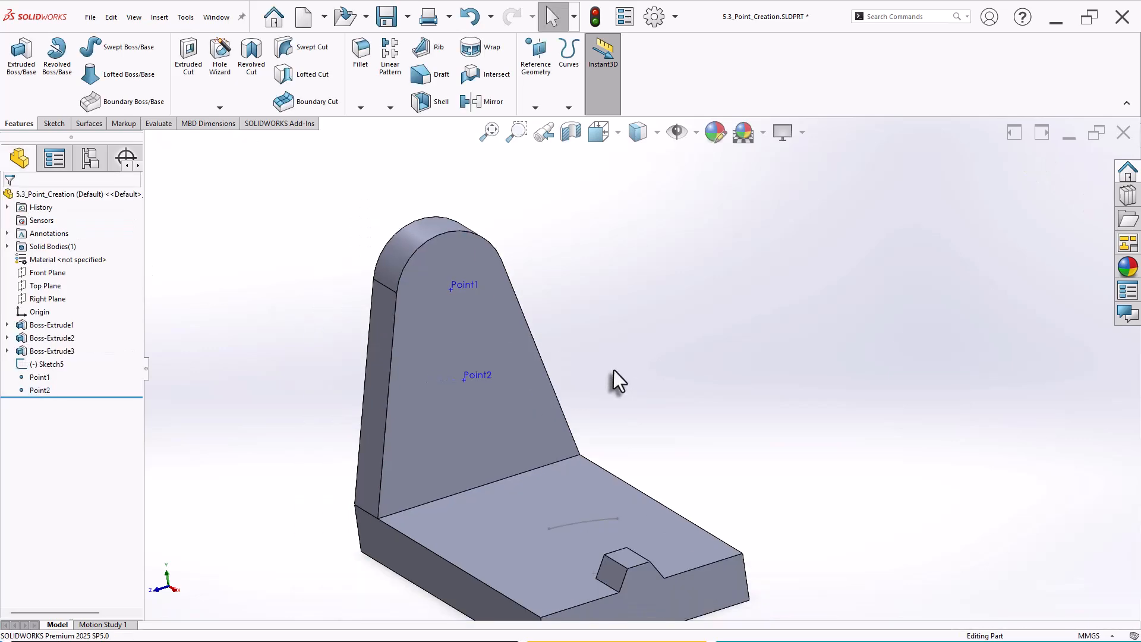
left_click(536, 107)
left_click(555, 166)
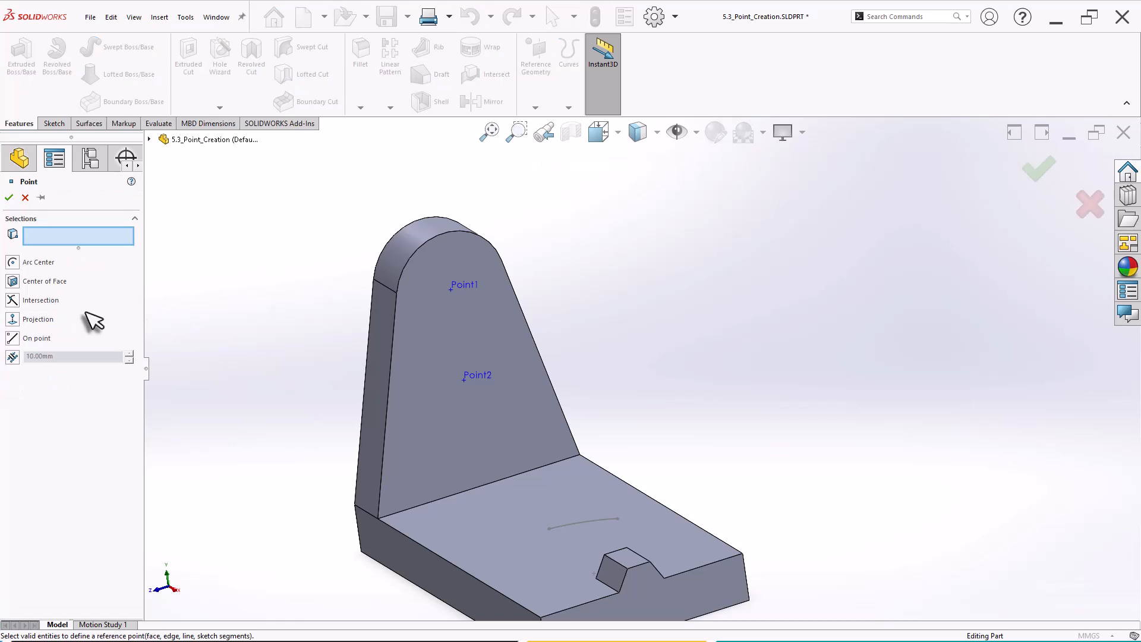
left_click(12, 301)
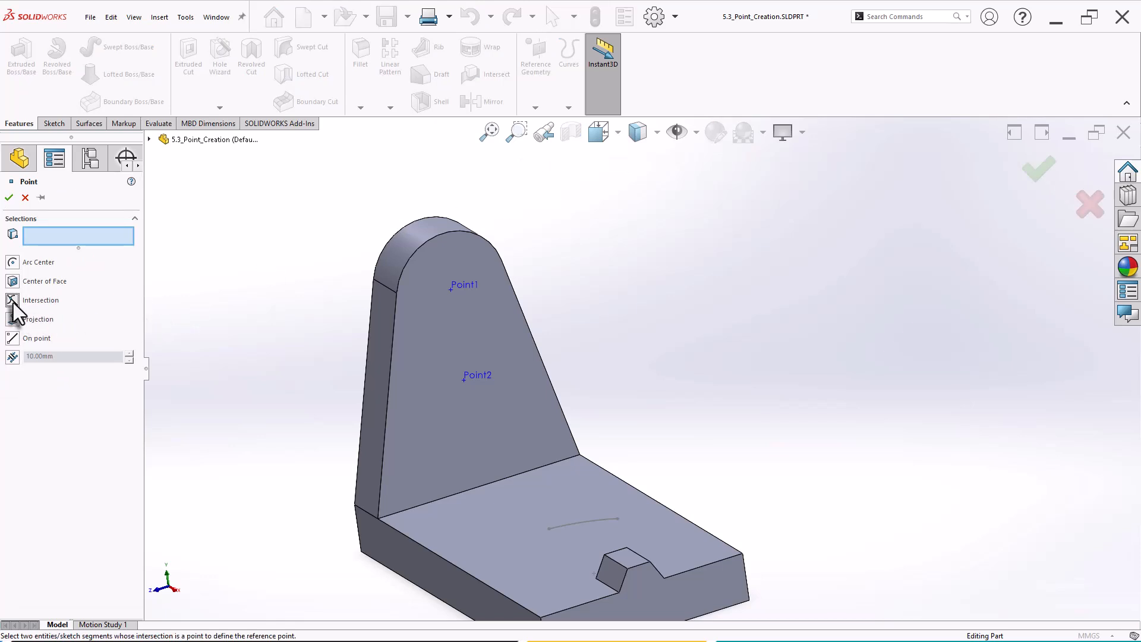
scroll(367, 531, "down", 3)
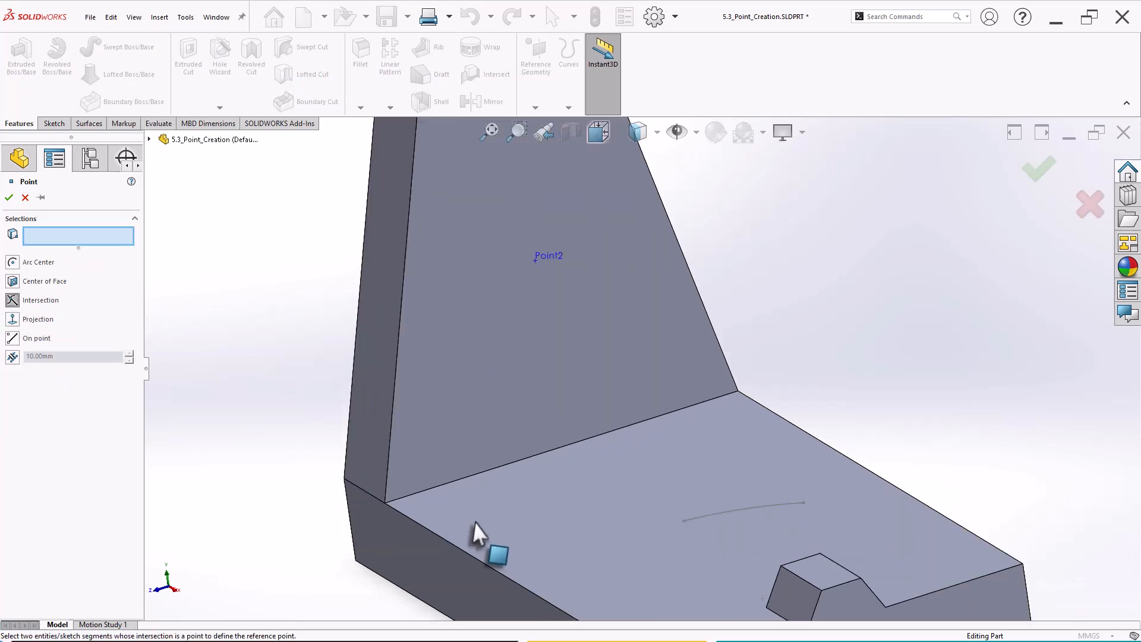
left_click(423, 494)
scroll(418, 504, "down", 2)
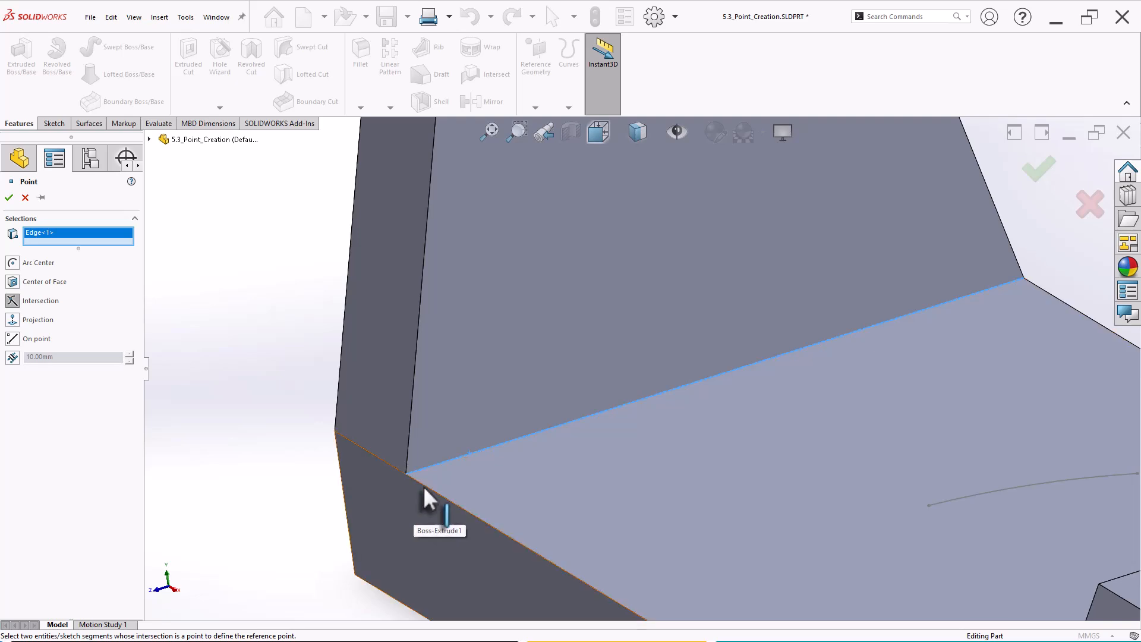
left_click(426, 484)
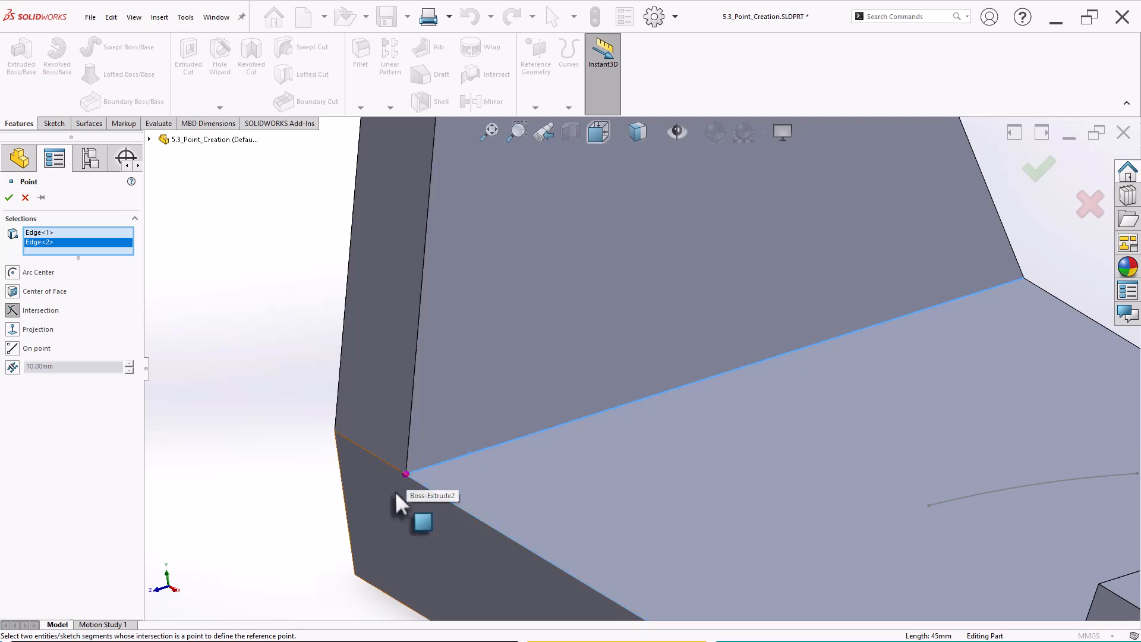
left_click(8, 200)
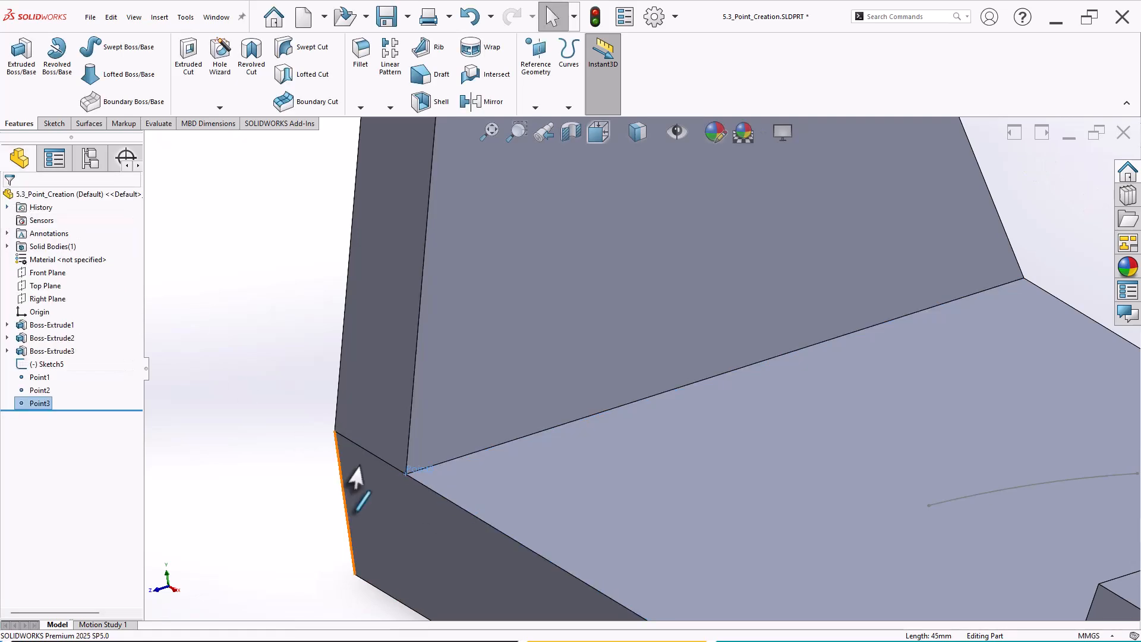
Create a reference point by Projection of the small boss's upper inner corner vertex onto the upright's front face.
key("f")
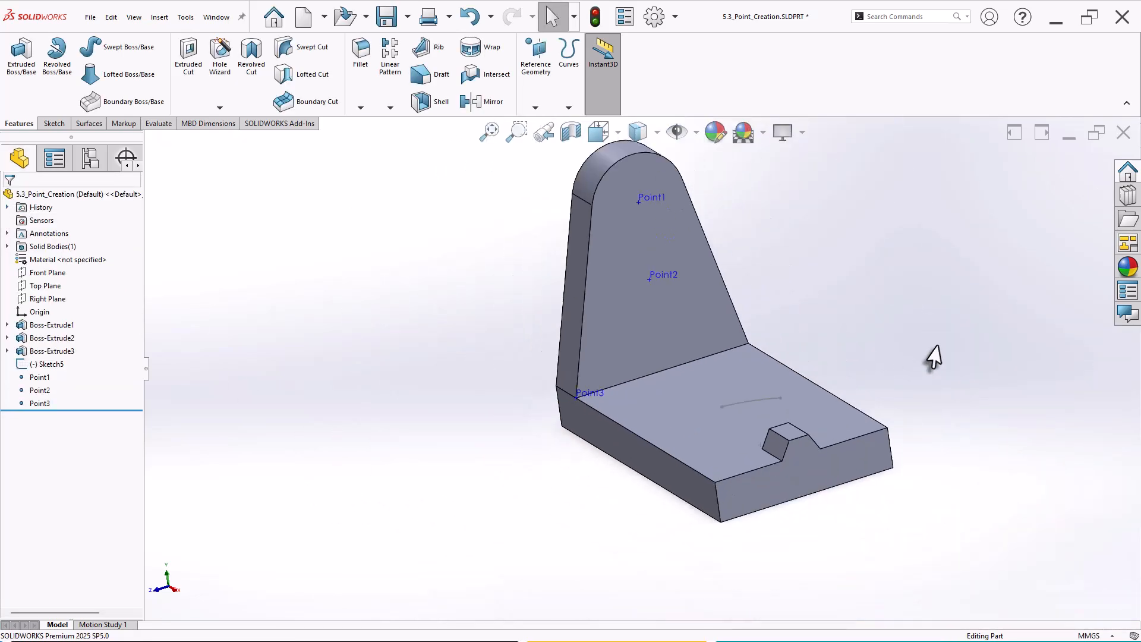
scroll(932, 347, "down", 3)
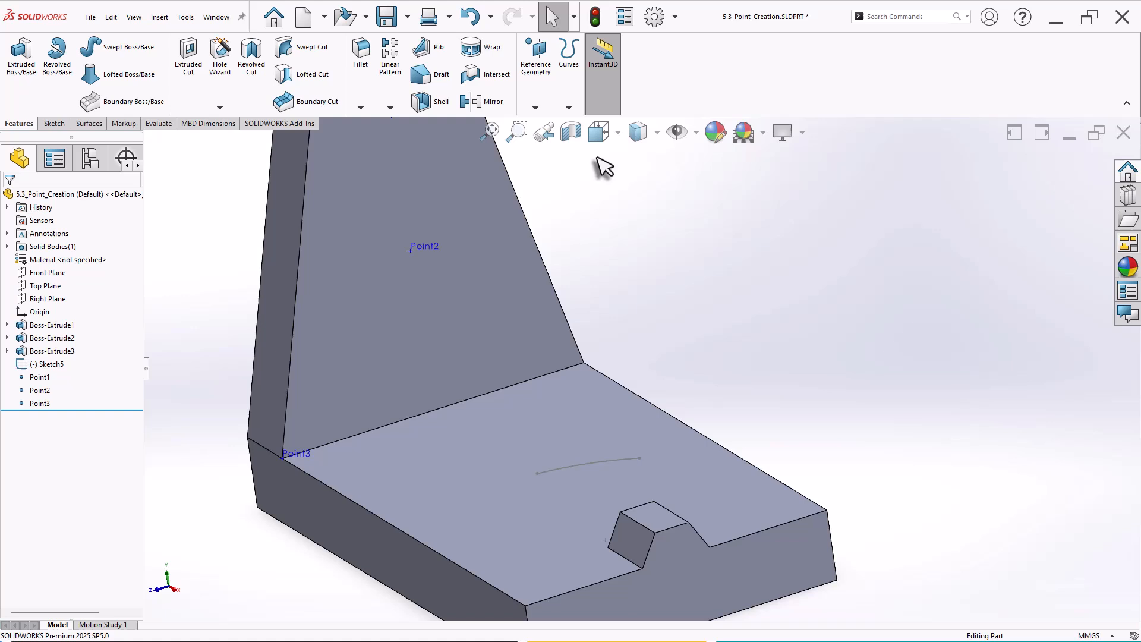
left_click(535, 108)
left_click(555, 162)
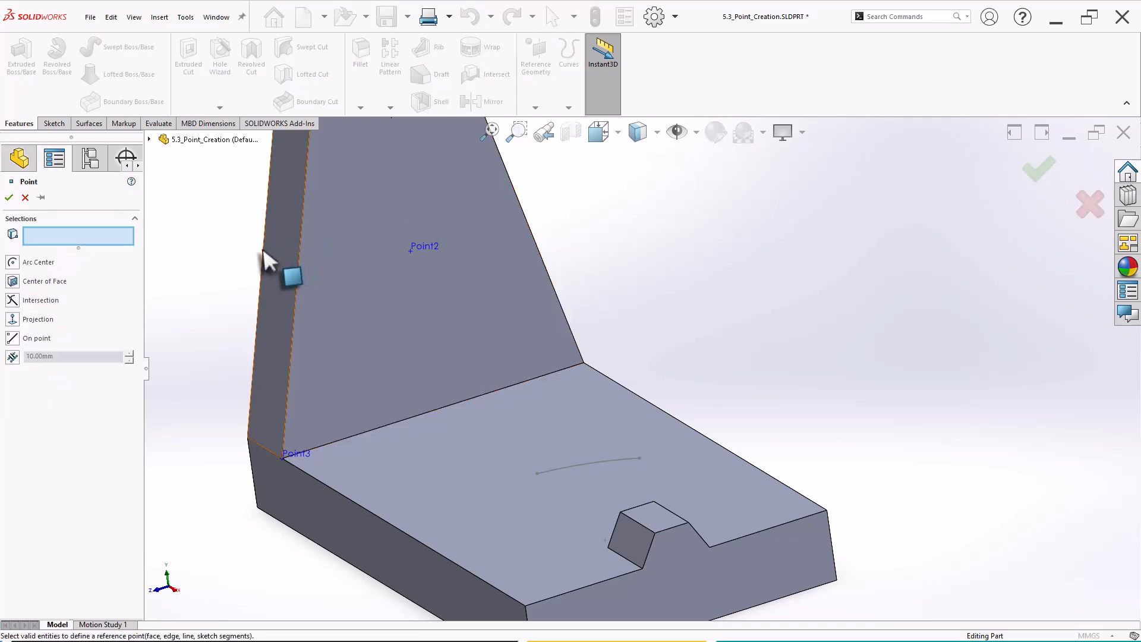
left_click(23, 324)
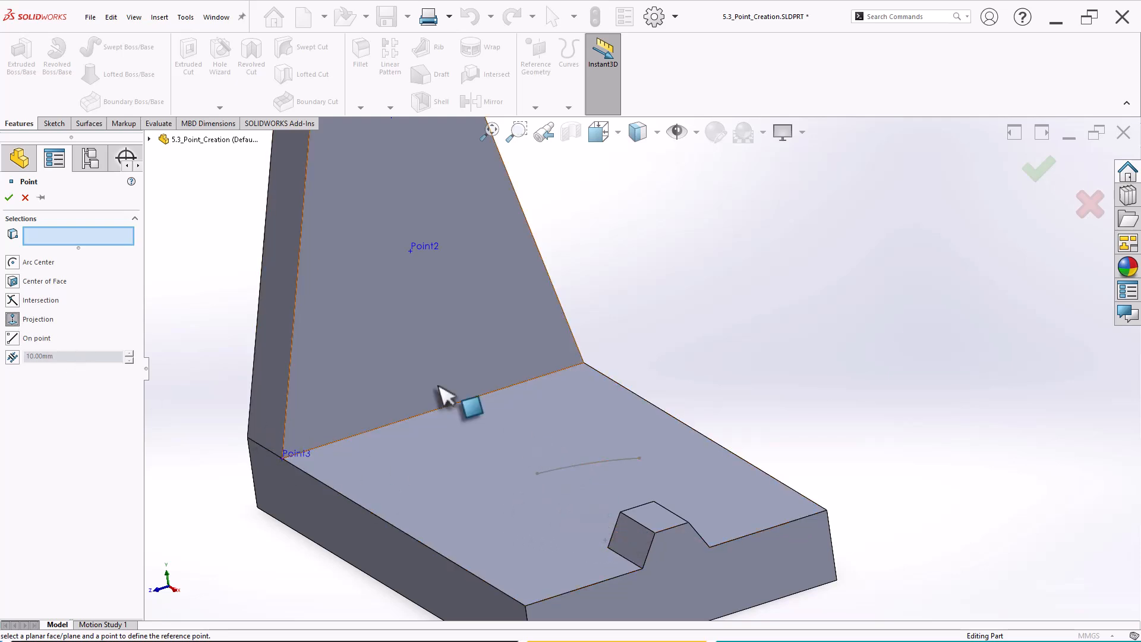
left_click(410, 364)
middle_click_drag(641, 364, 713, 387)
scroll(832, 535, "down", 5)
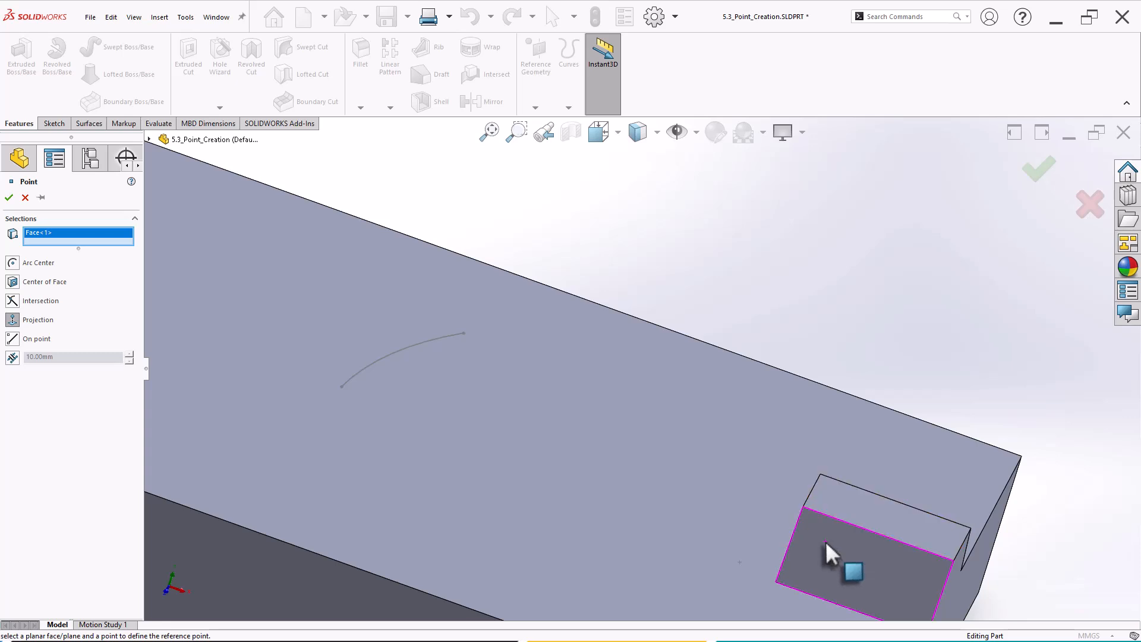
middle_click_drag(826, 541, 804, 517)
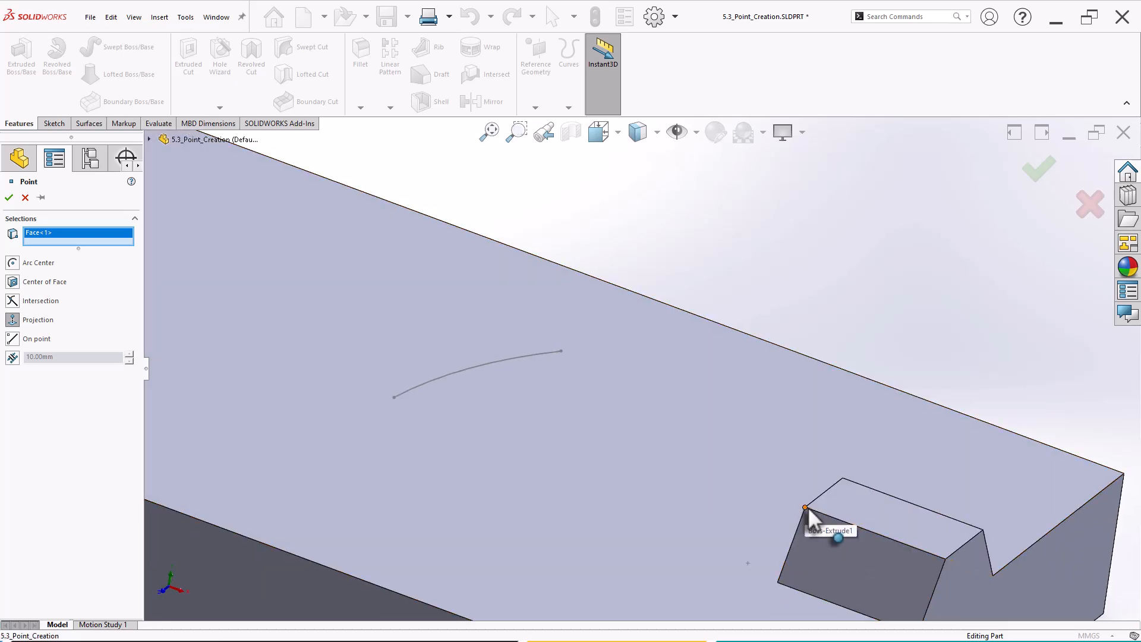
scroll(722, 436, "down", 3)
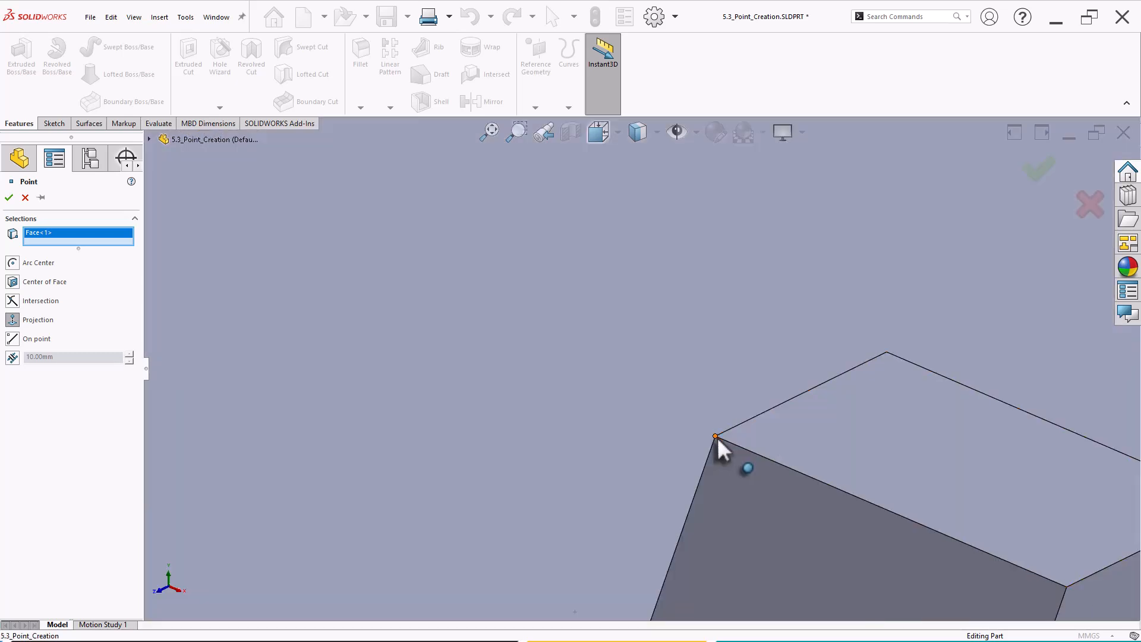
left_click(717, 437)
scroll(717, 437, "up", 3)
scroll(717, 437, "up", 5)
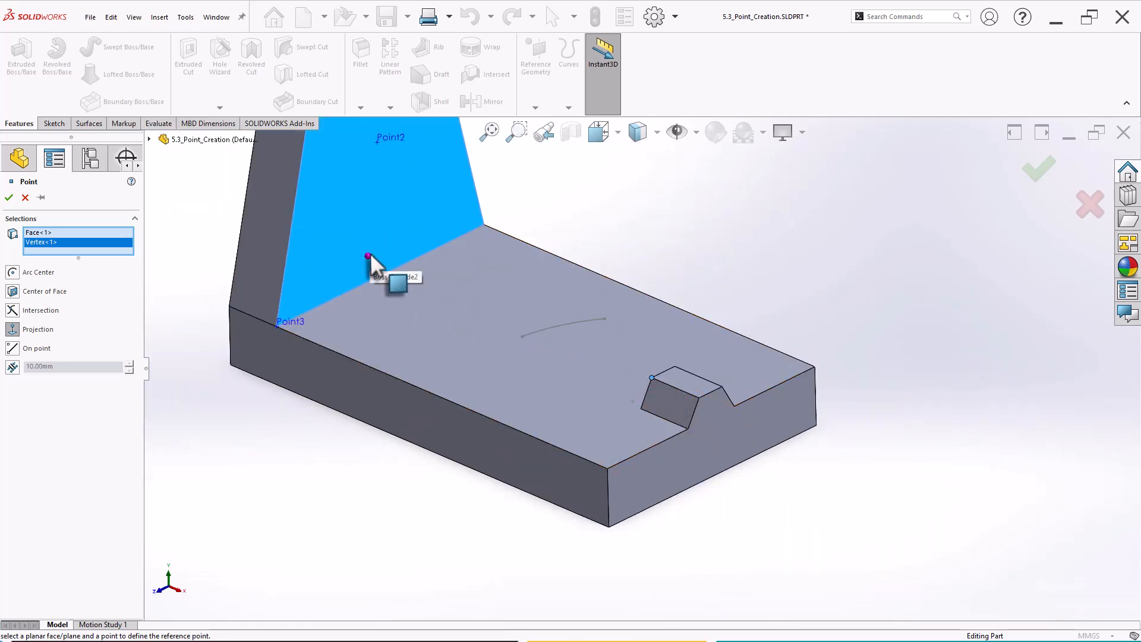
left_click(1040, 172)
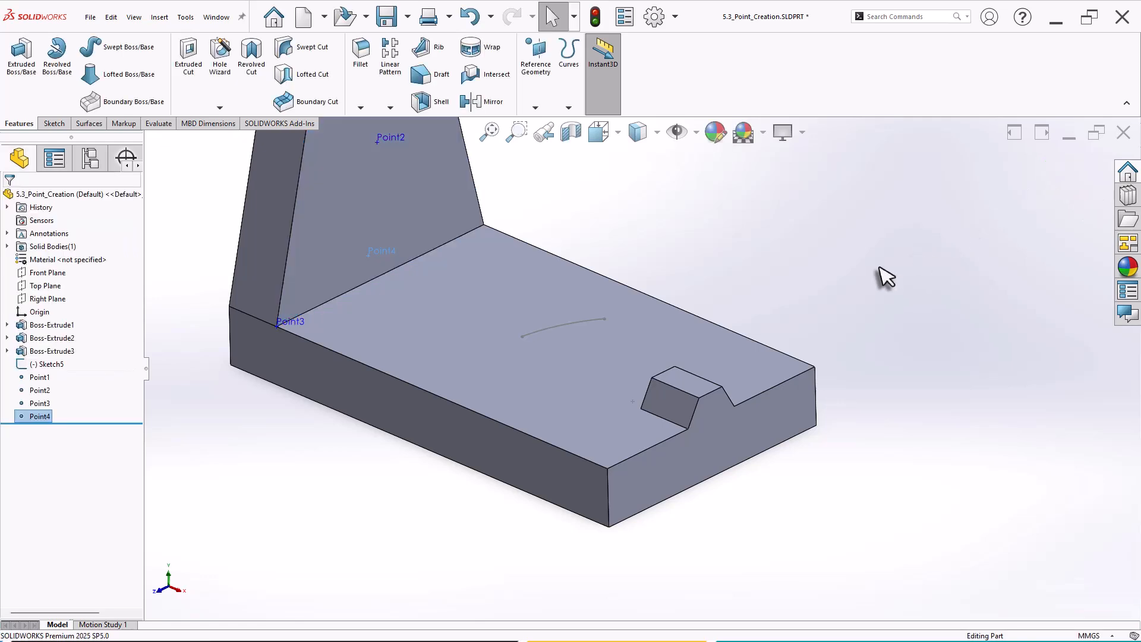
Set the hexagon side length in the small boss's profile sketch to 10 mm.
scroll(751, 326, "down", 3)
scroll(749, 319, "up", 3)
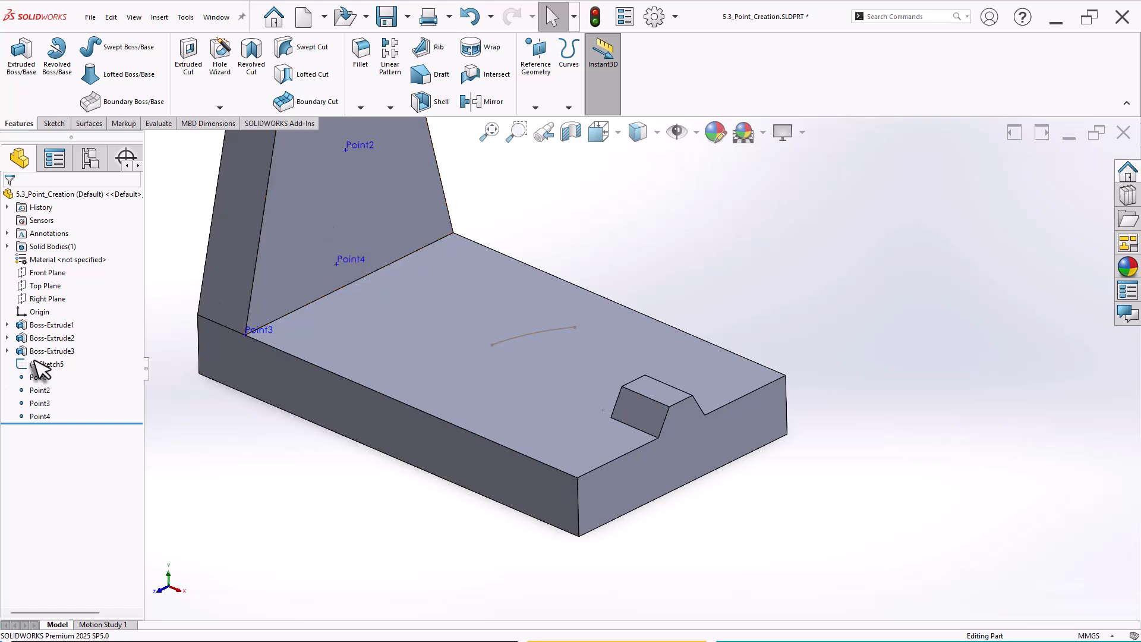
left_click(7, 351)
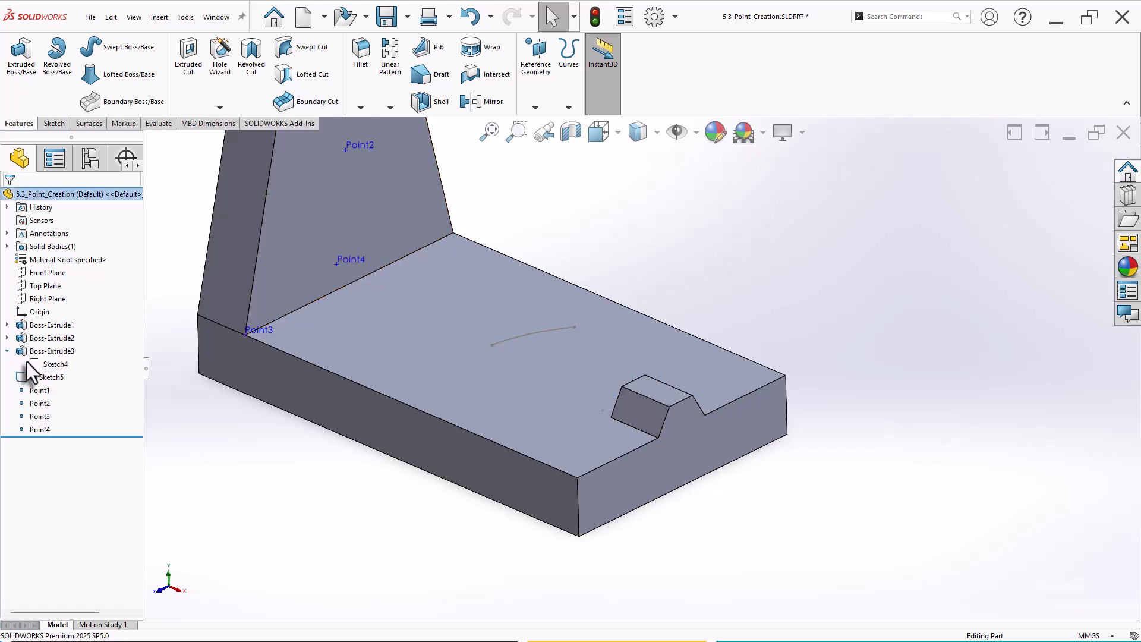
left_click(51, 364)
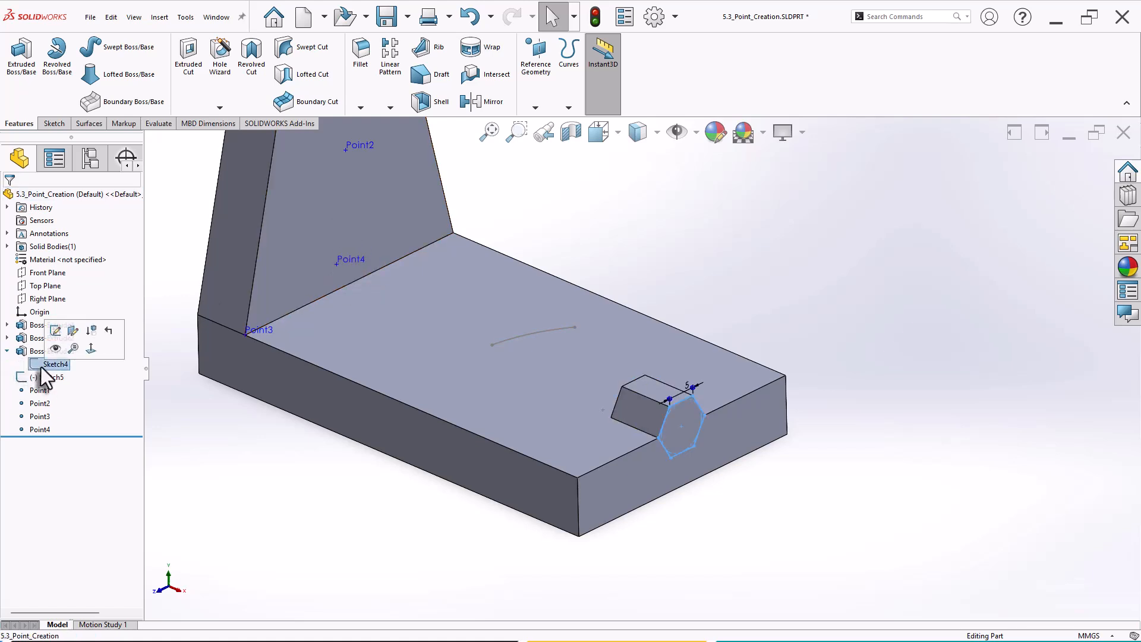
left_click(687, 393)
type("10")
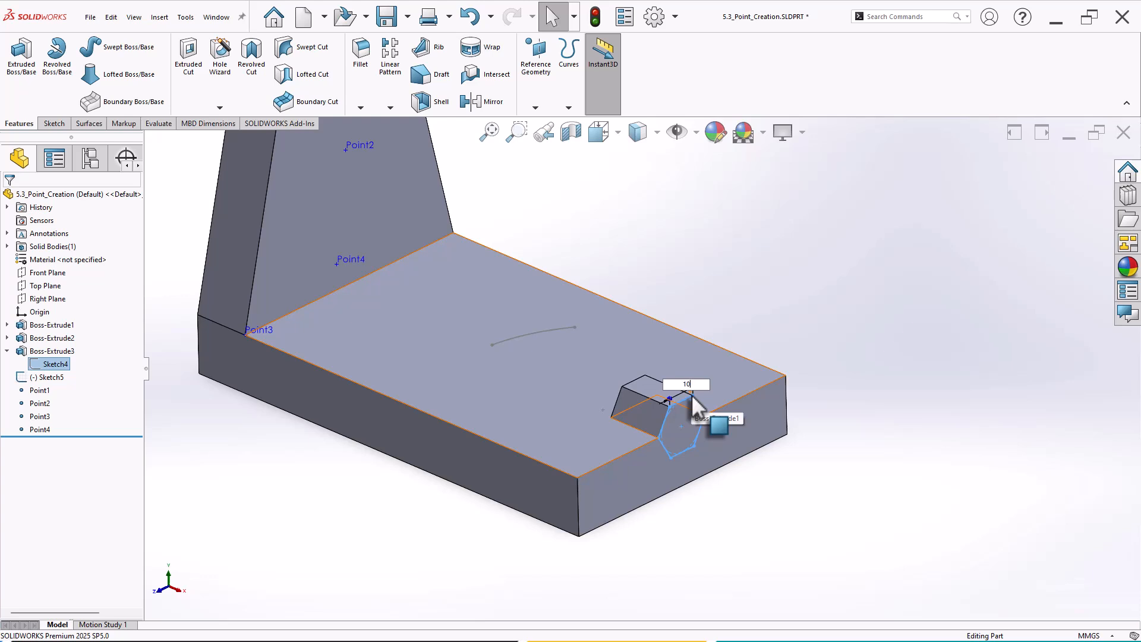
key("Return")
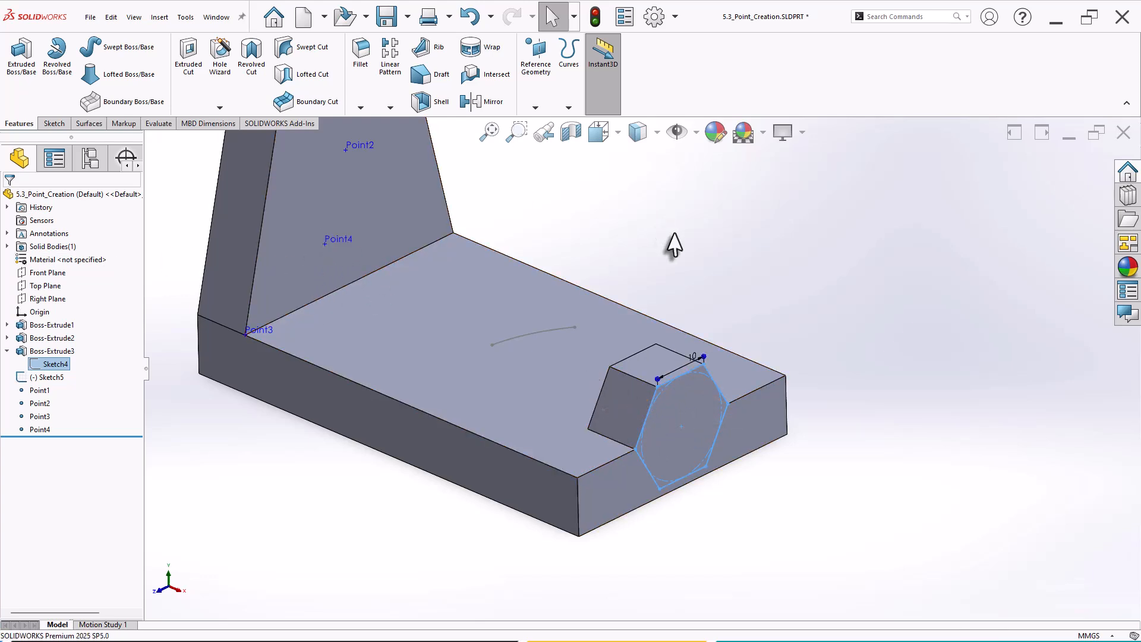
scroll(678, 244, "up", 3)
left_click(716, 256)
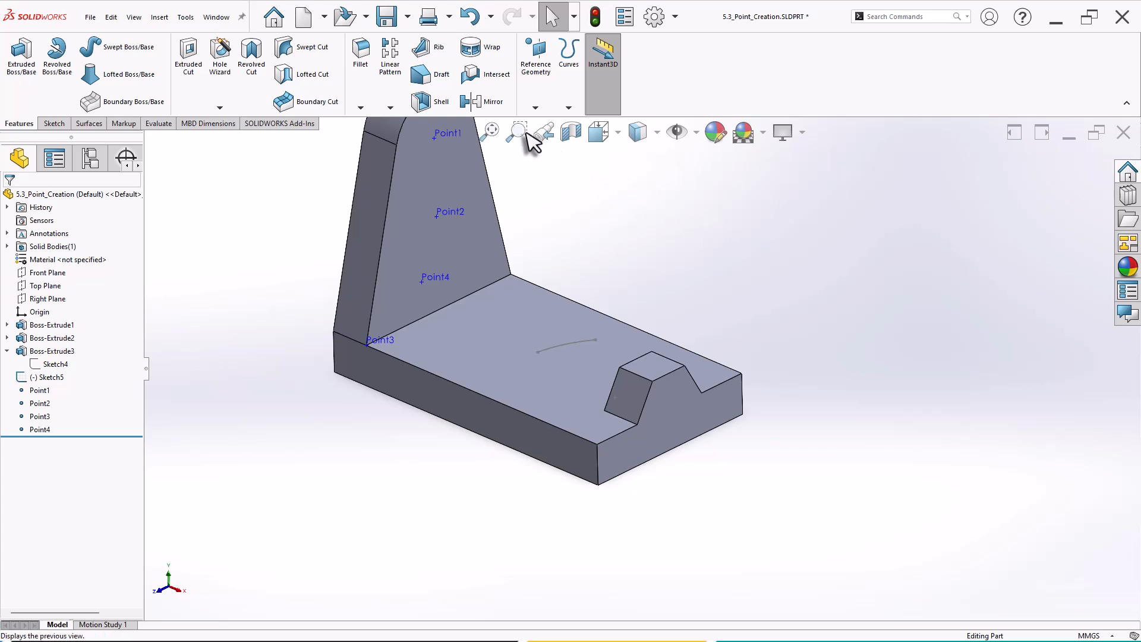
Create a reference point using On point at the sketched arc's end point nearest the small boss.
scroll(538, 122, "down", 3)
left_click(535, 108)
left_click(556, 166)
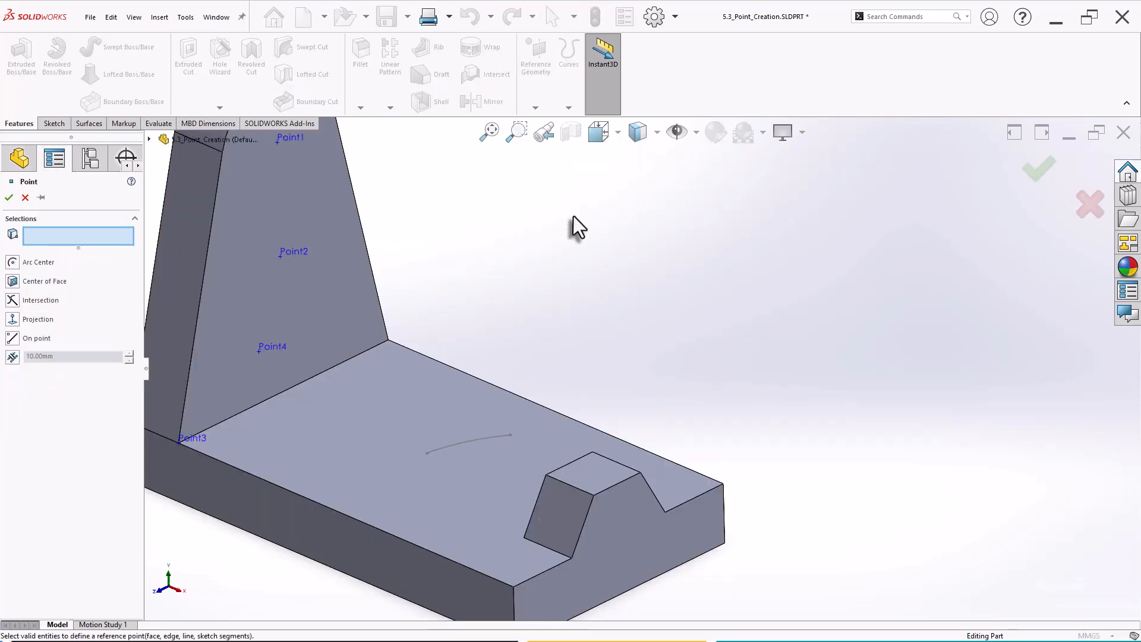
key("z")
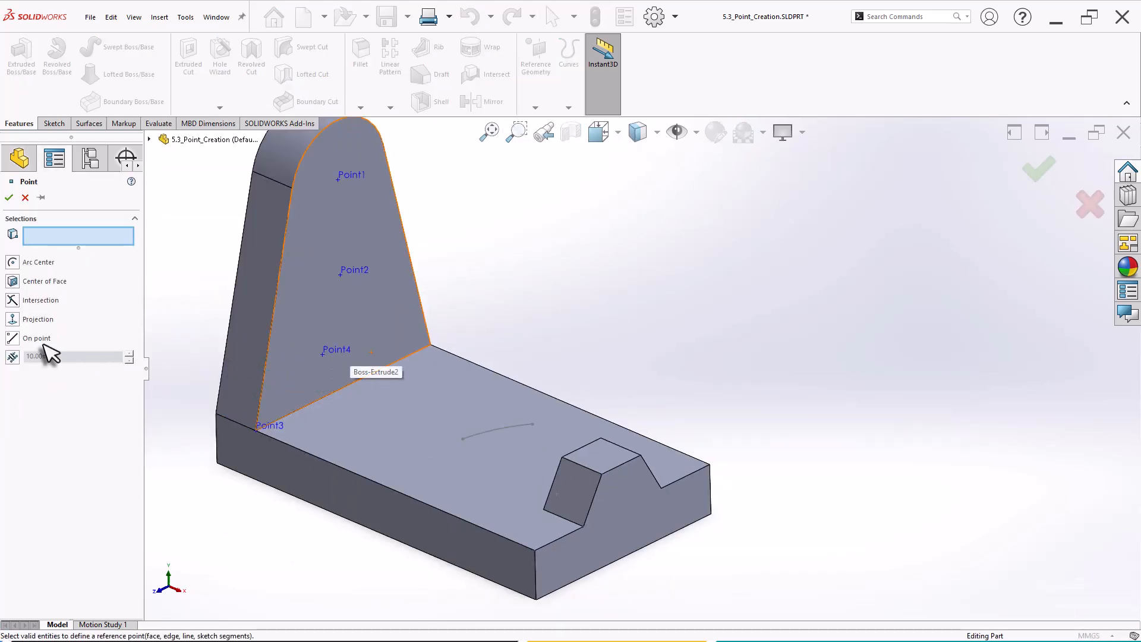
left_click(12, 339)
scroll(542, 369, "down", 2)
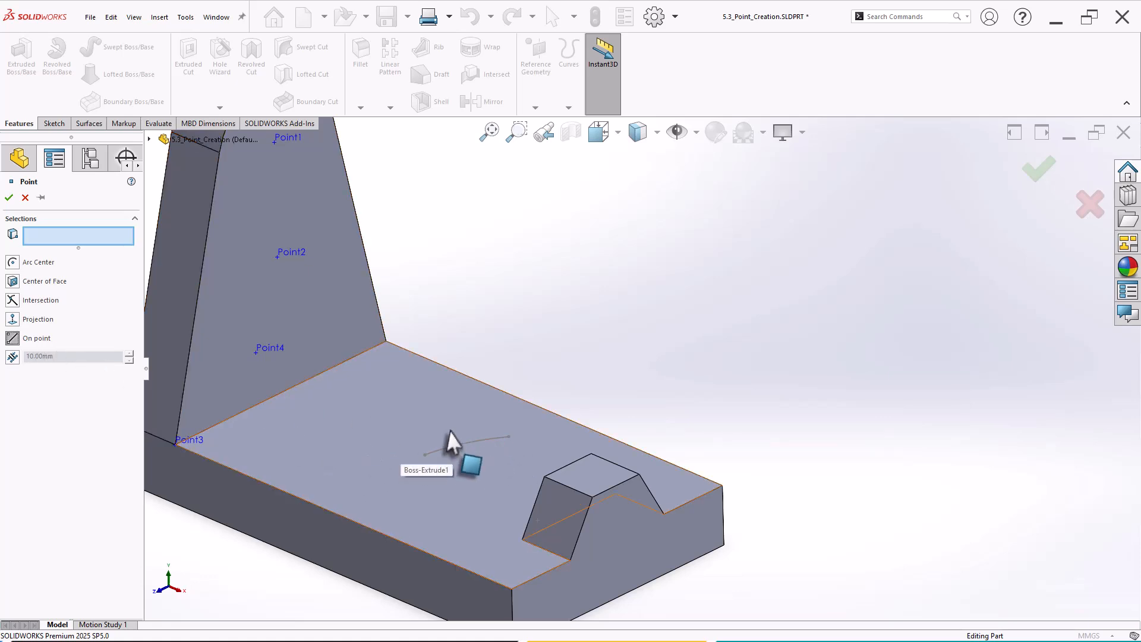
left_click(508, 436)
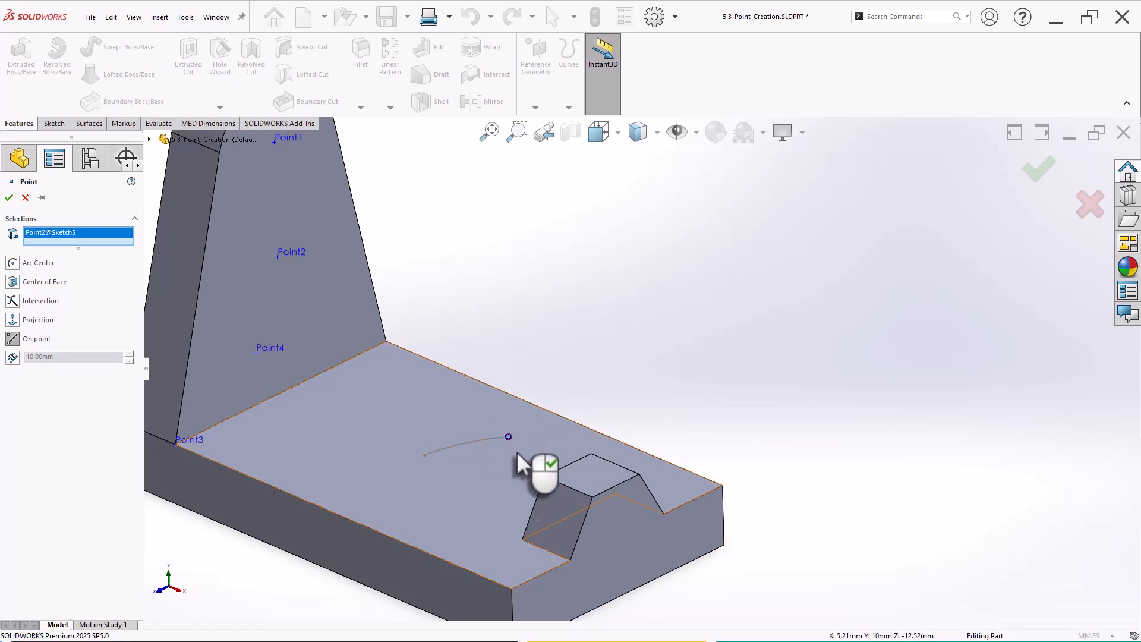
right_click(522, 439)
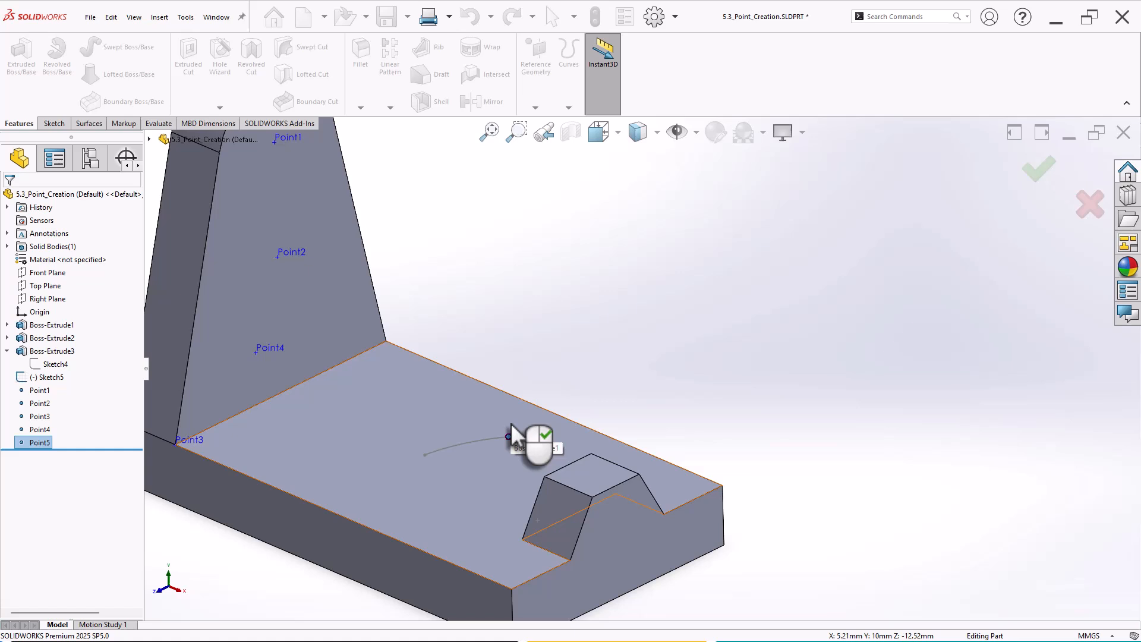
left_click(599, 347)
Edit the arc sketch on the base plate and move the arc's referenced end point to about X 19.53, Y 11.84 mm.
middle_click_drag(600, 346, 599, 383)
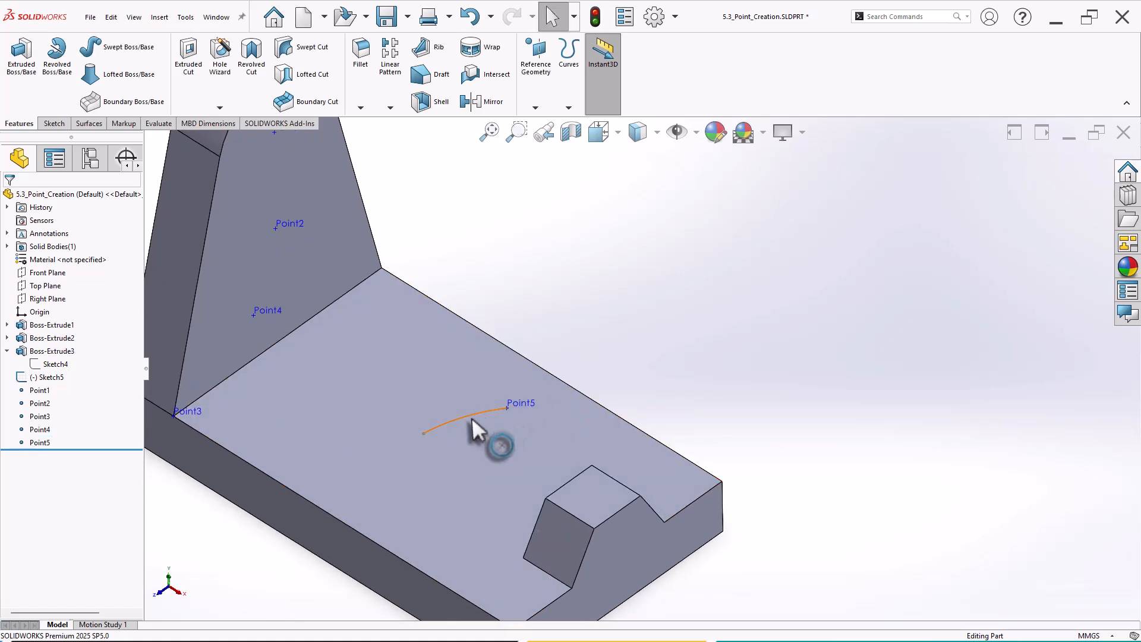
left_click(52, 376)
left_click(83, 339)
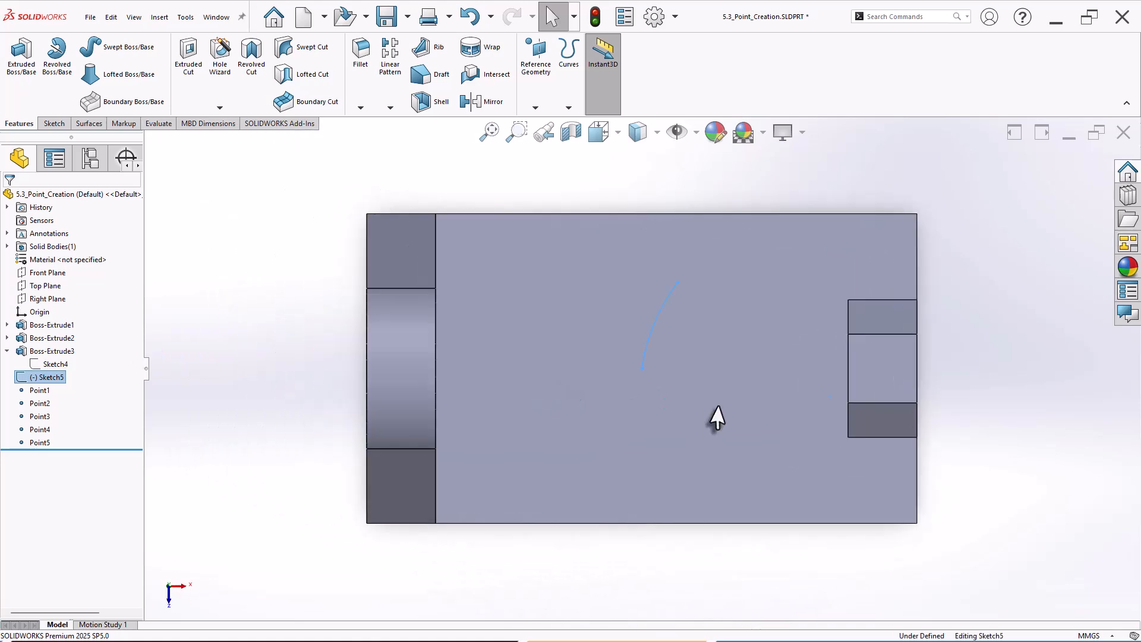
mouse_move(678, 281)
left_mouse_down()
mouse_move(723, 307)
mouse_move(771, 304)
mouse_move(778, 288)
left_mouse_up()
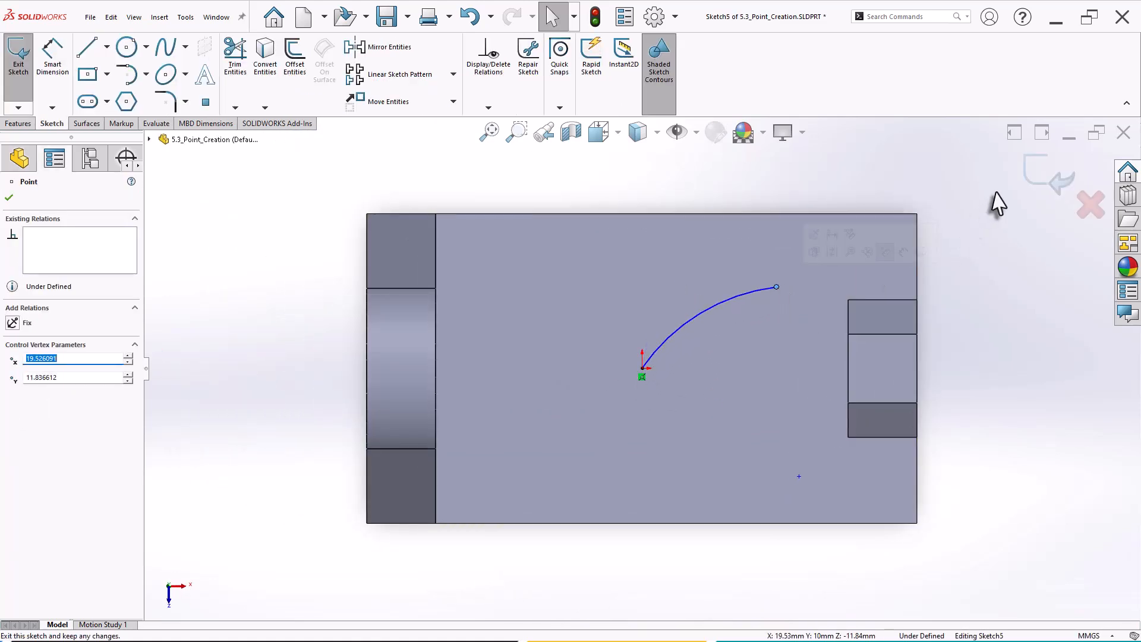
left_click(1045, 173)
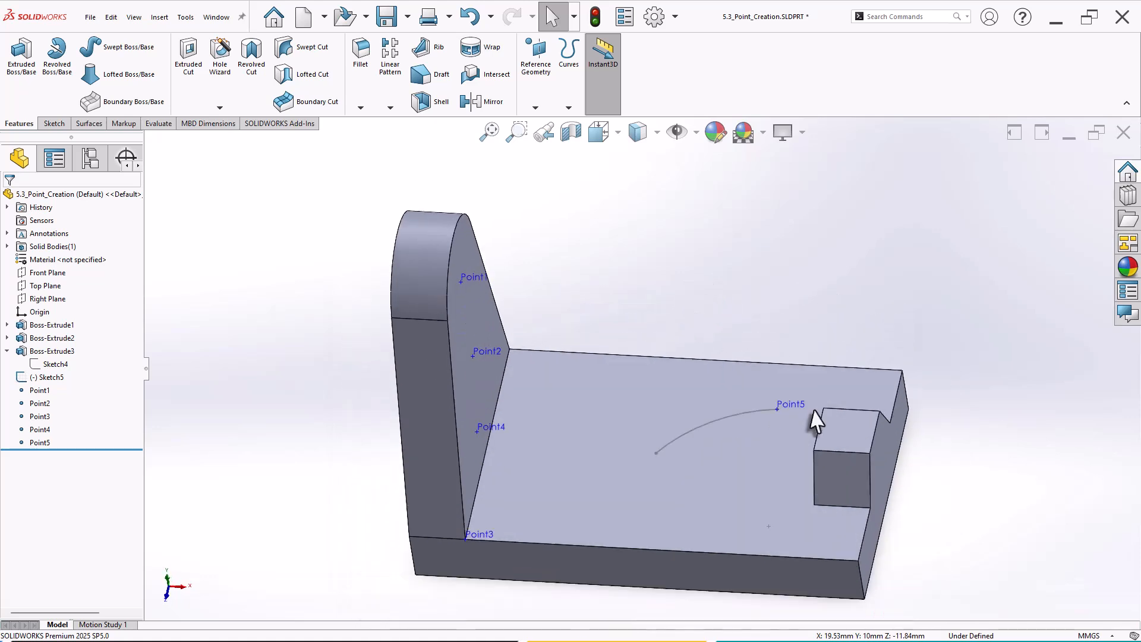
middle_click_drag(789, 443, 749, 405)
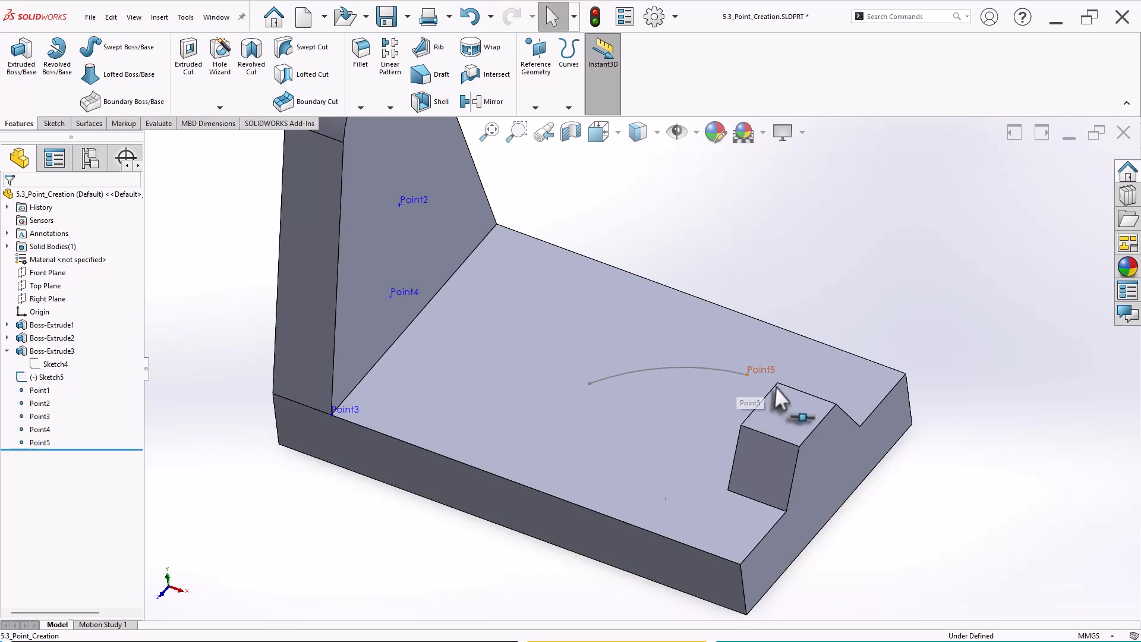
key("f")
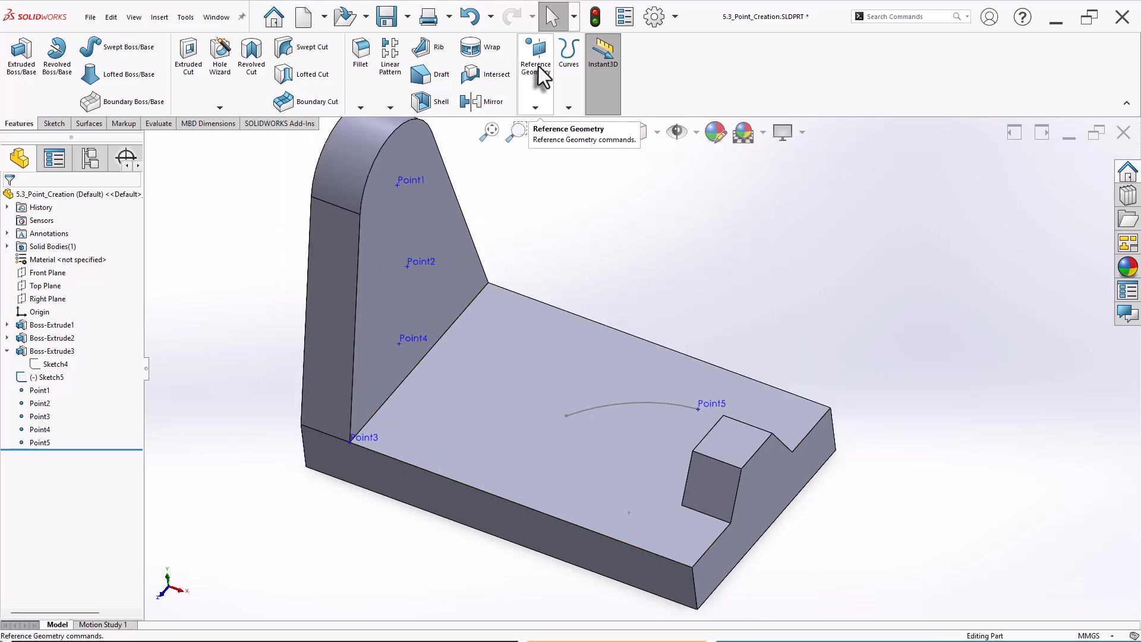
Set up three reference points along the base plate's long front upper edge, trying Distance at 10 mm and Percentage at 10%.
left_click(540, 68)
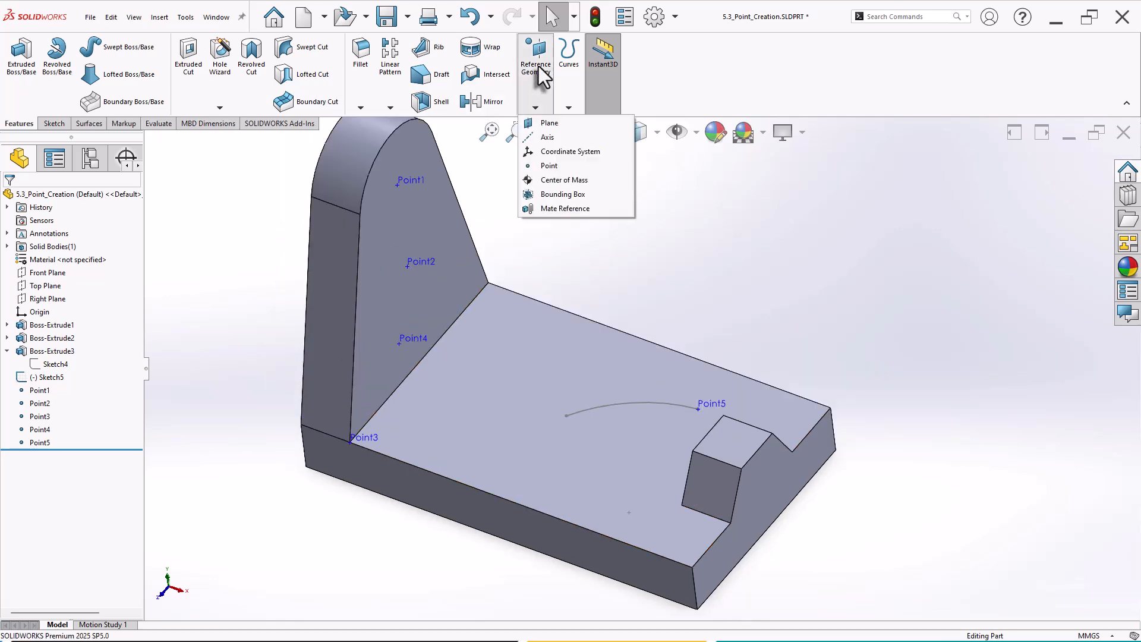
left_click(549, 166)
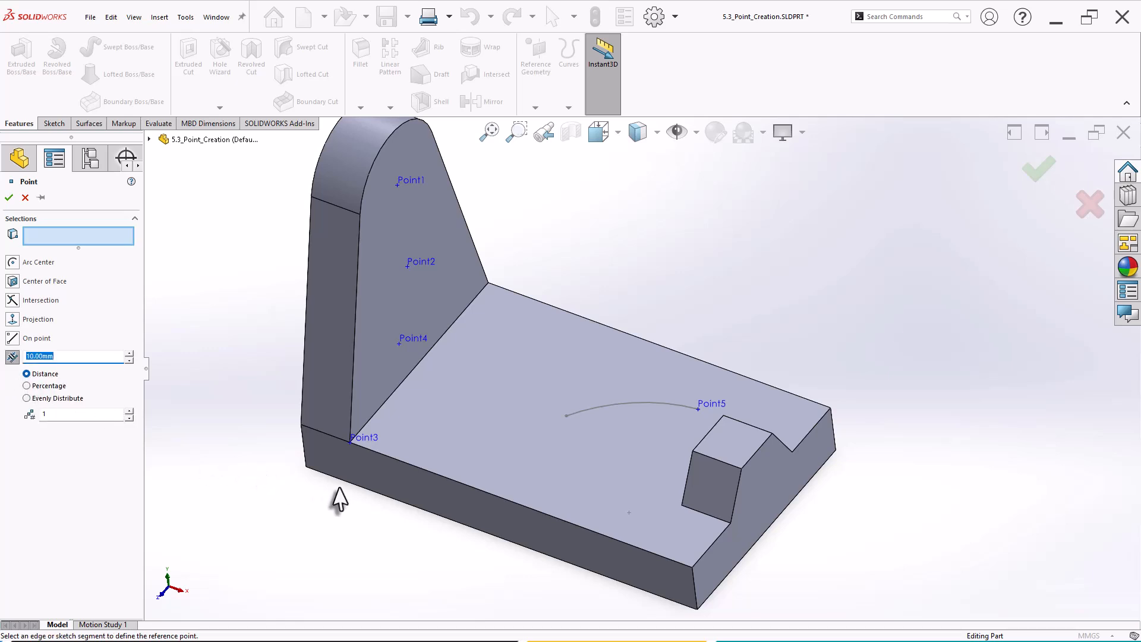
left_click(574, 525)
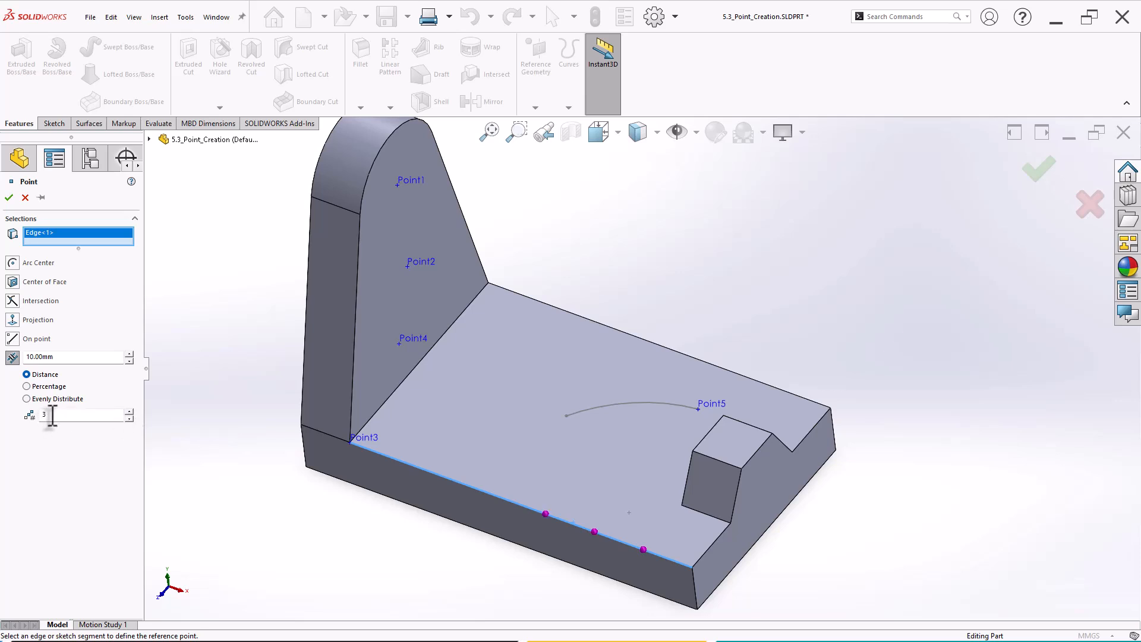
left_click_drag(39, 416, 97, 416)
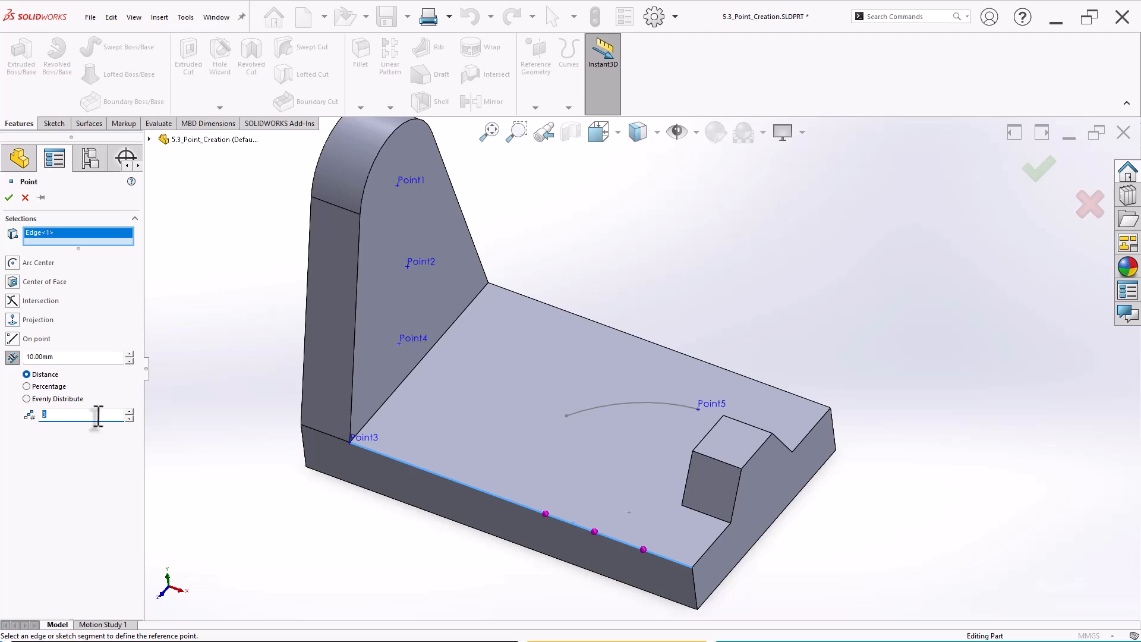
left_click(26, 387)
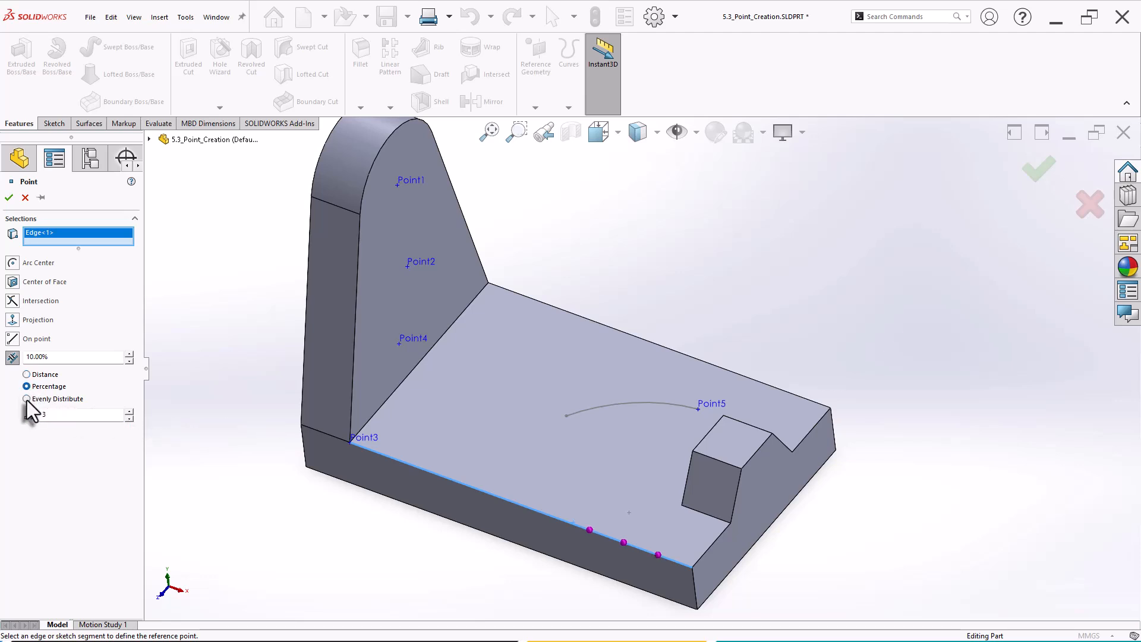
Create six reference points along the selected base plate edge using Evenly Distribute.
left_click(26, 399)
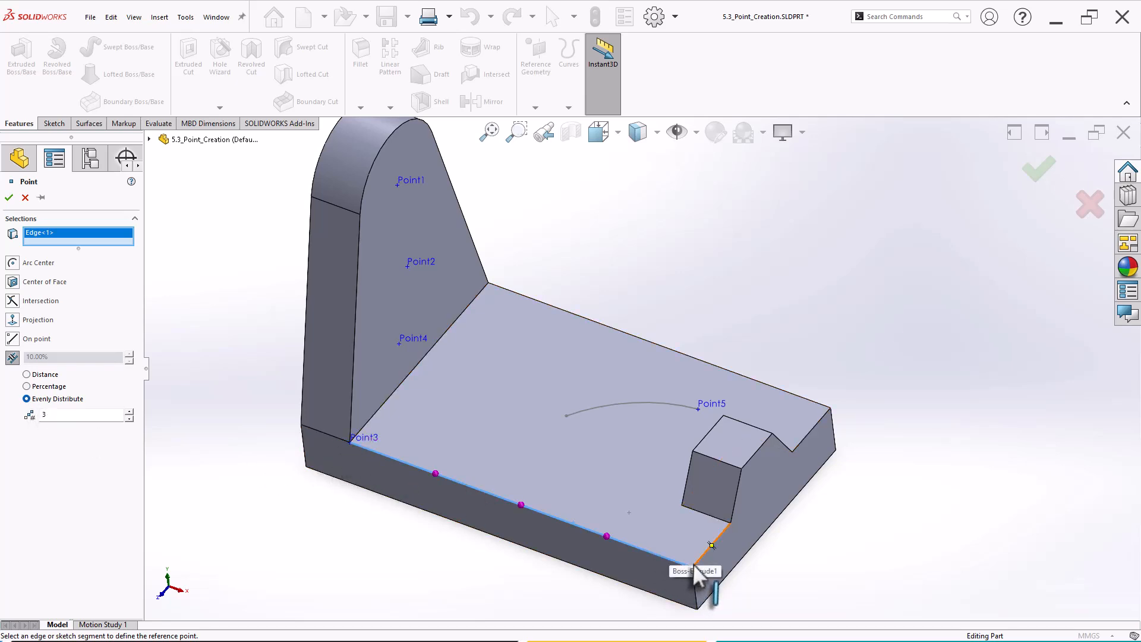
left_click(129, 411)
left_click(129, 411)
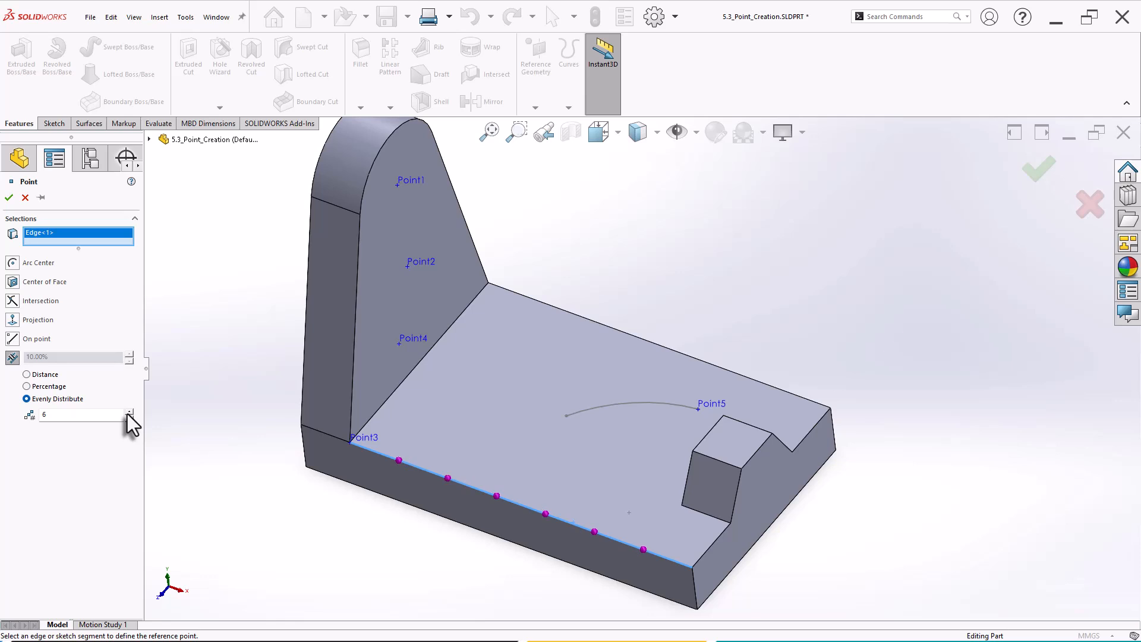
left_click(8, 197)
middle_click_drag(246, 450, 318, 453)
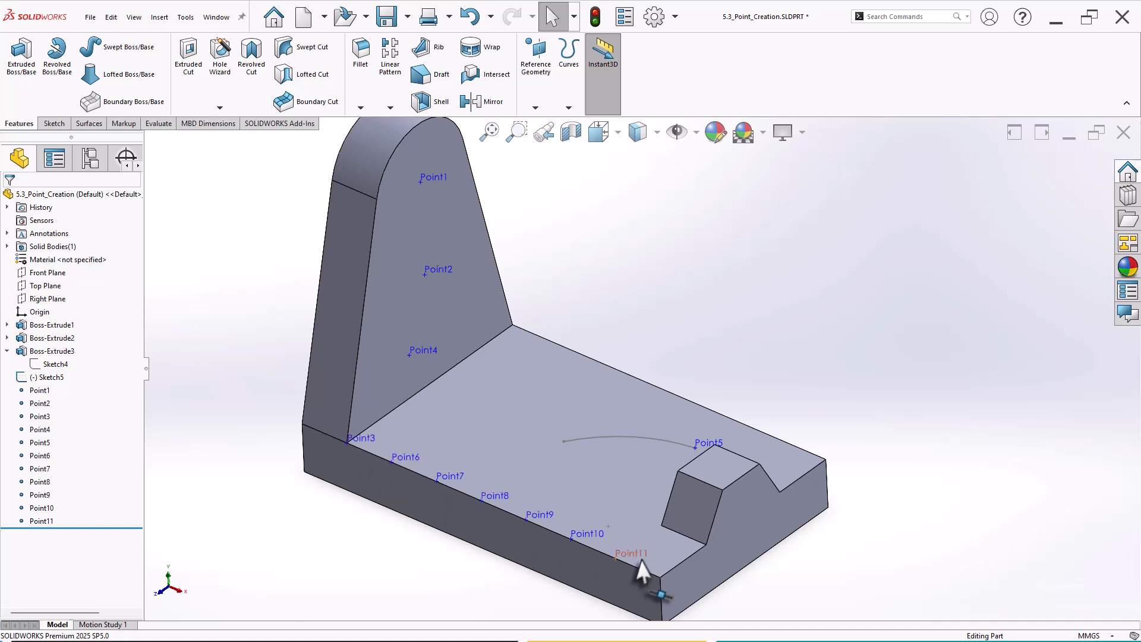
scroll(662, 386, "up", 2)
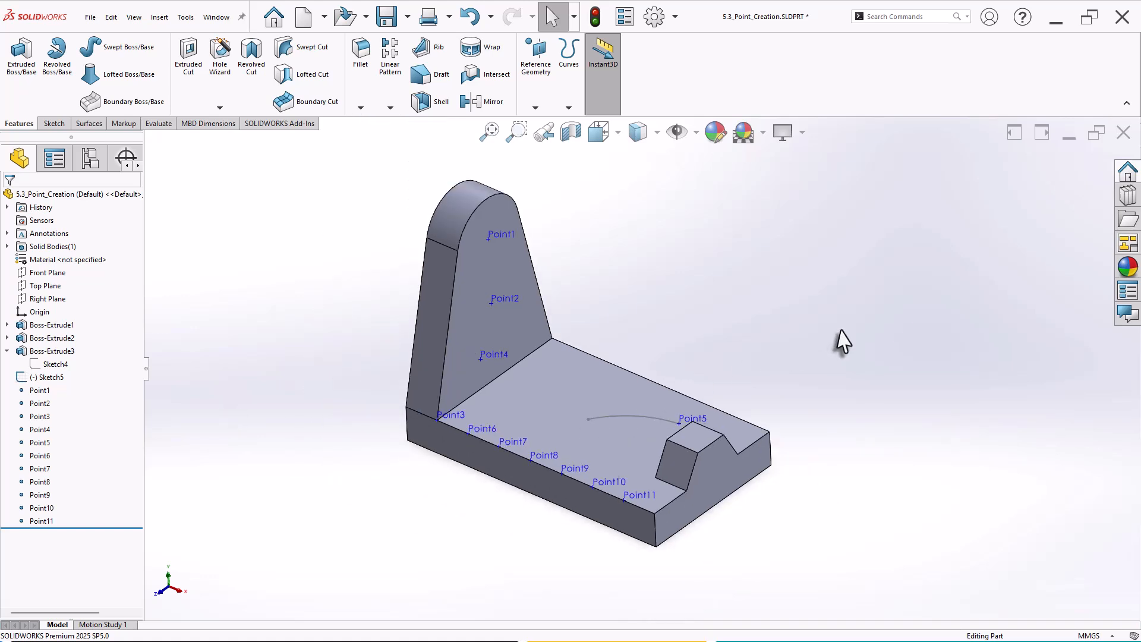
scroll(842, 331, "down", 1)
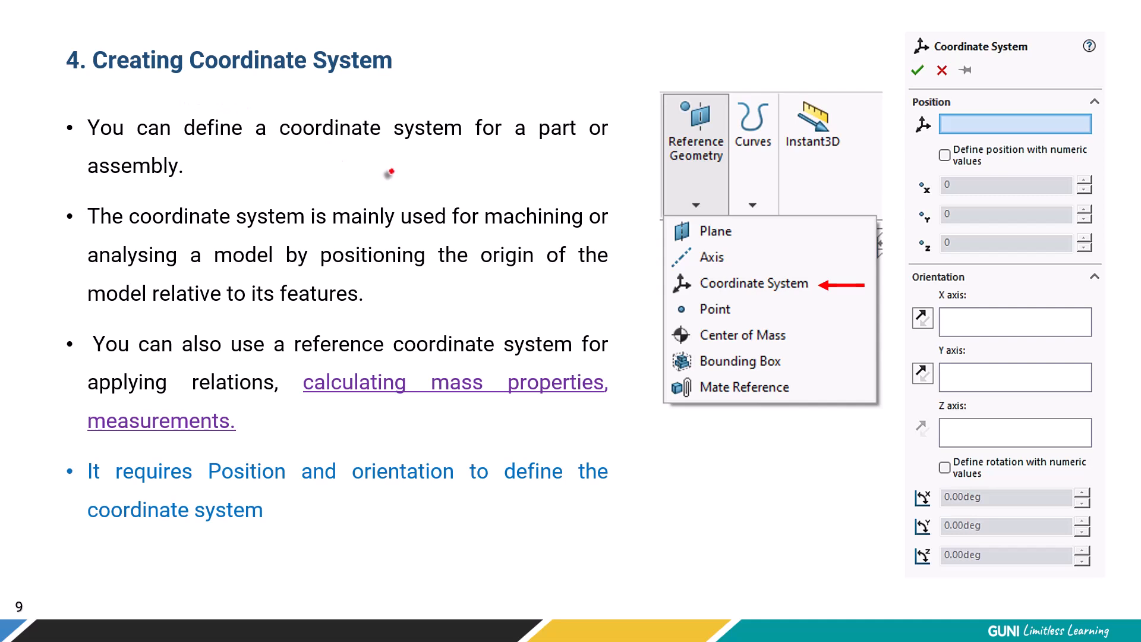
left_click_drag(487, 232, 558, 231)
left_click_drag(162, 273, 322, 274)
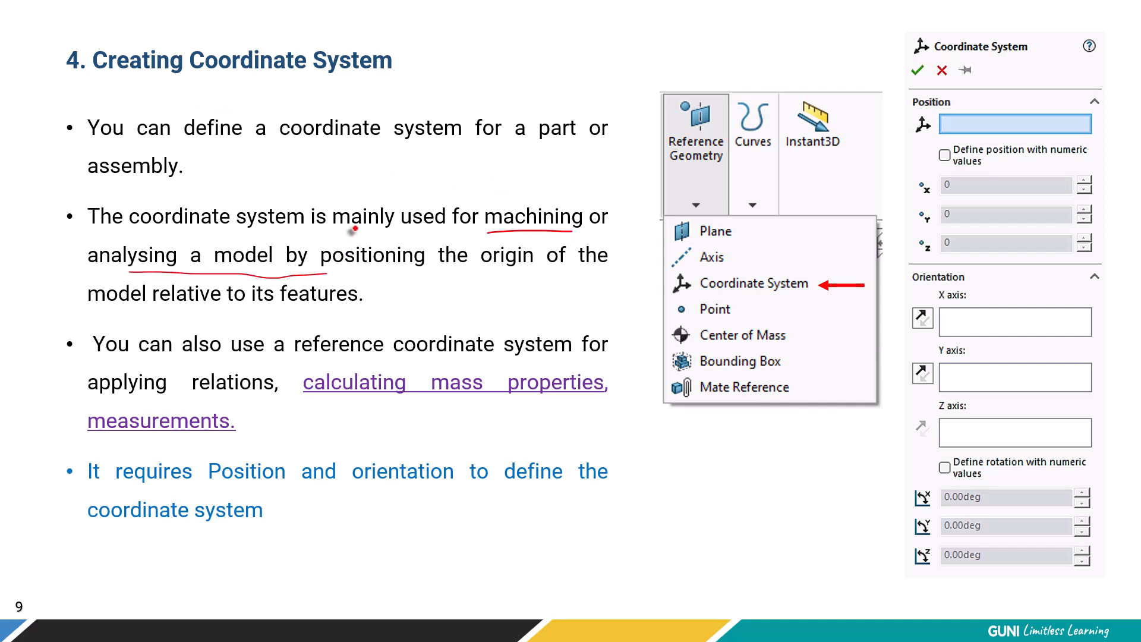
left_click_drag(451, 270, 602, 266)
left_click_drag(172, 313, 352, 308)
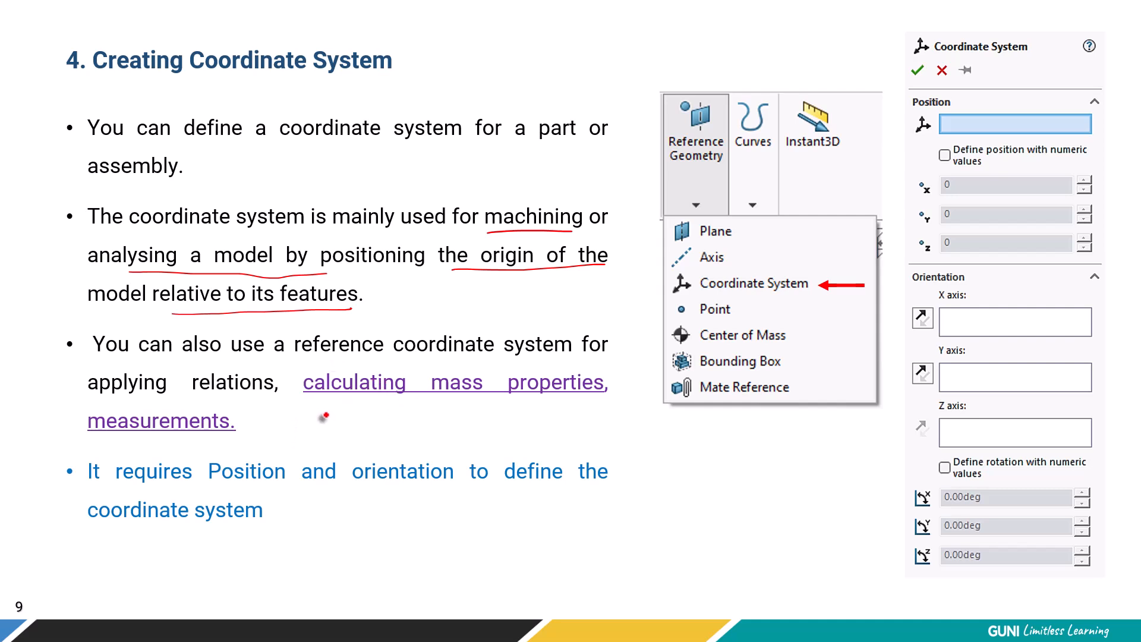
left_click_drag(700, 295, 803, 295)
key("Right")
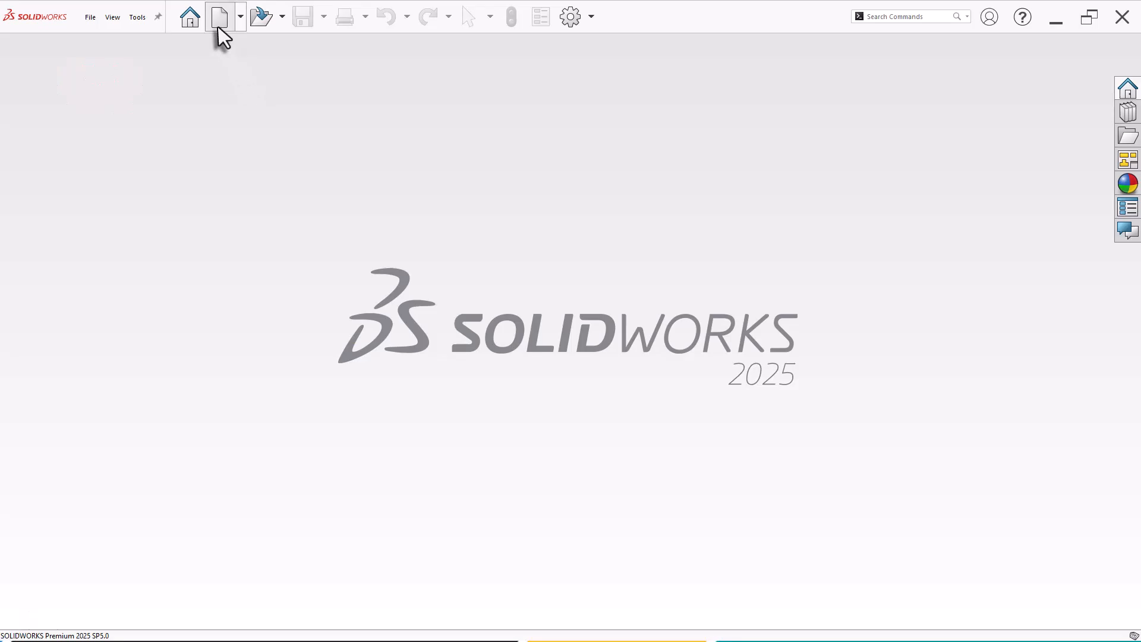
Create a new part document and set its unit system to IPS (inch, pound, second).
left_click(218, 27)
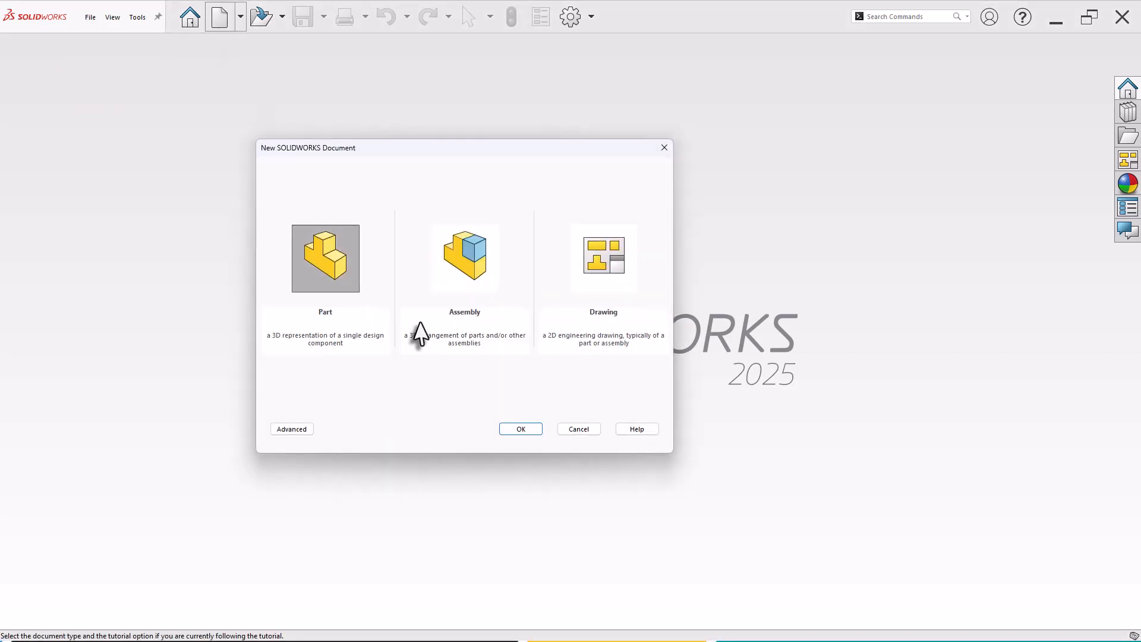
left_click(521, 429)
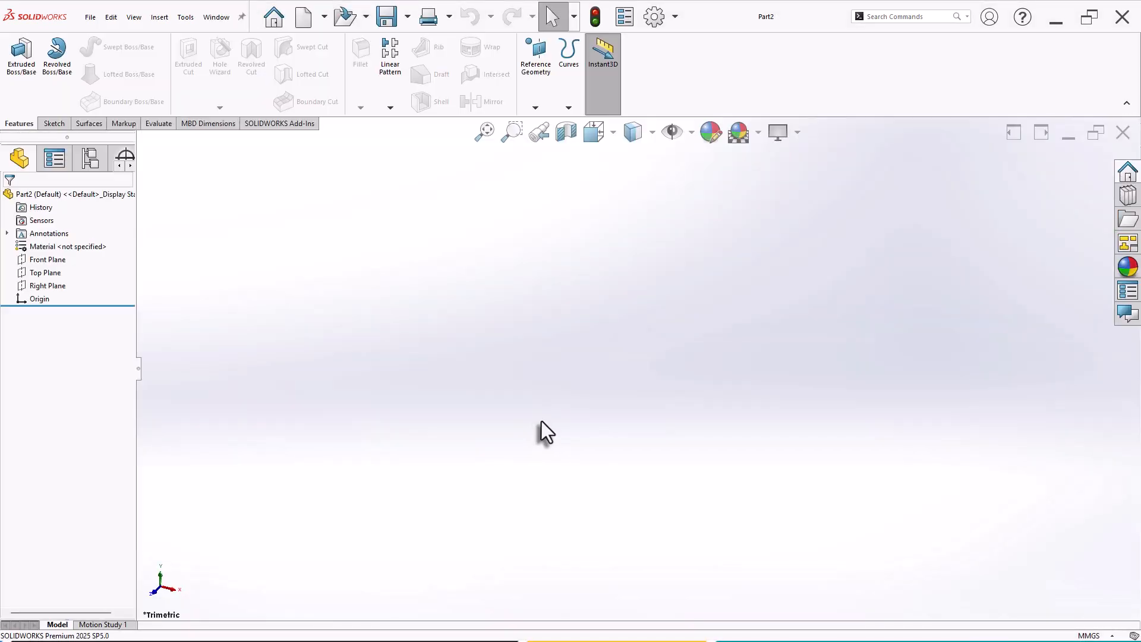
left_click(1085, 635)
left_click(1065, 601)
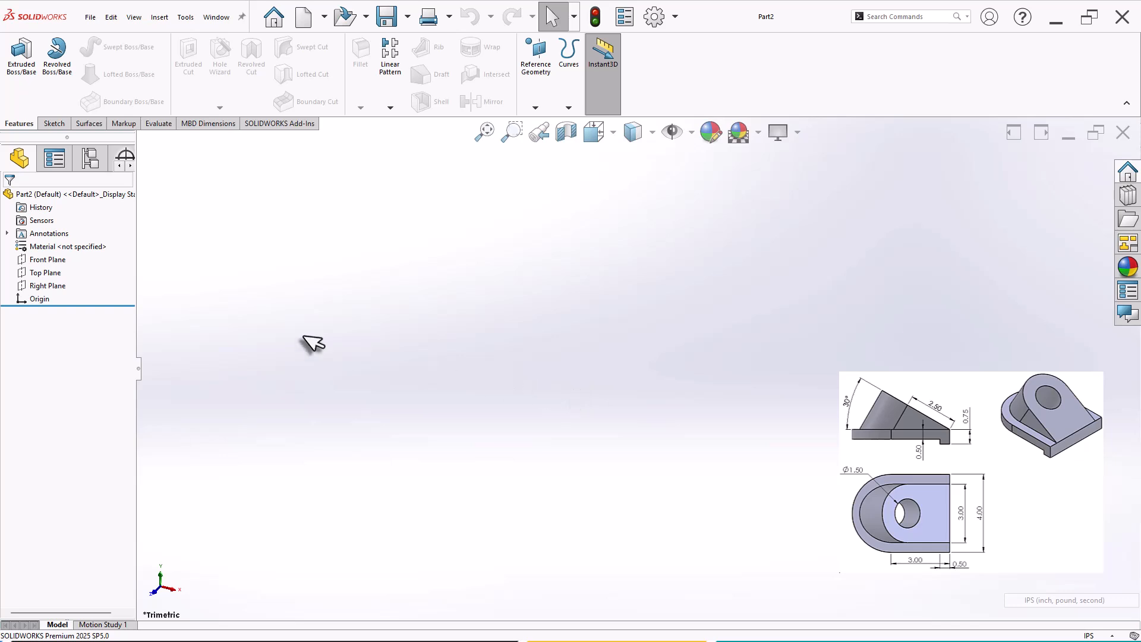
Sketch a closed L-shaped side profile on the Front Plane from the origin, about 3.8 in long and 0.7 in high, with a downward lip.
left_click(53, 259)
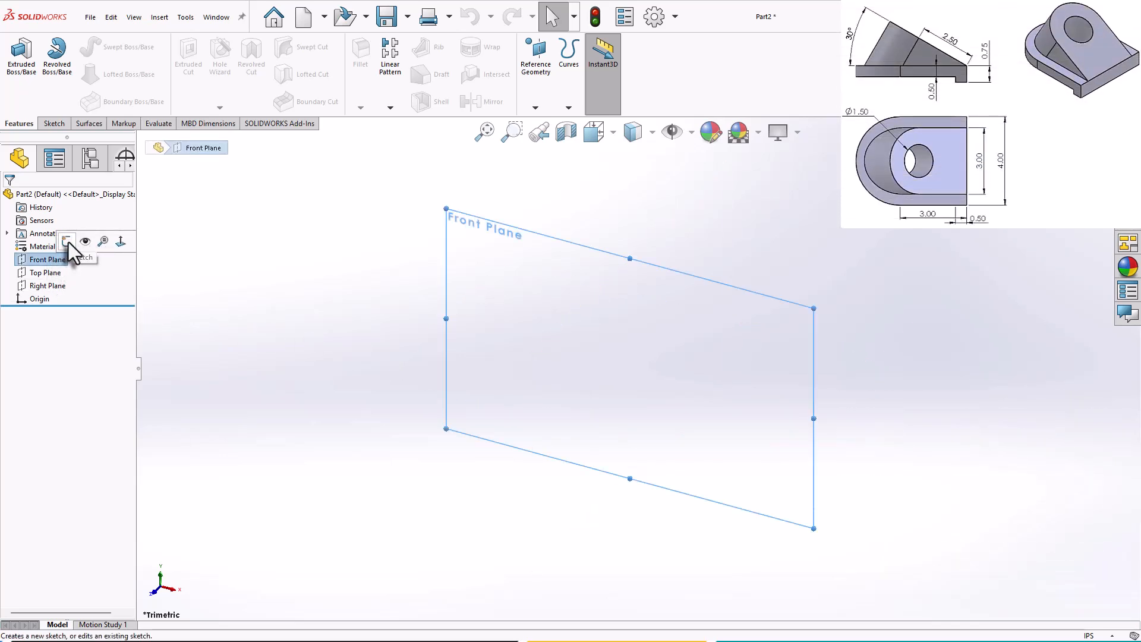
left_click(67, 240)
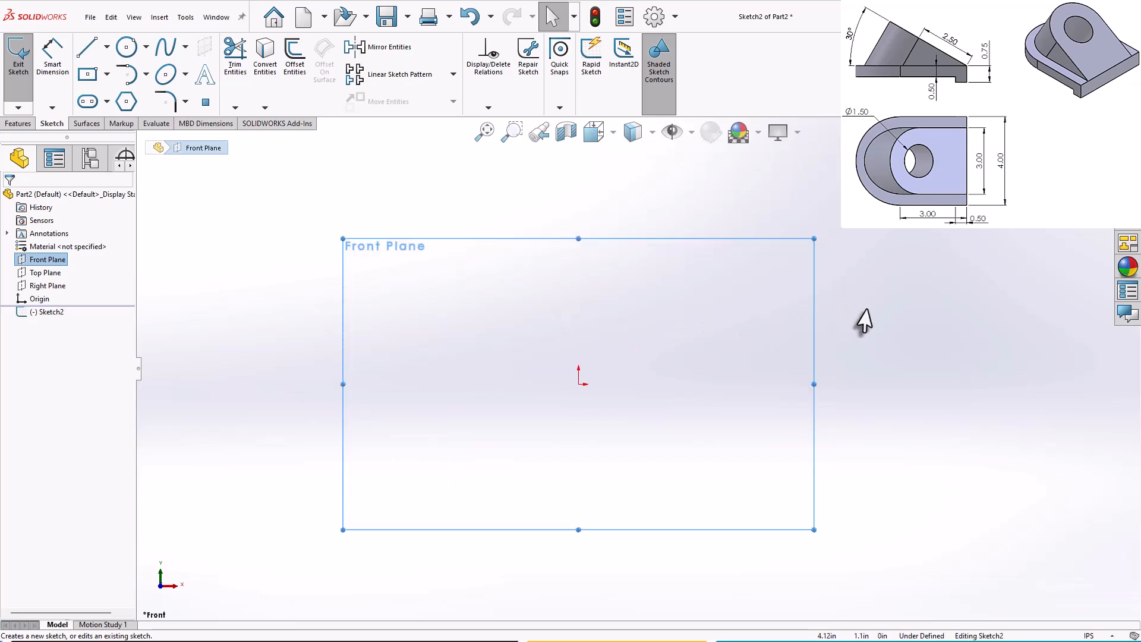
left_click(87, 47)
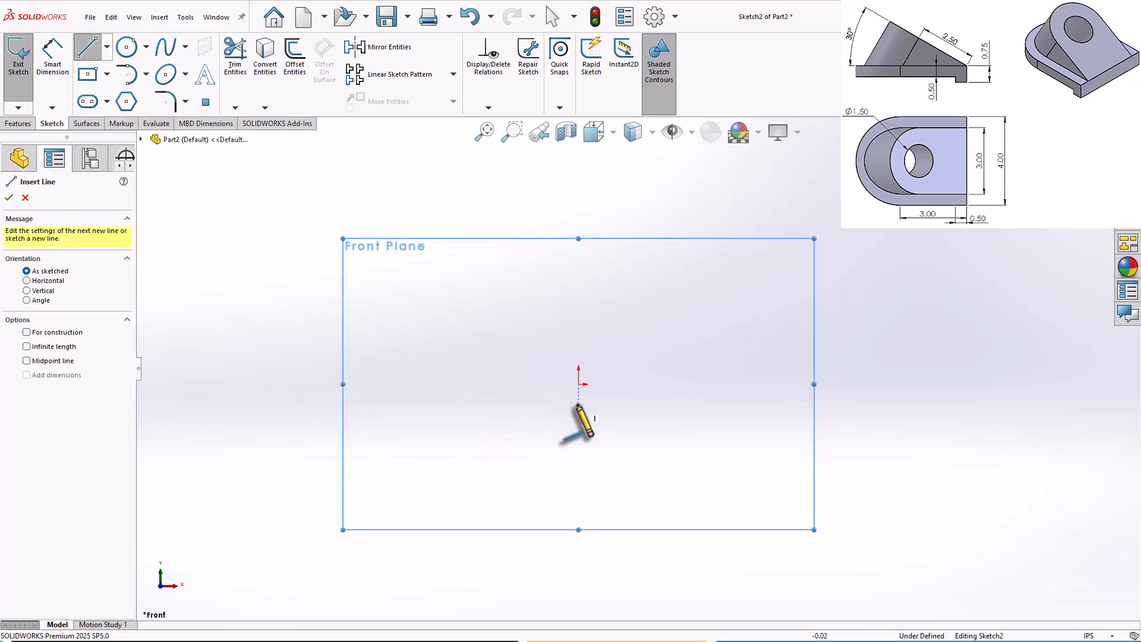
left_click(578, 384)
left_click(578, 338)
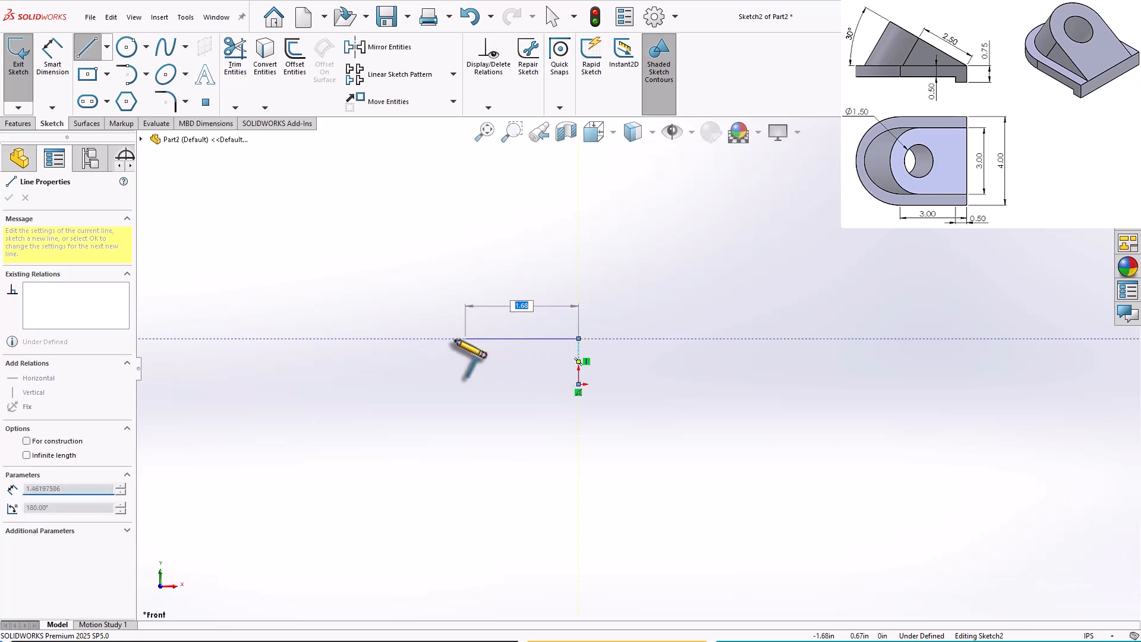
left_click(325, 338)
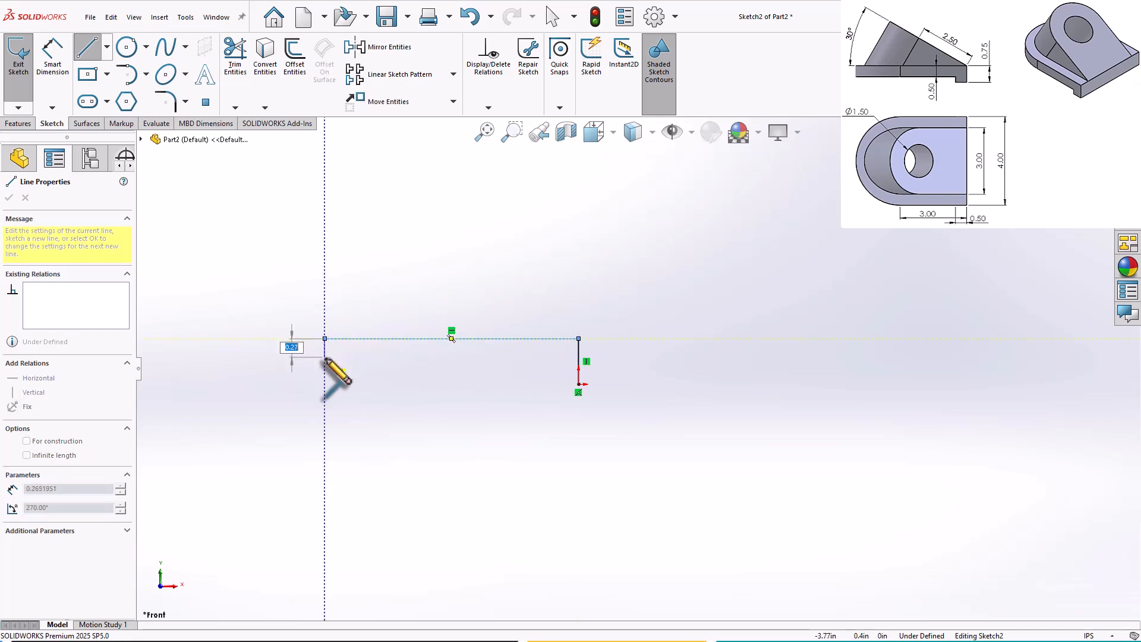
left_click(325, 361)
left_click(555, 361)
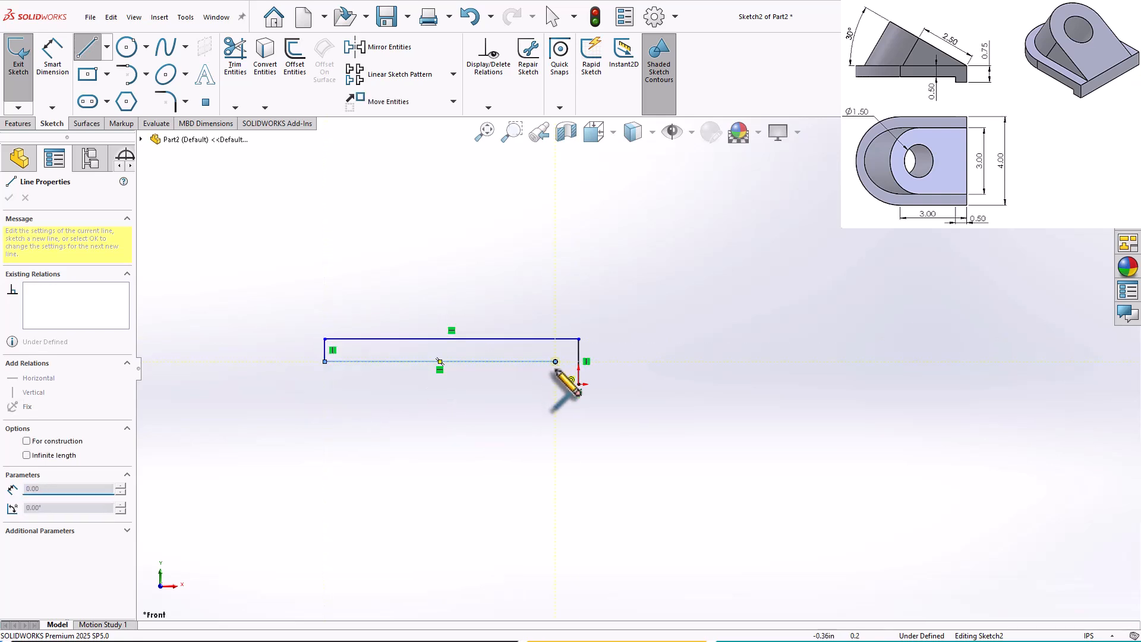
left_click(555, 384)
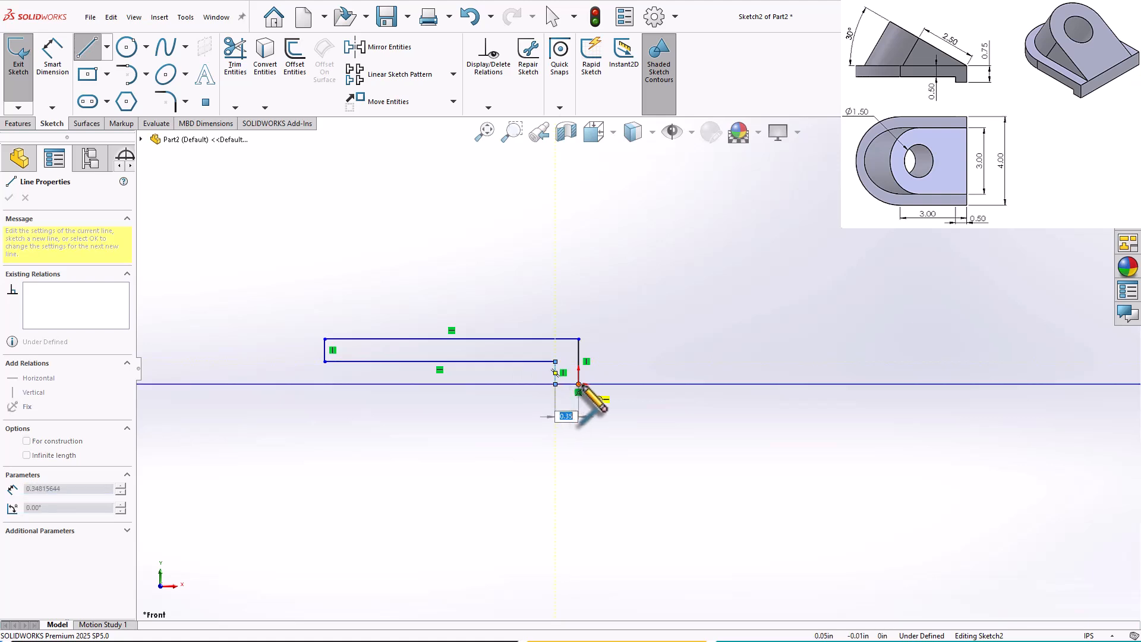
left_click(578, 384)
scroll(579, 287, "down", 2)
right_click(573, 289)
left_click(586, 299)
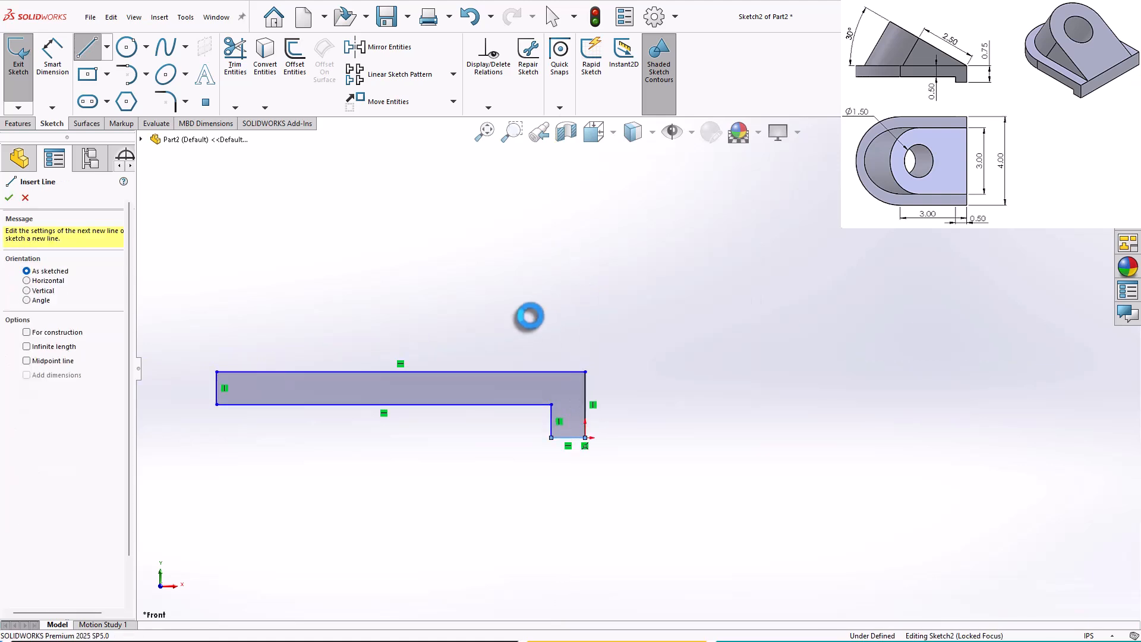
Dimension the profile's lip width at 0.5 in and the overall height of its vertical edge at the origin at 0.75 in.
right_click_drag(527, 315, 446, 242)
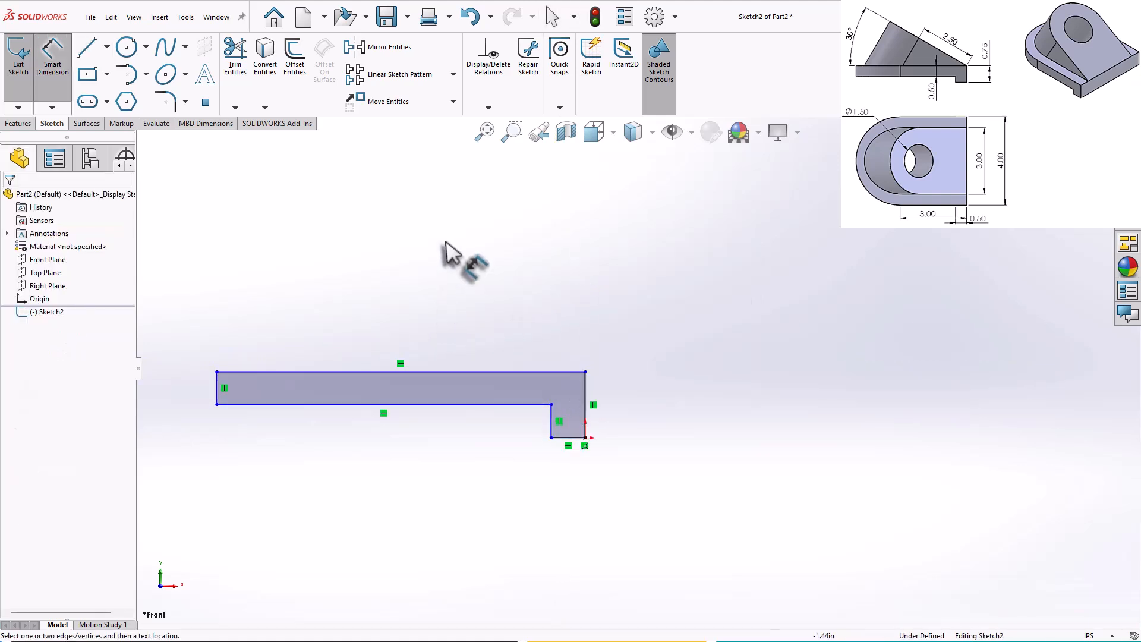
left_click(566, 440)
left_click(567, 467)
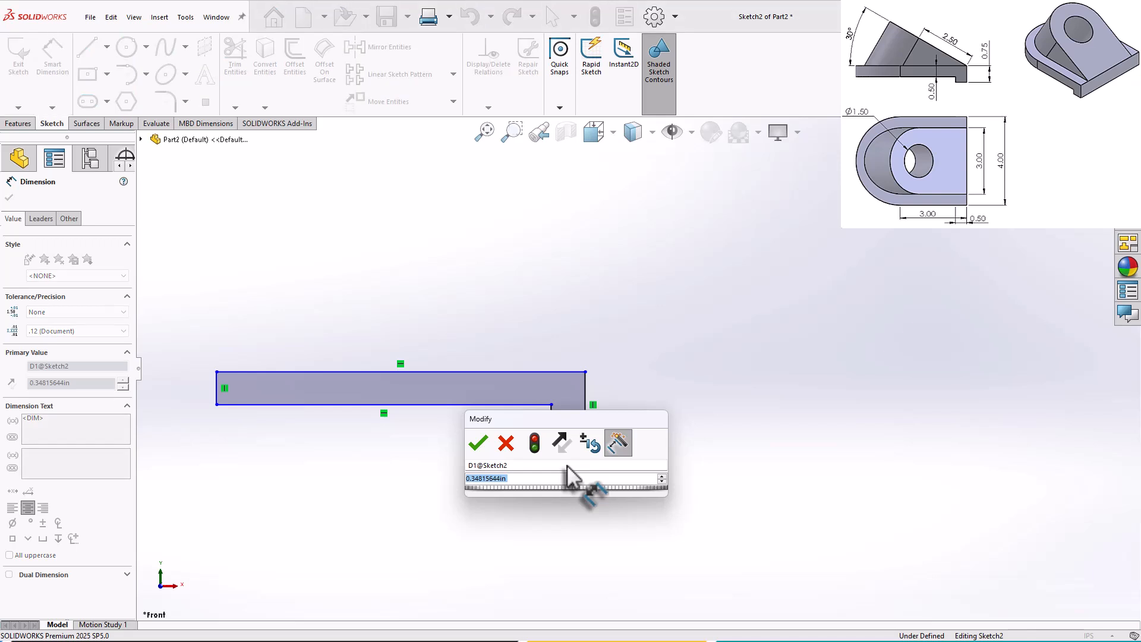
type(".5")
key("Return")
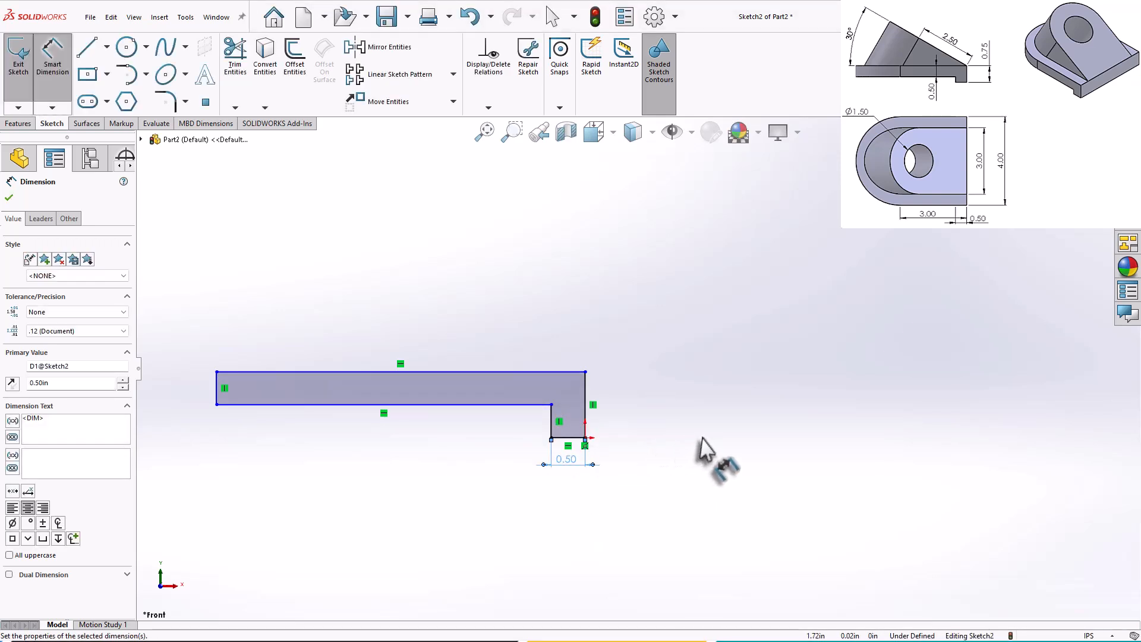
left_click(702, 445)
left_click(586, 410)
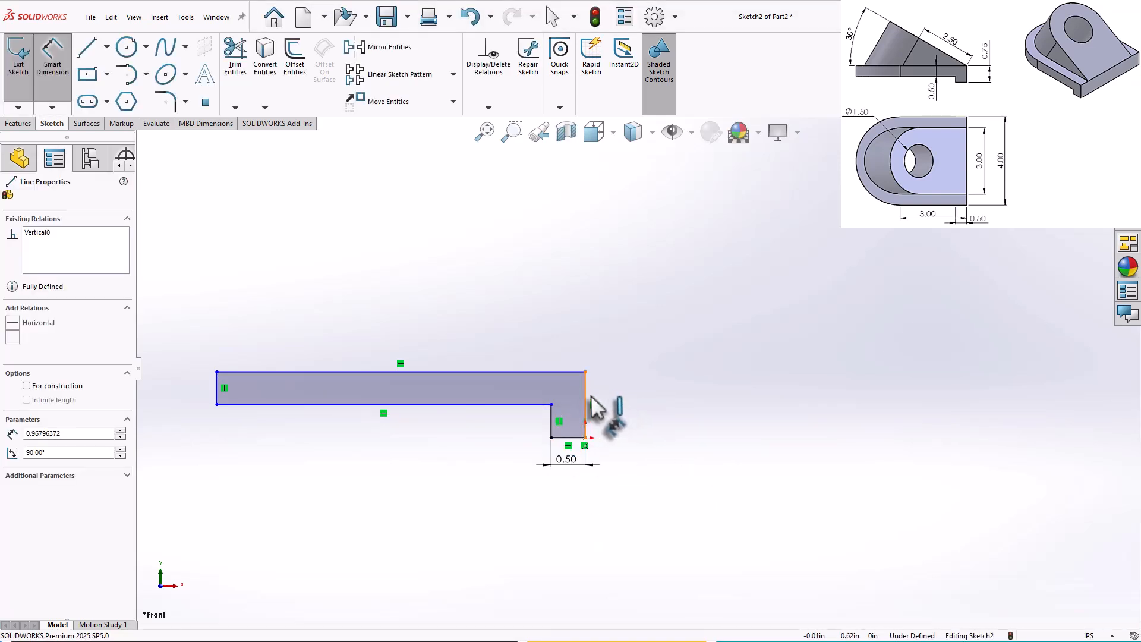
left_click(643, 397)
type(".75")
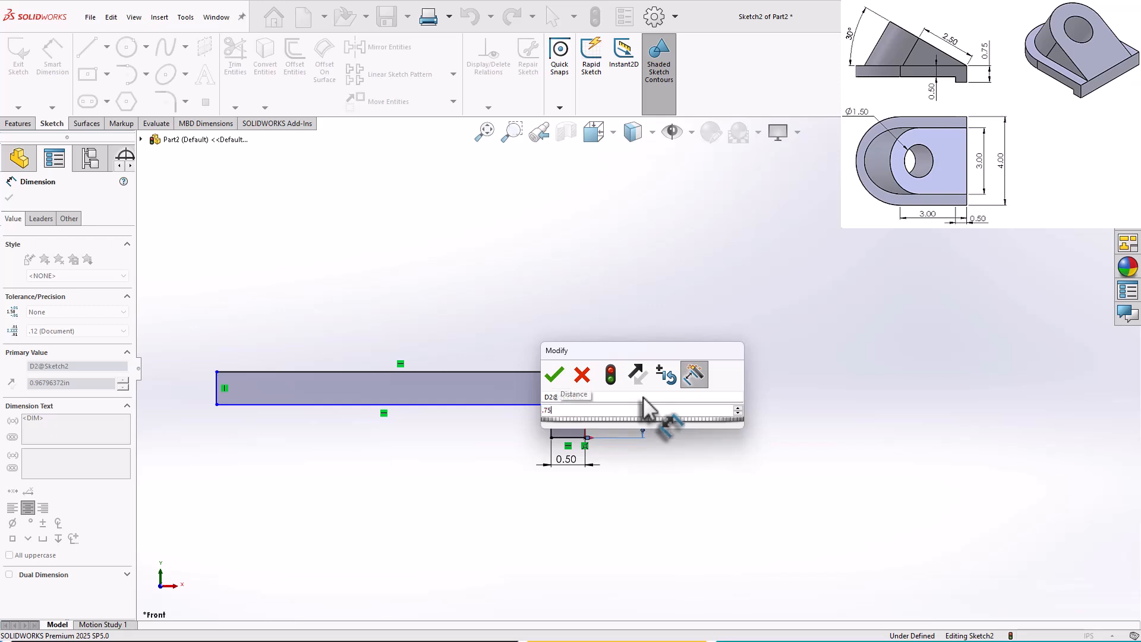
key("Return")
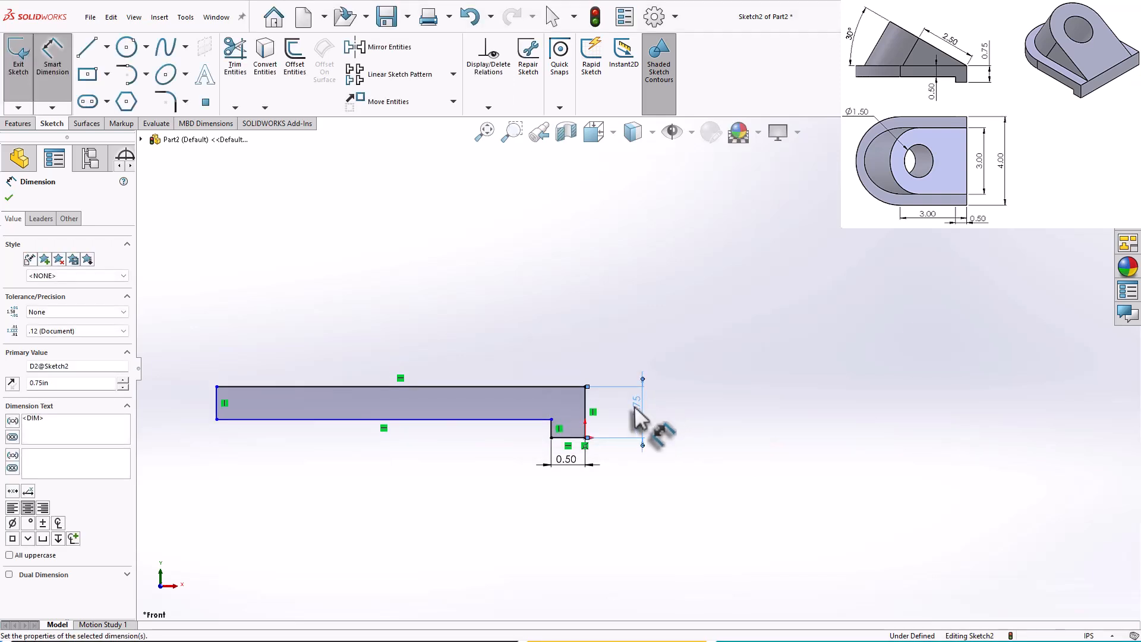
Dimension the profile's long underside edge at 3 in and the short vertical end opposite the lip at 0.5 in.
left_click(435, 420)
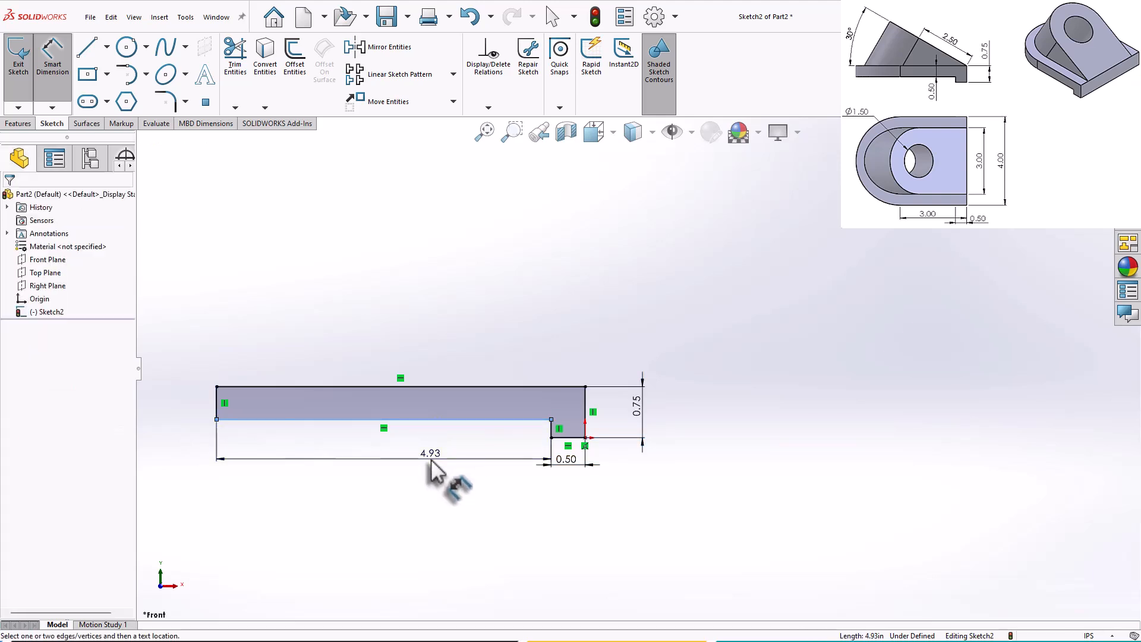
left_click(436, 467)
type("3")
key("Return")
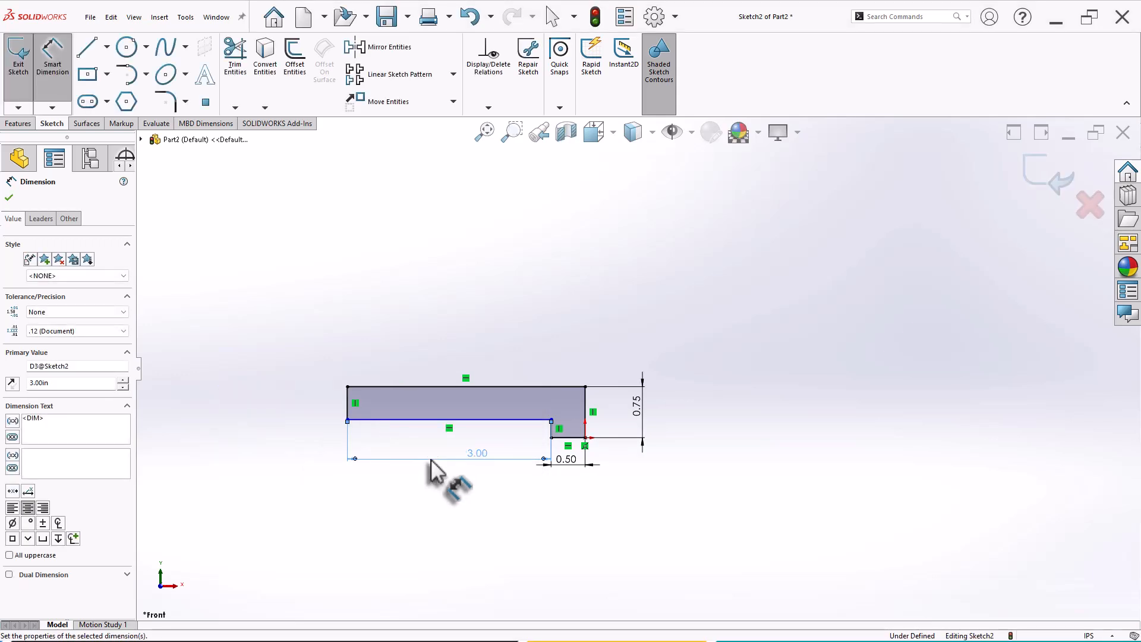
left_click(347, 410)
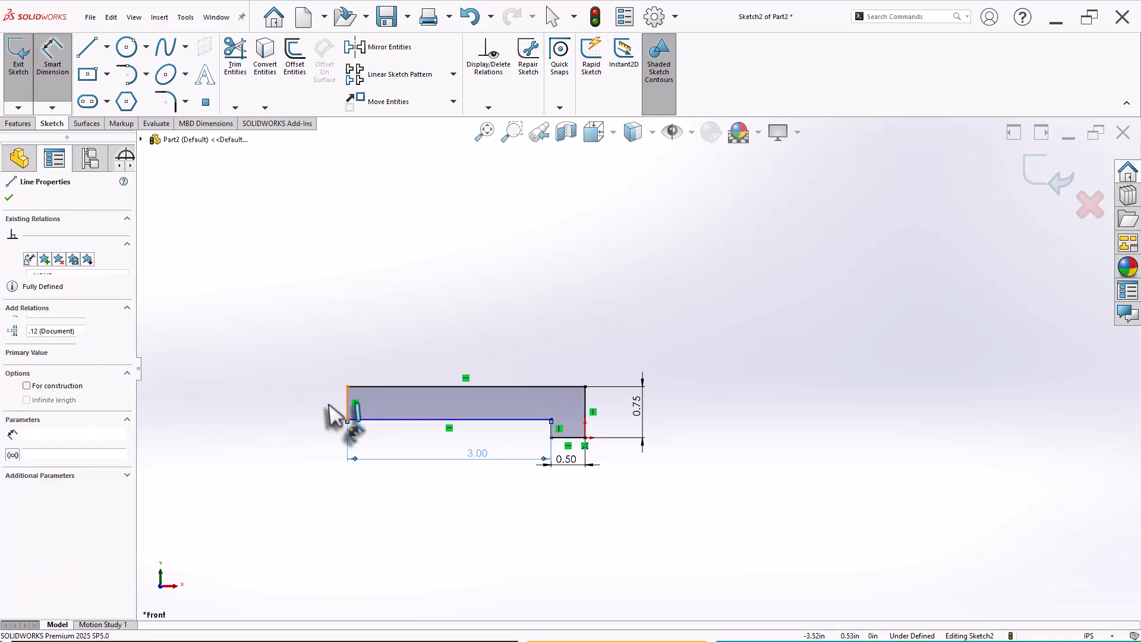
left_click(296, 410)
type("0.5")
key("Return")
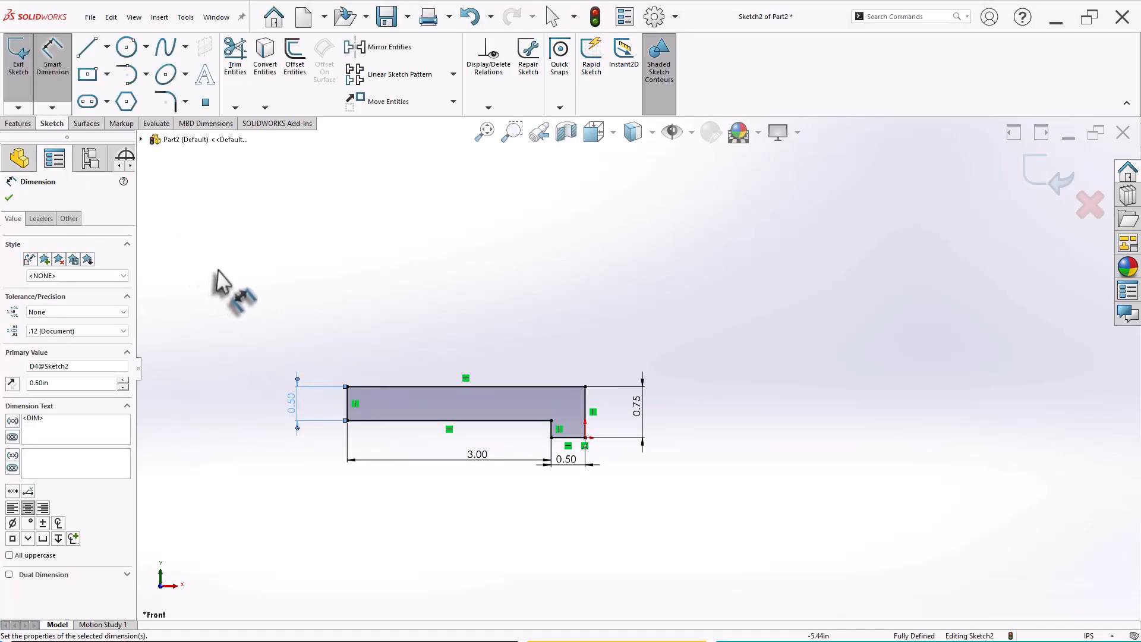
Extrude the L-shaped profile 4 in using the Mid Plane end condition.
key("s")
left_click(315, 358)
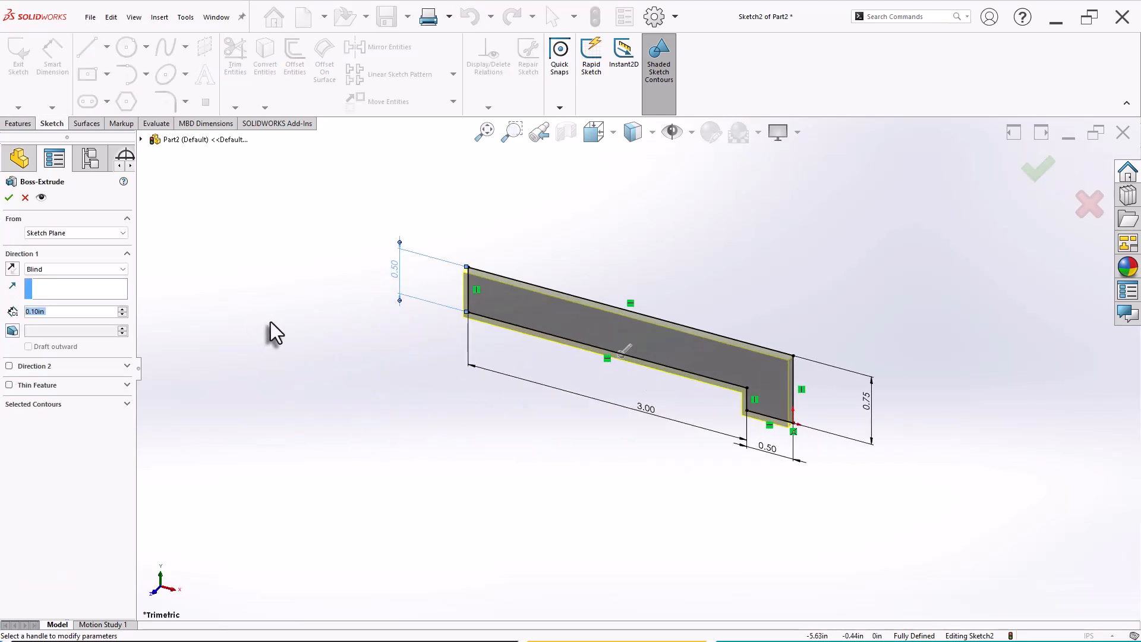
right_click(270, 323)
left_click(320, 517)
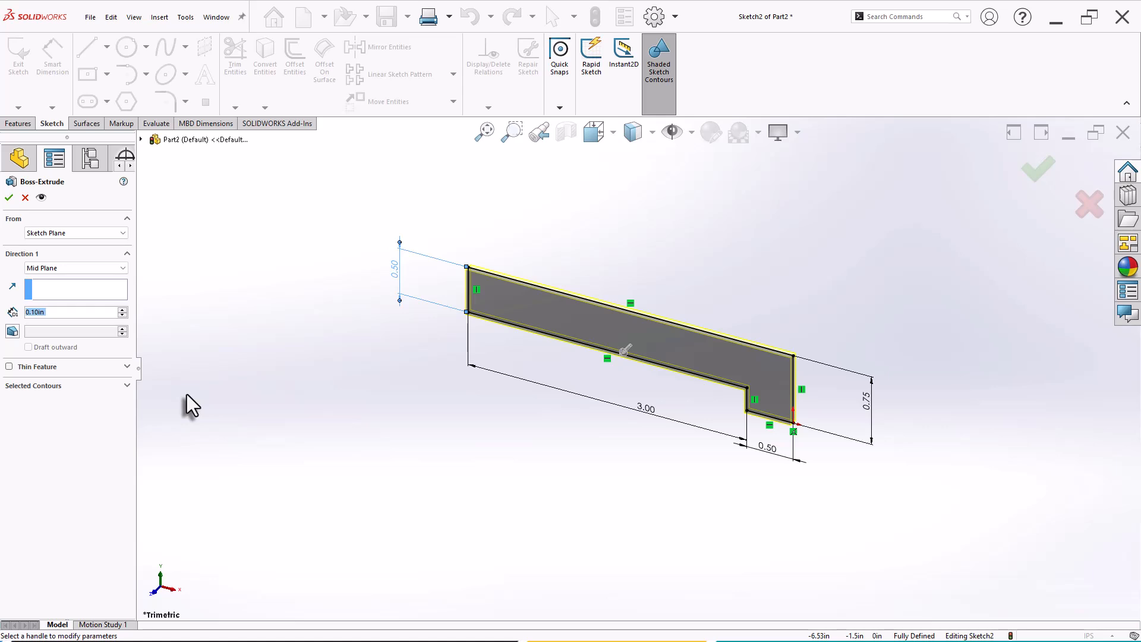
type("4")
key("Return")
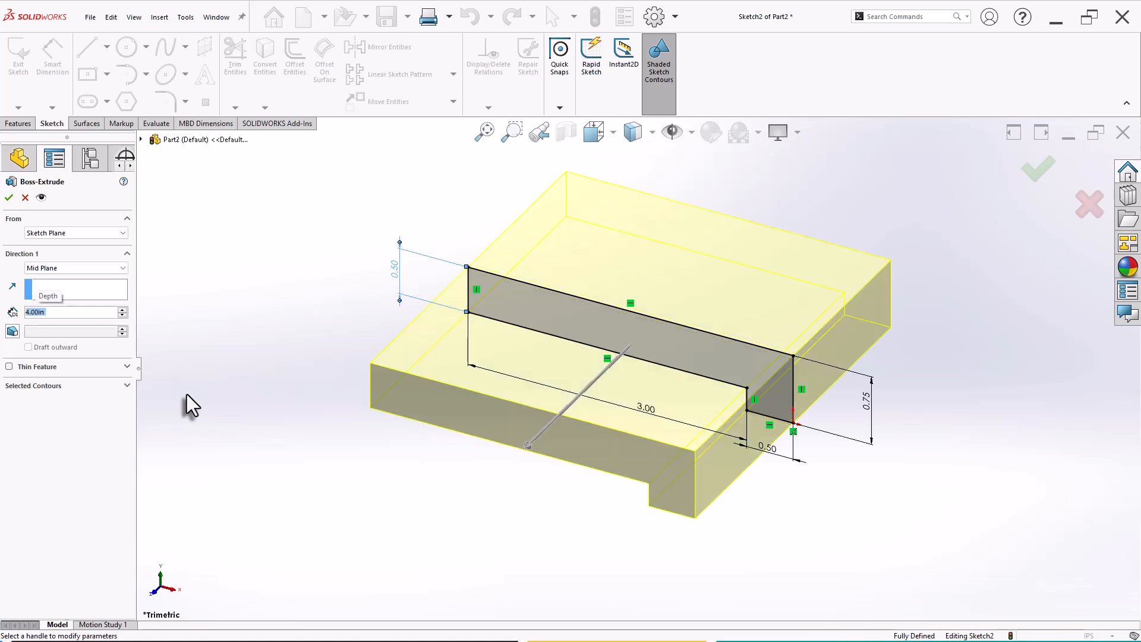
key("Return")
left_click(192, 391)
key("z")
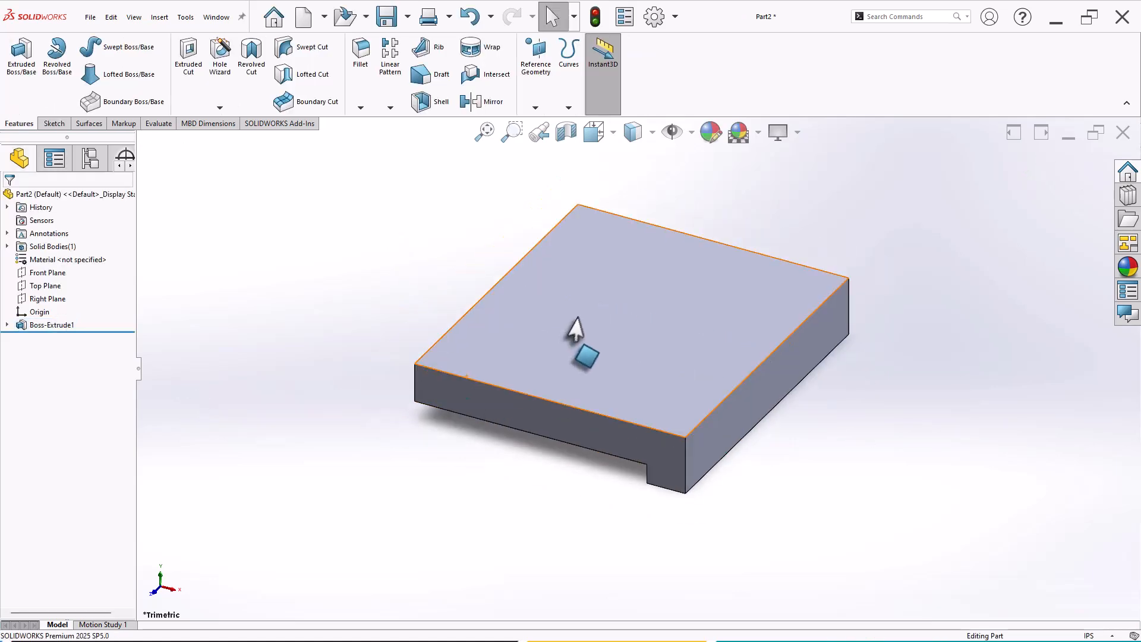
Start a sketch on the plate's top face and convert the edge opposite the lip into a sketch line.
left_click(628, 300)
left_click(685, 264)
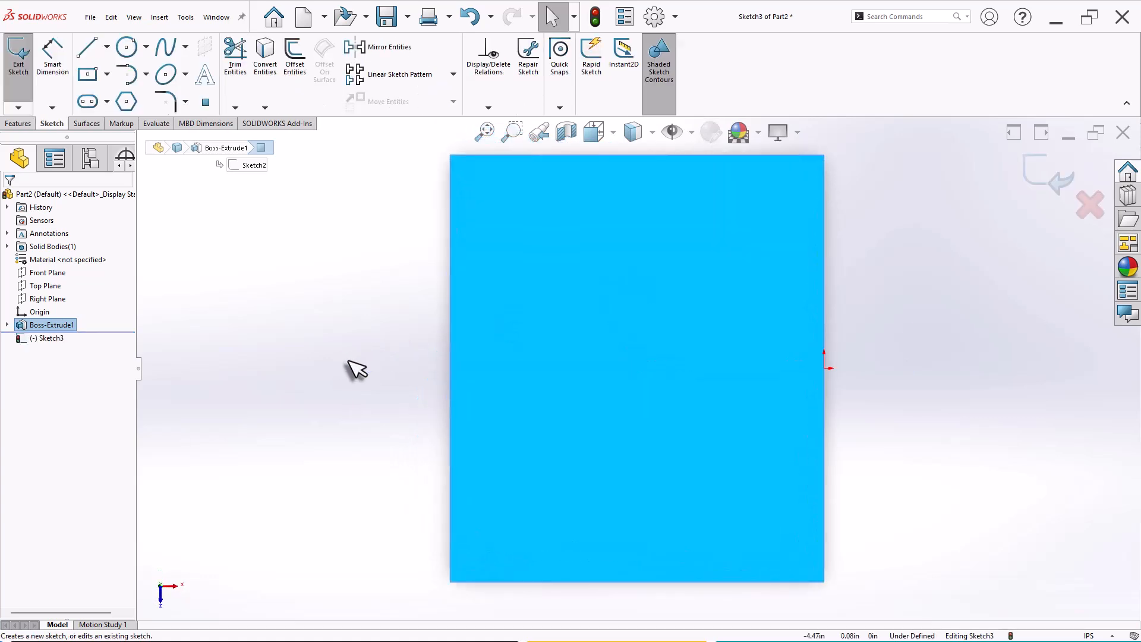
left_click(508, 373)
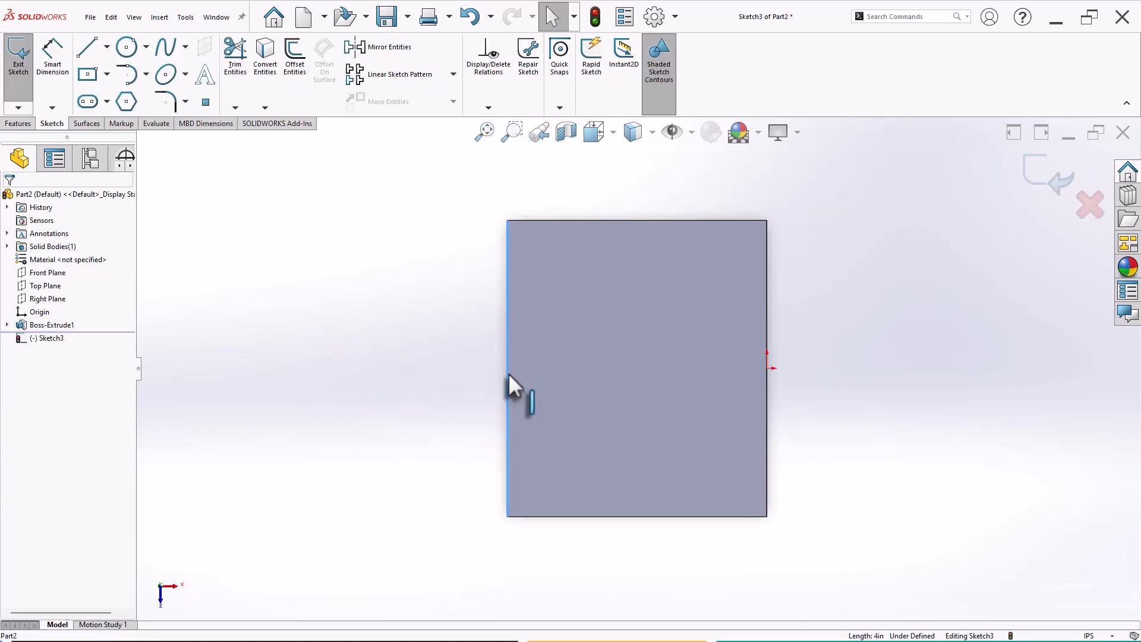
left_click(275, 74)
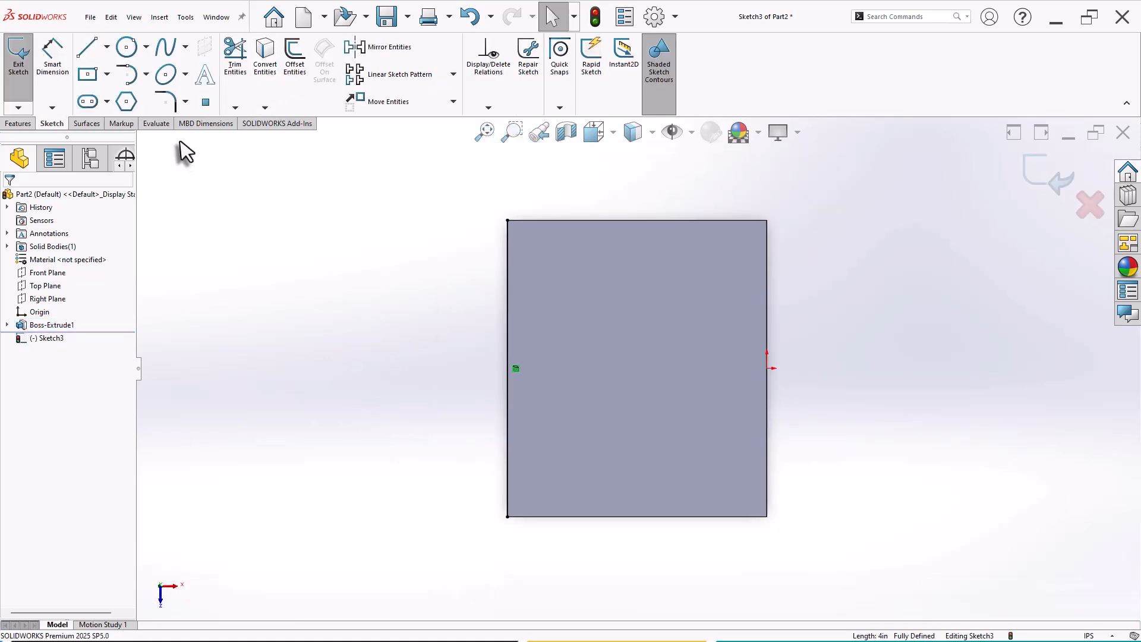
Draw a 2 in radius, 180° centerpoint arc outward from the converted edge, centred on its midpoint and ending at its two corners.
left_click(145, 74)
left_click(152, 110)
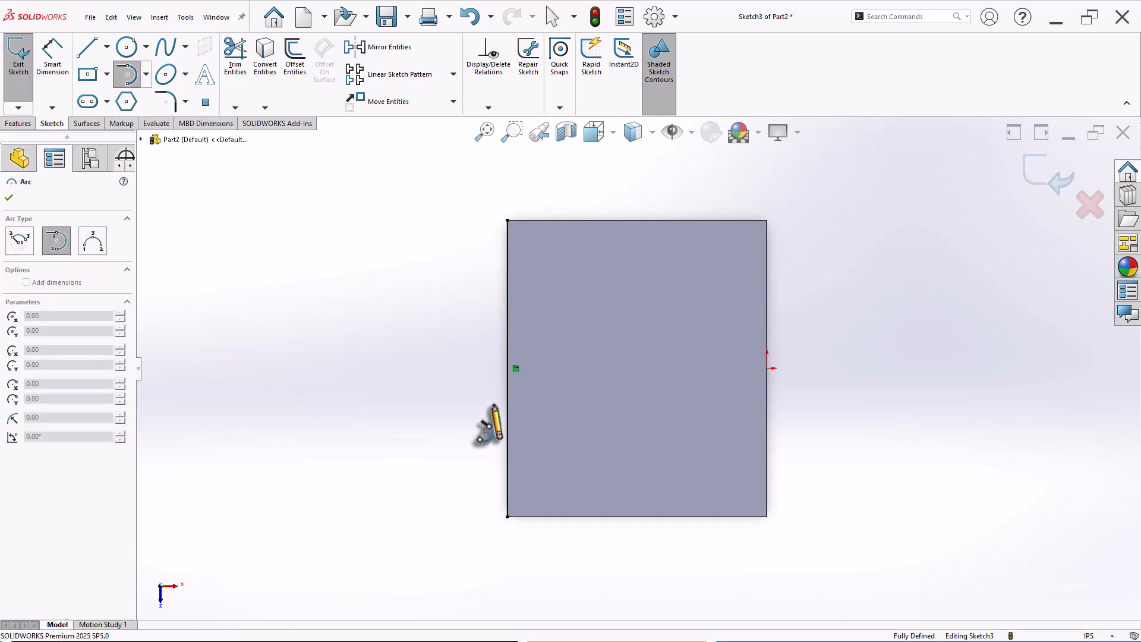
left_click(145, 74)
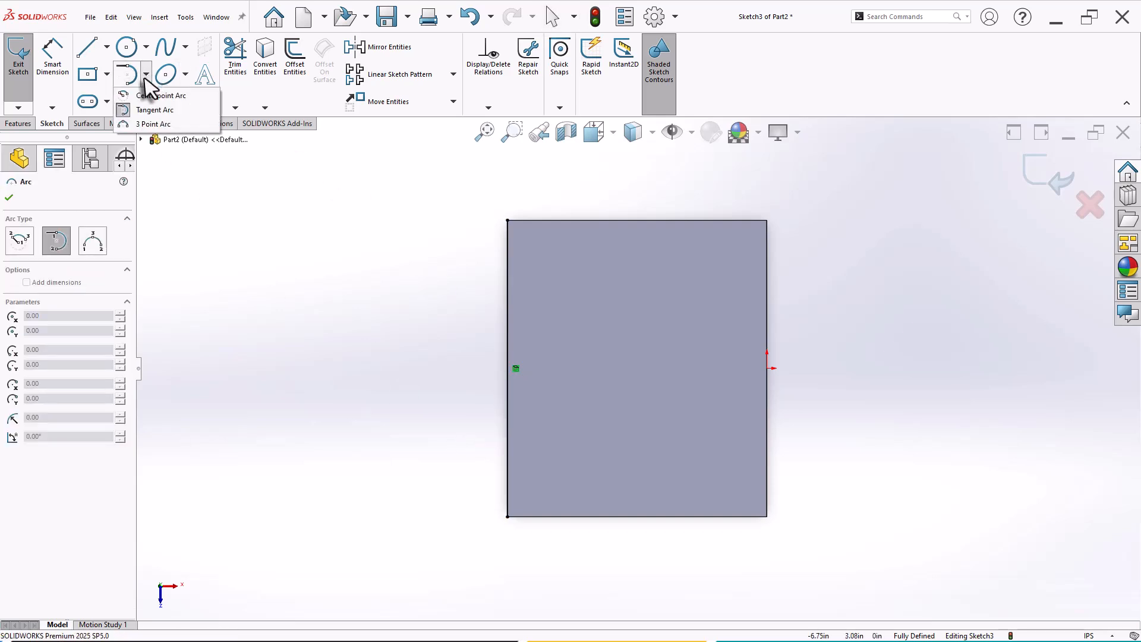
left_click(152, 95)
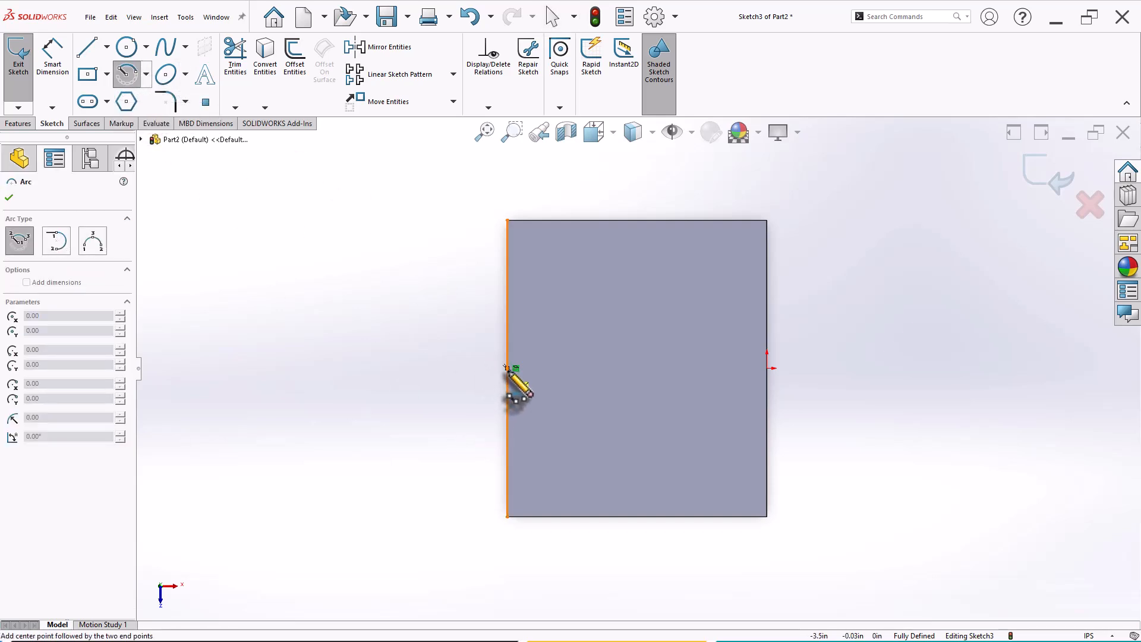
left_click(507, 369)
left_click(507, 220)
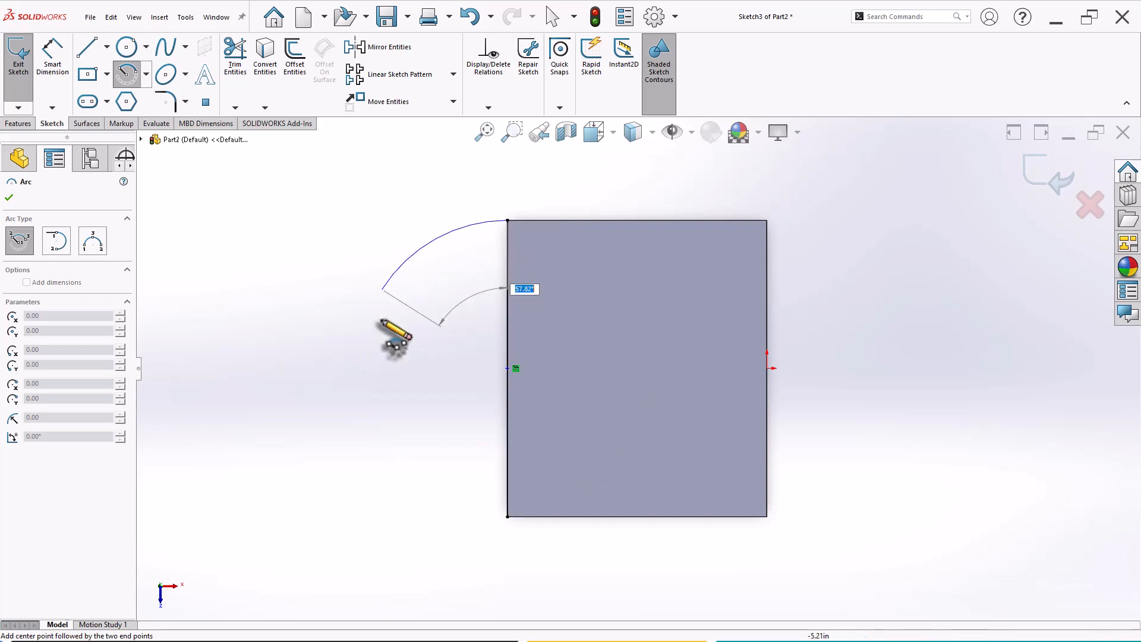
left_click(508, 516)
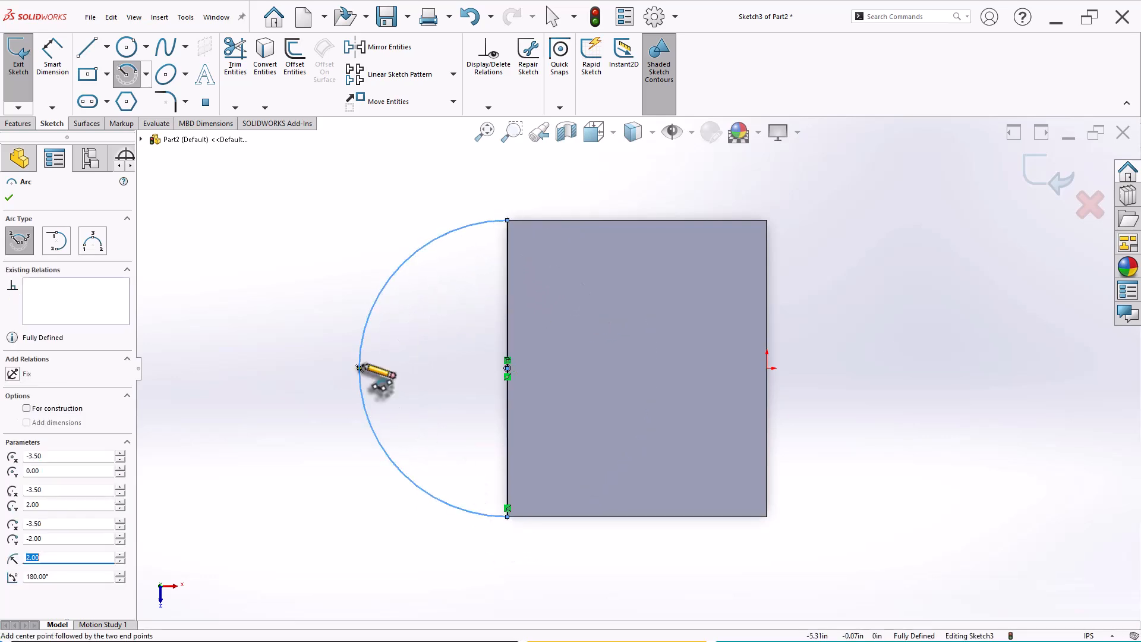
right_click(331, 303)
left_click(343, 306)
Extrude the half-round sketch region downward using the Up To Surface end condition, ending at the plate's underside and merging the result.
middle_click_drag(326, 380, 311, 193)
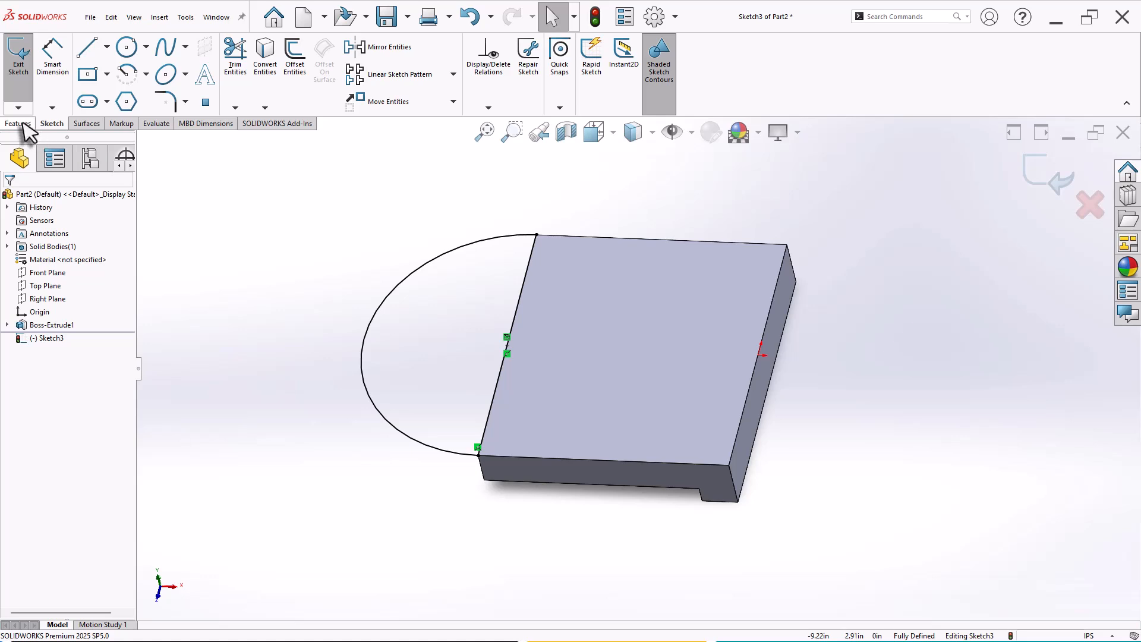
left_click(19, 123)
left_click(24, 69)
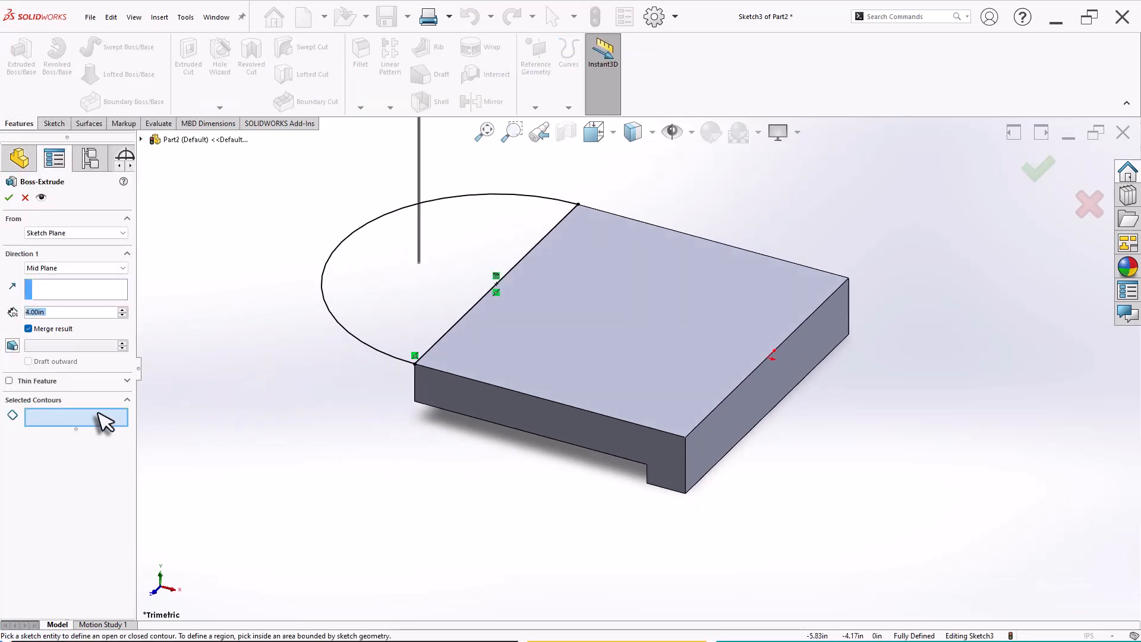
left_click(437, 336)
left_click(74, 269)
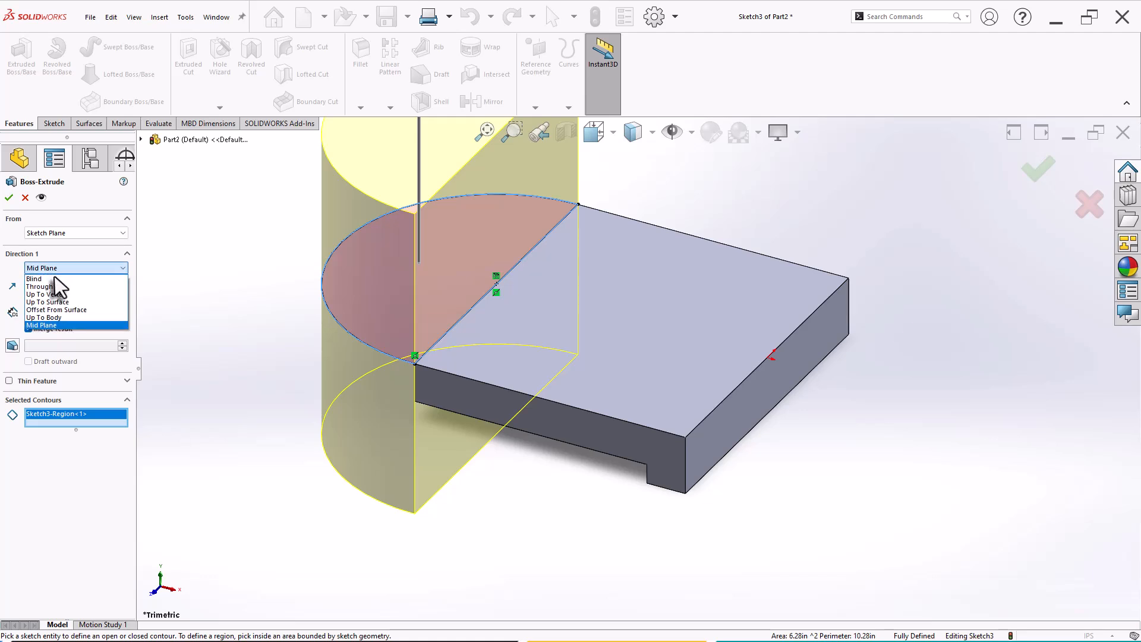
left_click(54, 278)
left_click(18, 271)
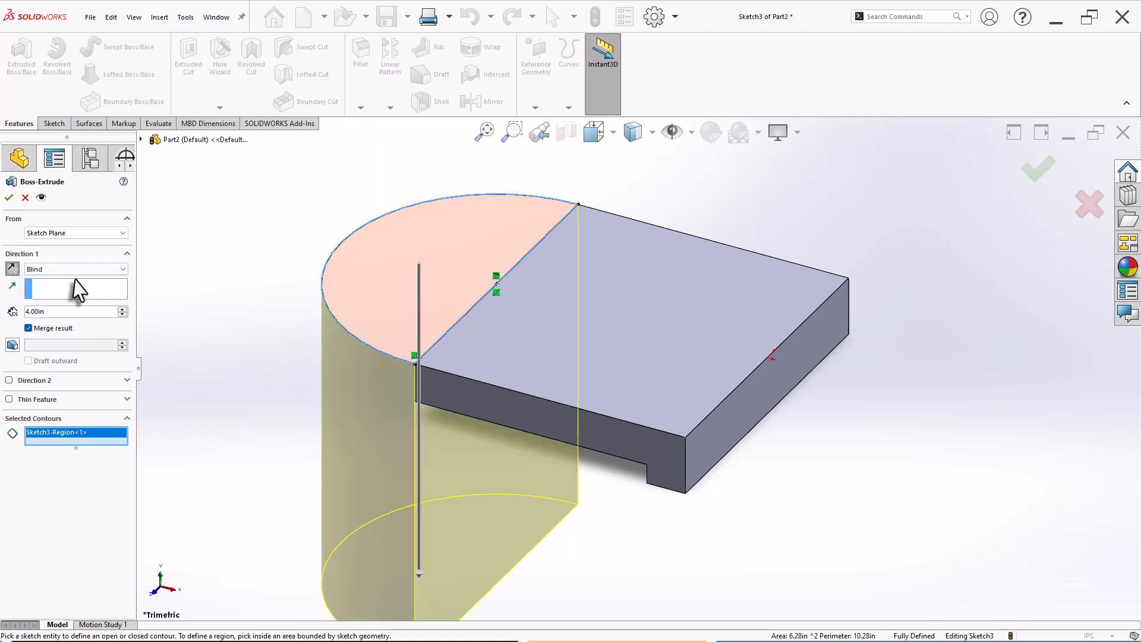
left_click(73, 270)
left_click(69, 307)
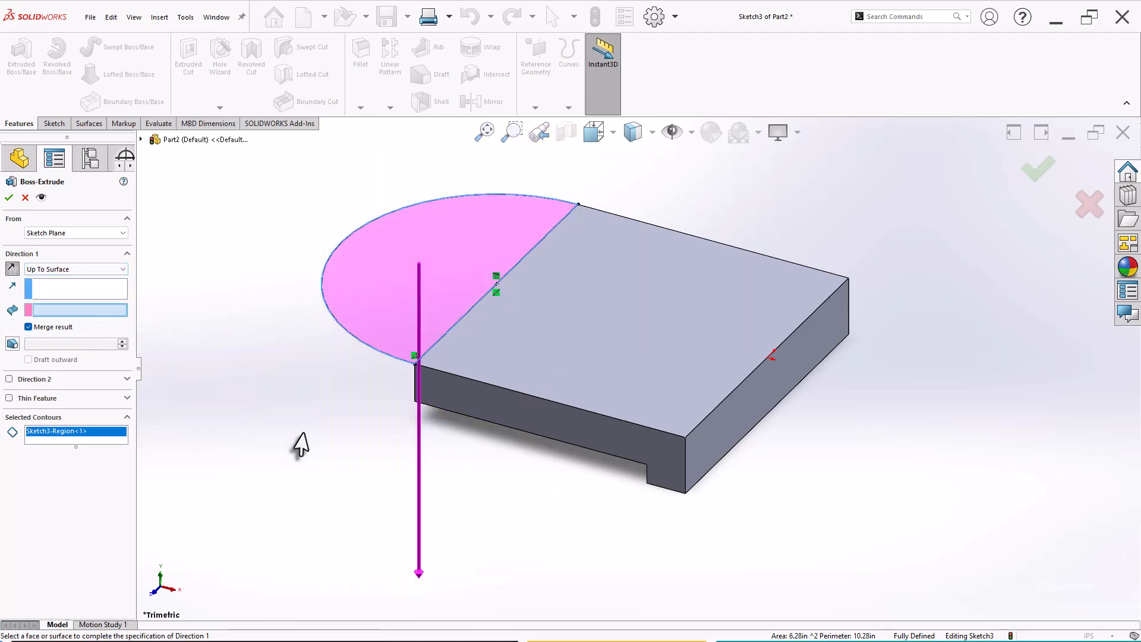
middle_click_drag(297, 444, 302, 421)
left_click(548, 351)
left_click(9, 198)
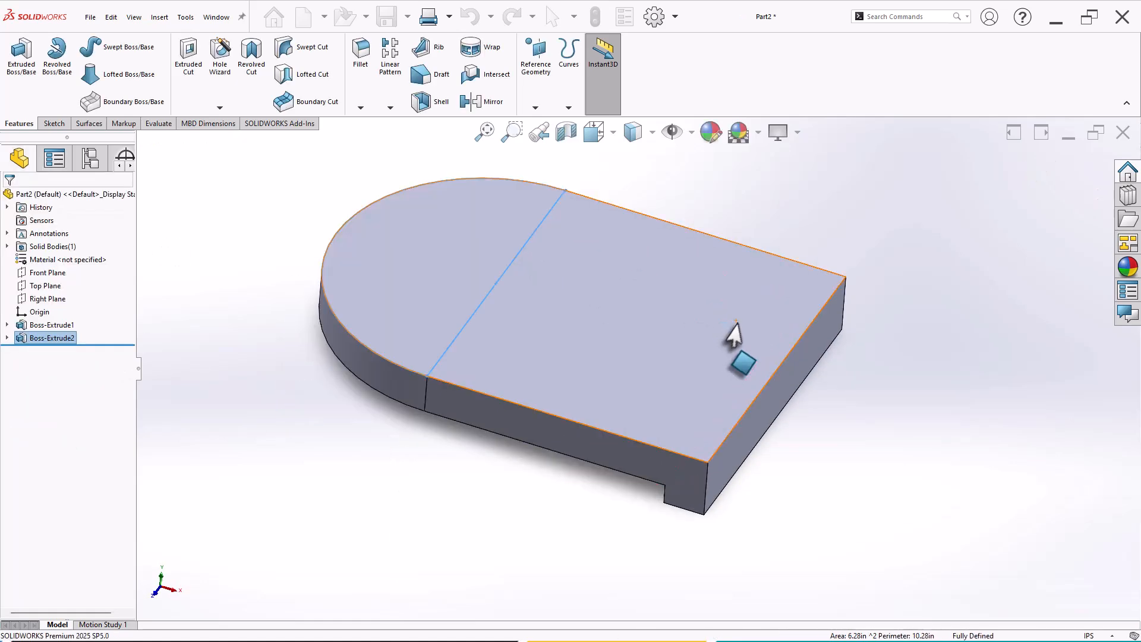
Define a reference plane through the top edge at the plate's lip end, angled 30° to the plate's top face.
scroll(731, 332, "up", 4)
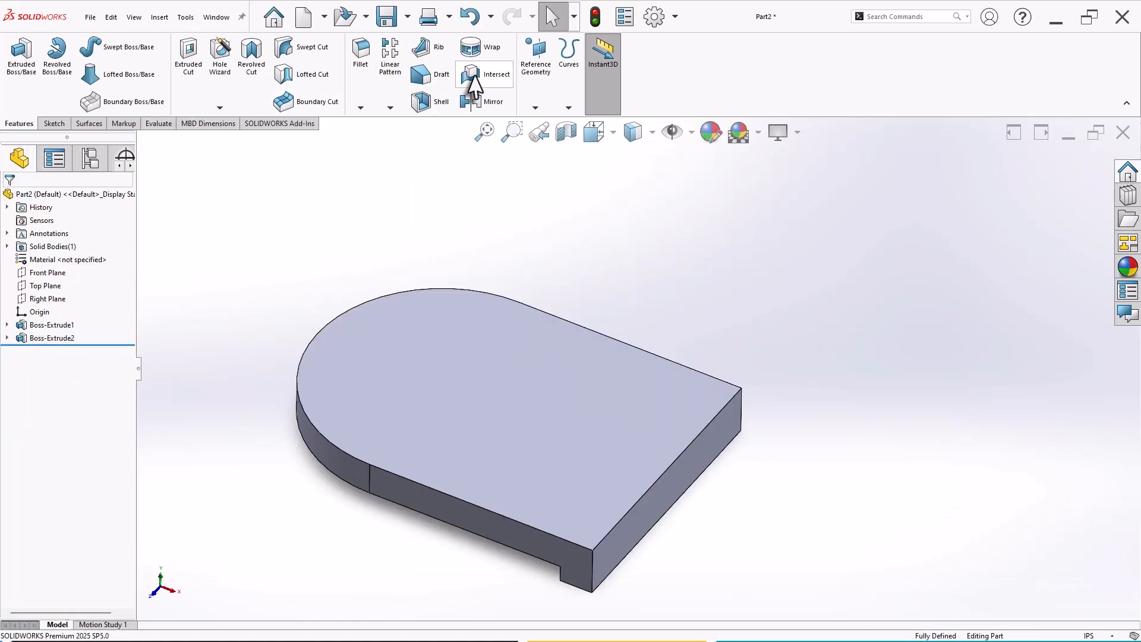
left_click(537, 108)
left_click(555, 122)
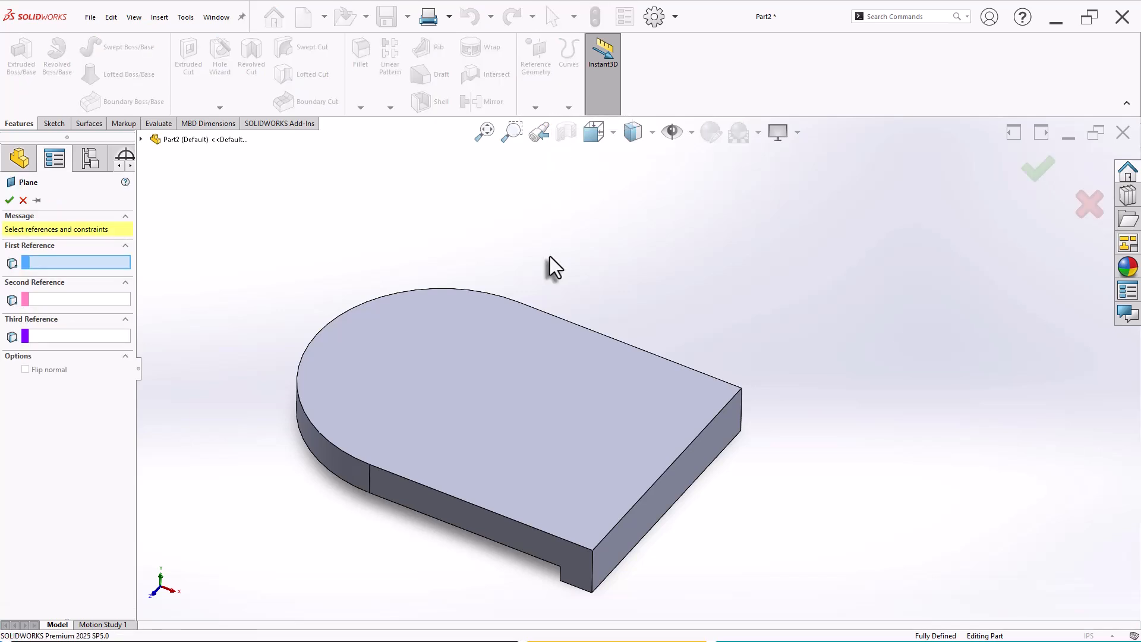
left_click(660, 478)
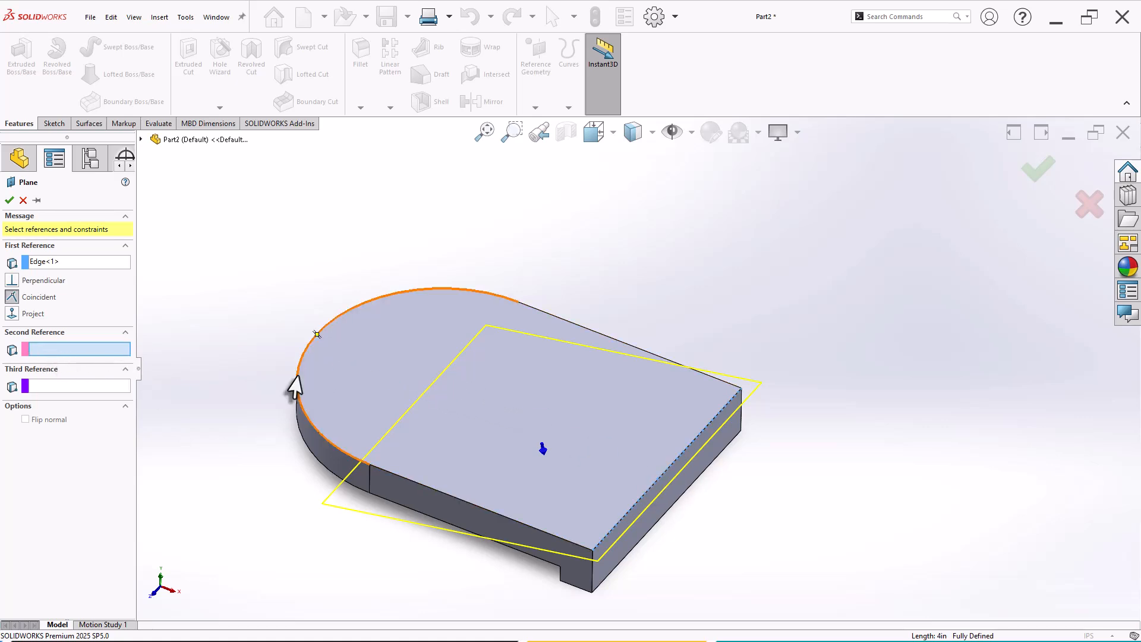
left_click(359, 382)
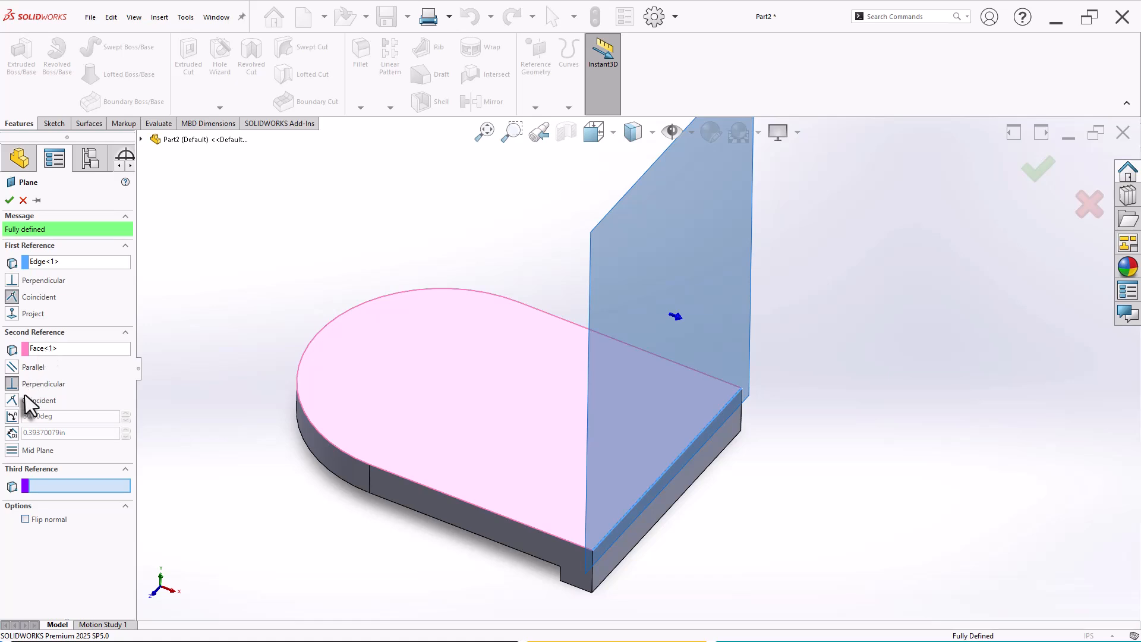
left_click(12, 416)
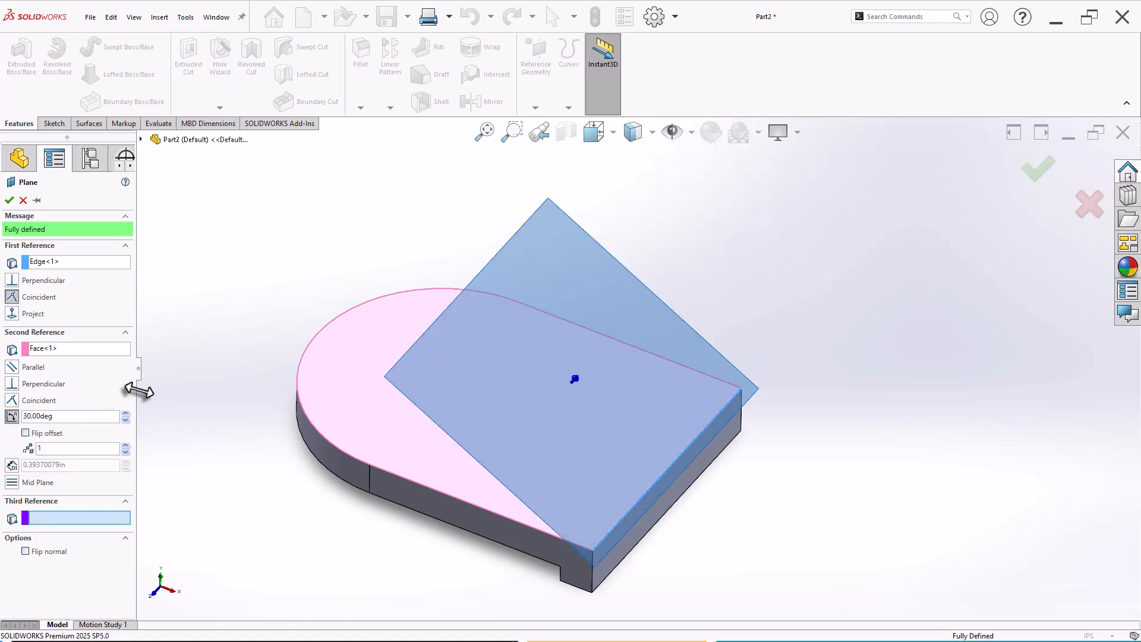
middle_click_drag(135, 387, 251, 292)
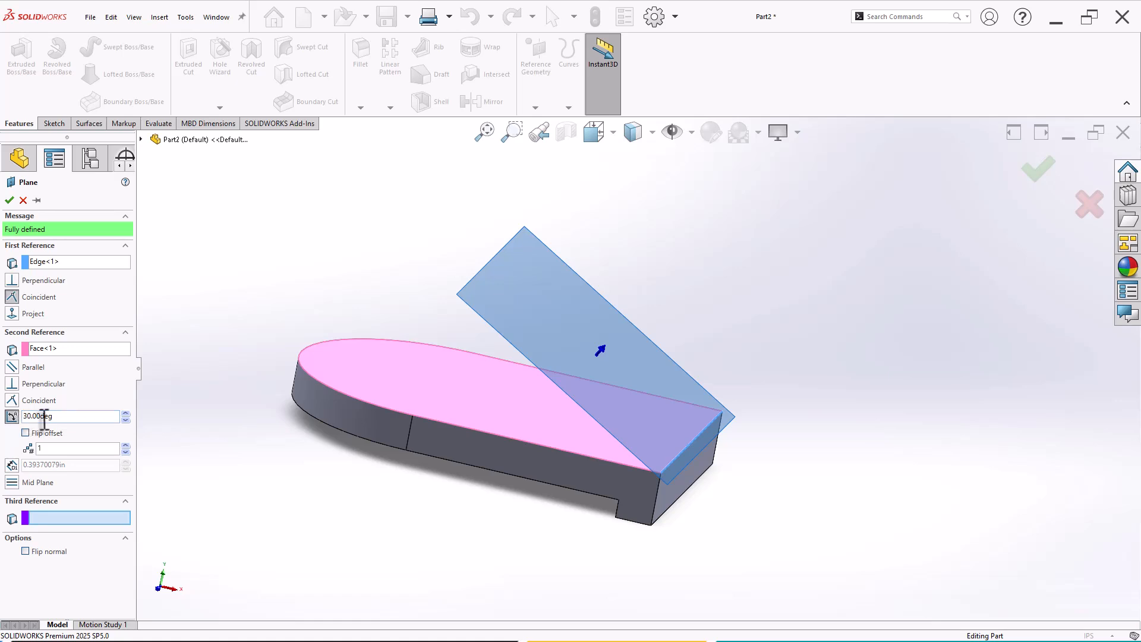
middle_click_drag(190, 397, 193, 339)
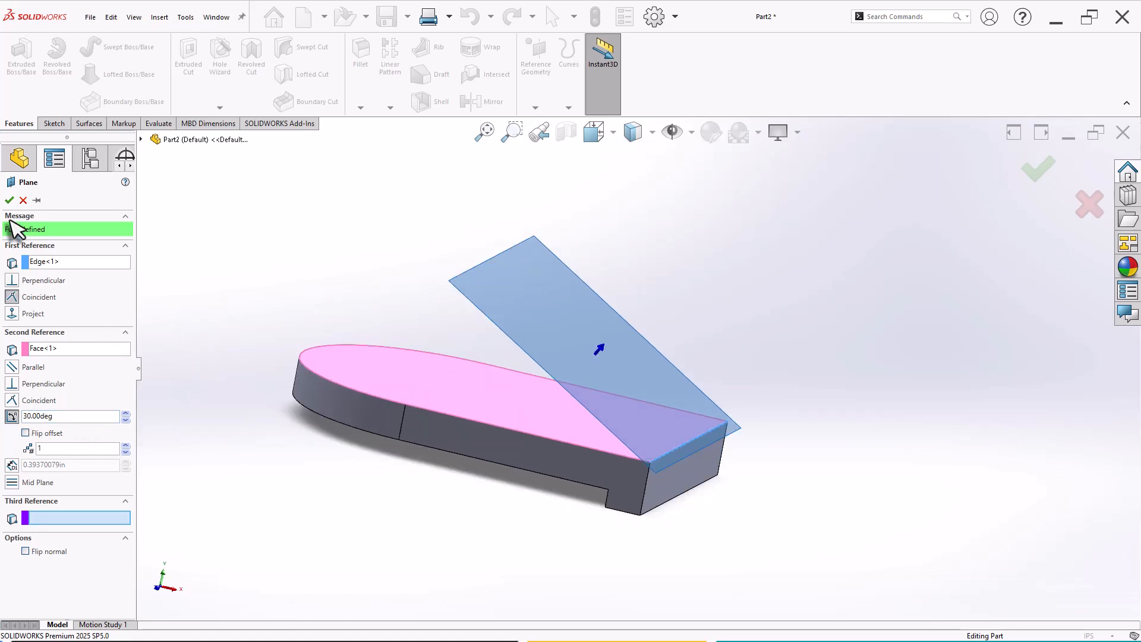
Create the reference plane through the block's upper end edge at 30 degrees to the top face, and start a sketch on it.
left_click(9, 201)
middle_click_drag(715, 347, 623, 405)
right_click(660, 326)
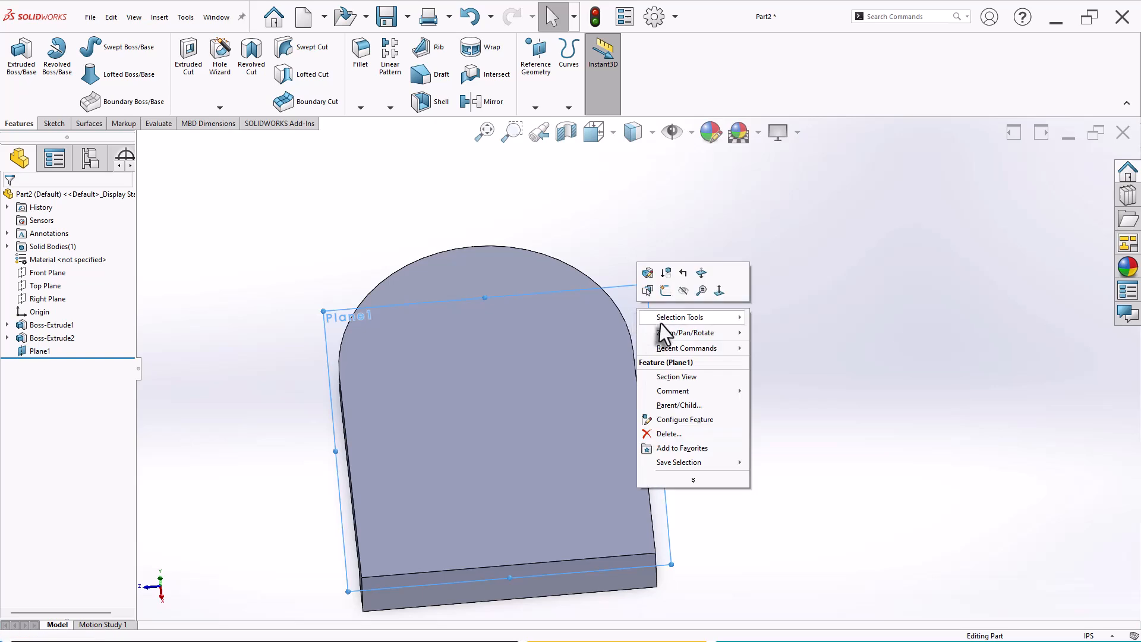
left_click(665, 291)
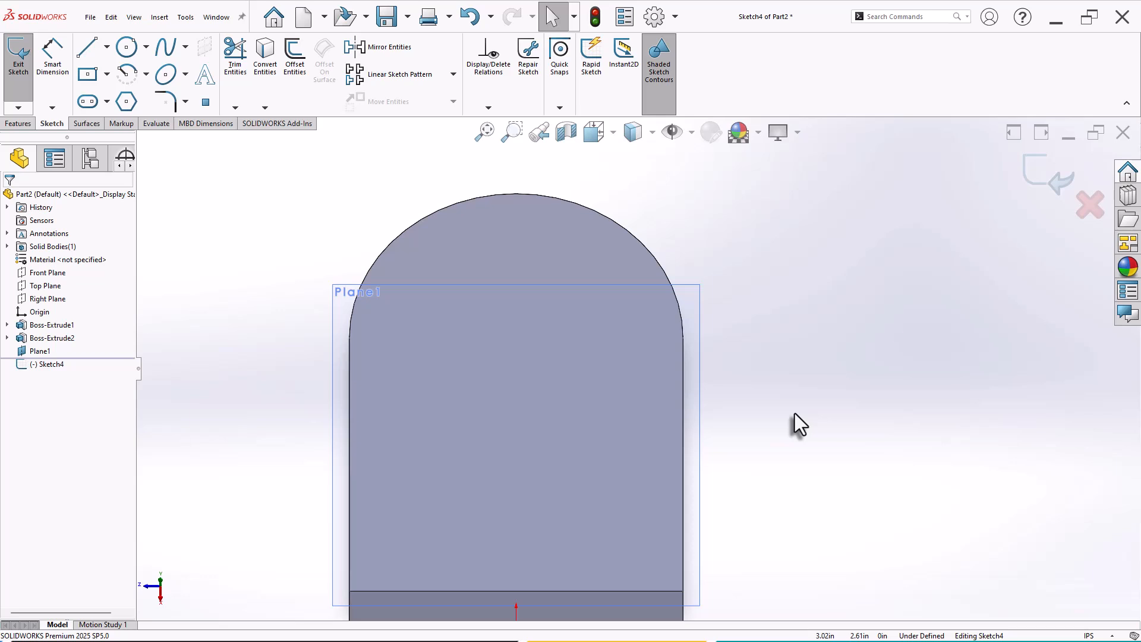
Sketch a closed arch profile about 2.35 in wide with sides about 1.98 in long and a tangent arc end, its base on the block's end edge.
scroll(772, 423, "up", 3)
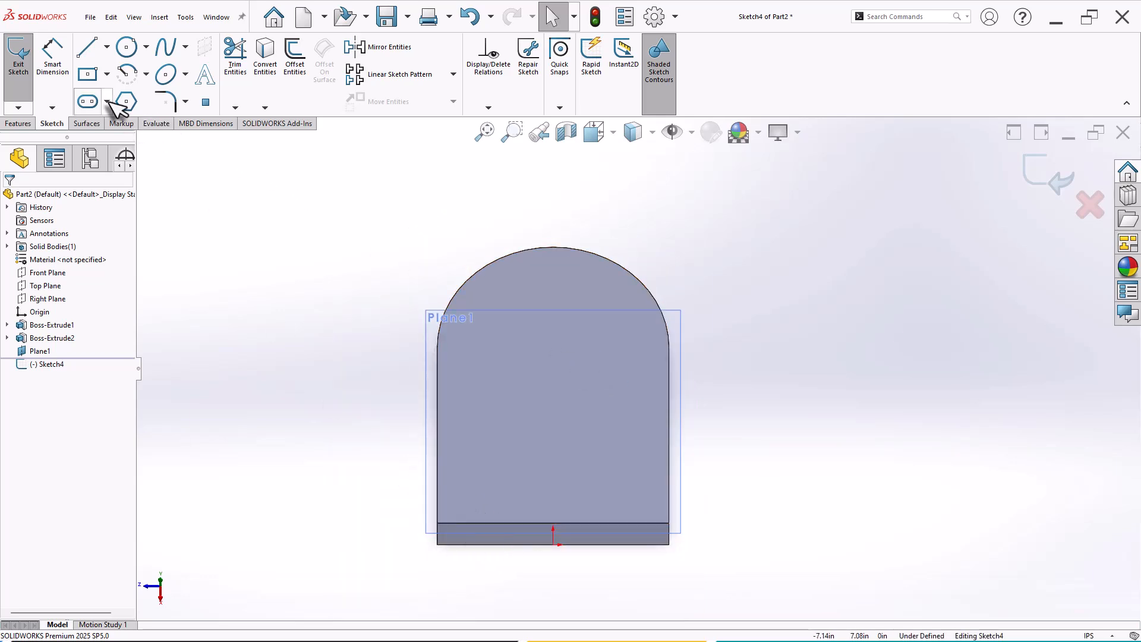
left_click(87, 53)
left_click(486, 523)
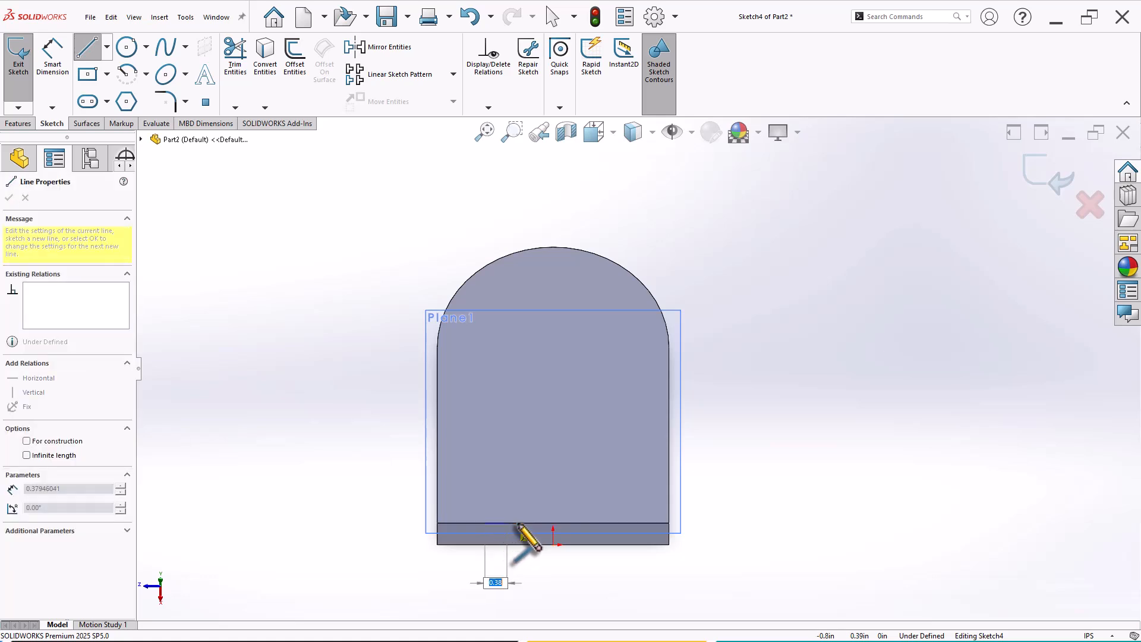
left_click(621, 523)
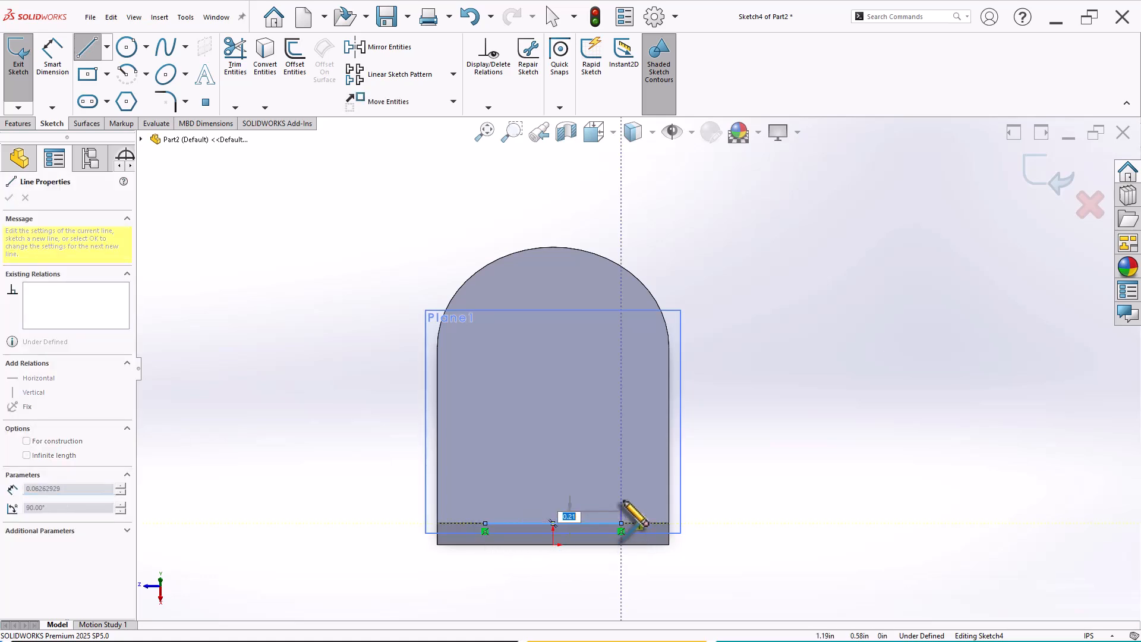
left_click(621, 408)
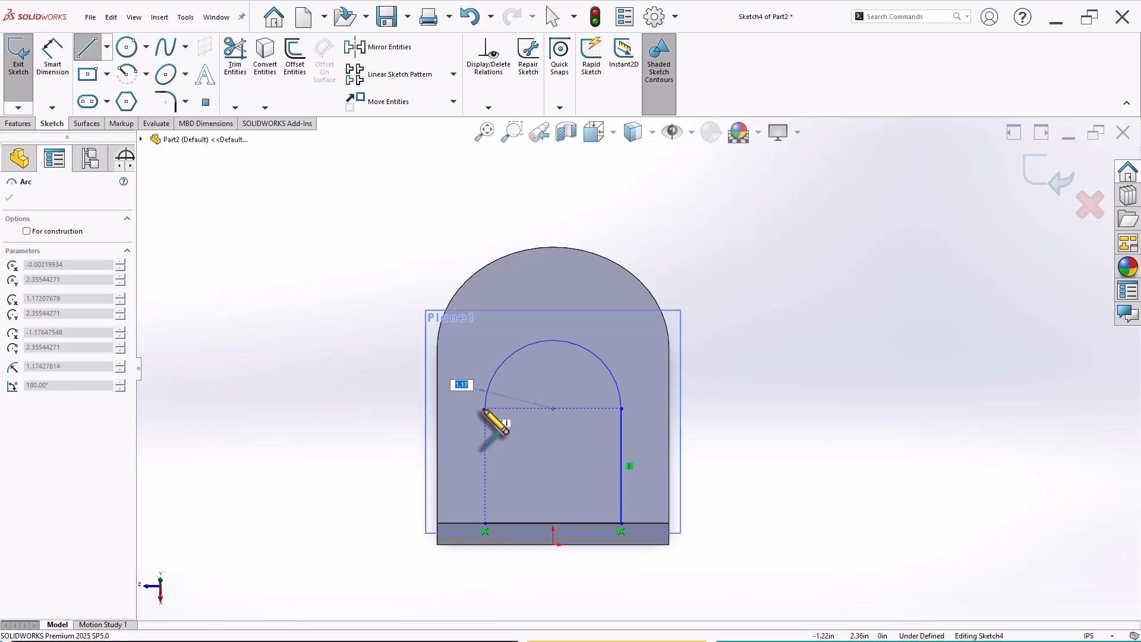
left_click(485, 409)
left_click(486, 523)
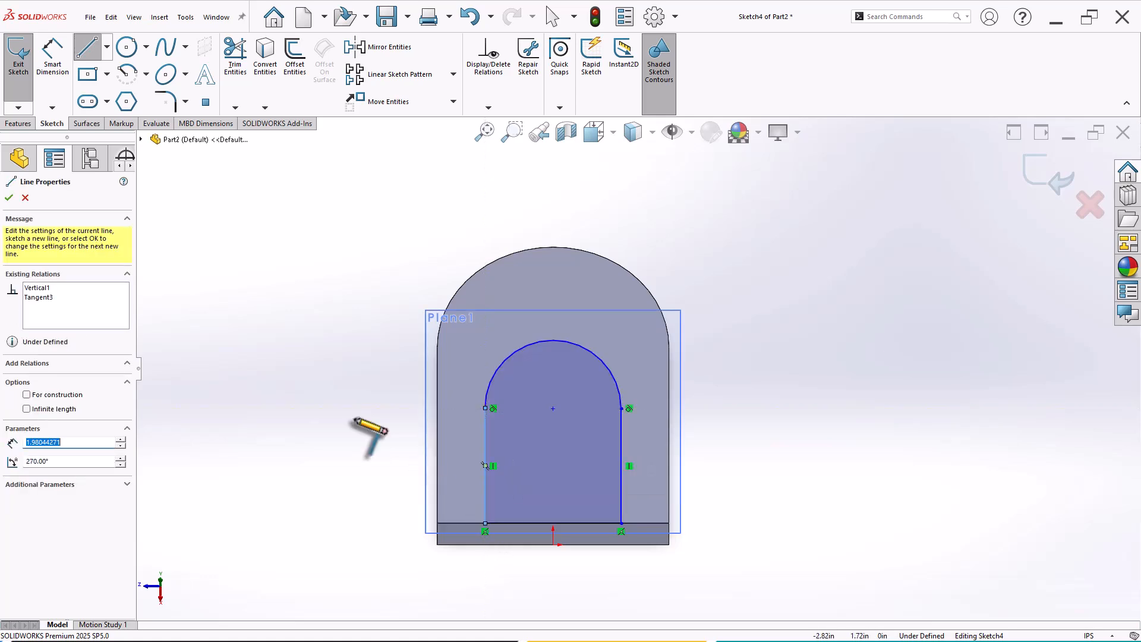
right_click(328, 387)
left_click(350, 394)
Center the arch profile by adding a vertical relation between its base line's midpoint and the origin.
scroll(650, 566, "down", 3)
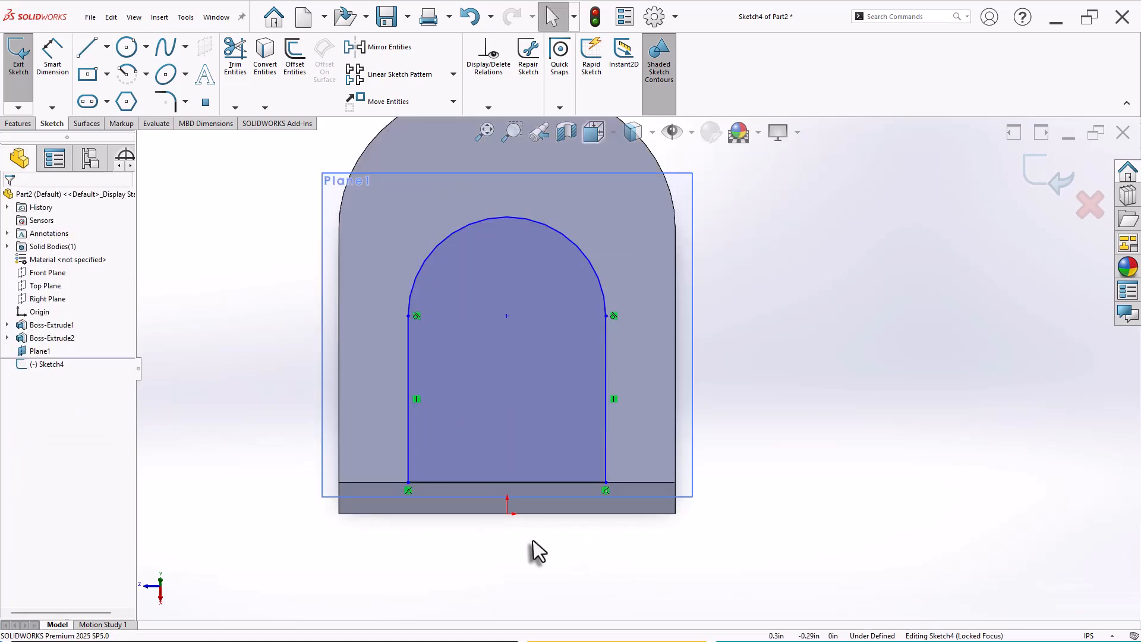
left_click(508, 481)
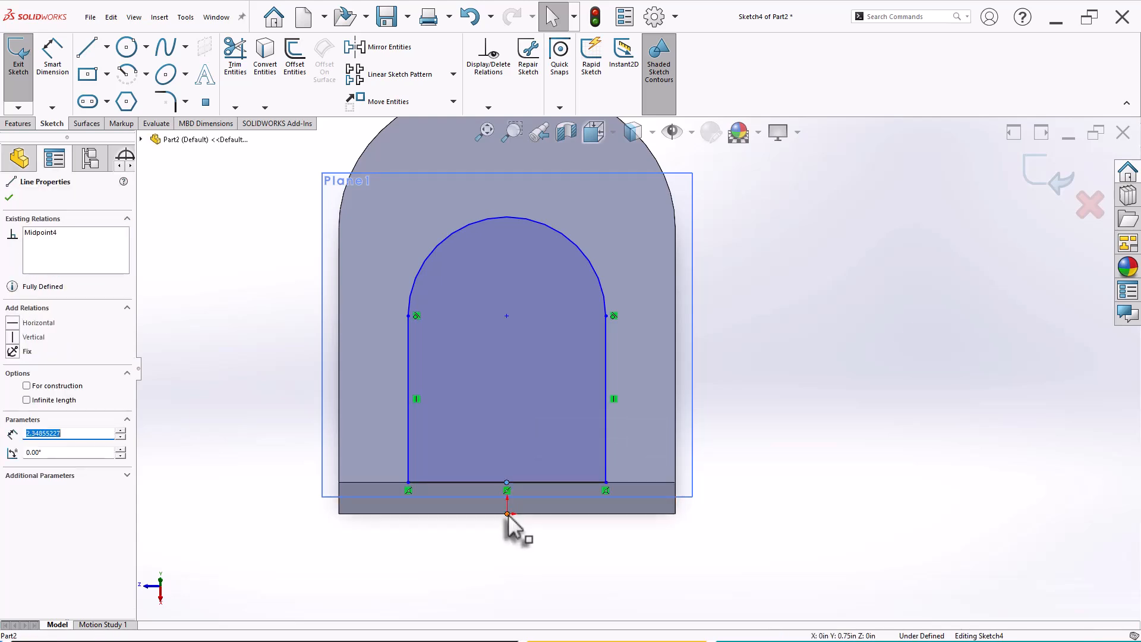
left_click(507, 514, "ctrl")
left_click(565, 462)
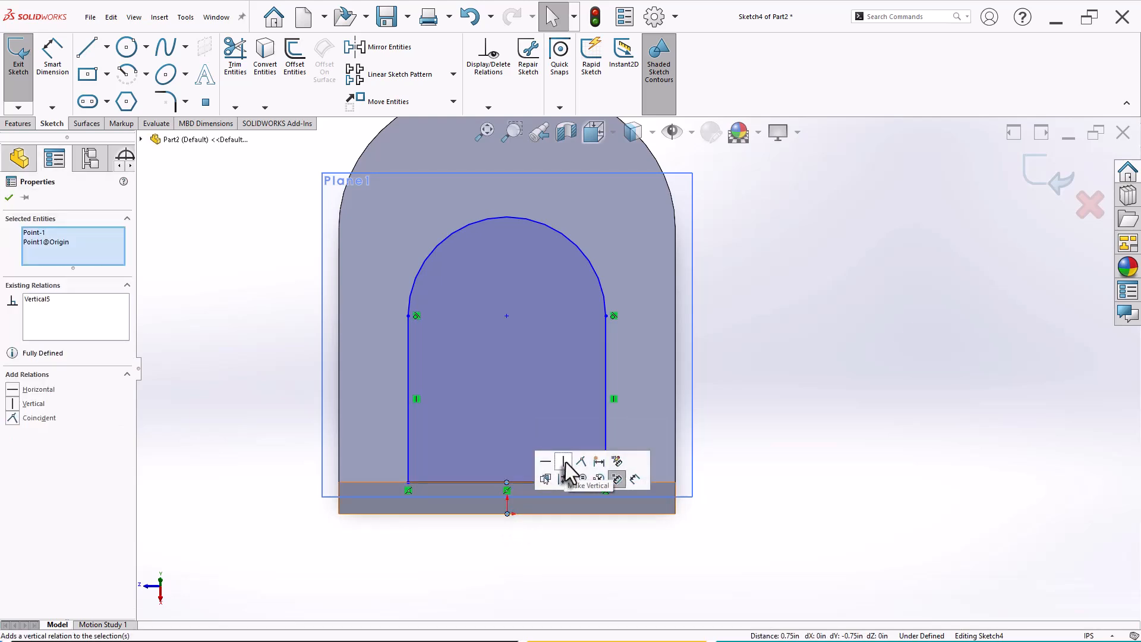
left_click(523, 564)
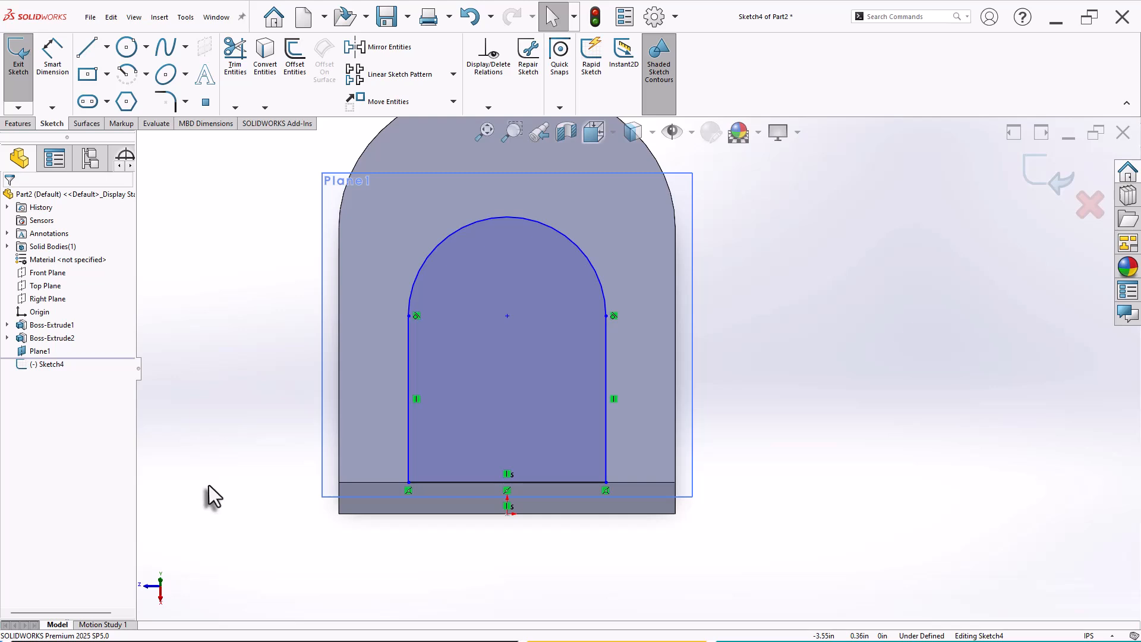
Dimension the arch profile's straight side to 2.5 in and its base width to 3 in.
right_click_drag(209, 485, 209, 409)
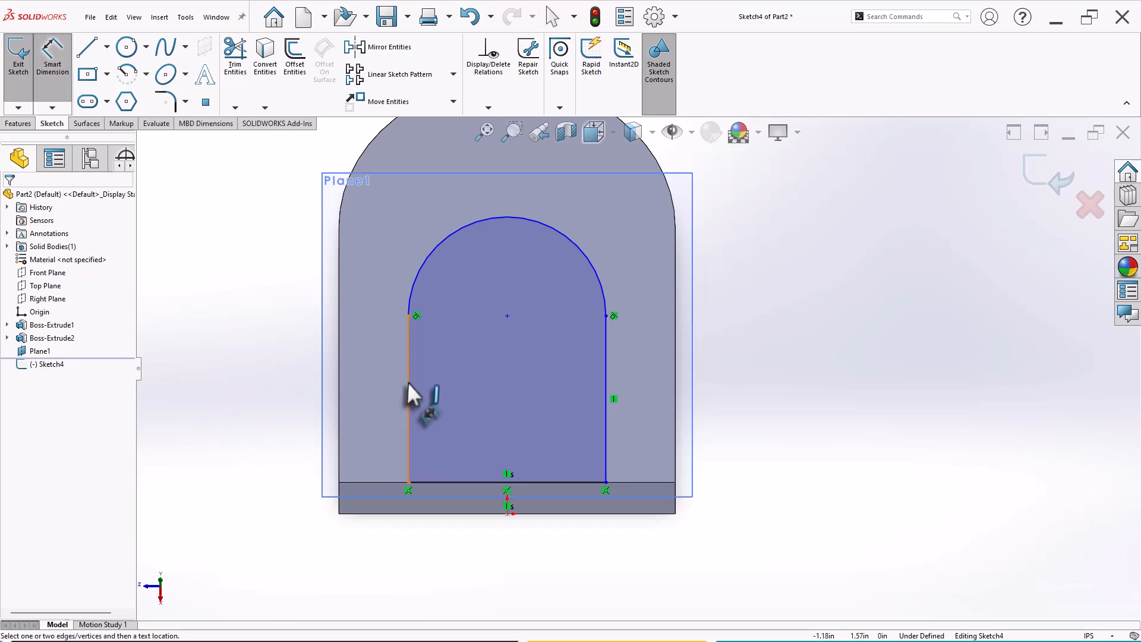
left_click(409, 395)
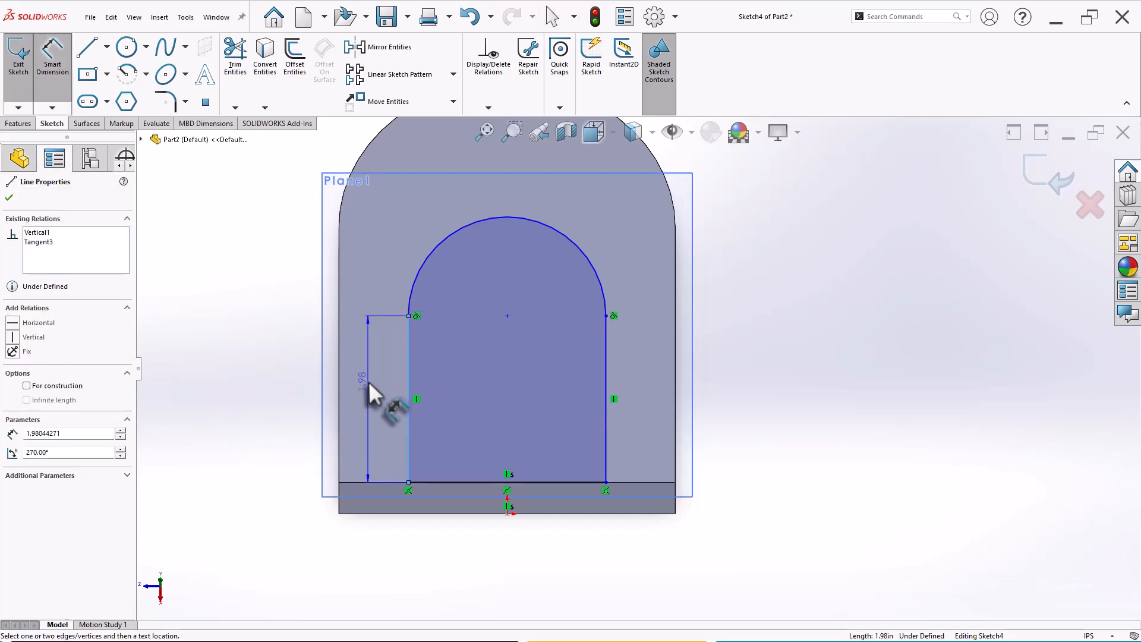
left_click(370, 392)
type("2.5")
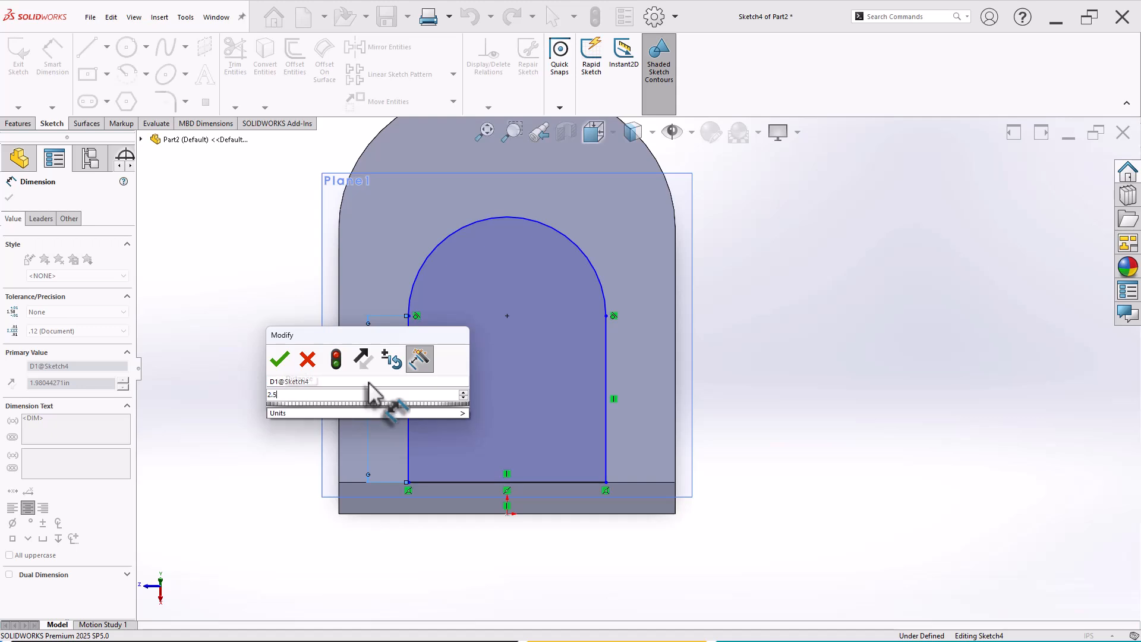
key("Return")
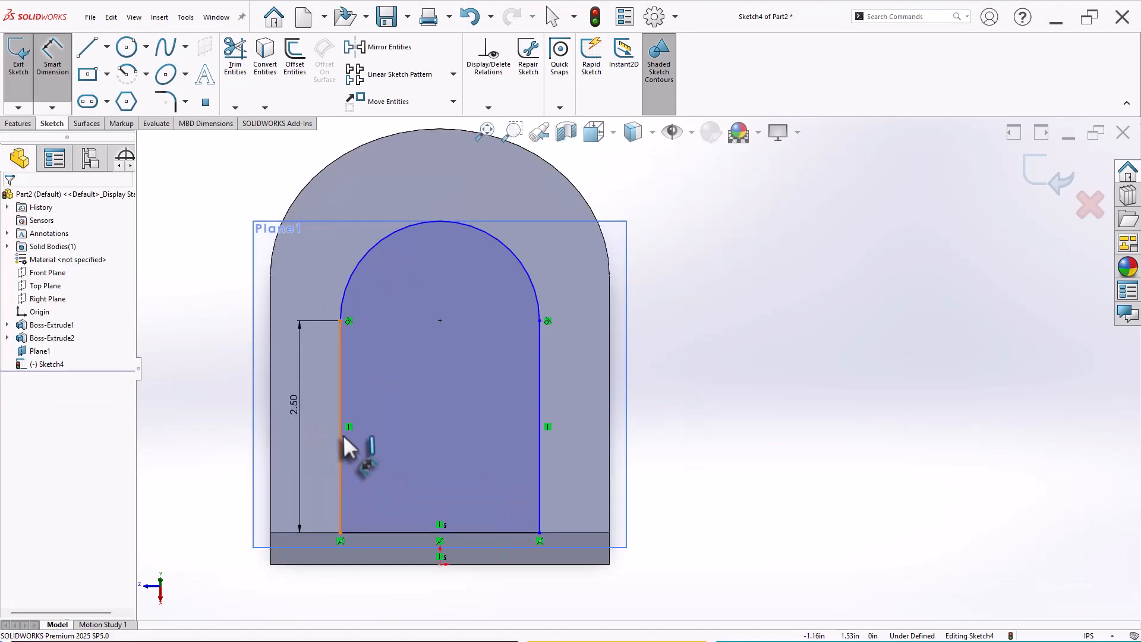
left_click(416, 533)
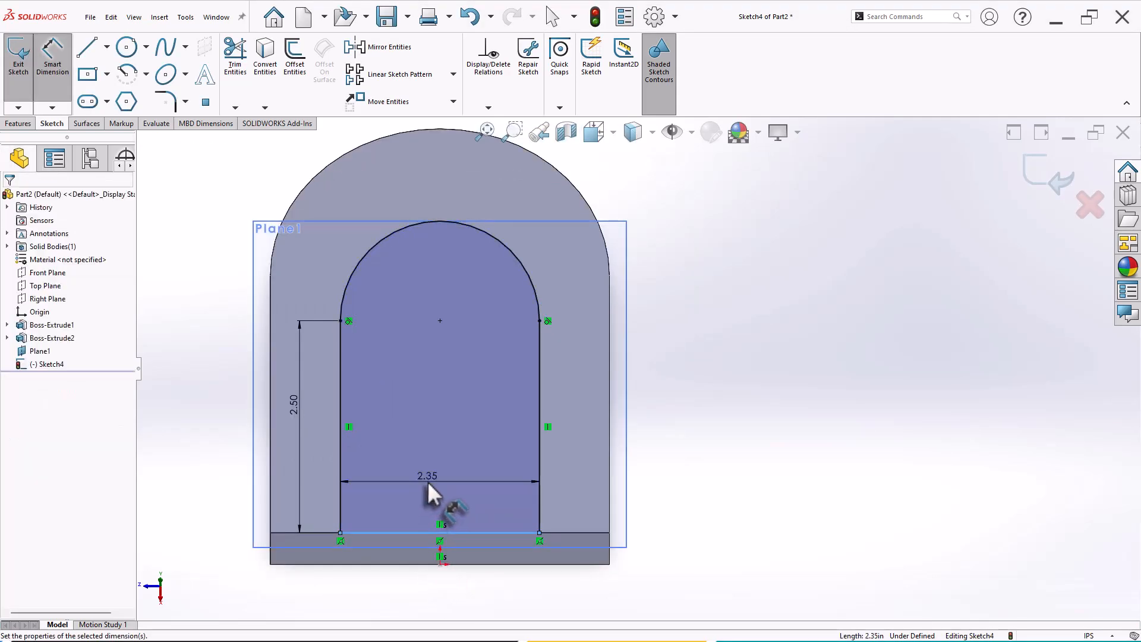
left_click(427, 480)
type("3")
key("Return")
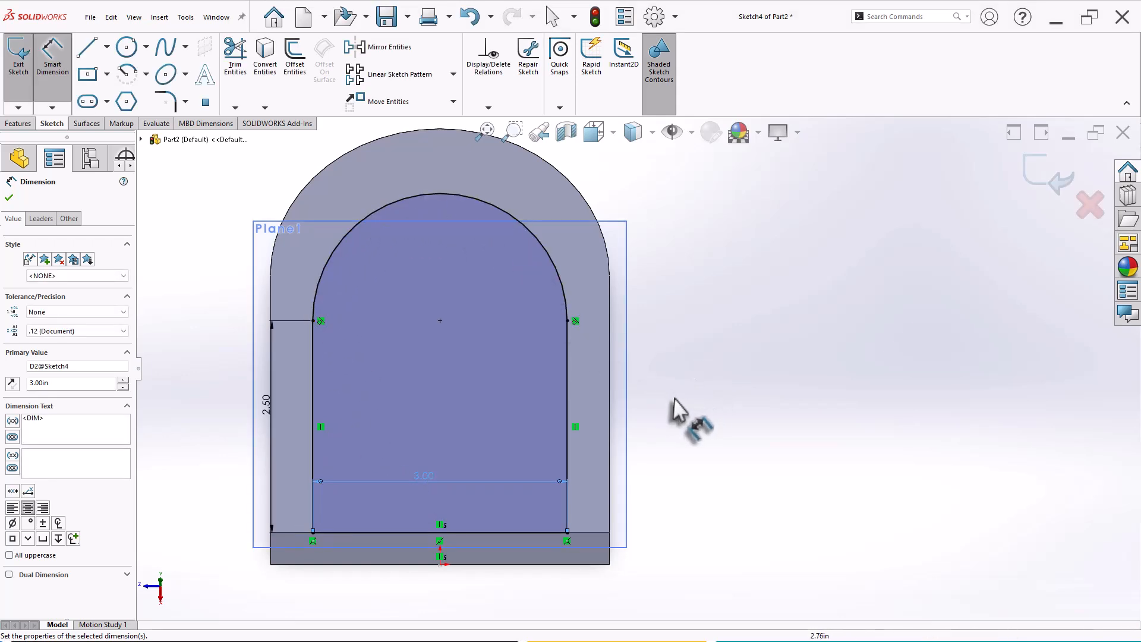
Draw a circle centered on the arch's arc center and set its diameter to 1.5 in.
left_click(127, 46)
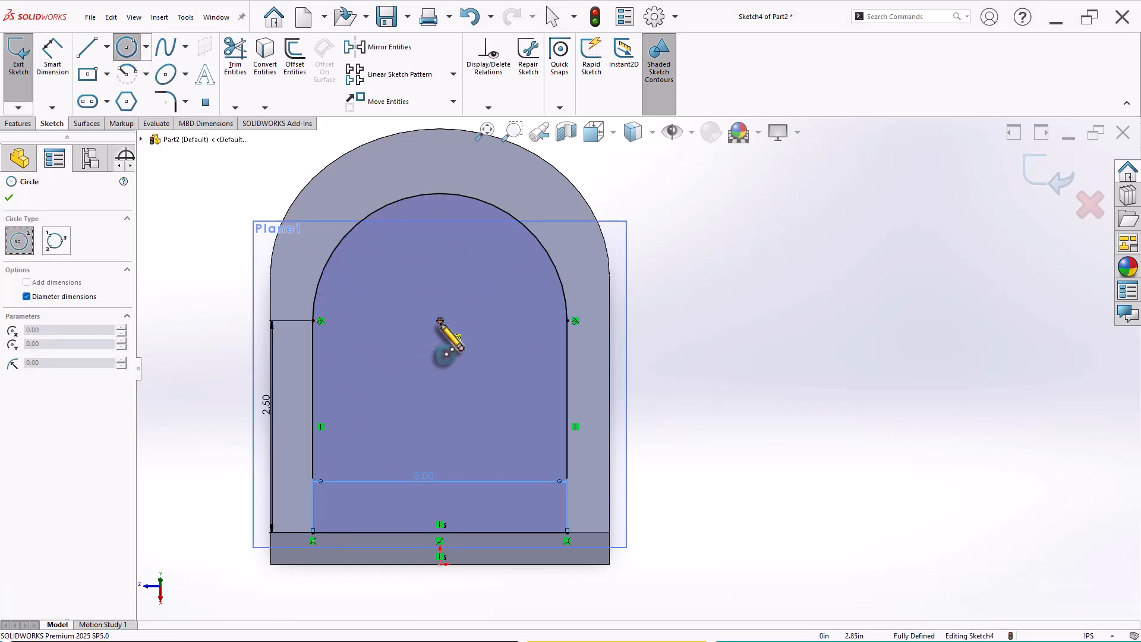
left_click(440, 320)
left_click(474, 298)
right_click_drag(735, 392, 764, 298)
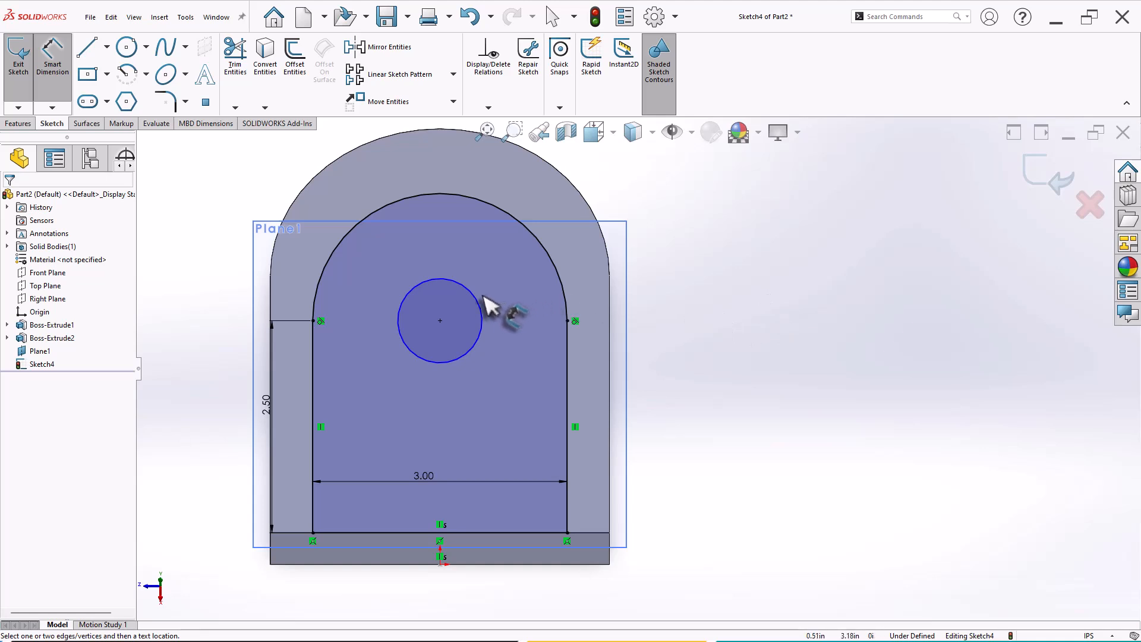
left_click(479, 305)
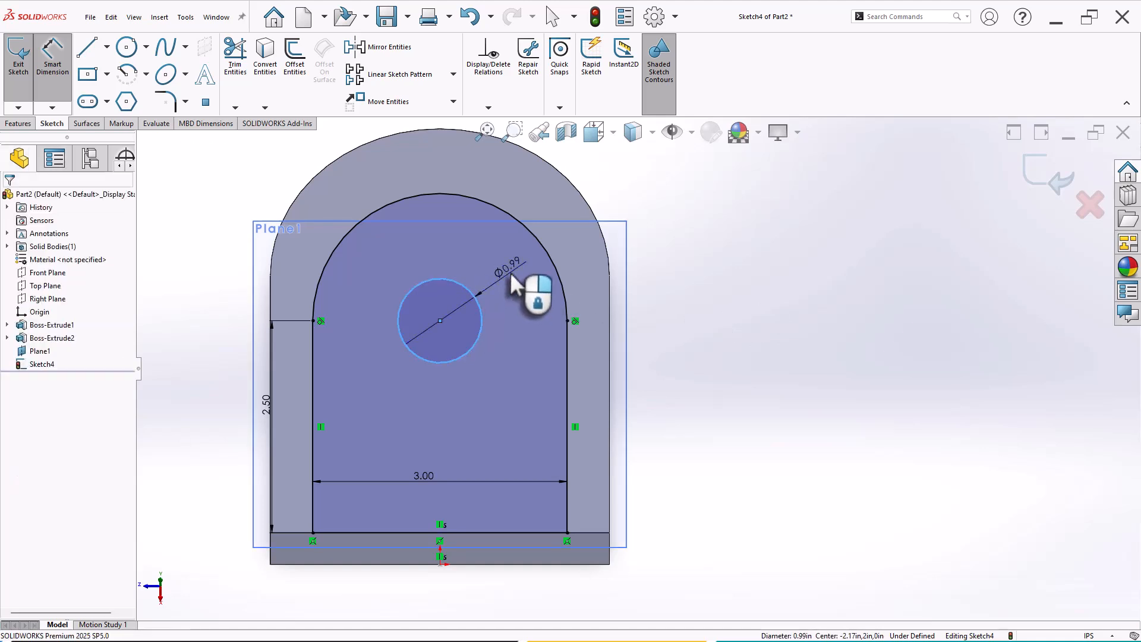
left_click(512, 280)
key("Return")
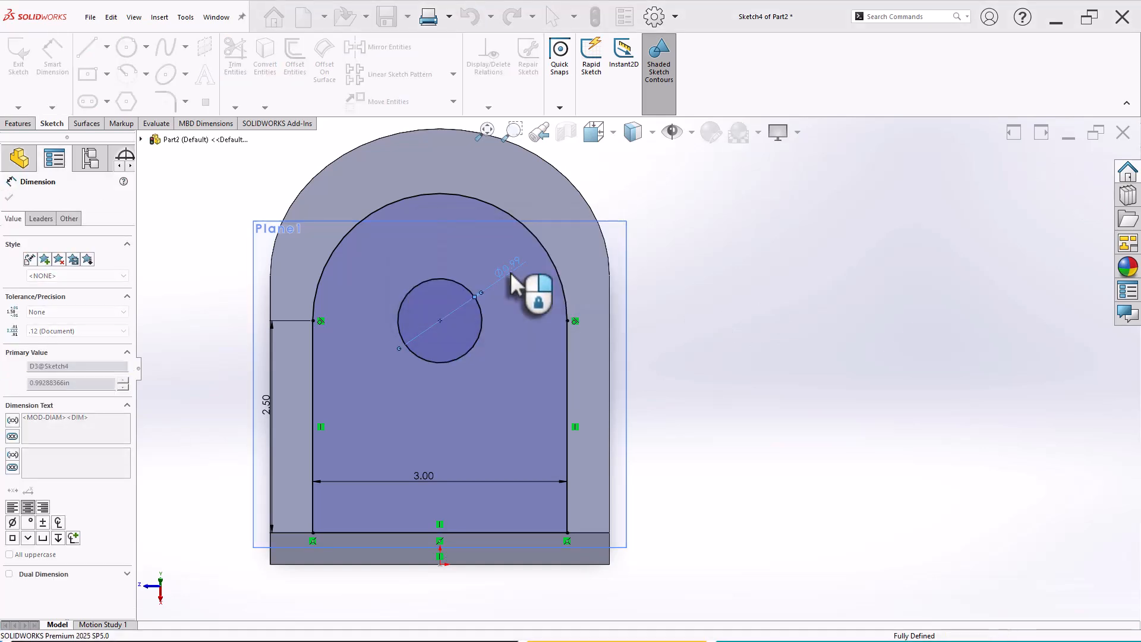
key("Escape")
Extrude the arch profile with its hole from the angled plane toward the base, using reversed direction and the Up To Next end condition.
mouse_move(693, 382)
middle_mouse_down()
mouse_move(724, 453)
mouse_move(813, 398)
mouse_move(783, 462)
mouse_move(797, 461)
mouse_move(764, 374)
mouse_move(822, 323)
mouse_move(778, 357)
mouse_move(789, 352)
mouse_move(784, 309)
mouse_move(787, 331)
middle_mouse_up()
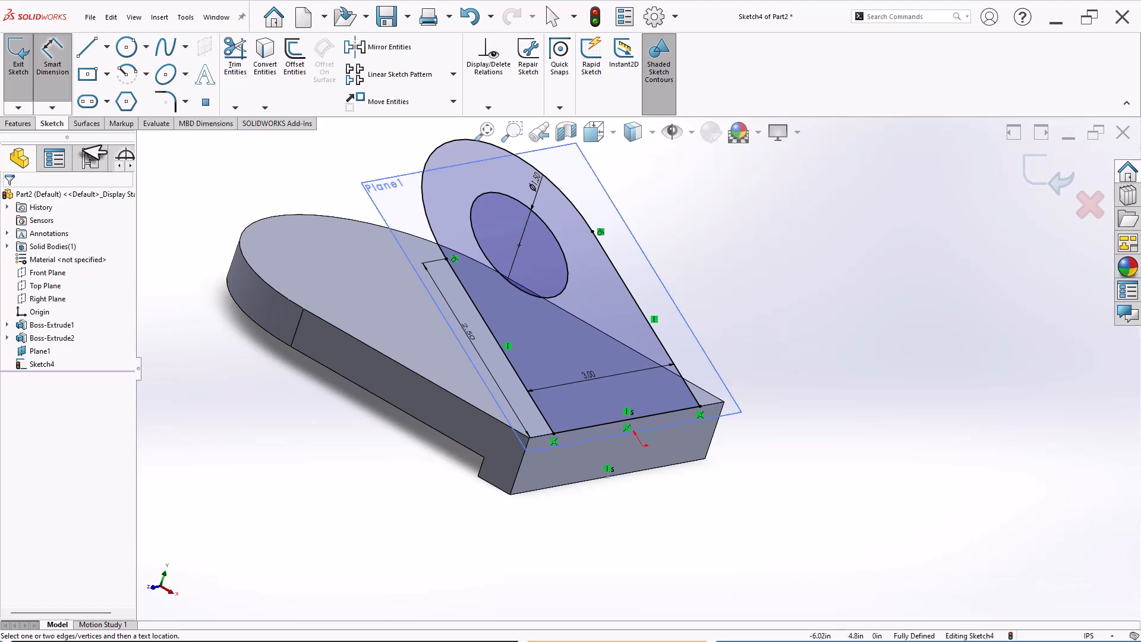
left_click(18, 124)
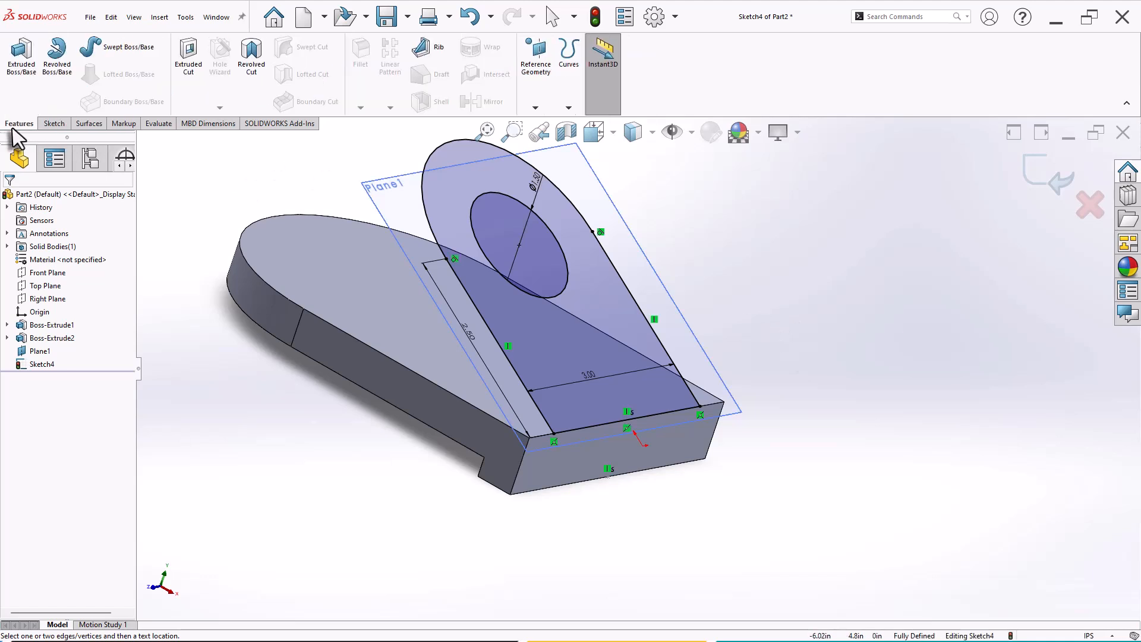
left_click(26, 76)
middle_click_drag(209, 331, 278, 333)
left_click(53, 270)
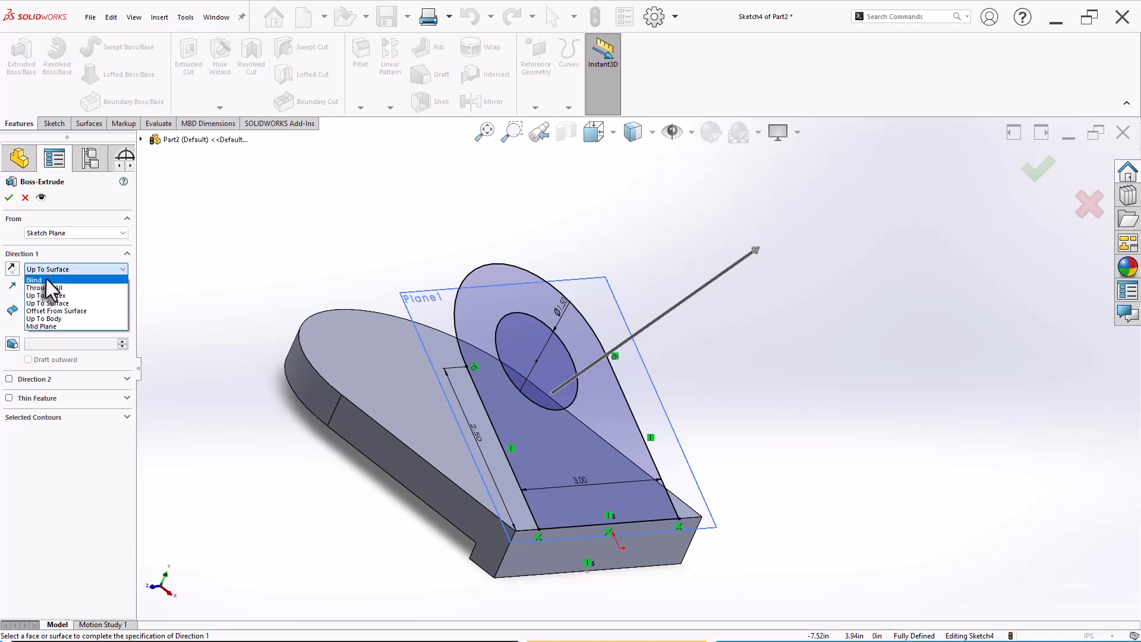
left_click(46, 279)
mouse_move(213, 342)
middle_mouse_down()
mouse_move(260, 326)
mouse_move(234, 349)
middle_mouse_up()
left_click(12, 268)
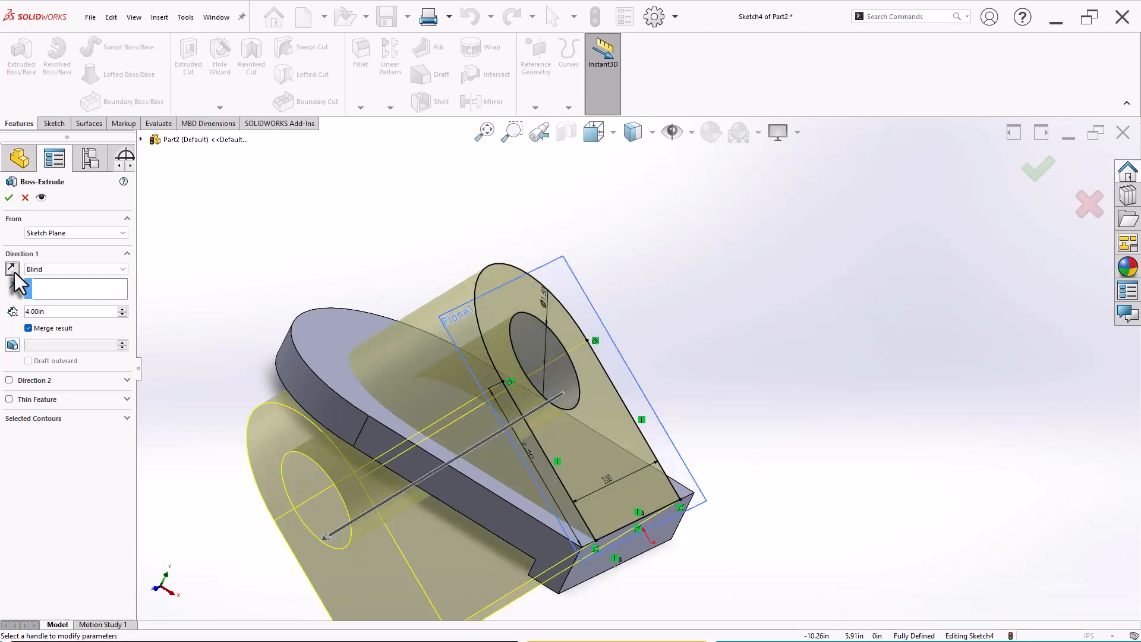
left_click(41, 271)
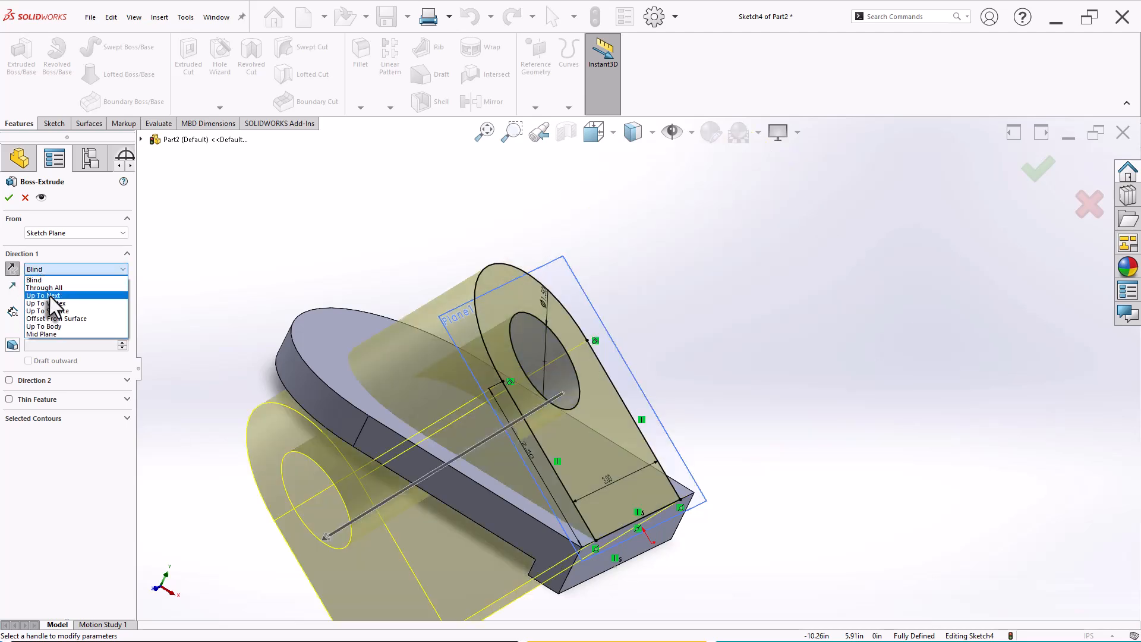
left_click(49, 295)
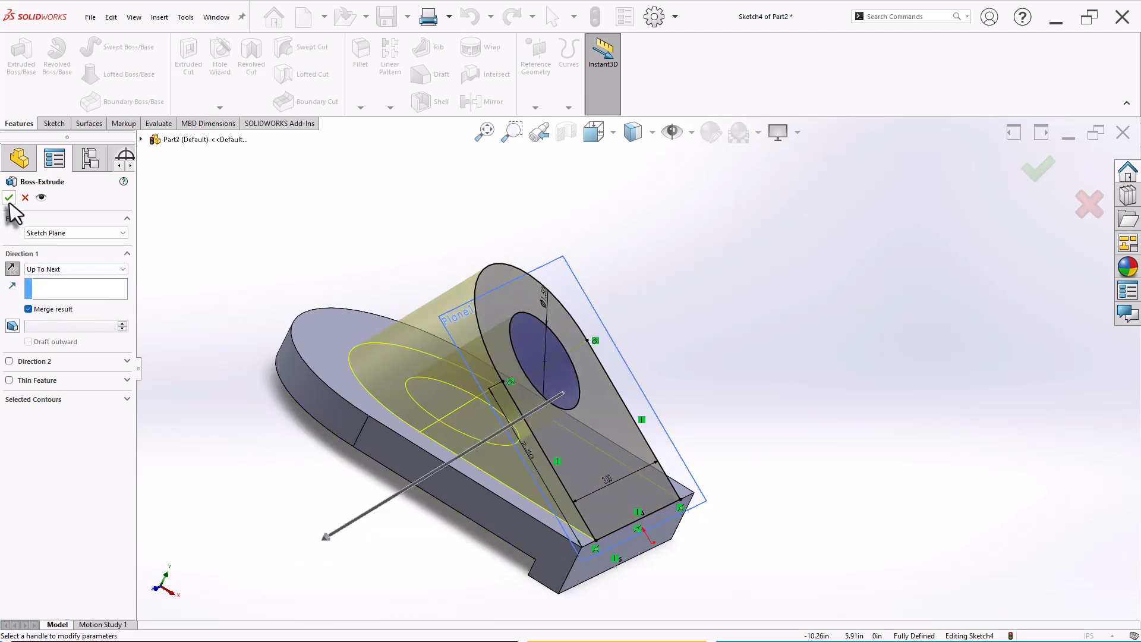
left_click(9, 197)
Examine the angled boss and its hole from several viewpoints, including the isometric view.
middle_click_drag(200, 254, 160, 242)
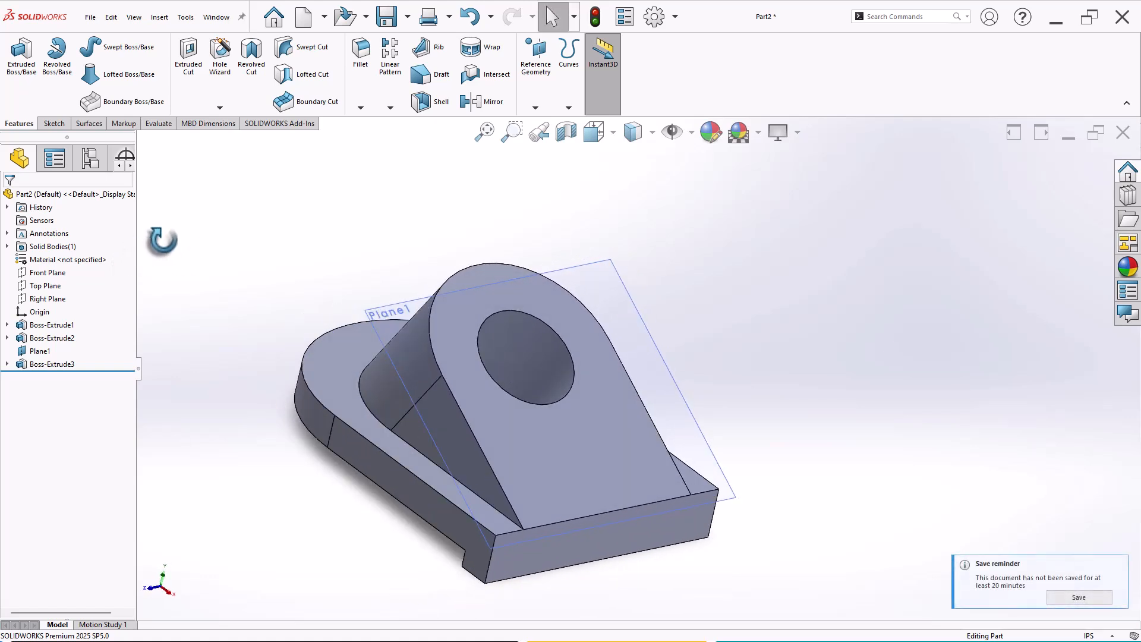
key("ctrl+7")
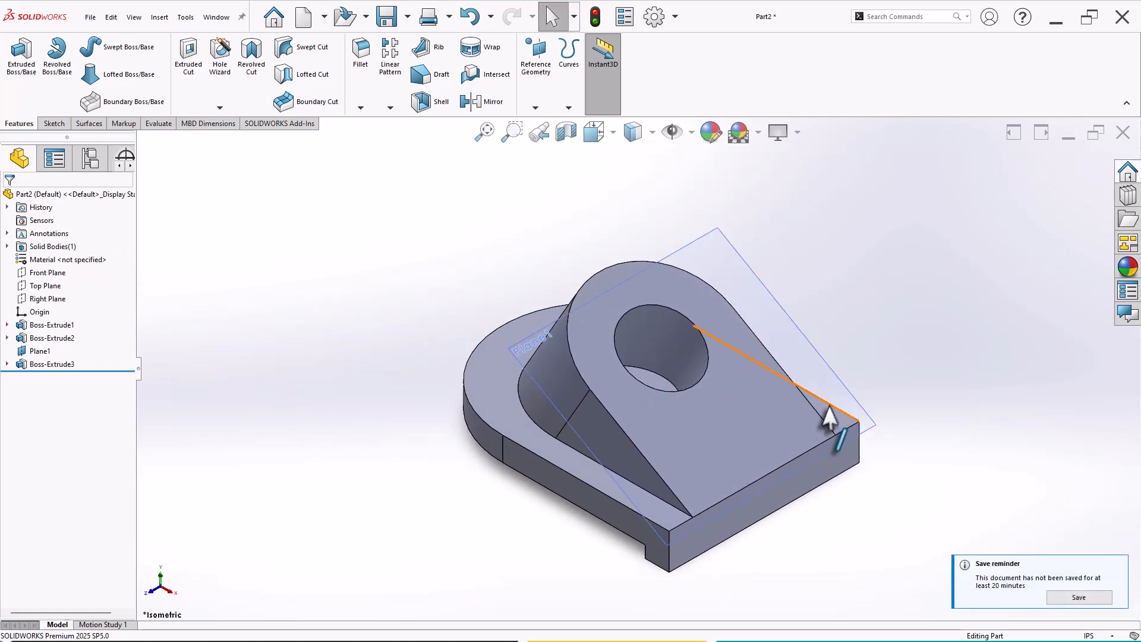
middle_click_drag(802, 408, 646, 437)
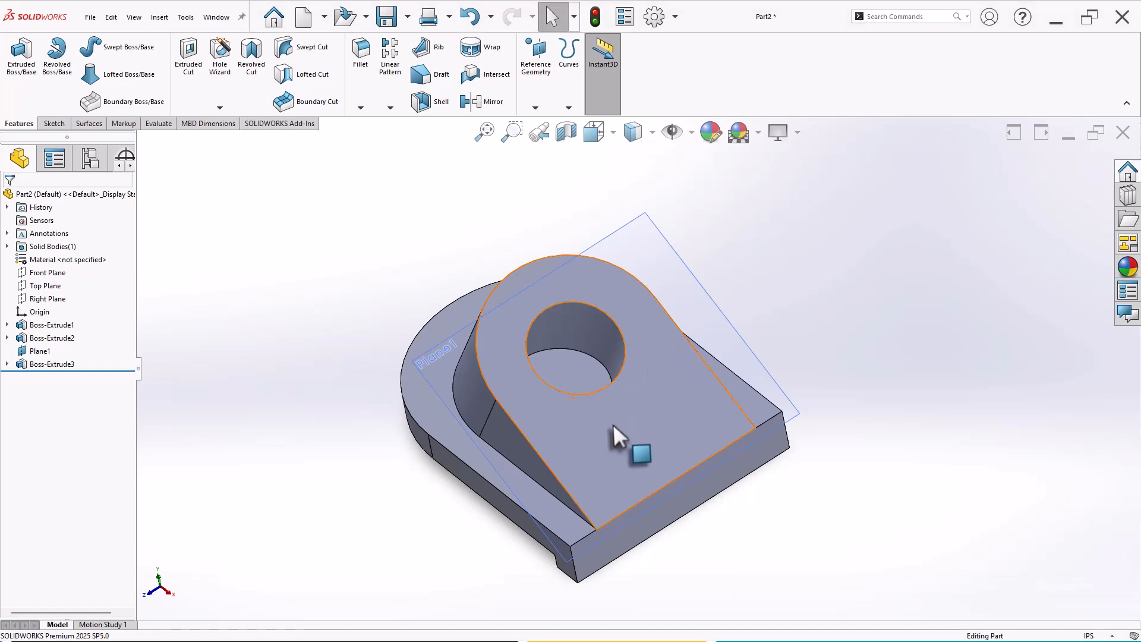
middle_click_drag(618, 438, 655, 369)
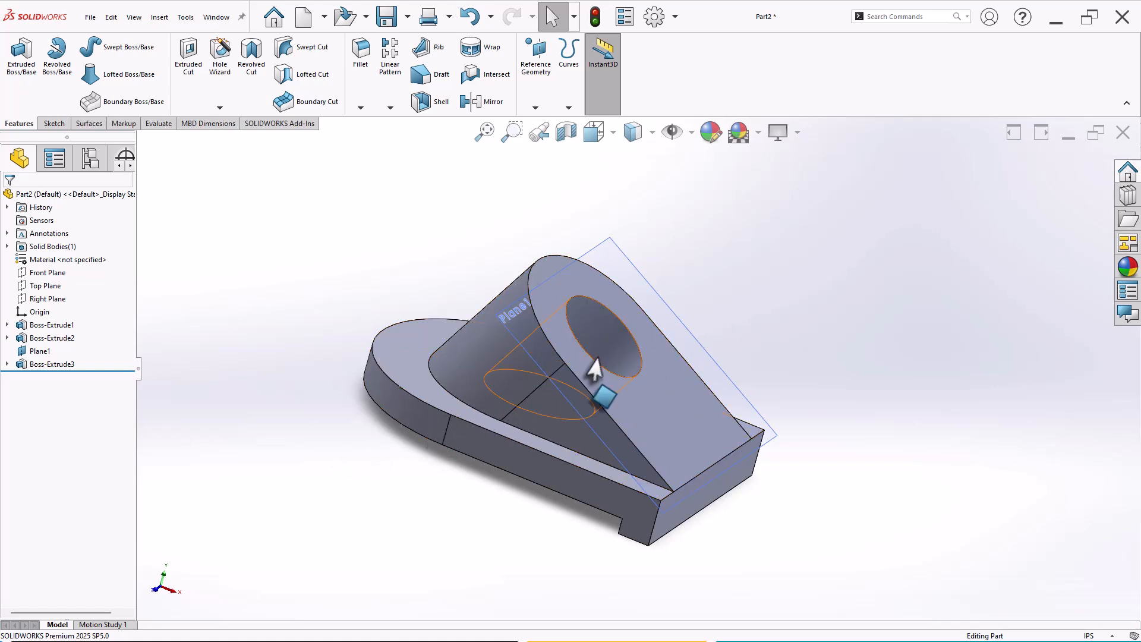
middle_click_drag(755, 325, 712, 385)
middle_click_drag(803, 428, 845, 369)
mouse_move(774, 376)
middle_mouse_down()
mouse_move(792, 354)
mouse_move(836, 359)
mouse_move(796, 284)
mouse_move(794, 326)
mouse_move(772, 359)
middle_mouse_up()
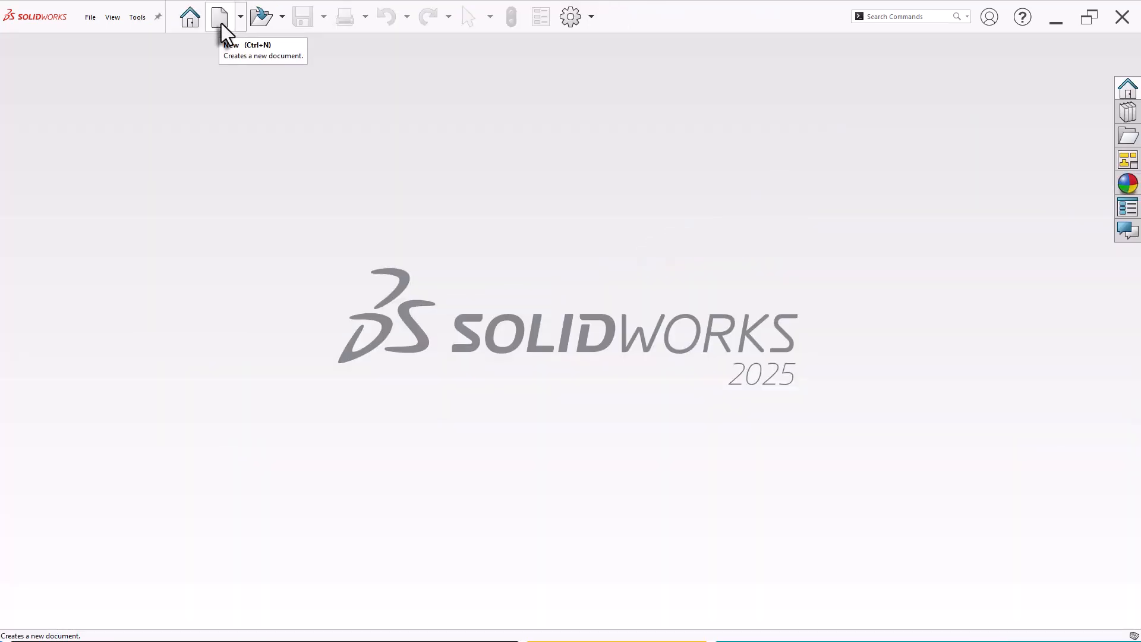
Create a new part document and set its unit system to IPS (inch, pound, second).
left_click(219, 18)
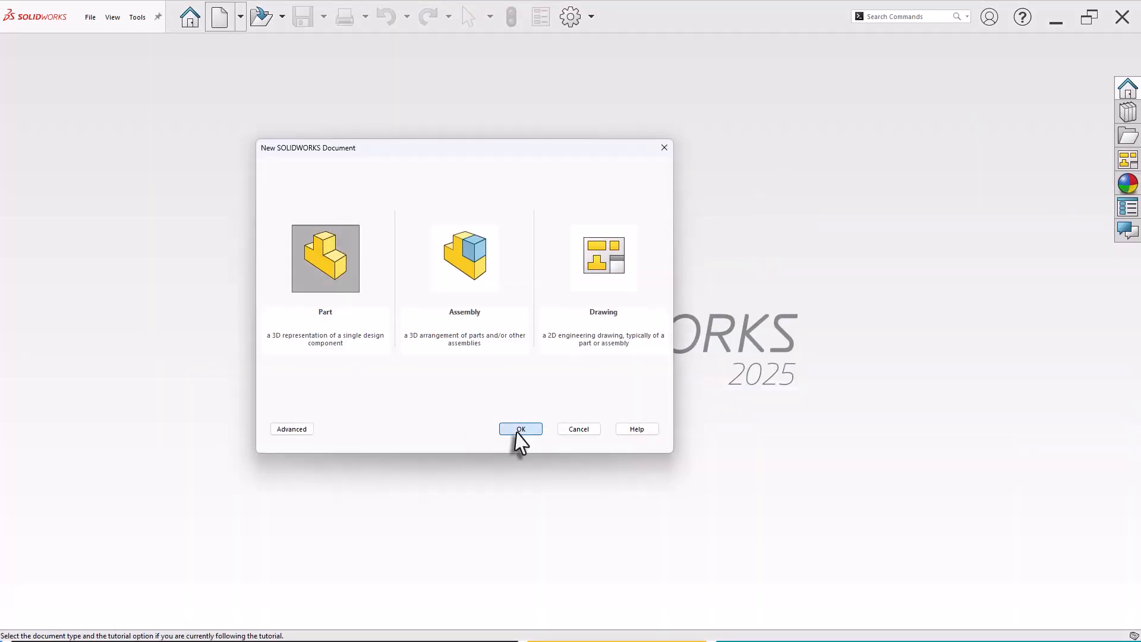
left_click(517, 431)
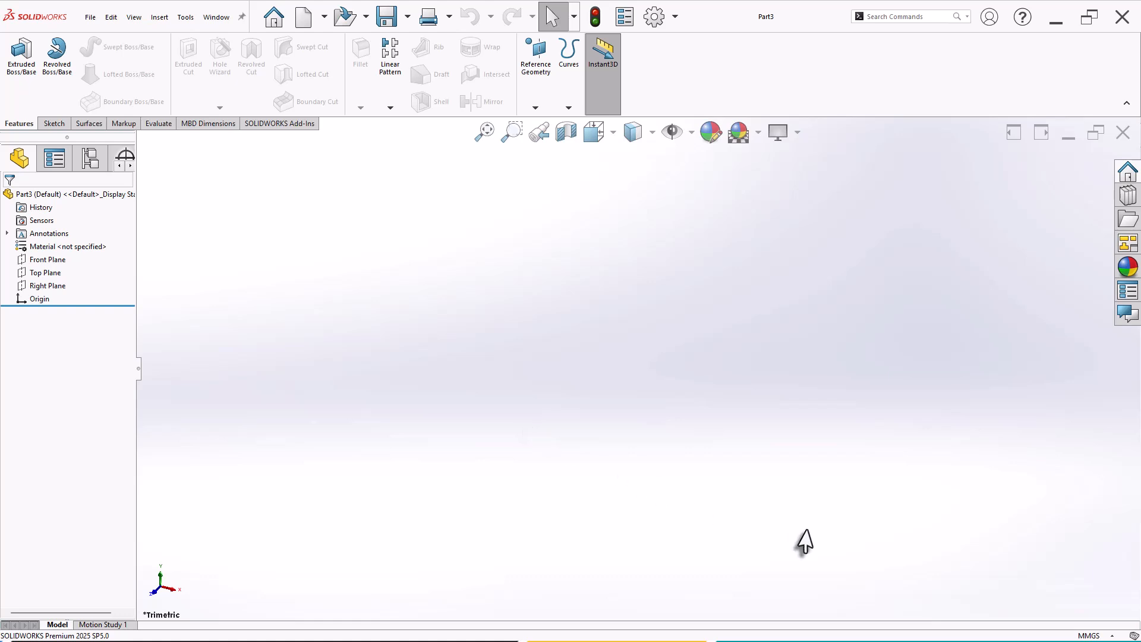
left_click(1085, 635)
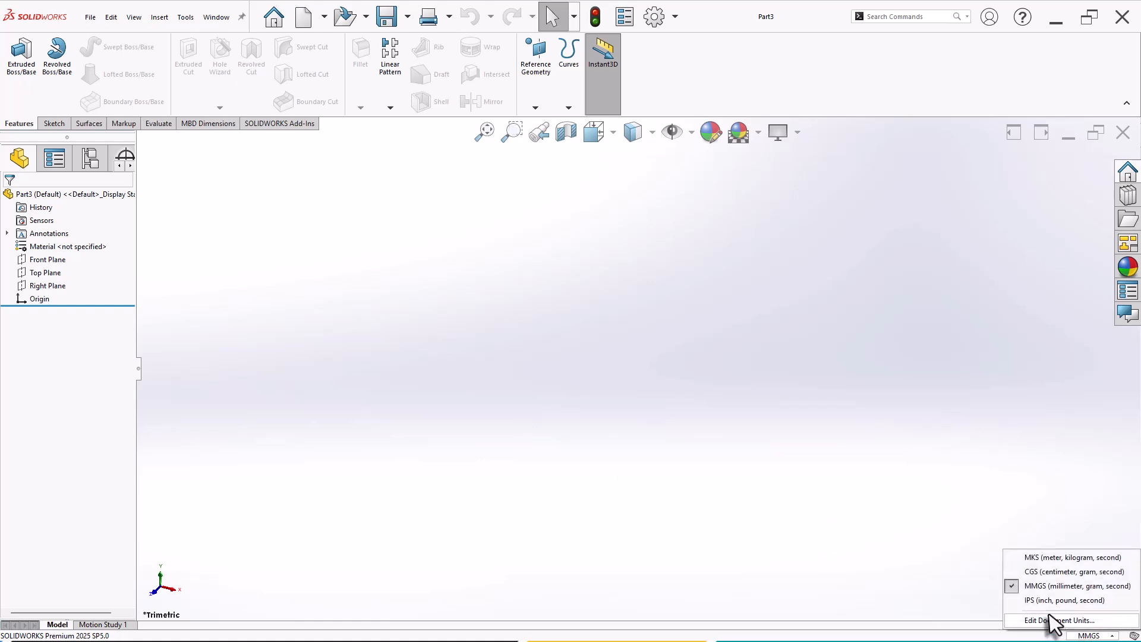
left_click(1045, 601)
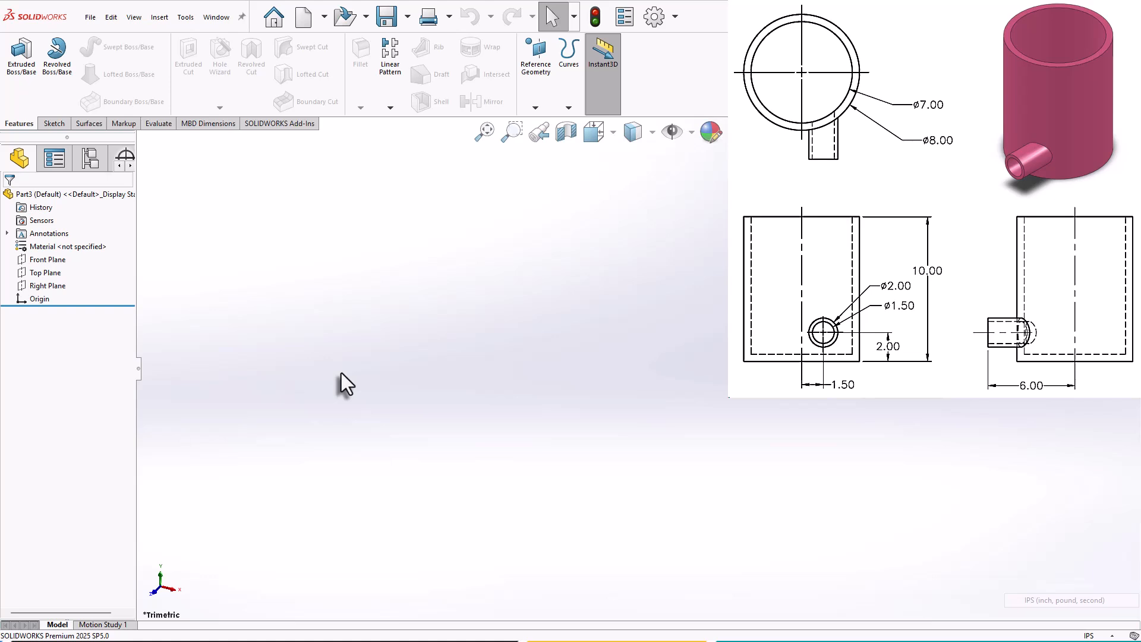
Sketch a vertical centerline about 2.1 in long on the Front Plane, starting at the origin.
left_click(54, 262)
left_click(65, 246)
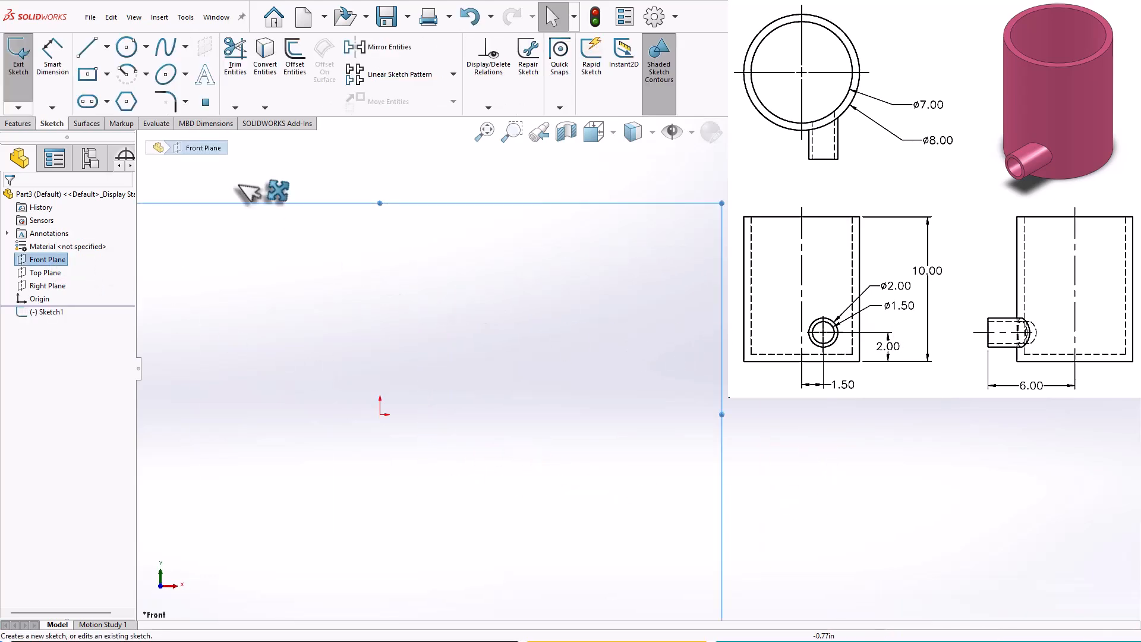
left_click(106, 47)
left_click(113, 82)
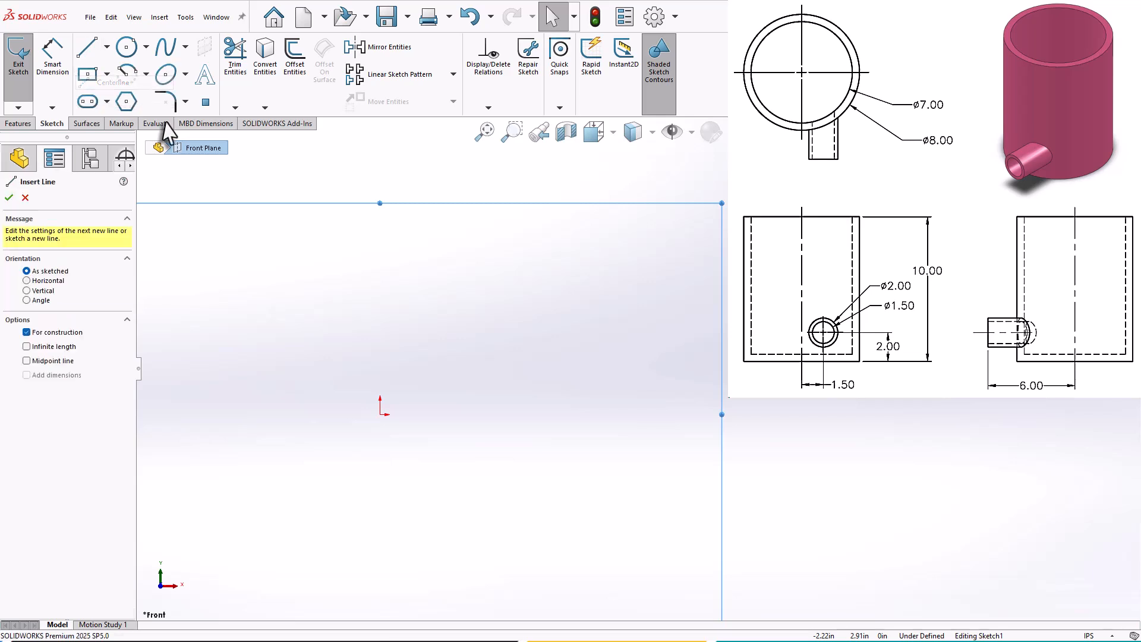
left_click(380, 414)
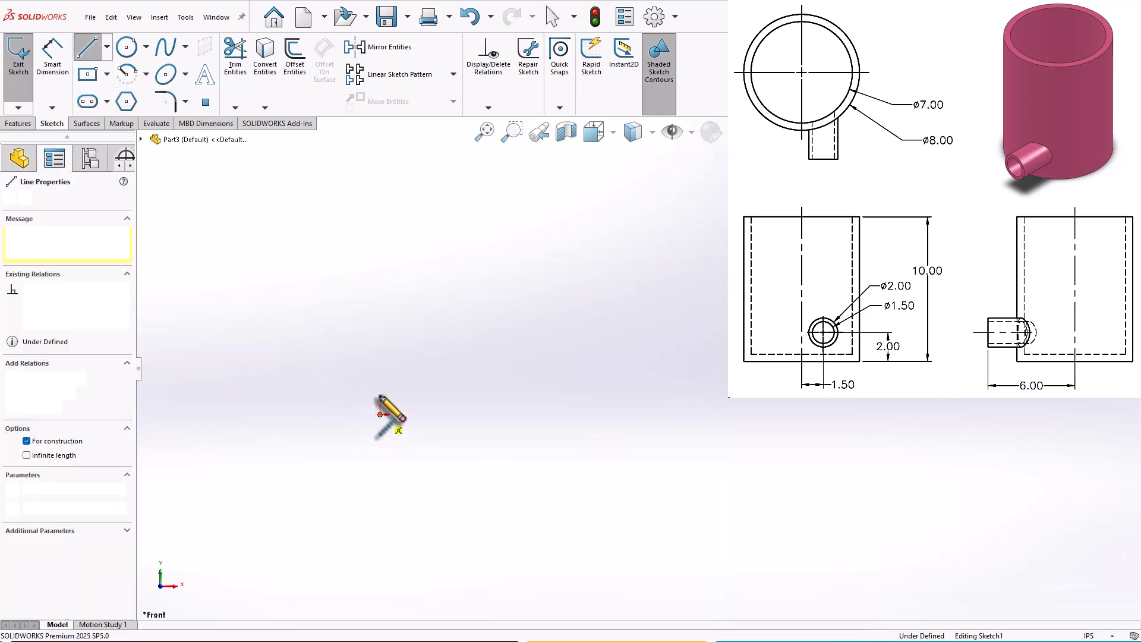
left_click(380, 211)
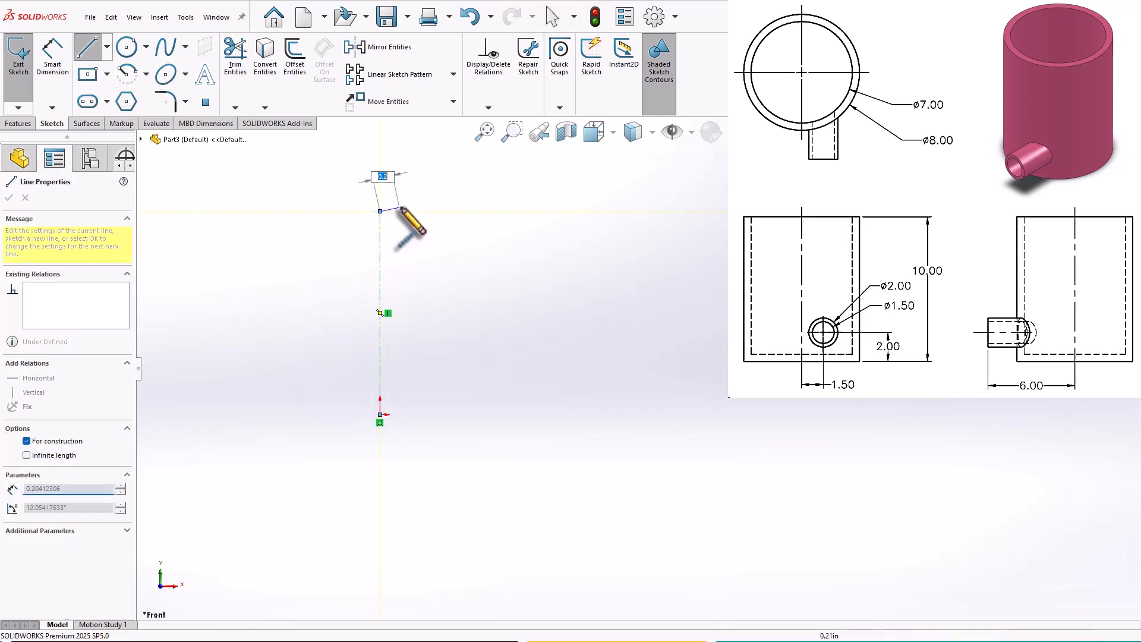
right_click(417, 213)
key("Escape")
Draw a closed L-shaped wall-and-floor profile from the origin beside the centerline, about 0.95 in wide at its base.
left_click(87, 47)
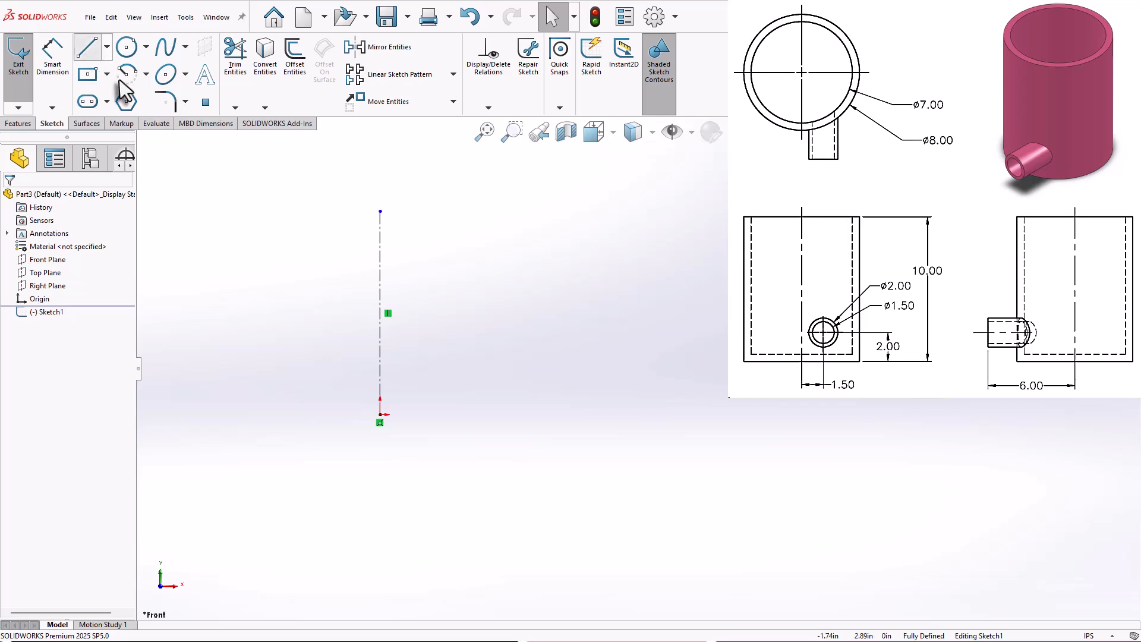
left_click(380, 414)
left_click(472, 415)
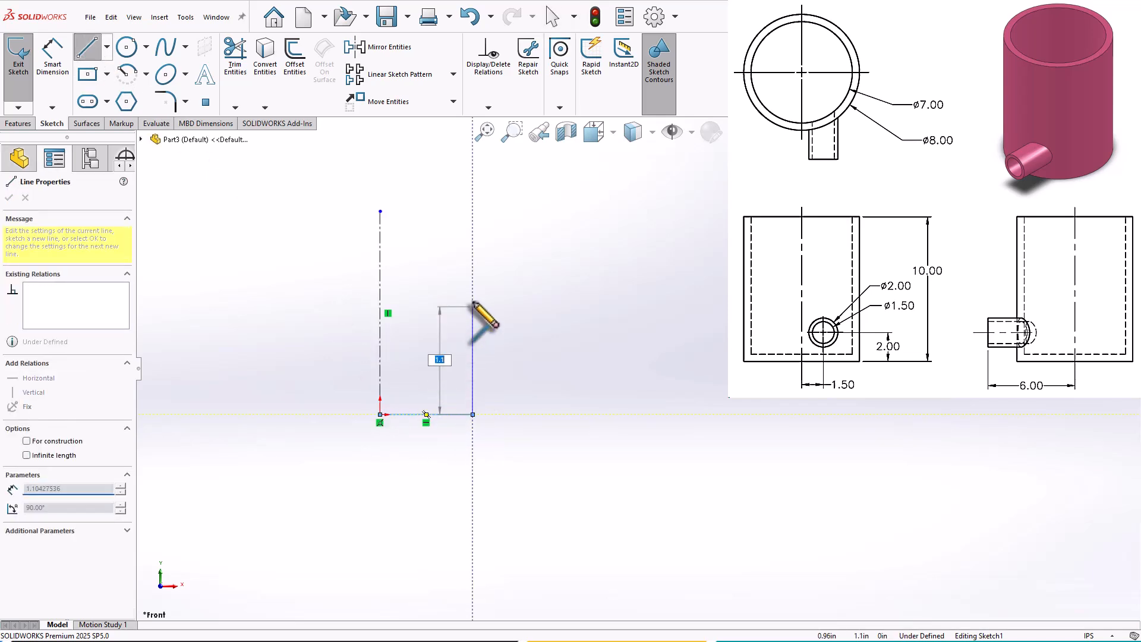
left_click(472, 267)
left_click(450, 268)
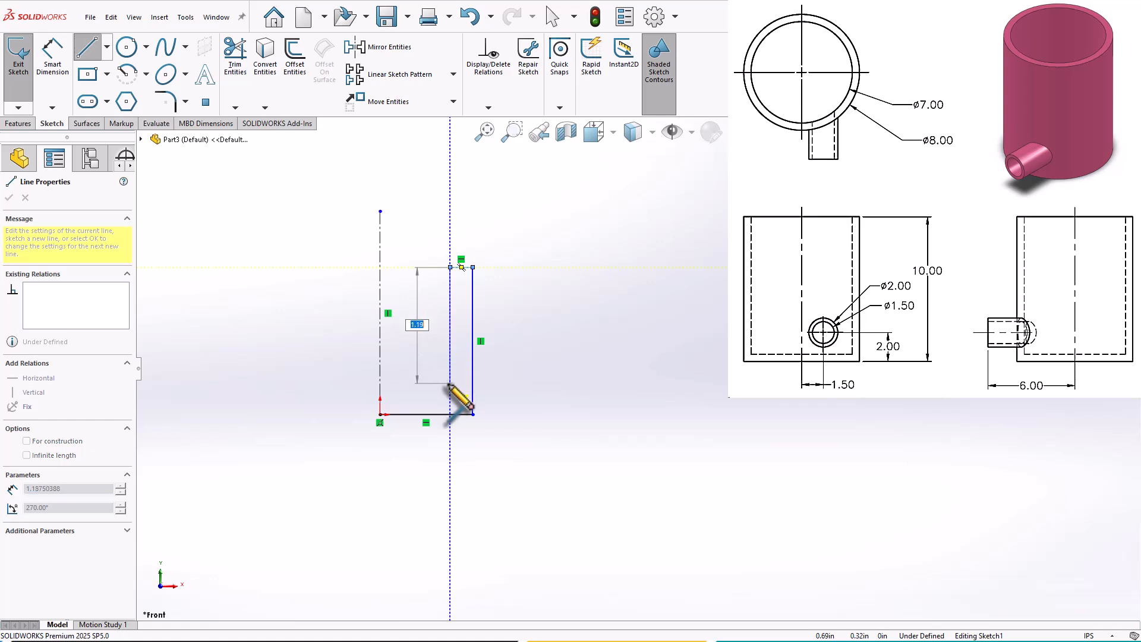
left_click(450, 382)
left_click(381, 383)
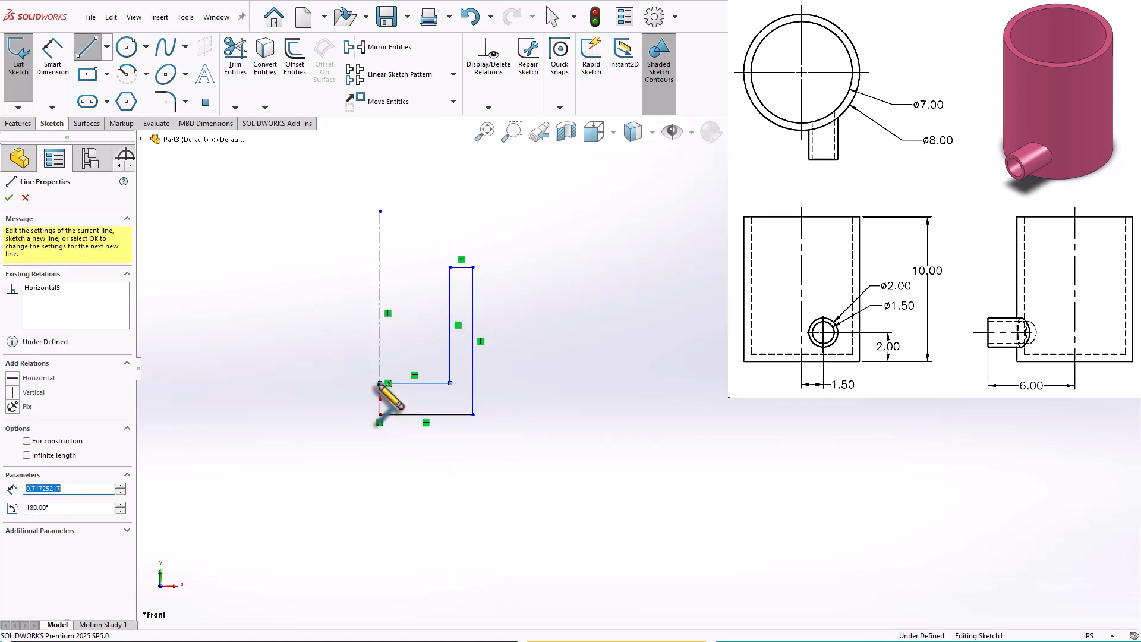
left_click(380, 414)
right_click(550, 292)
left_click(588, 299)
scroll(505, 339, "down", 2)
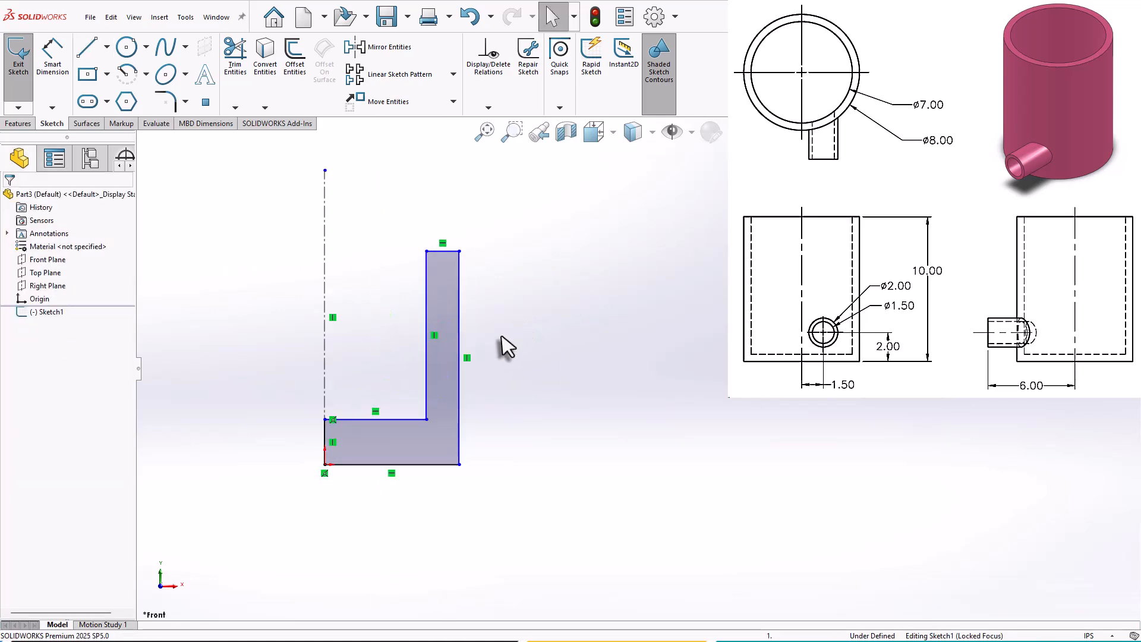
scroll(501, 338, "down", 1)
Dimension the profile's outer wall line about the centerline as an 8 in diameter.
right_click_drag(542, 432, 576, 343)
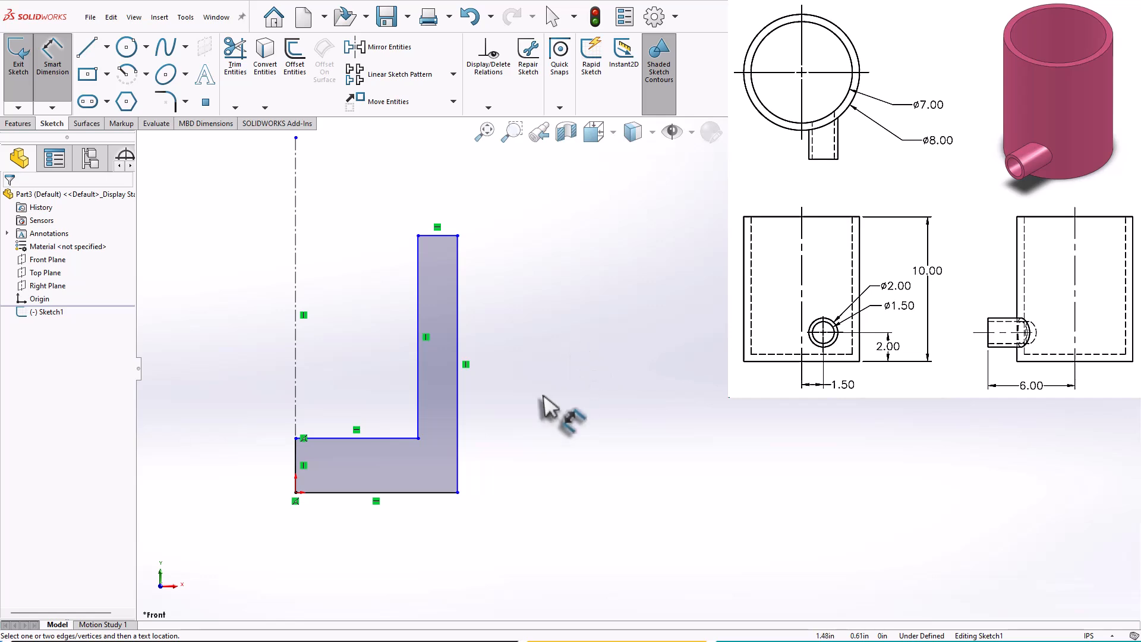
left_click(458, 419)
left_click(296, 389)
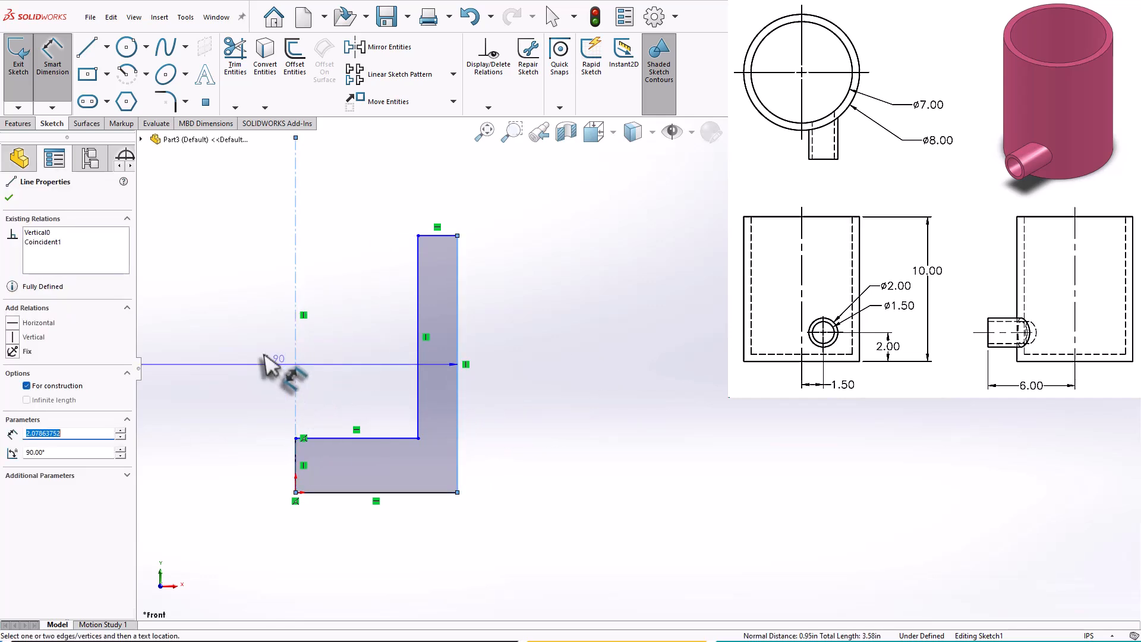
left_click(215, 248)
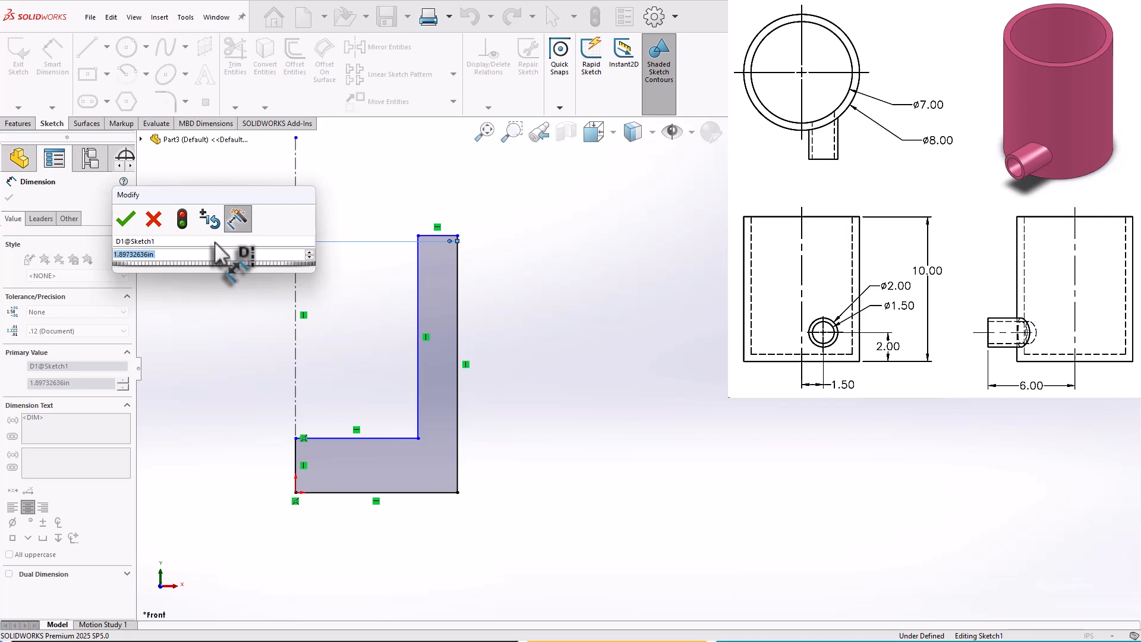
type("8")
key("Return")
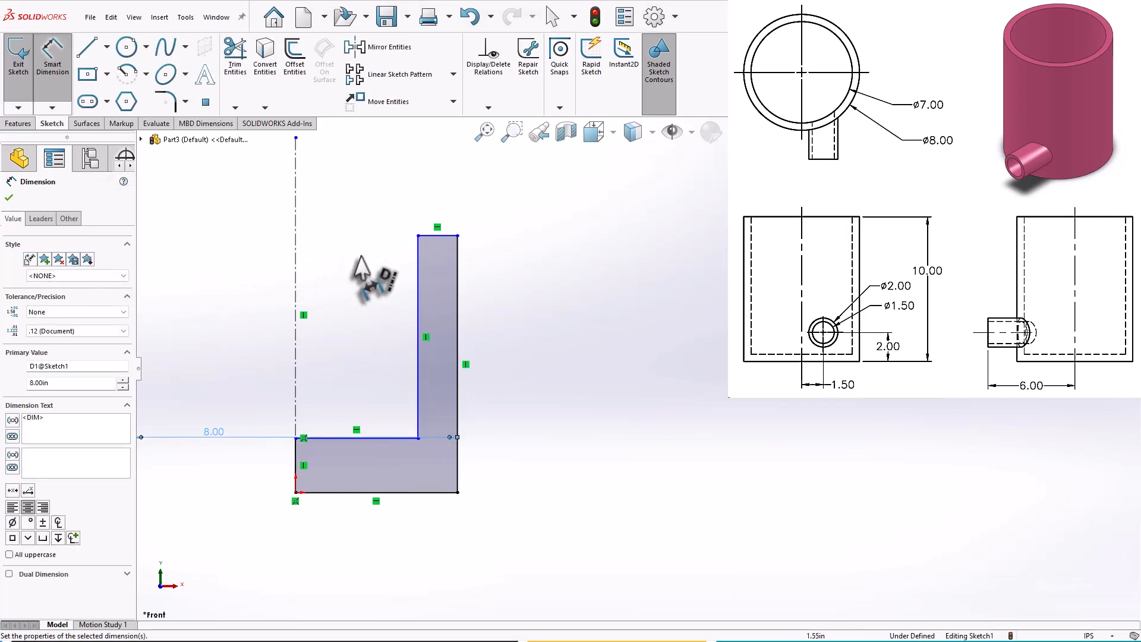
Dimension the profile's inner wall line about the centerline as a 7 in diameter.
left_click(419, 305)
left_click(295, 282)
left_click(232, 279)
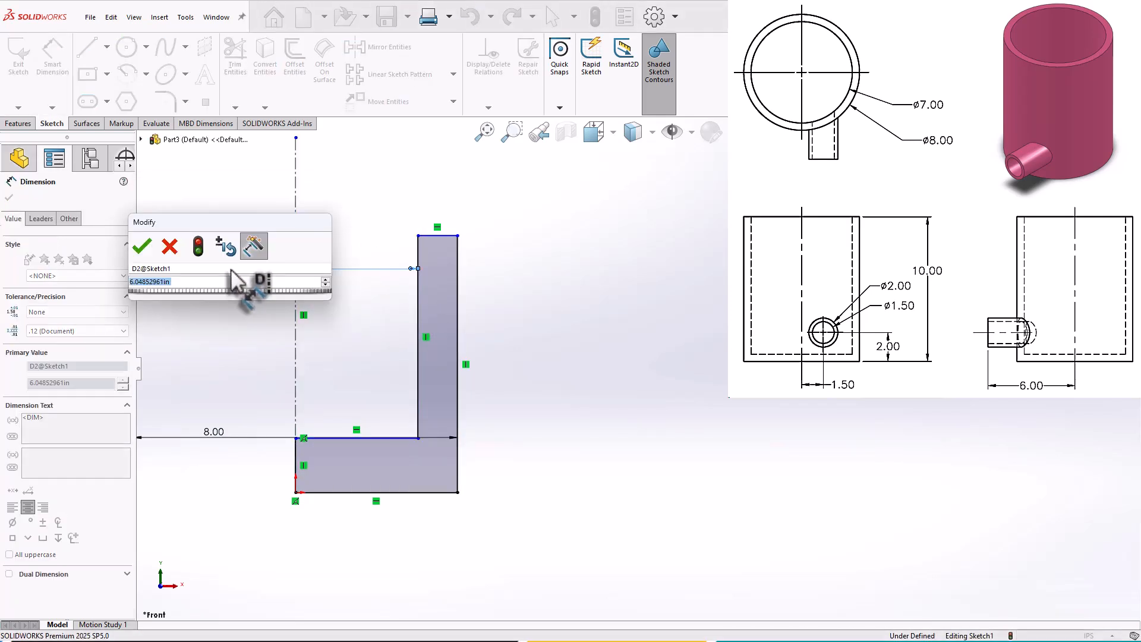
type("7")
key("Return")
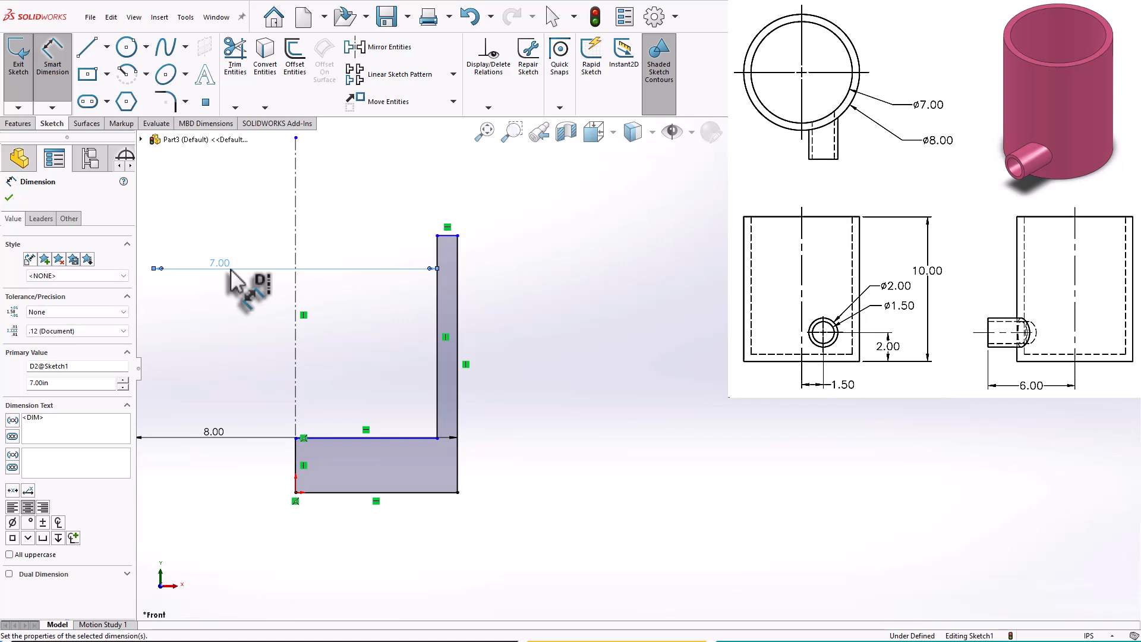
Dimension the height of the profile's outer wall line to 10 in.
left_click(457, 463)
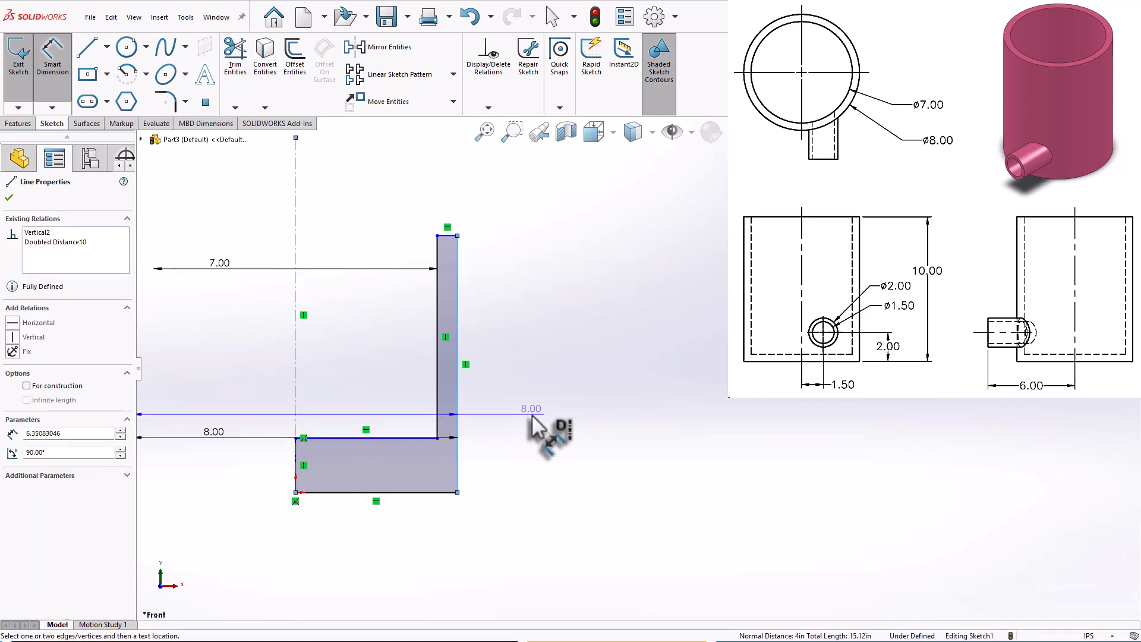
key("Escape")
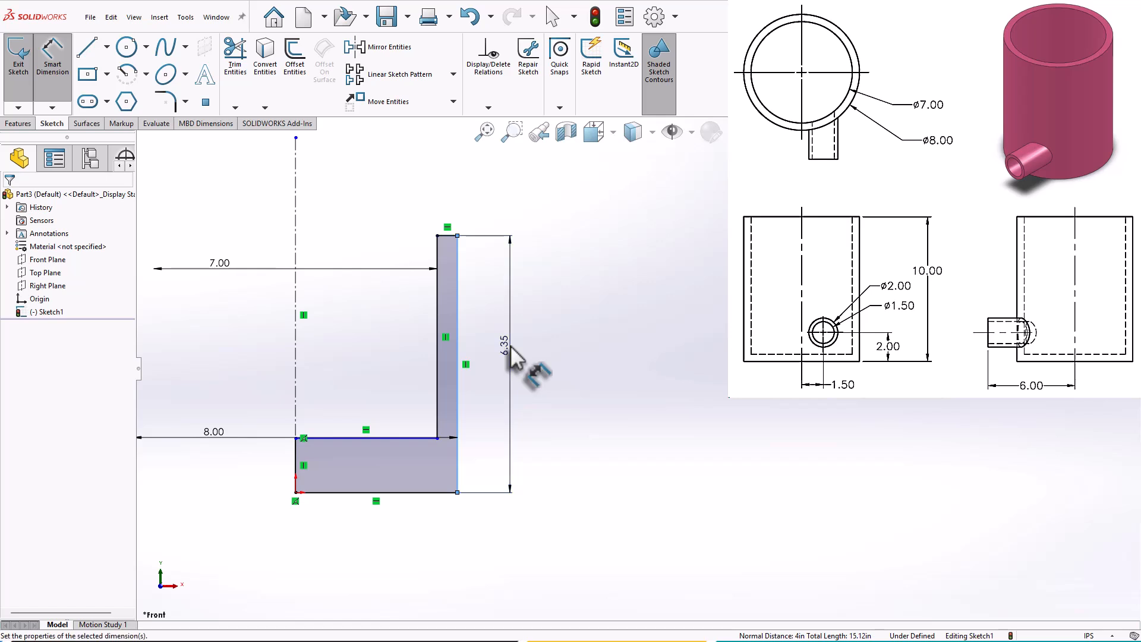
left_click(509, 355)
type("10")
key("Return")
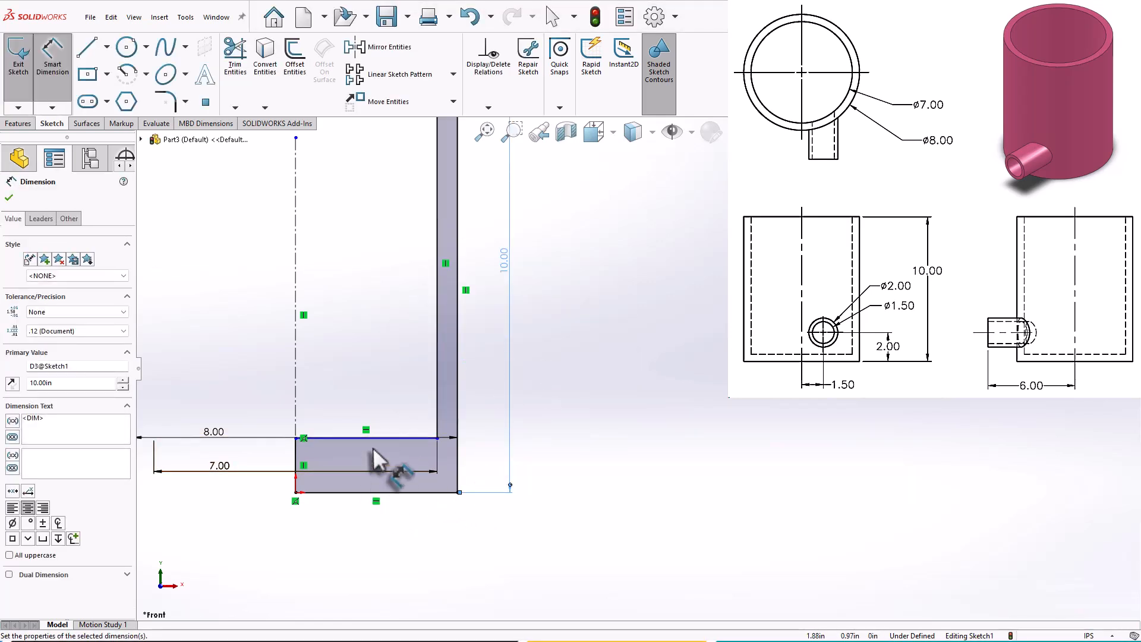
Dimension the floor thickness of the profile to 0.5 in at the centerline.
key("z")
key("shift+z")
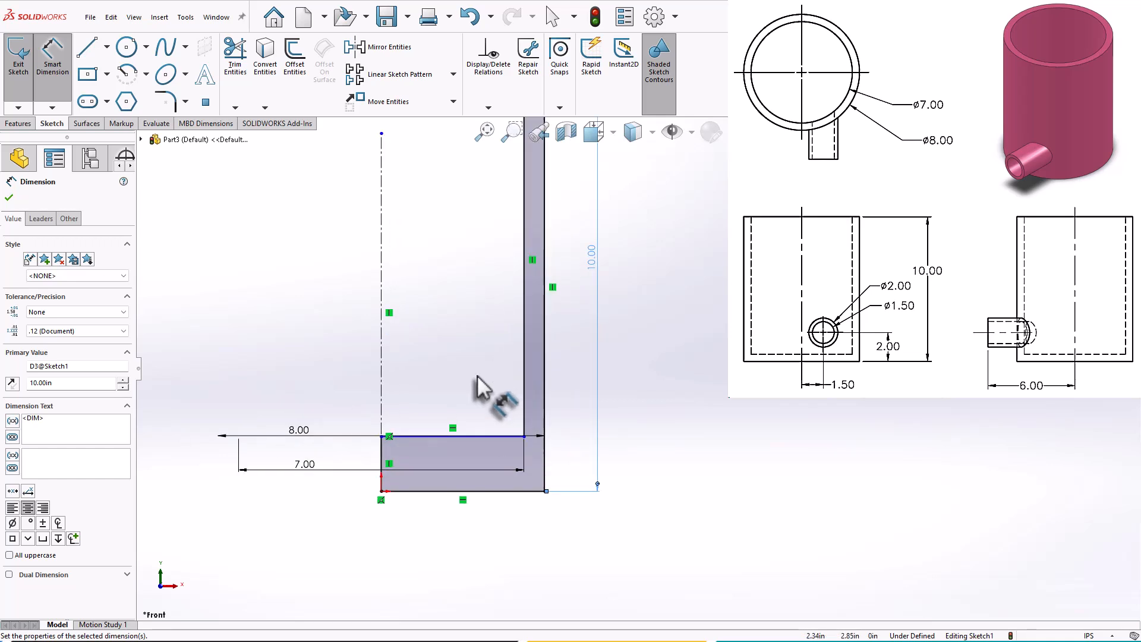
key("z")
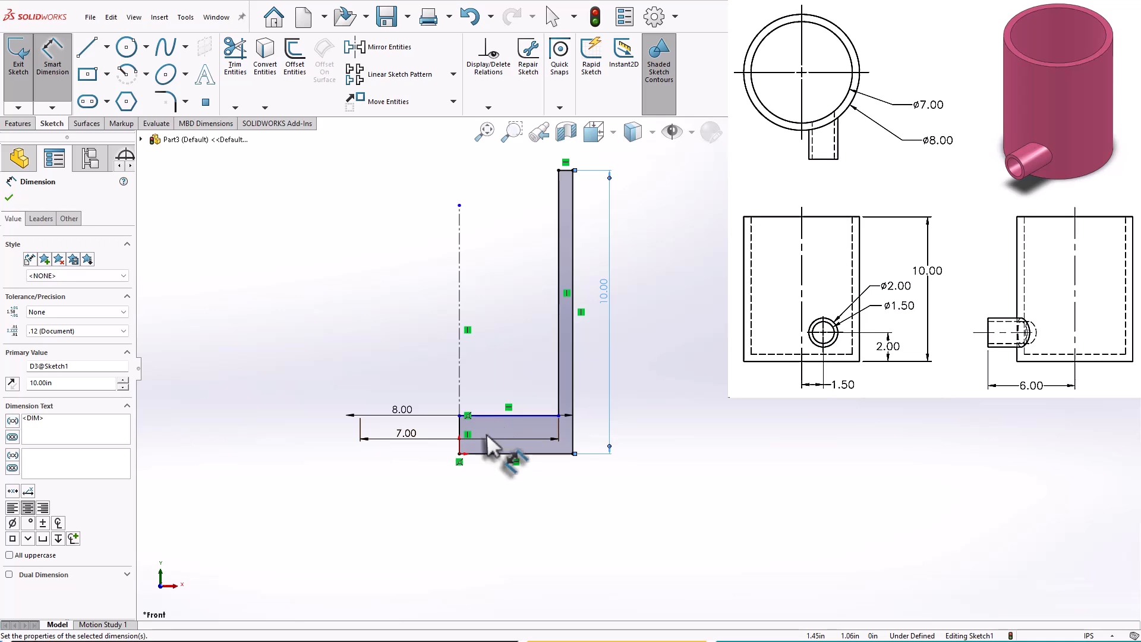
left_click(459, 434)
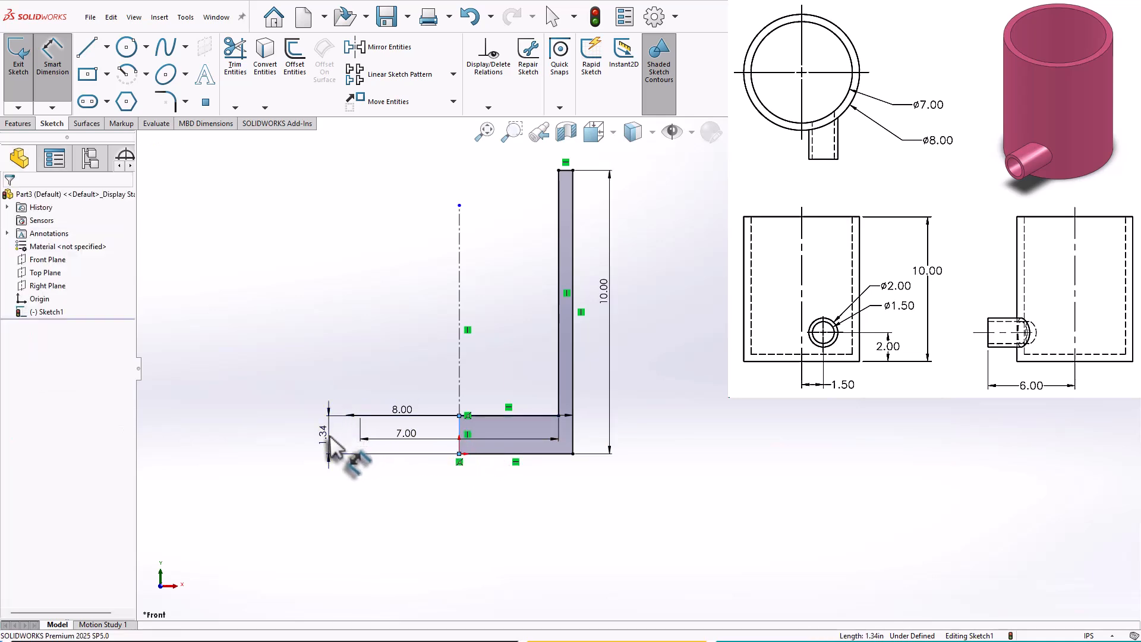
left_click(330, 449)
type(".5")
key("Return")
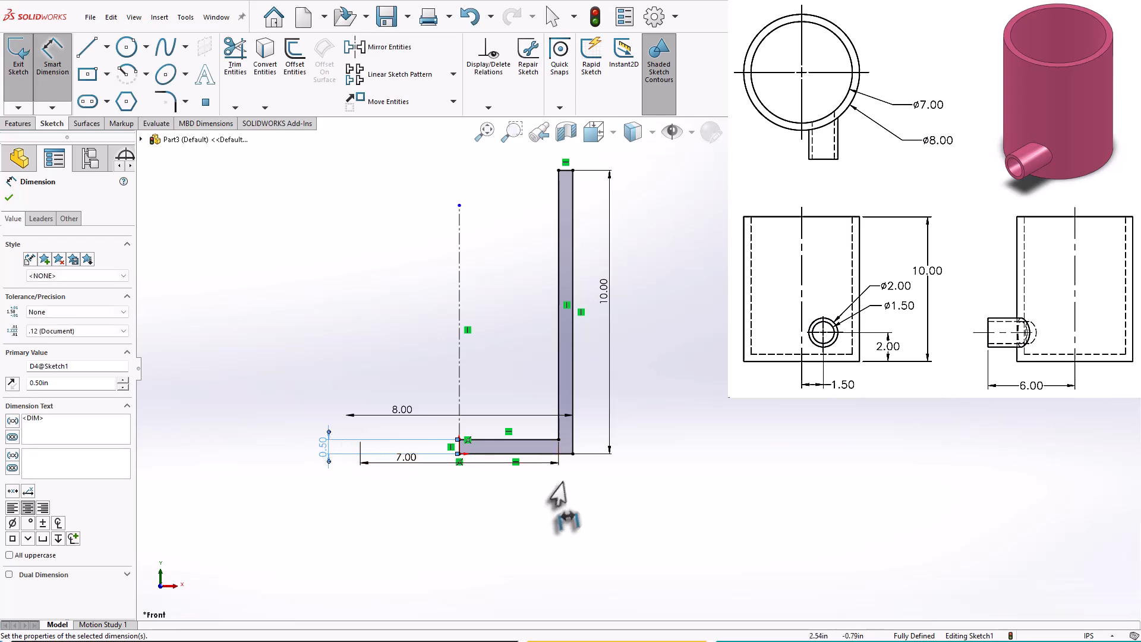
Revolve the profile 360 degrees about the vertical centerline to form the cylindrical container.
left_click(26, 126)
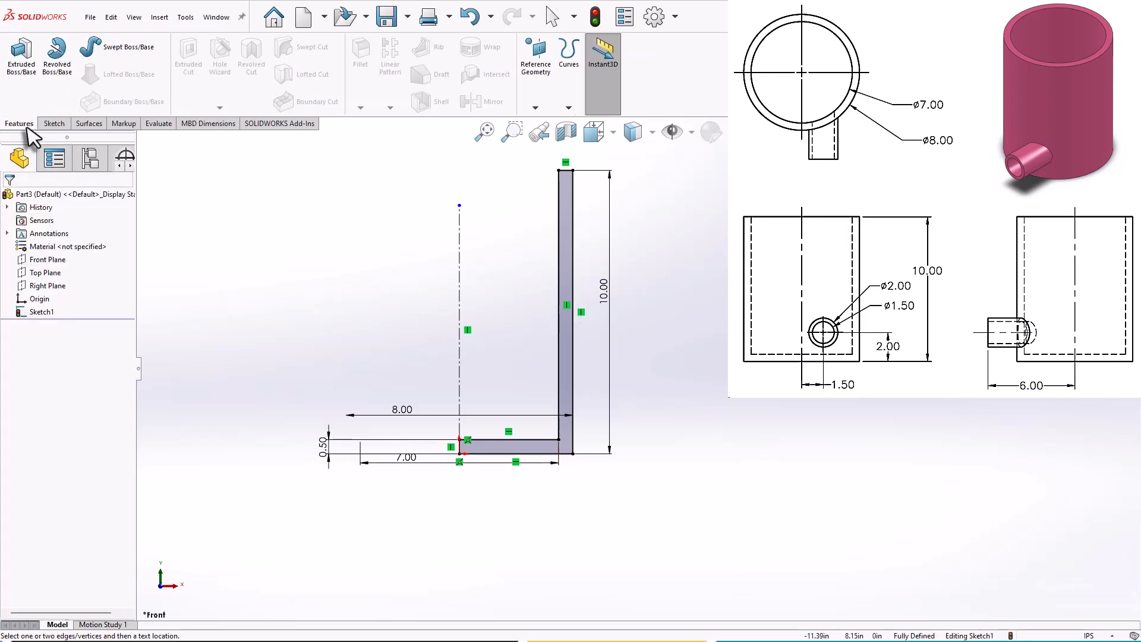
left_click(52, 69)
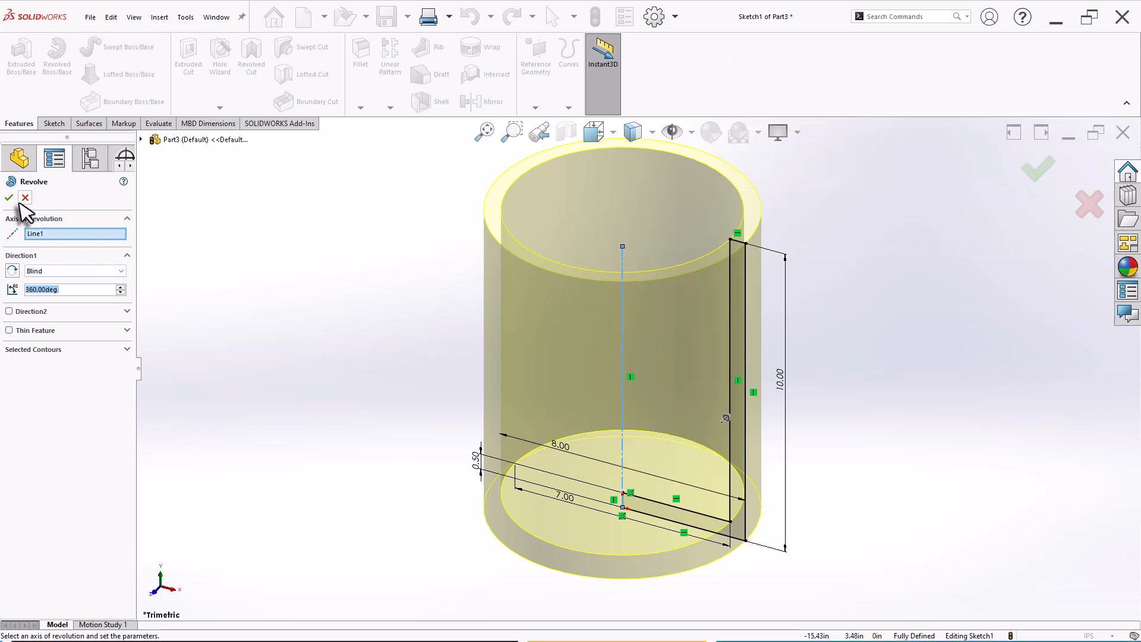
left_click(9, 198)
Create a reference plane parallel to the Front Plane at a 6 in offset, in front of the container.
scroll(832, 357, "up", 2)
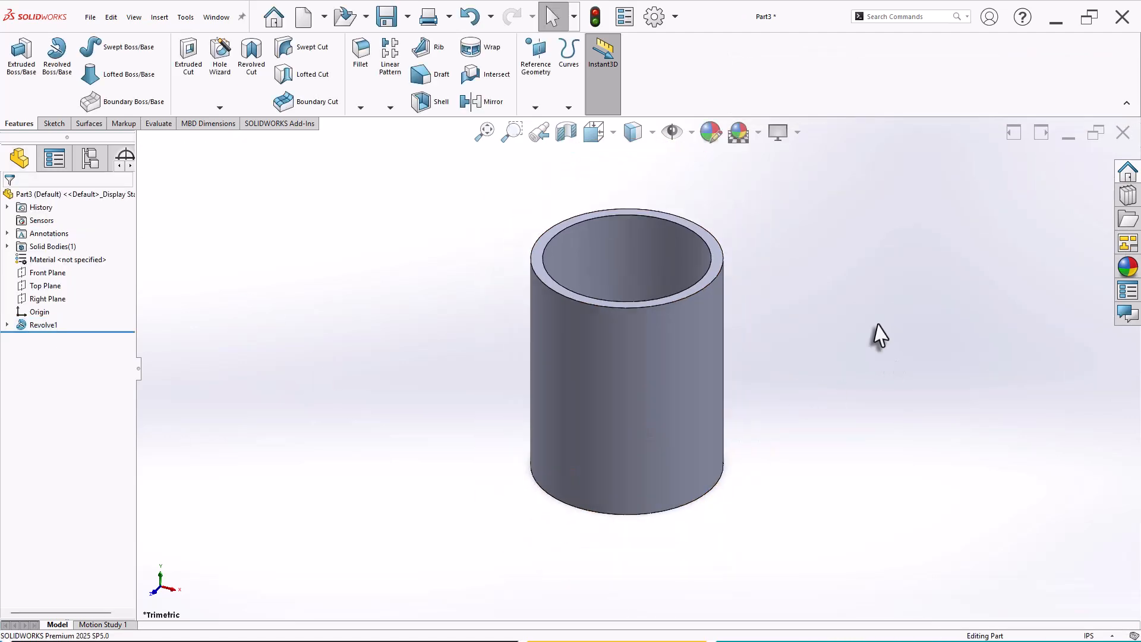
scroll(867, 326, "down", 2)
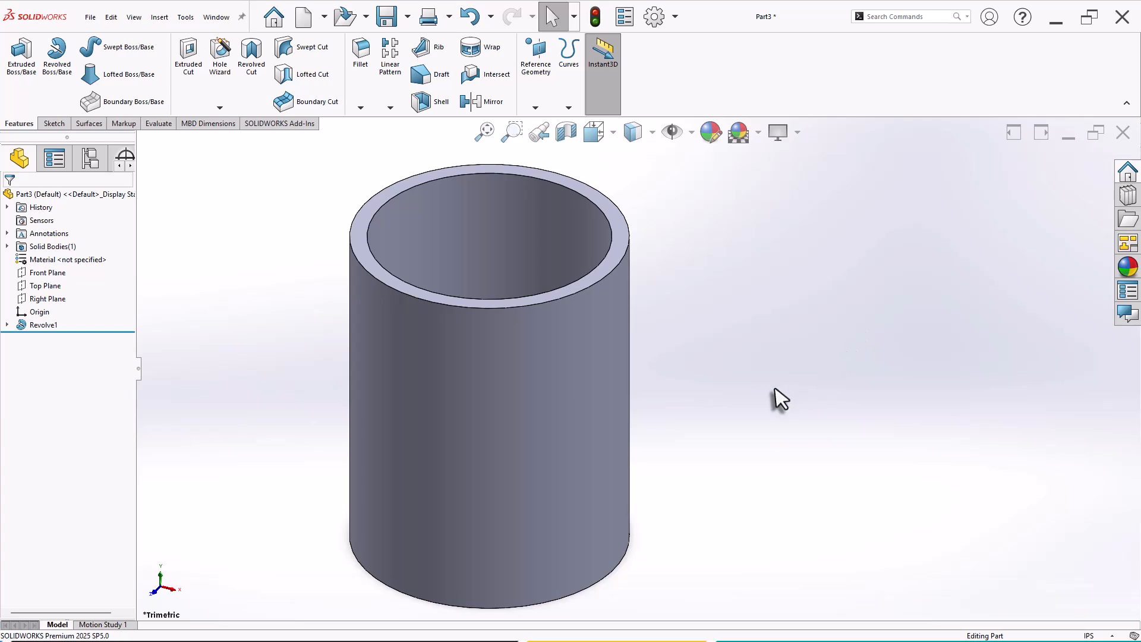
scroll(639, 371, "up", 1)
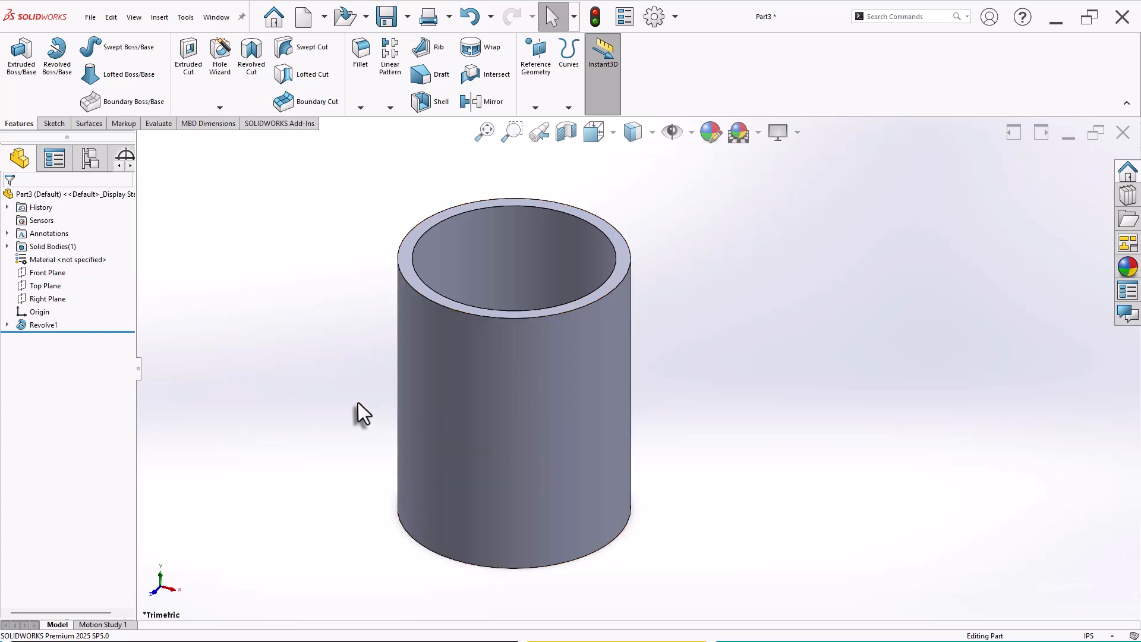
left_click(528, 67)
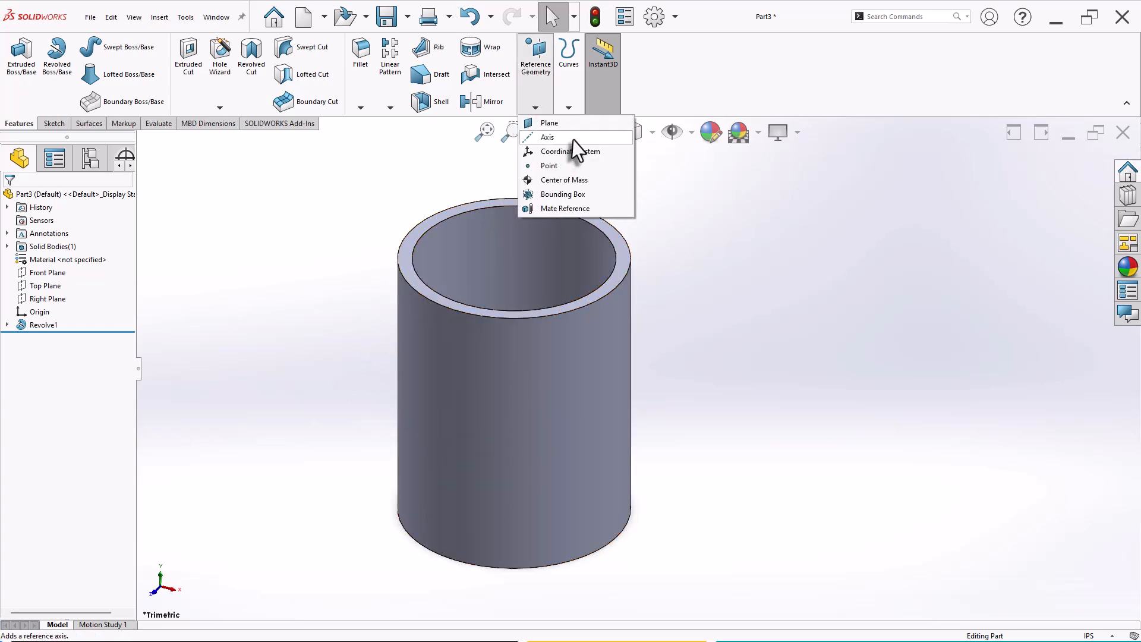
left_click(580, 126)
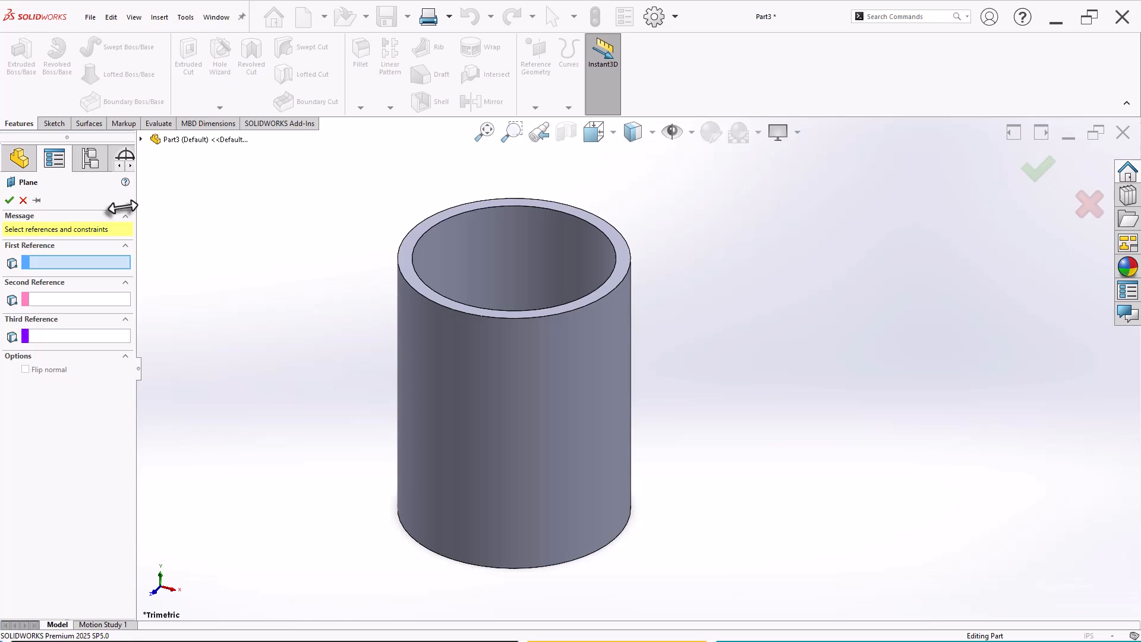
left_click(141, 139)
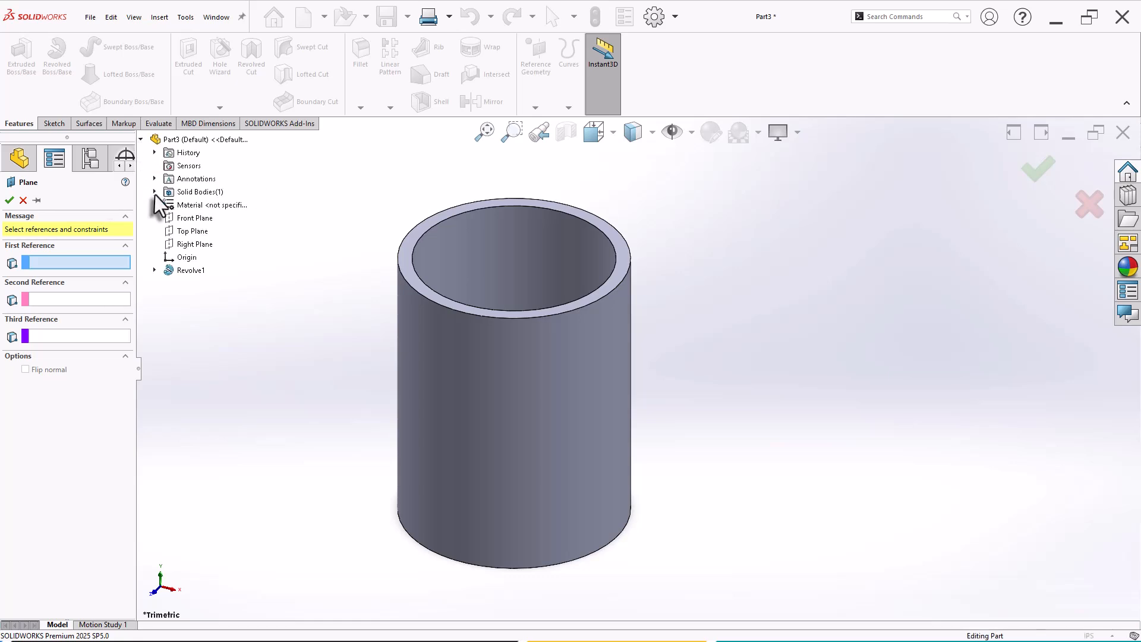
left_click(184, 217)
middle_click_drag(288, 323, 260, 333)
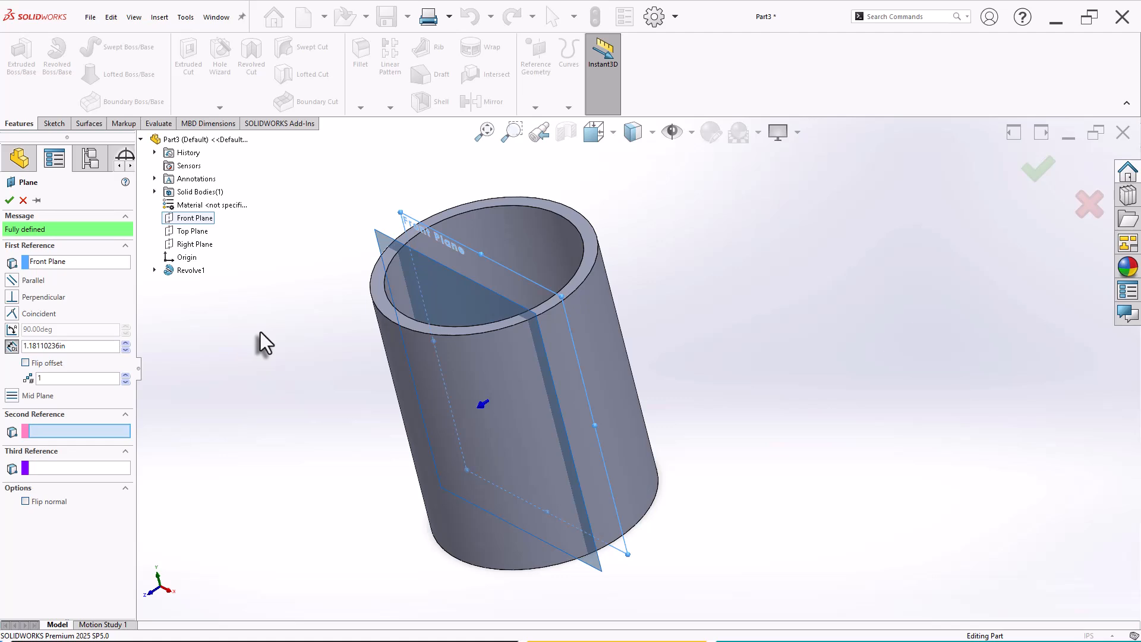
left_click(58, 346)
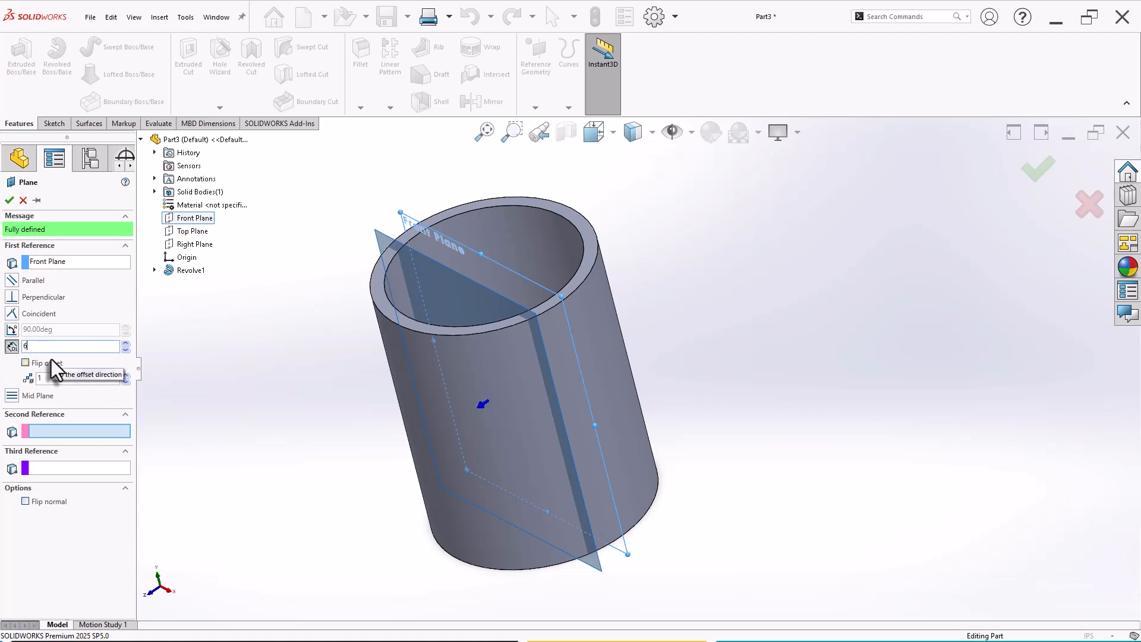
type("6")
key("Return")
middle_click_drag(262, 458, 279, 444)
left_click(9, 201)
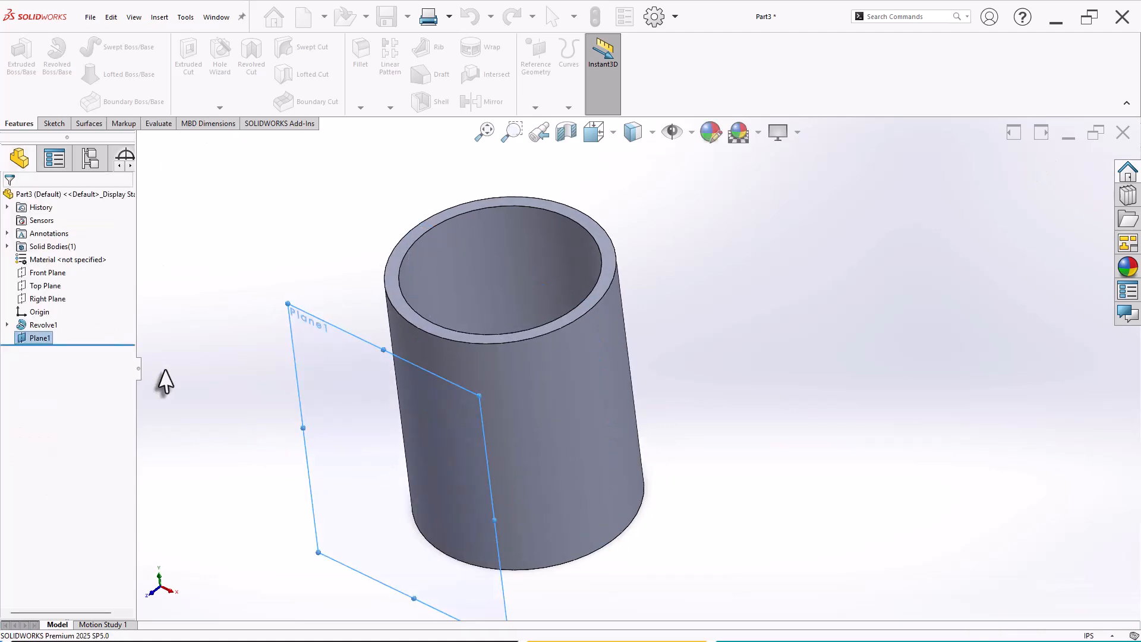
Sketch two concentric circles about 1.55 in and 1.1 in in diameter on the offset plane, above and to the right of the origin.
right_click(349, 371)
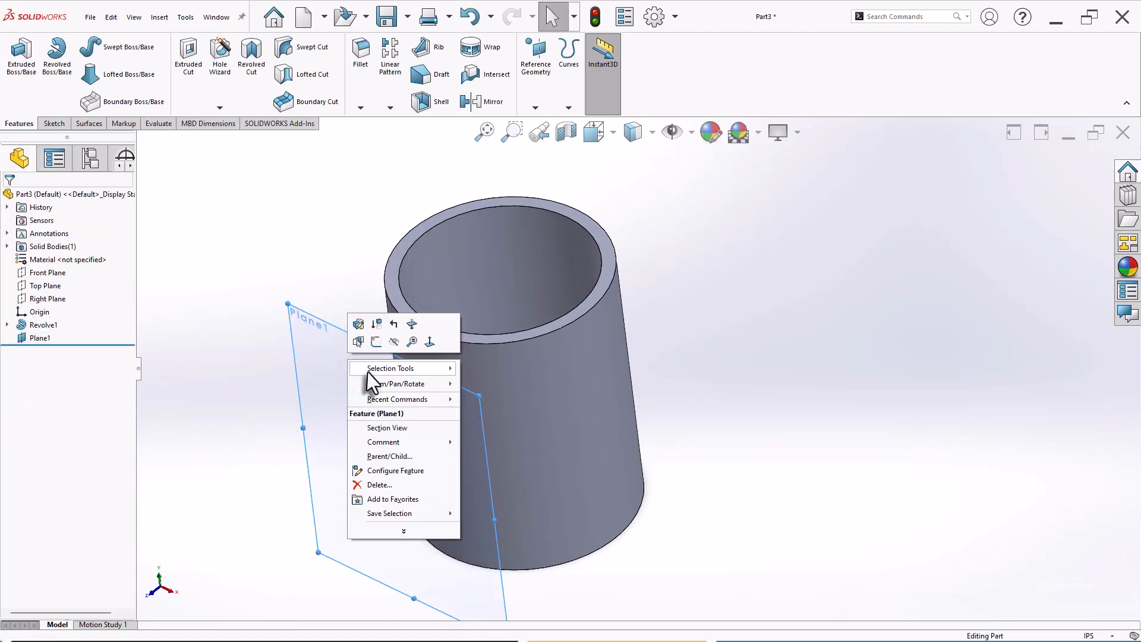
left_click(377, 343)
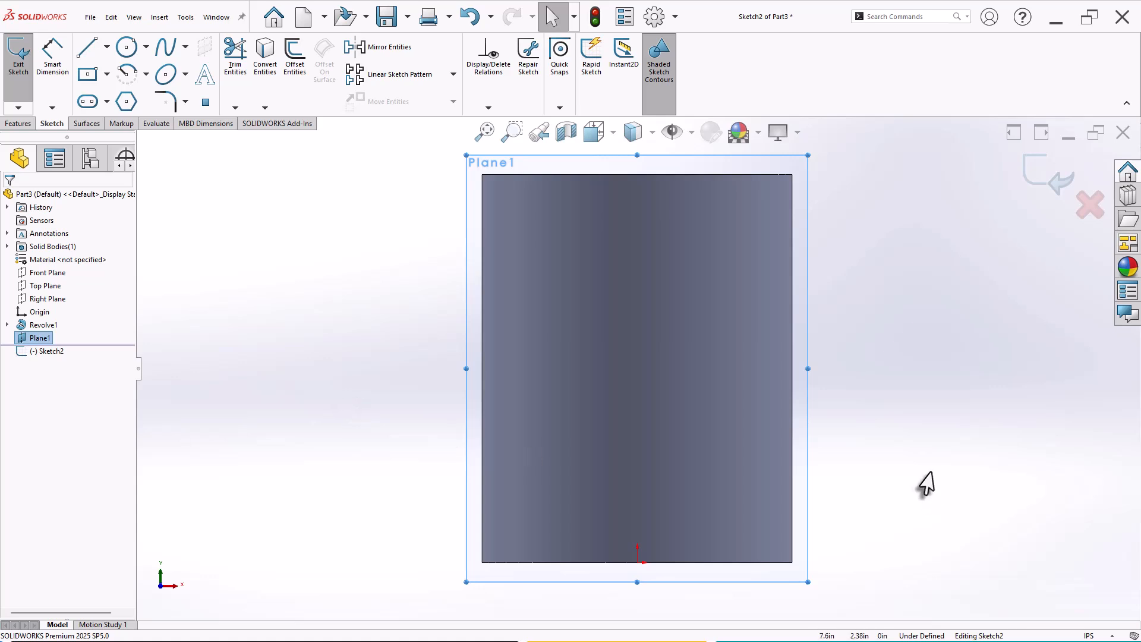
left_click(127, 49)
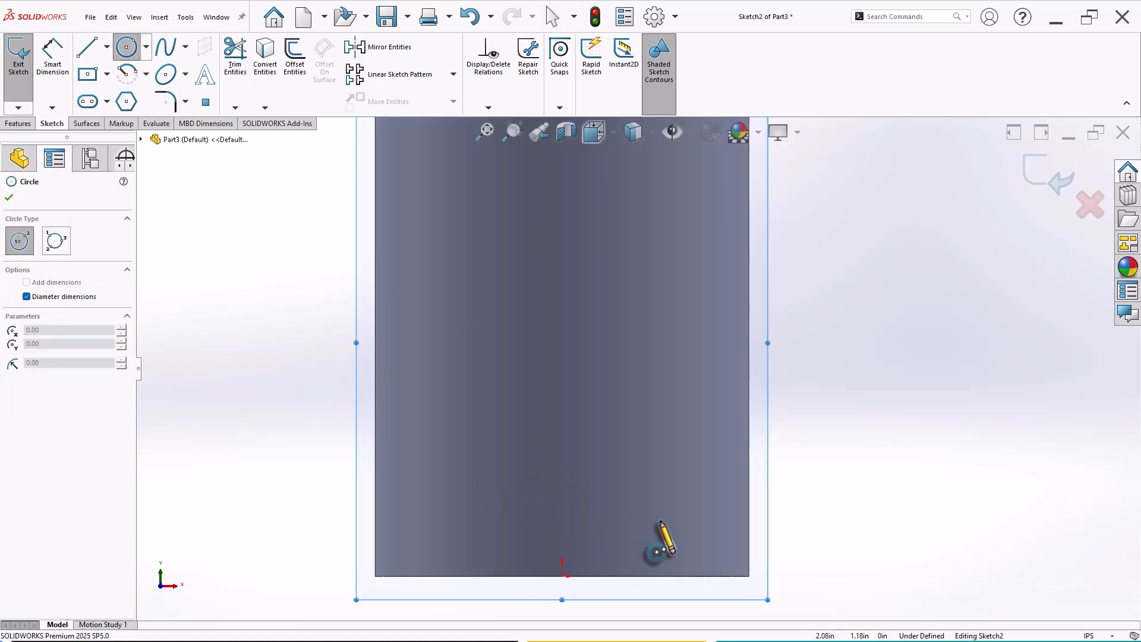
left_click(642, 489)
left_click(649, 525)
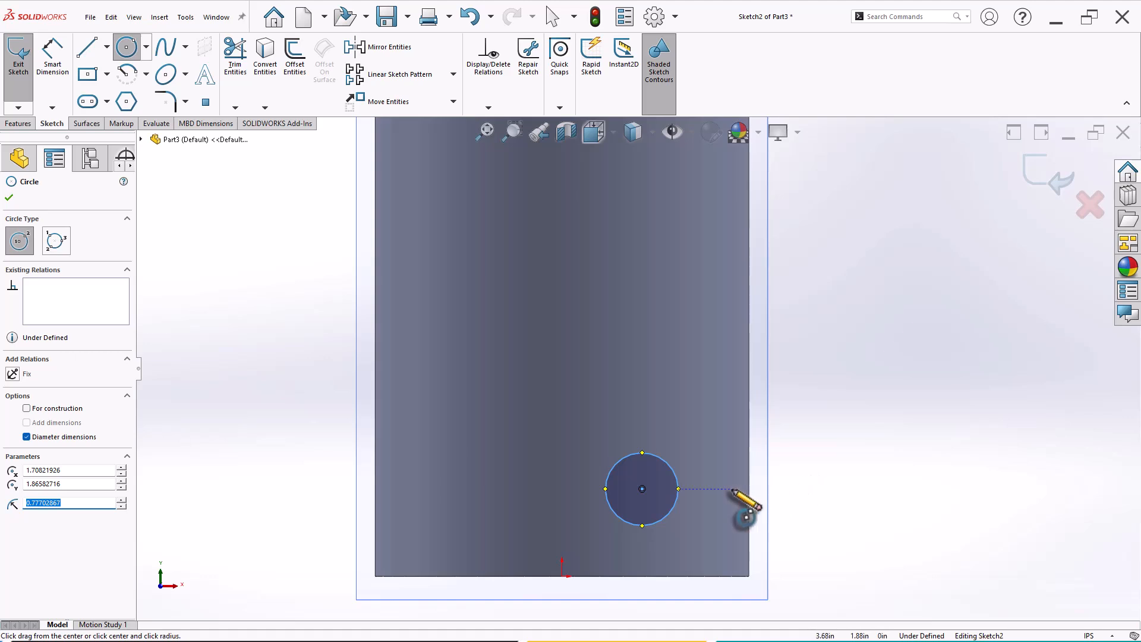
left_click(642, 488)
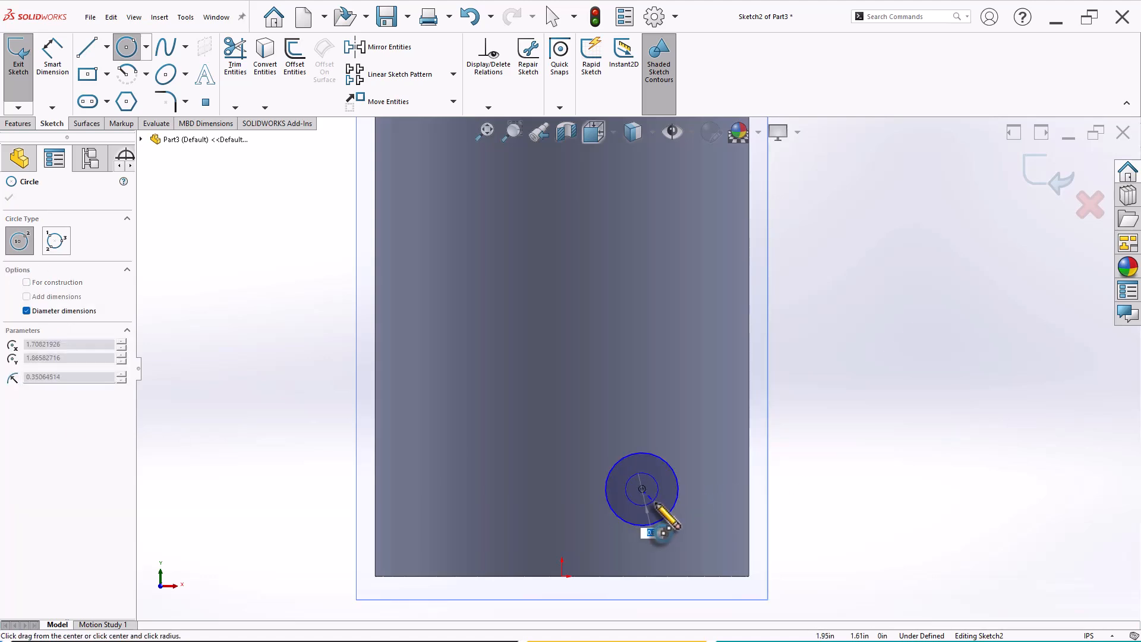
left_click(657, 510)
Dimension the outer circle to a 2 in diameter and the inner circle to a 1.5 in diameter.
right_click_drag(860, 486, 777, 440)
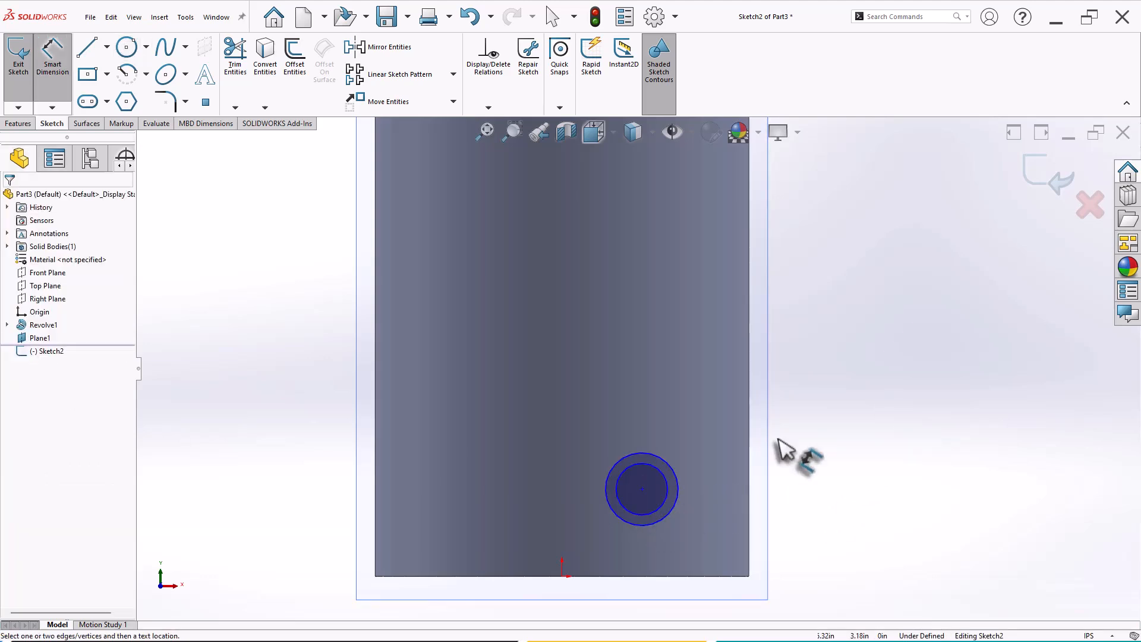
left_click(666, 461)
left_click(691, 430)
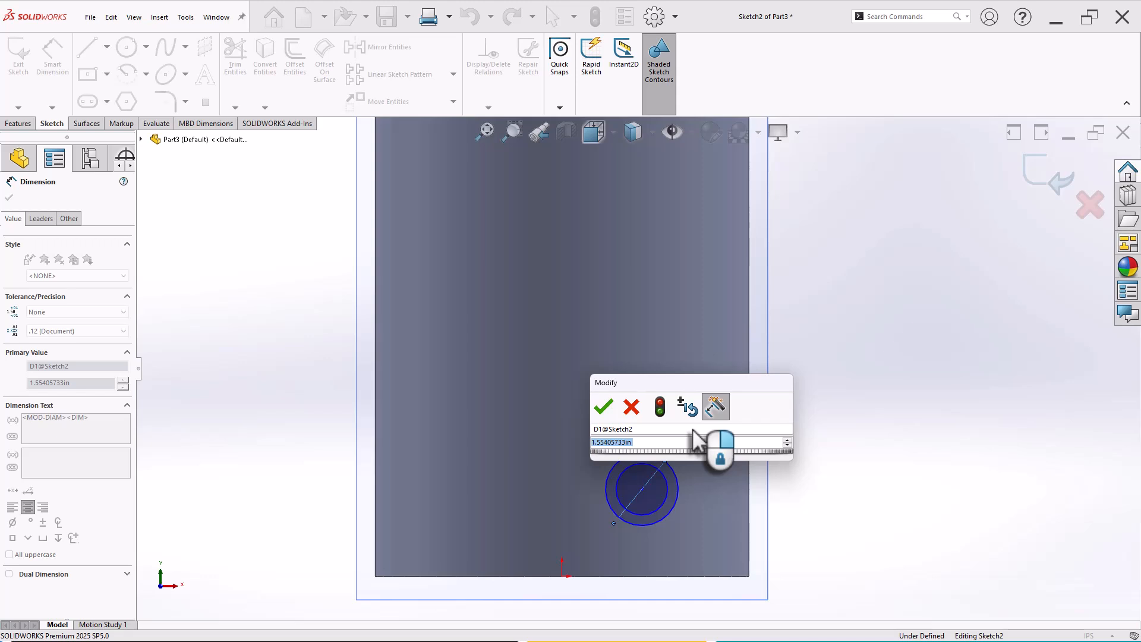
type("2")
key("Return")
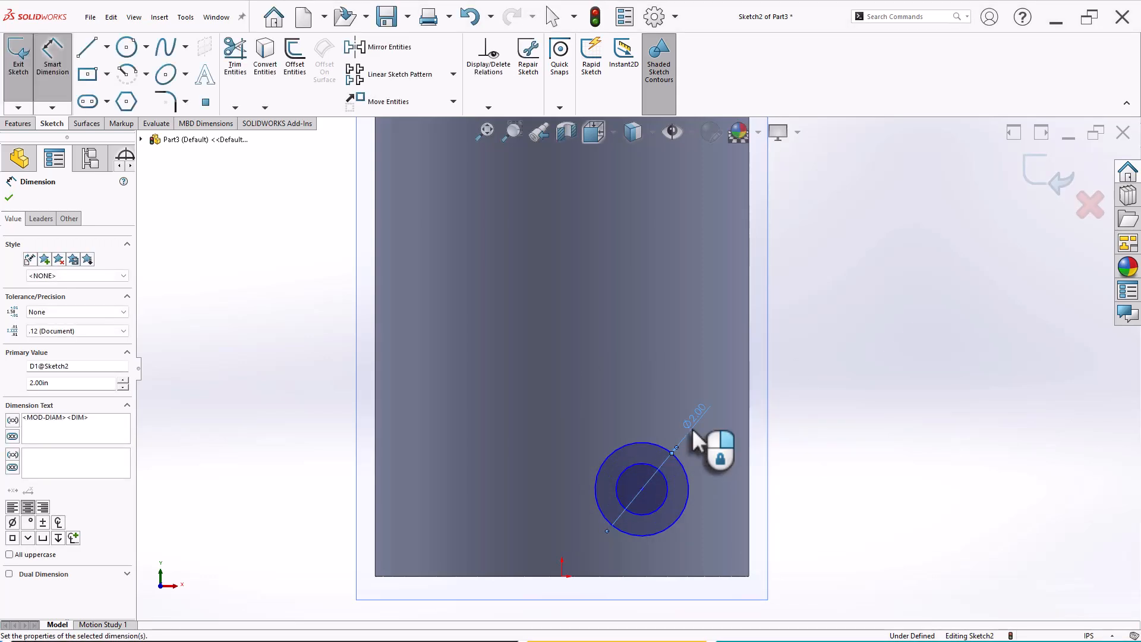
left_click(668, 492)
left_click(703, 526)
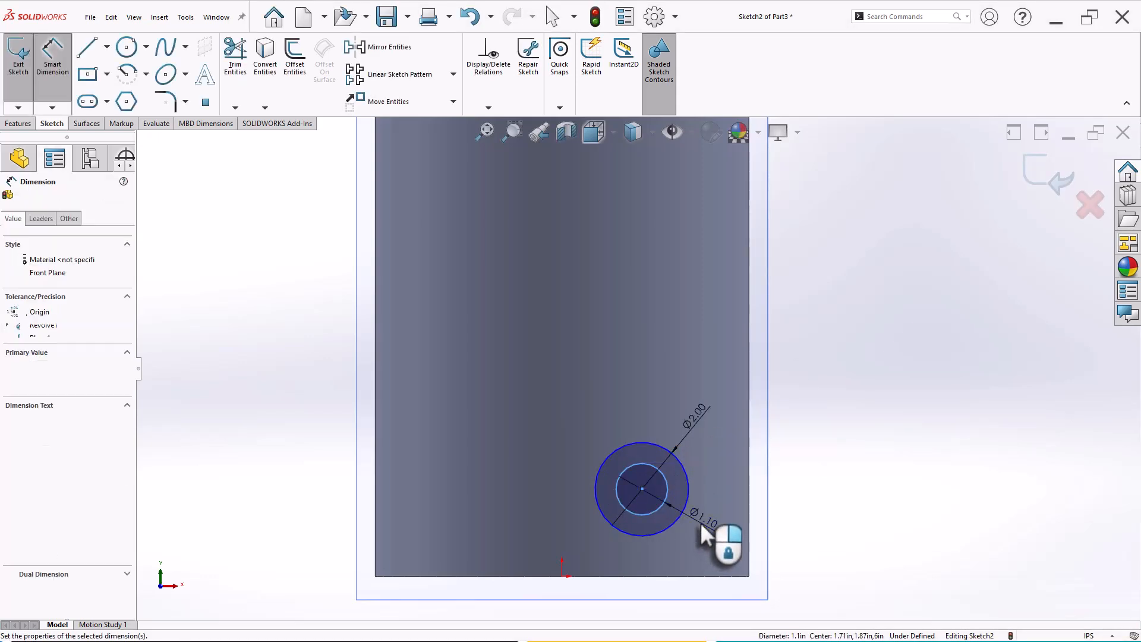
type("1.5")
key("Return")
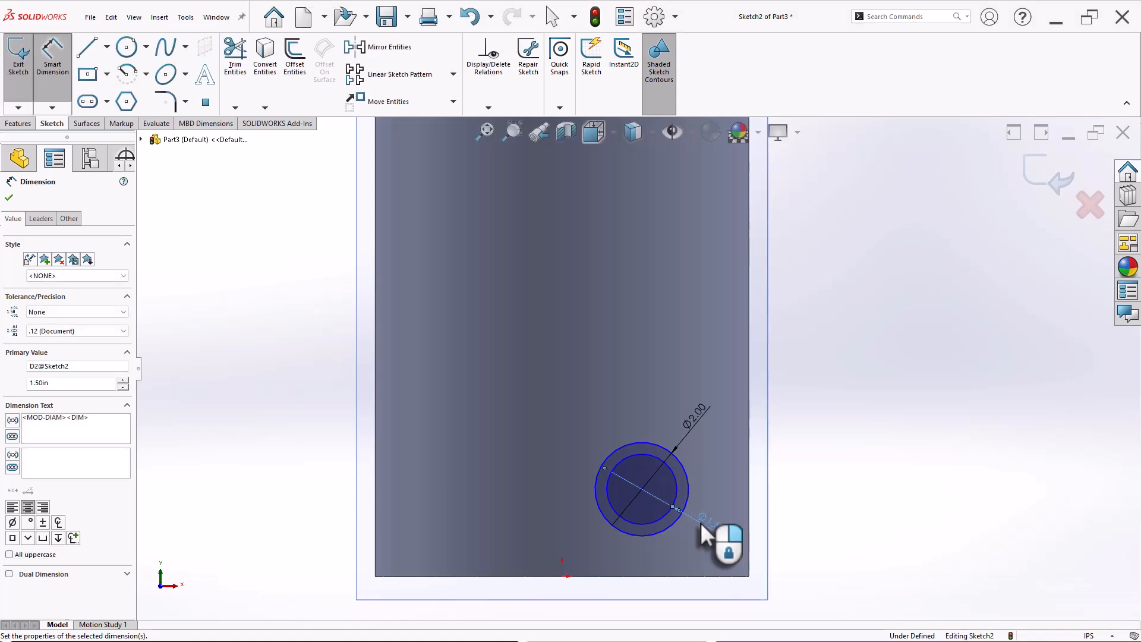
Dimension the horizontal distance from the origin to the circles' center as 1.5 in.
left_click(562, 575)
left_click(641, 490)
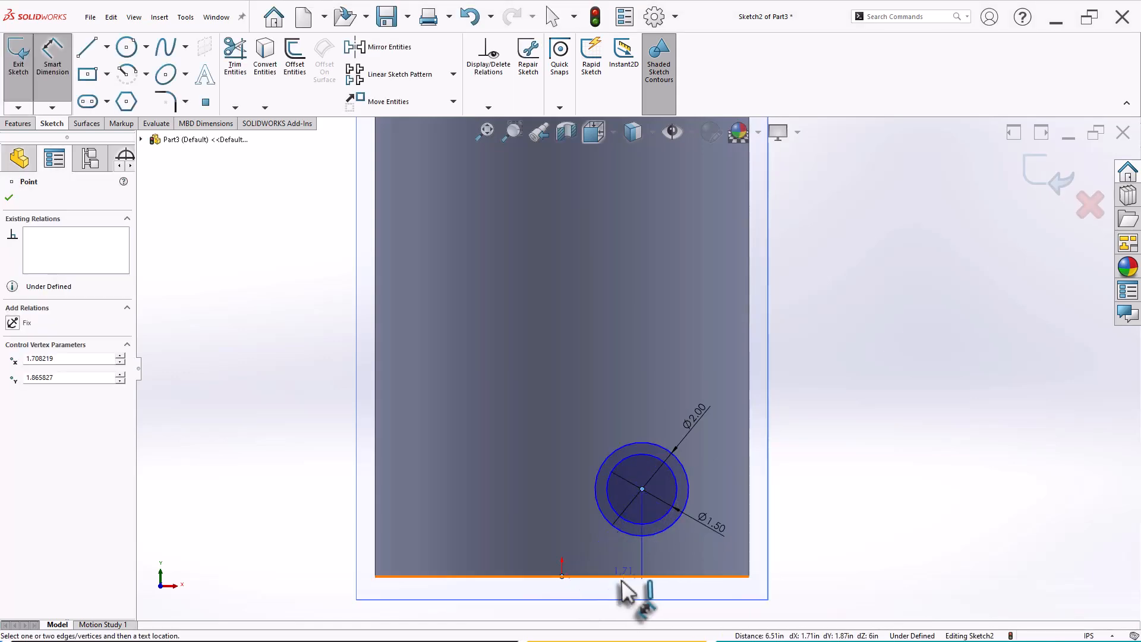
left_click(601, 591)
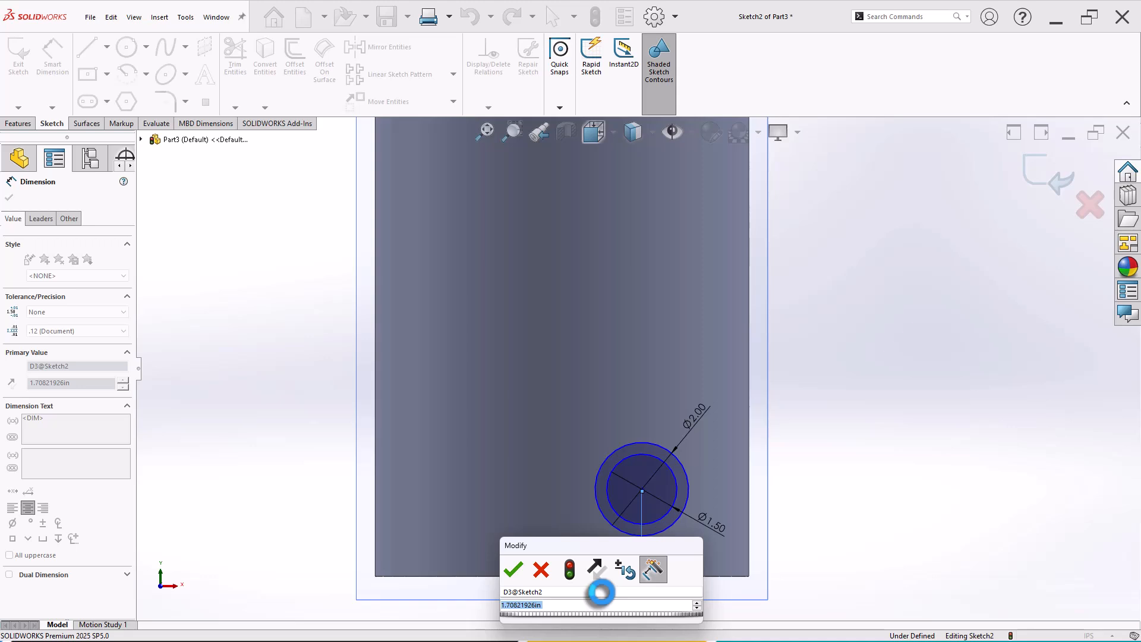
type("1.5")
key("Return")
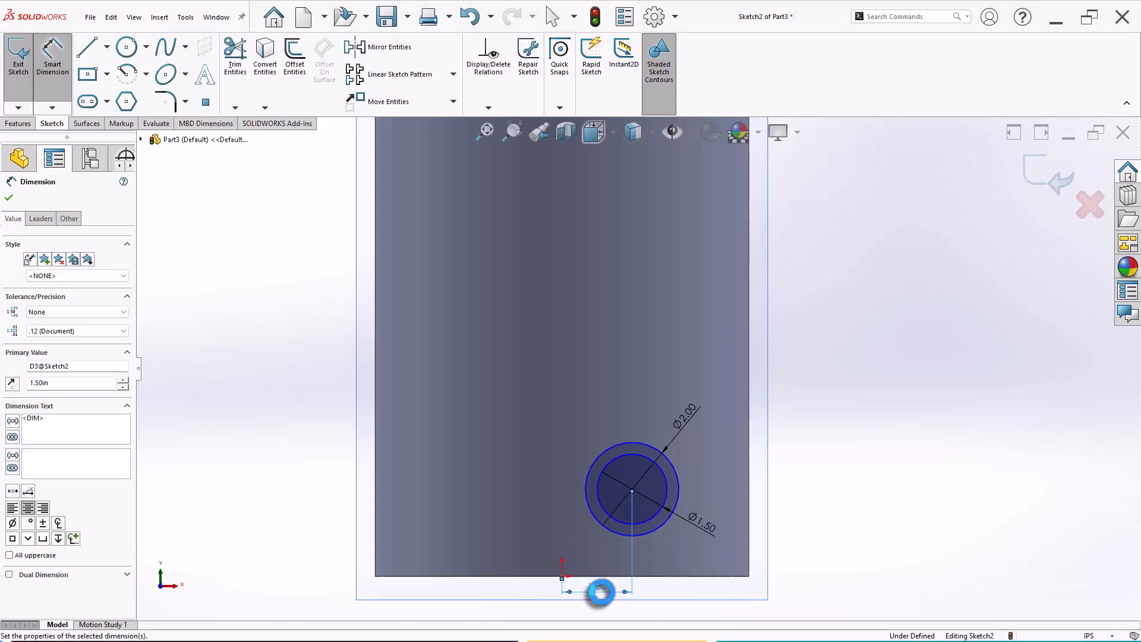
Dimension the height of the circles' center above the container's bottom edge as 2 in.
left_click(672, 576)
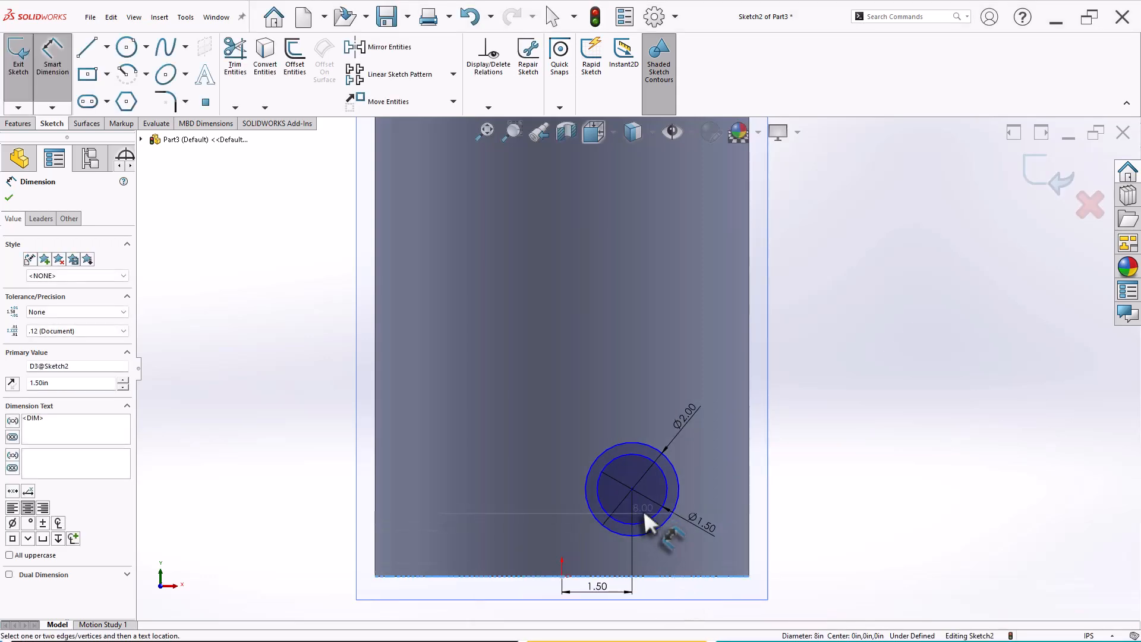
left_click(633, 491)
left_click(716, 502)
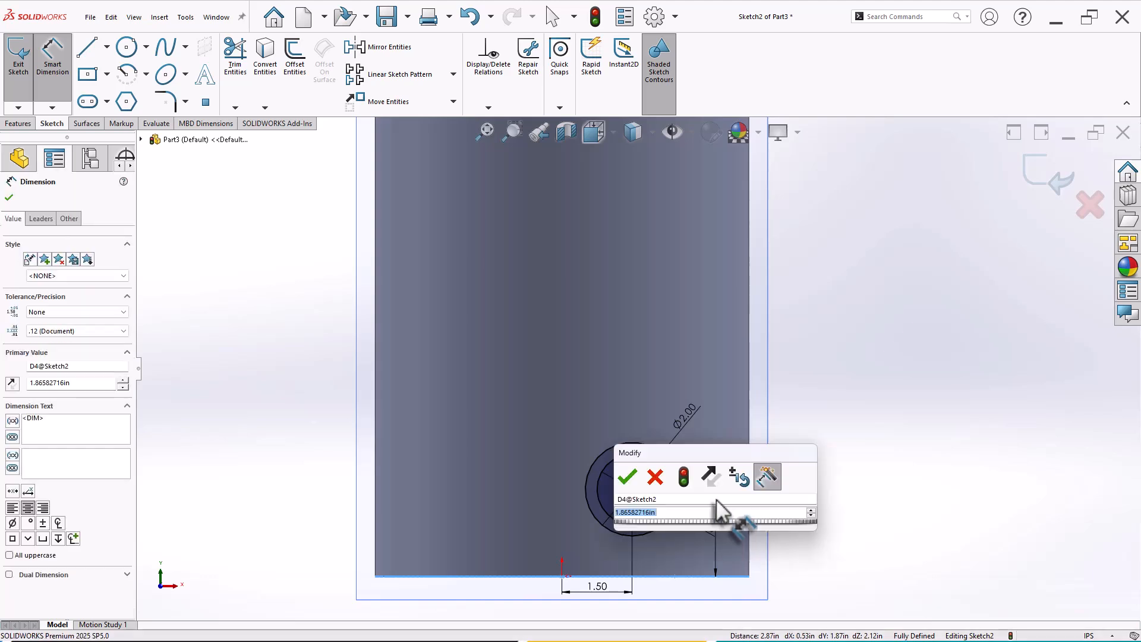
type("2")
key("Return")
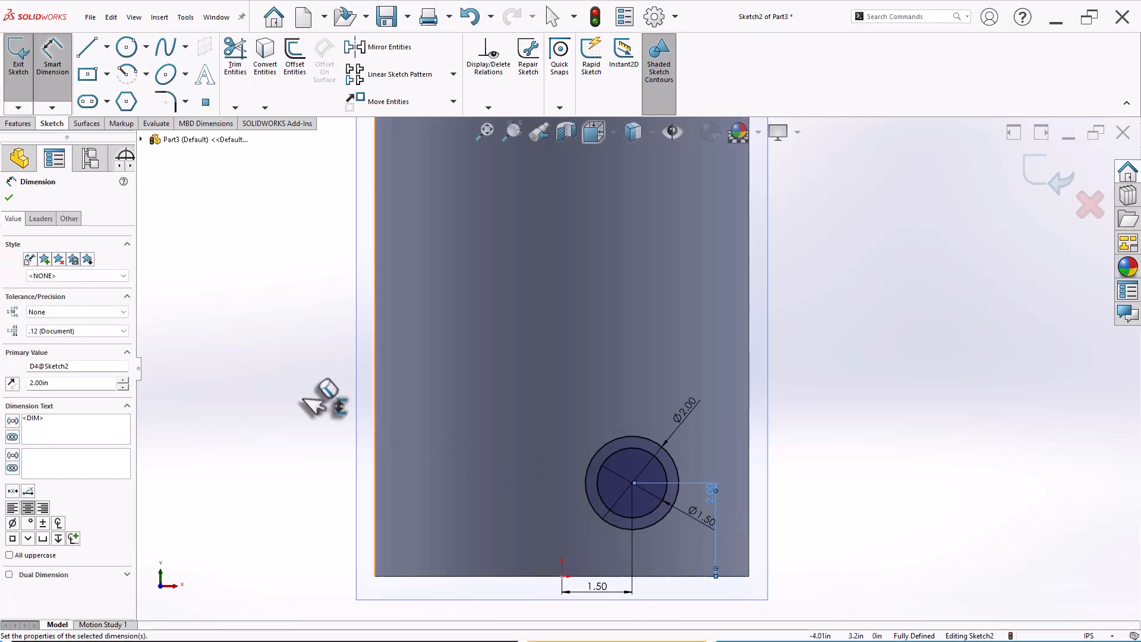
key("Escape")
Start an Extruded Cut from the circle sketch with only the inner 1.5 in circle as the selected contour.
mouse_move(250, 306)
middle_mouse_down()
mouse_move(257, 275)
mouse_move(237, 316)
mouse_move(214, 304)
mouse_move(268, 323)
mouse_move(248, 357)
middle_mouse_up()
scroll(265, 316, "up", 2)
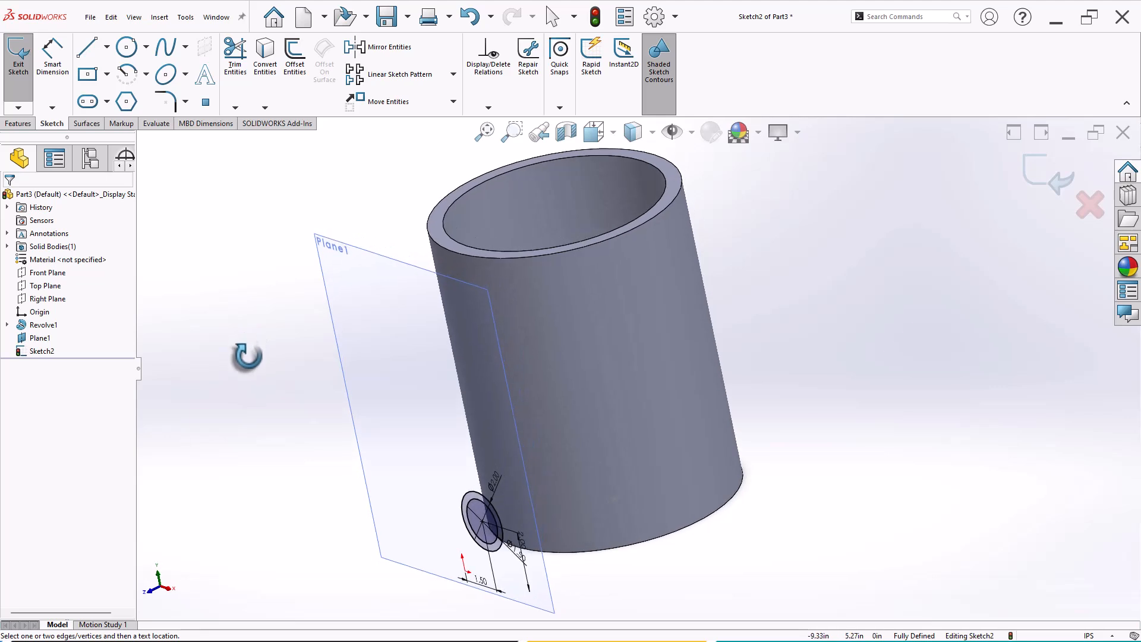
left_click(18, 124)
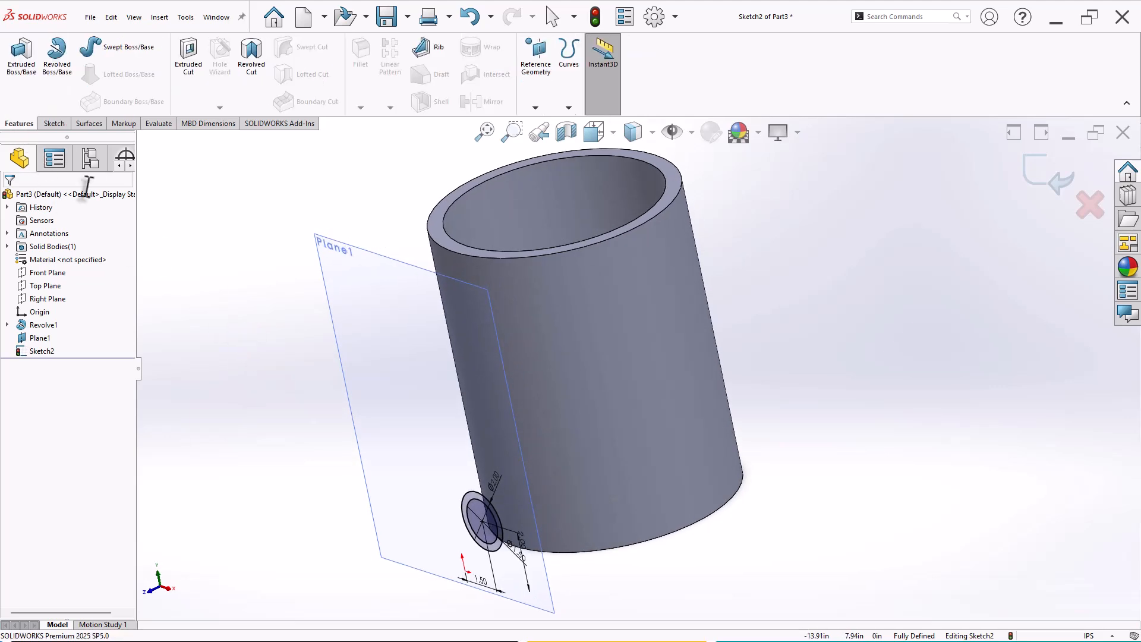
left_click(192, 67)
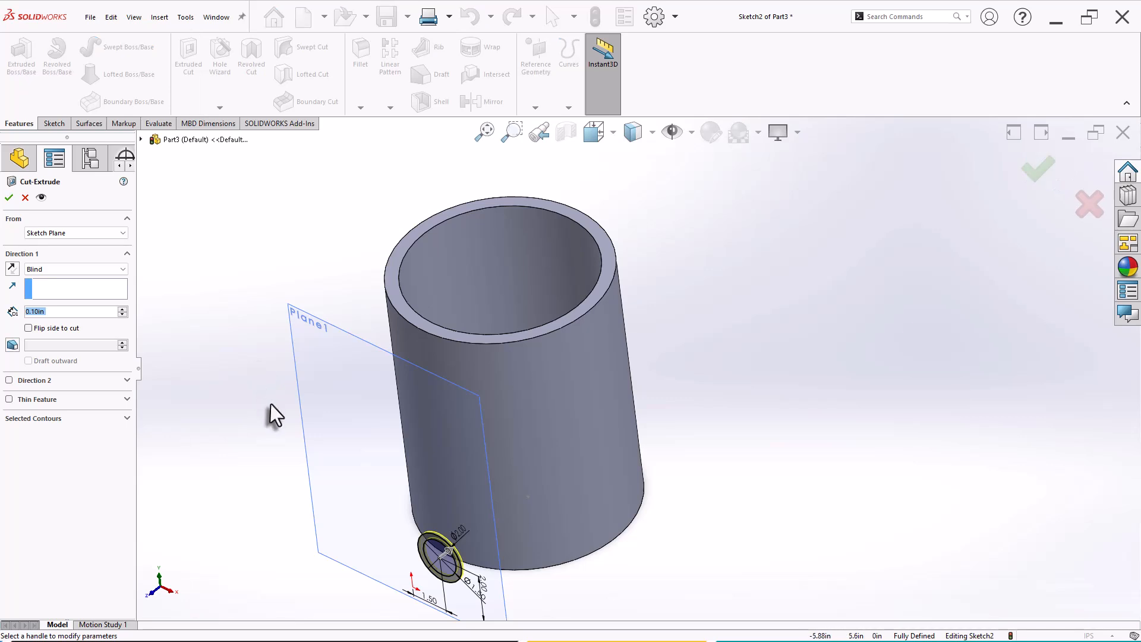
left_click(85, 420)
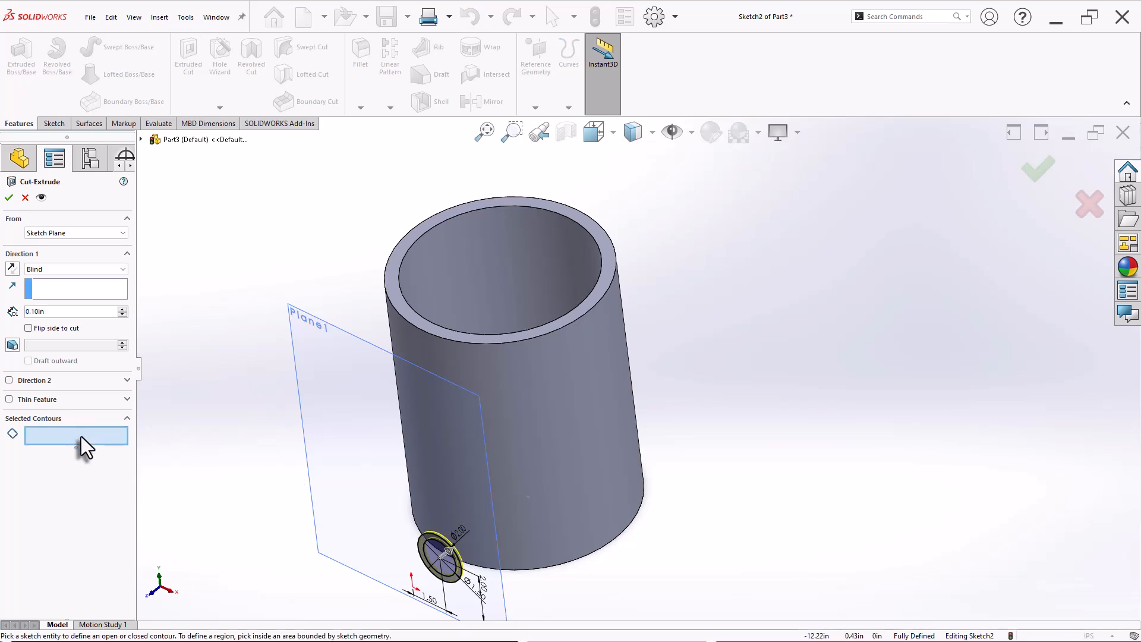
scroll(452, 606, "down", 3)
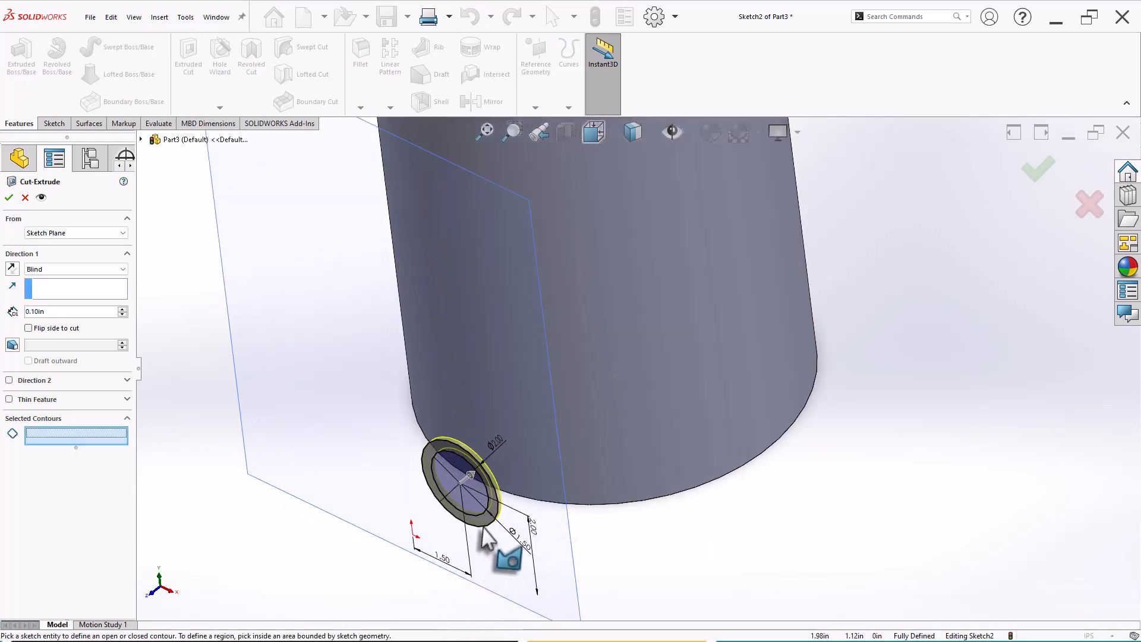
left_click(485, 516)
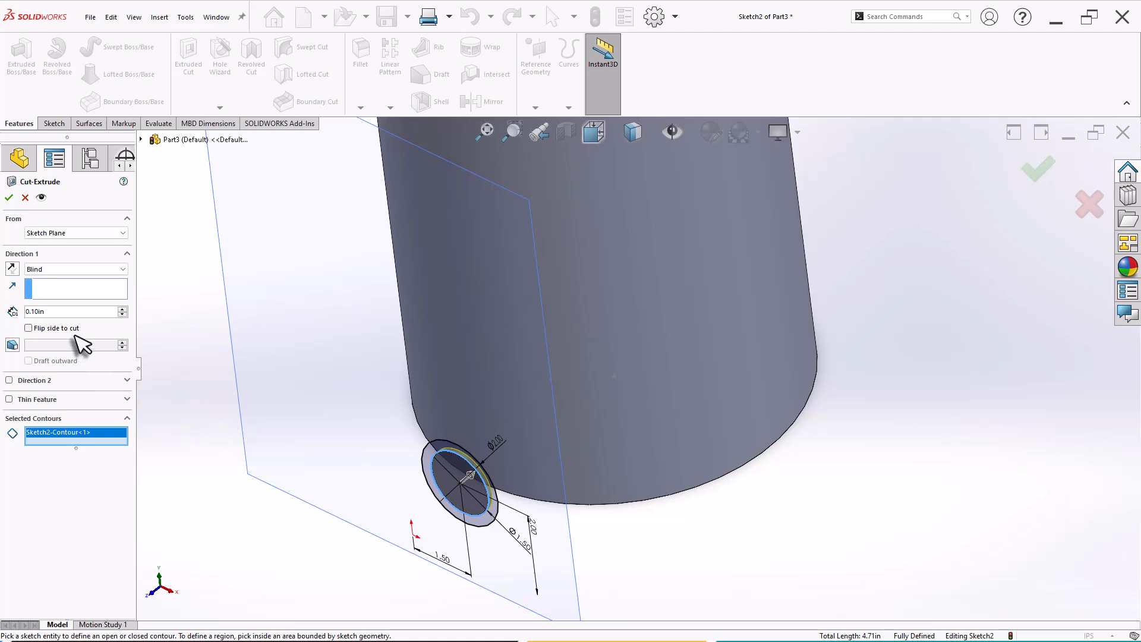
Set the cut's end condition to Up To Surface, using the container's inner cylindrical face, and complete the hole through the wall.
left_click(58, 269)
left_click(61, 312)
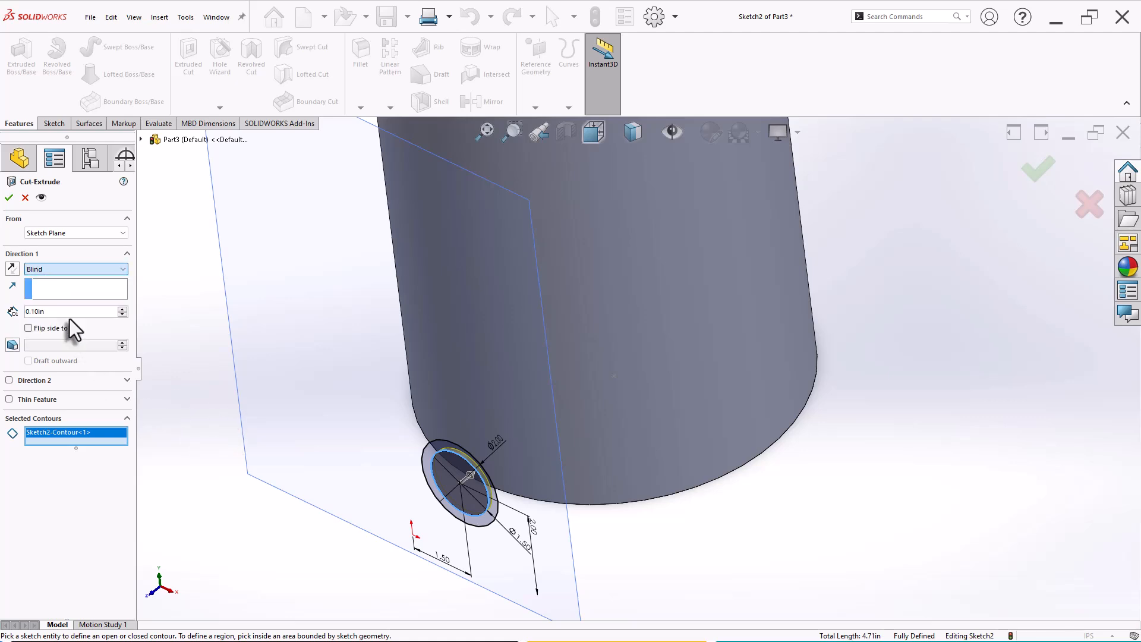
scroll(614, 399, "up", 2)
middle_click_drag(612, 399, 624, 529)
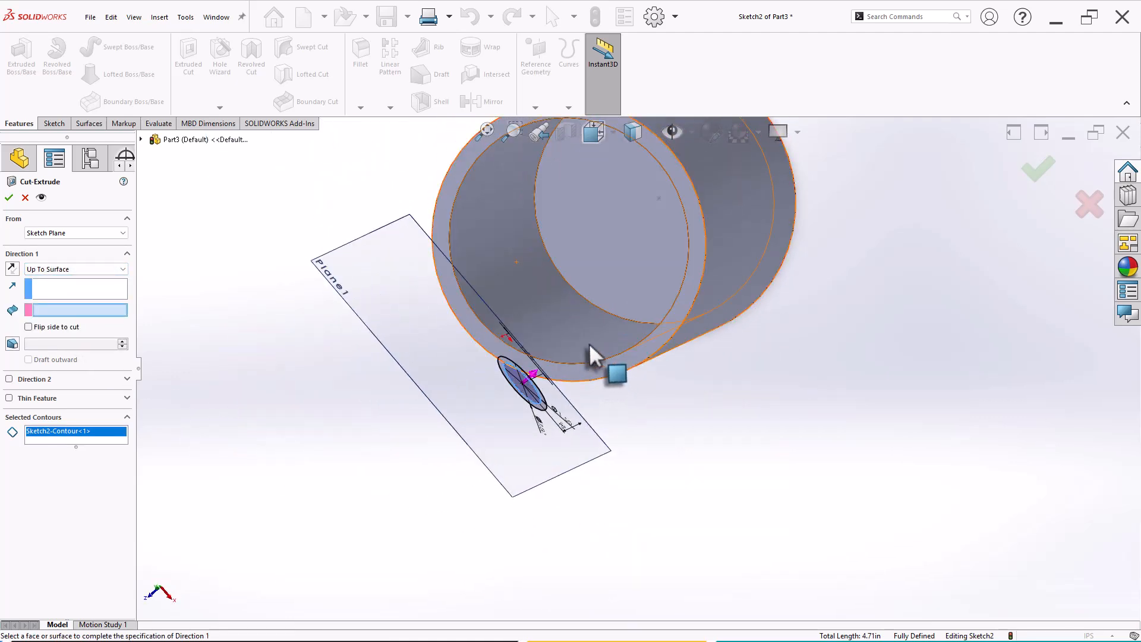
left_click(591, 357)
key("Return")
Start an Extruded Boss from the circle sketch, reversed toward the container, with only the ring between the two circles as the selected contour.
middle_click_drag(662, 446, 672, 331)
scroll(696, 446, "up", 3)
middle_click_drag(640, 437, 639, 389)
scroll(721, 467, "down", 3)
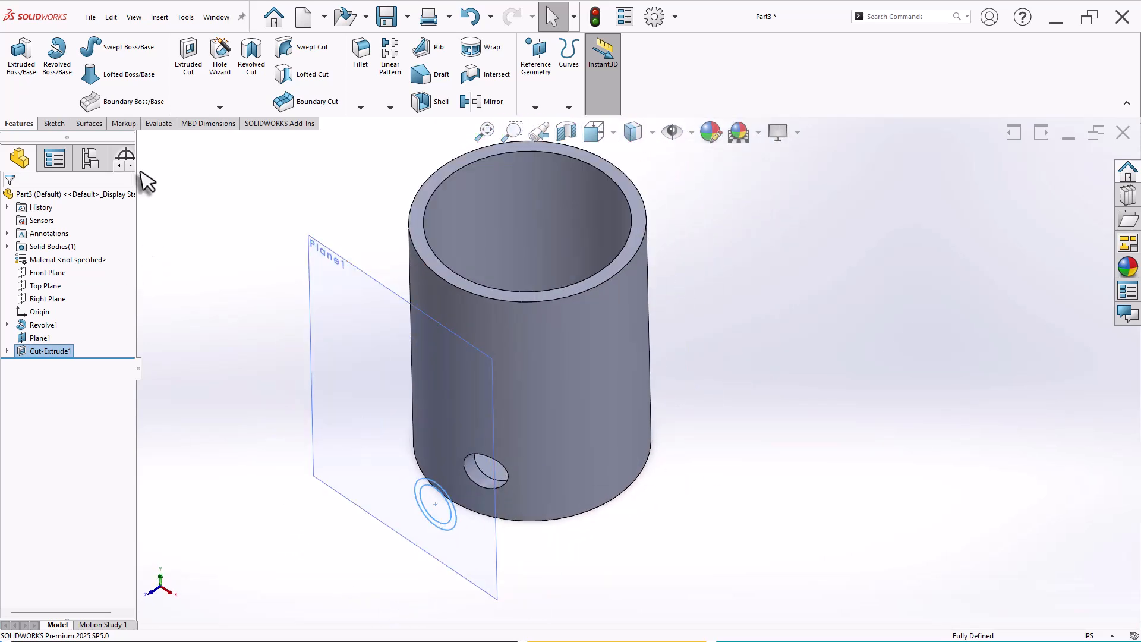
left_click(7, 351)
left_click(47, 363)
left_click(21, 55)
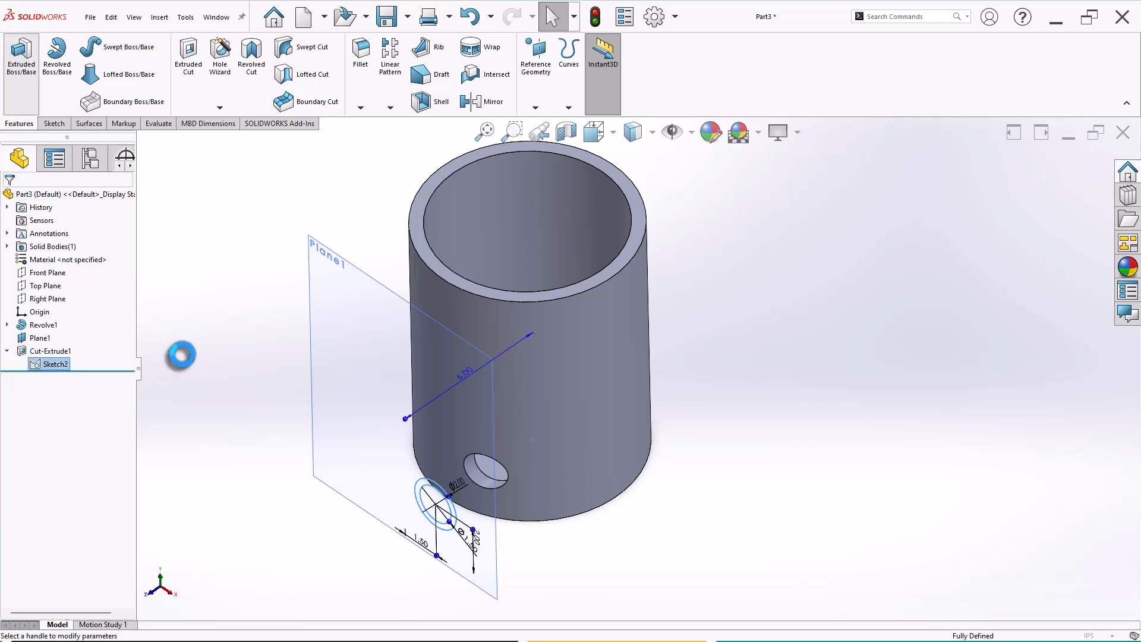
left_click(83, 421)
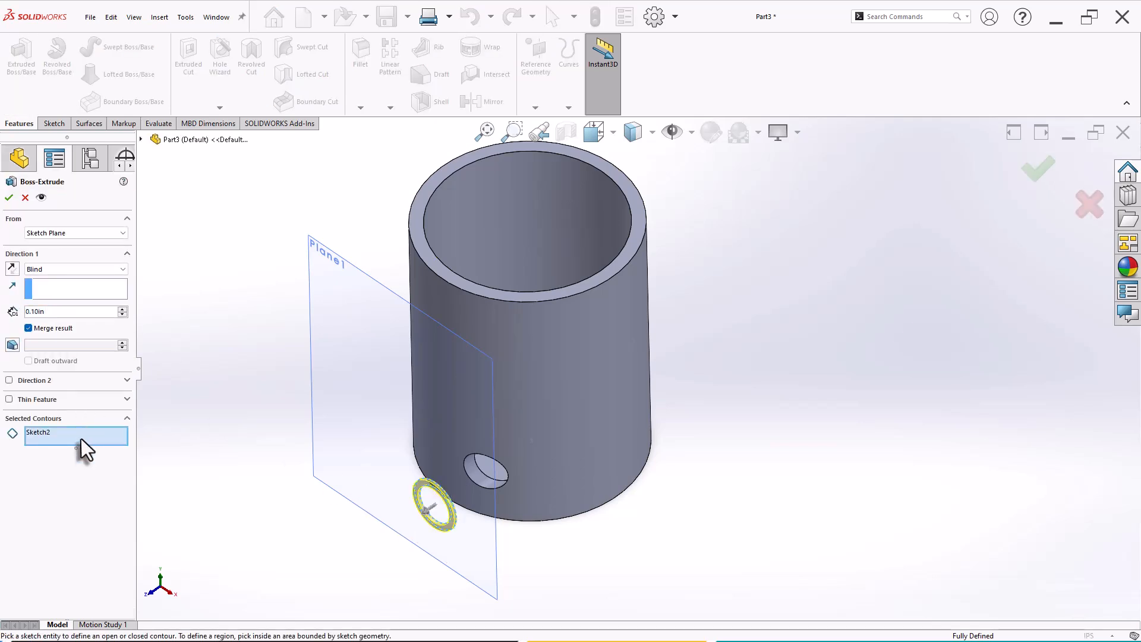
right_click(81, 436)
left_click(128, 473)
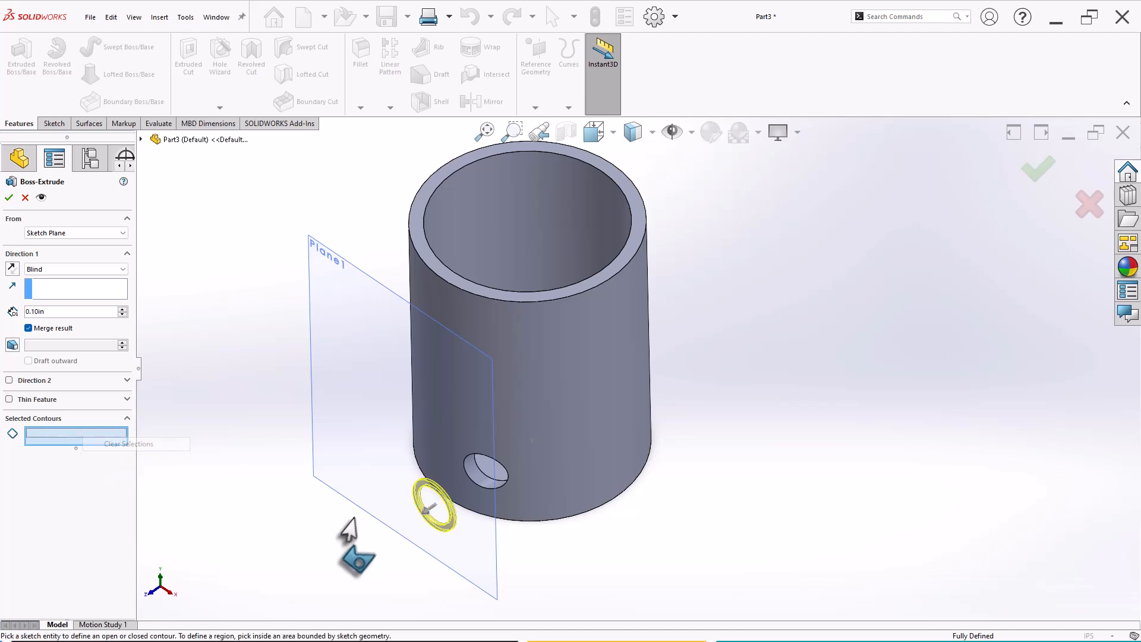
scroll(404, 538, "down", 5)
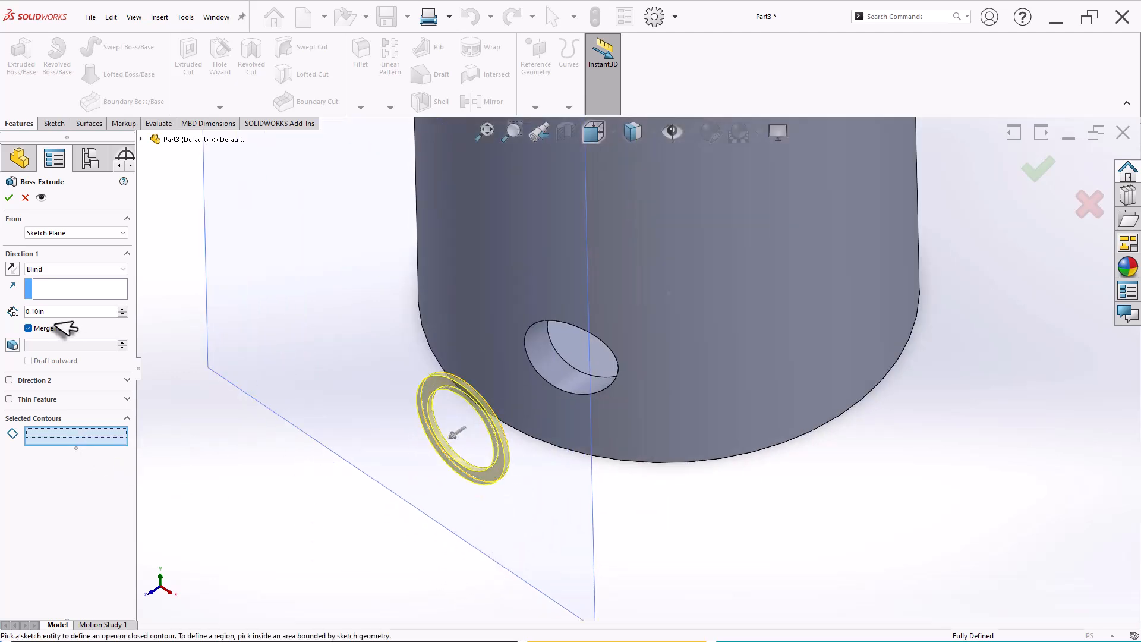
left_click(12, 268)
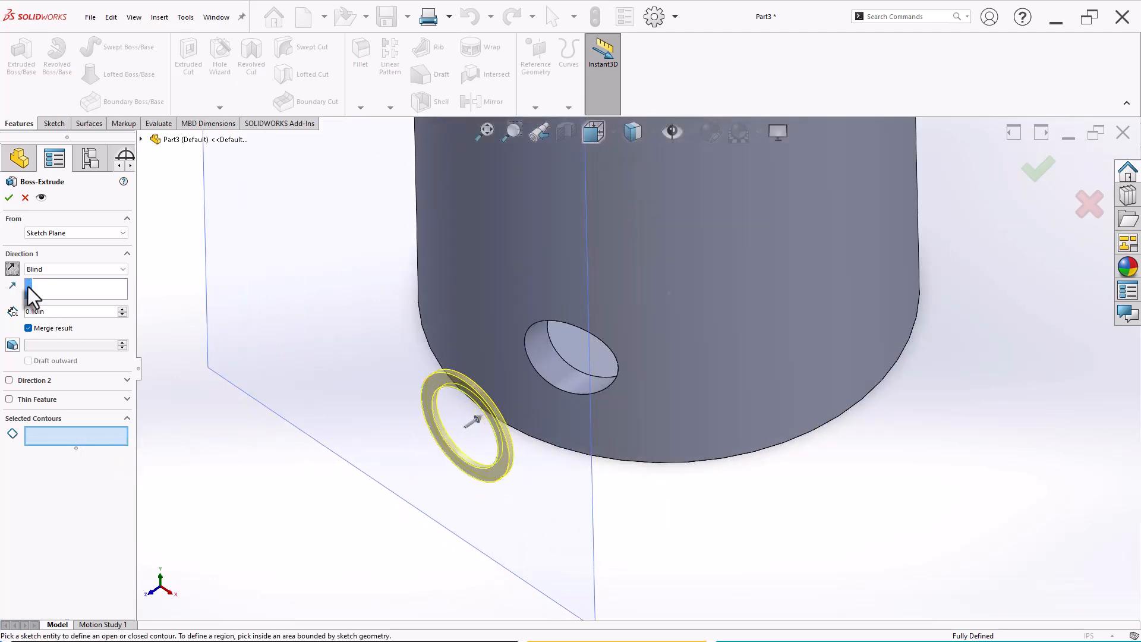
left_click(492, 478)
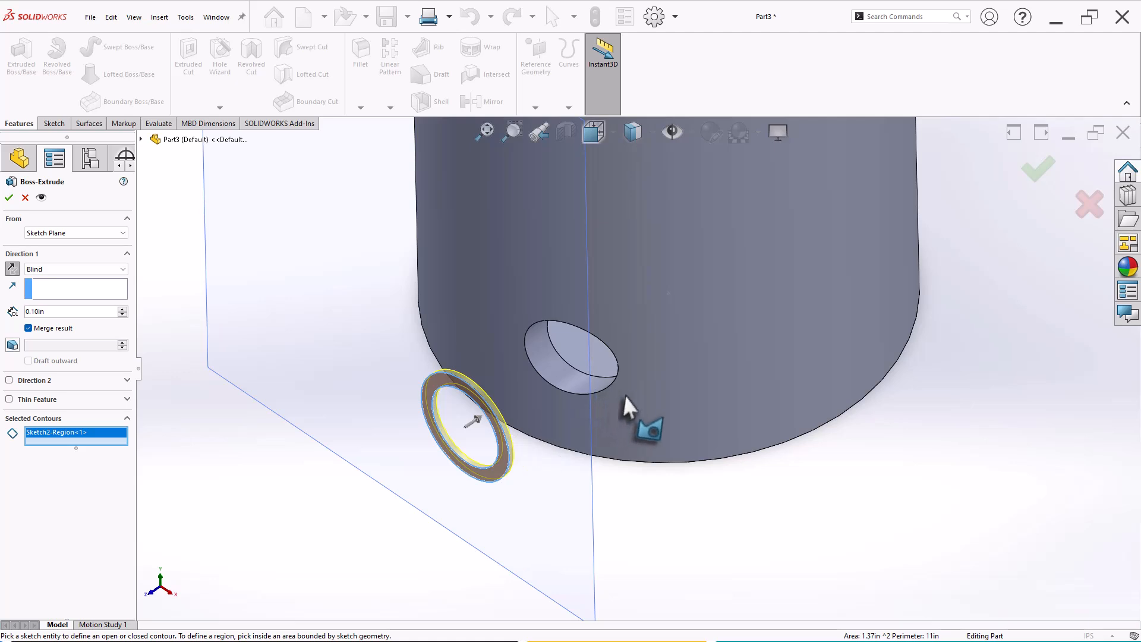
Set the boss's end condition to Up To Surface, using the container's outer cylindrical face, and complete the side pipe.
left_click(94, 270)
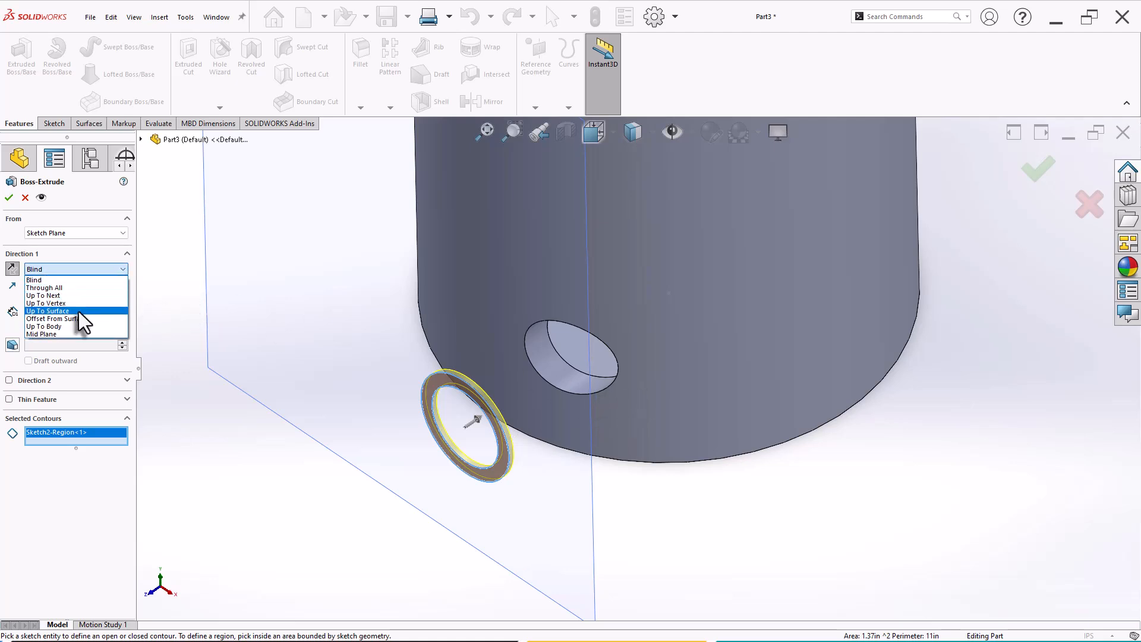
left_click(79, 311)
left_click(658, 361)
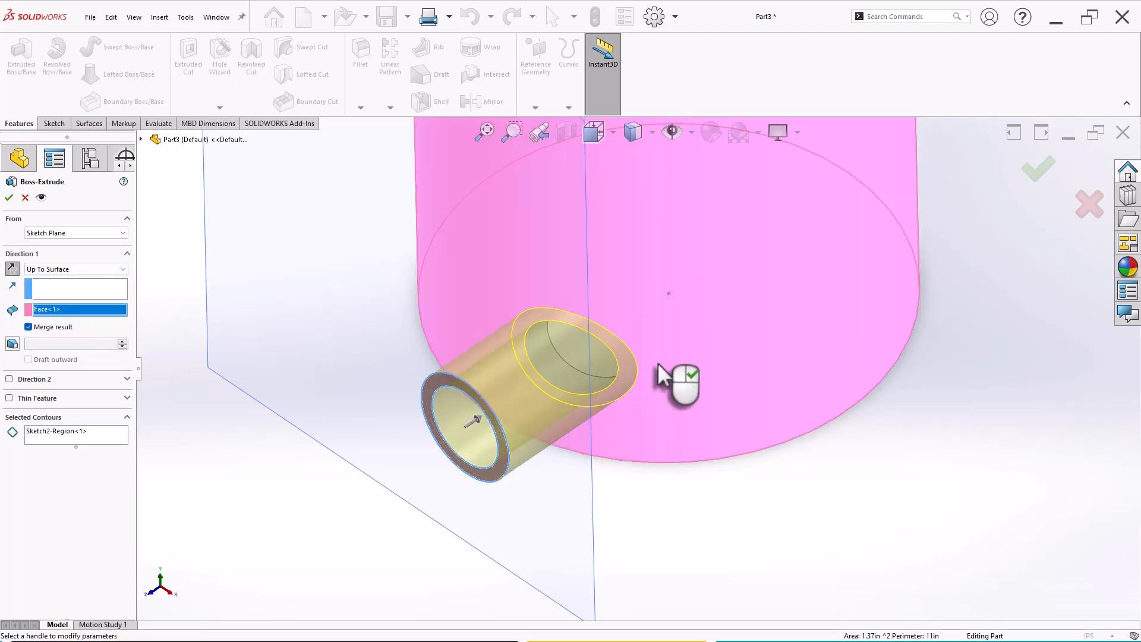
right_click(658, 366)
middle_click_drag(658, 365, 727, 281)
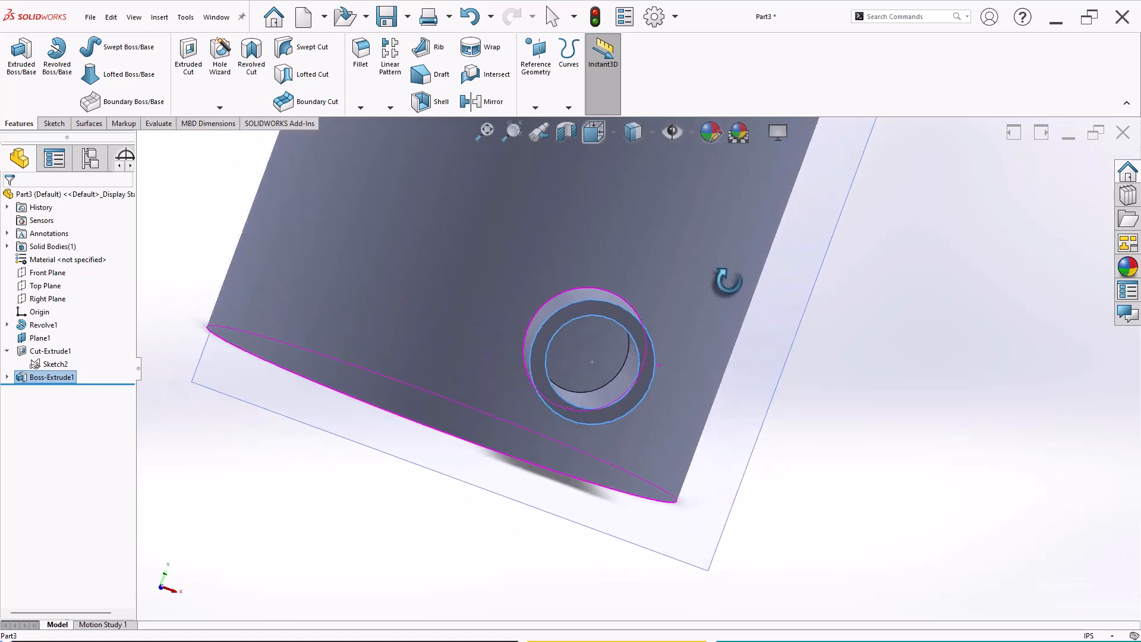
key("ctrl+7")
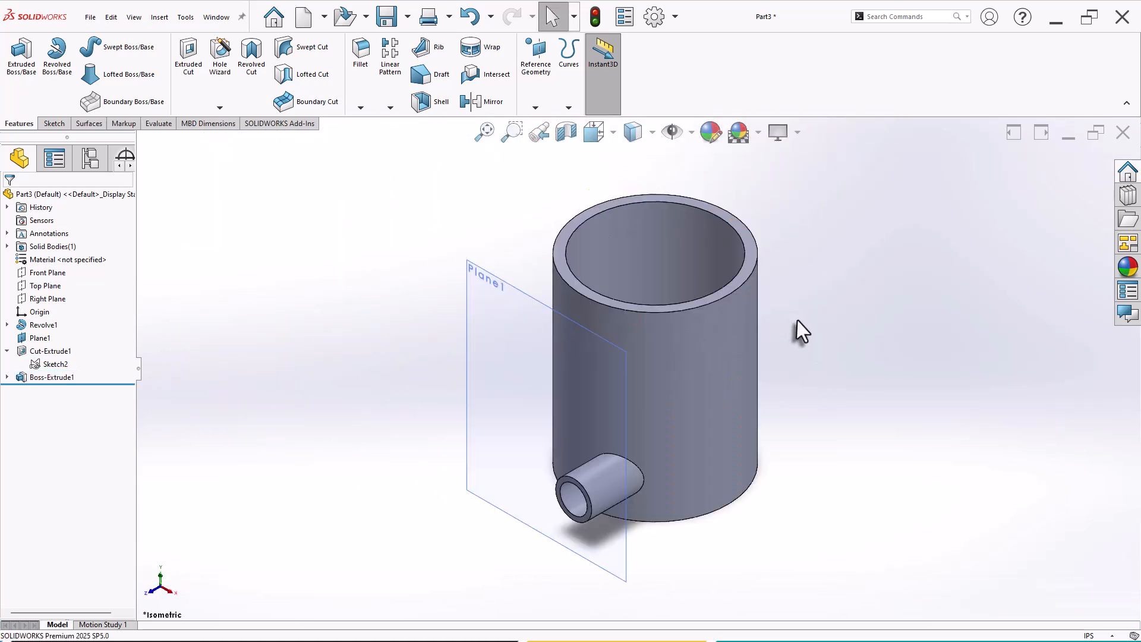
Set the offset distance of the pipe's sketch plane to 5 in and rebuild the part.
left_click(37, 339)
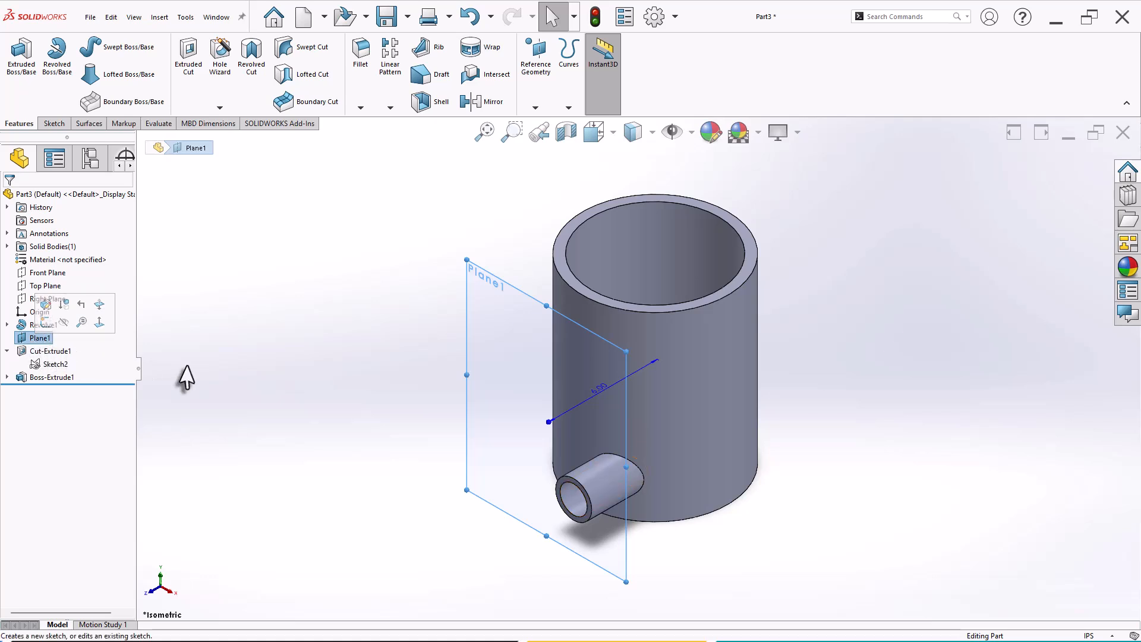
double_click(601, 388)
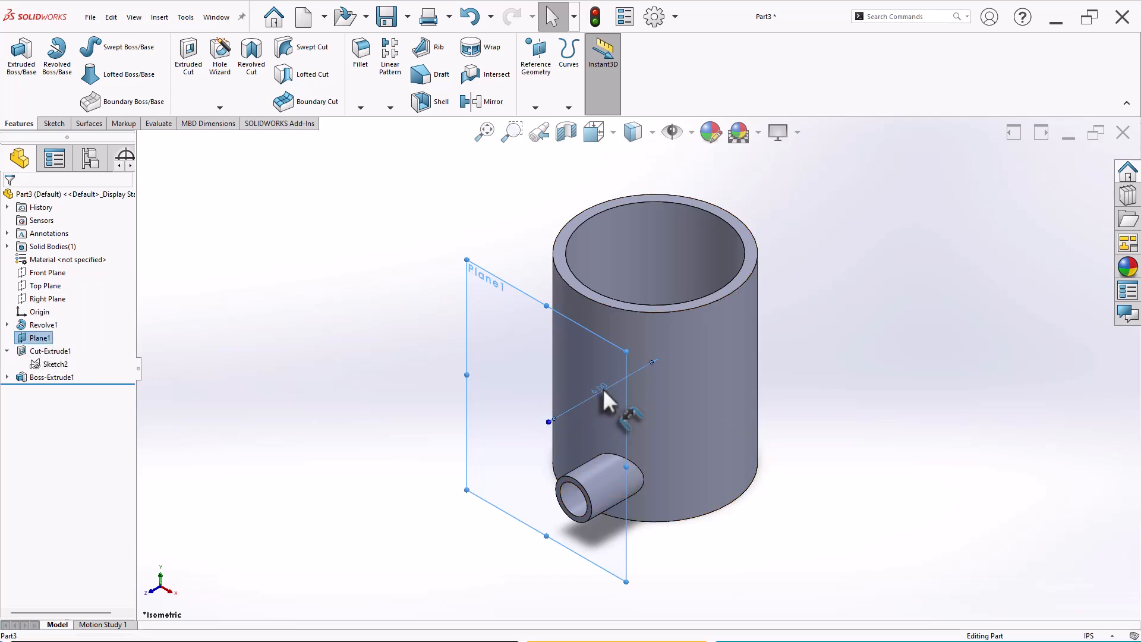
type("5")
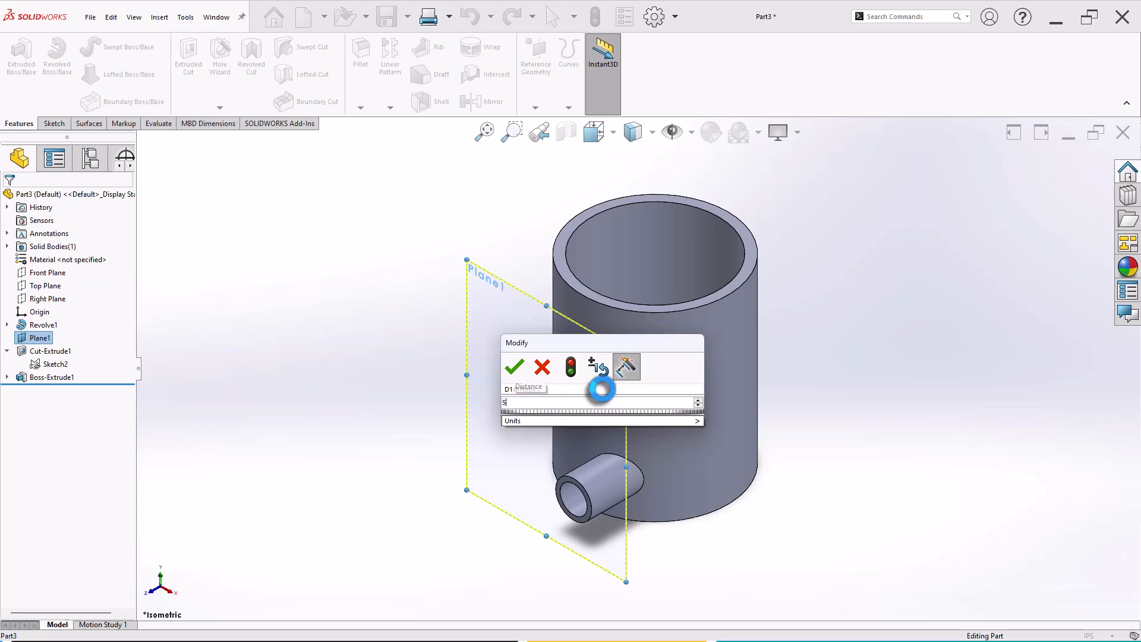
key("Return")
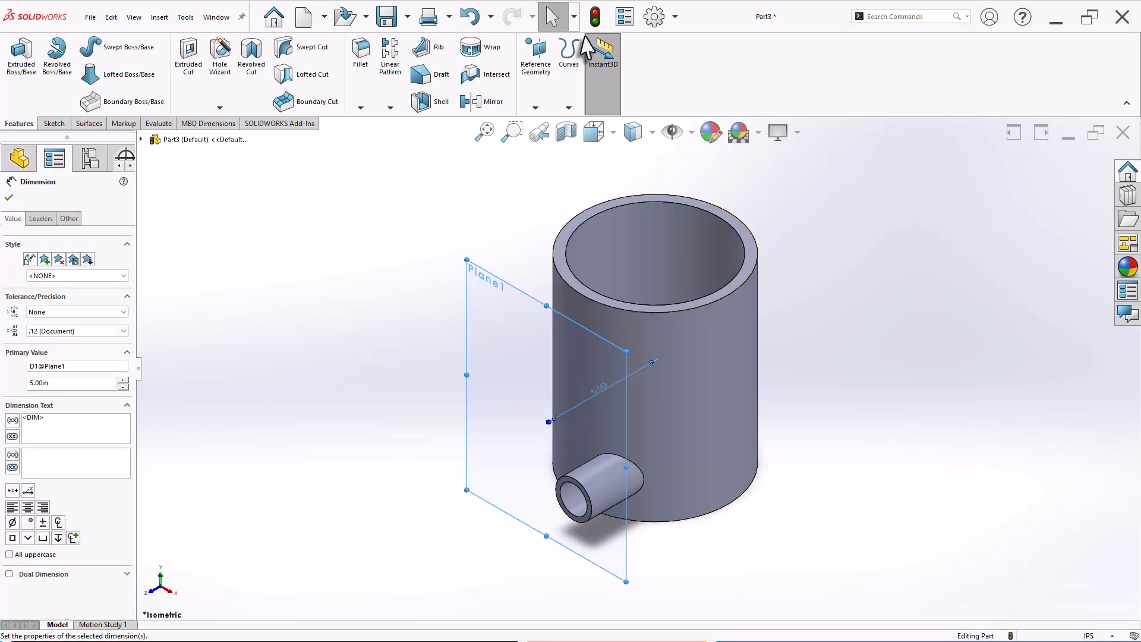
left_click(595, 17)
middle_click_drag(790, 381, 698, 463)
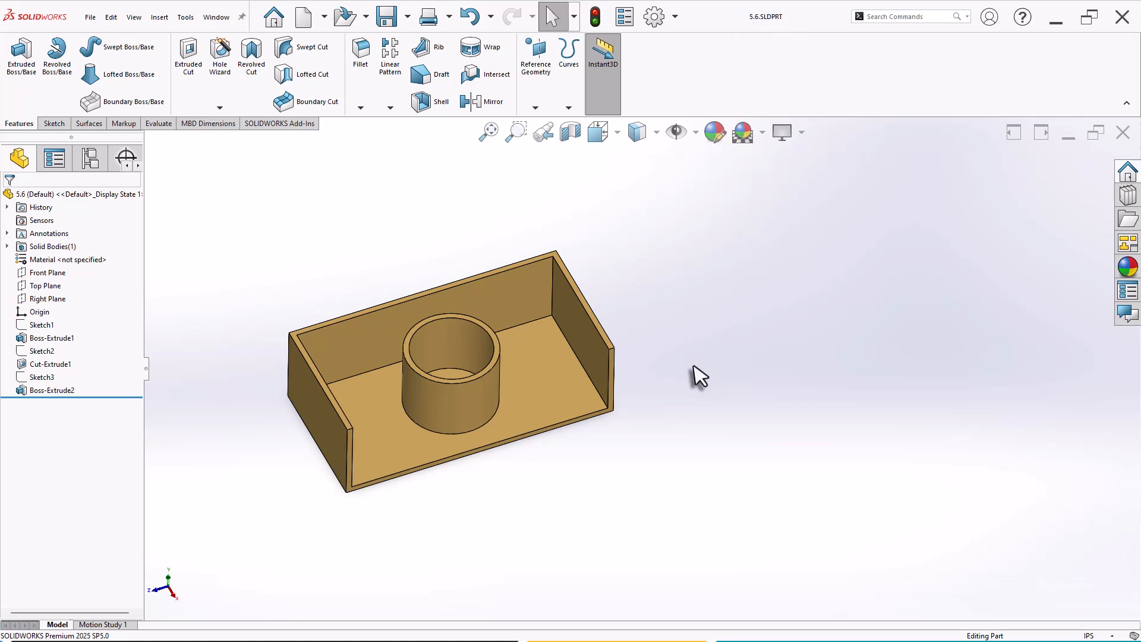
Turn on the display of temporary axes in the 5.6 tray part with the central hollow cylinder.
scroll(698, 375, "down", 2)
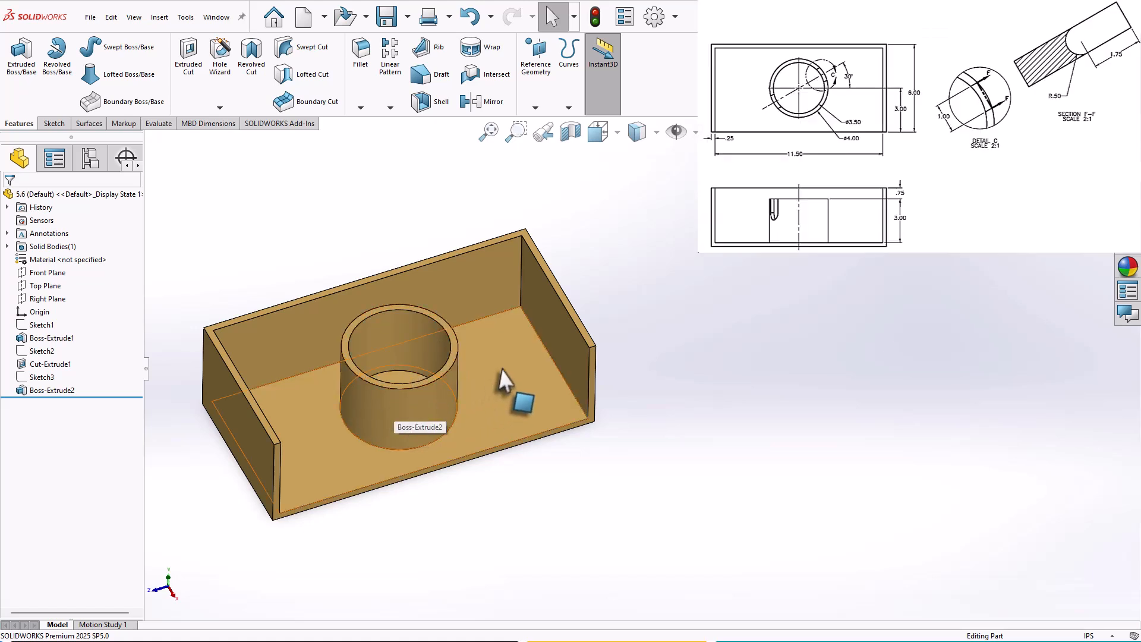
middle_click_drag(504, 381, 501, 337)
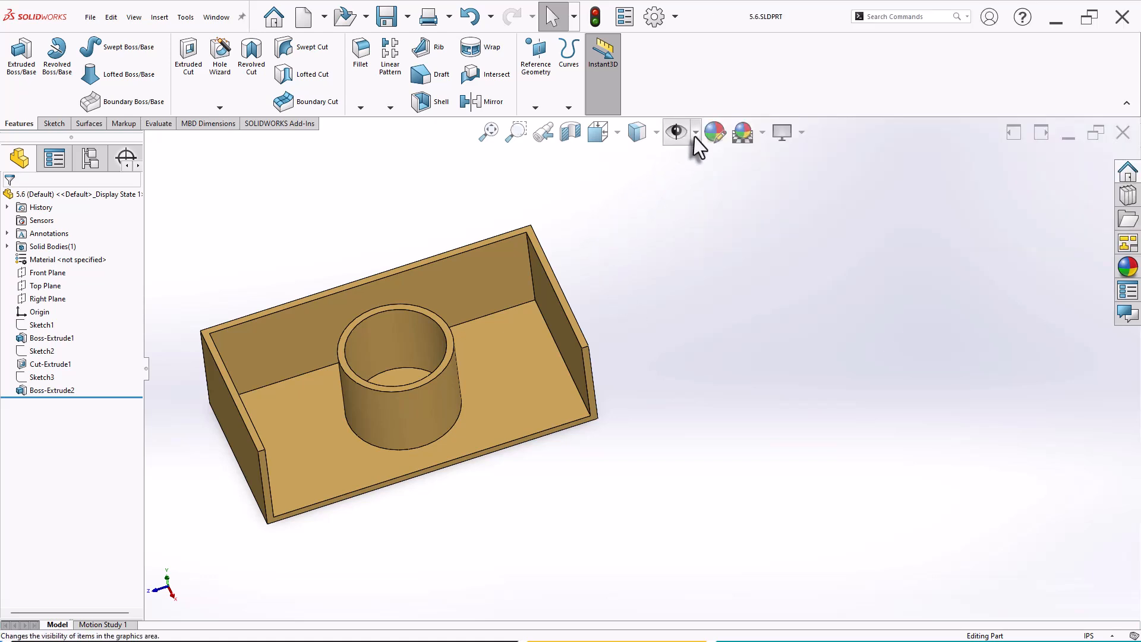
left_click(698, 134)
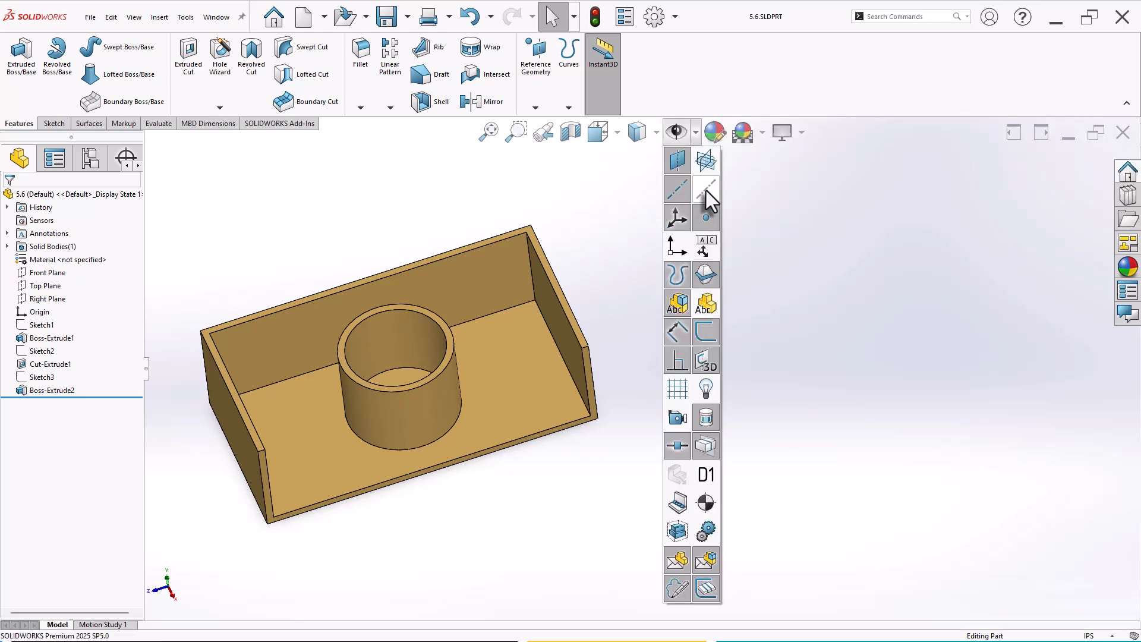
left_click(706, 190)
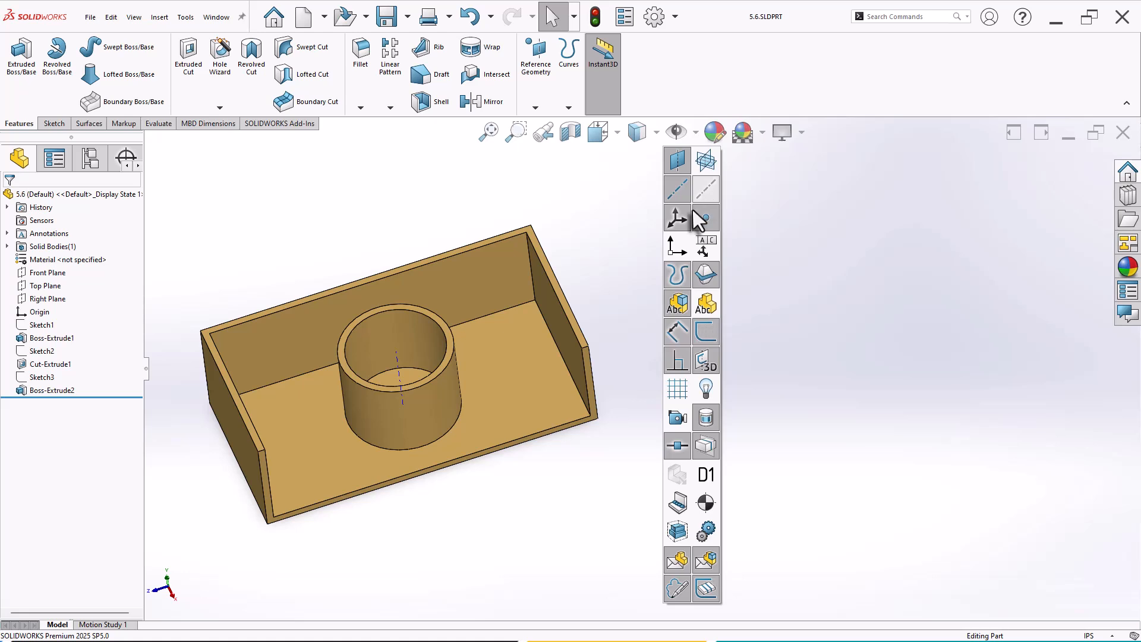
scroll(433, 433, "down", 5)
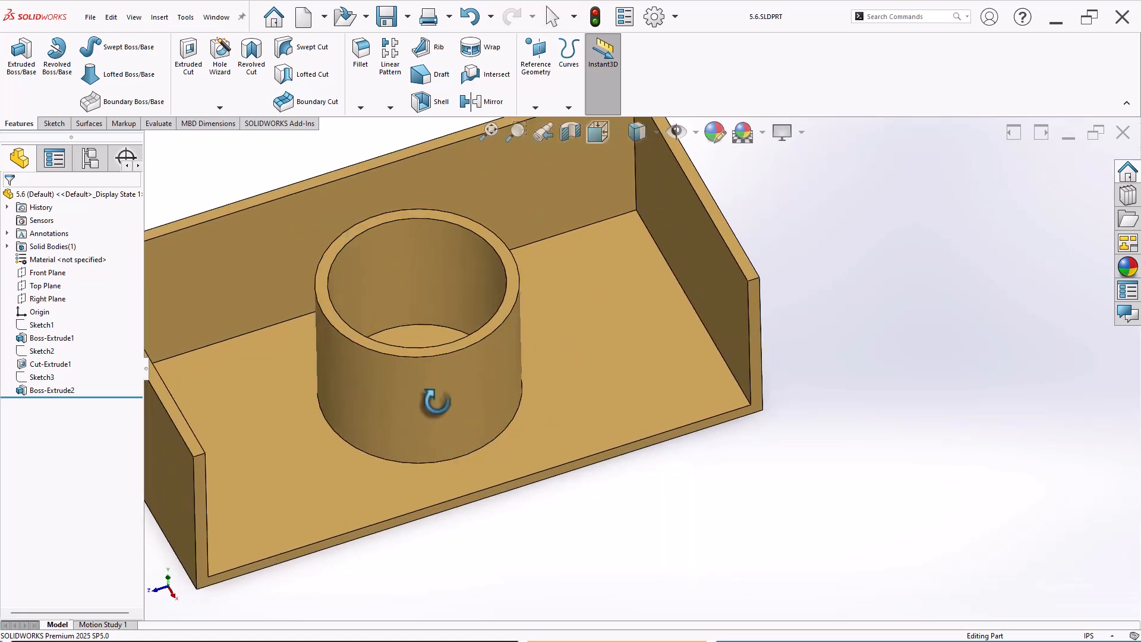
middle_click_drag(436, 402, 430, 363)
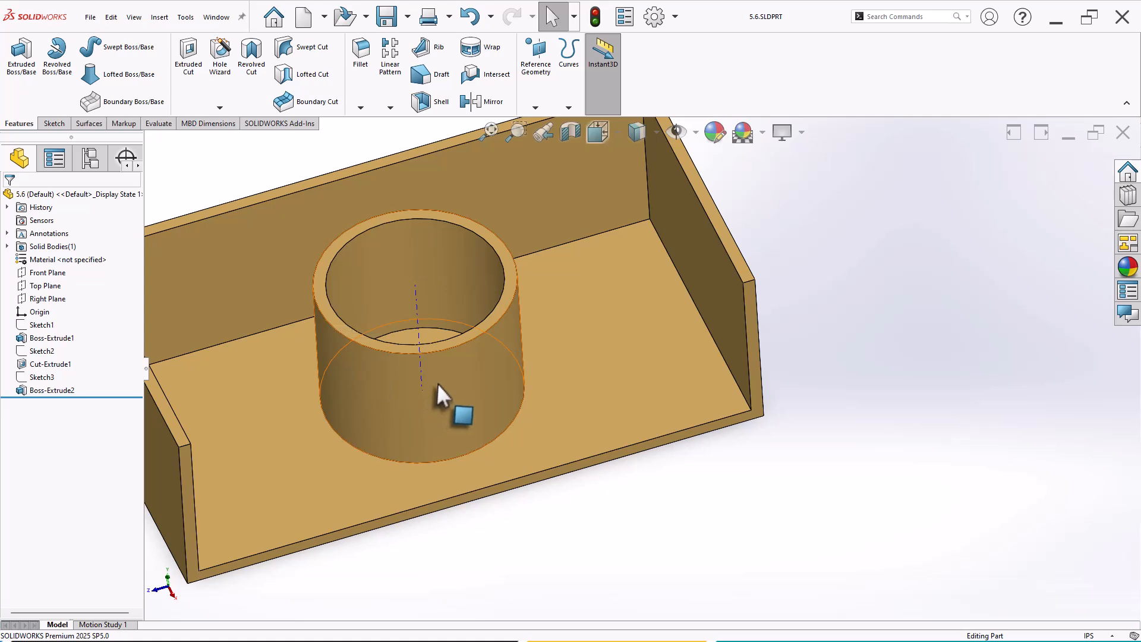
scroll(437, 383, "up", 2)
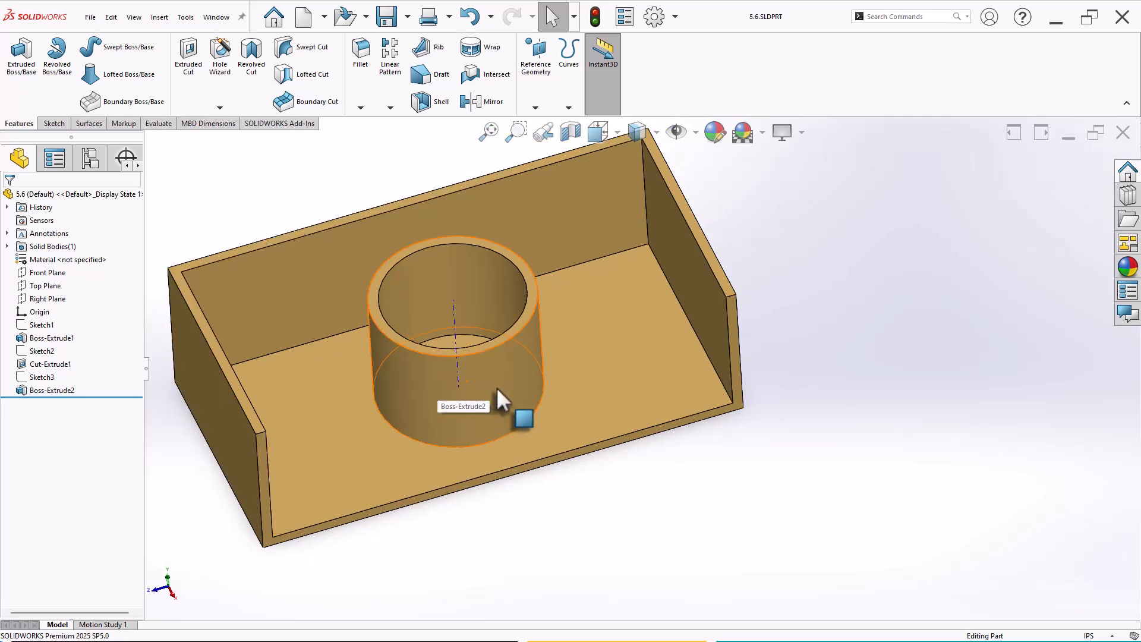
scroll(644, 331, "up", 2)
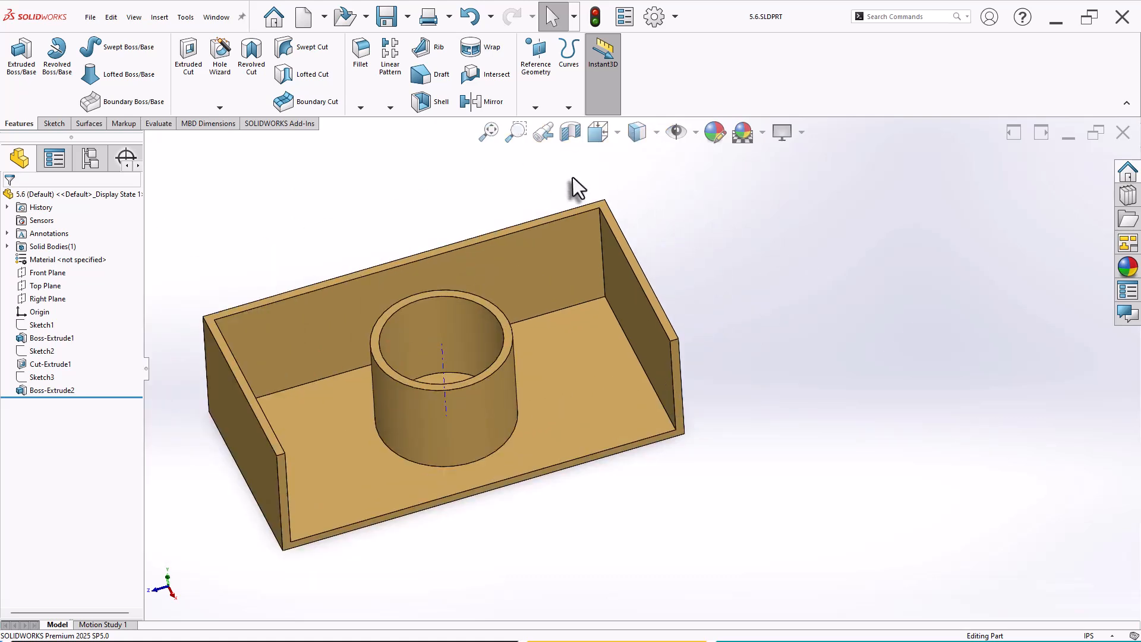
Create a reference plane through the hollow cylinder's temporary axis at 30 degrees to the tray's front face, with the offset flipped.
left_click(534, 73)
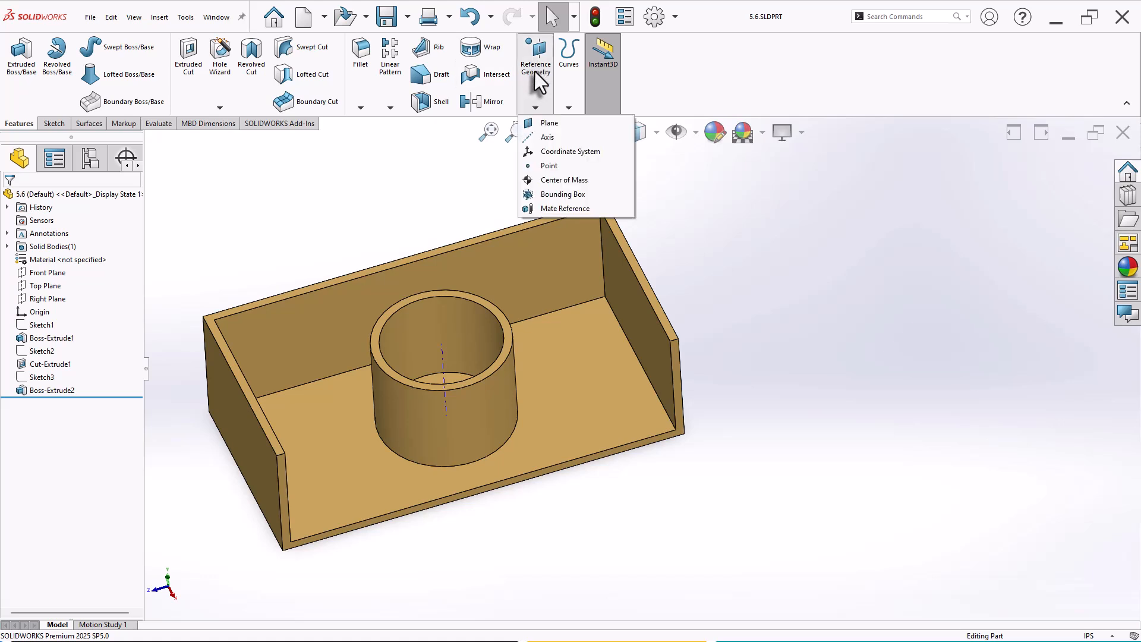
left_click(558, 123)
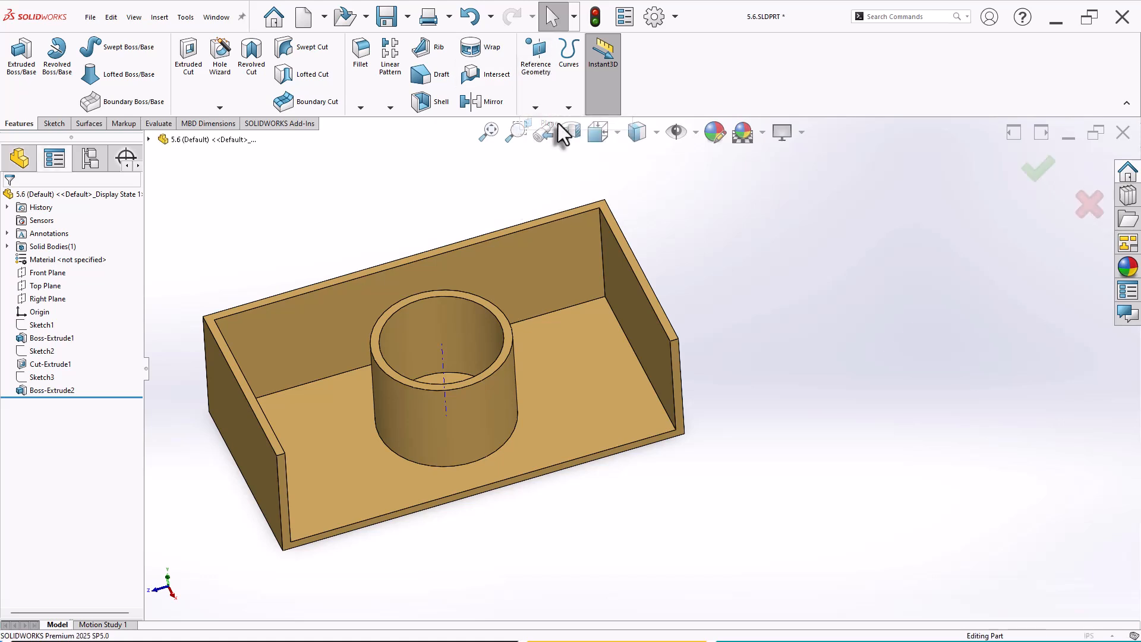
left_click(444, 362)
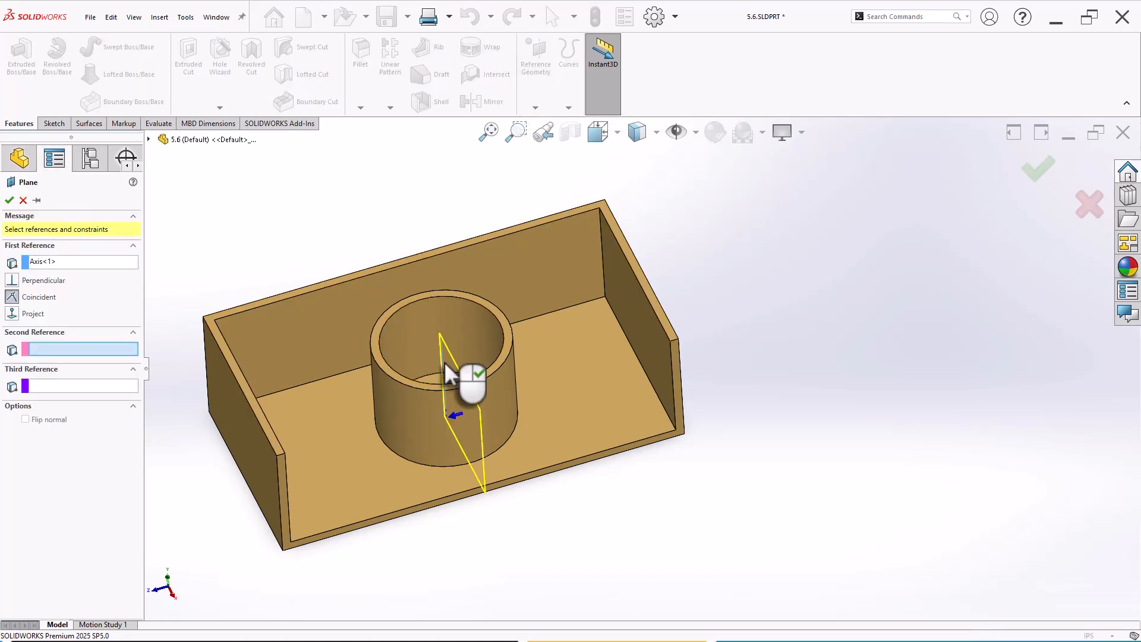
scroll(478, 524, "down", 4)
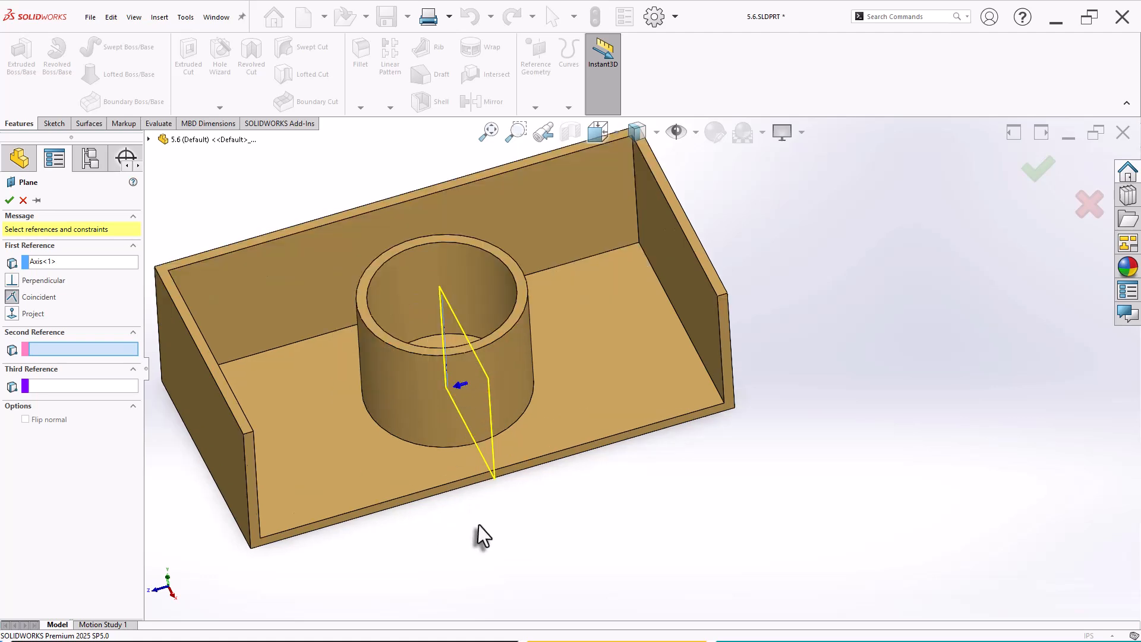
left_click(484, 462)
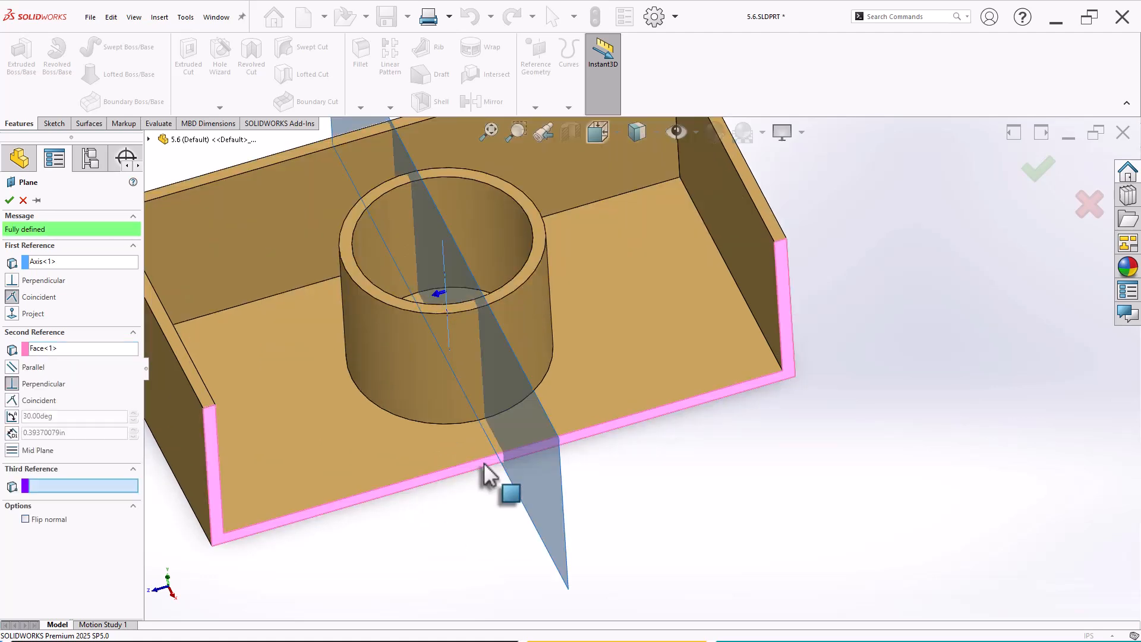
left_click(12, 416)
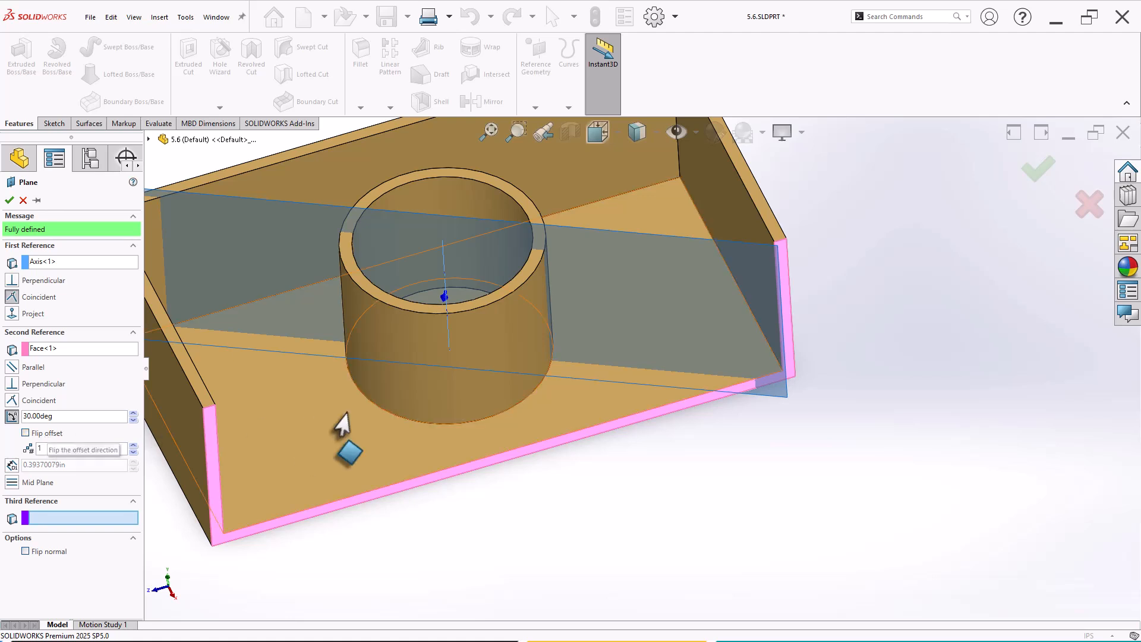
scroll(535, 380, "up", 3)
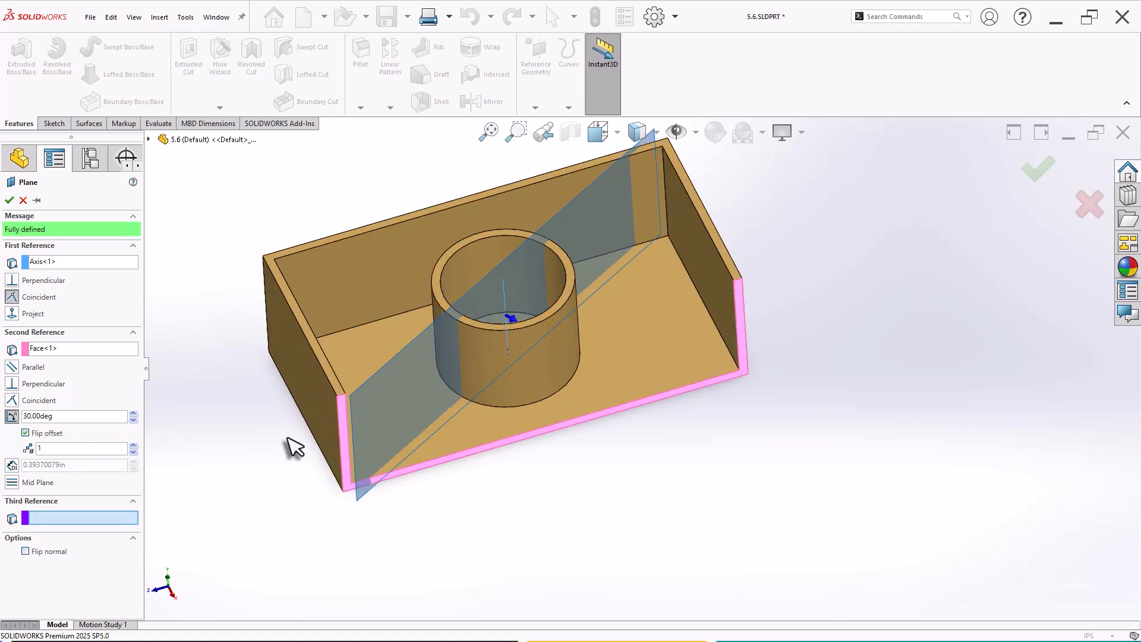
left_click(9, 201)
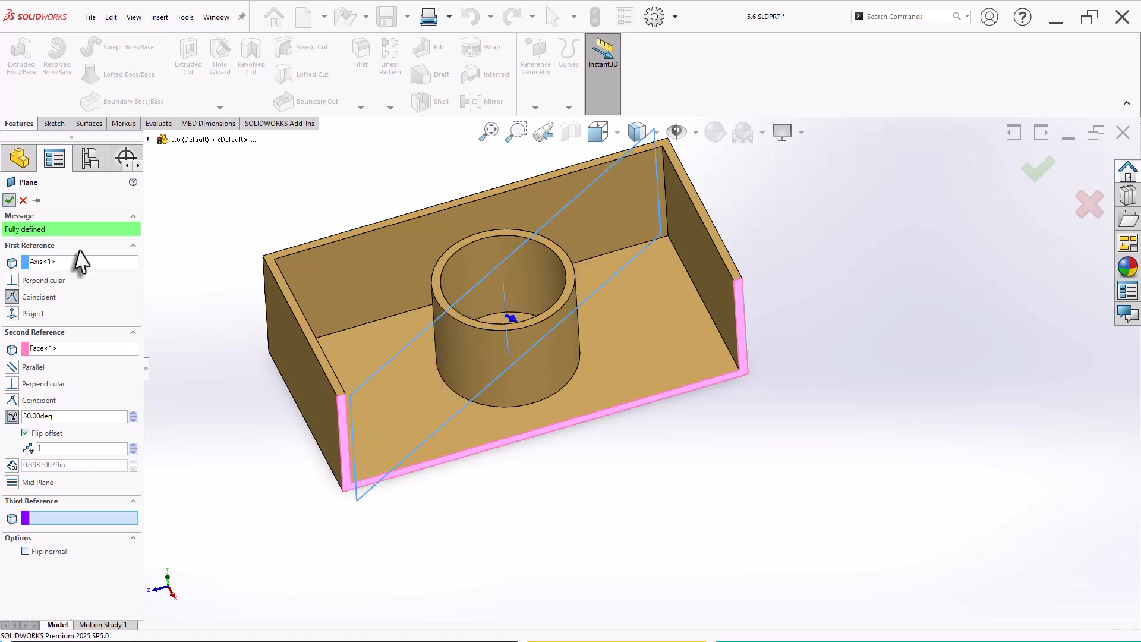
Create a reference plane perpendicular to the 30-degree plane and coincident with the hollow cylinder's temporary axis.
scroll(750, 257, "down", 2)
scroll(756, 279, "down", 2)
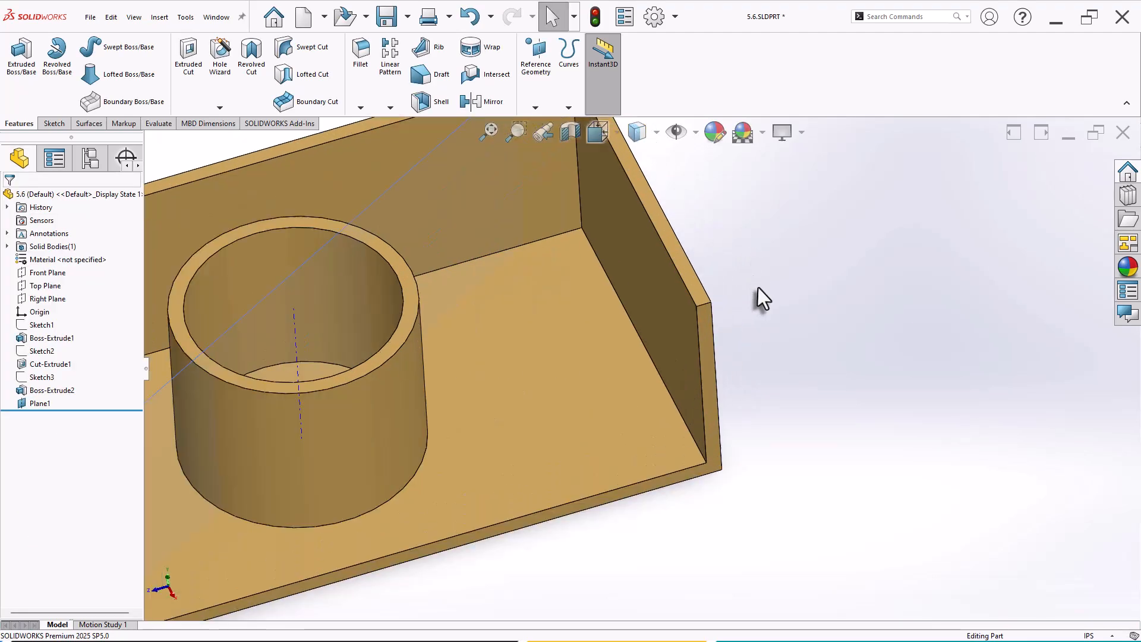
scroll(759, 288, "up", 3)
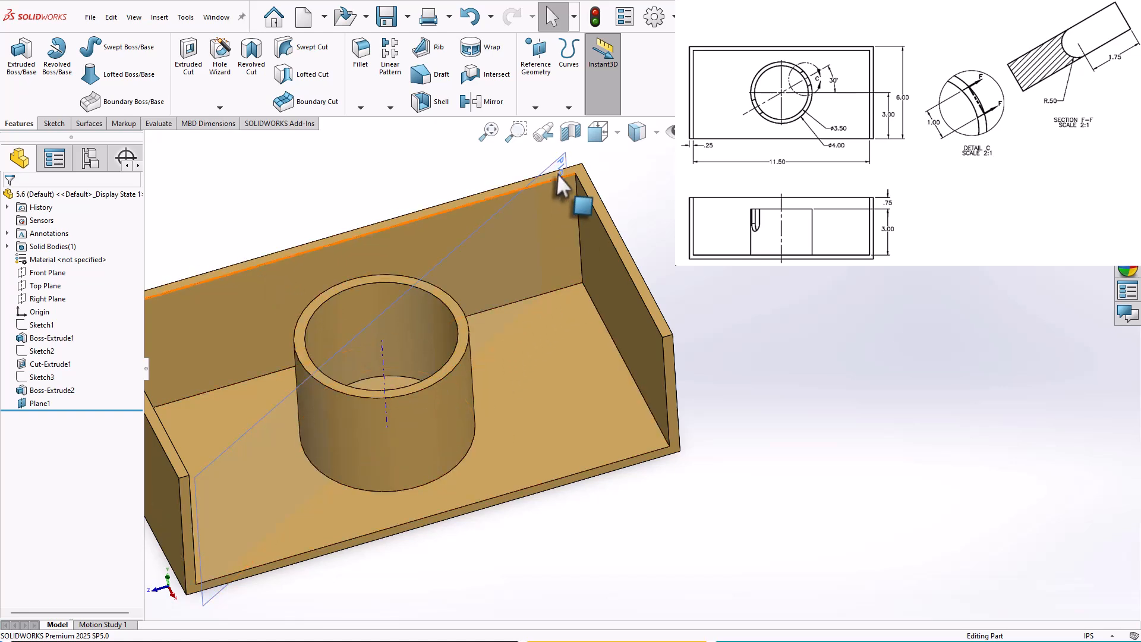
left_click(535, 108)
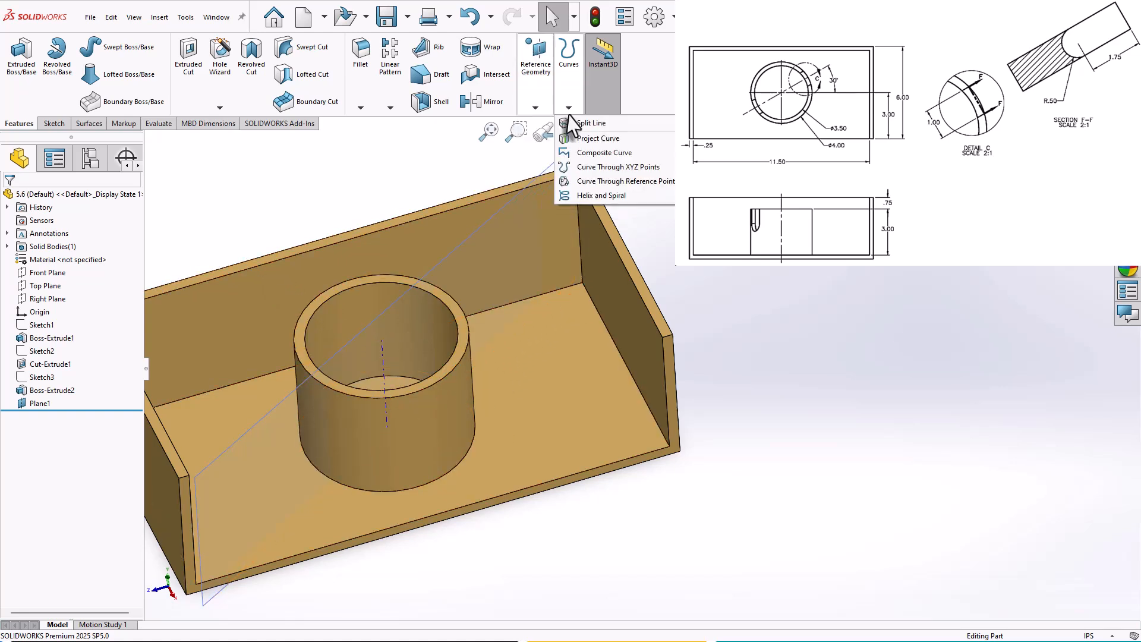
left_click(549, 124)
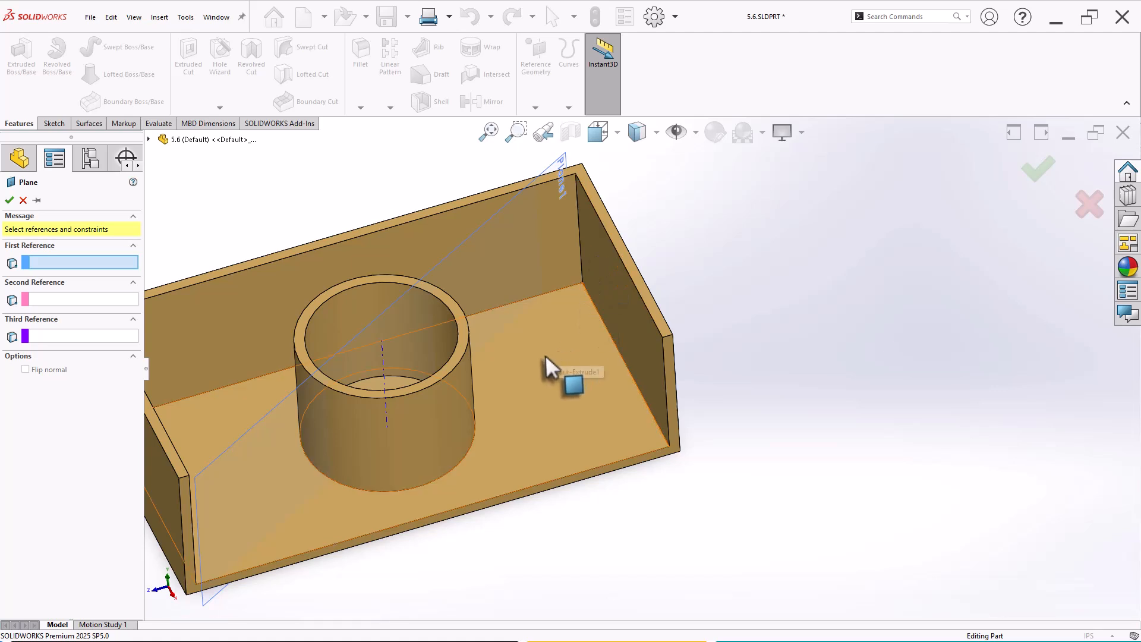
left_click(561, 160)
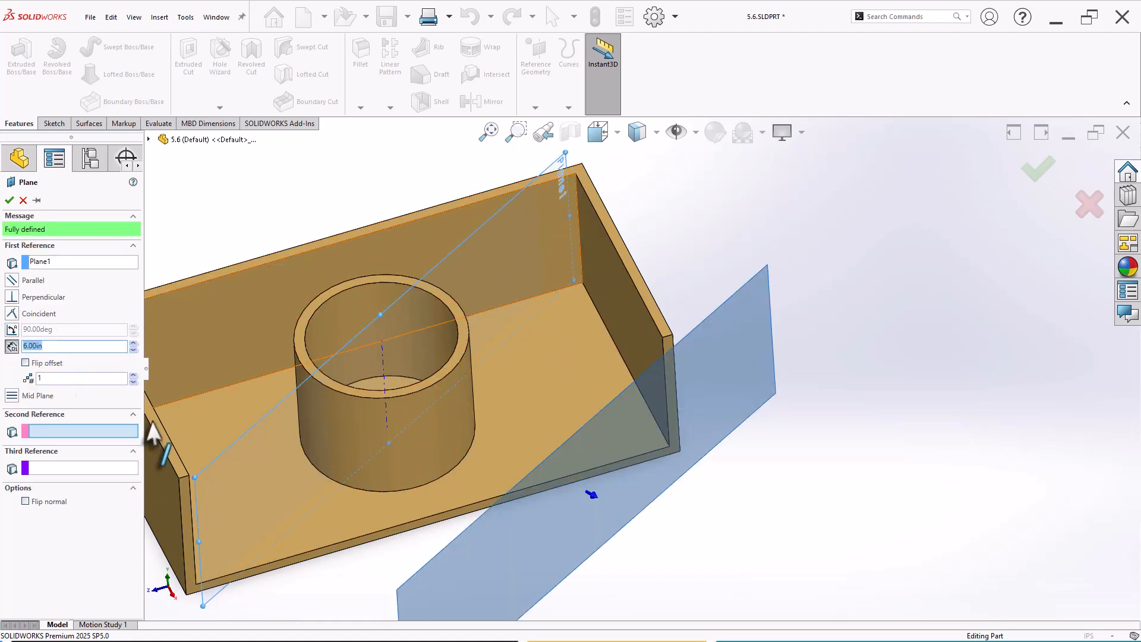
left_click(384, 366)
key("z")
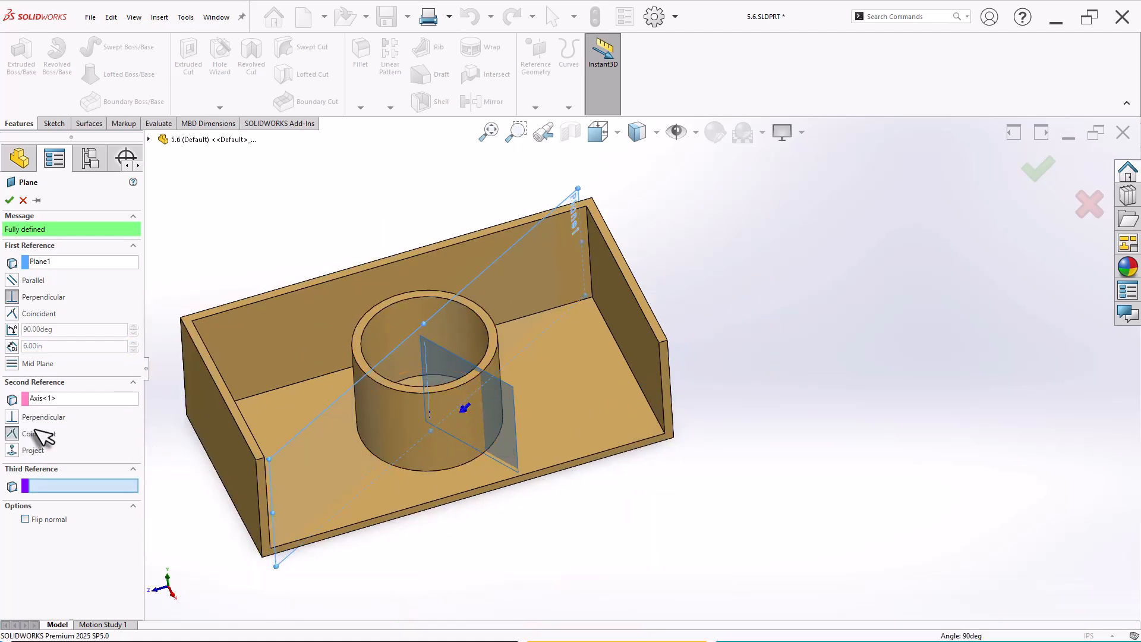
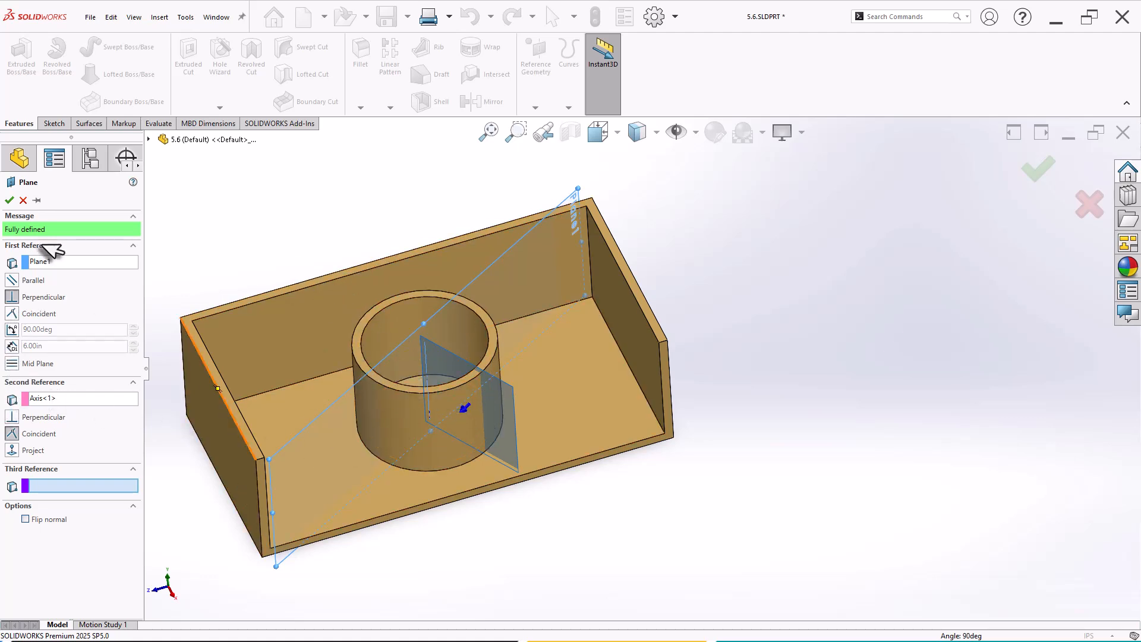
left_click(9, 200)
Start a sketch on the new plane perpendicular to the 30-degree plane.
middle_click_drag(502, 458, 553, 320)
right_click(554, 321)
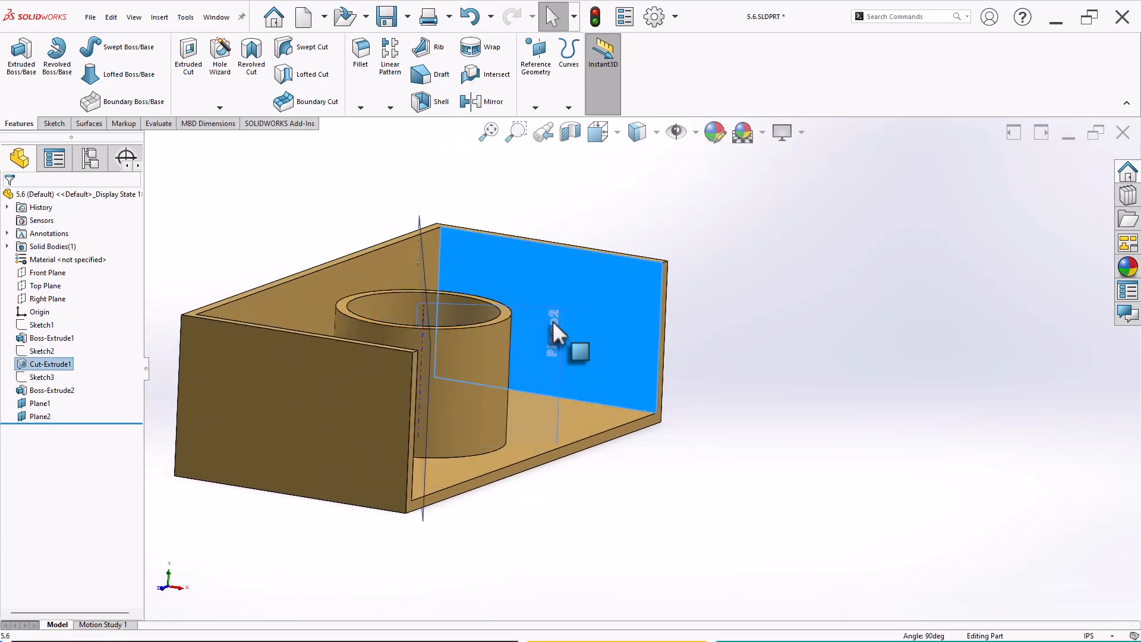
left_click(776, 403)
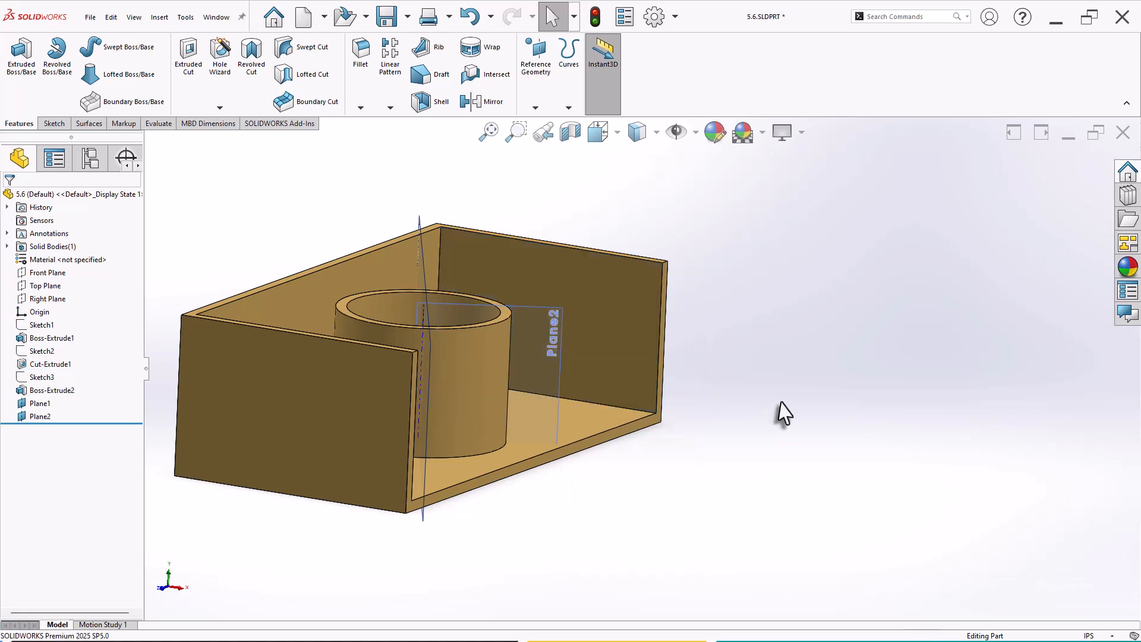
middle_click_drag(545, 404, 556, 321)
right_click(556, 320)
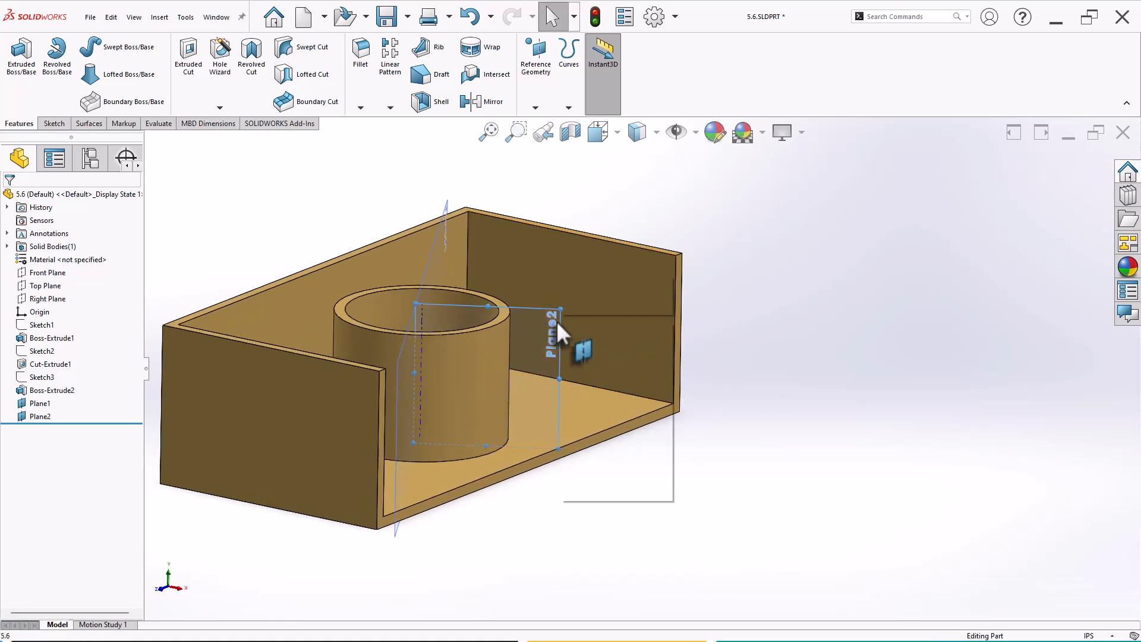
left_click(588, 303)
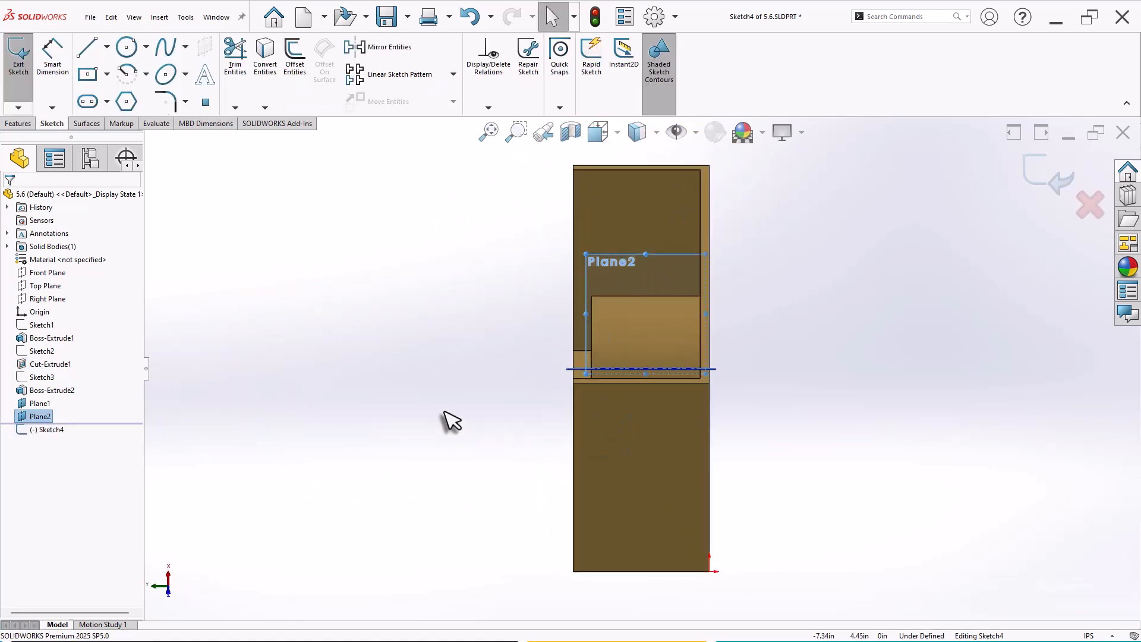
Sketch a vertical straight slot along the cylinder's axis from its top edge, about 1.59 in between centres and 1.03 in wide.
scroll(755, 338, "down", 1)
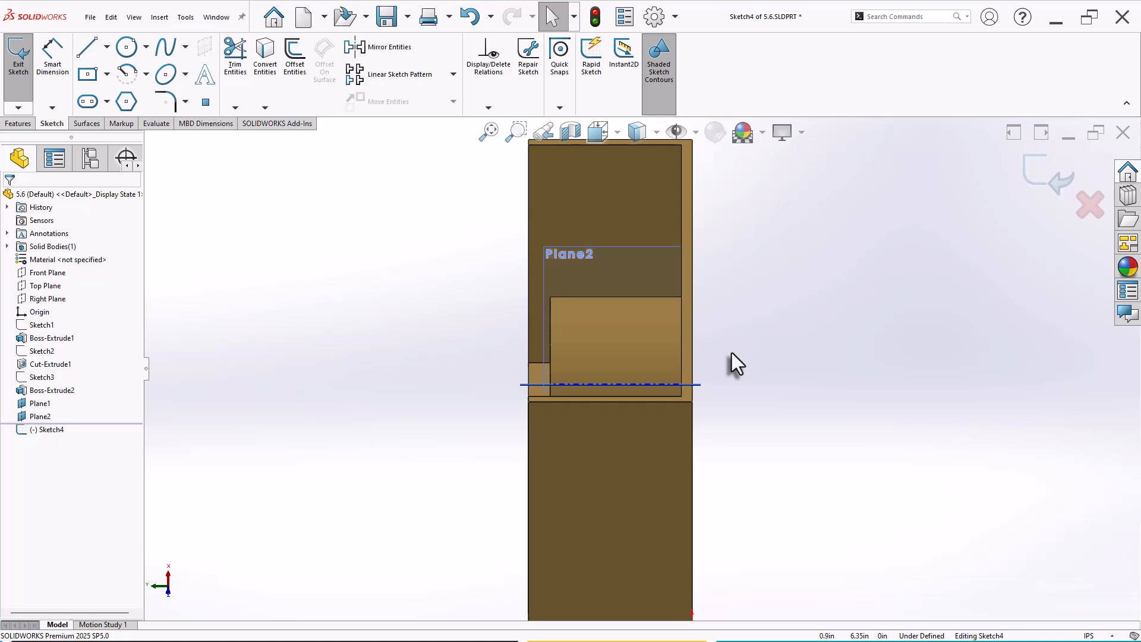
scroll(780, 355, "up", 1)
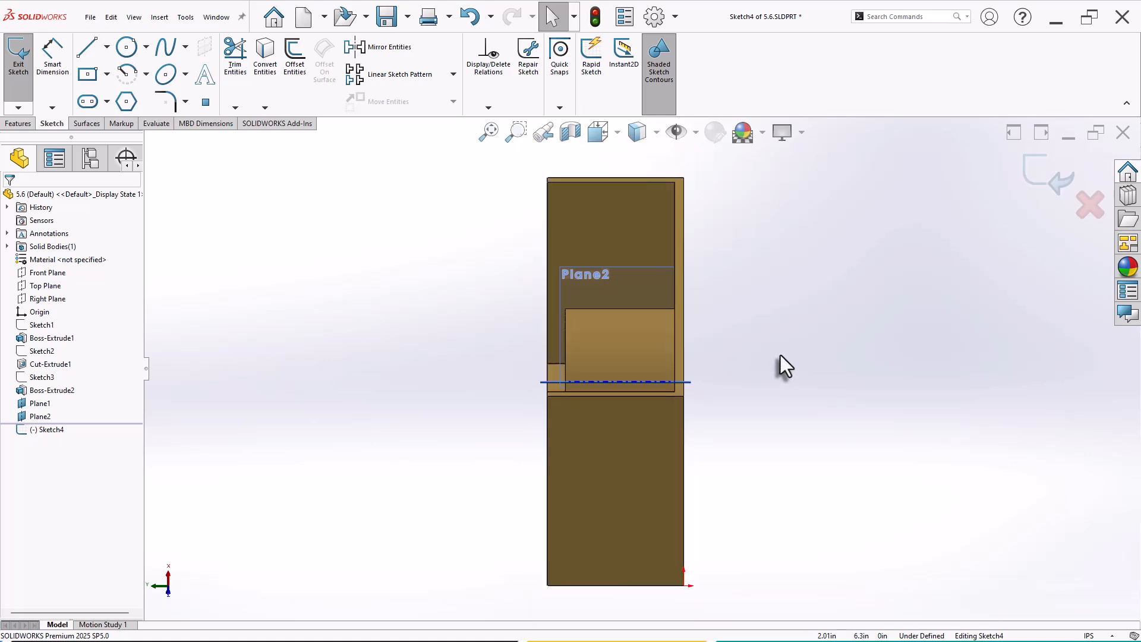
key("alt+Left")
key("alt+Left")
key("alt+Left")
key("alt+Left")
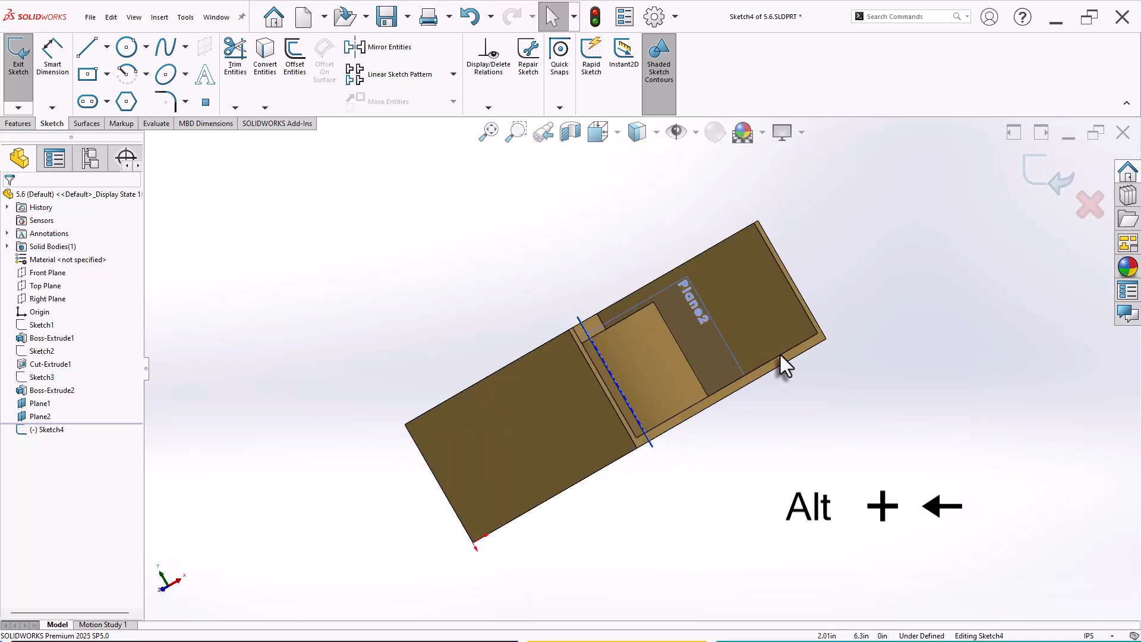
key("alt+Left")
key("alt+Left")
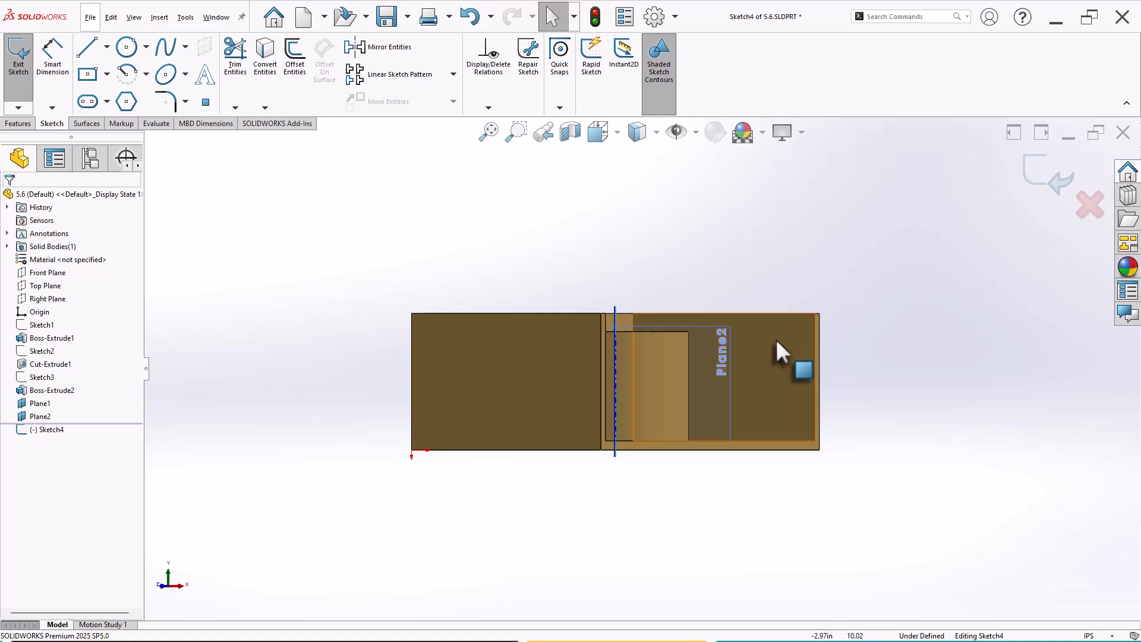
scroll(773, 348, "down", 2)
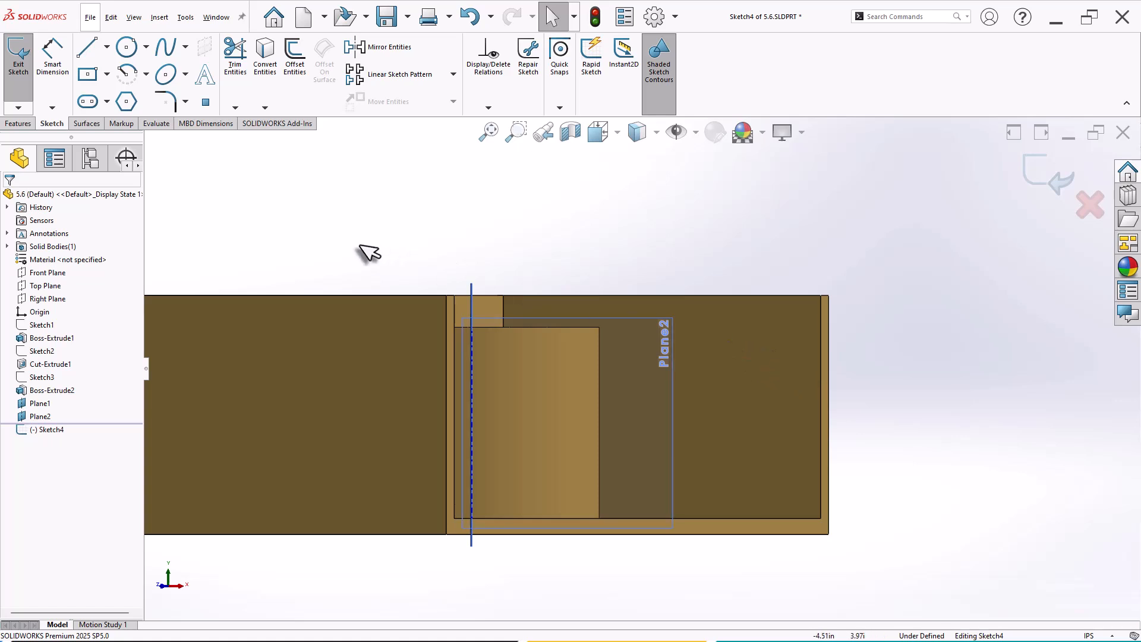
left_click(88, 102)
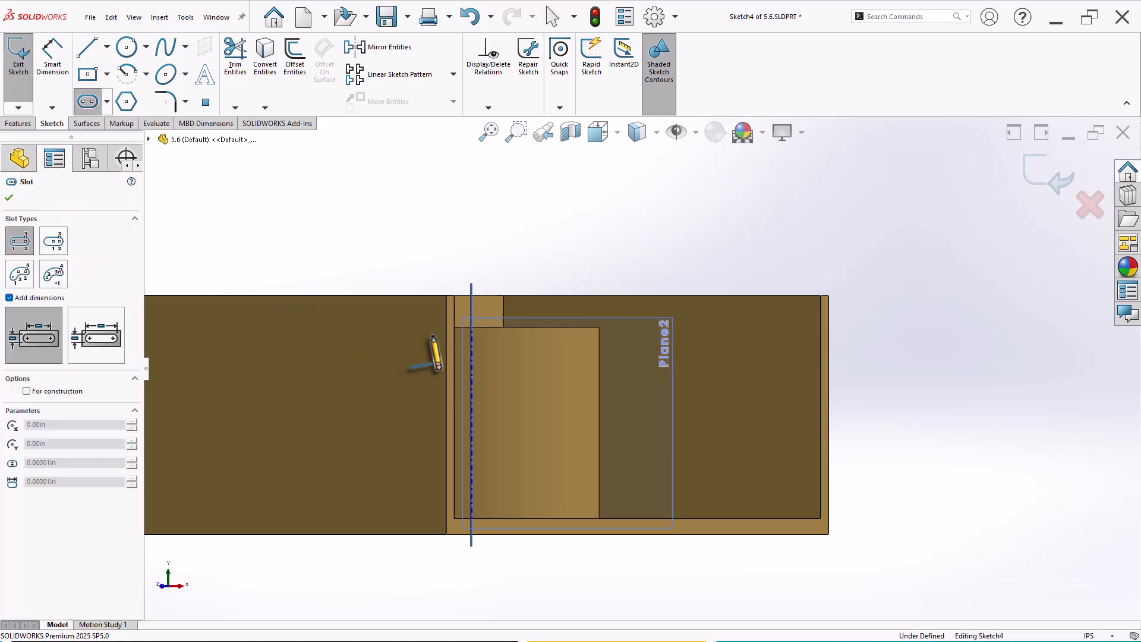
left_click(471, 327)
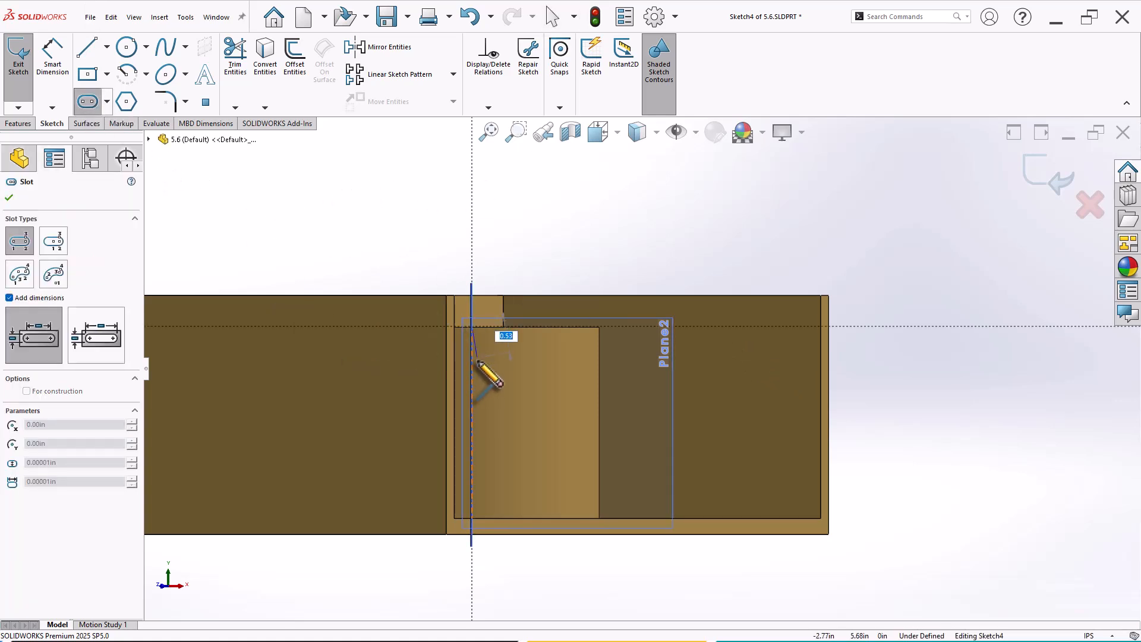
left_click(471, 427)
left_click(486, 423)
left_click(504, 419)
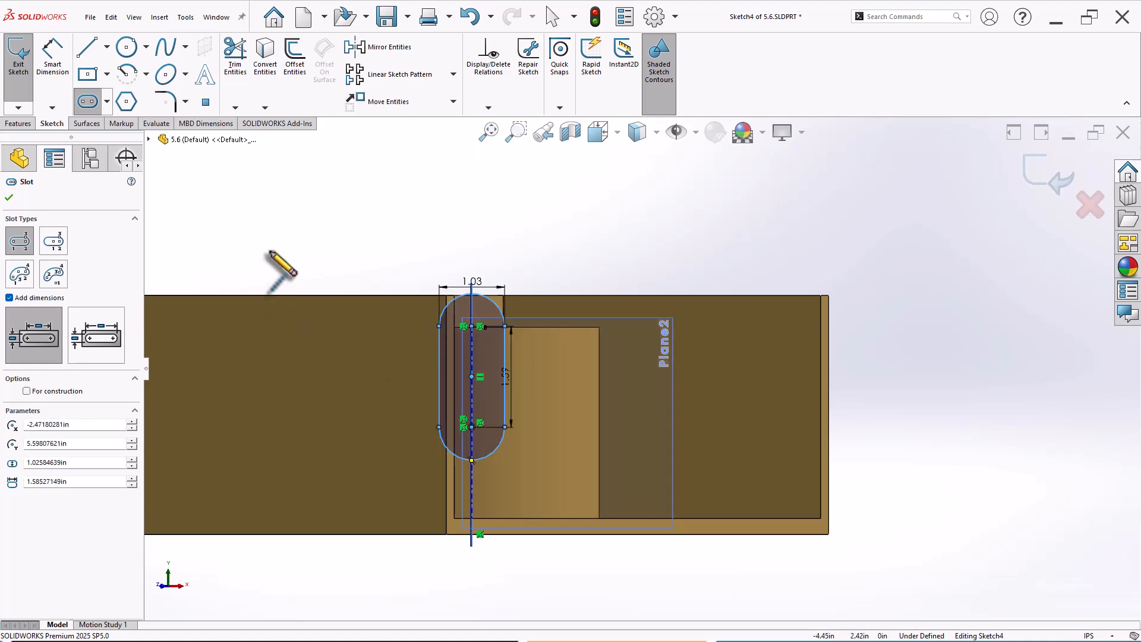
Set the slot's width to 1 in.
right_click_drag(269, 251, 279, 160)
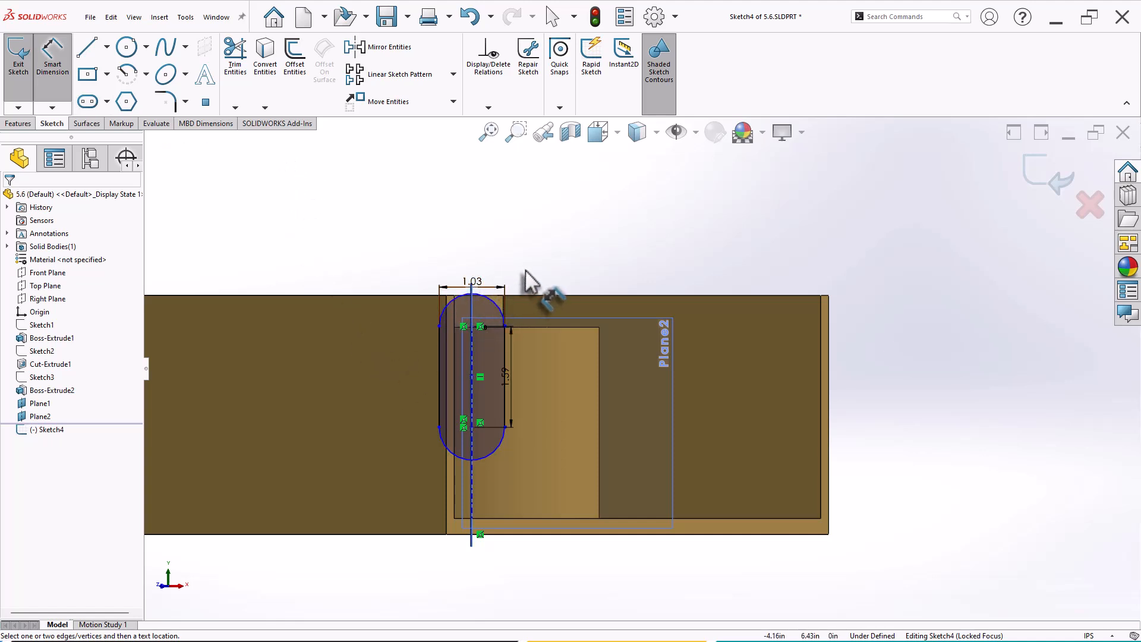
key("Escape")
double_click(472, 281)
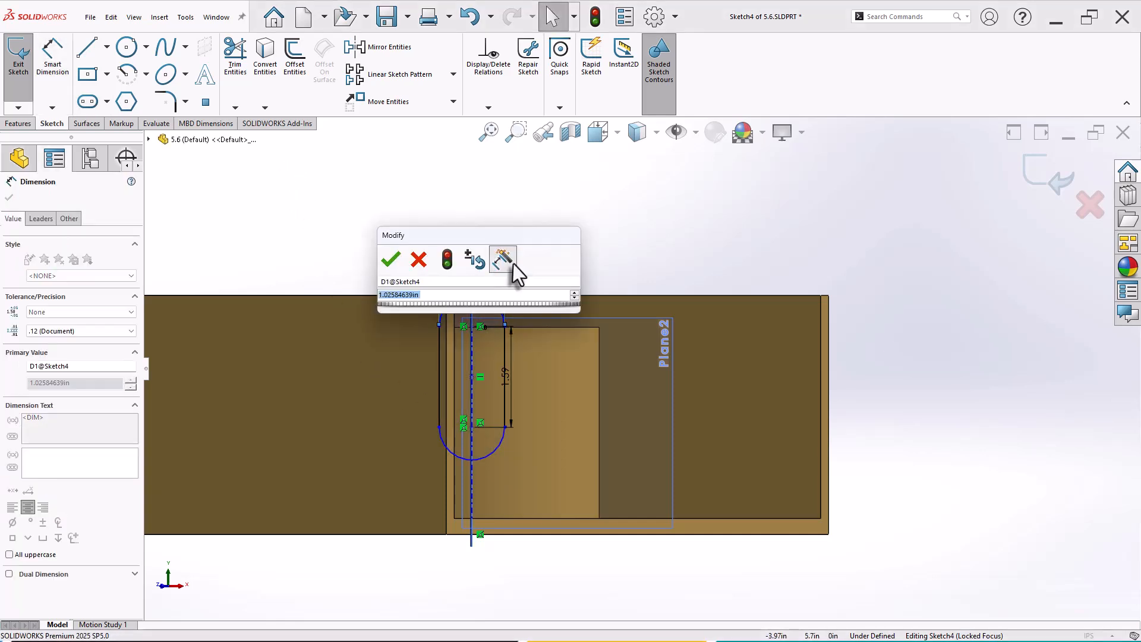
left_click_drag(500, 234, 425, 183)
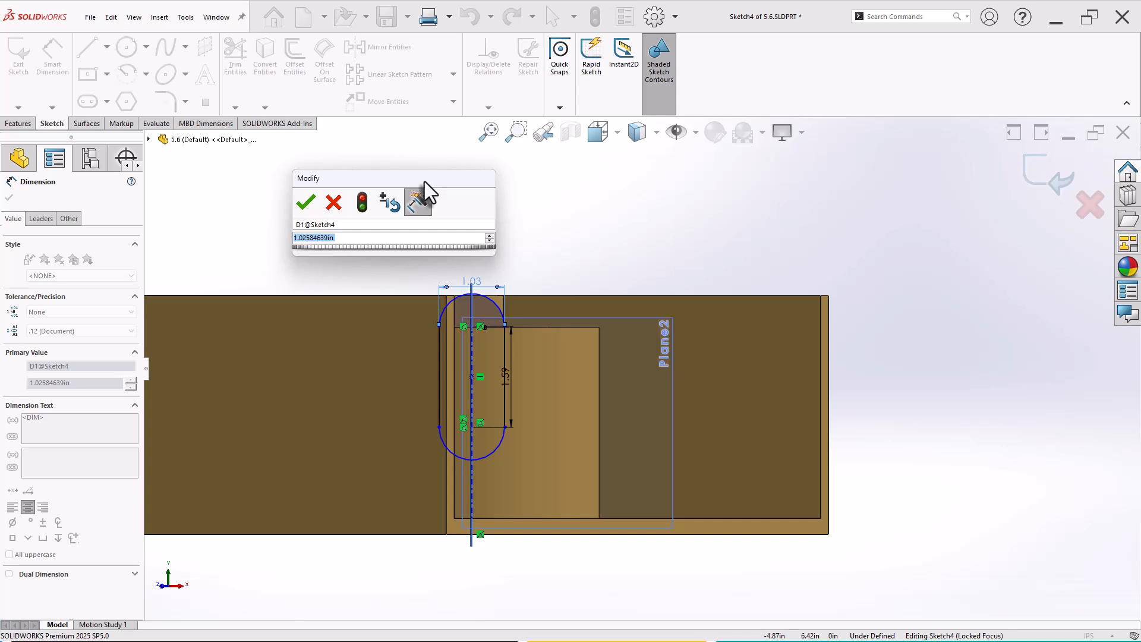
type("1")
key("Return")
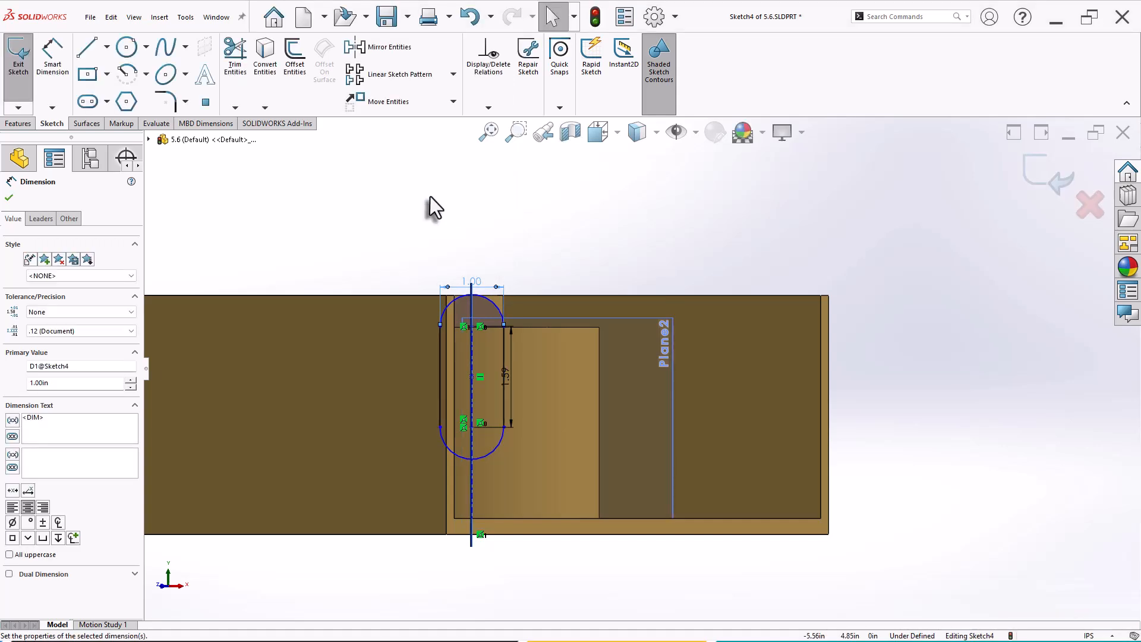
Set the slot's centre-to-centre length to 1.75 in and hide the two angled reference planes.
double_click(504, 374)
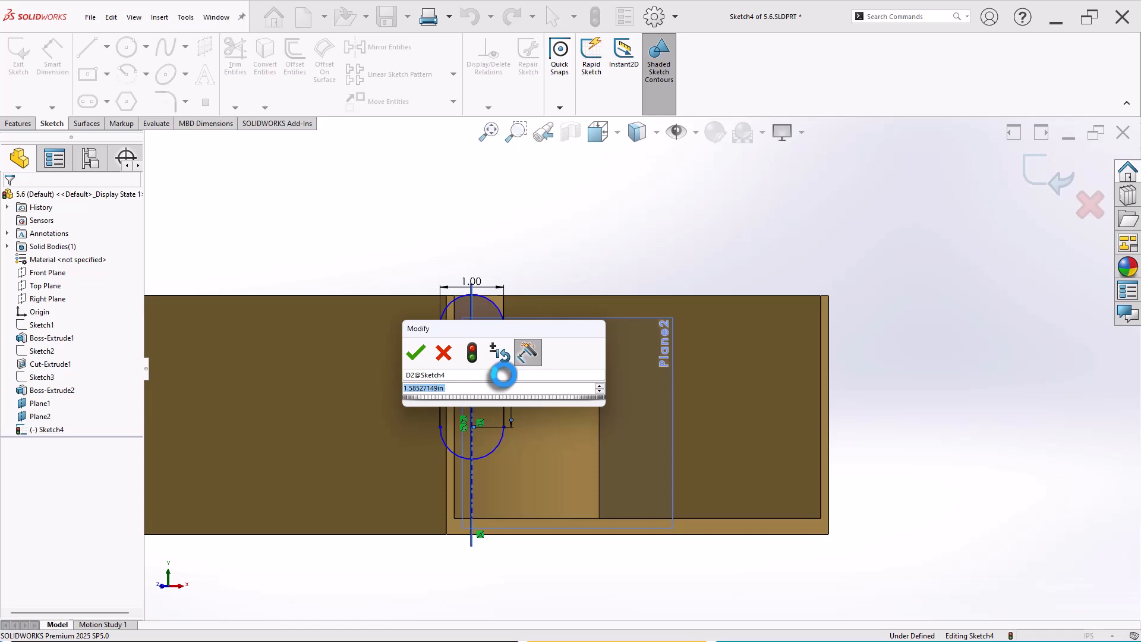
type("1.75")
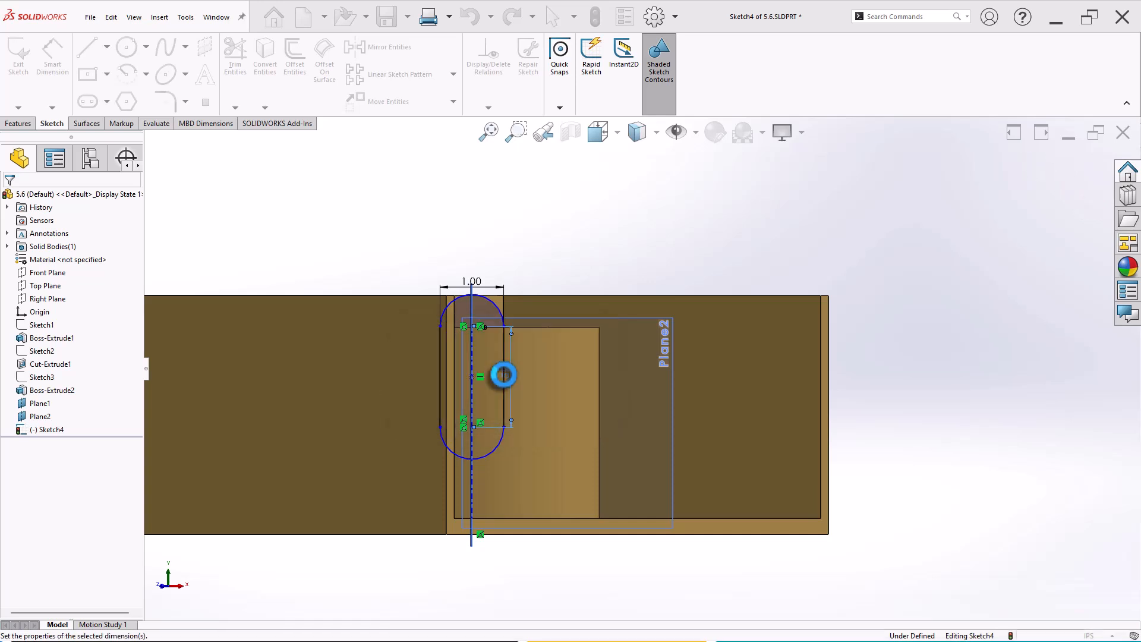
key("Return")
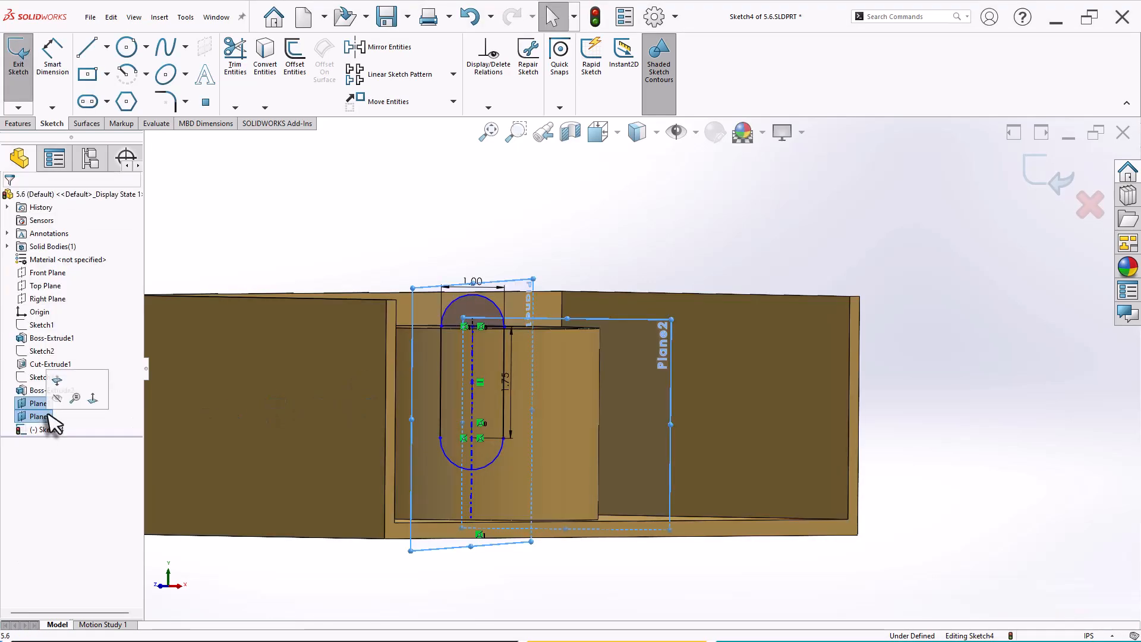
left_click(57, 402)
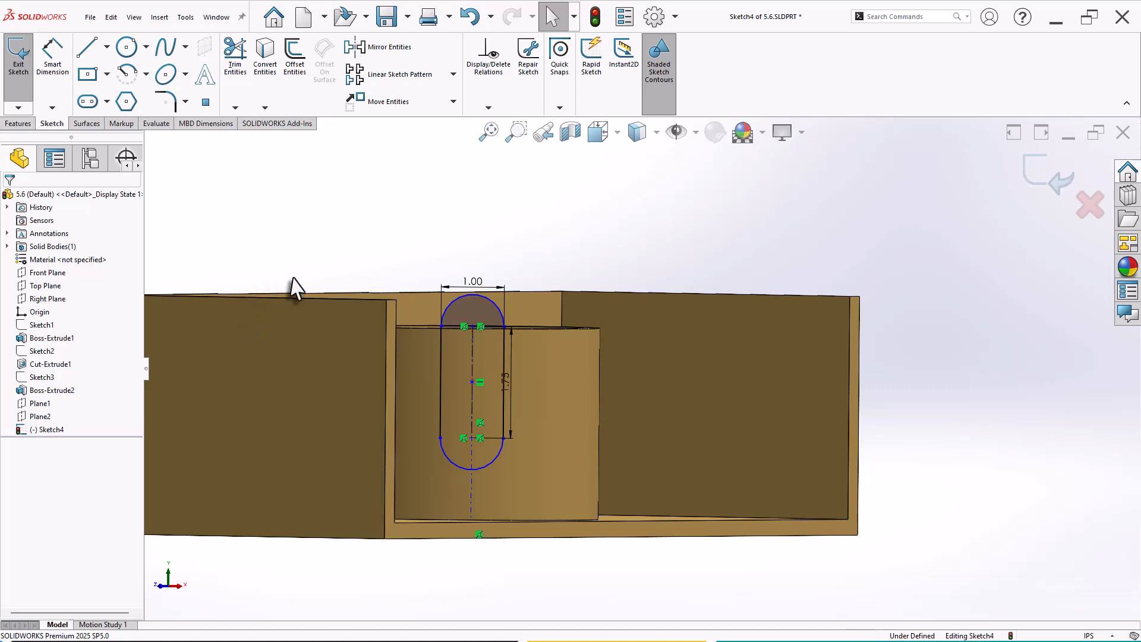
Move the slot about 0.3 in down along its centreline, away from the cylinder's top edge.
key("space")
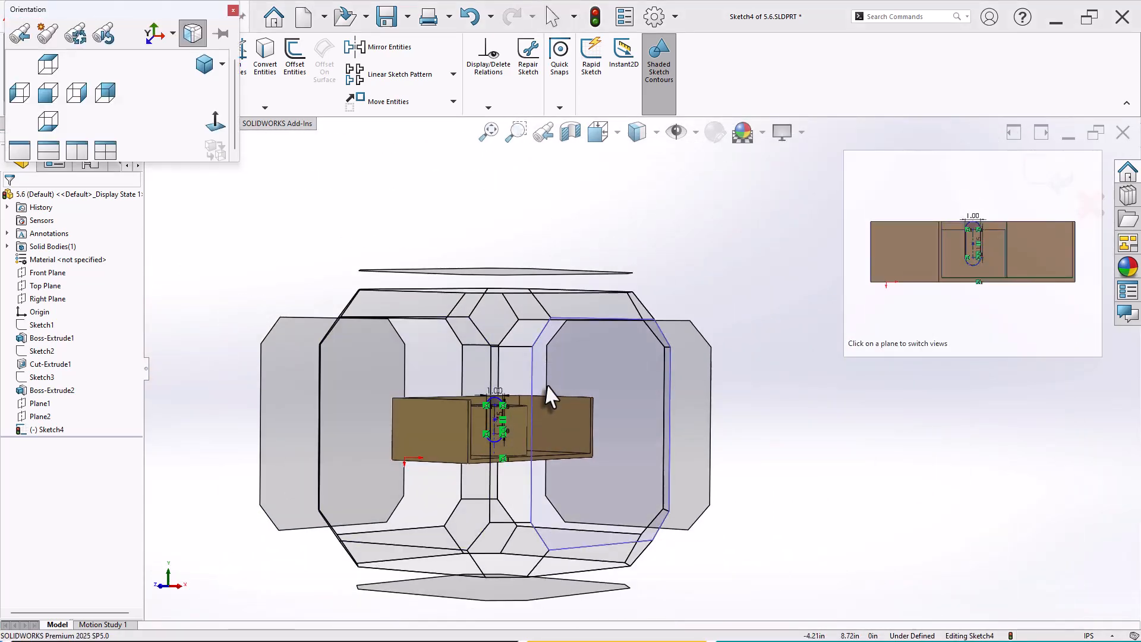
left_click(215, 121)
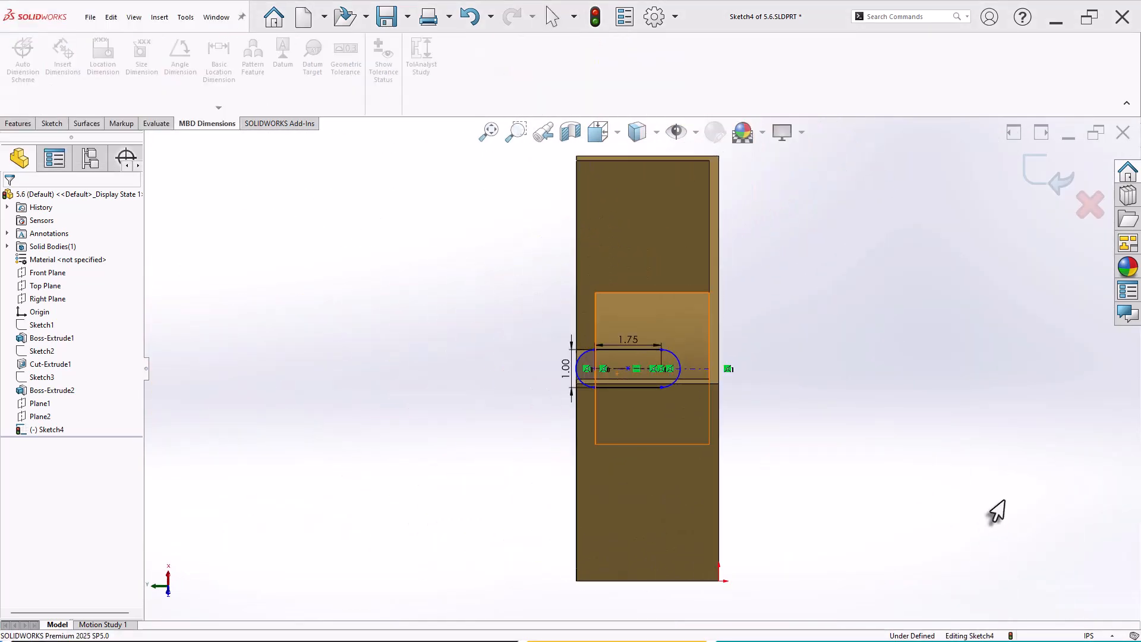
key("alt+Right")
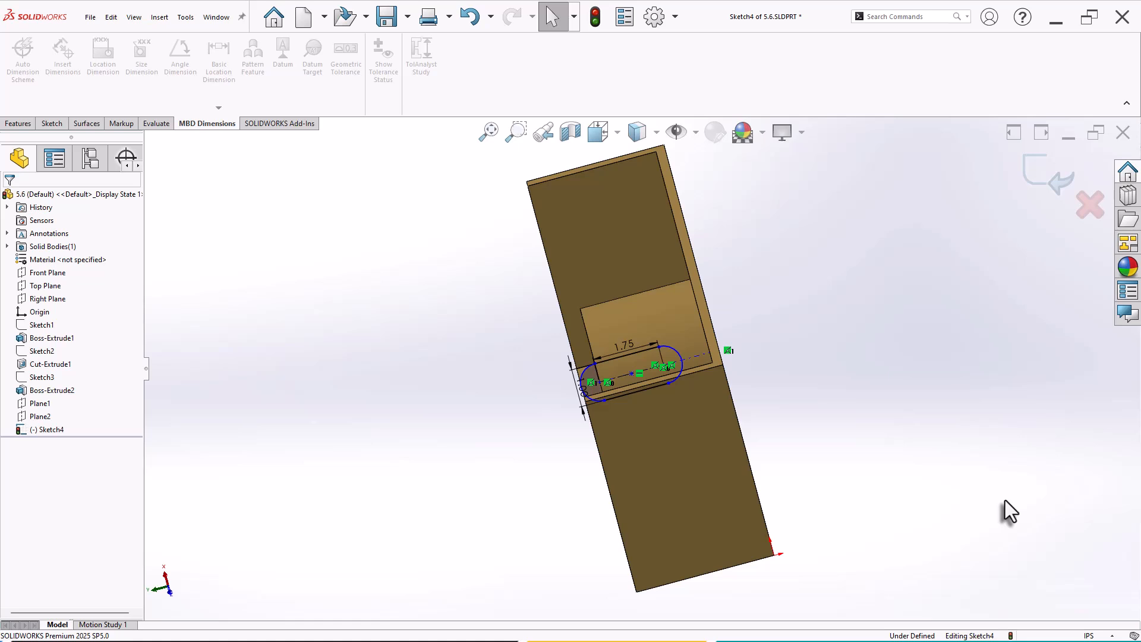
key("alt+Right")
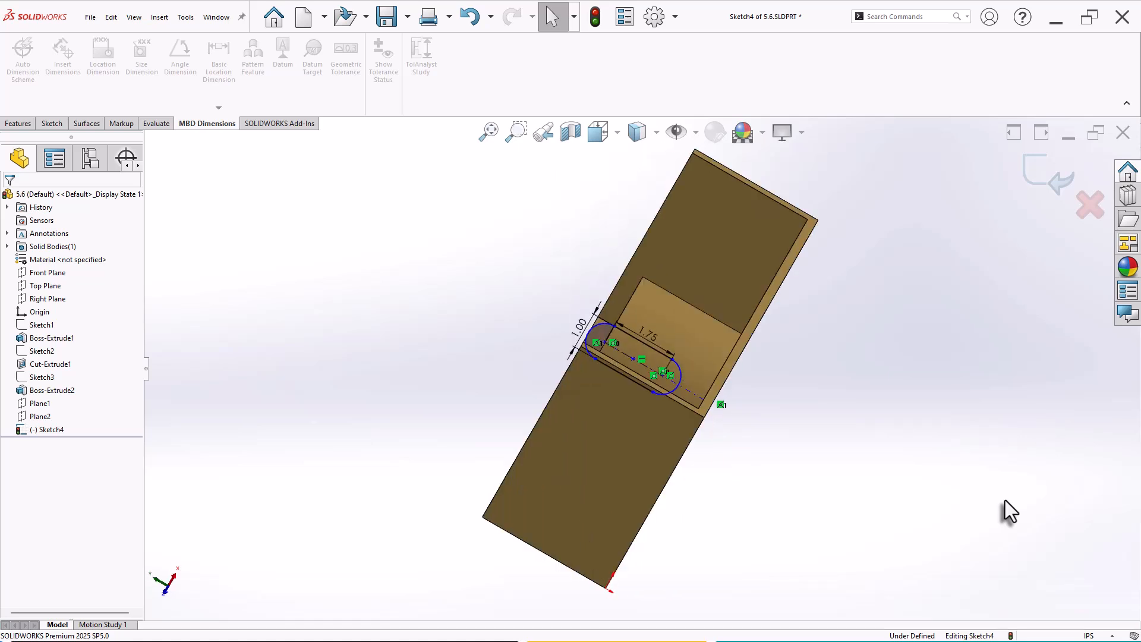
key("alt+Right")
key("alt+Right")
key("alt+Right")
key("alt+Right")
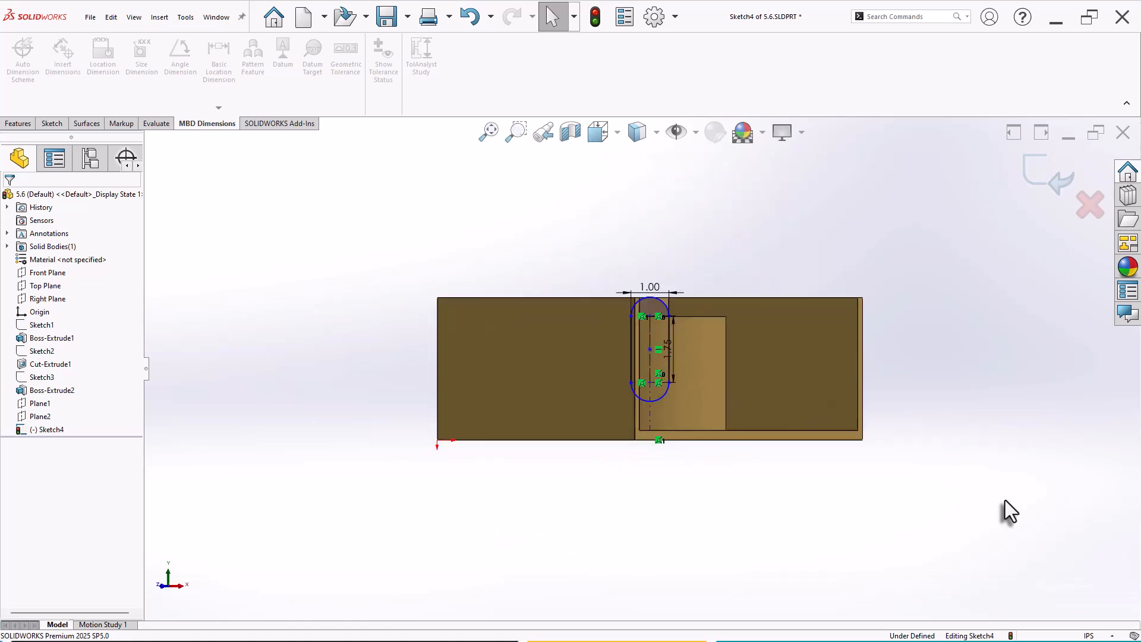
scroll(683, 356, "down", 3)
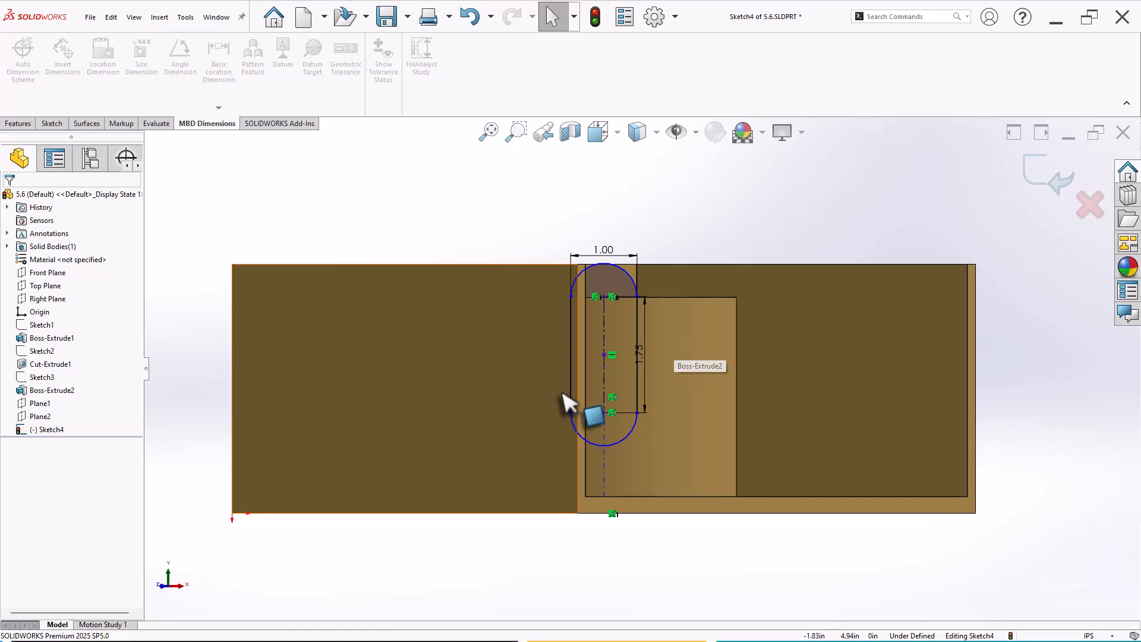
scroll(653, 350, "down", 1)
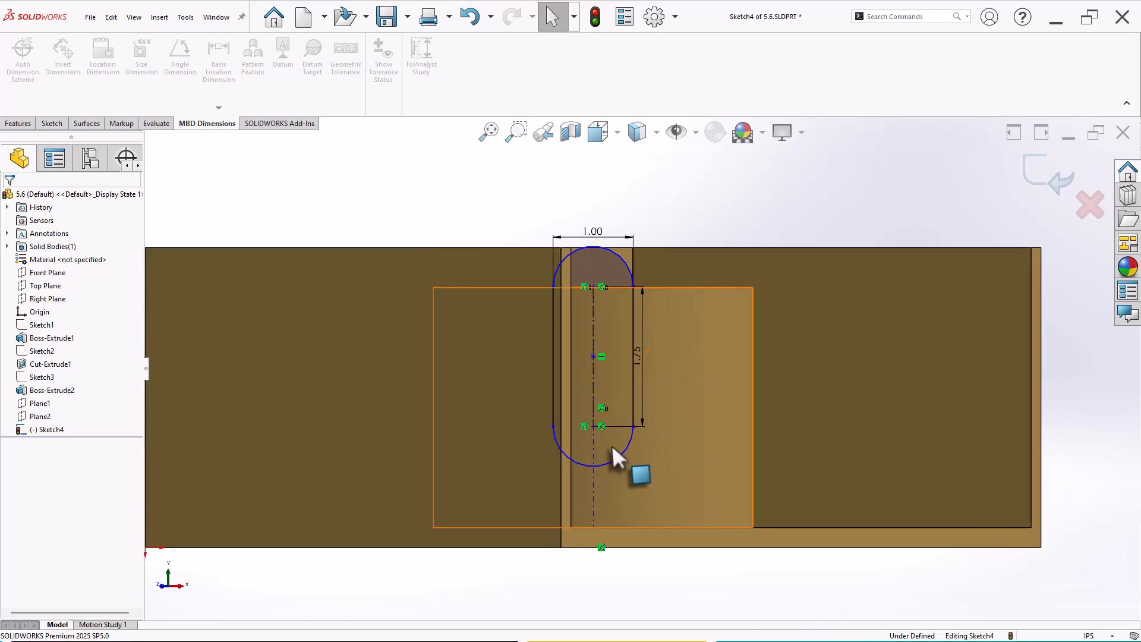
left_click_drag(594, 430, 597, 456)
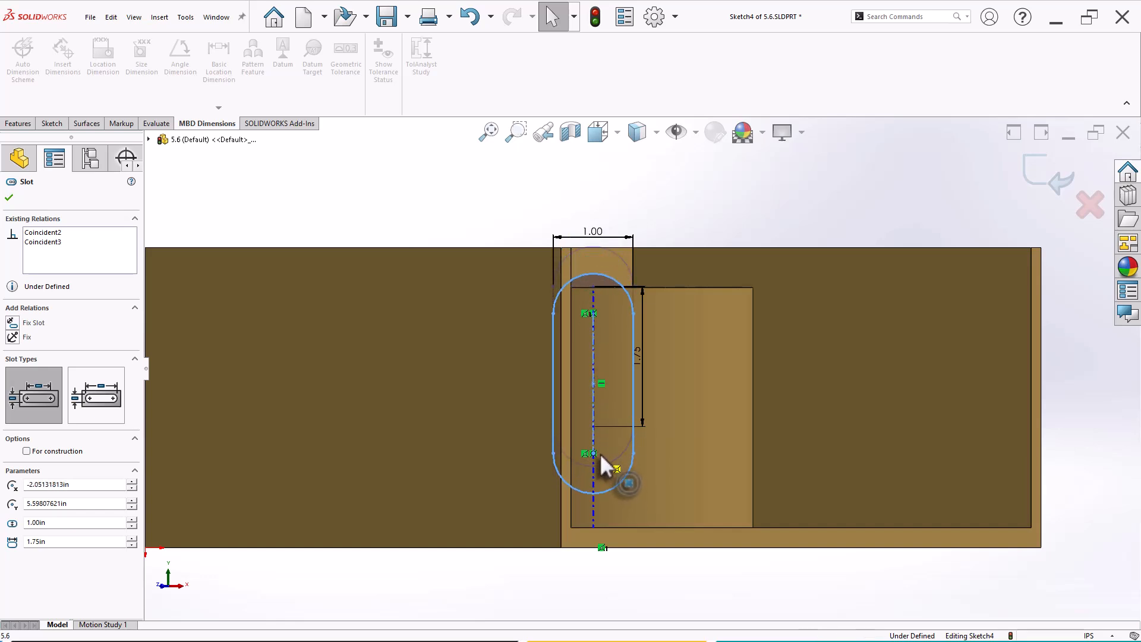
left_click(498, 242)
scroll(655, 255, "down", 1)
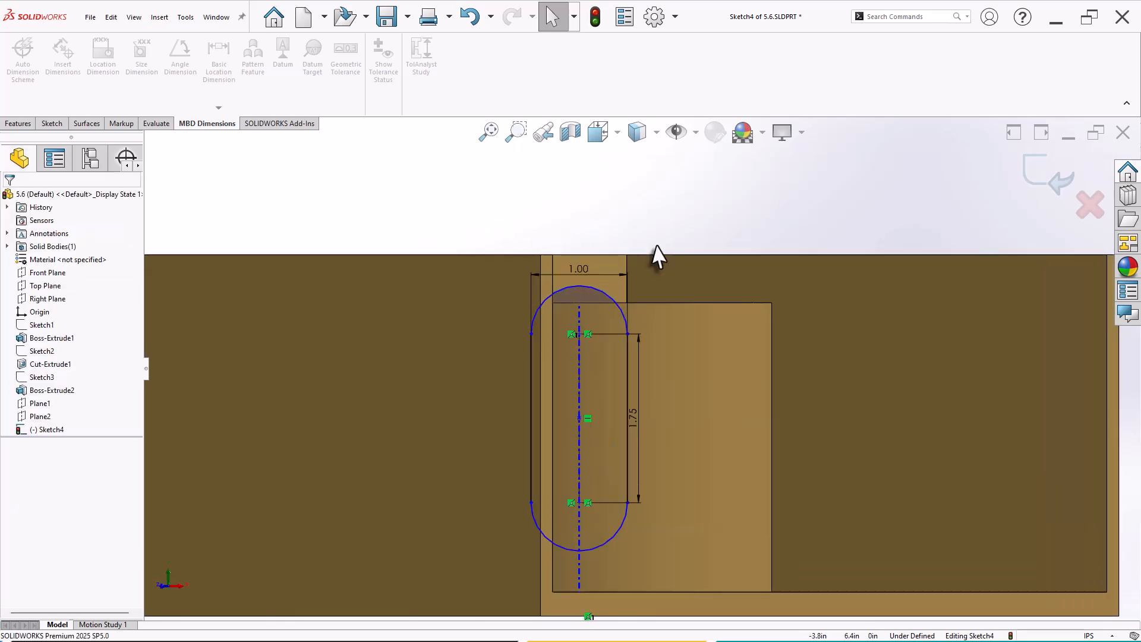
Make the slot's upper arc centre coincident with the outer circular edge at the top of the cylinder.
left_click(578, 332)
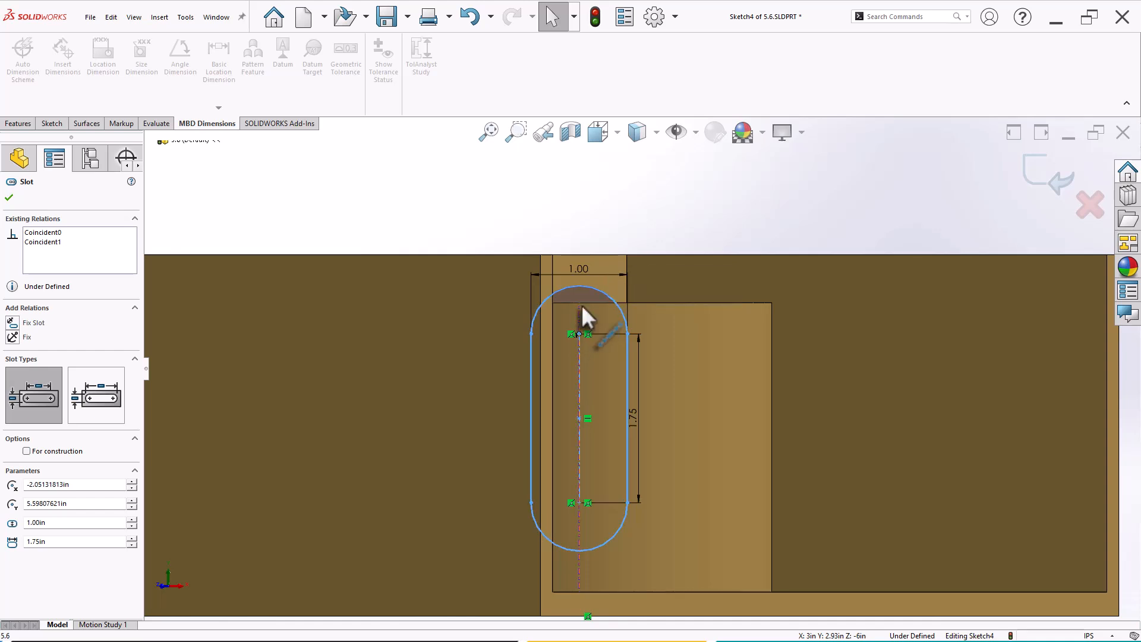
middle_click_drag(583, 303, 586, 318)
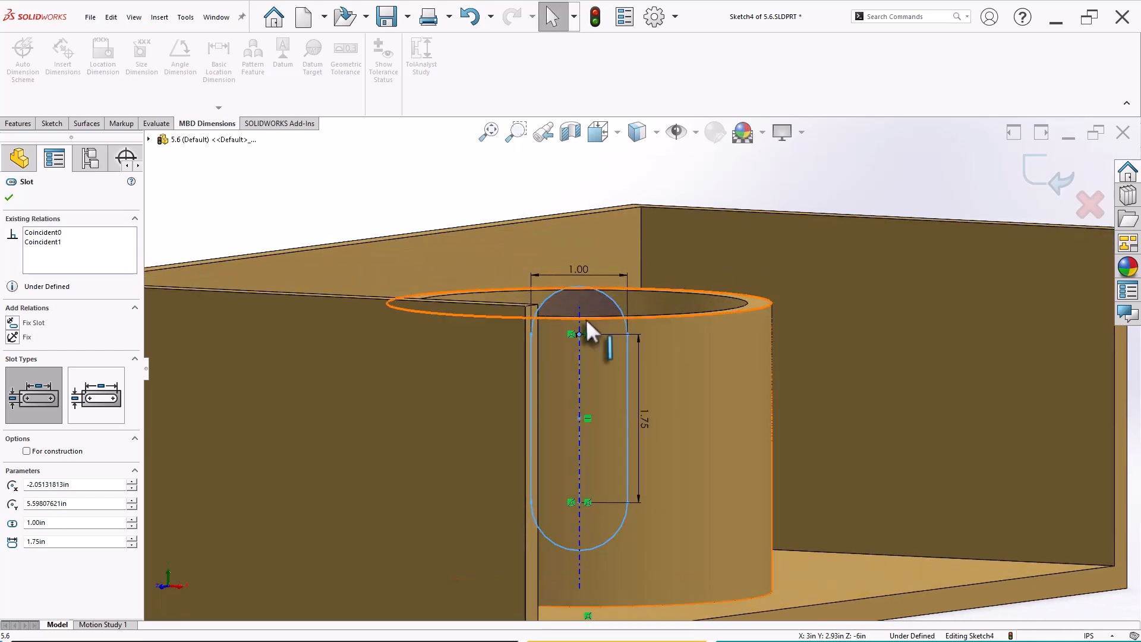
left_click(583, 317, "ctrl")
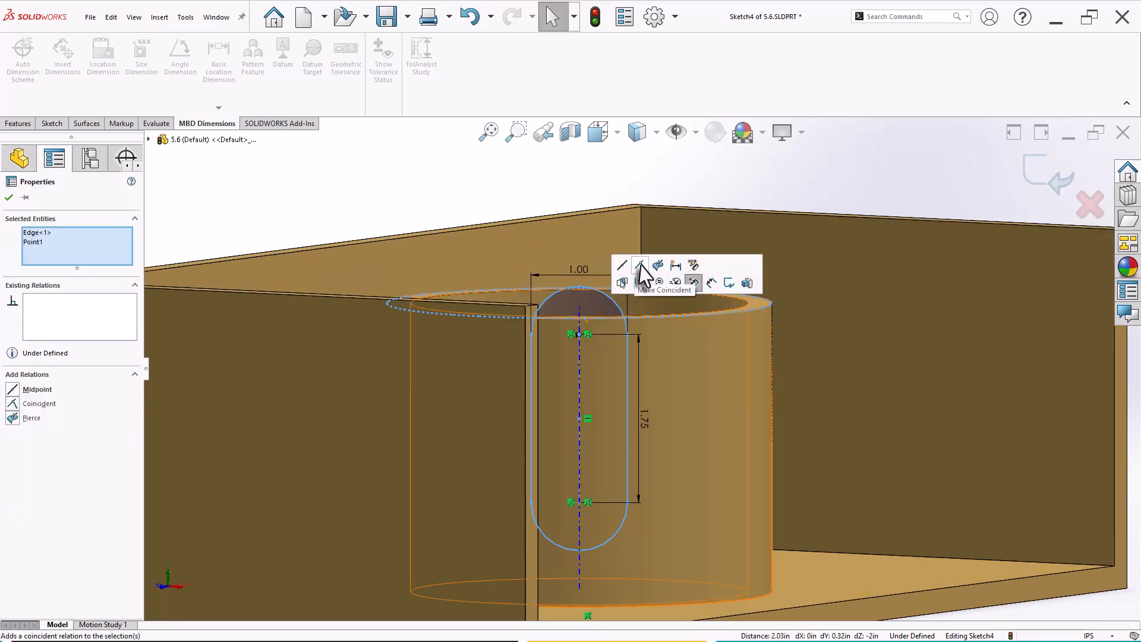
left_click(641, 265)
left_click(493, 207)
scroll(649, 361, "up", 2)
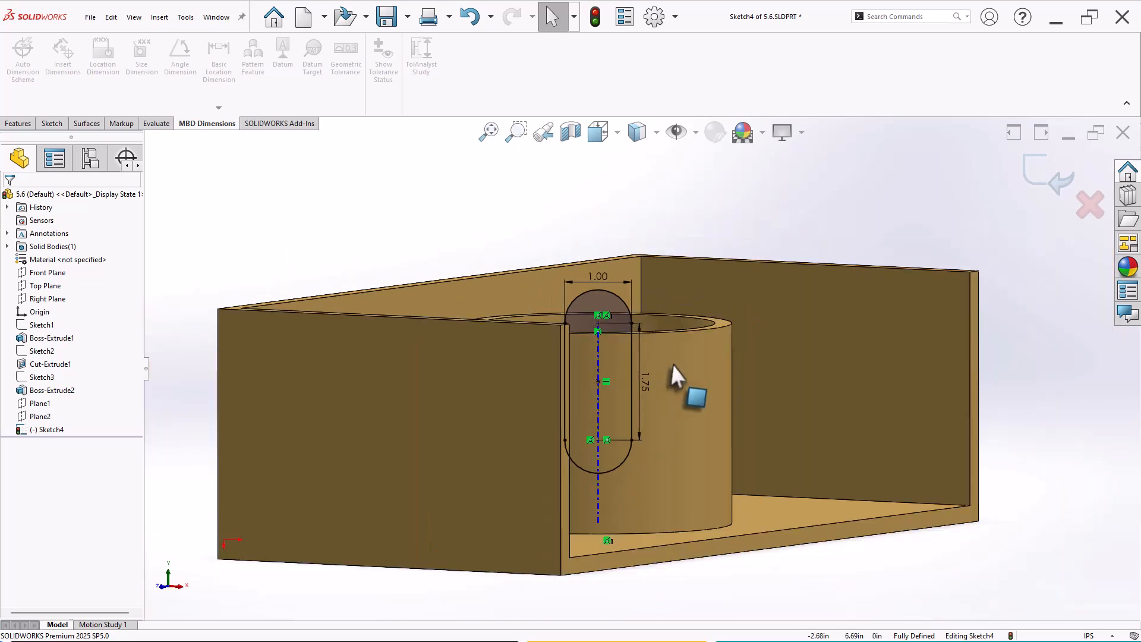
Start an Extruded Cut from the slot sketch, with Direction 1 set Up To Surface at the cylinder's outer face.
middle_click_drag(695, 375, 642, 443)
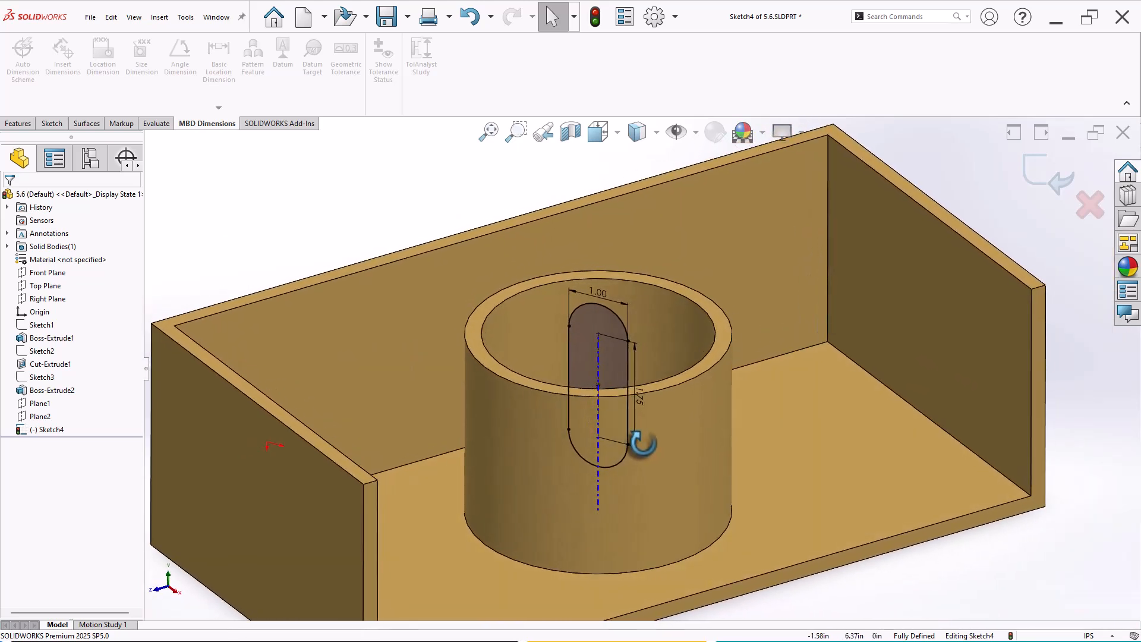
left_click(18, 123)
left_click(189, 64)
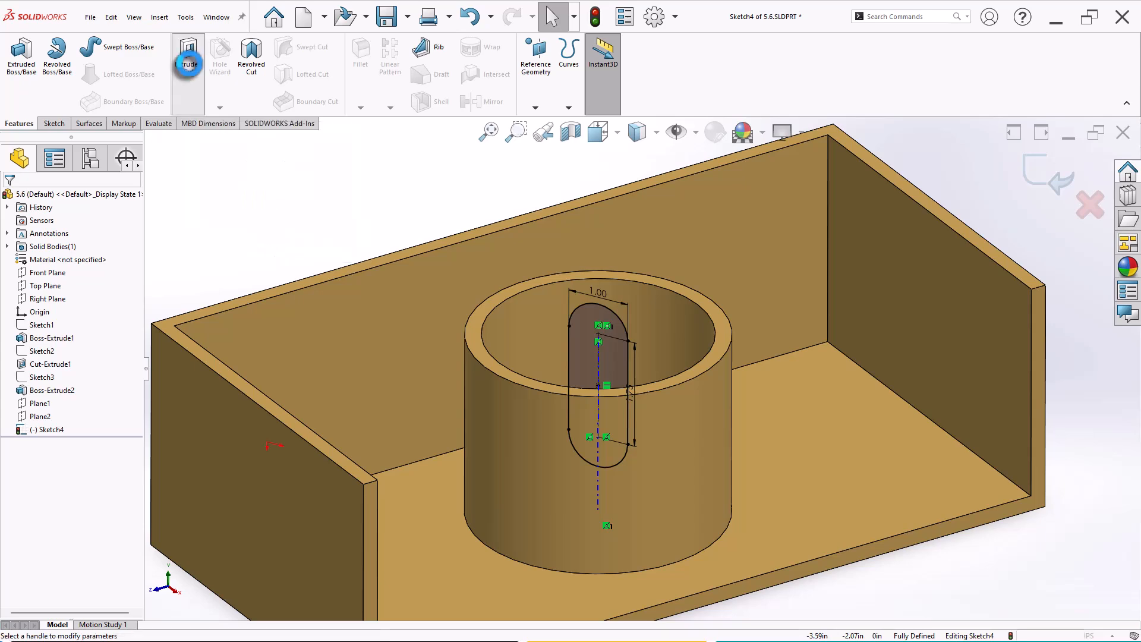
middle_click_drag(283, 179, 281, 240)
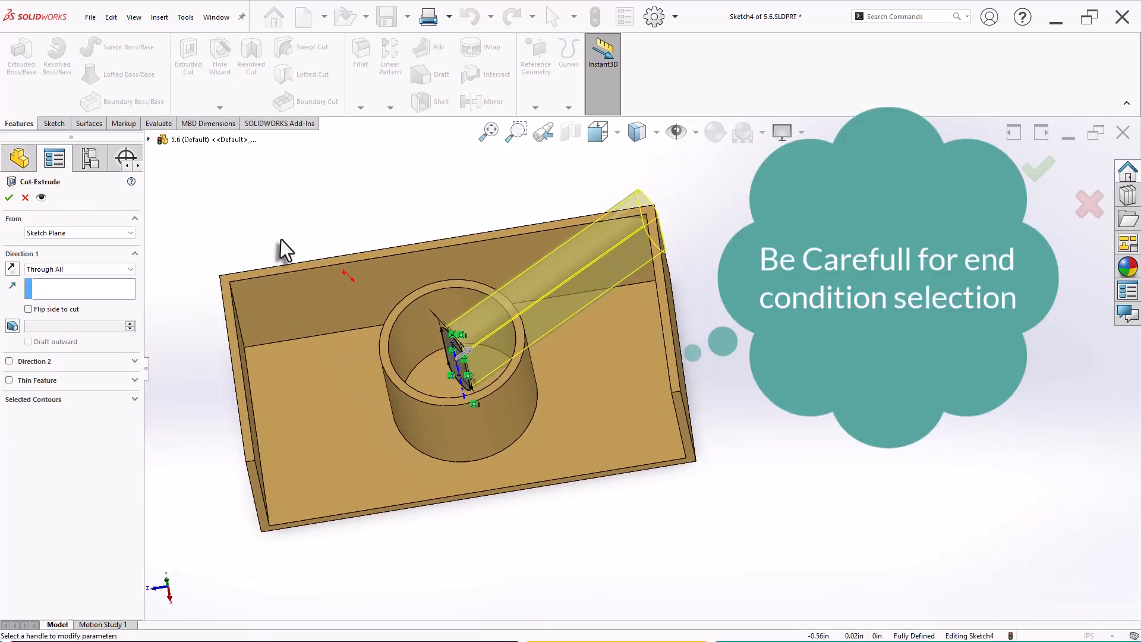
left_click(50, 271)
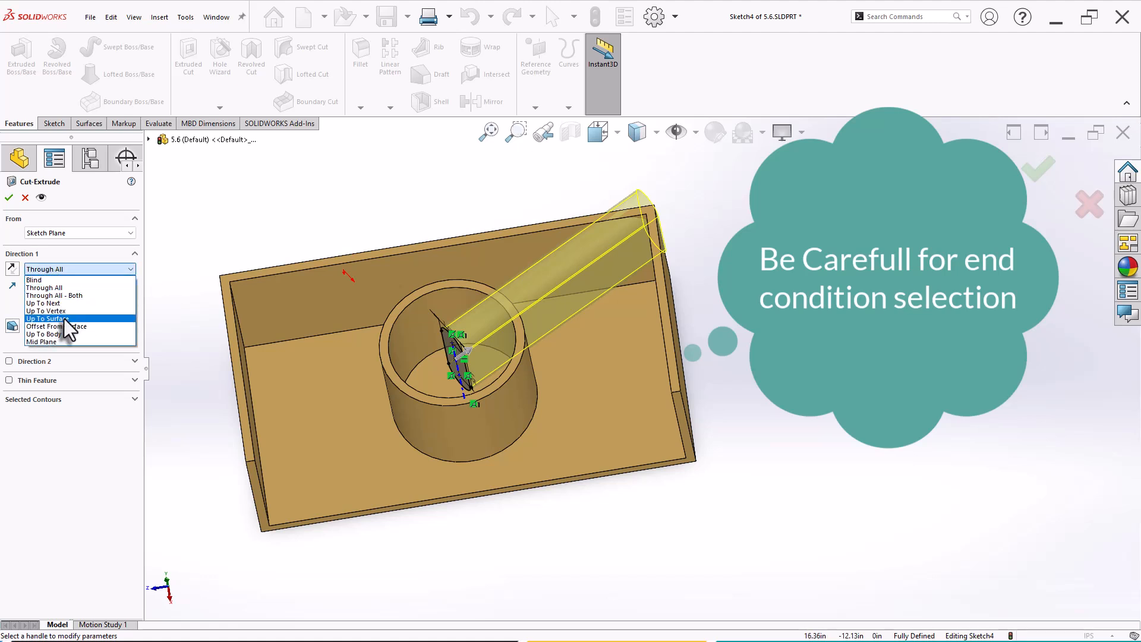
left_click(62, 319)
mouse_move(298, 230)
middle_mouse_down()
mouse_move(317, 224)
mouse_move(300, 244)
middle_mouse_up()
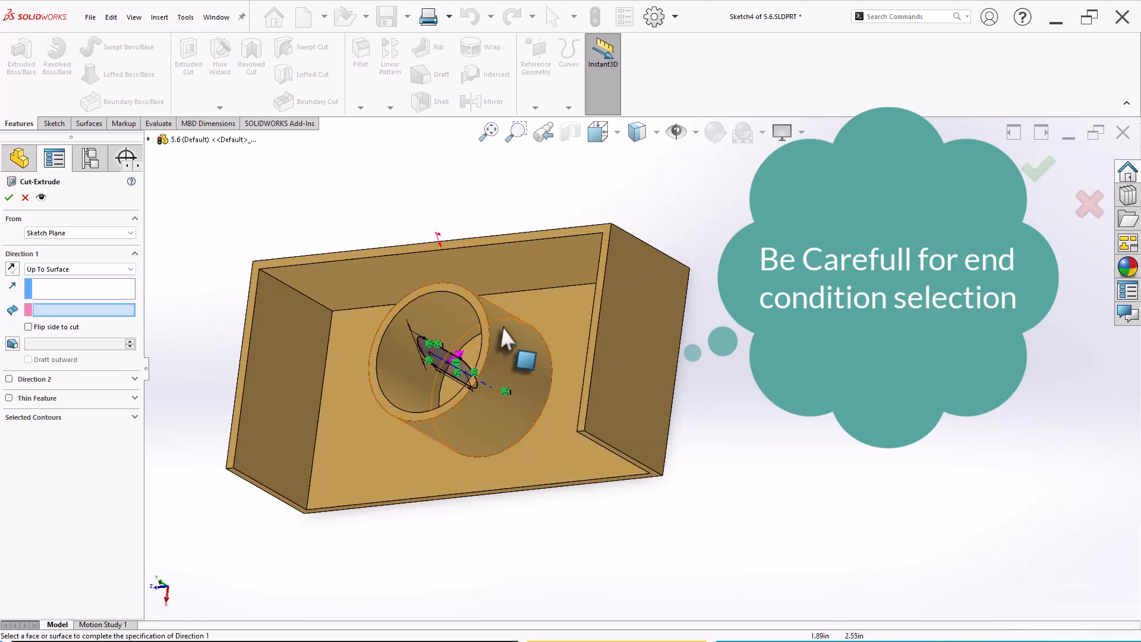
left_click(514, 348)
middle_click_drag(214, 219, 242, 186)
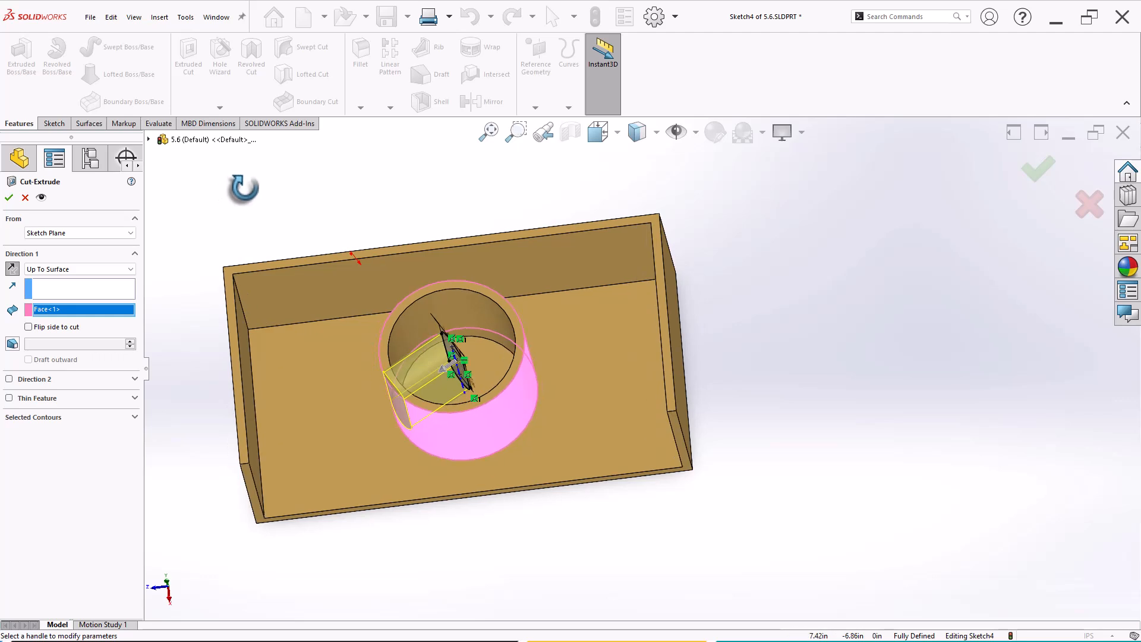
Enable Direction 2 of the cut, Up To Surface at the cylinder's outer face, and finish the feature.
left_click(9, 380)
left_click(69, 393)
left_click(72, 434)
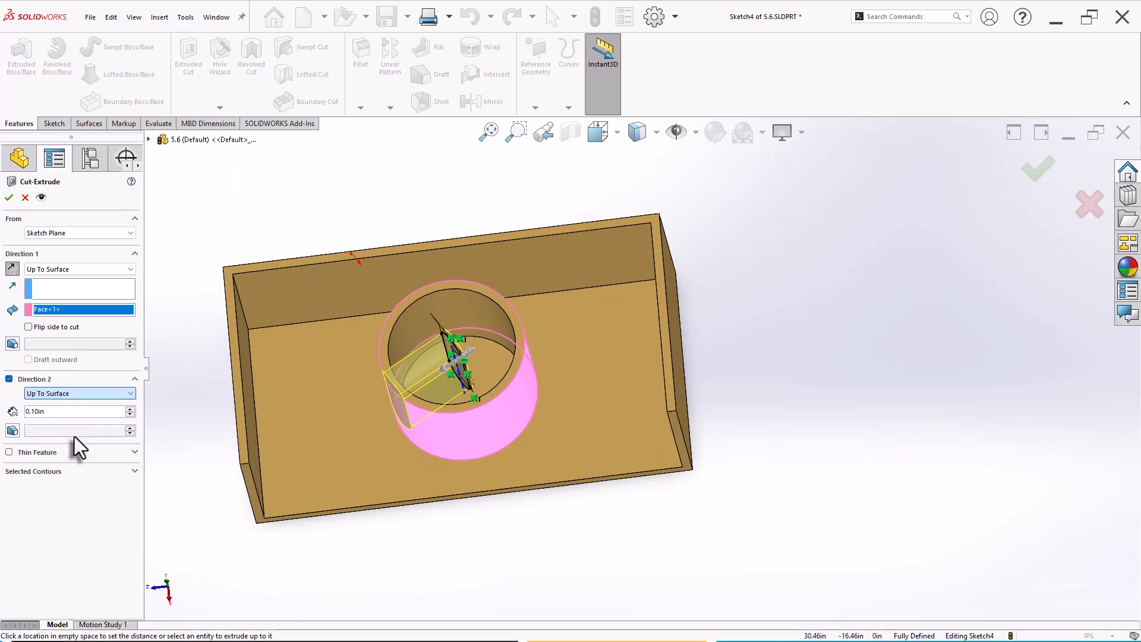
middle_click_drag(398, 270, 372, 267)
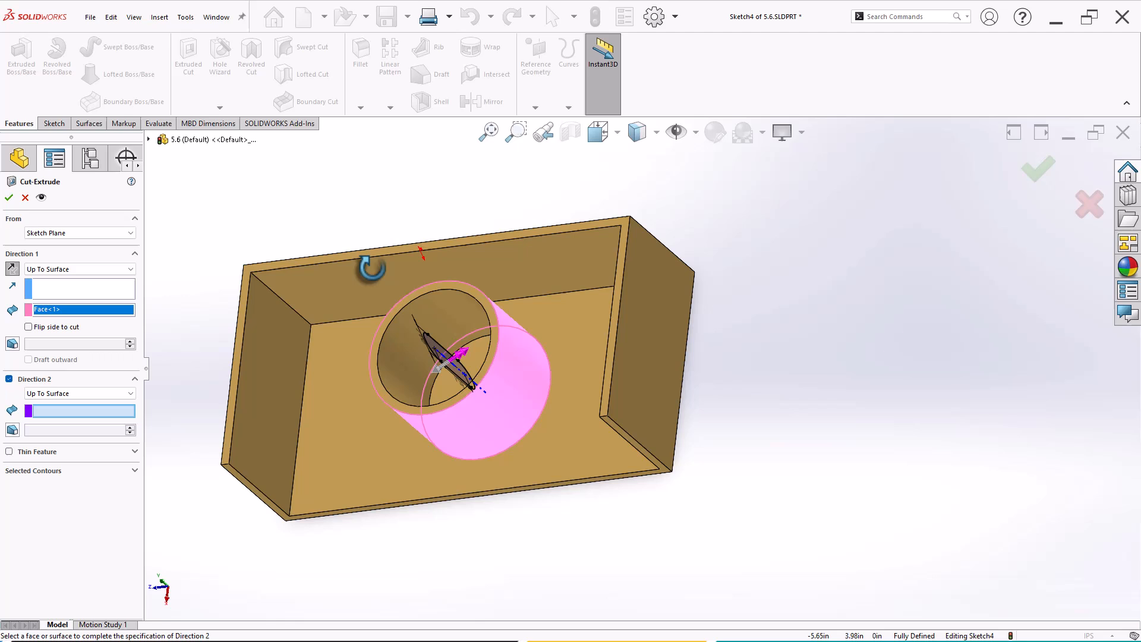
left_click(509, 333)
middle_click_drag(560, 307, 599, 288)
middle_click_drag(599, 289, 588, 288)
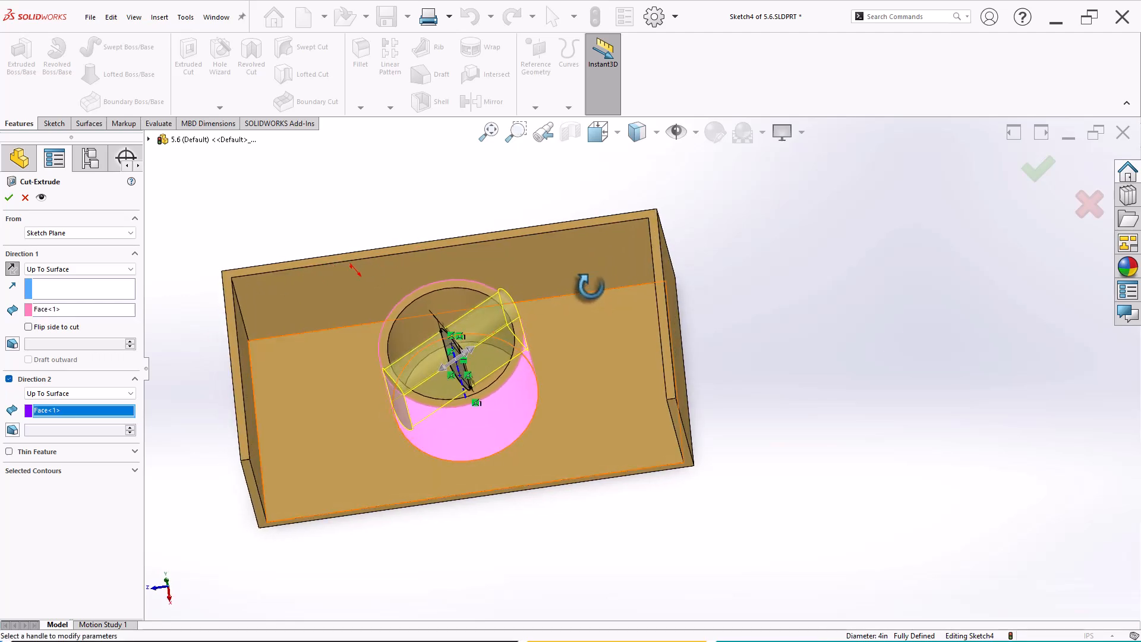
scroll(460, 360, "down", 2)
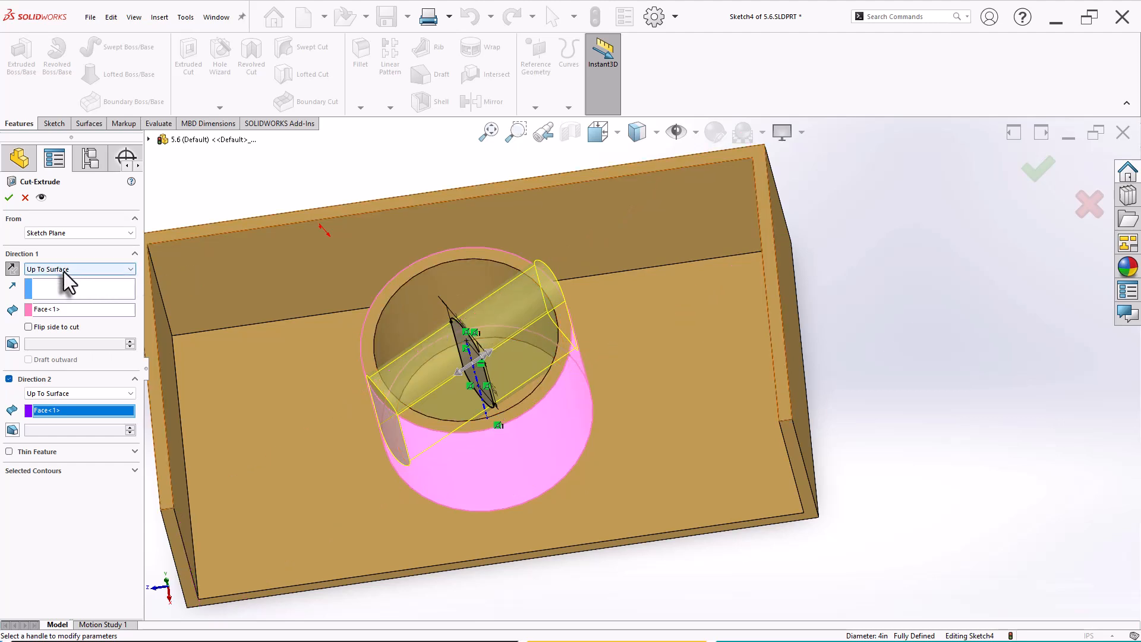
scroll(357, 458, "up", 3)
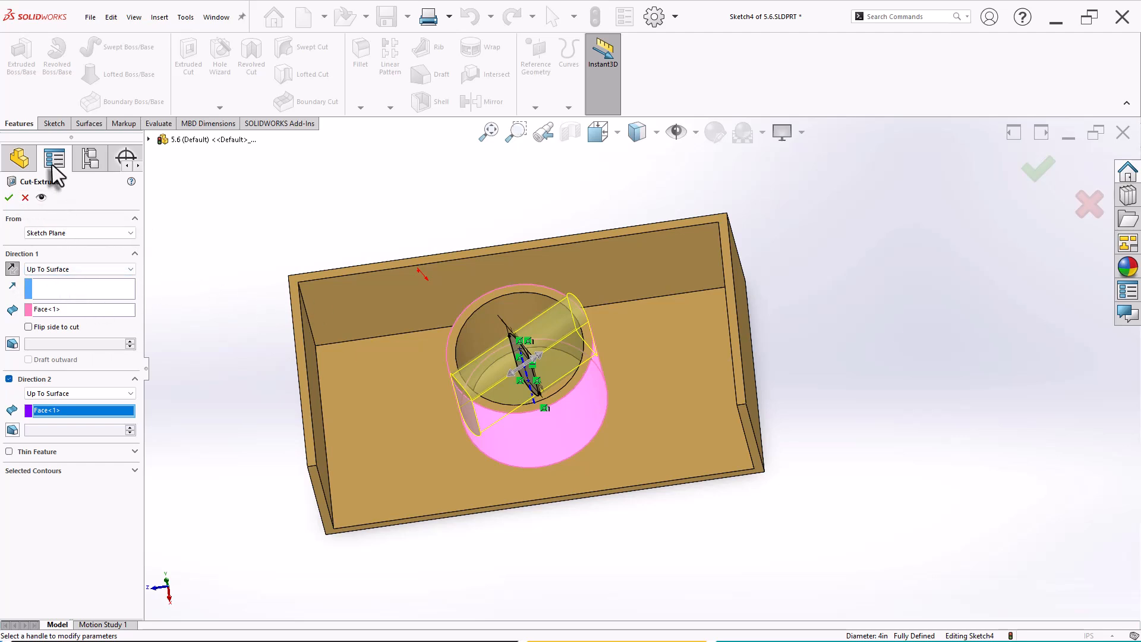
left_click(9, 197)
middle_click_drag(313, 248, 636, 397)
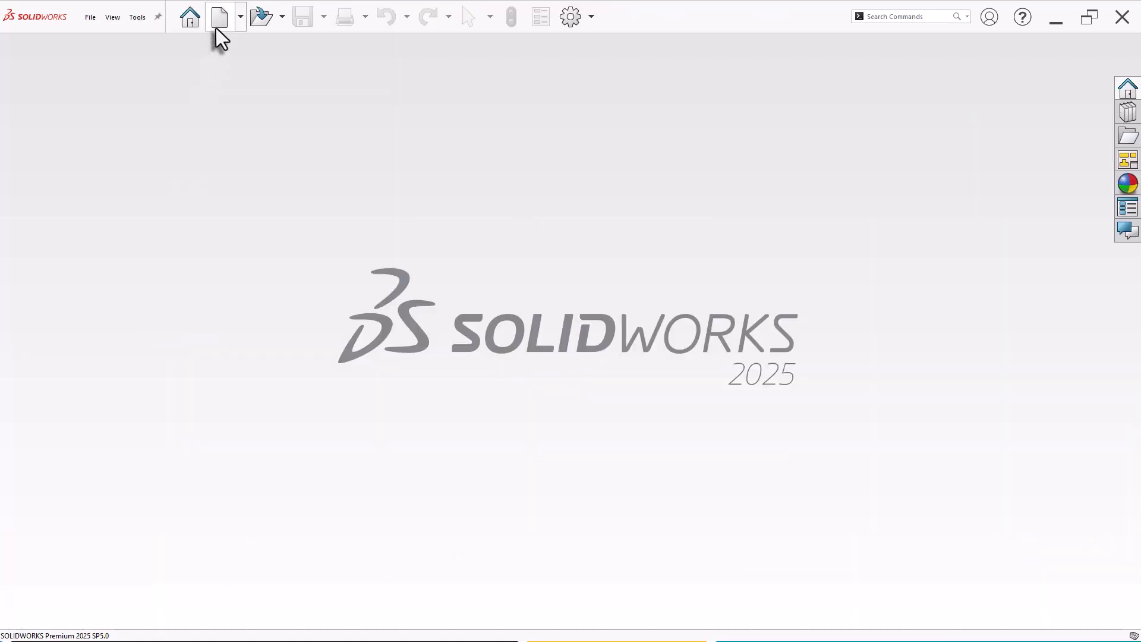
Create a new part document and set its unit system to IPS (inch, pound, second).
left_click(215, 27)
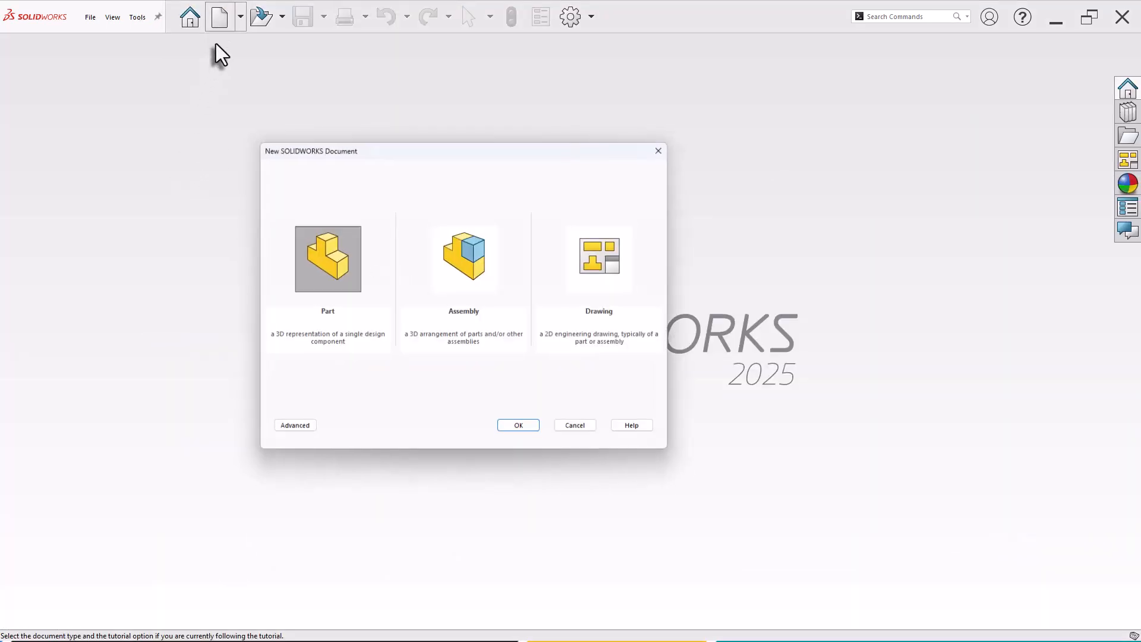
left_click(324, 262)
left_click(523, 429)
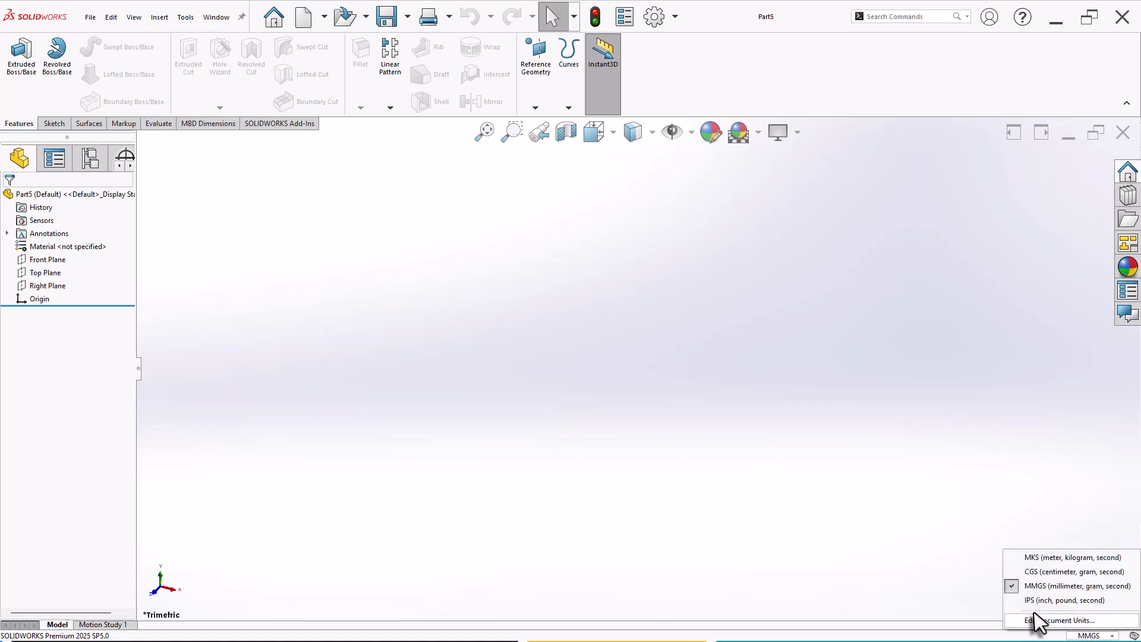
left_click(1029, 600)
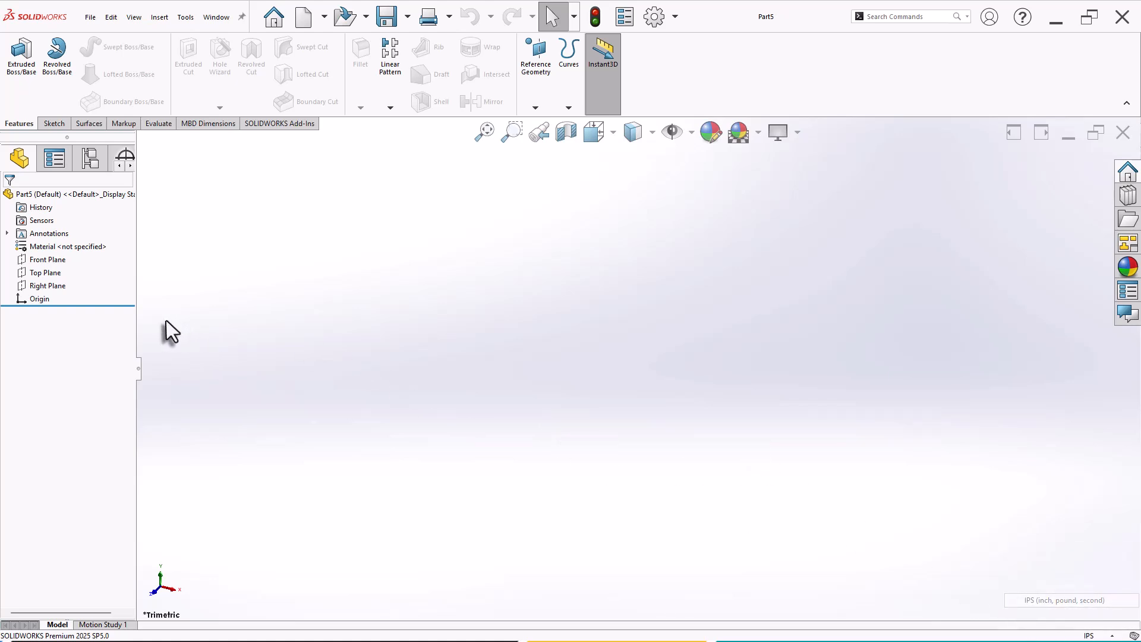
Sketch a closed profile on the Front Plane from the origin: about 1.97 in up, 4.73 in left, a 1.12 in radius tangent arc, closing line.
left_click(46, 262)
left_click(56, 244)
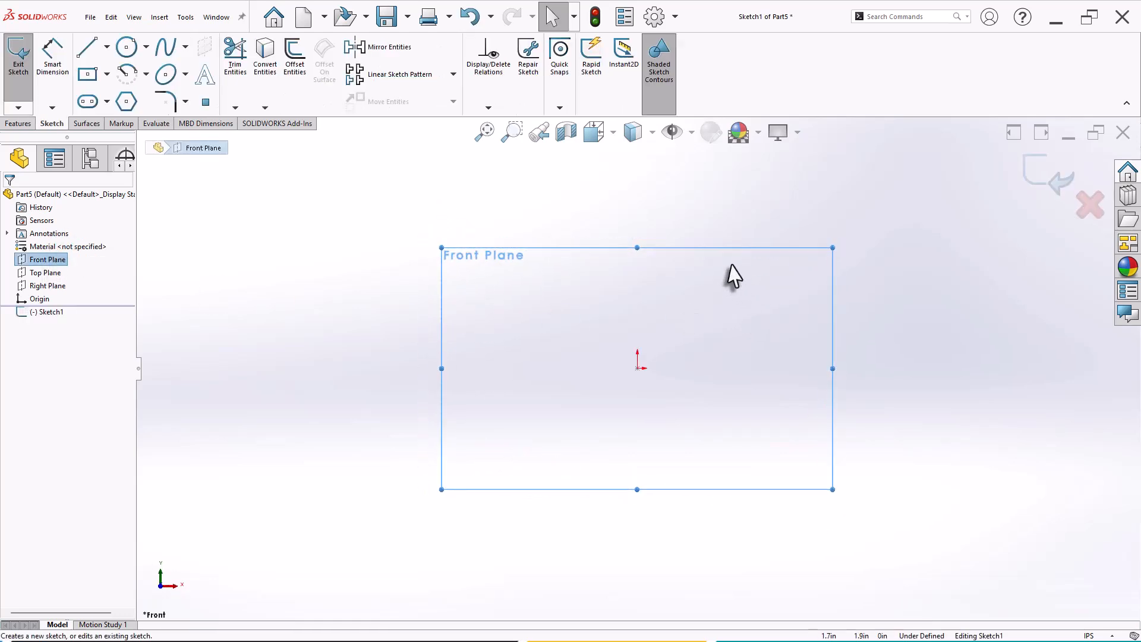
scroll(730, 265, "down", 1)
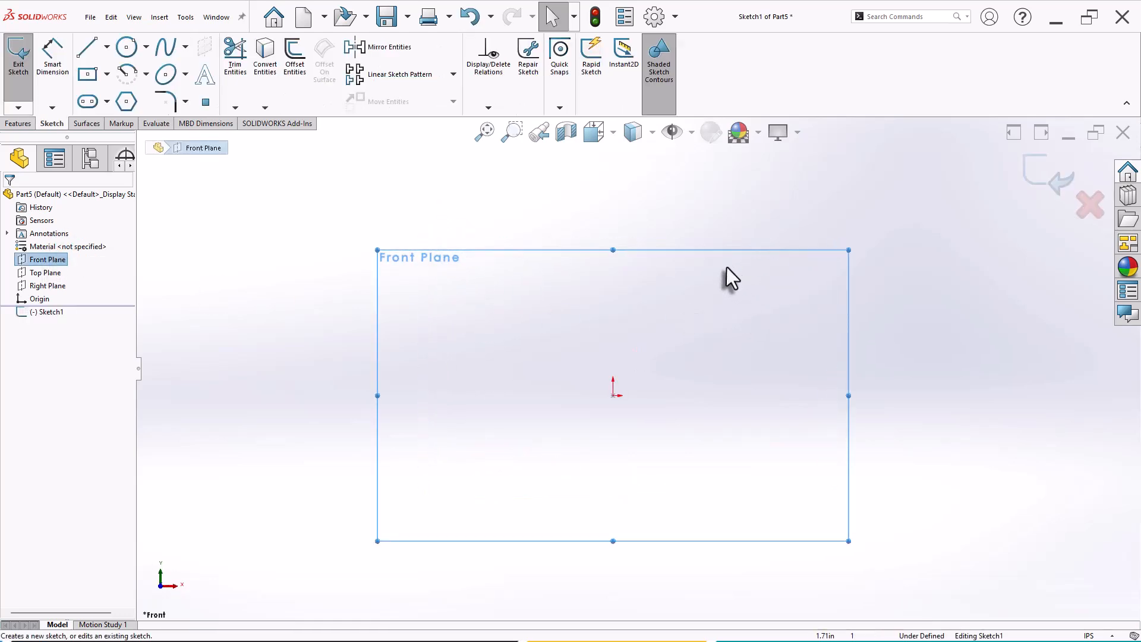
left_click(88, 47)
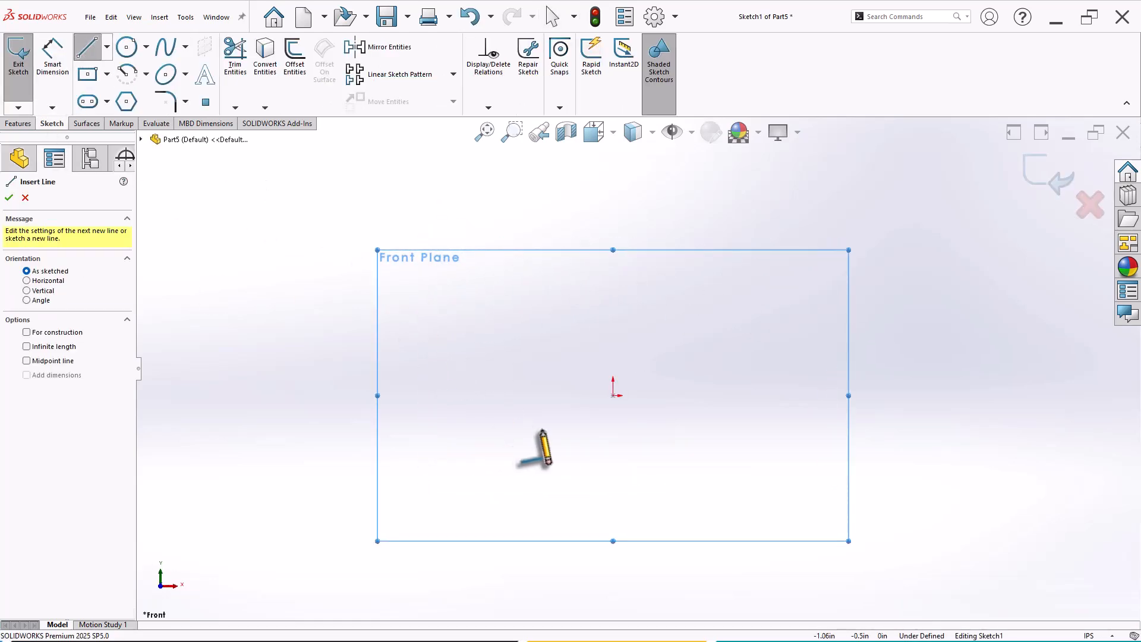
left_click(612, 395)
left_click(613, 262)
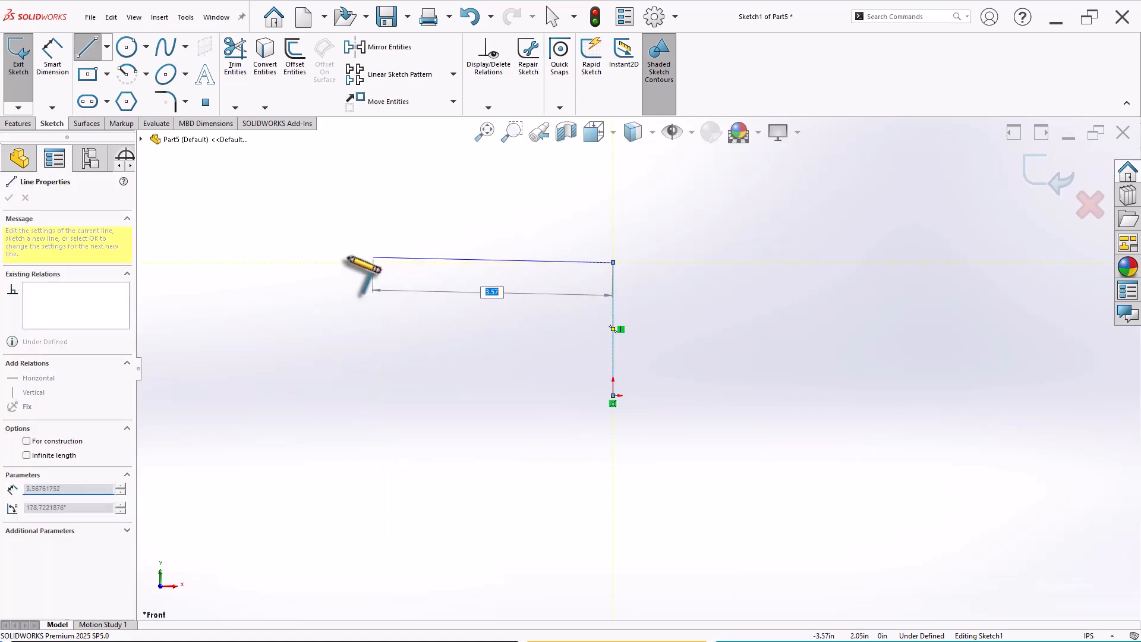
left_click(296, 262)
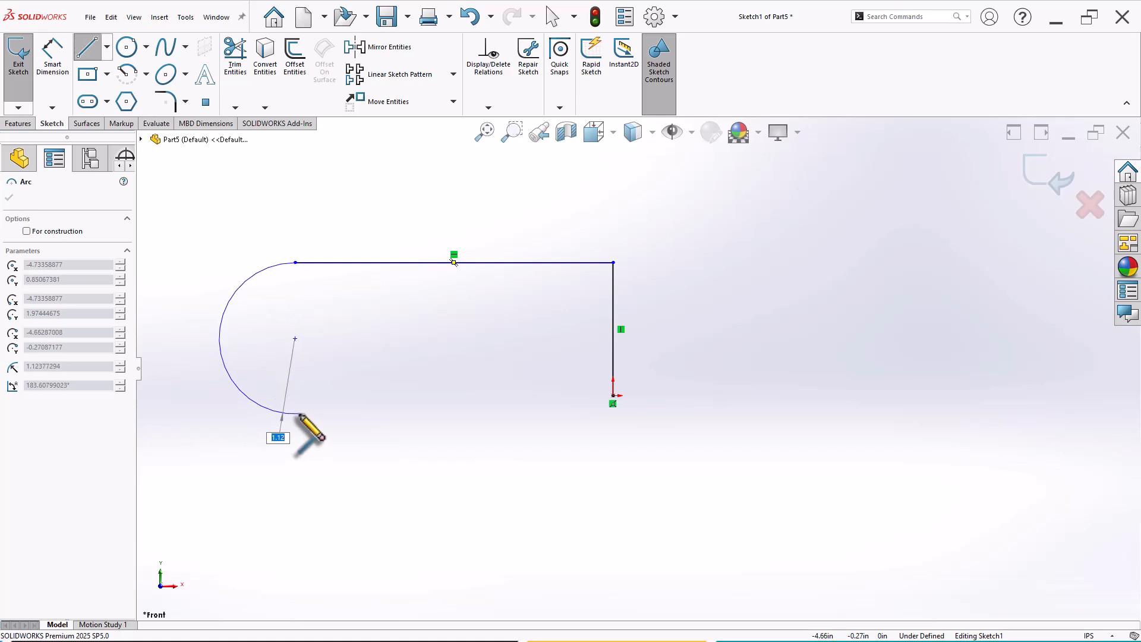
left_click(295, 414)
left_click(613, 395)
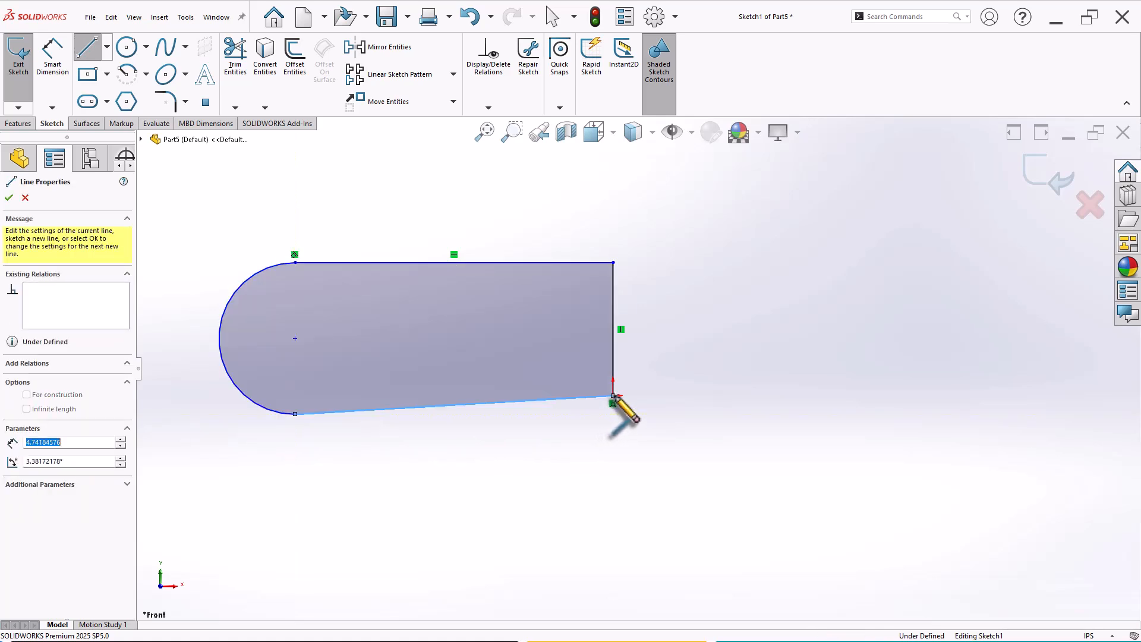
right_click(678, 328)
left_click(696, 339)
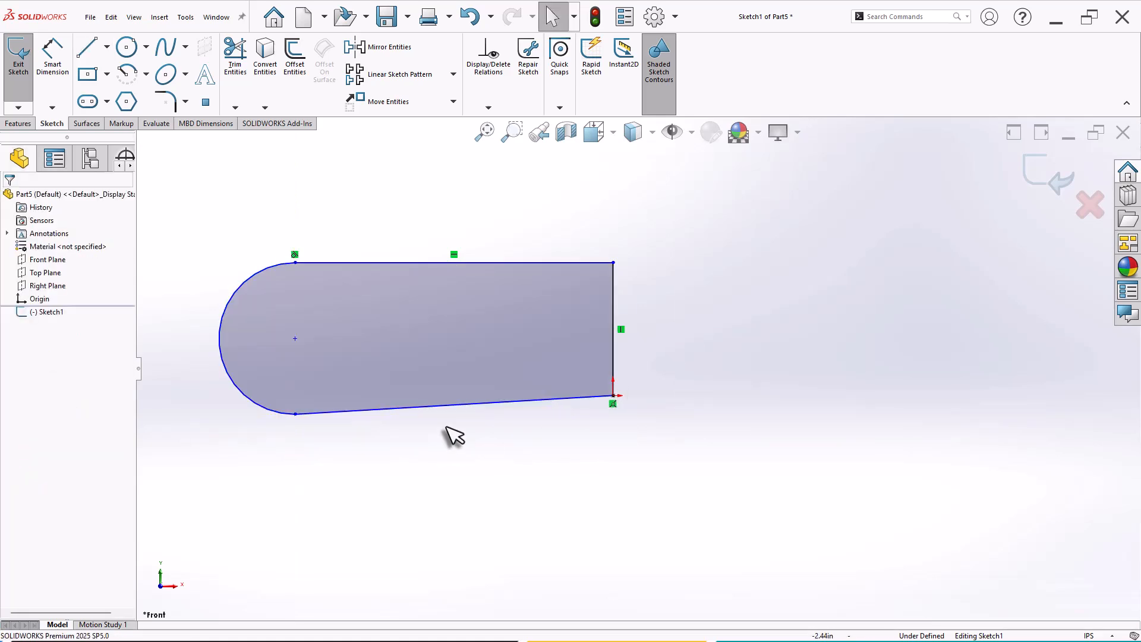
Make the profile's slanted lower line horizontal.
left_click(399, 407)
left_click(440, 357)
left_click(265, 527)
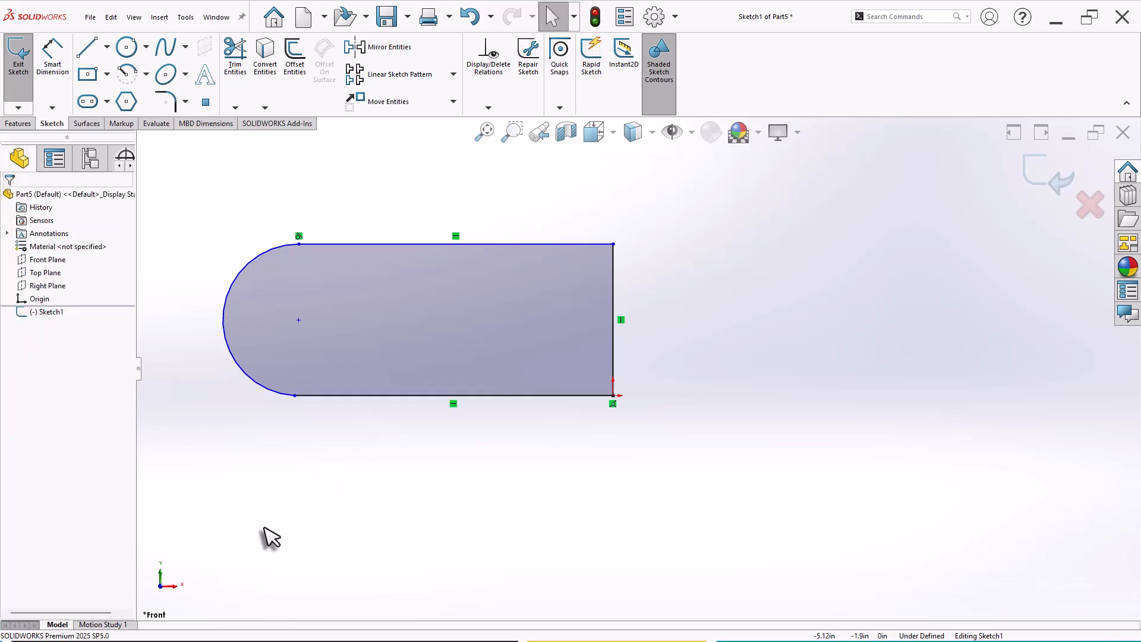
Sketch a circle of about 0.34 in radius, centred on the end arc's centre point.
left_click(127, 48)
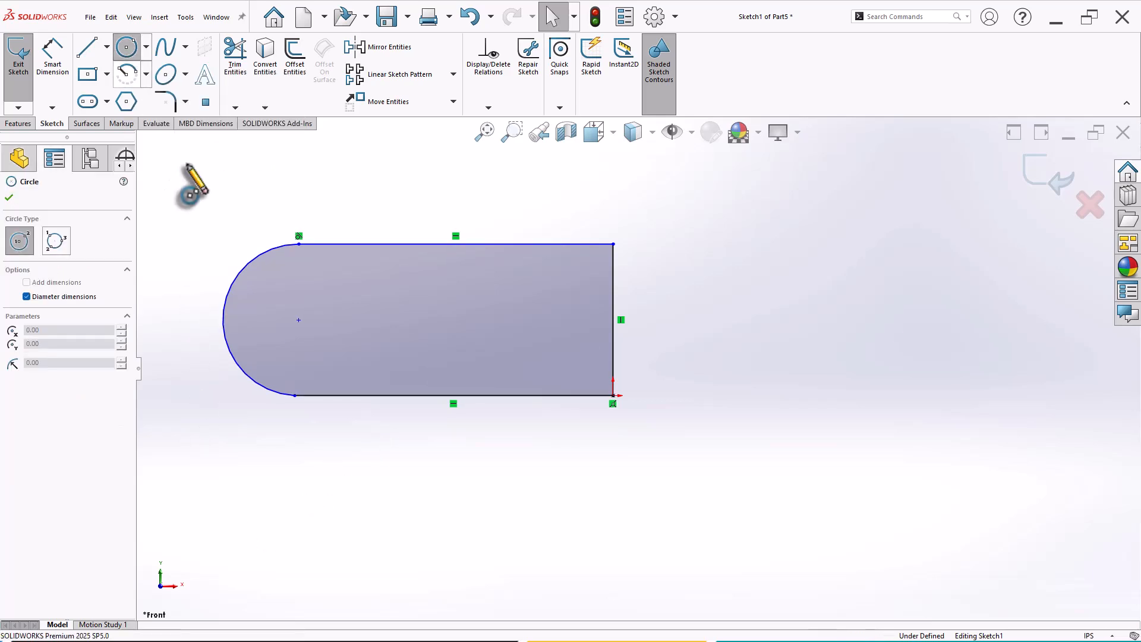
left_click(298, 320)
left_click(313, 304)
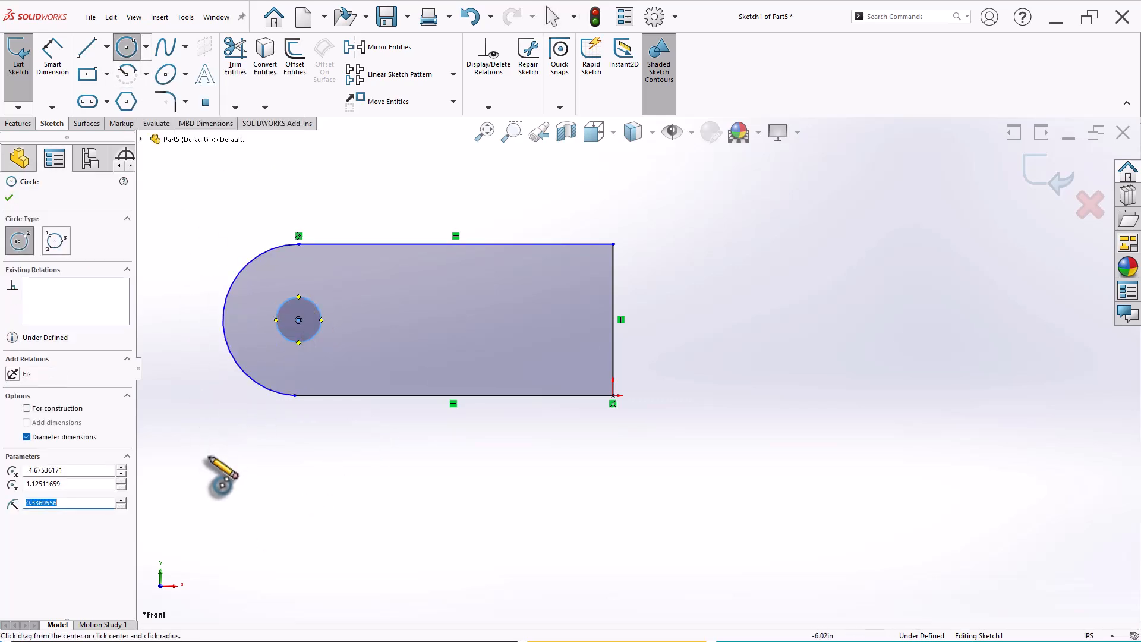
Dimension the profile's end arc to a 1 in radius and the inner circle to a 1 in diameter.
right_click_drag(207, 459, 200, 362)
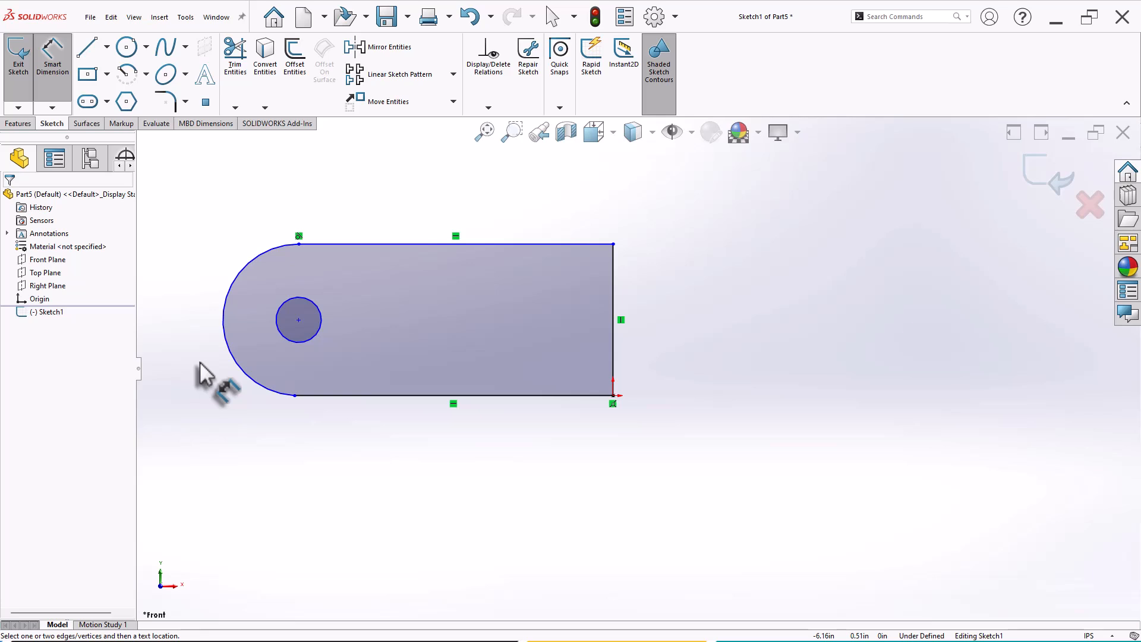
left_click(237, 276)
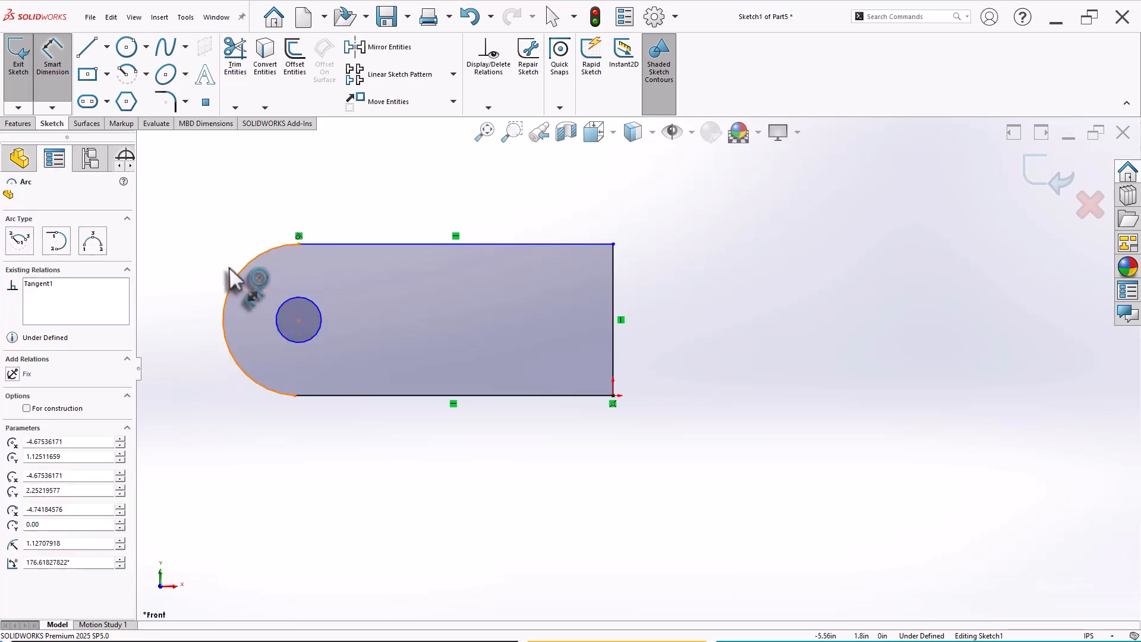
left_click(209, 259)
type("1")
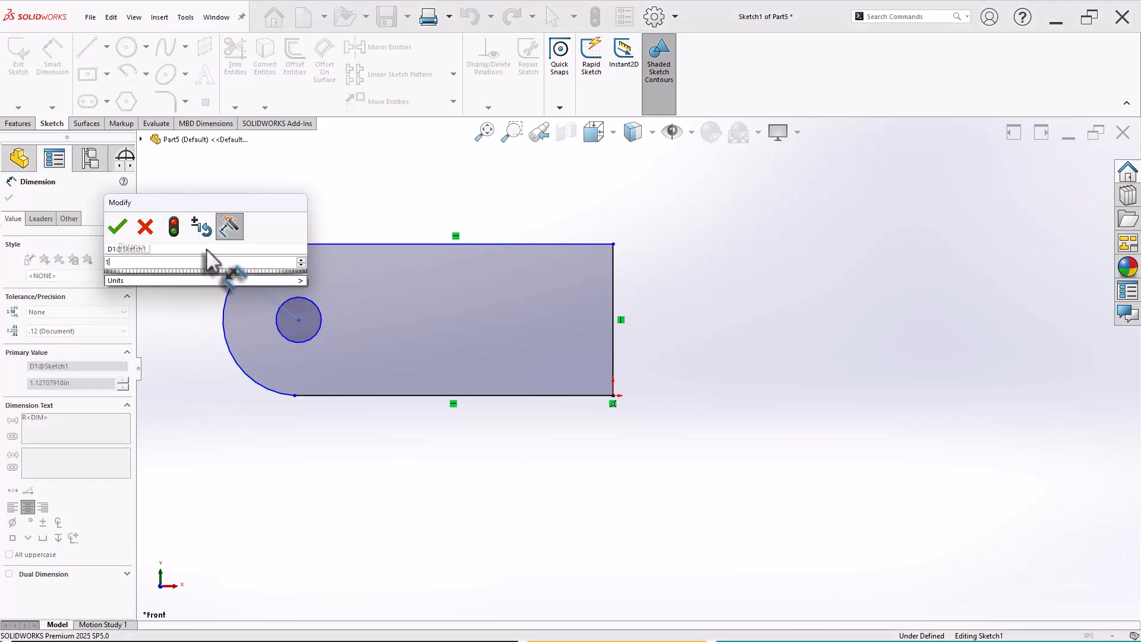
key("Return")
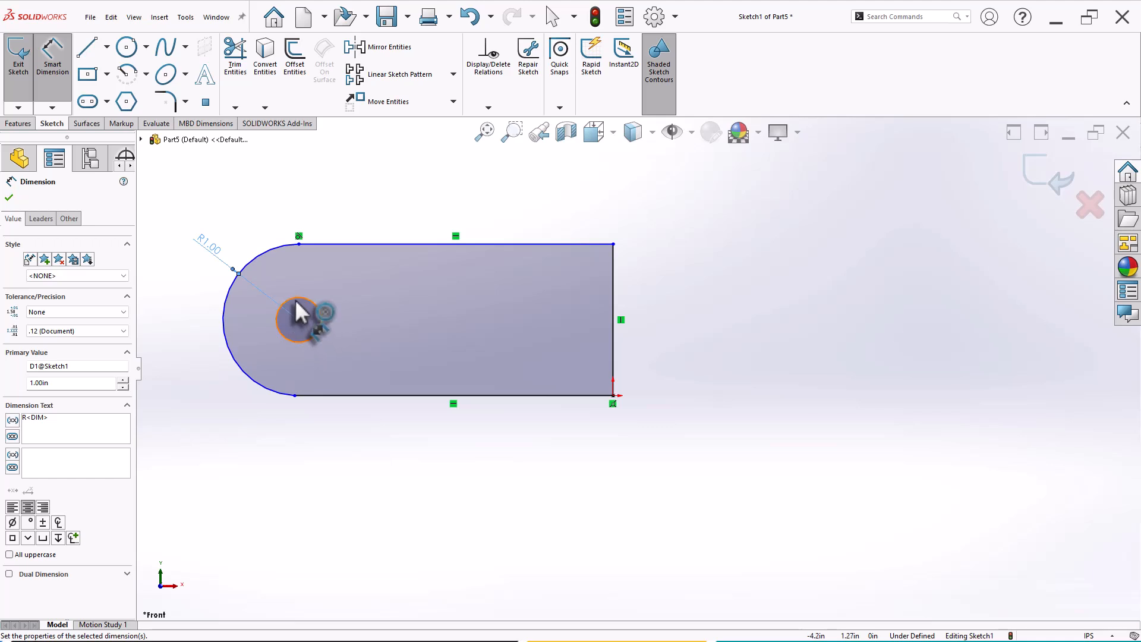
left_click(297, 312)
left_click(257, 240)
type("1")
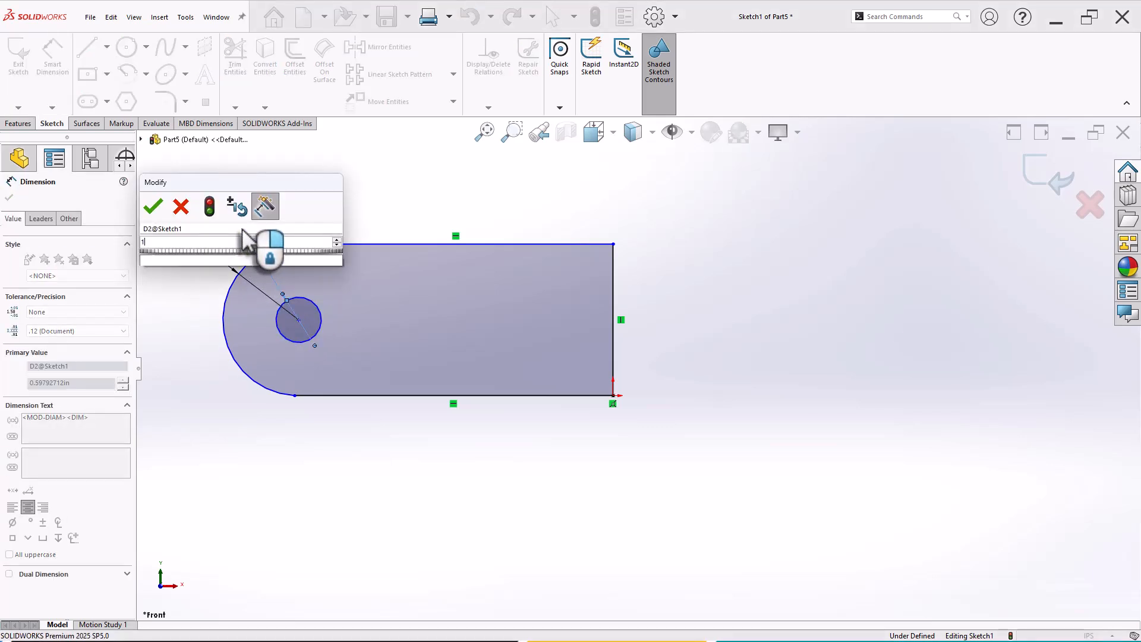
key("Return")
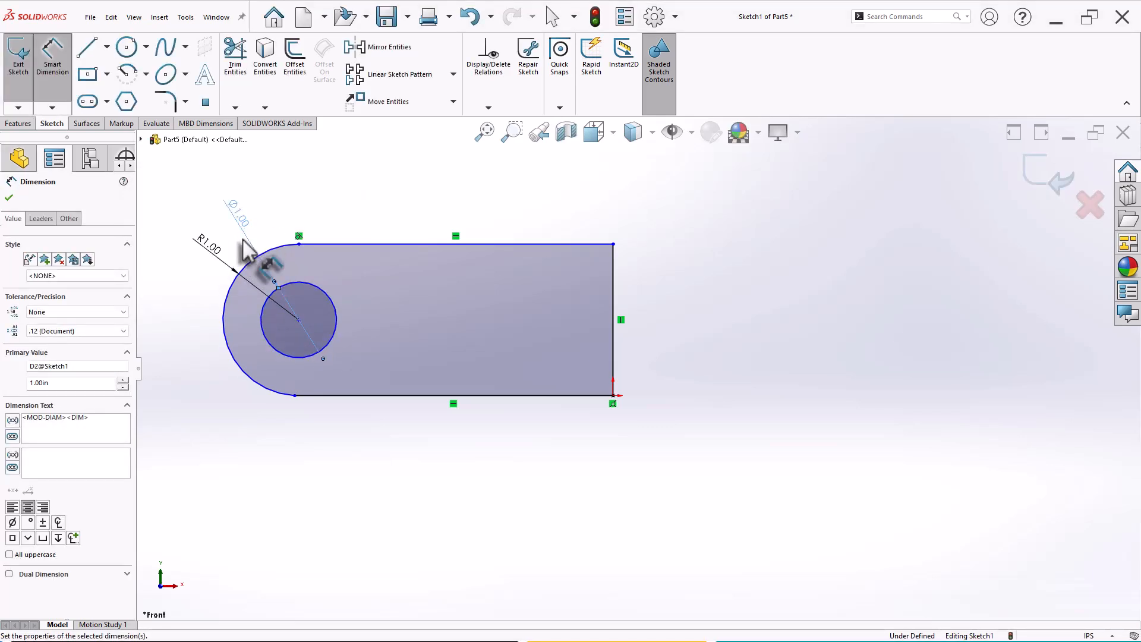
Dimension the distance from the circle's centre to the profile's straight vertical end as 4 in.
left_click(299, 320)
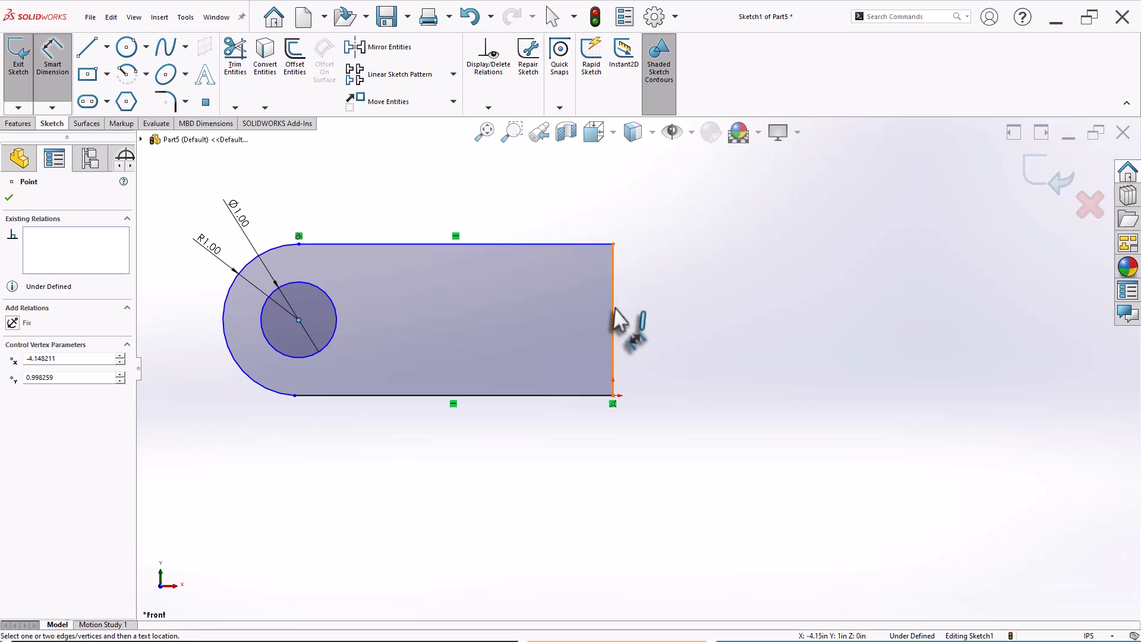
left_click(613, 319)
left_click(453, 196)
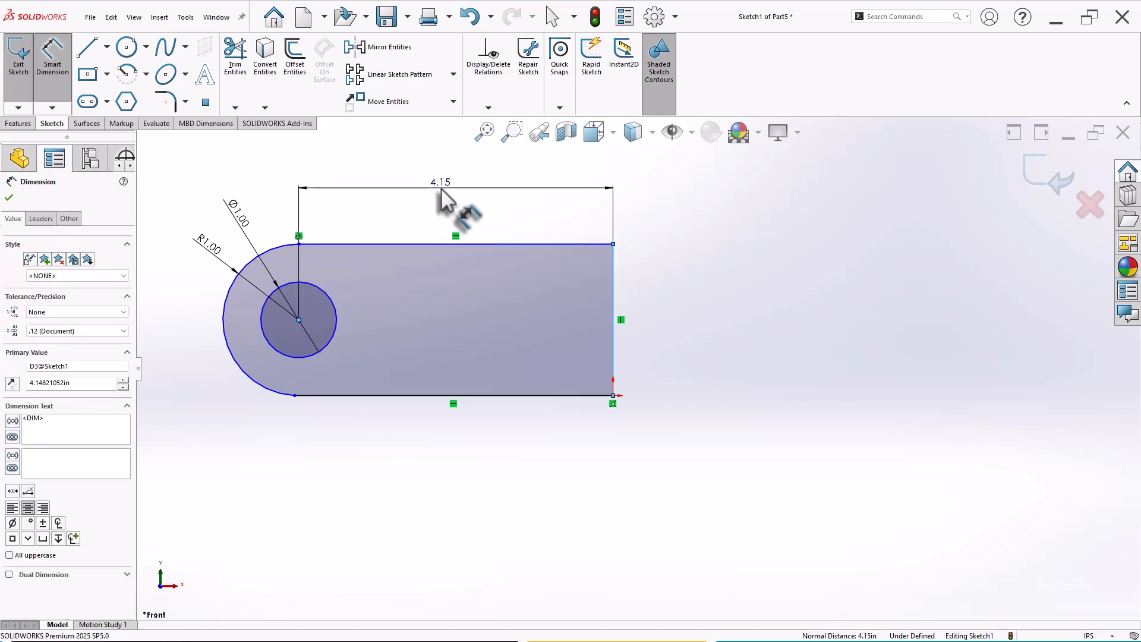
type("4")
key("Return")
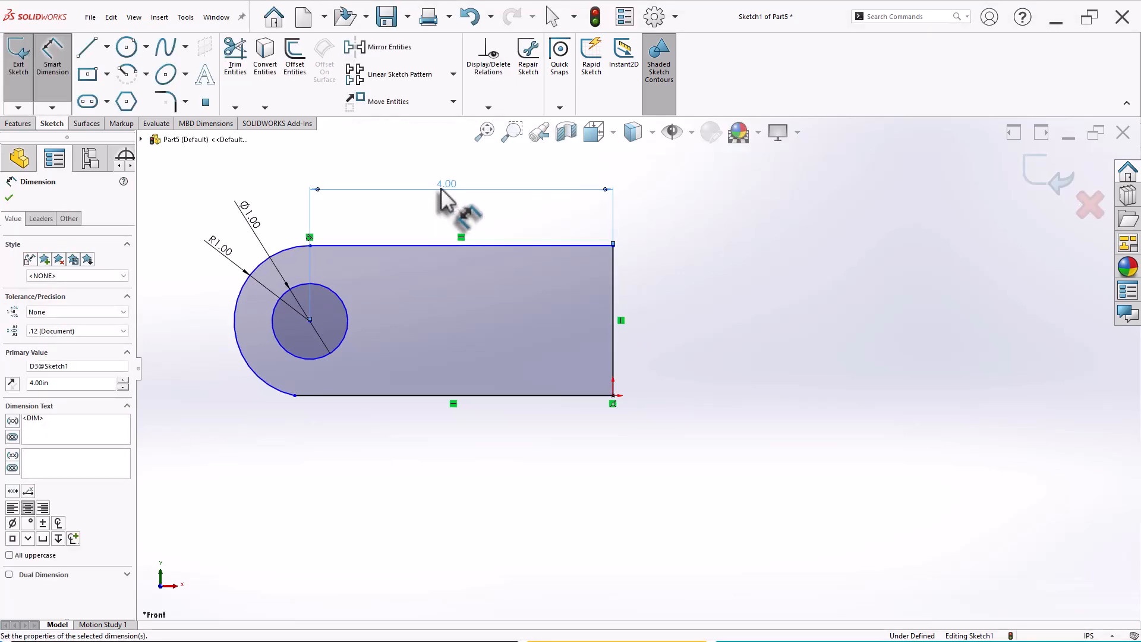
key("Escape")
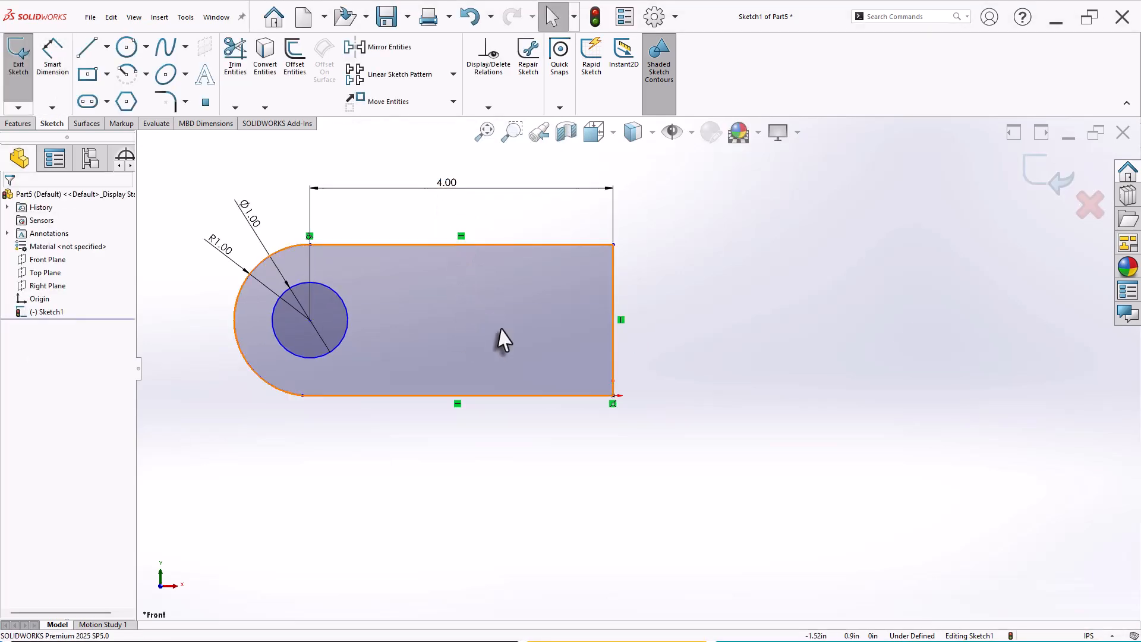
Test the profile's freedom by moving its upper corner, and make the end arc tangent to the lower line.
left_click(612, 245)
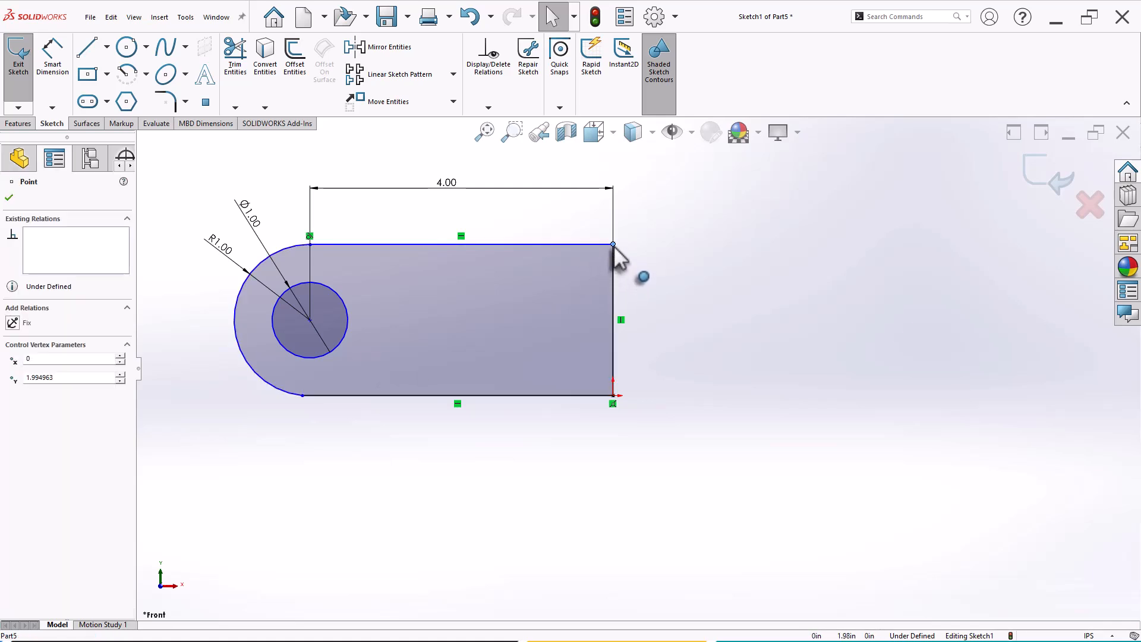
left_click_drag(615, 242, 610, 262)
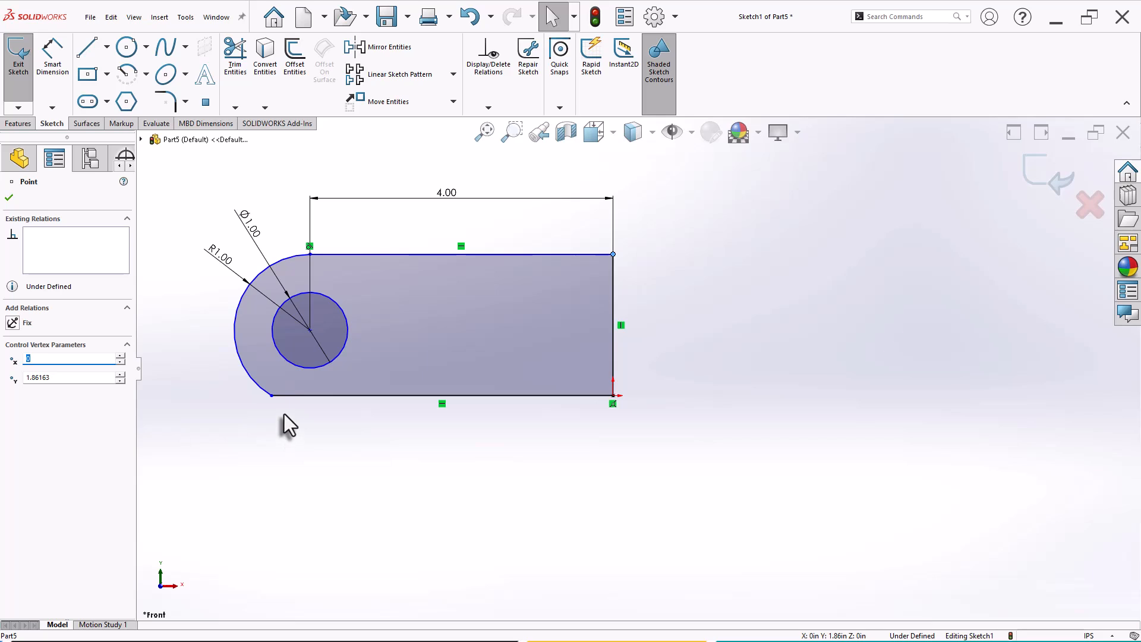
left_click_drag(285, 413, 261, 391)
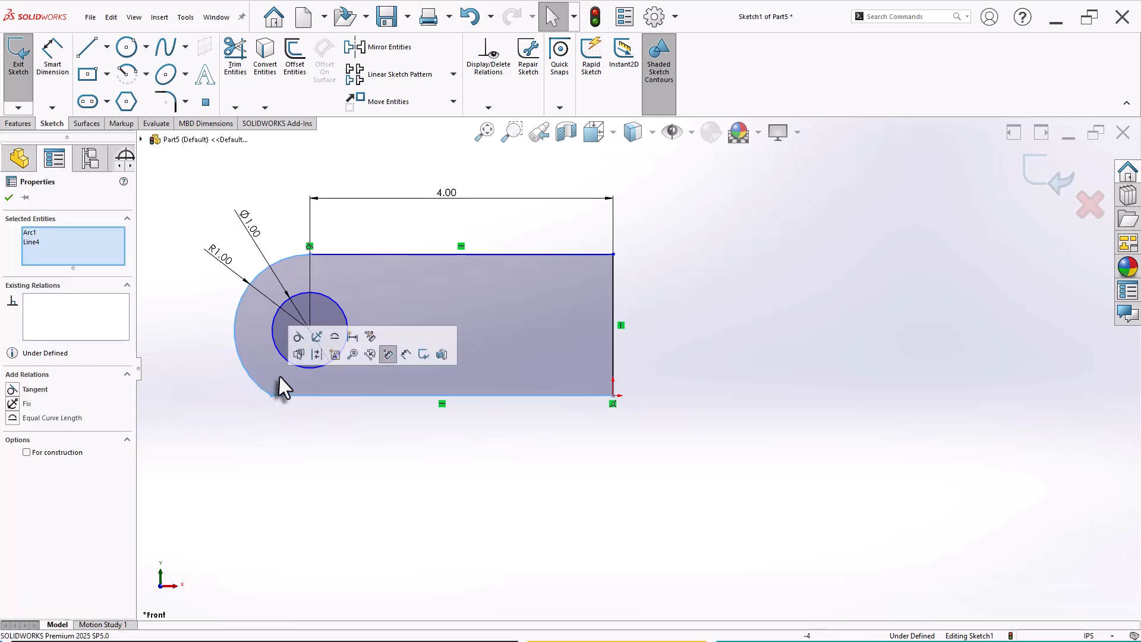
left_click(298, 336)
left_click(254, 420)
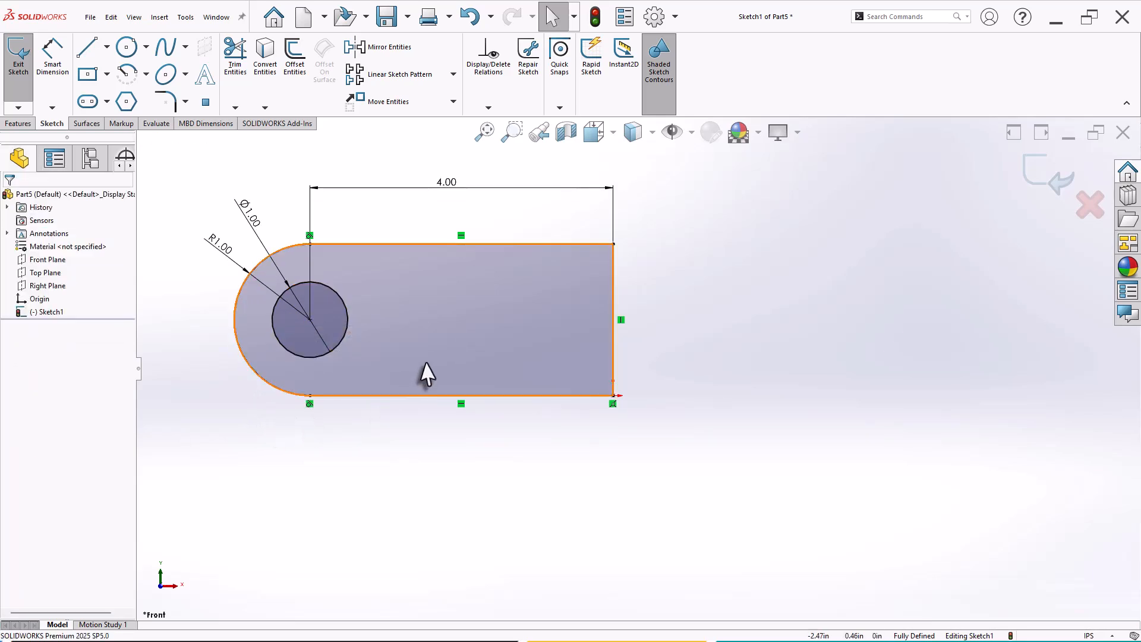
Extrude the profile 2 in as a blind boss in the reversed direction.
left_click(18, 124)
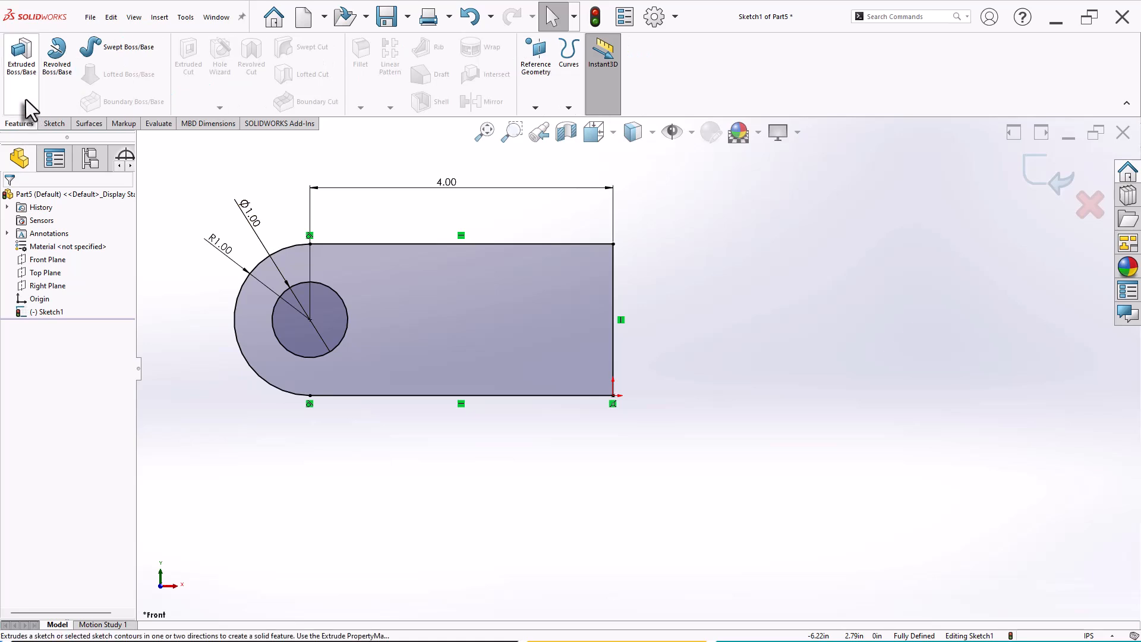
left_click(21, 56)
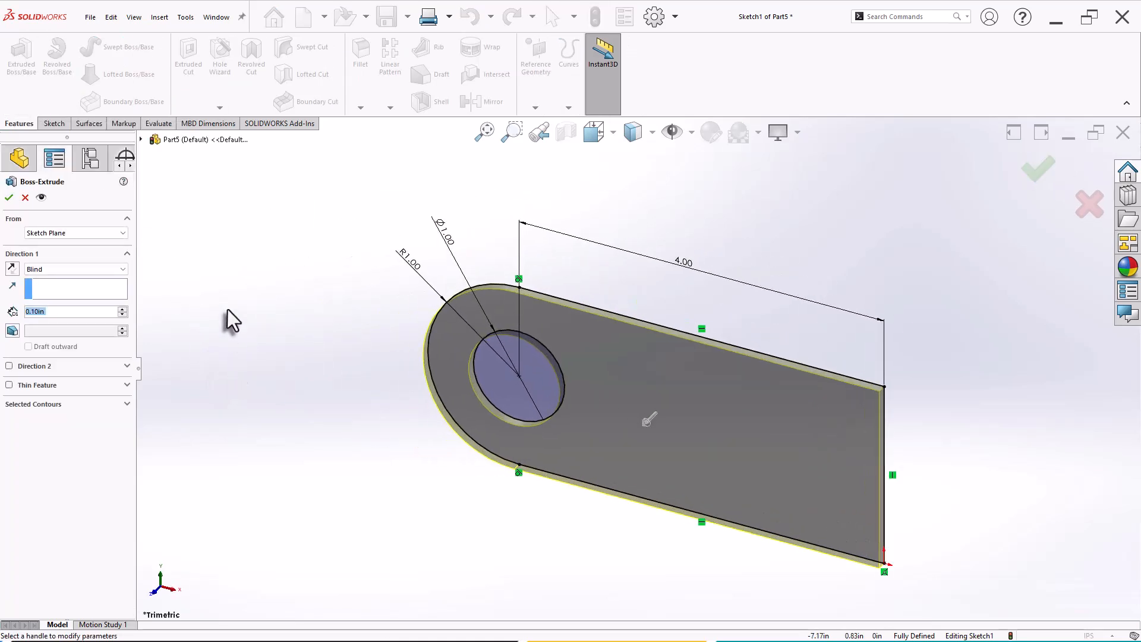
right_click(218, 288)
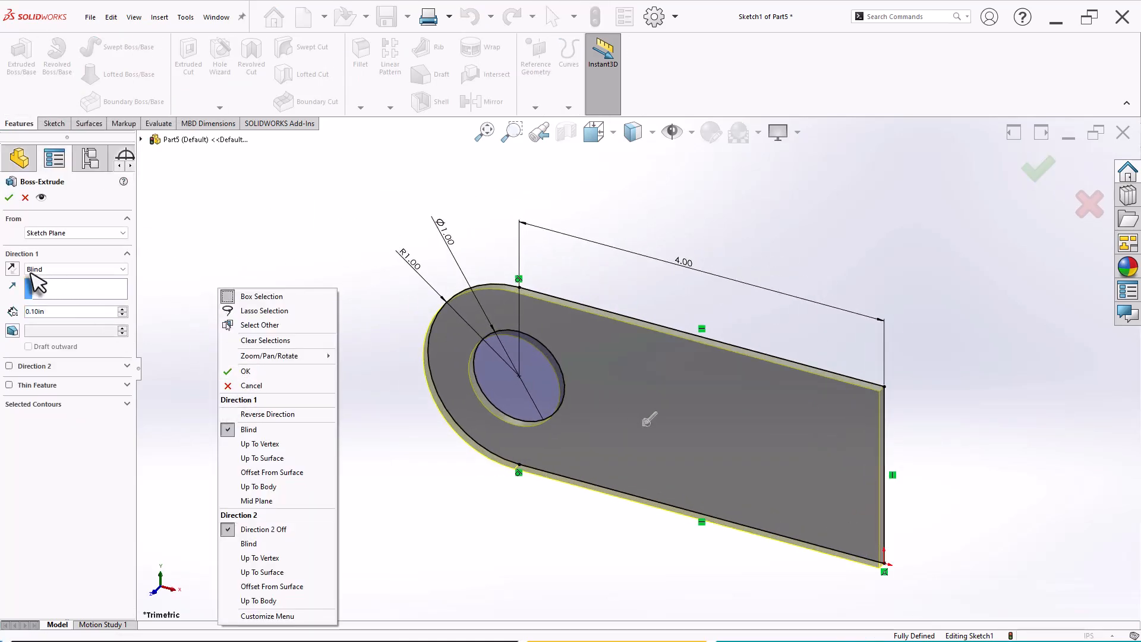
left_click(10, 271)
left_click(11, 270)
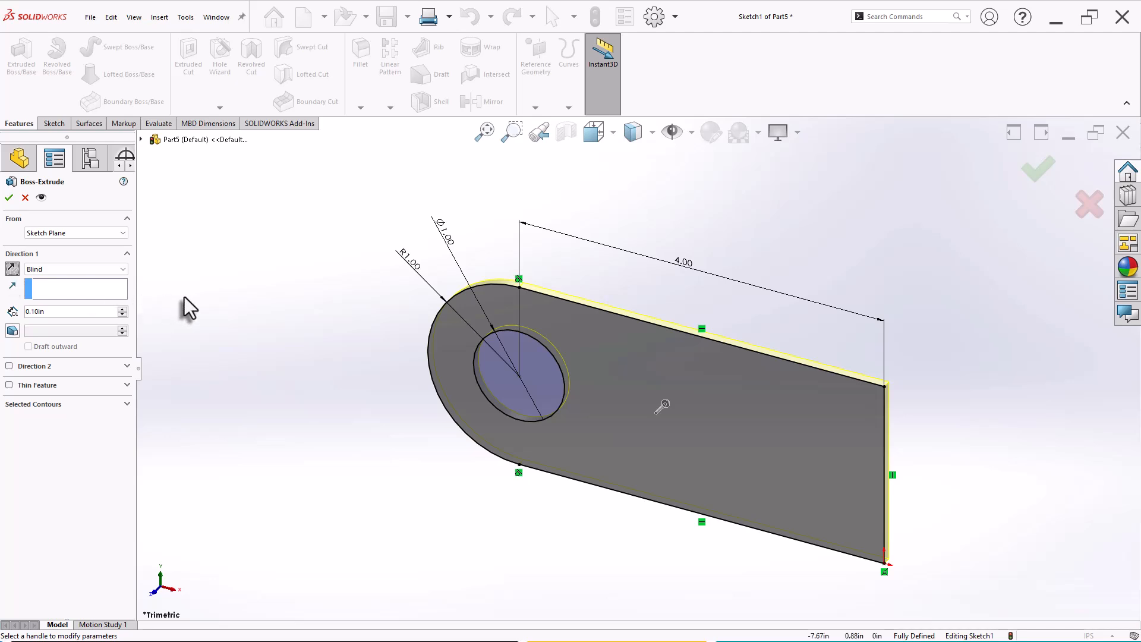
left_click_drag(66, 310, 15, 308)
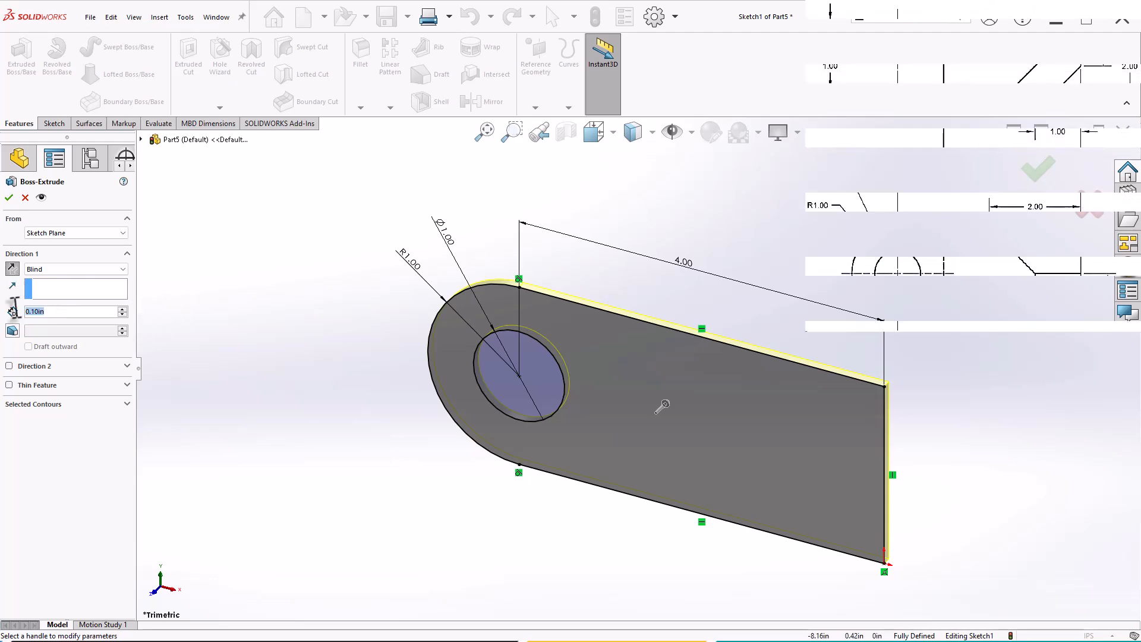
type("1")
key("Return")
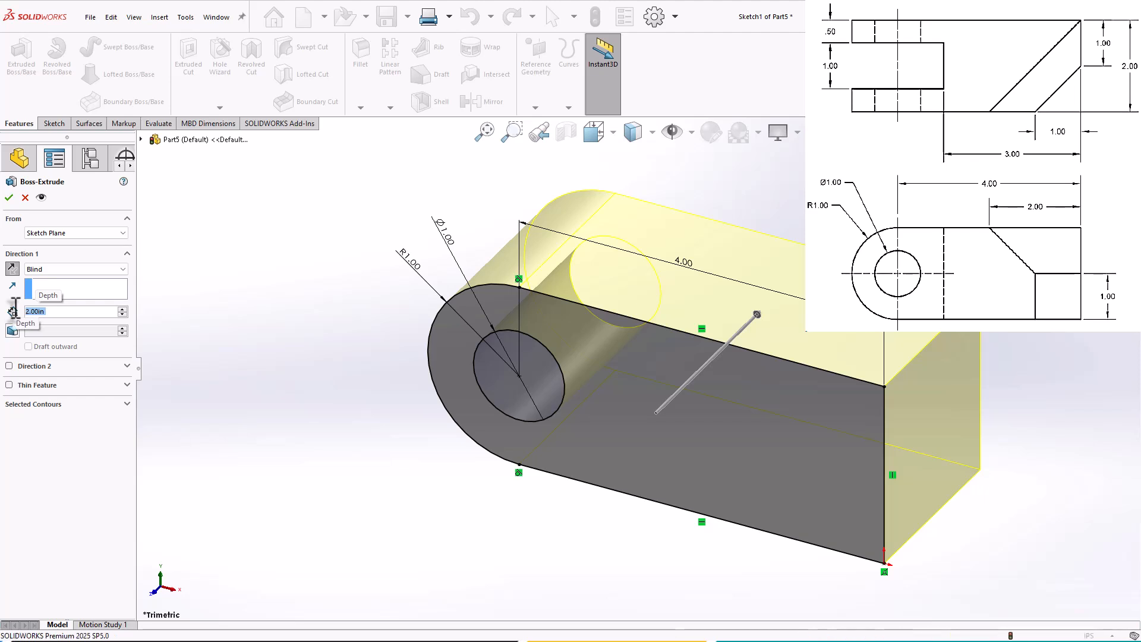
Start a sketch on the block's flat top face.
scroll(779, 314, "up", 2)
scroll(820, 301, "down", 1)
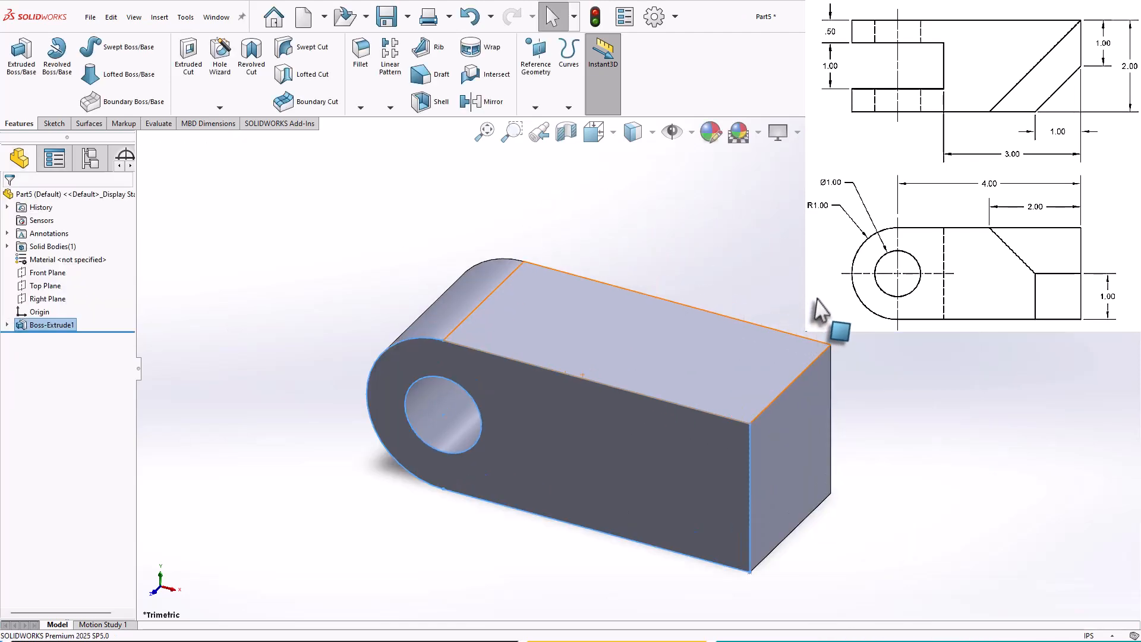
left_click(813, 301)
left_click(594, 350)
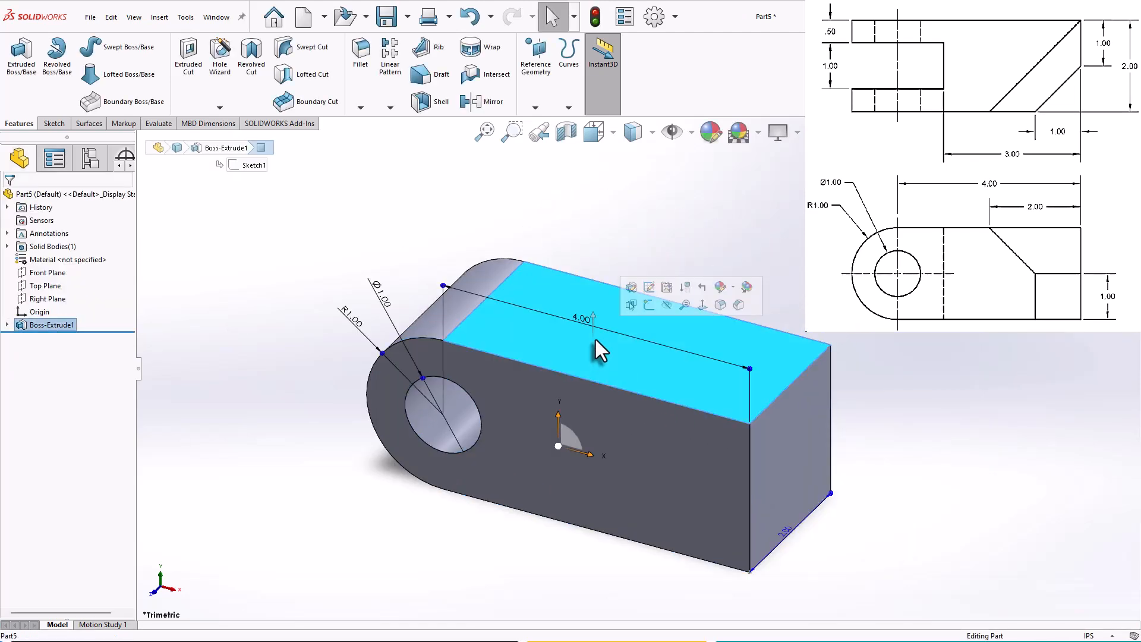
left_click(649, 315)
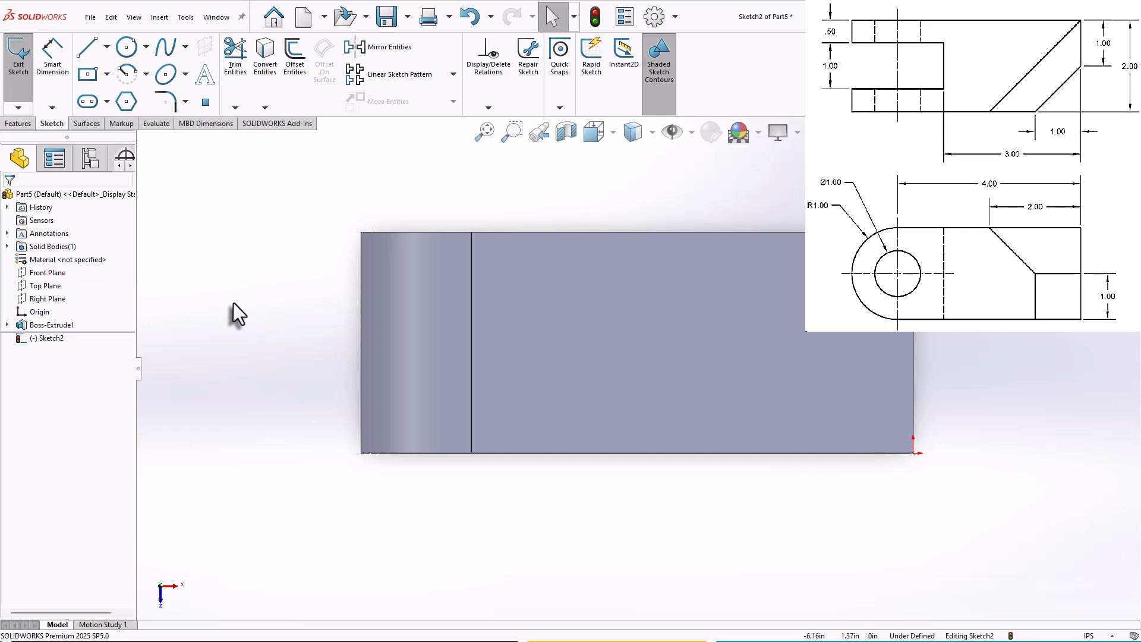
Sketch a horizontal centerline along the block's full length, joining the midpoints of its two end edges.
left_click(105, 75)
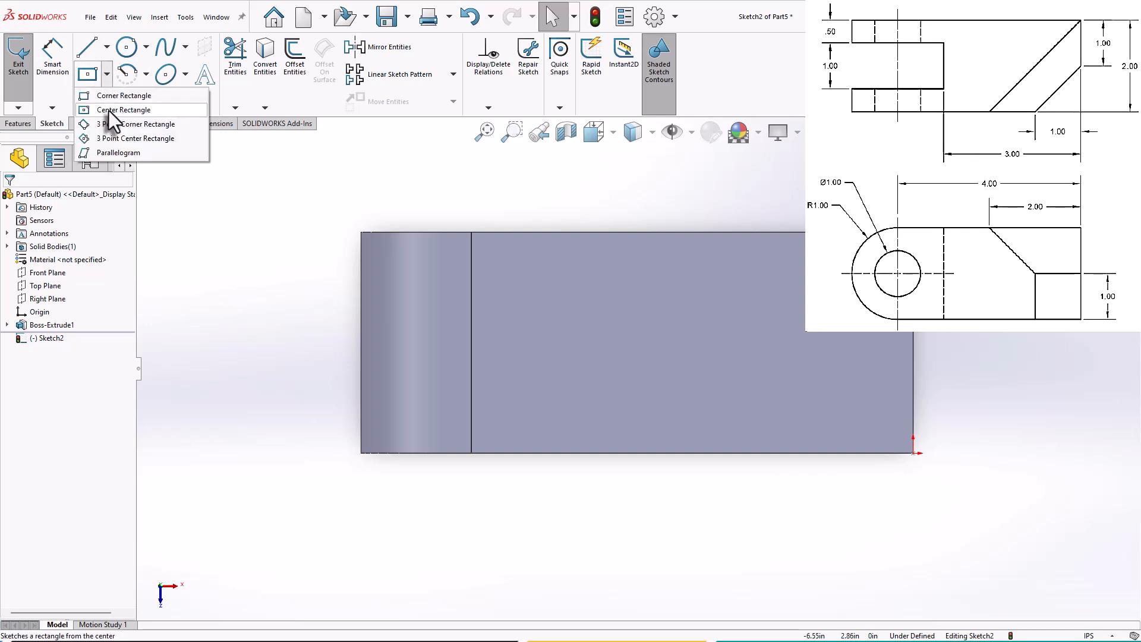
left_click(106, 47)
left_click(111, 82)
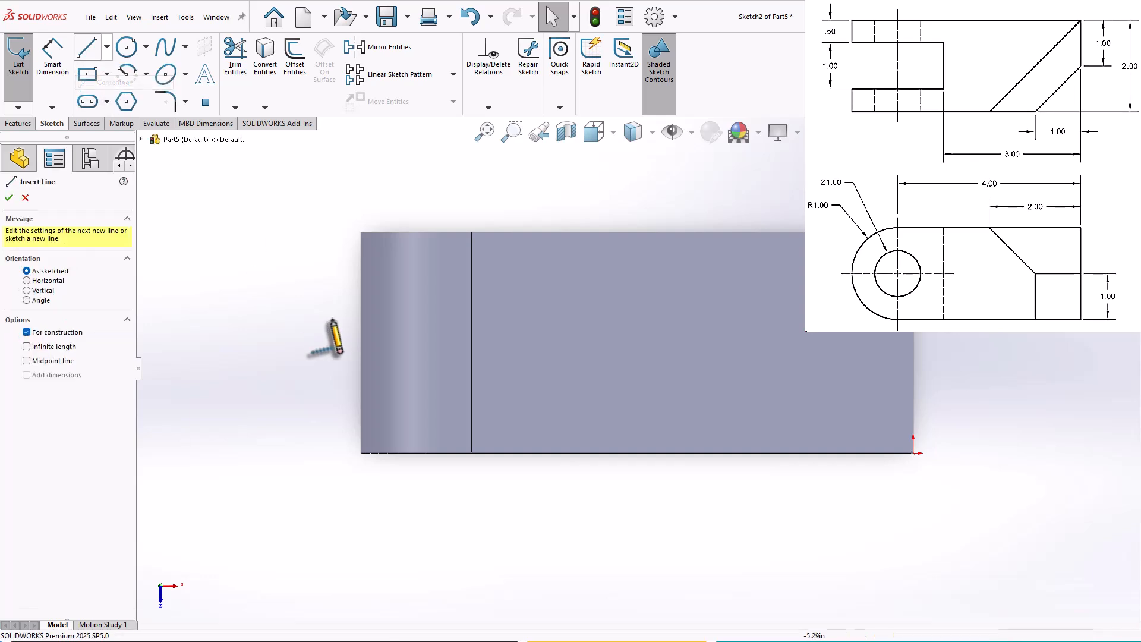
left_click(360, 343)
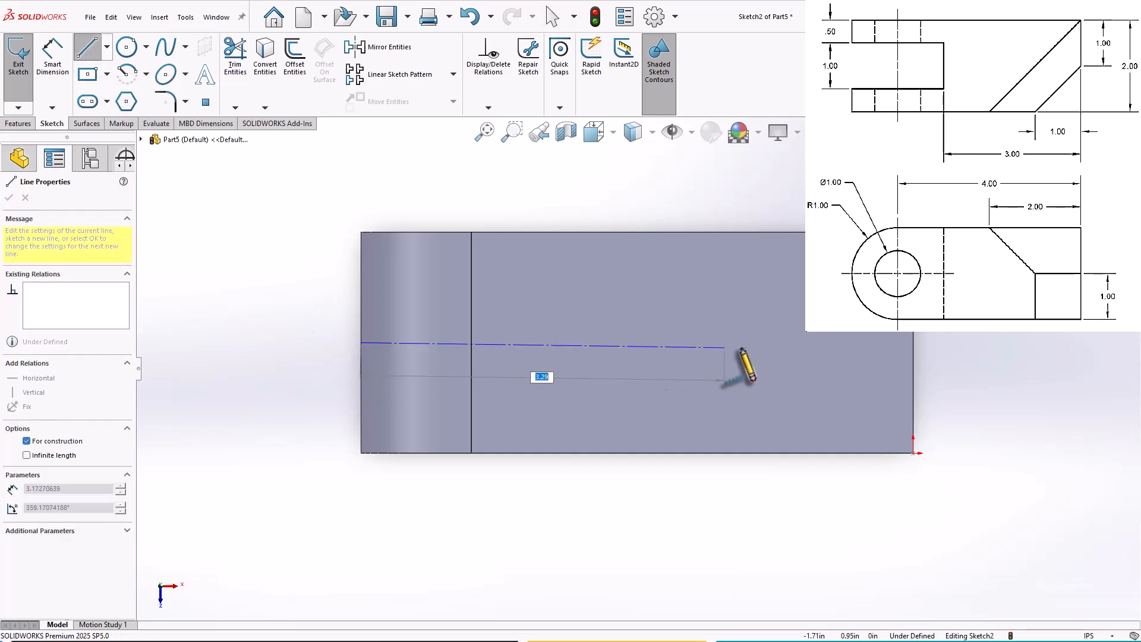
left_click(913, 342)
right_click(947, 302)
left_click(965, 308)
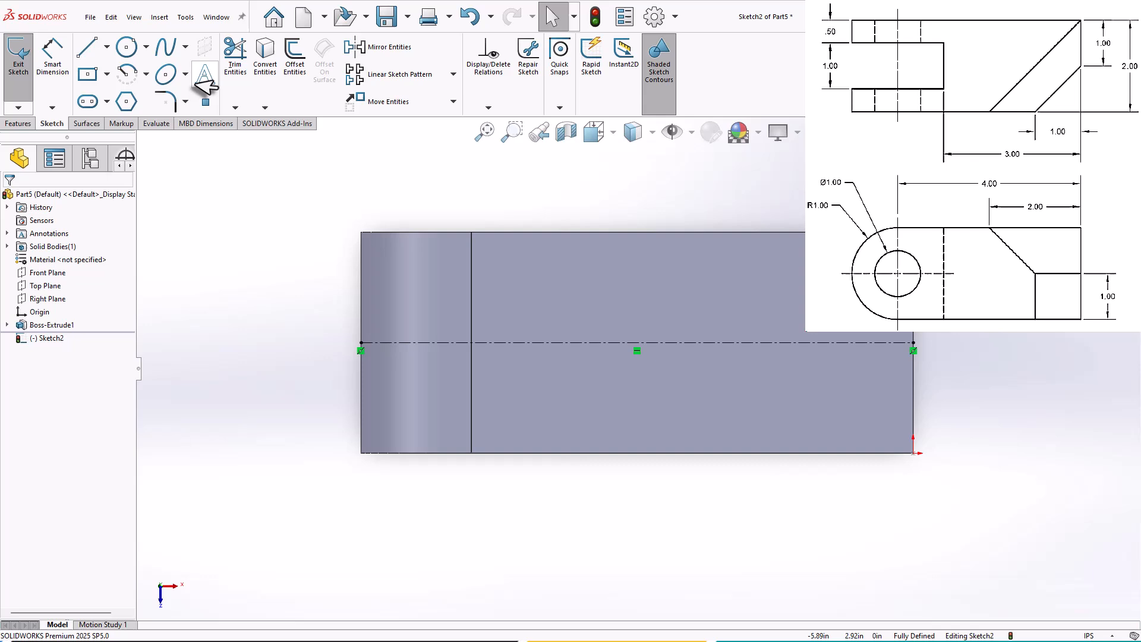
Sketch a corner rectangle about 1.66 in by 0.81 in from the block's rounded end edge, straddling the centerline.
left_click(107, 74)
left_click(118, 95)
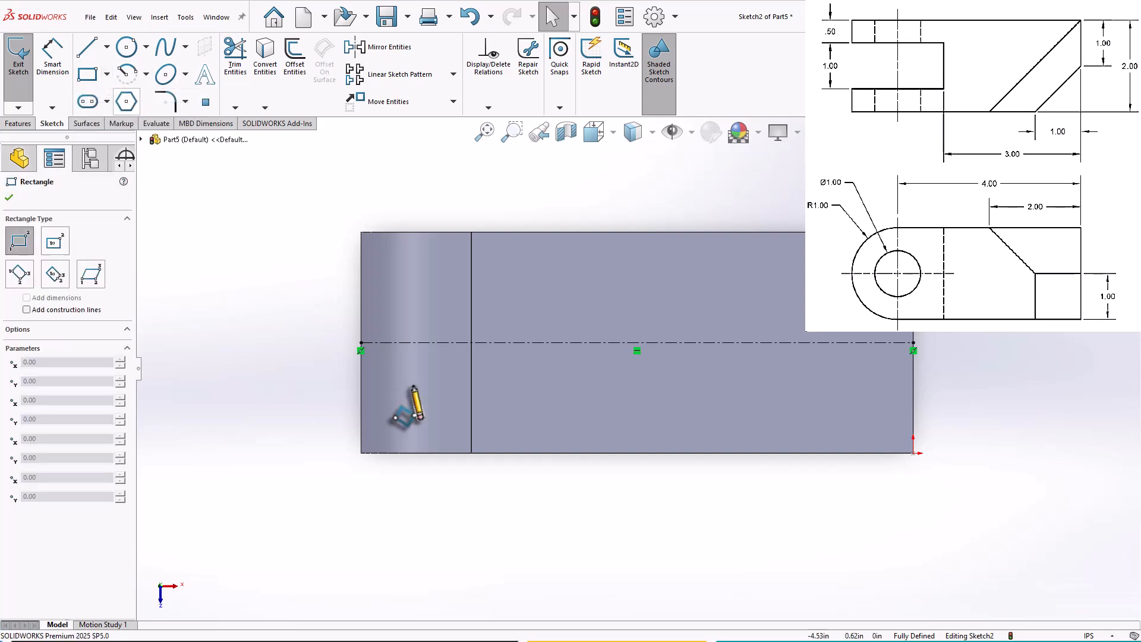
left_click(361, 380)
left_click(545, 291)
right_click(259, 247)
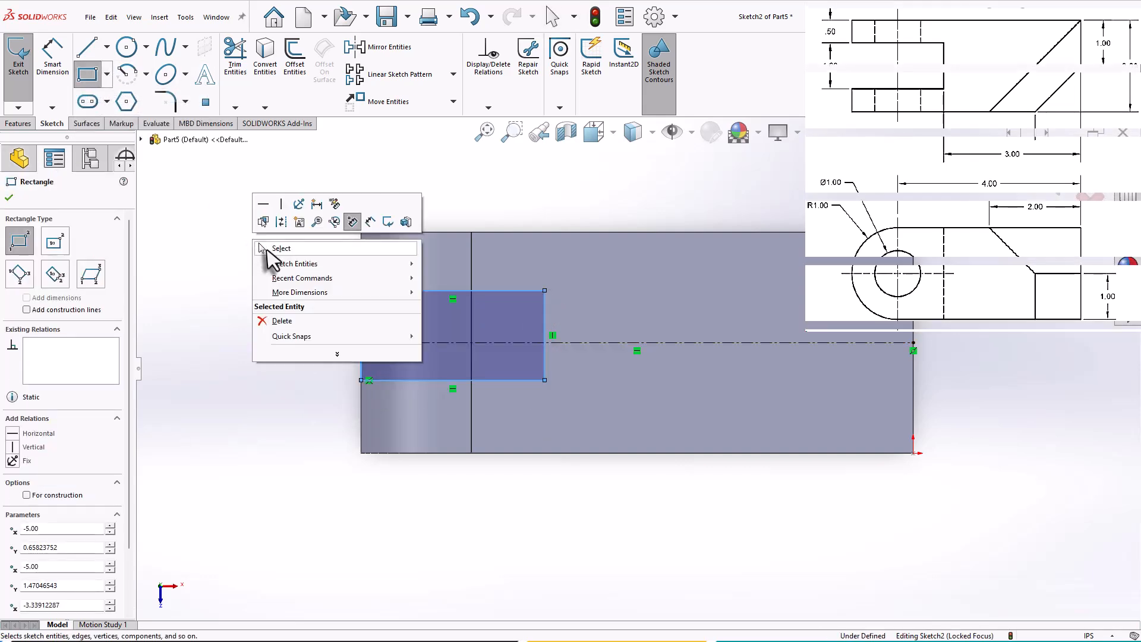
left_click(280, 248)
Make the rectangle's two long sides symmetric about the horizontal centerline.
left_click(414, 380)
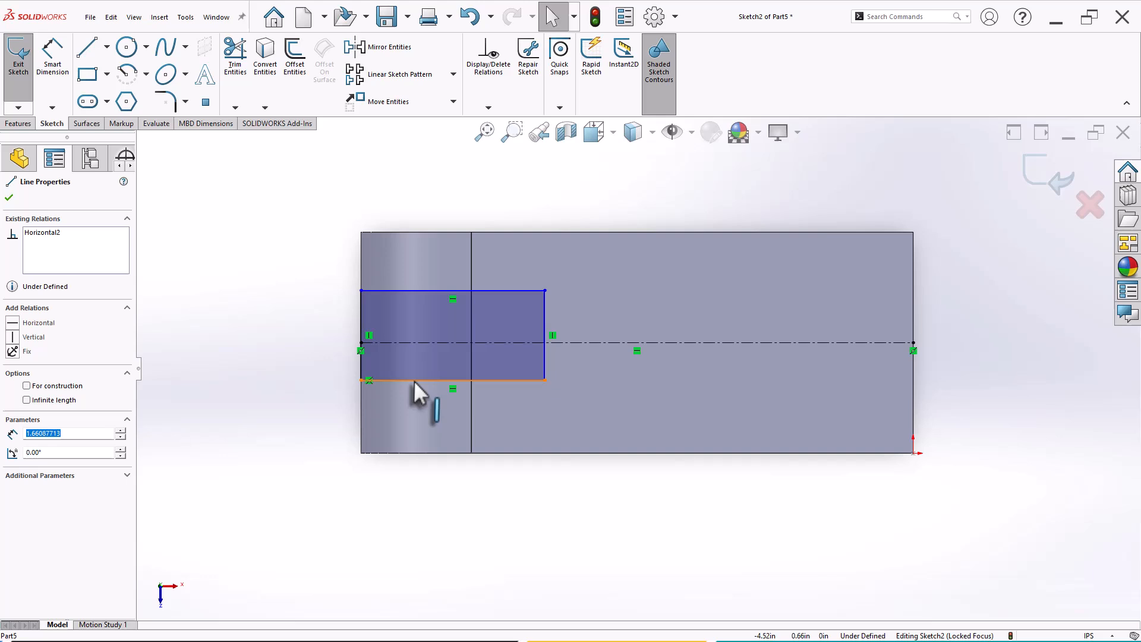
left_click(412, 344, "ctrl")
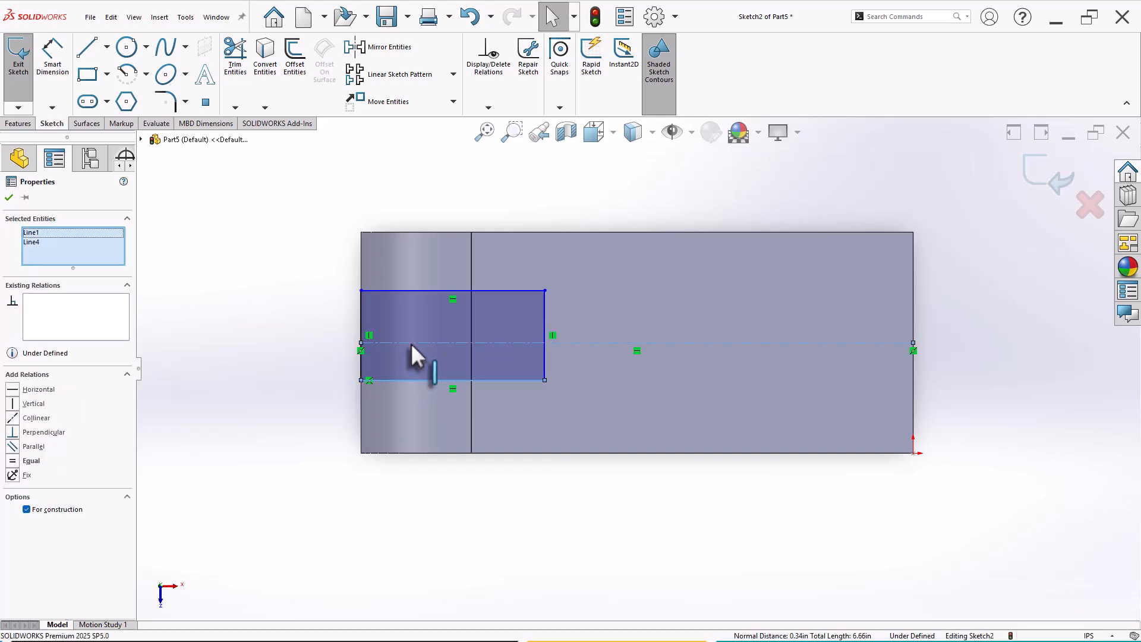
left_click(415, 291, "ctrl")
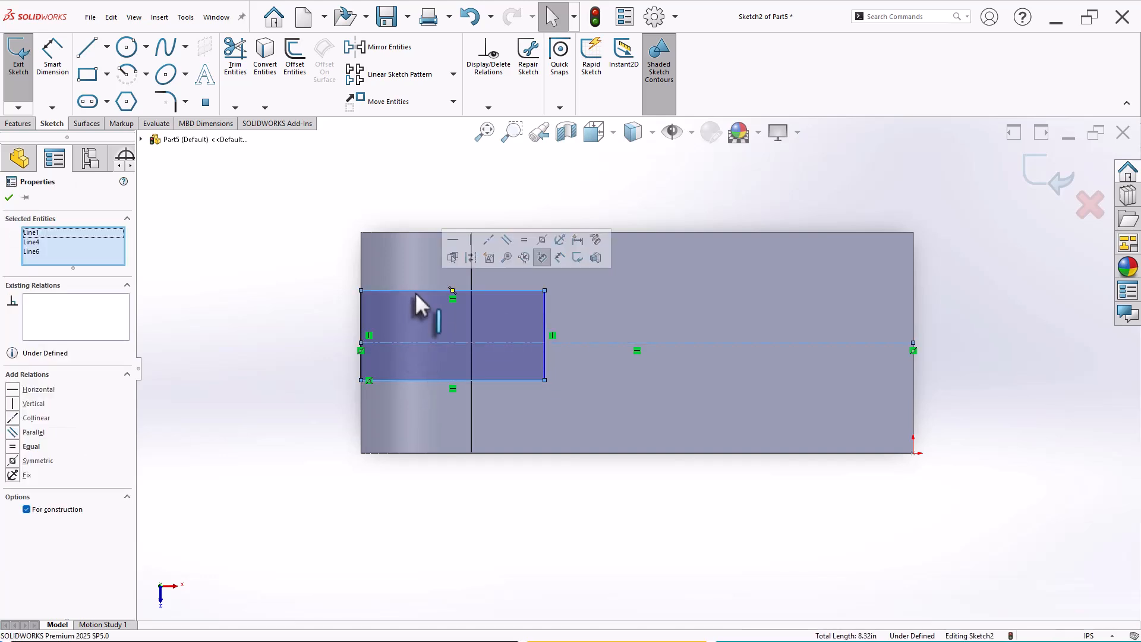
left_click(542, 240)
left_click(224, 351)
Dimension the rectangle's width, measured along the block's rounded end edge, to 1 in.
right_click_drag(211, 435, 211, 380)
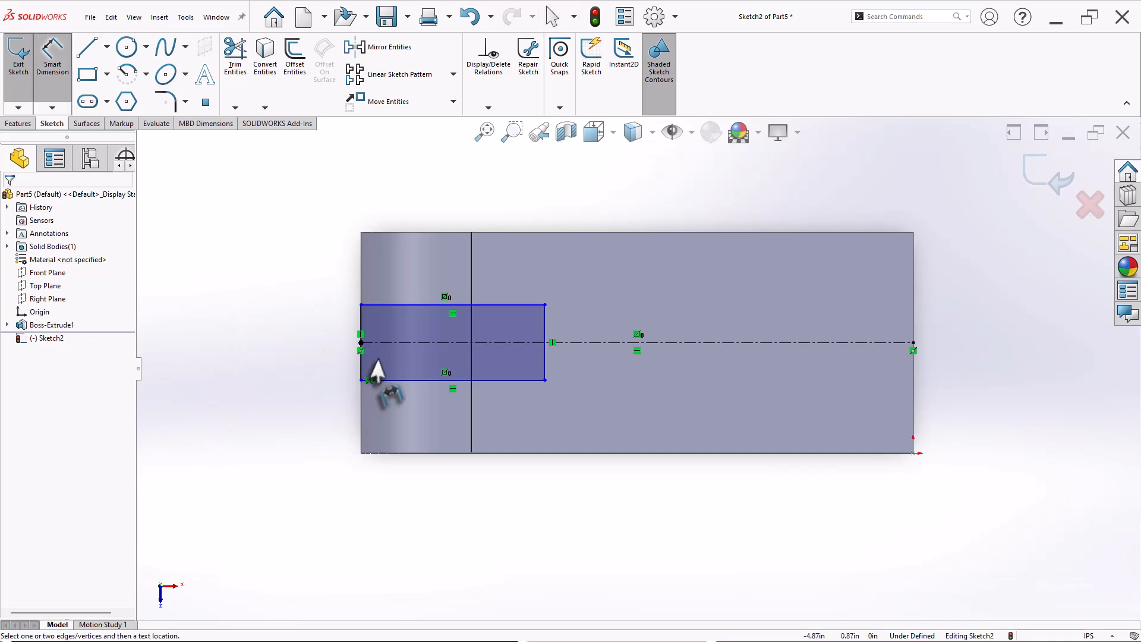
left_click(362, 370)
left_click(305, 352)
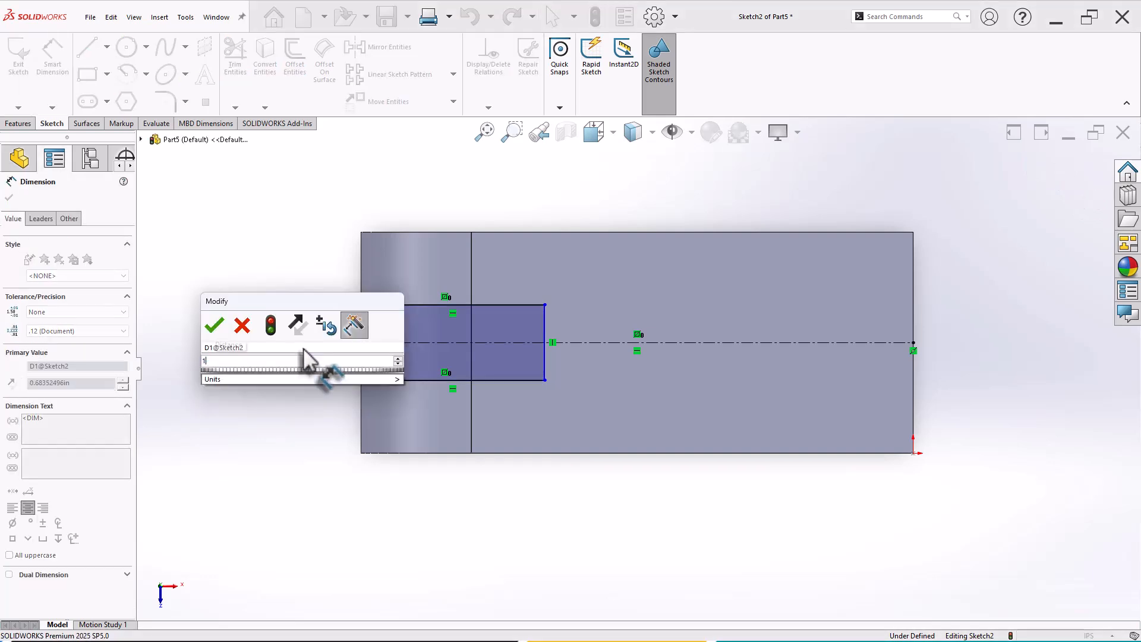
key("Return")
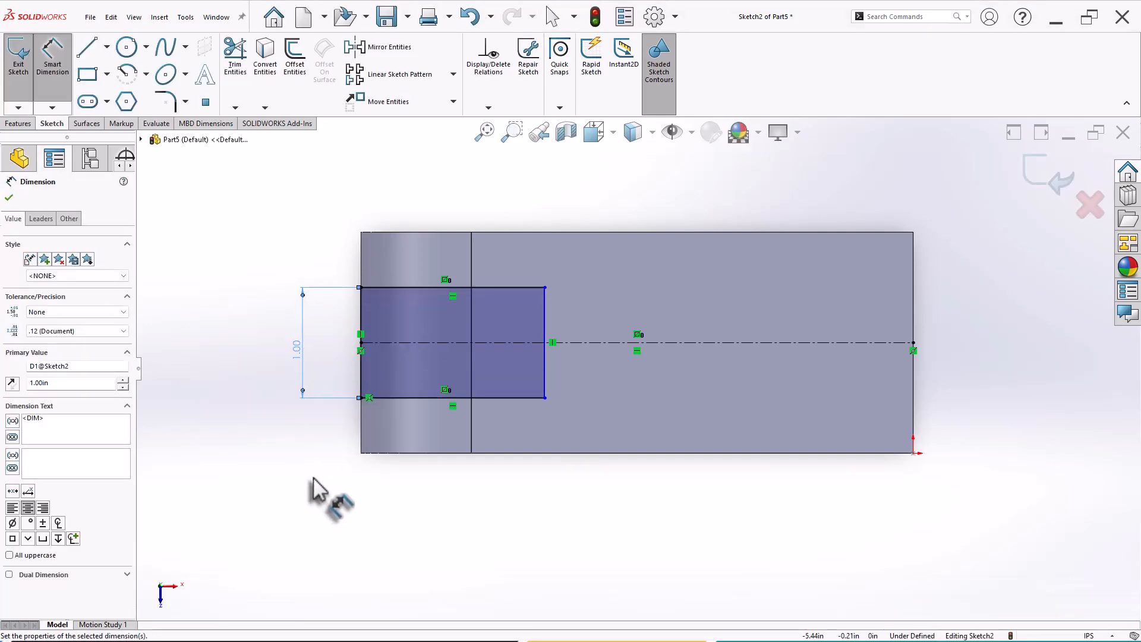
left_click(313, 478)
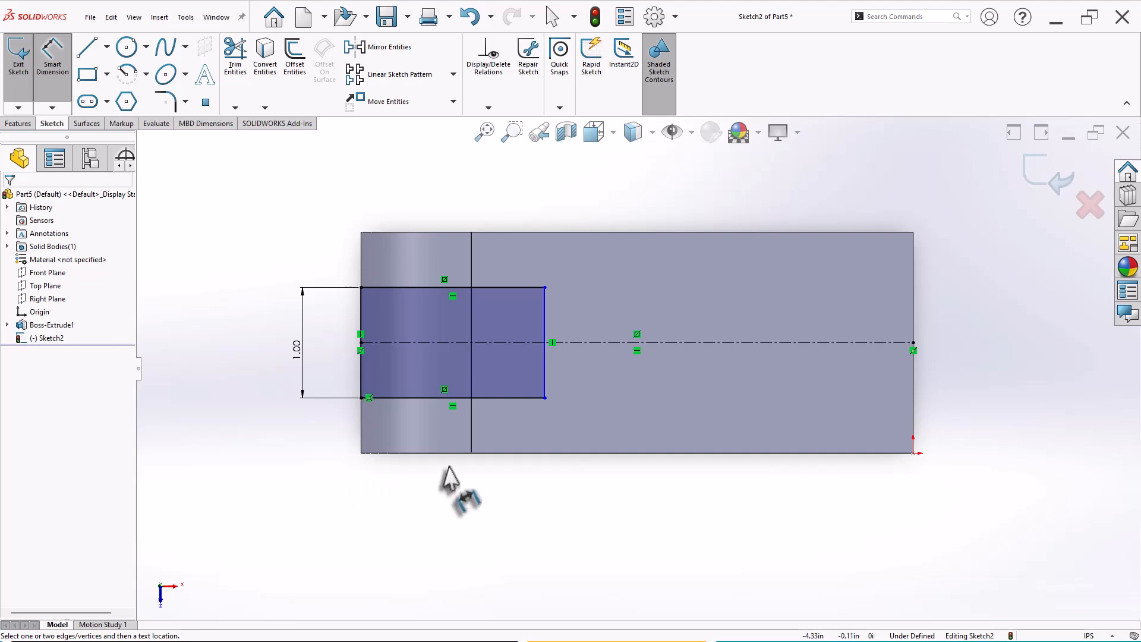
Dimension the distance from the rectangle's inner short side to the block's flat end edge as 3 in.
left_click(546, 370)
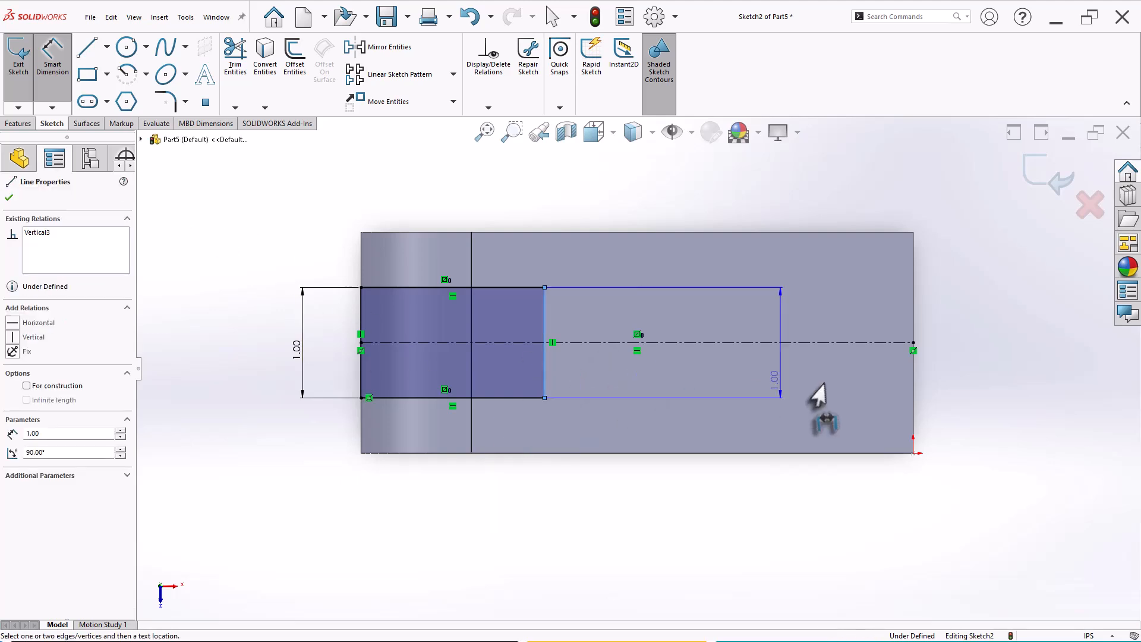
left_click(914, 386)
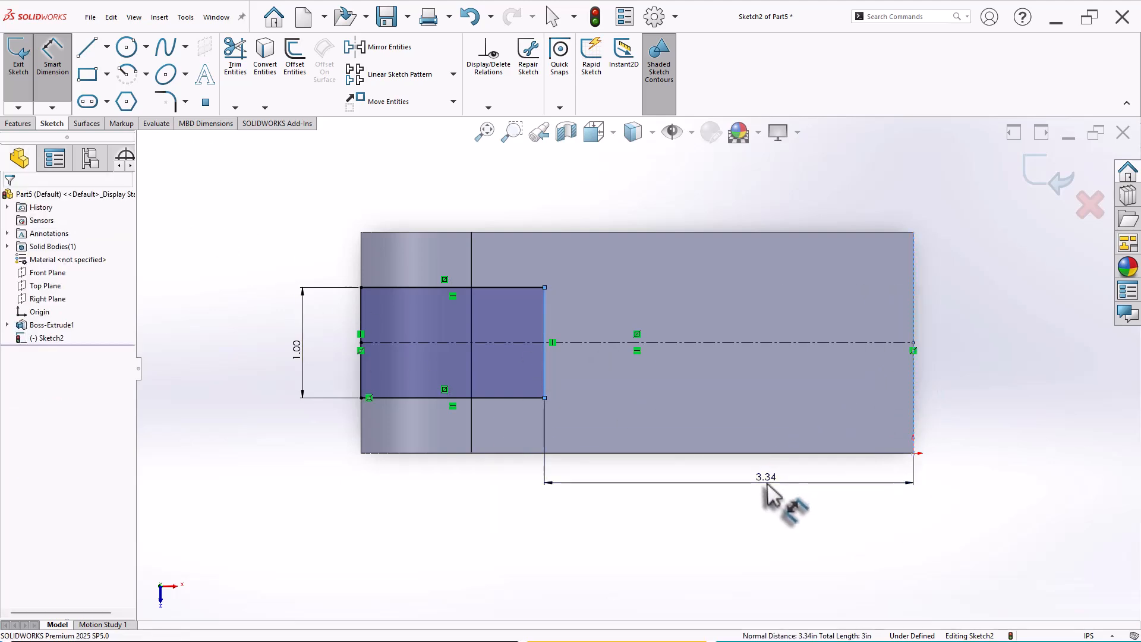
left_click(770, 488)
type("3.00in")
key("Return")
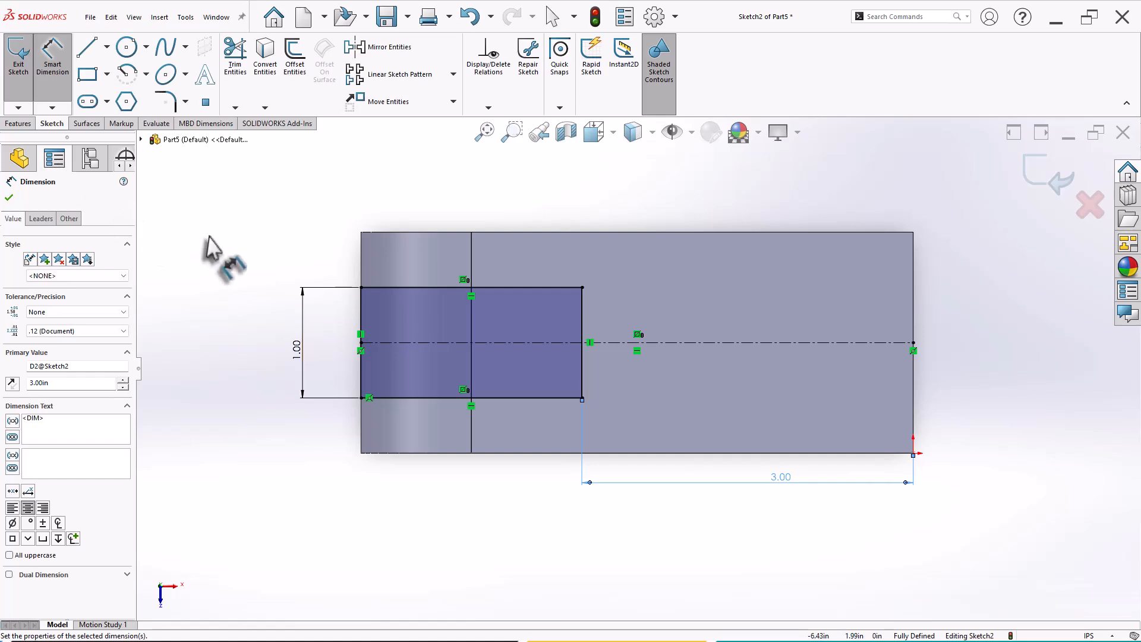
key("Escape")
Cut the clevis slot from the rectangle with an Extruded Cut set to Through All.
left_click(18, 123)
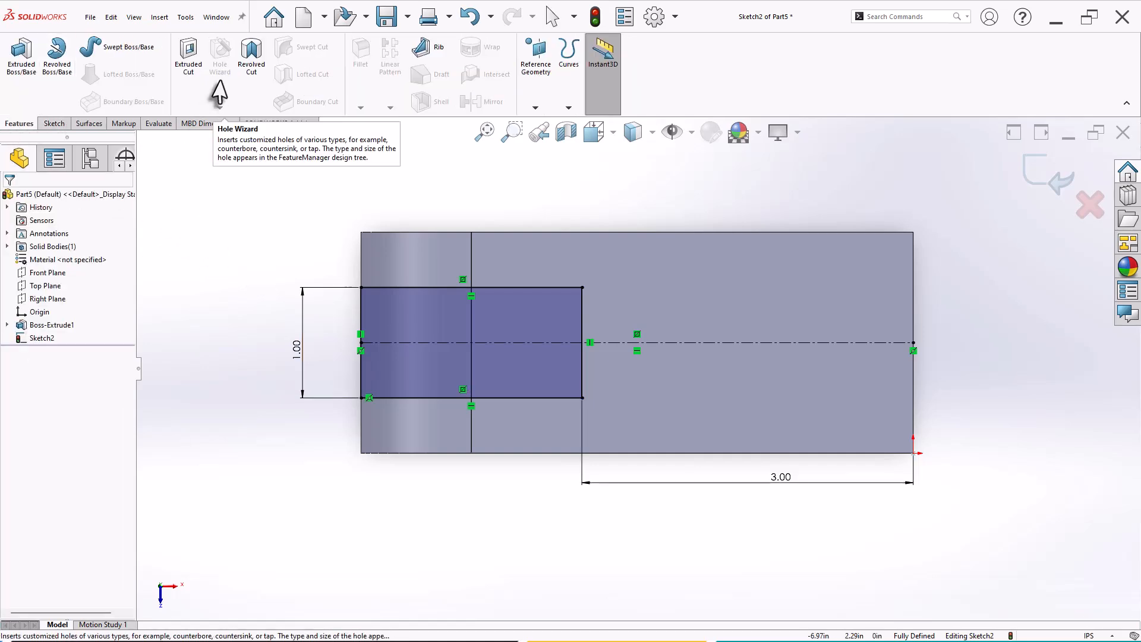
left_click(198, 63)
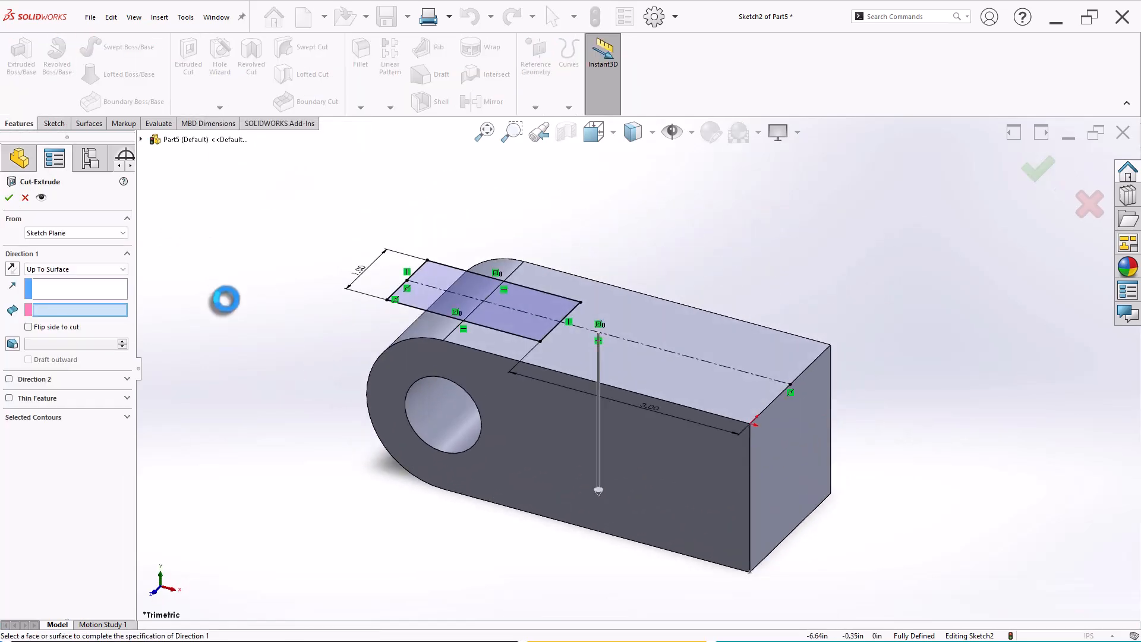
left_click(53, 269)
left_click(54, 285)
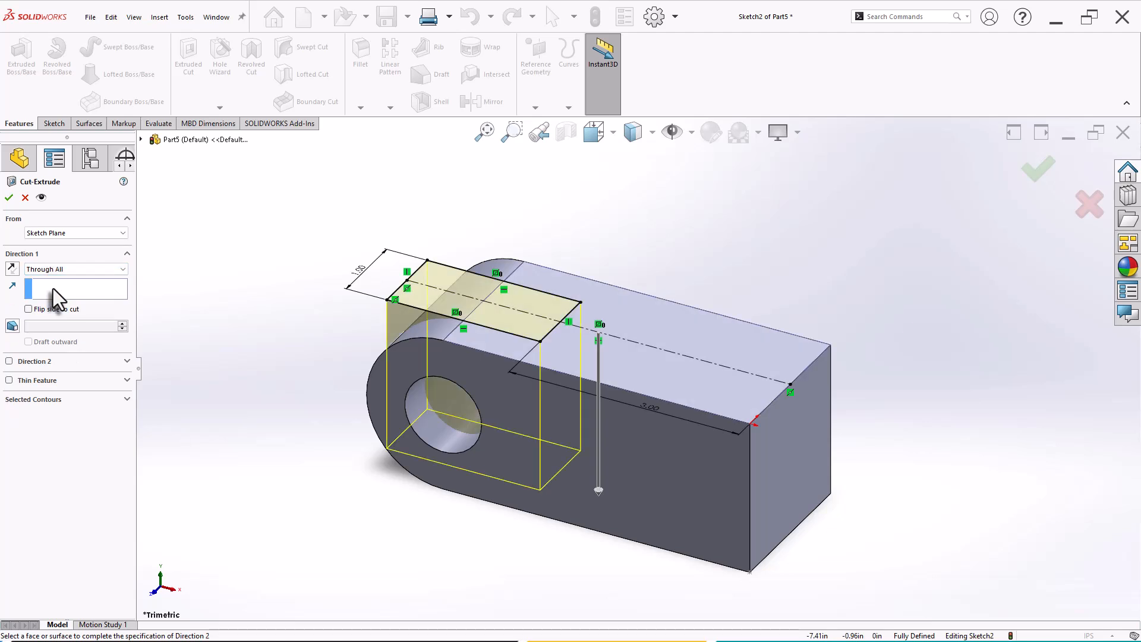
left_click(9, 198)
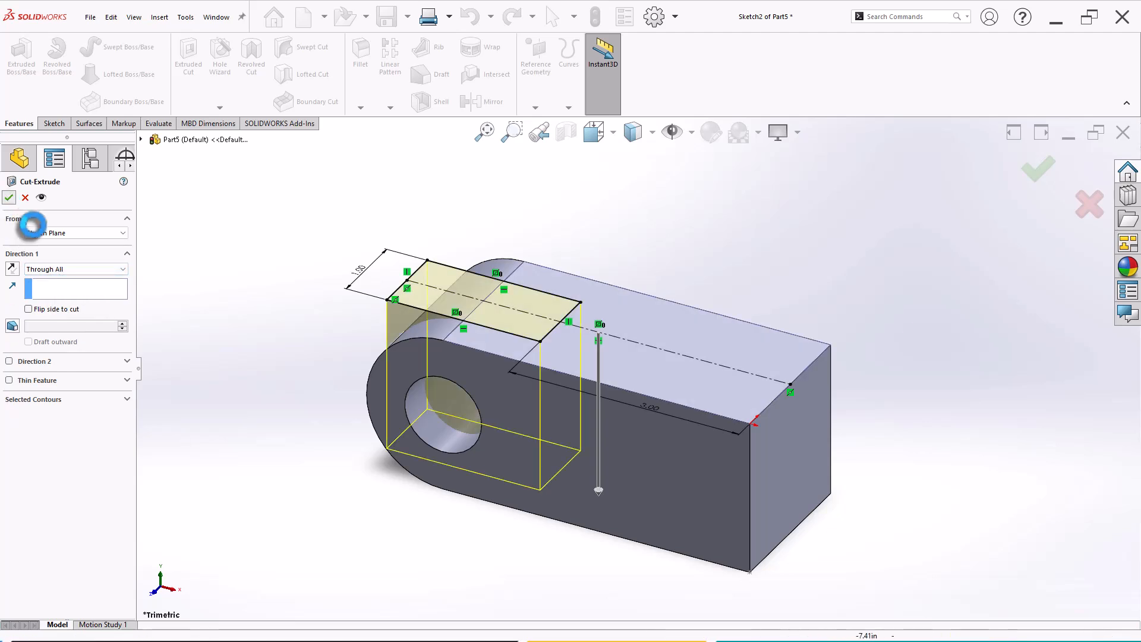
Start a sketch on the block's flat top face.
scroll(802, 334, "down", 2)
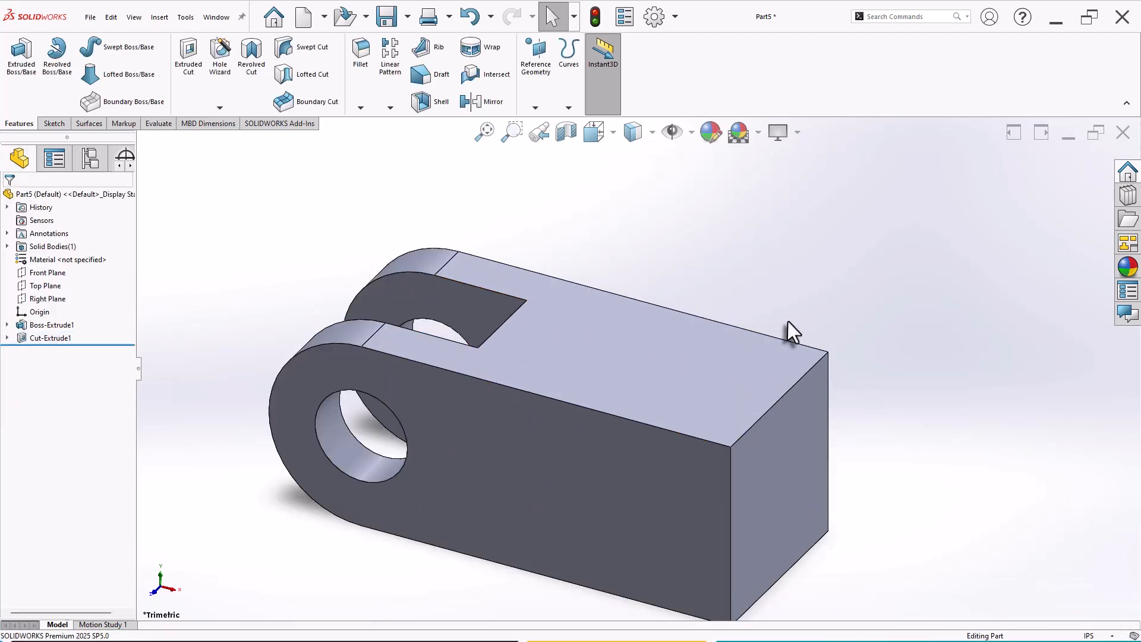
scroll(862, 487, "up", 3)
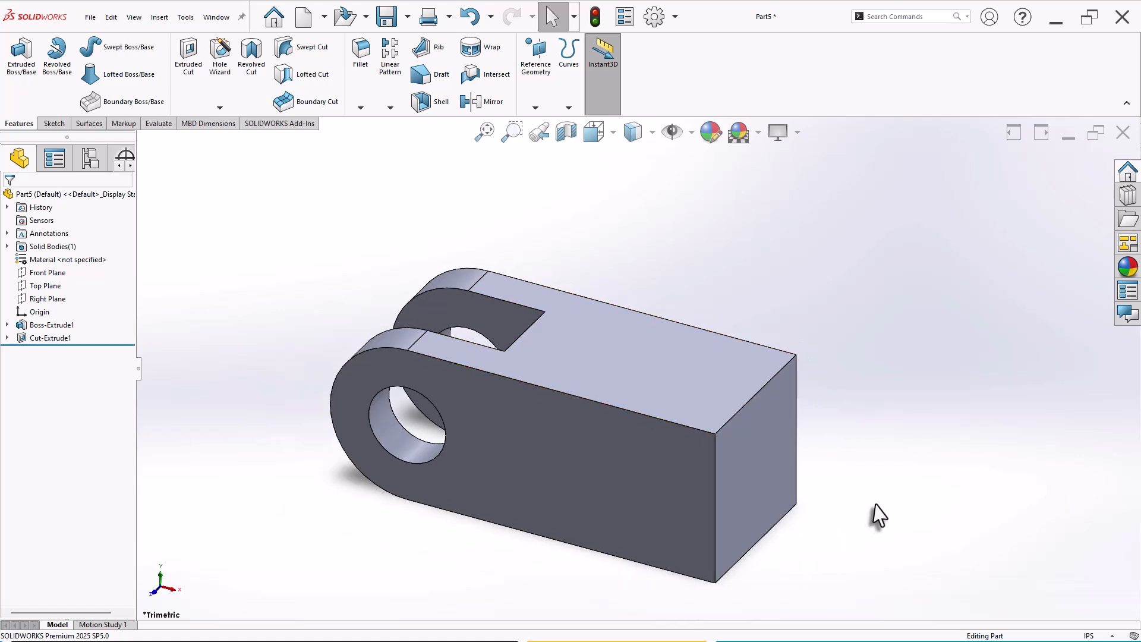
scroll(832, 457, "down", 1)
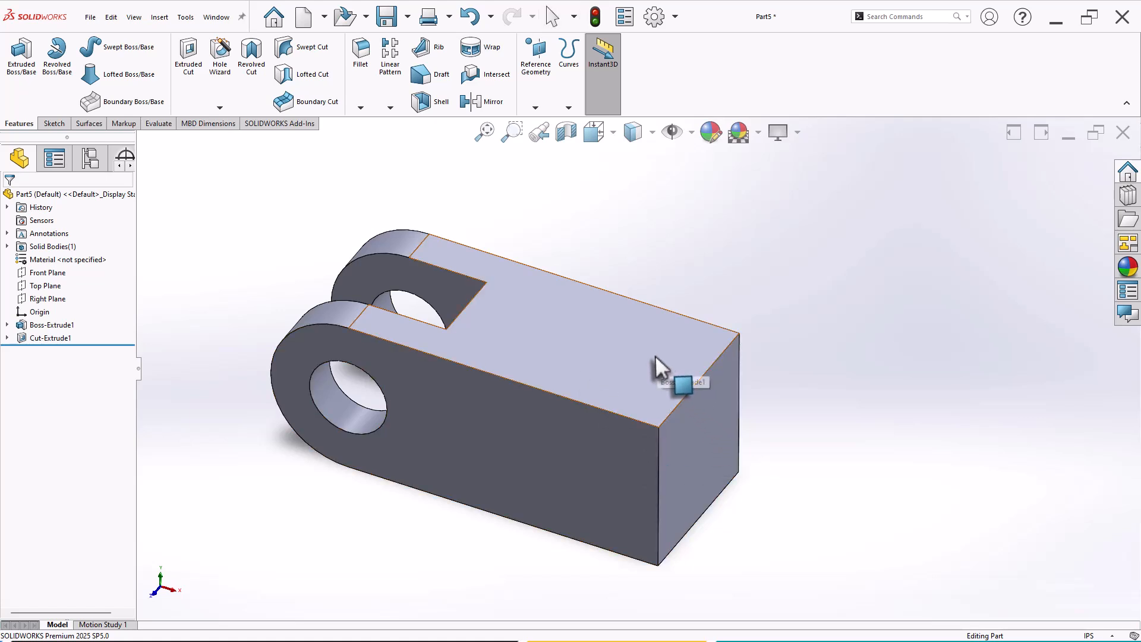
middle_click_drag(655, 356, 653, 389)
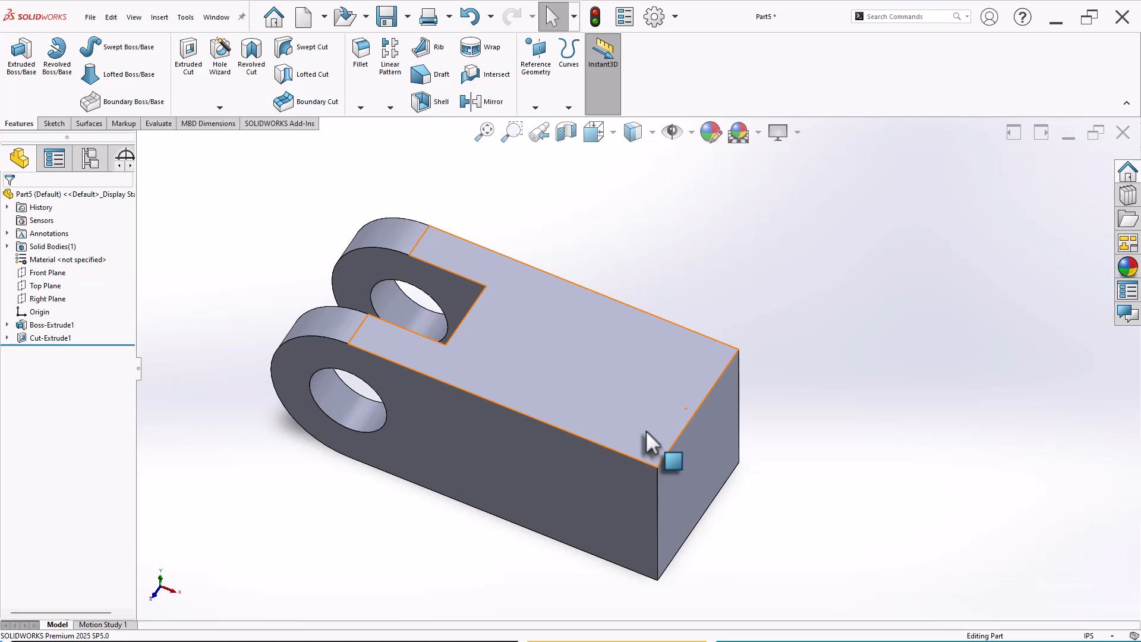
left_click(648, 434)
left_click(700, 397)
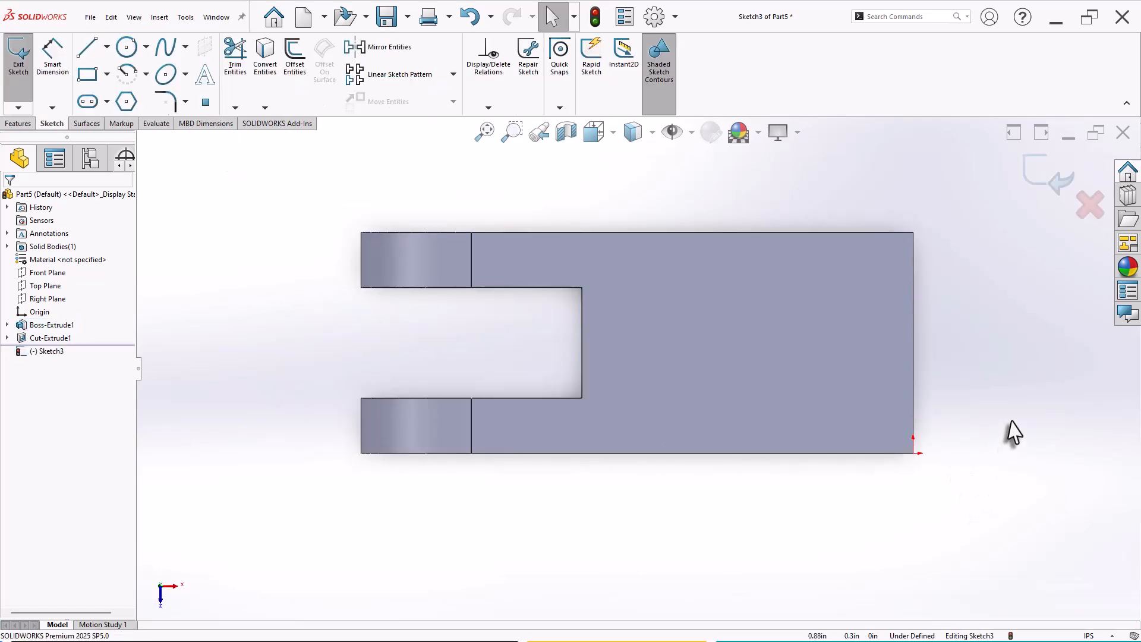
Sketch a diagonal line across the block's corner at the origin, from the flat end edge to about 0.68 in along the adjoining long edge.
scroll(1014, 433, "down", 4)
left_click(88, 47)
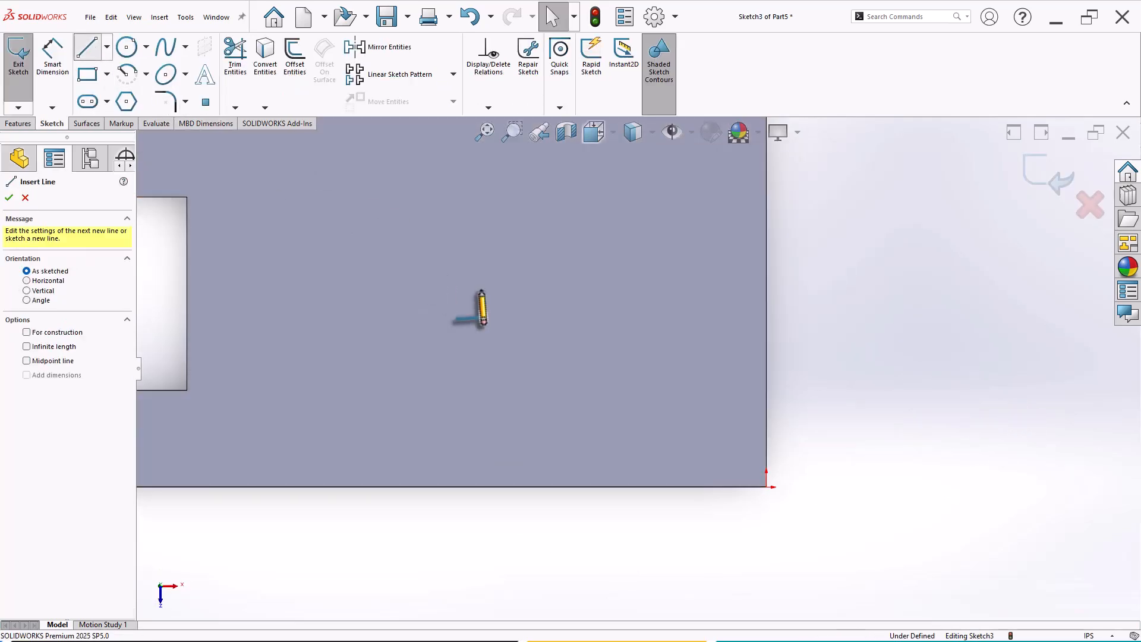
left_click(766, 379)
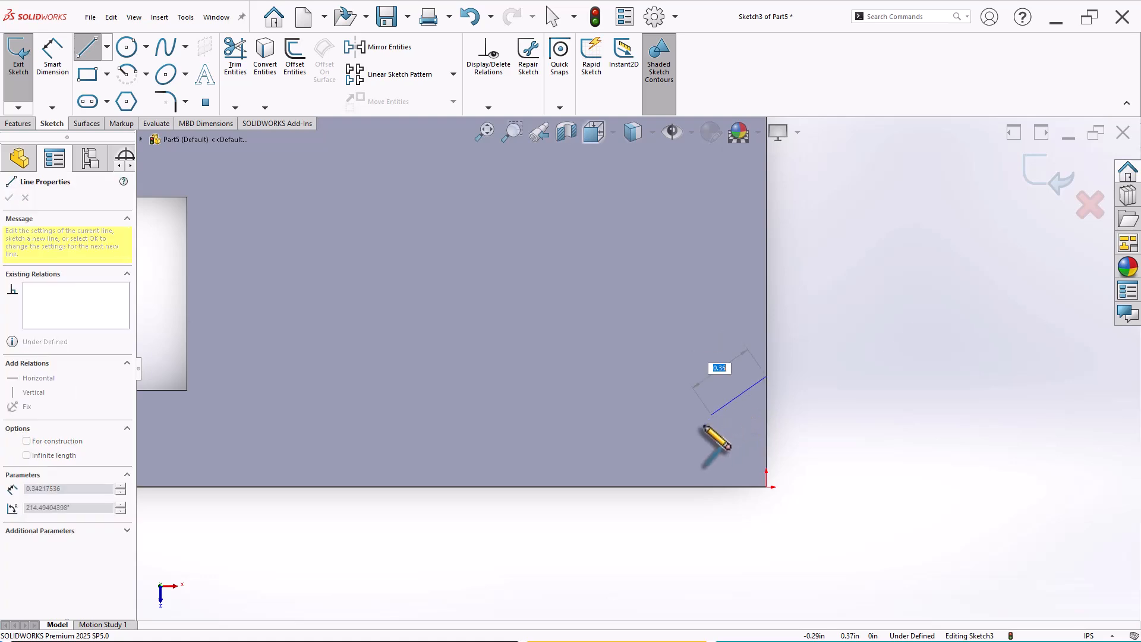
left_click(637, 487)
right_click(809, 373)
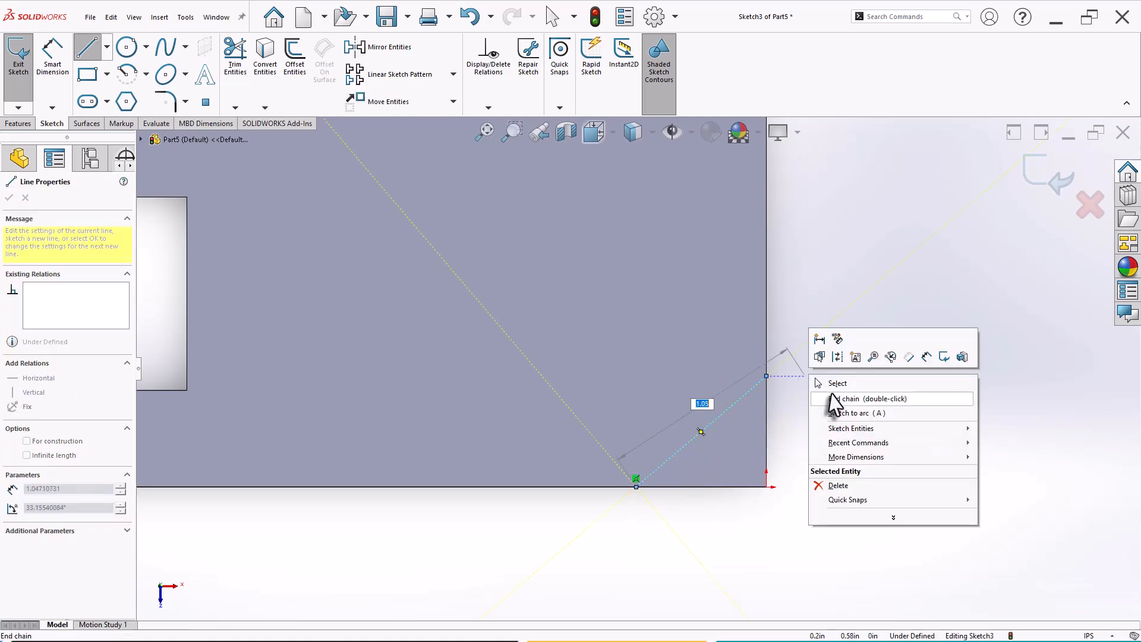
left_click(833, 385)
scroll(811, 384, "down", 2)
left_click_drag(747, 376, 747, 348)
scroll(810, 422, "up", 2)
left_click(826, 458)
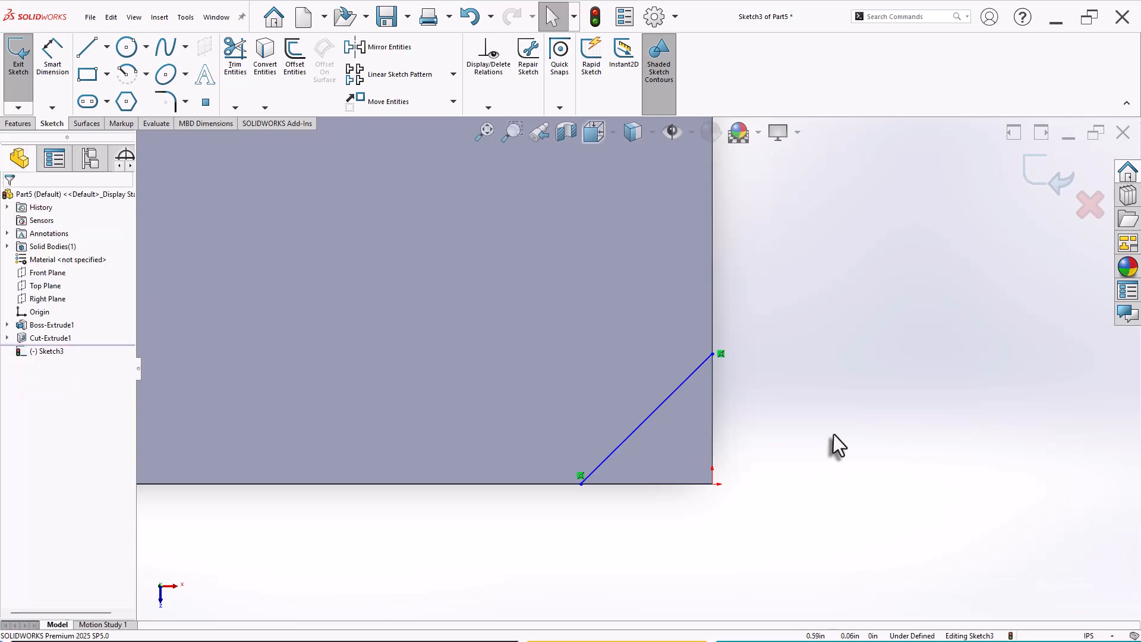
Dimension the diagonal line's endpoint on the flat end edge 1 in from the long edge opposite the origin.
right_click_drag(833, 433, 835, 377)
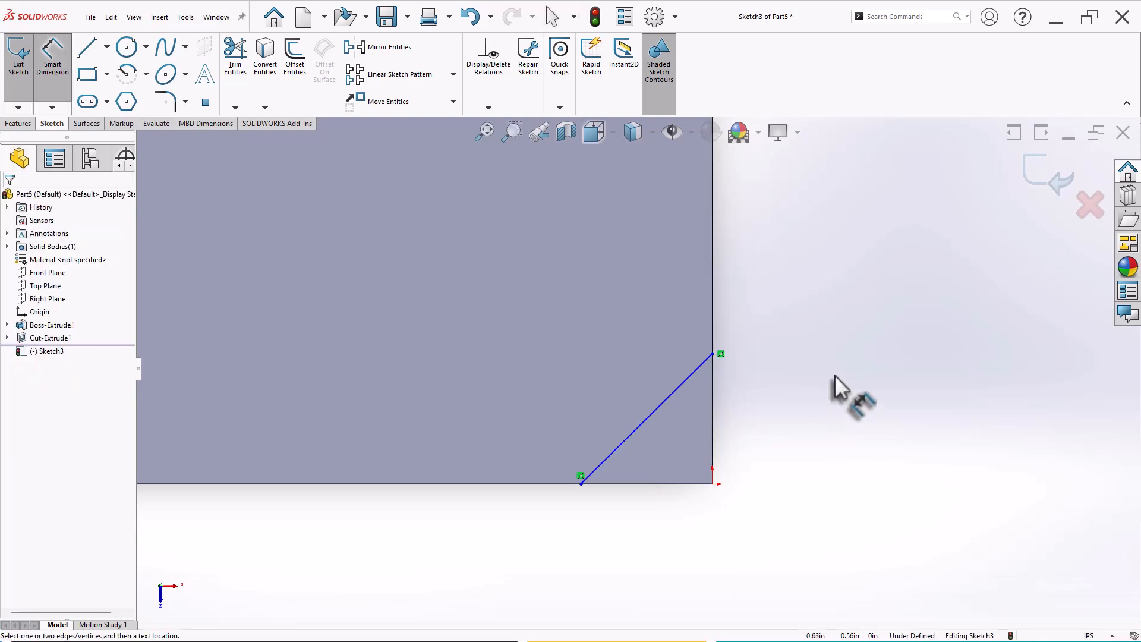
scroll(820, 366, "up", 2)
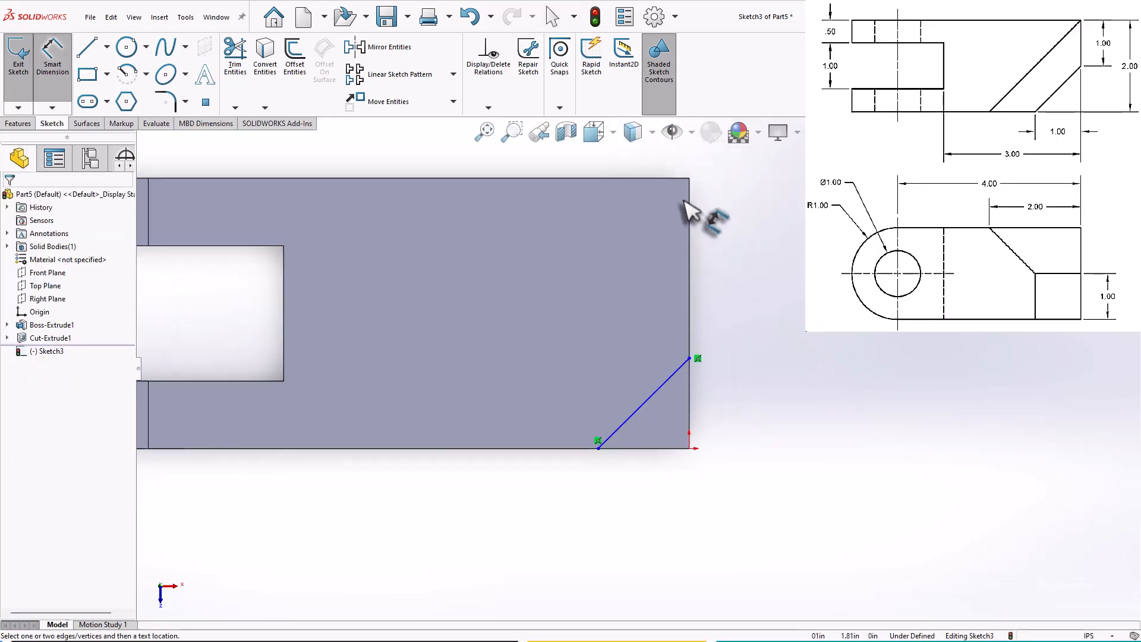
left_click(679, 180)
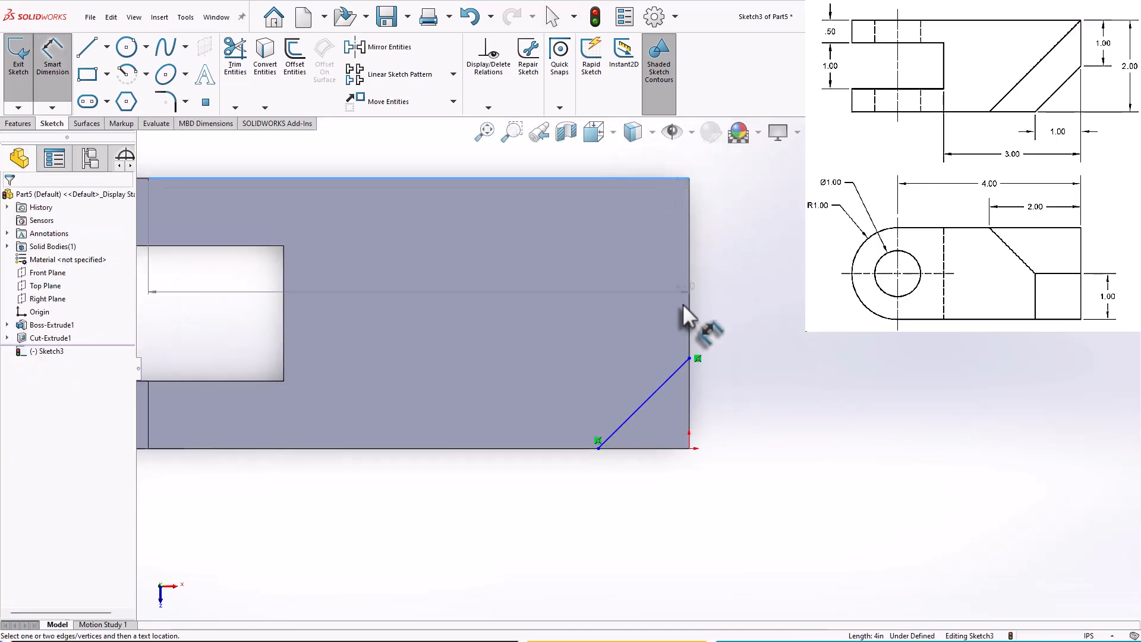
left_click(687, 357)
left_click(756, 300)
type("1.00in")
key("Return")
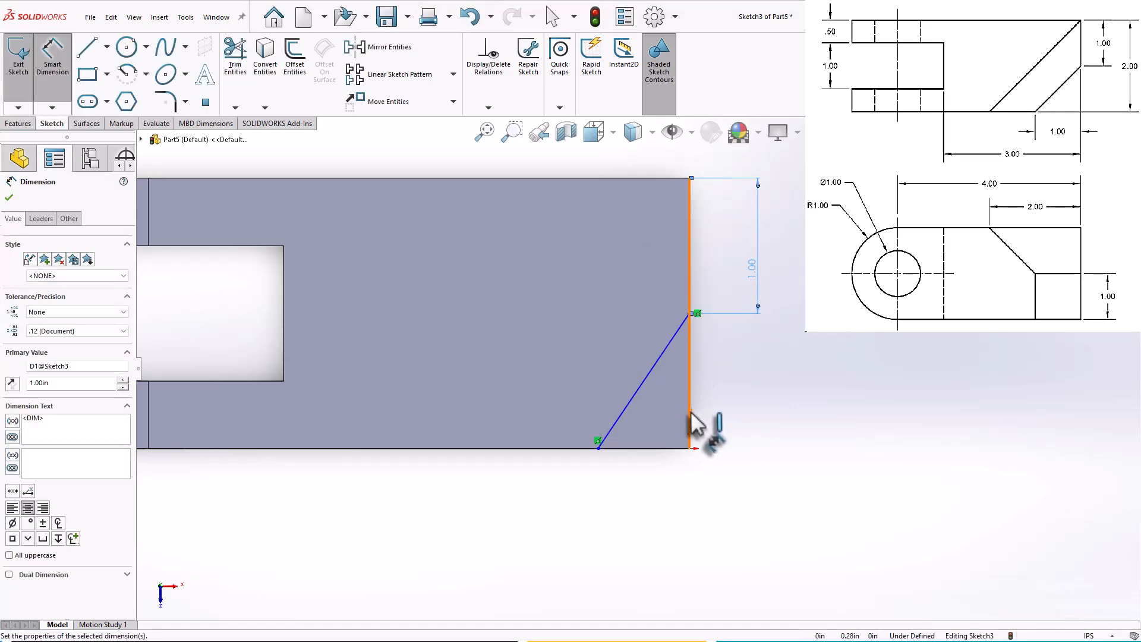
Dimension the diagonal line's endpoint on the long edge 1 in from the block's flat end edge.
left_click(691, 419)
left_click(598, 448)
left_click(650, 483)
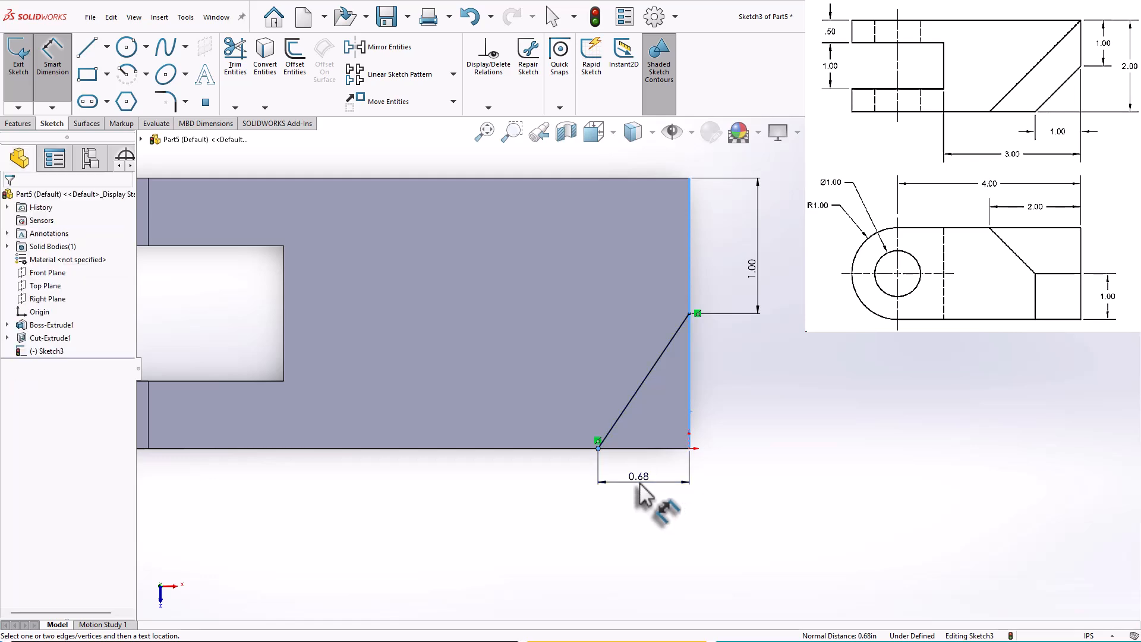
key("Return")
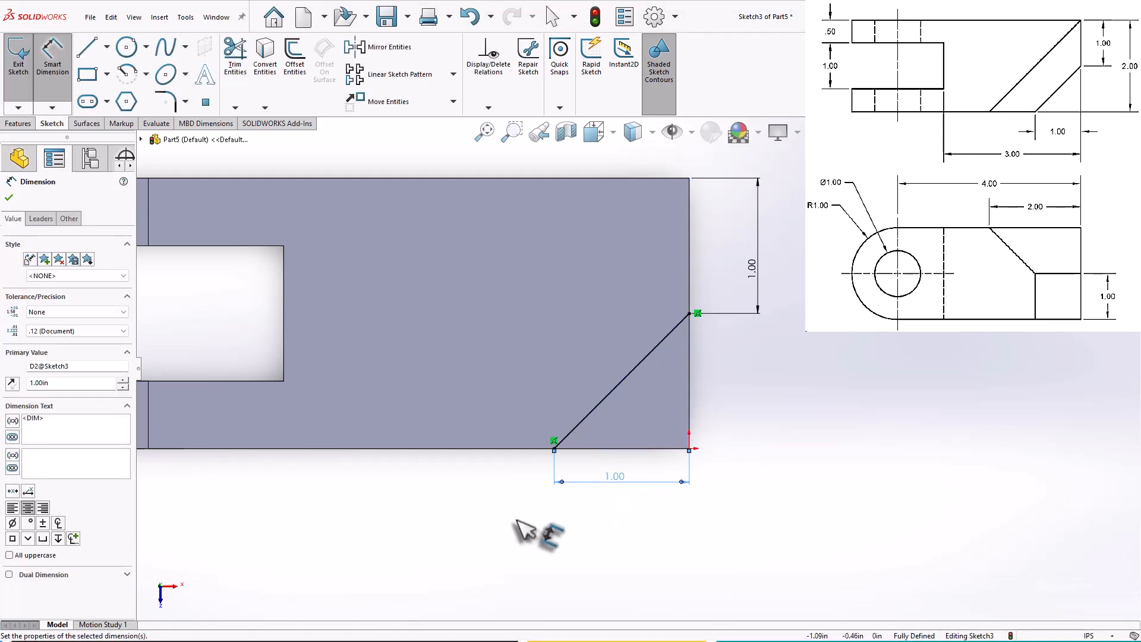
left_click(445, 492)
key("z")
Cut off the corner beyond the diagonal line with an Extruded Cut set to Through All in both directions.
left_click(28, 125)
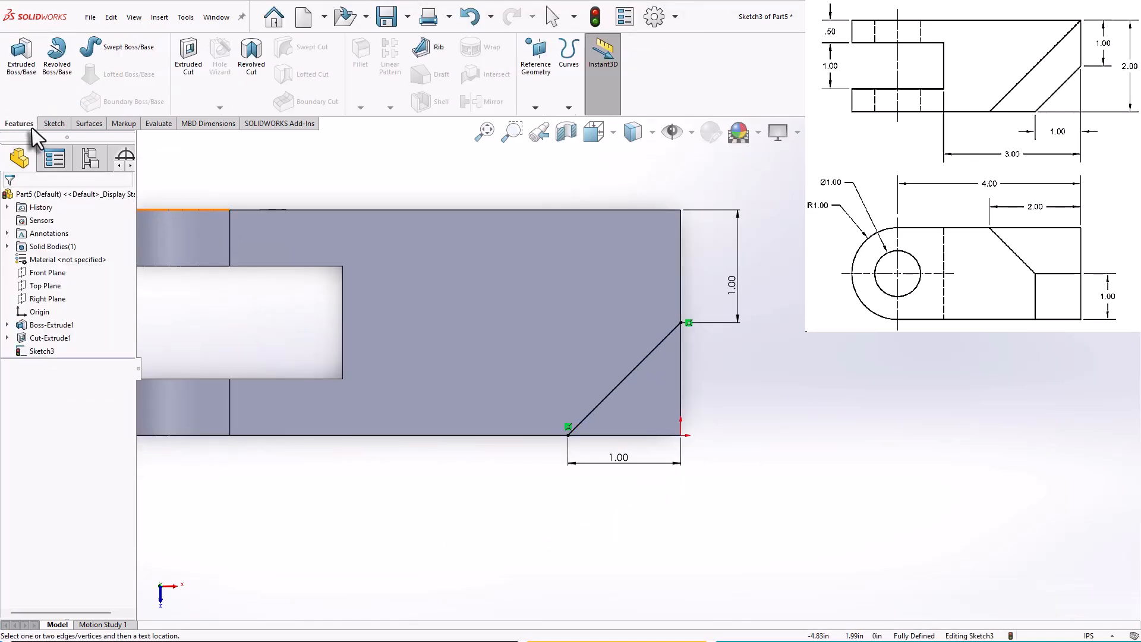
left_click(190, 66)
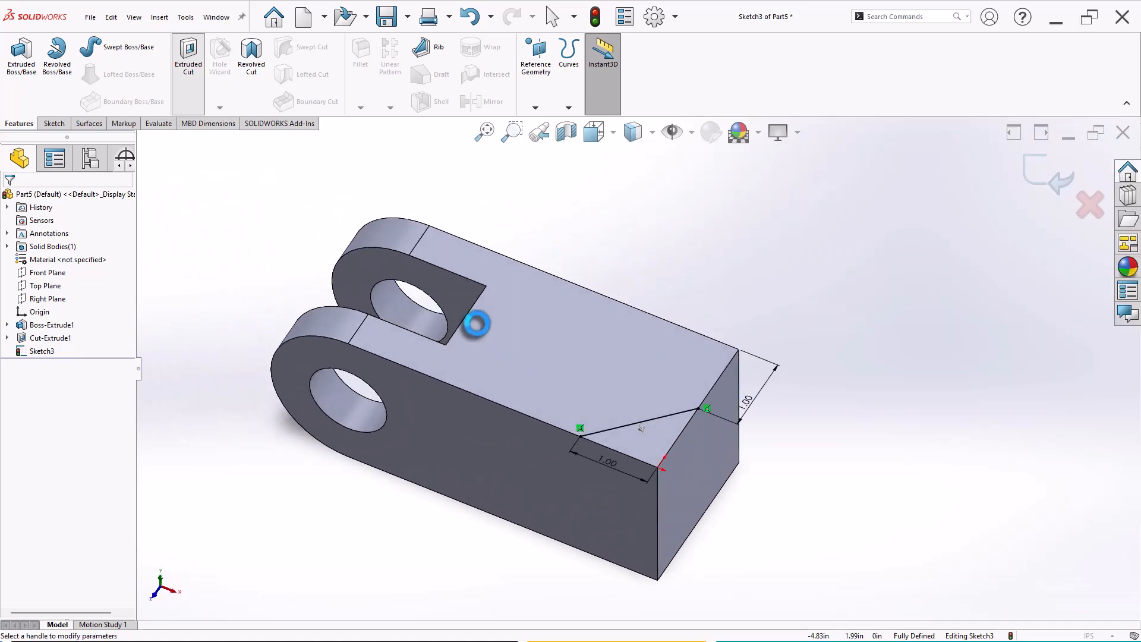
scroll(693, 428, "down", 2)
middle_click_drag(803, 460, 830, 482)
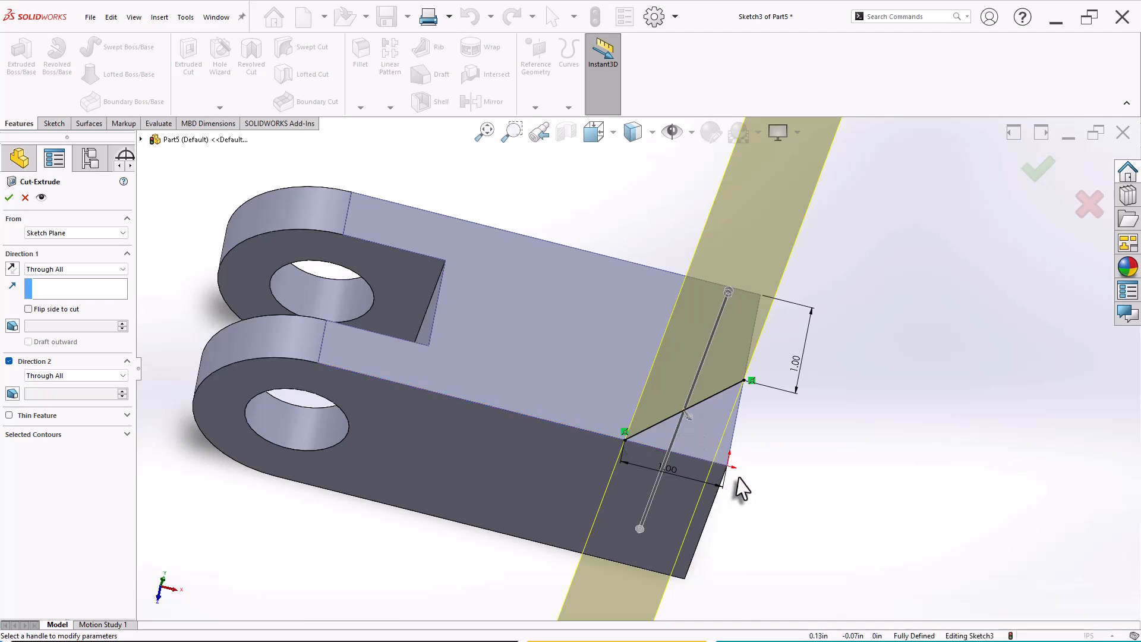
left_click(9, 197)
Start a sketch on the block's large side face with the round hole, next to the cut corner.
middle_click_drag(782, 438, 601, 363)
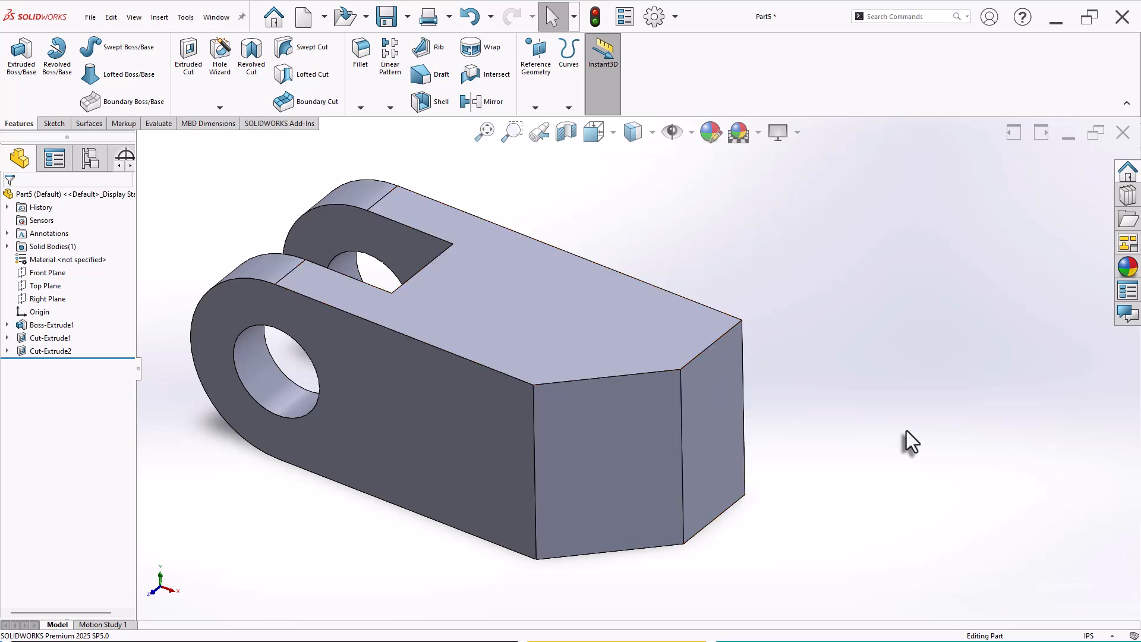
left_click(451, 415)
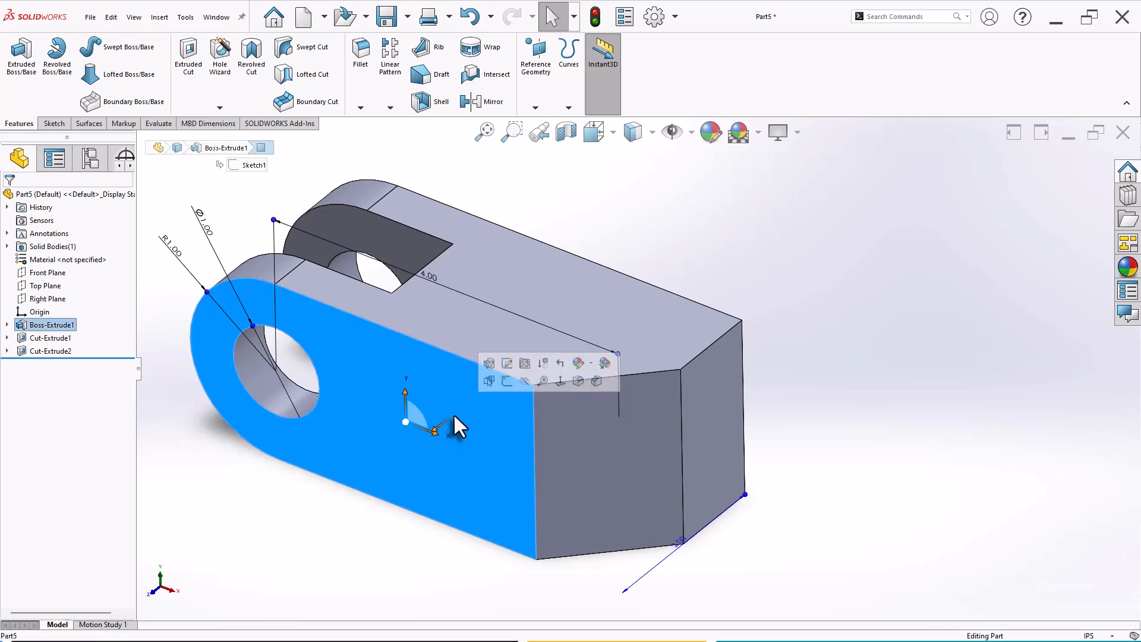
left_click(504, 382)
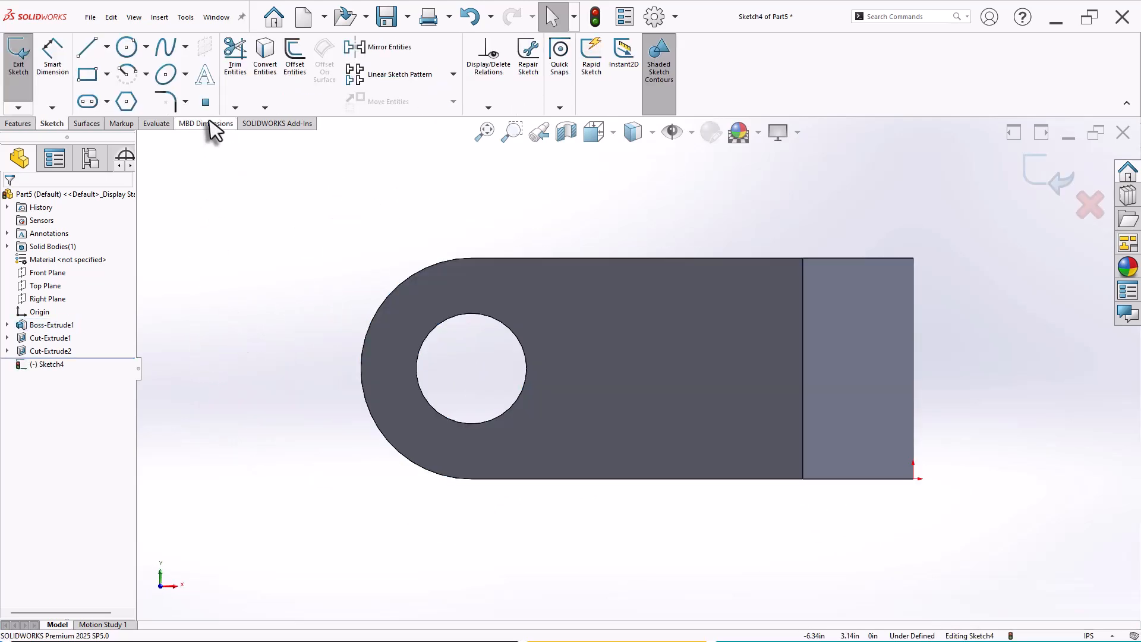
Place a sketch point on the side face's upper long edge and another on the vertical edge beside the cut corner.
left_click(205, 102)
left_click(663, 258)
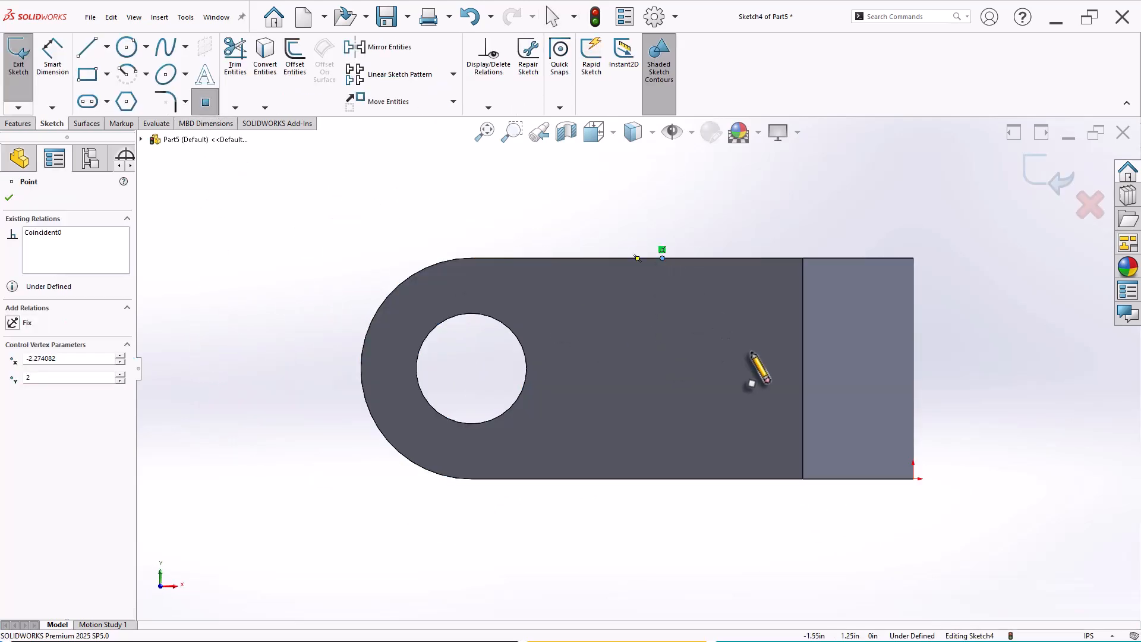
left_click(803, 387)
right_click(769, 202)
left_click(791, 207)
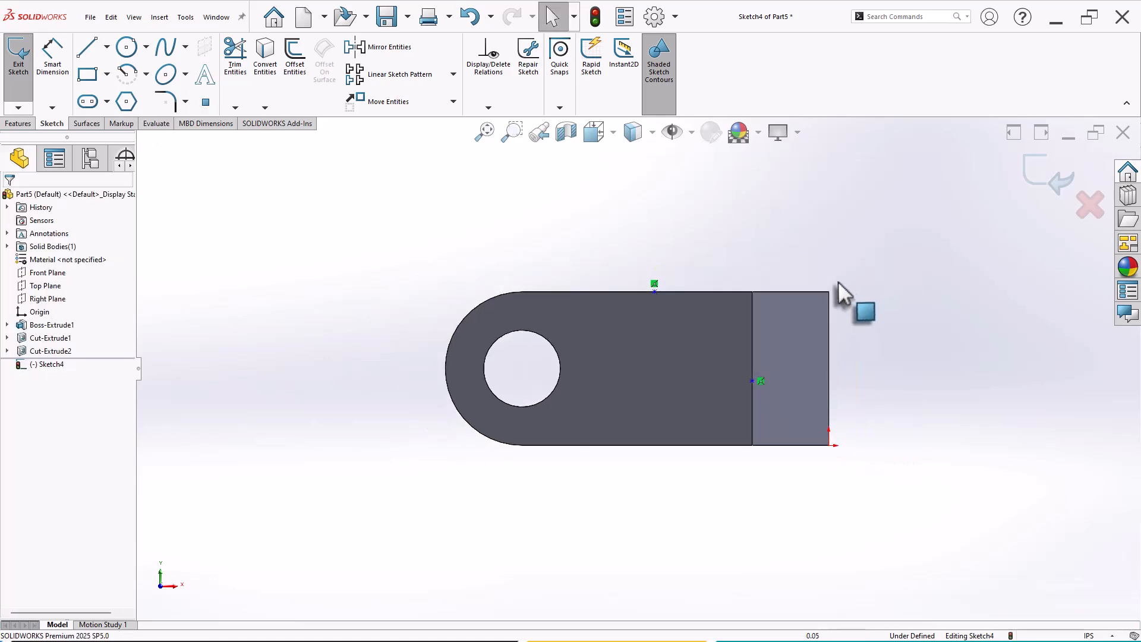
Dimension the point on the upper long edge 2 in from the block's flat end edge.
key("ctrl+7")
right_click_drag(162, 370, 176, 291)
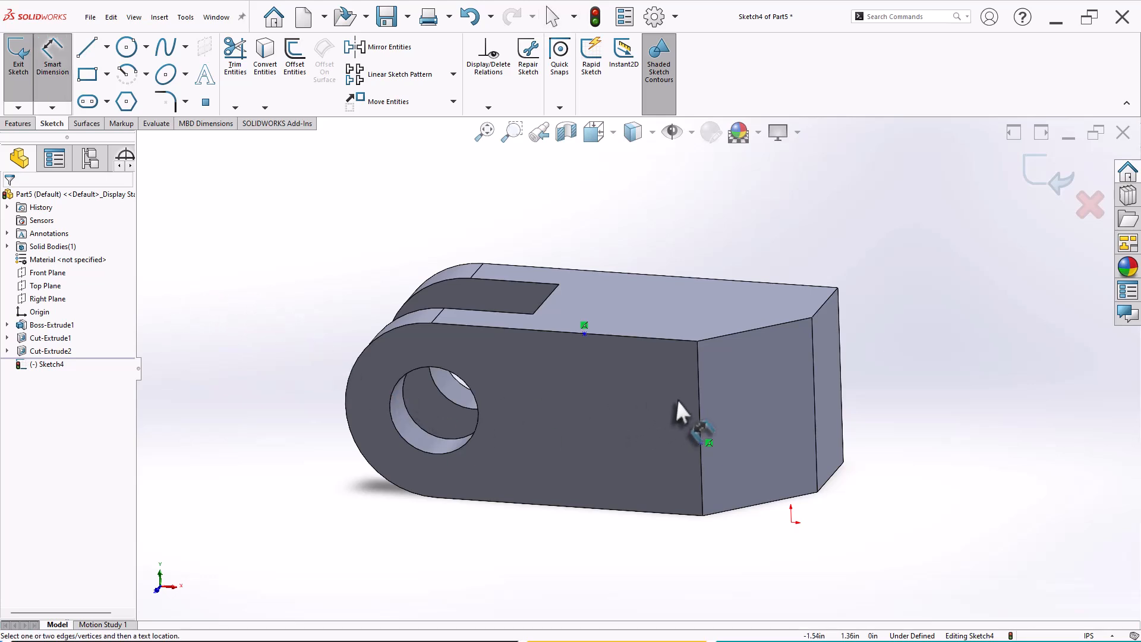
left_click(840, 350)
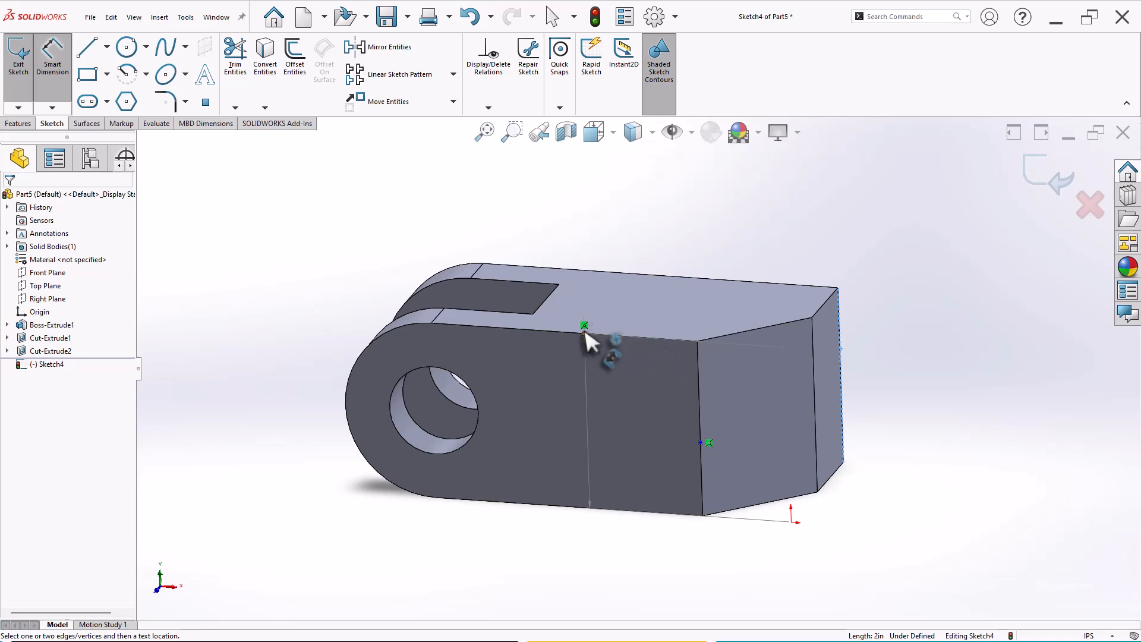
left_click(585, 334)
left_click(668, 395)
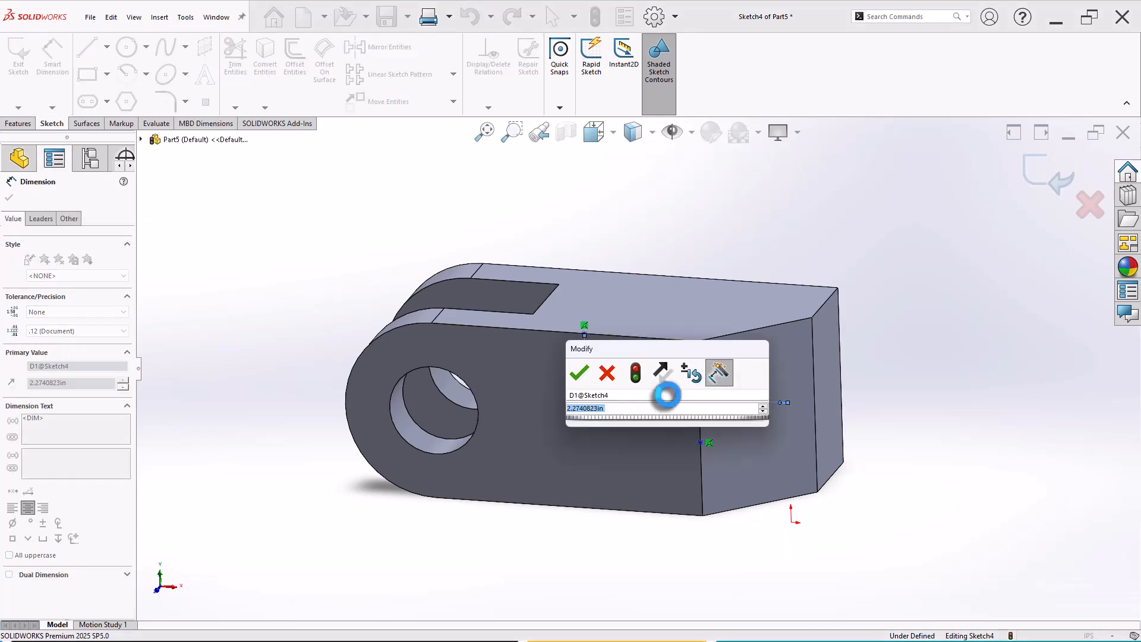
type("2")
key("Return")
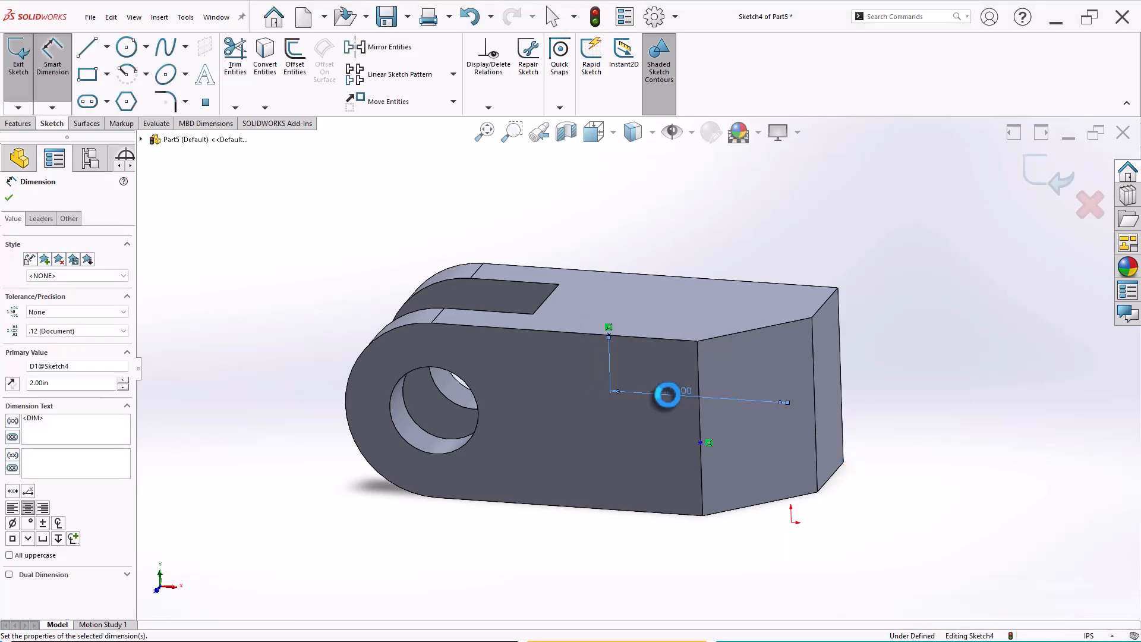
left_click(900, 423)
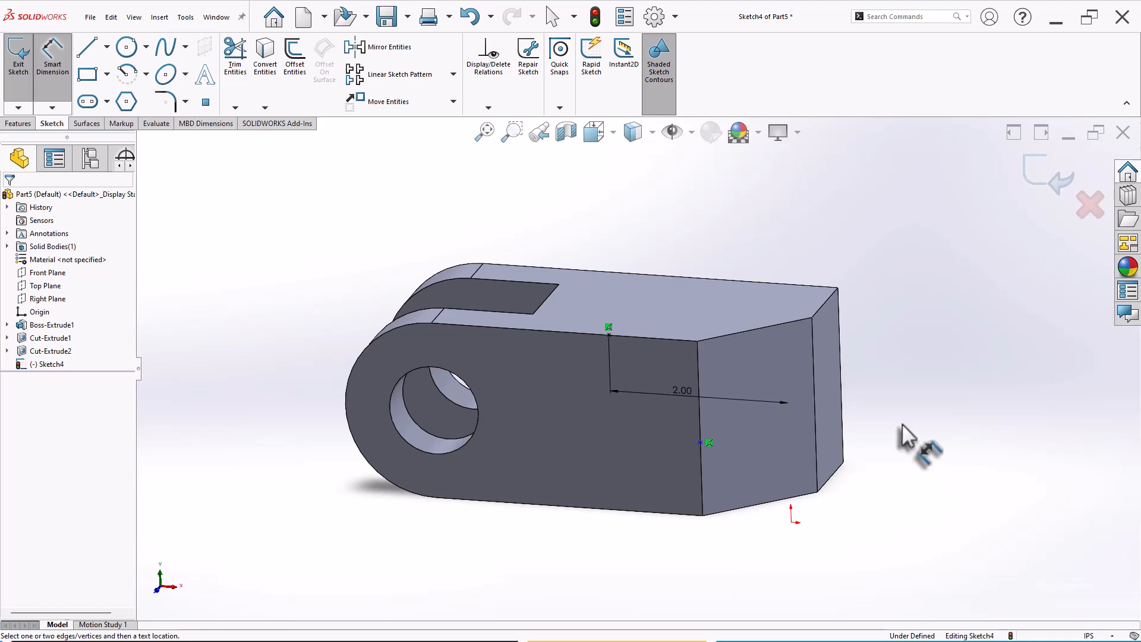
Dimension the point on the vertical edge 1 in above the side face's lower long edge.
left_click(702, 441)
left_click(687, 513)
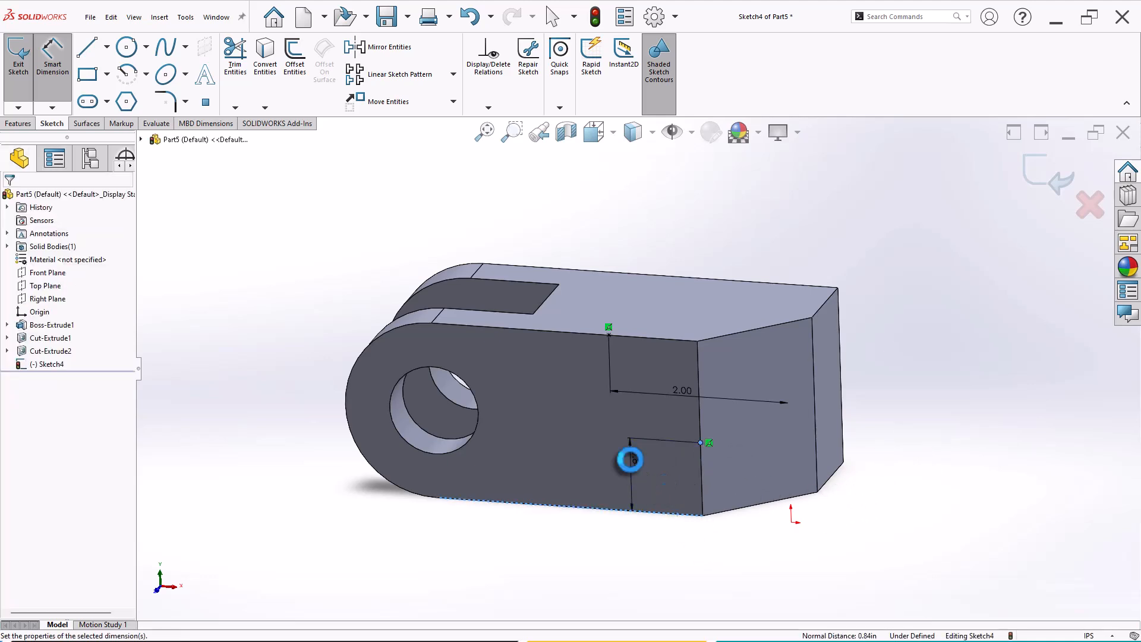
left_click(630, 460)
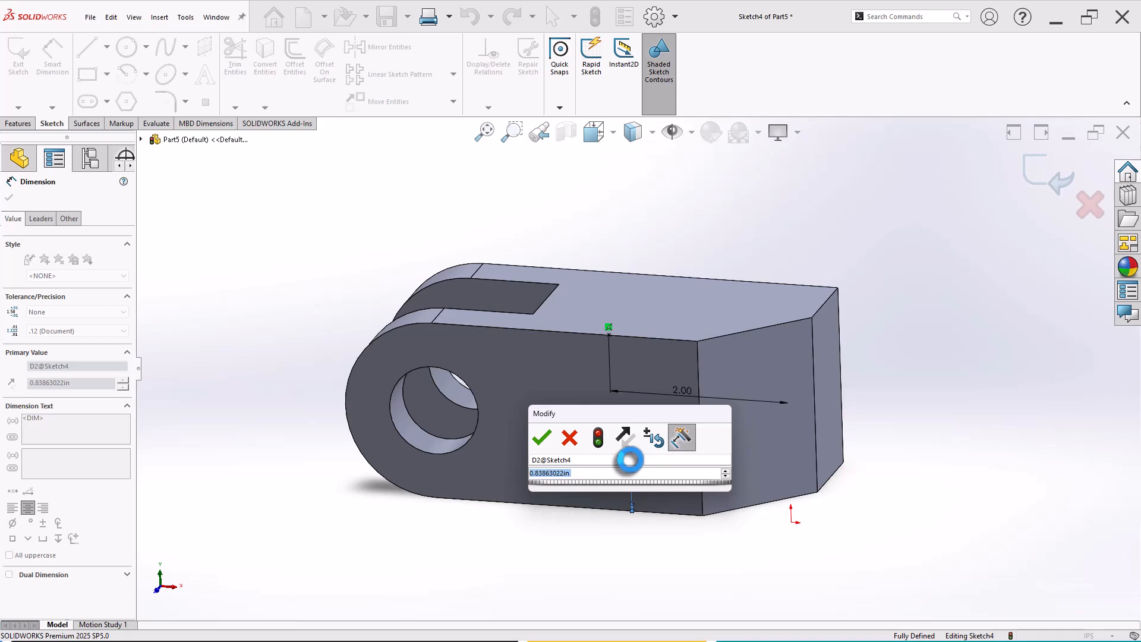
type("1")
key("Return")
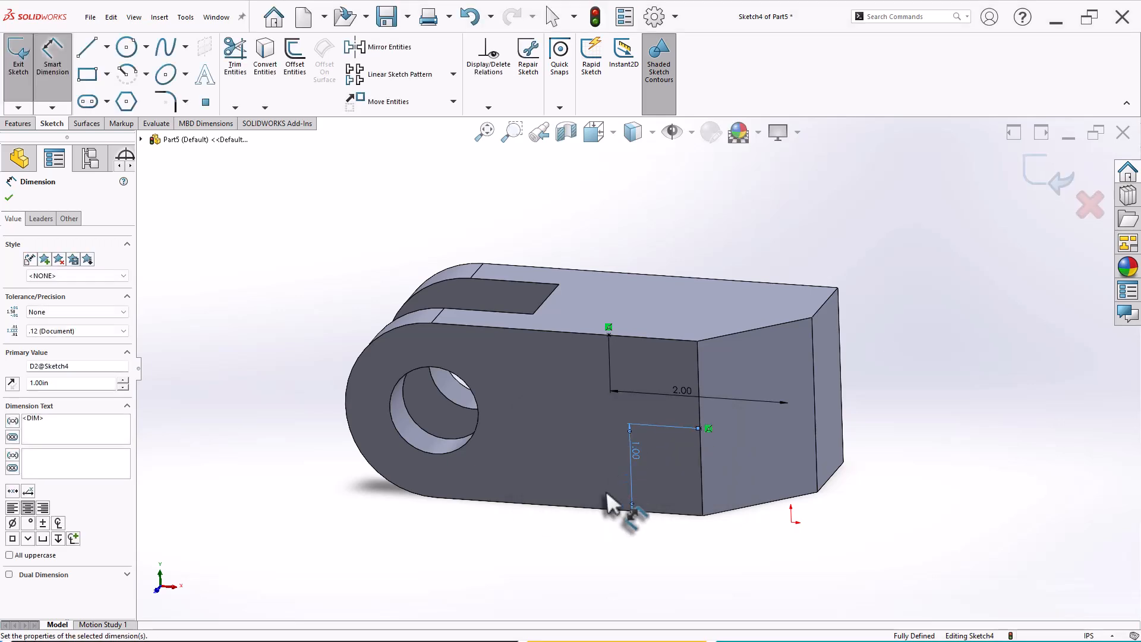
middle_click_drag(670, 318, 657, 327)
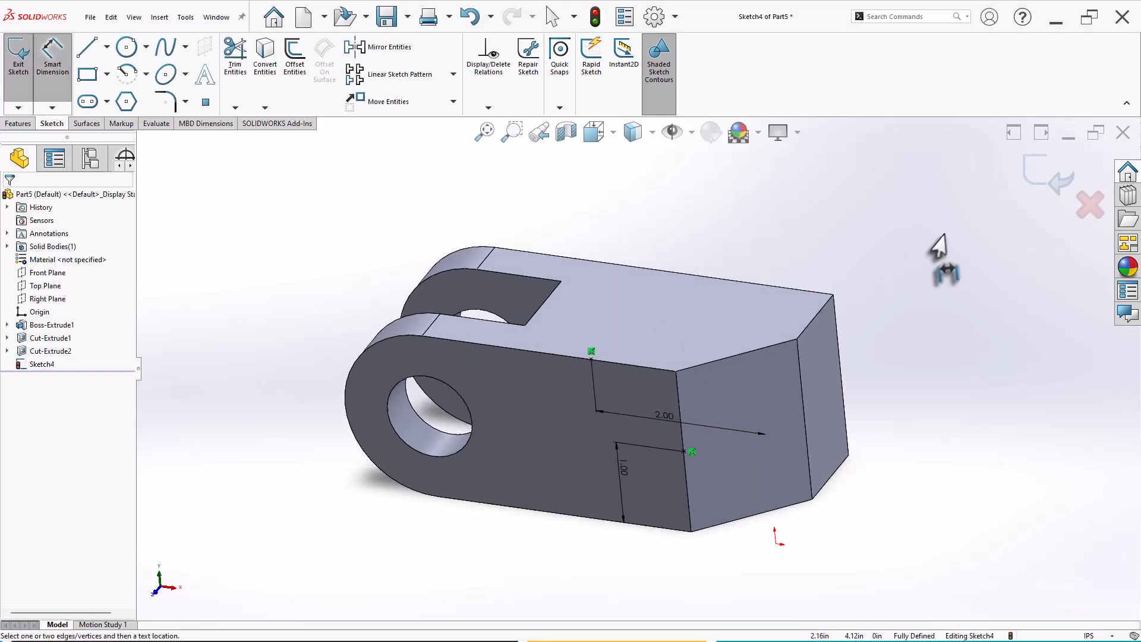
Sketch a point on the block's top face at the uncut corner of the flat end, and close the sketch.
middle_click_drag(713, 257, 740, 297)
left_click(744, 298)
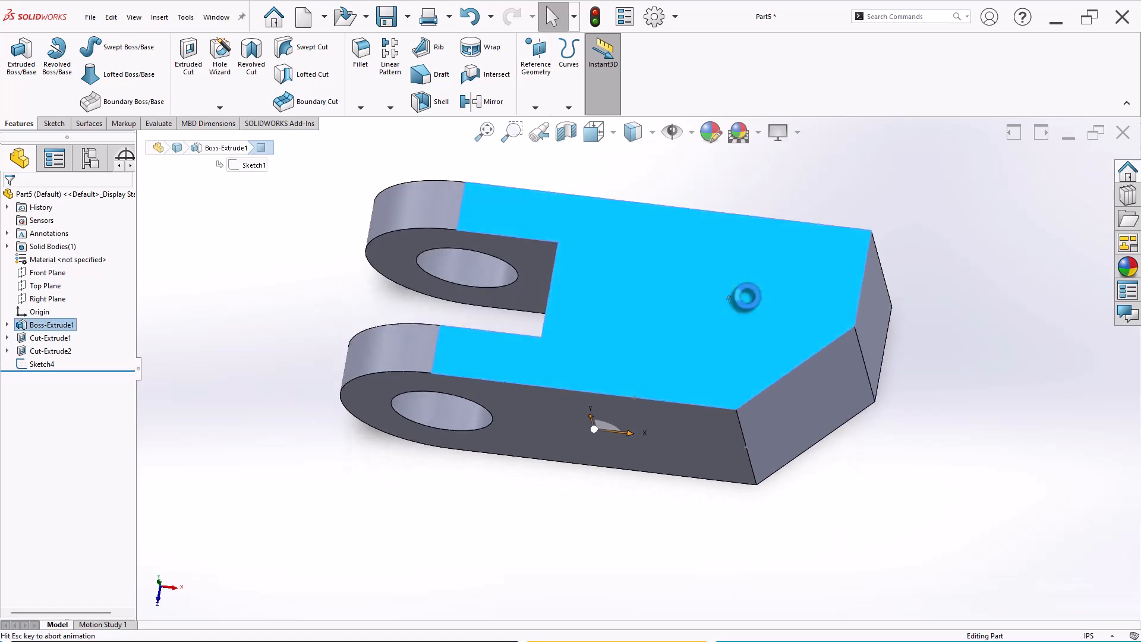
right_click_drag(743, 297, 654, 305)
left_click(203, 102)
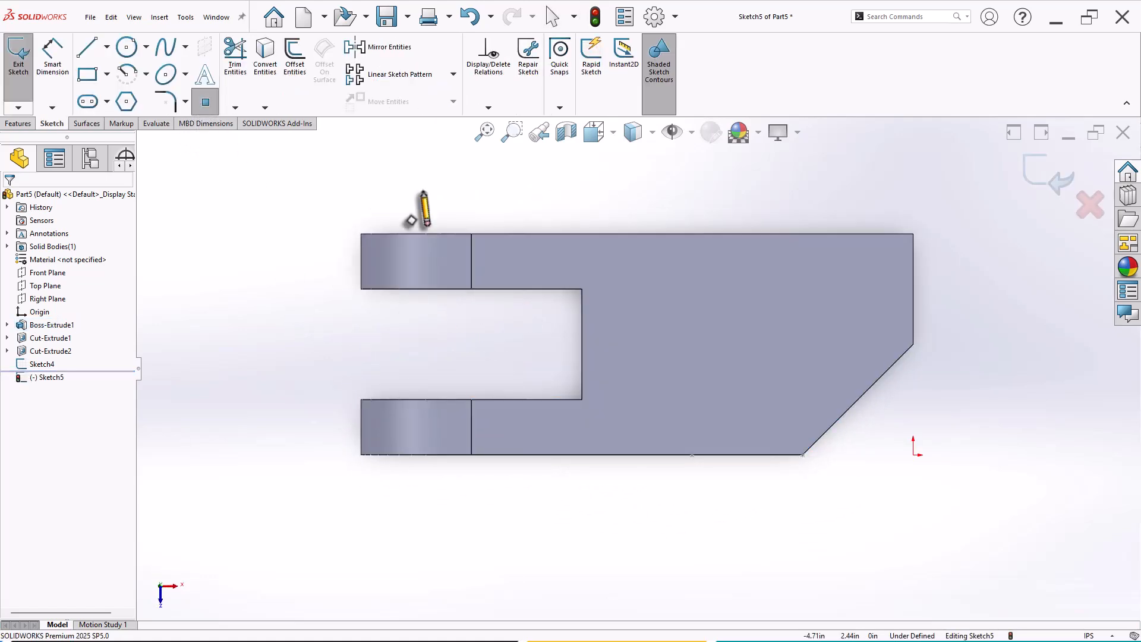
left_click(913, 235)
right_click(941, 202)
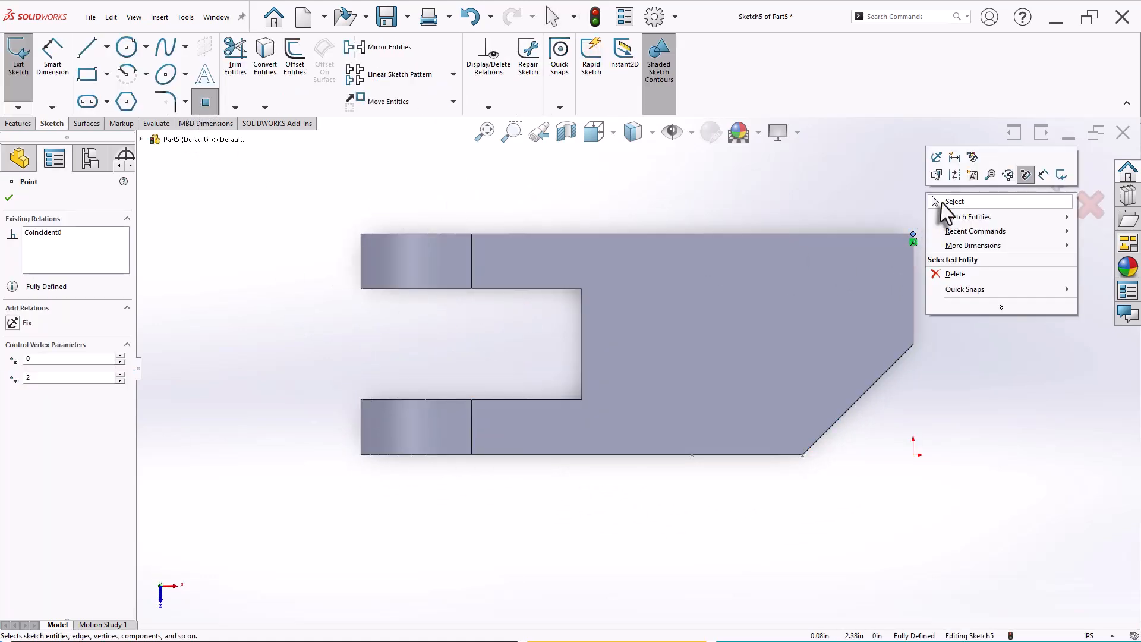
left_click(946, 208)
mouse_move(900, 434)
middle_mouse_down()
mouse_move(885, 473)
mouse_move(840, 319)
mouse_move(772, 342)
middle_mouse_up()
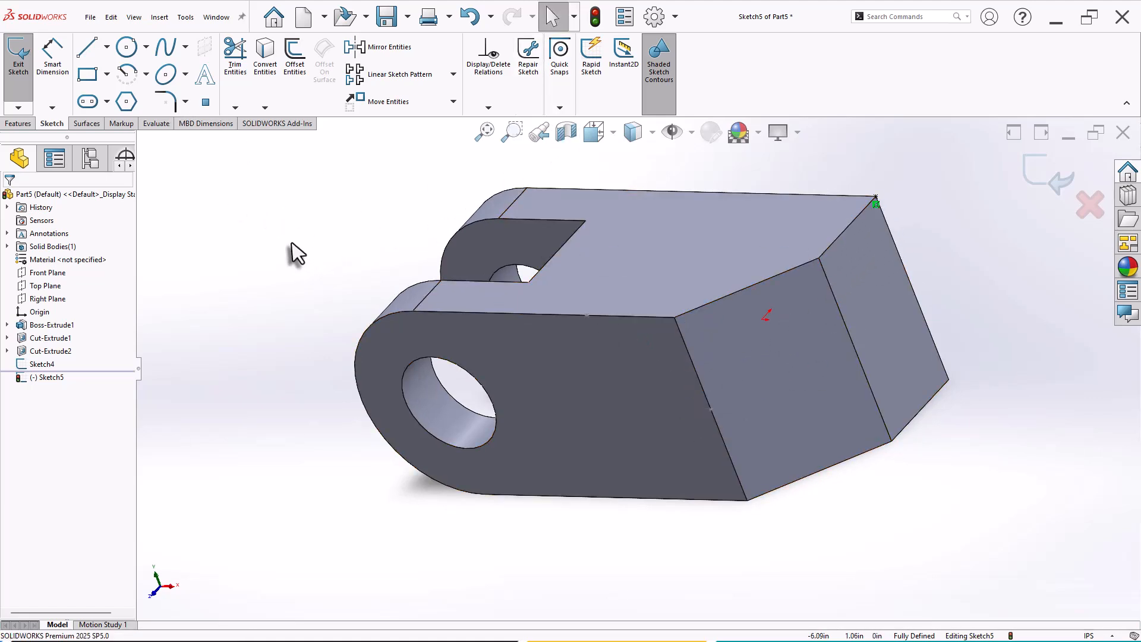
left_click(1039, 180)
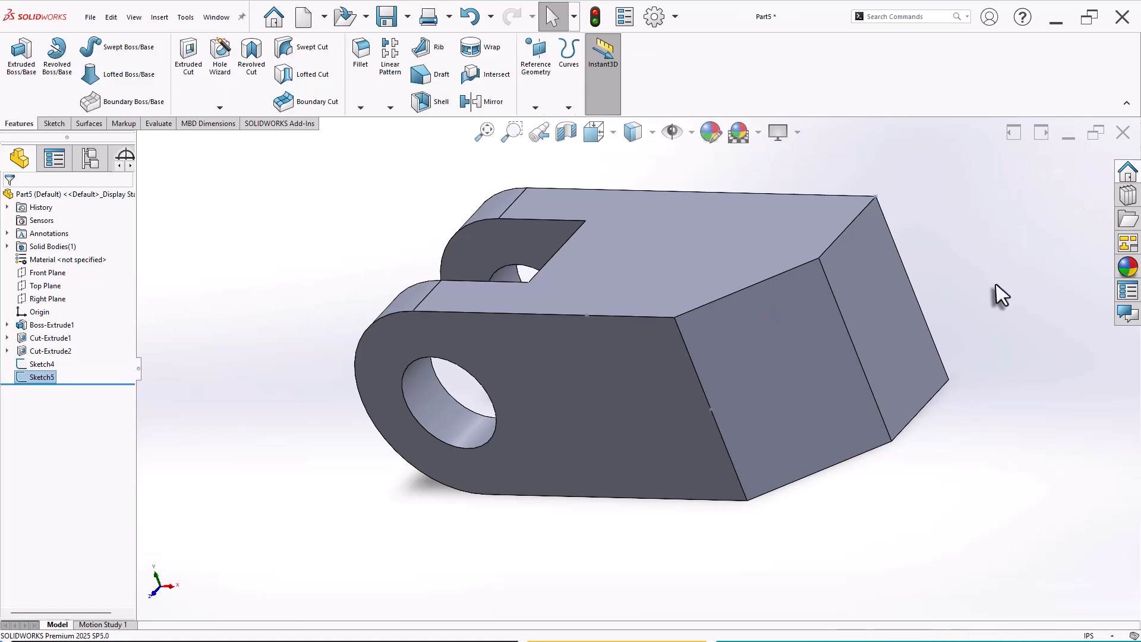
Create a reference plane through the two side-face sketch points and the top face's uncut end corner.
scroll(880, 237, "down", 3)
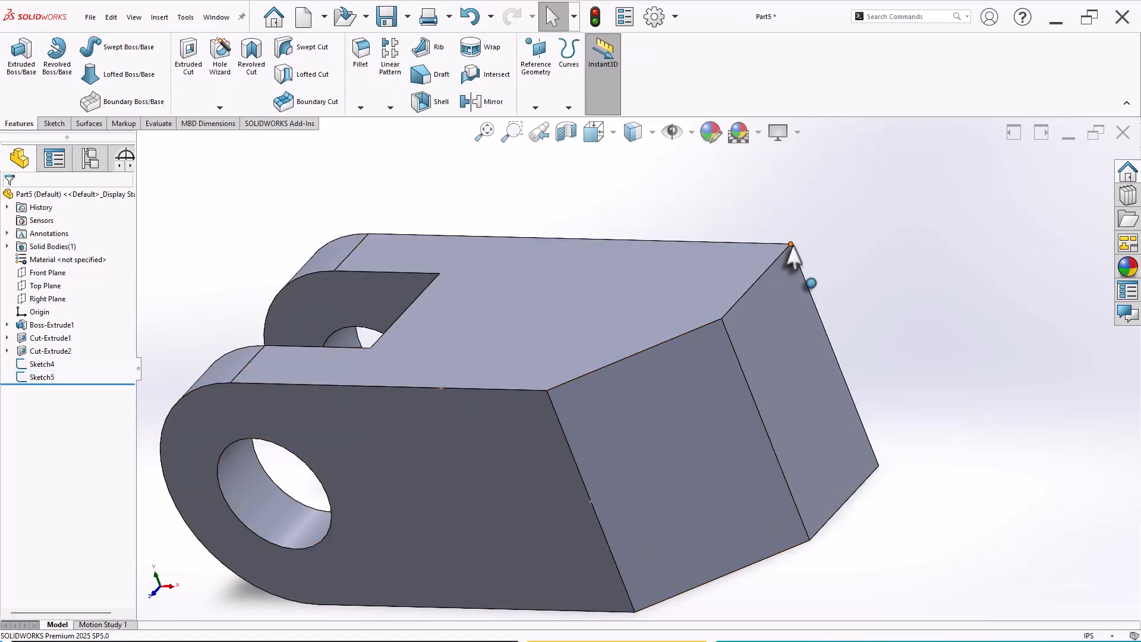
left_click(530, 65)
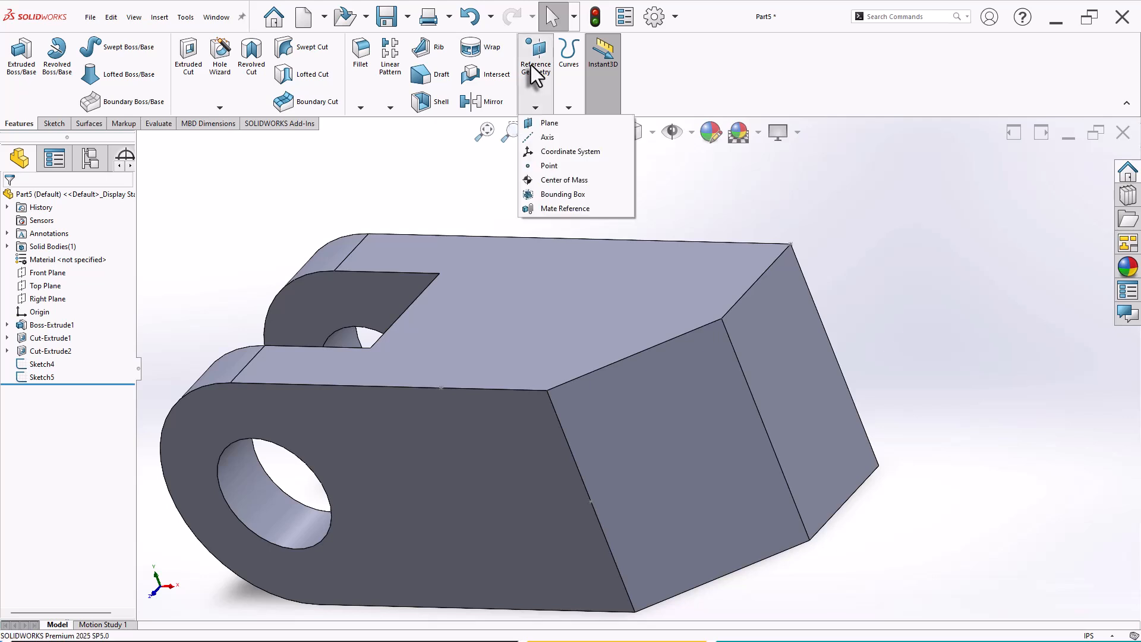
left_click(549, 124)
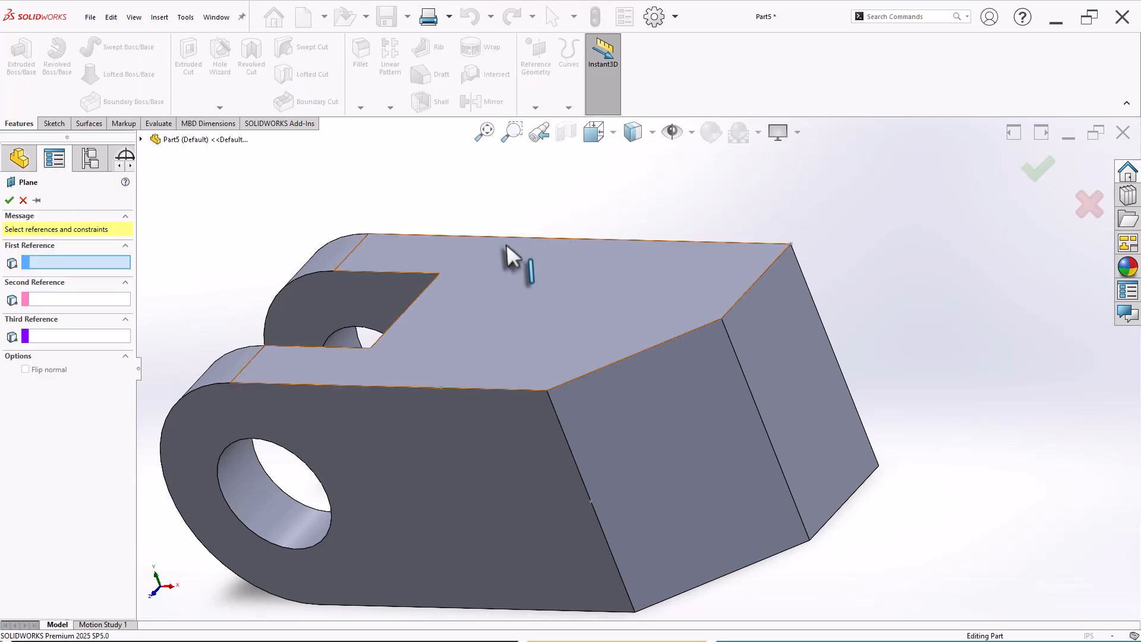
left_click(441, 388)
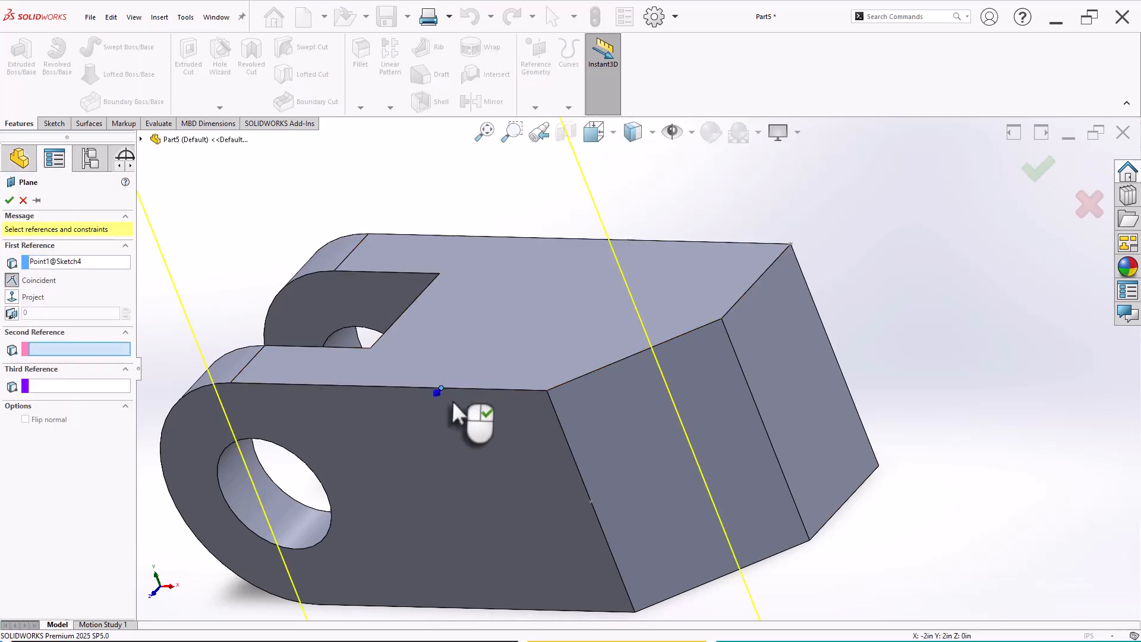
left_click(591, 501)
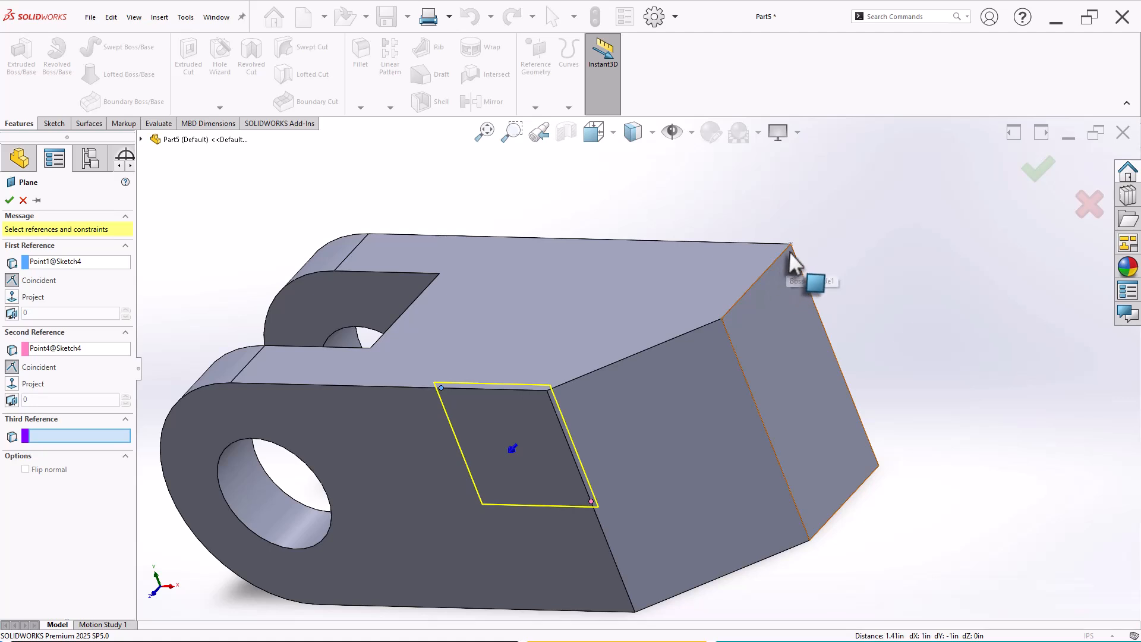
left_click(791, 244)
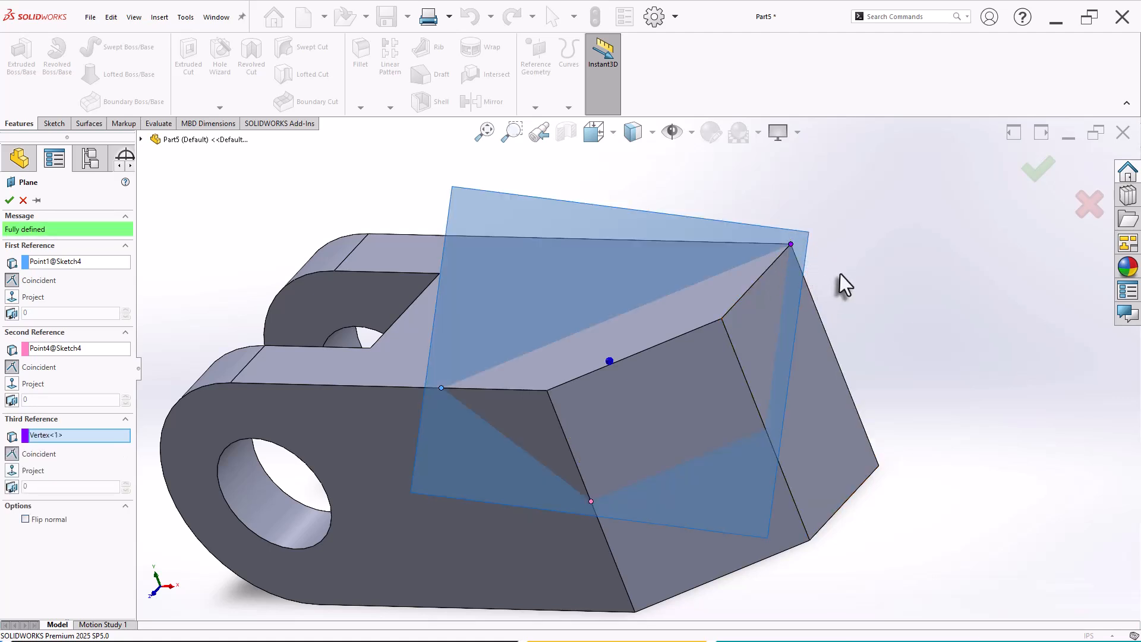
middle_click_drag(840, 274, 823, 300)
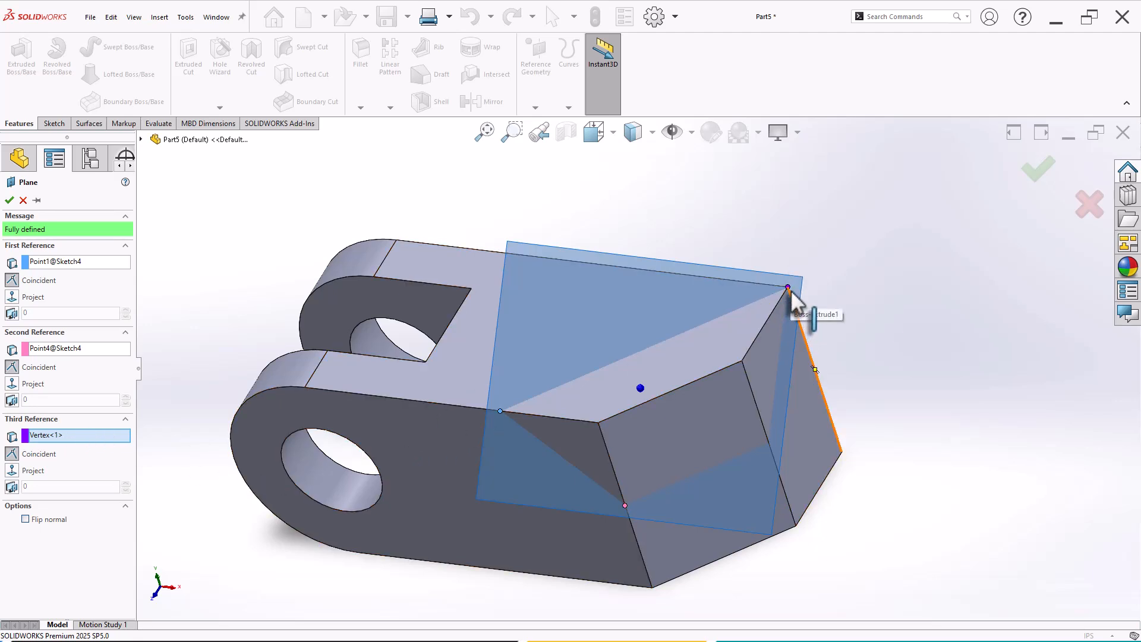
left_click(1037, 186)
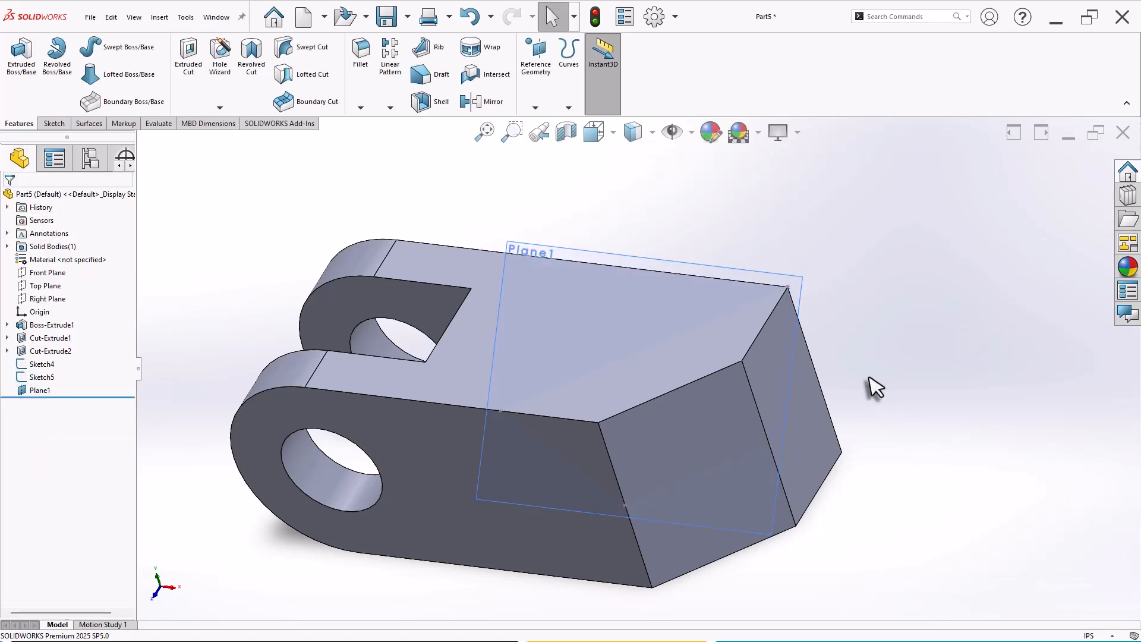
Generate intersection curves in a 3D sketch between Plane1 and the block's top, side, angled corner, flat end and bottom faces.
middle_click_drag(873, 387, 822, 357)
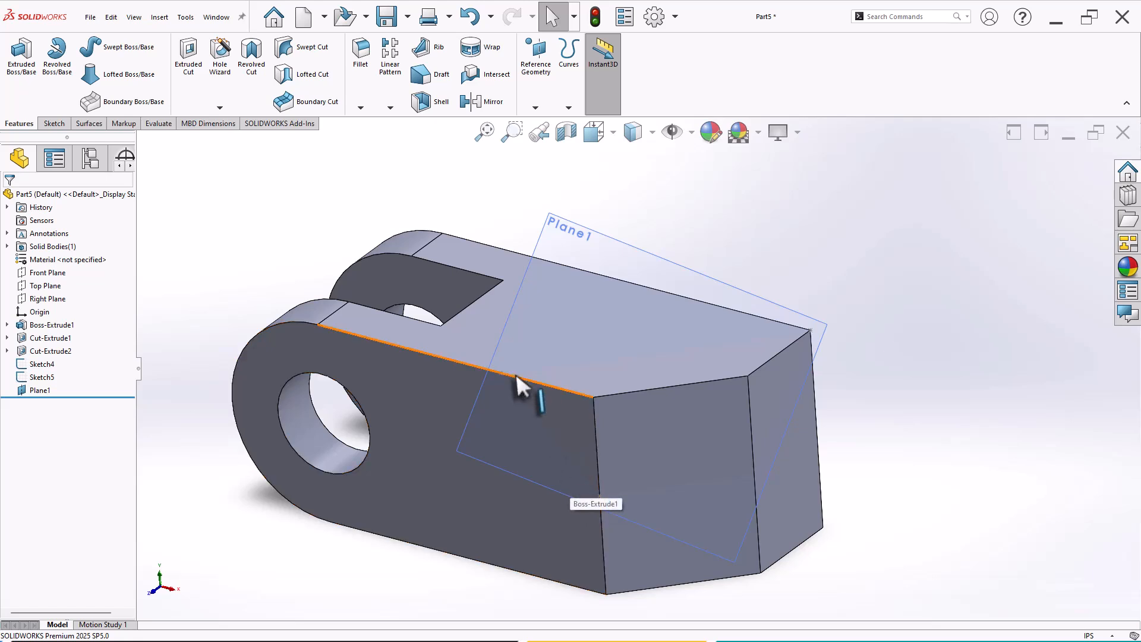
mouse_move(905, 398)
middle_mouse_down()
mouse_move(911, 319)
mouse_move(896, 377)
middle_mouse_up()
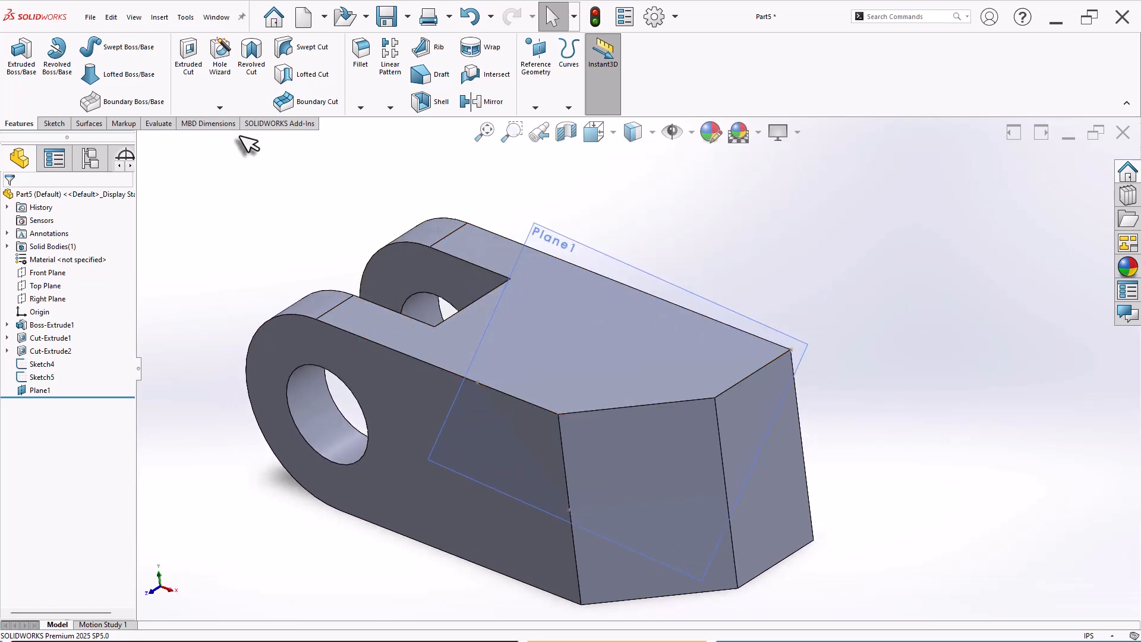
left_click(56, 124)
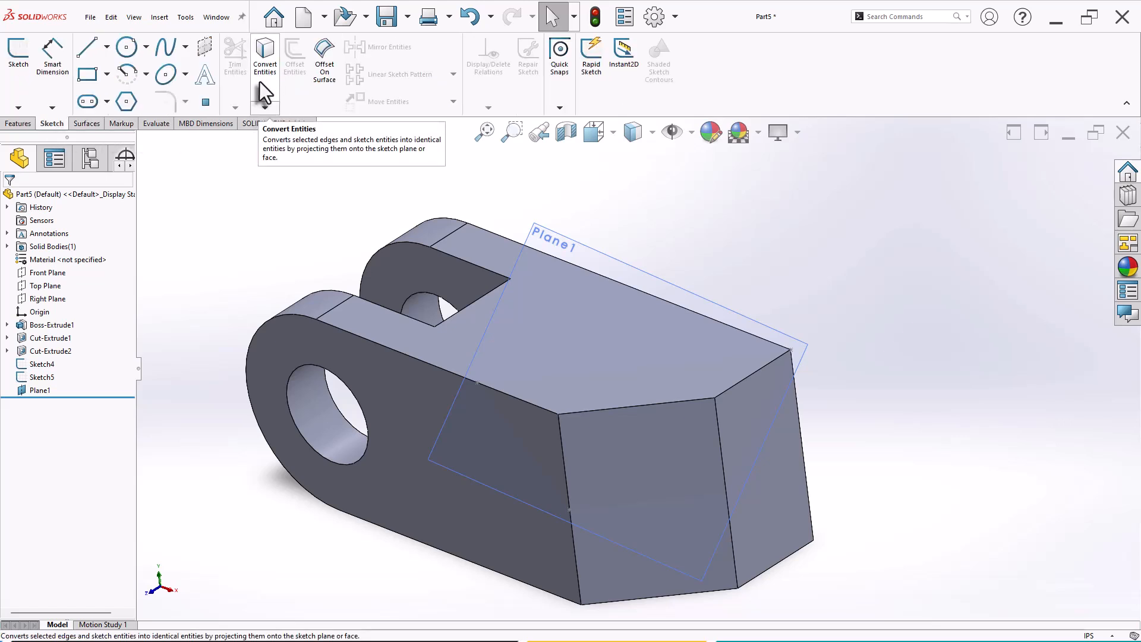
left_click(265, 106)
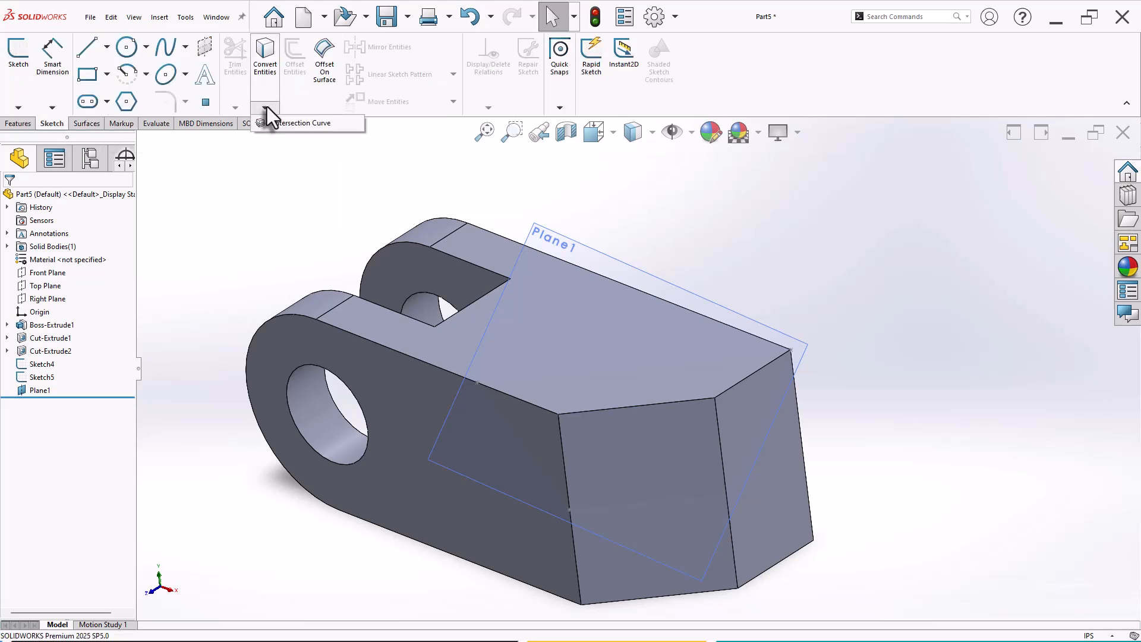
left_click(303, 123)
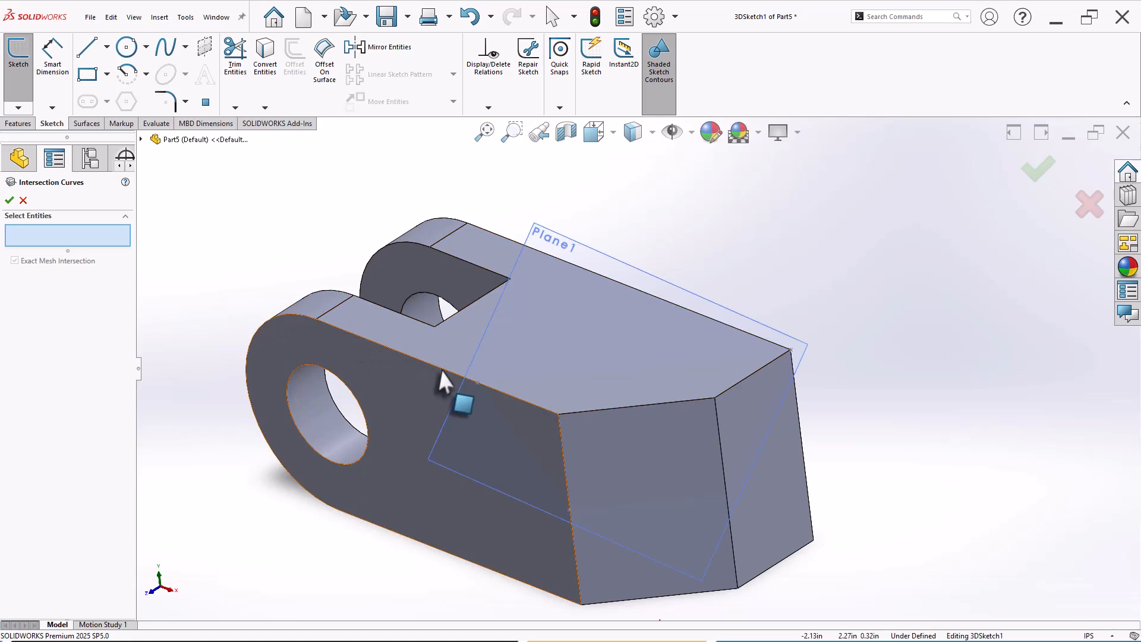
left_click(548, 375)
left_click(546, 425)
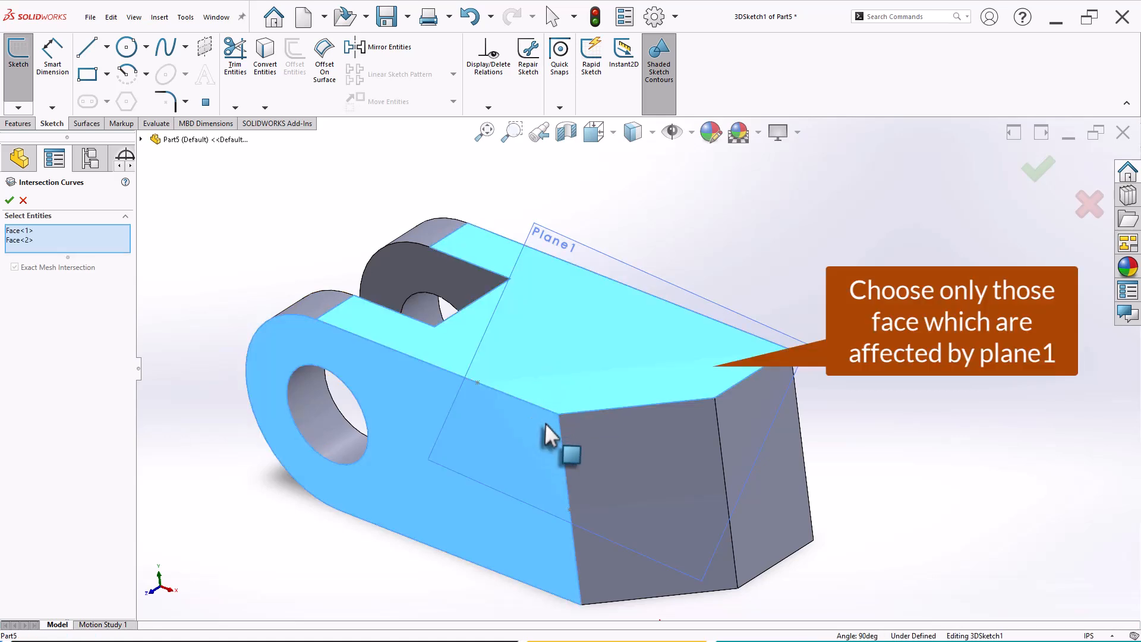
left_click(630, 449)
left_click(752, 429)
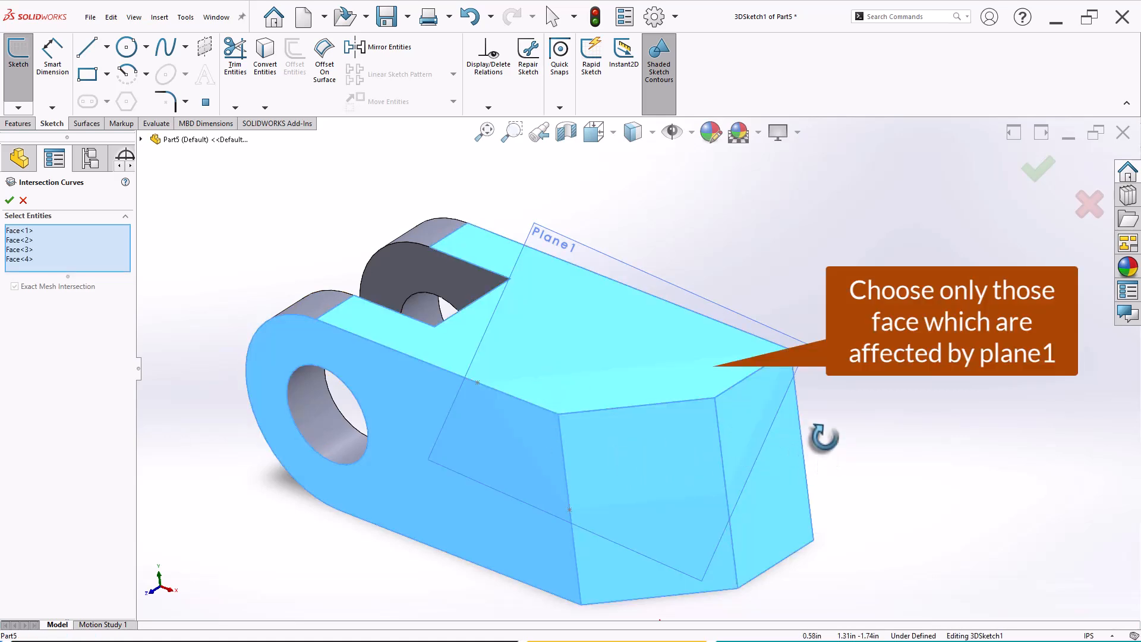
middle_click_drag(823, 437, 840, 250)
left_click(731, 438)
middle_click_drag(731, 438, 799, 450)
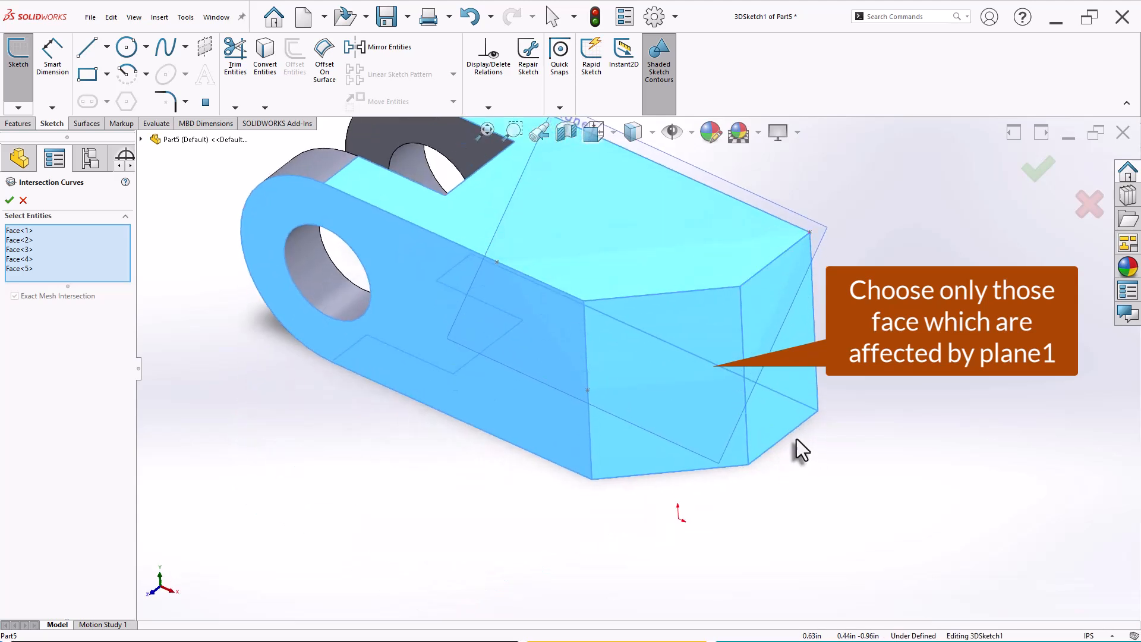
scroll(756, 326, "up", 3)
scroll(685, 240, "down", 3)
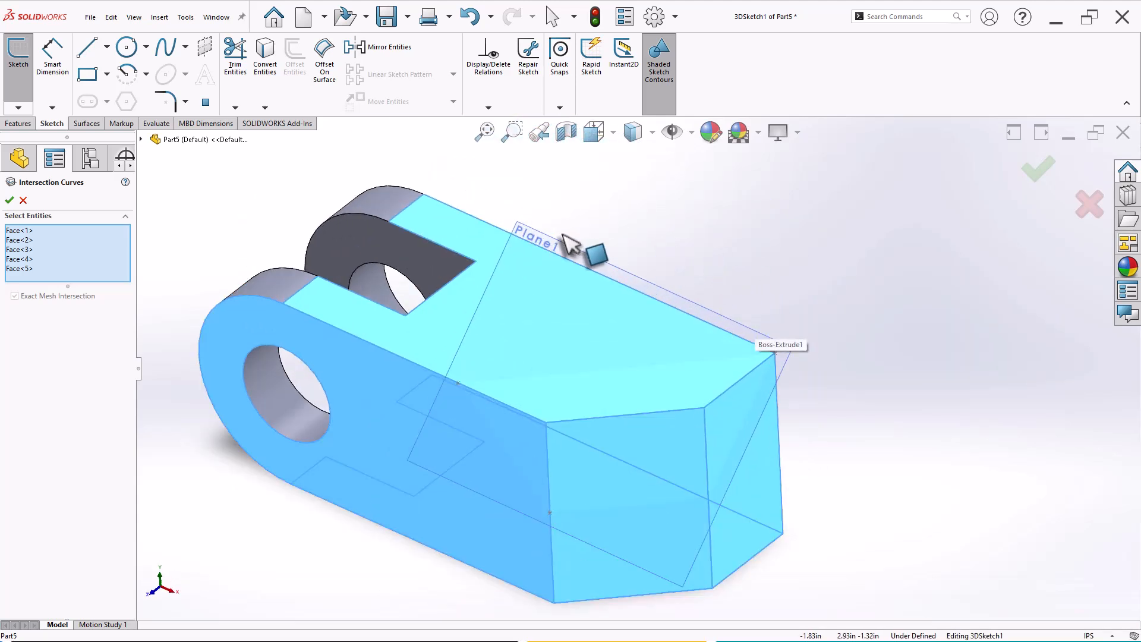
left_click(535, 244)
left_click(1031, 178)
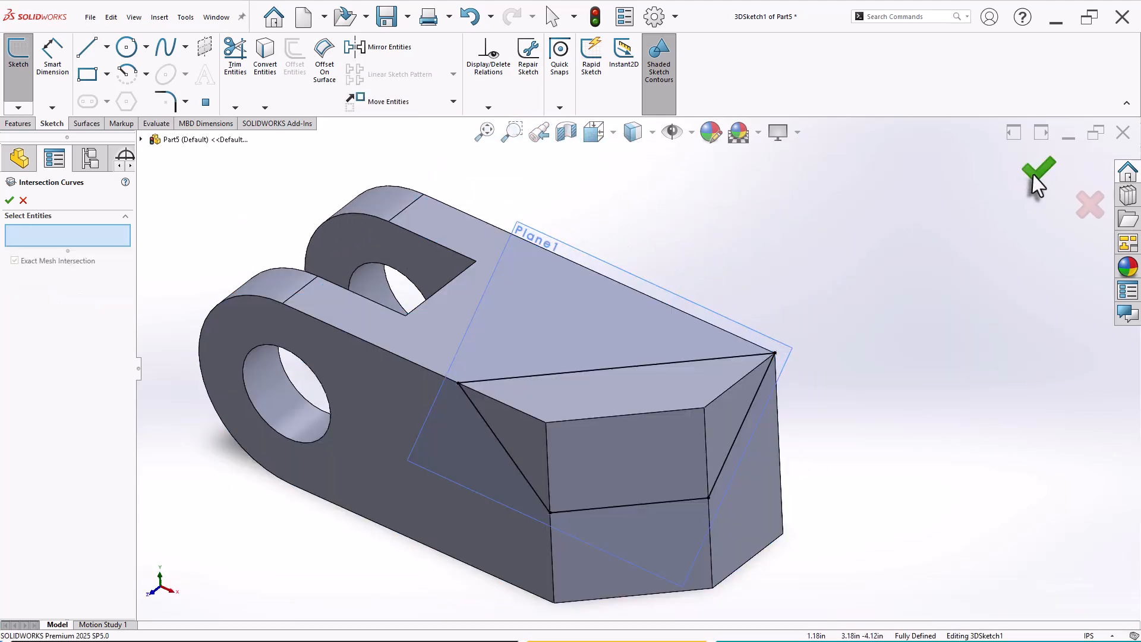
middle_click_drag(771, 283, 730, 355)
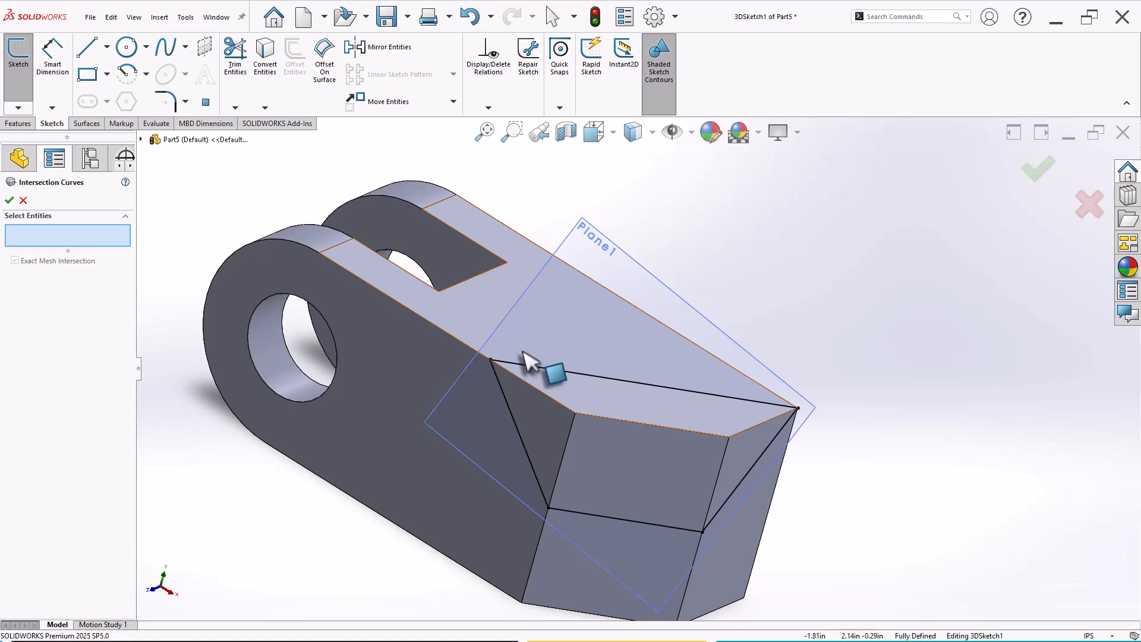
Extrude-cut the 3D sketch of intersection curves Through All along the side face's upper long edge, with the direction reversed toward the flat end.
middle_click_drag(416, 380, 377, 400)
left_click(23, 199)
left_click(18, 124)
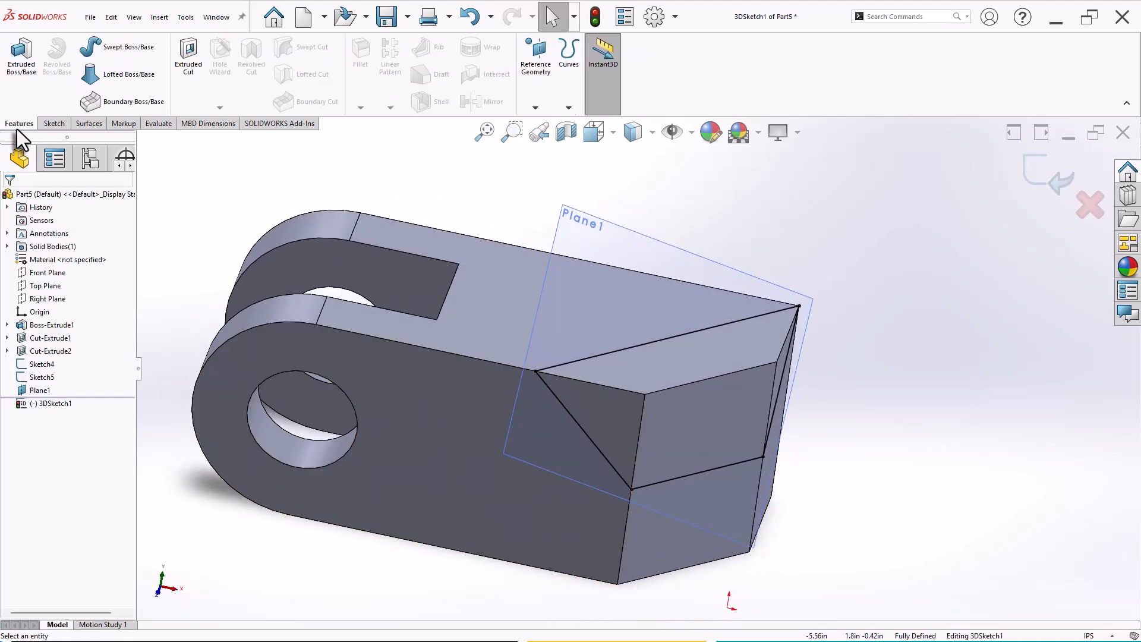
left_click(188, 54)
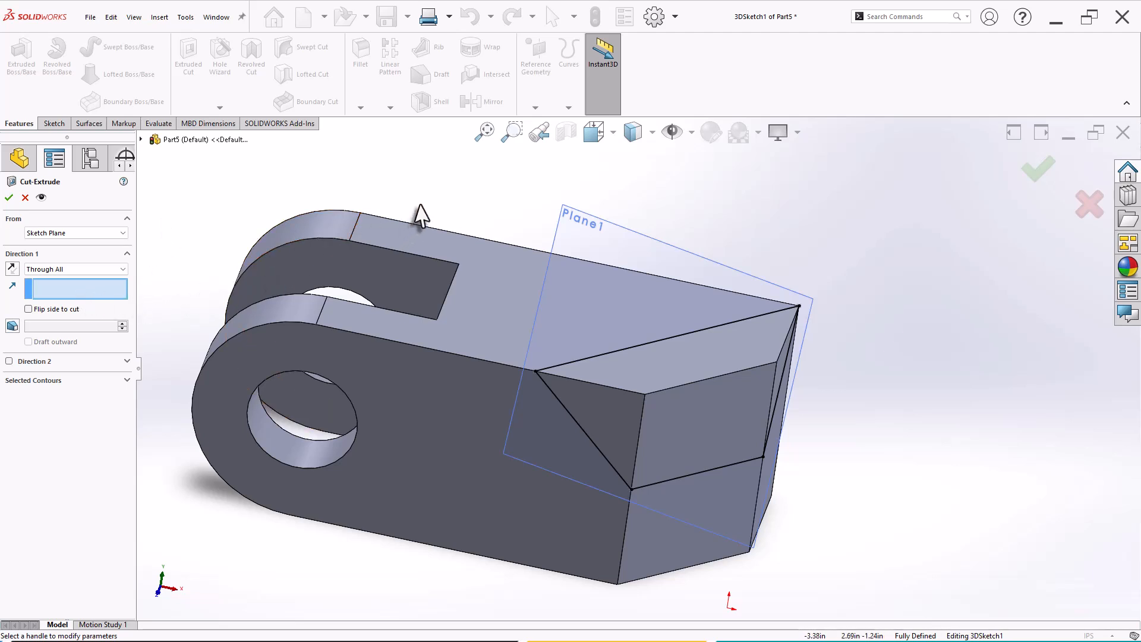
middle_click_drag(415, 217, 400, 214)
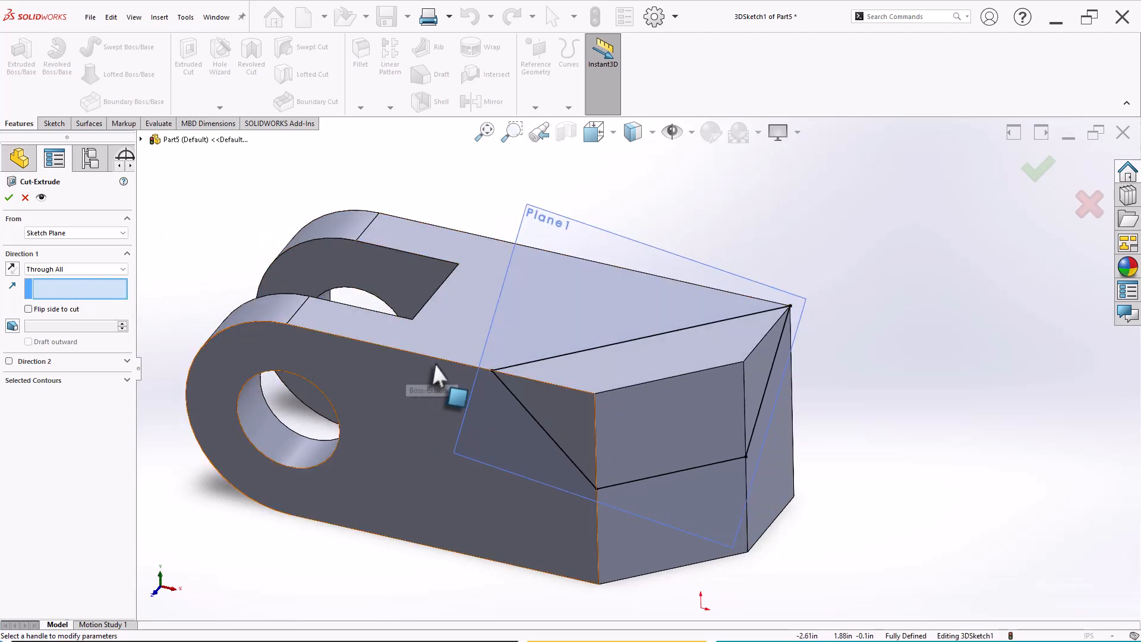
left_click(468, 364)
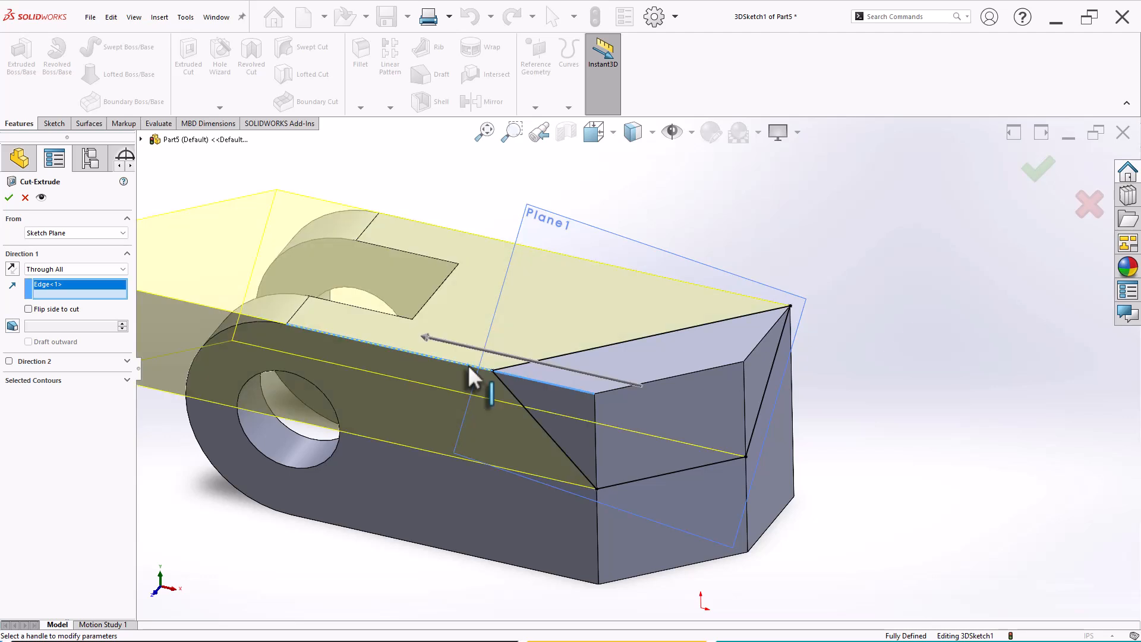
left_click(12, 268)
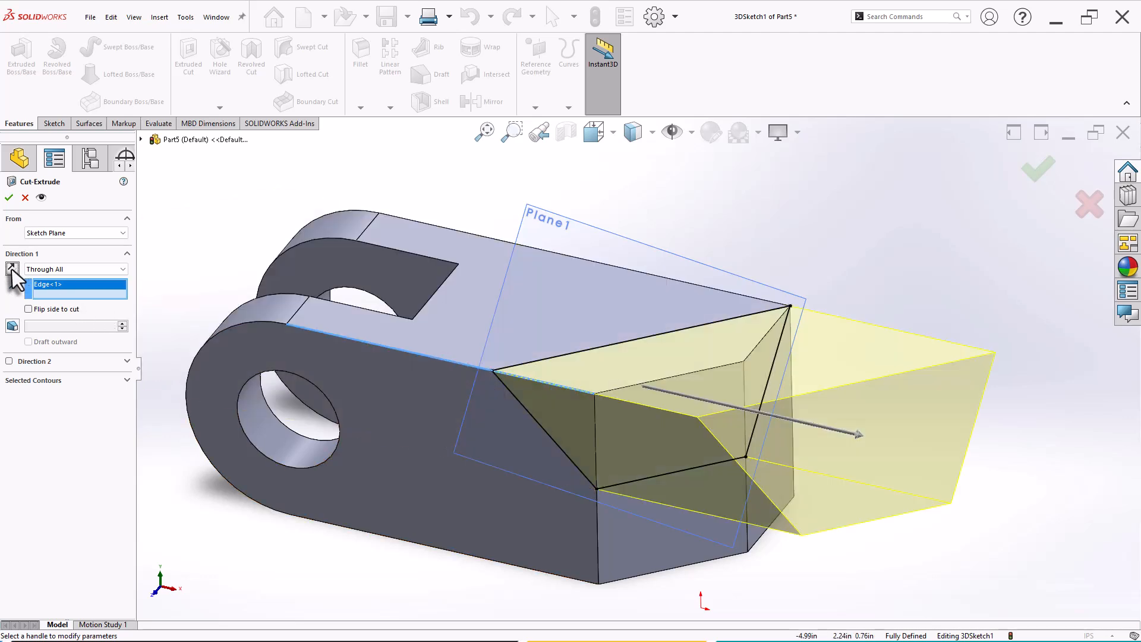
middle_click_drag(314, 212, 330, 192)
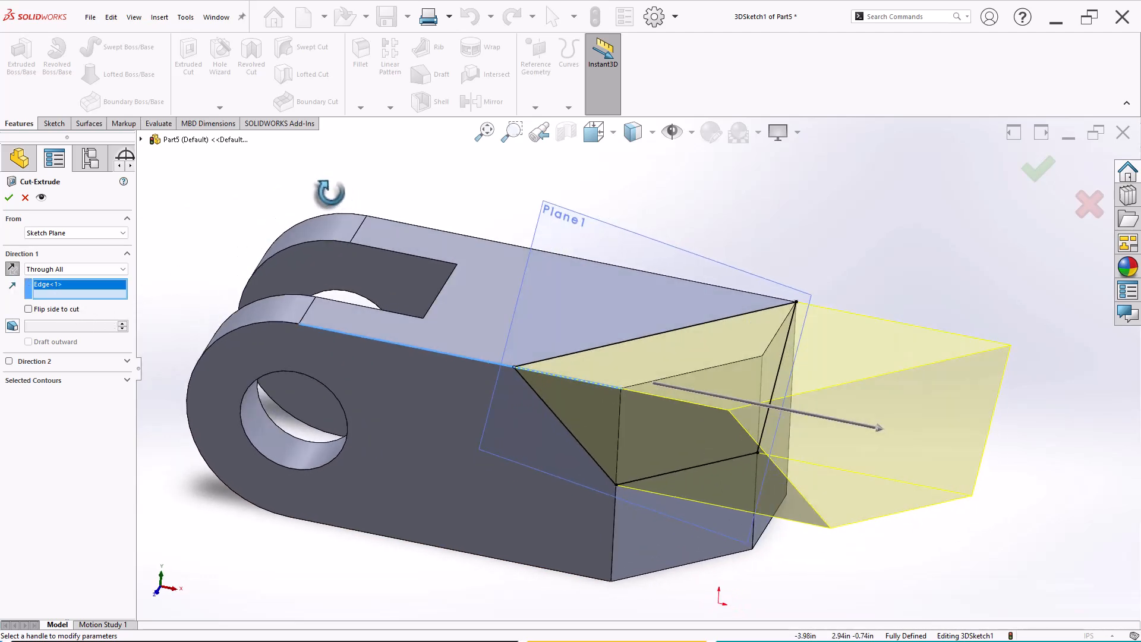
middle_click_drag(184, 259, 255, 199)
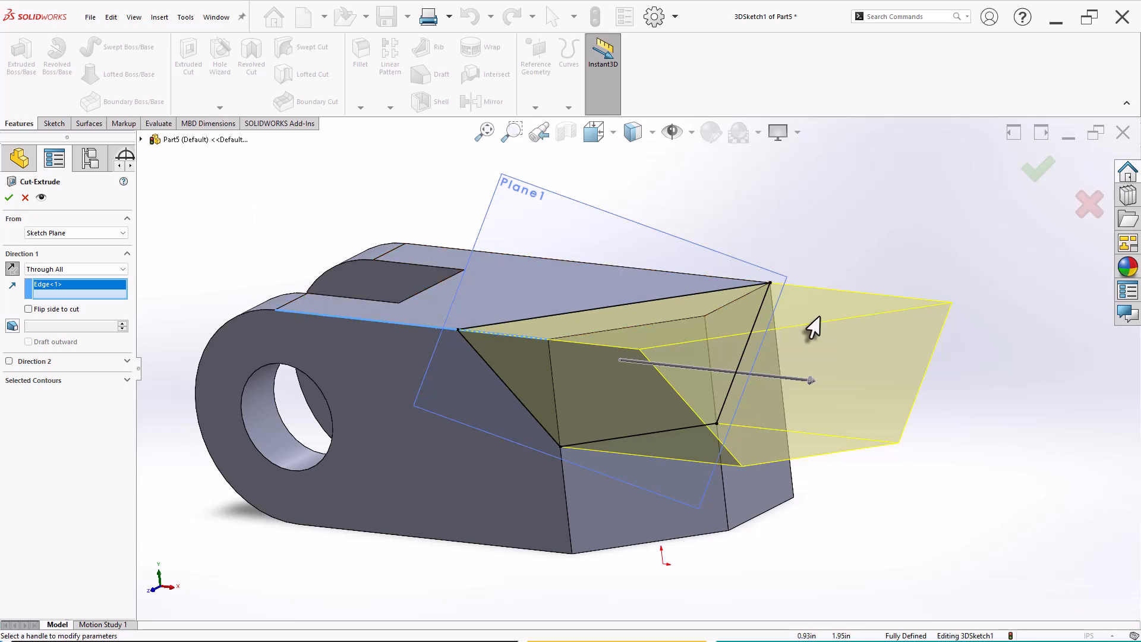
scroll(811, 326, "down", 2)
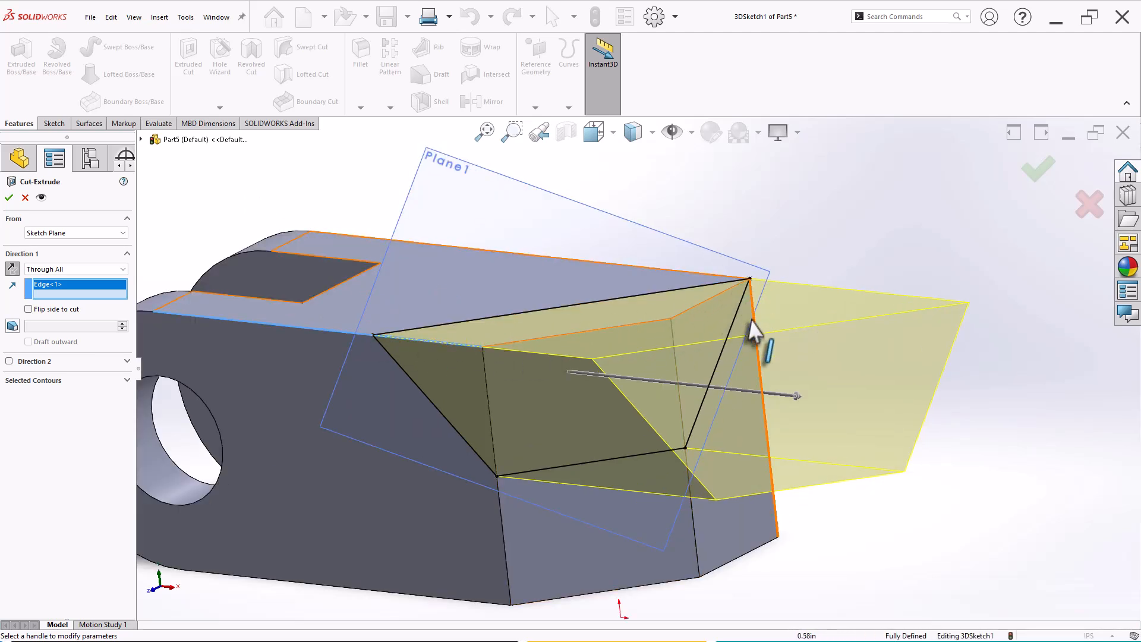
middle_click_drag(547, 364, 526, 381)
scroll(528, 380, "up", 3)
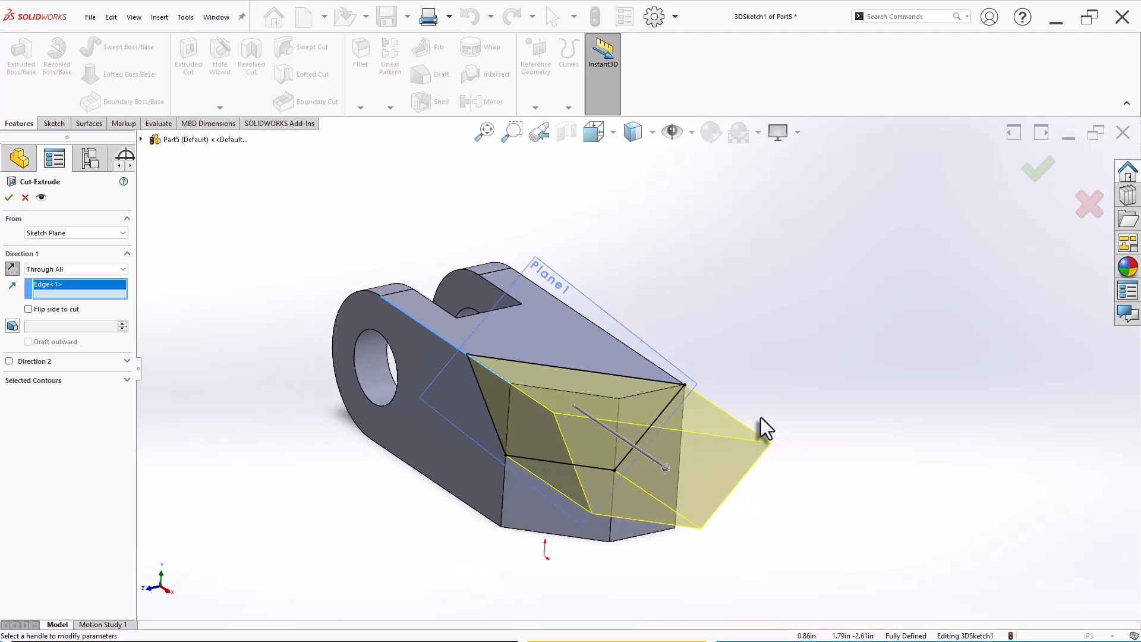
scroll(759, 398, "down", 2)
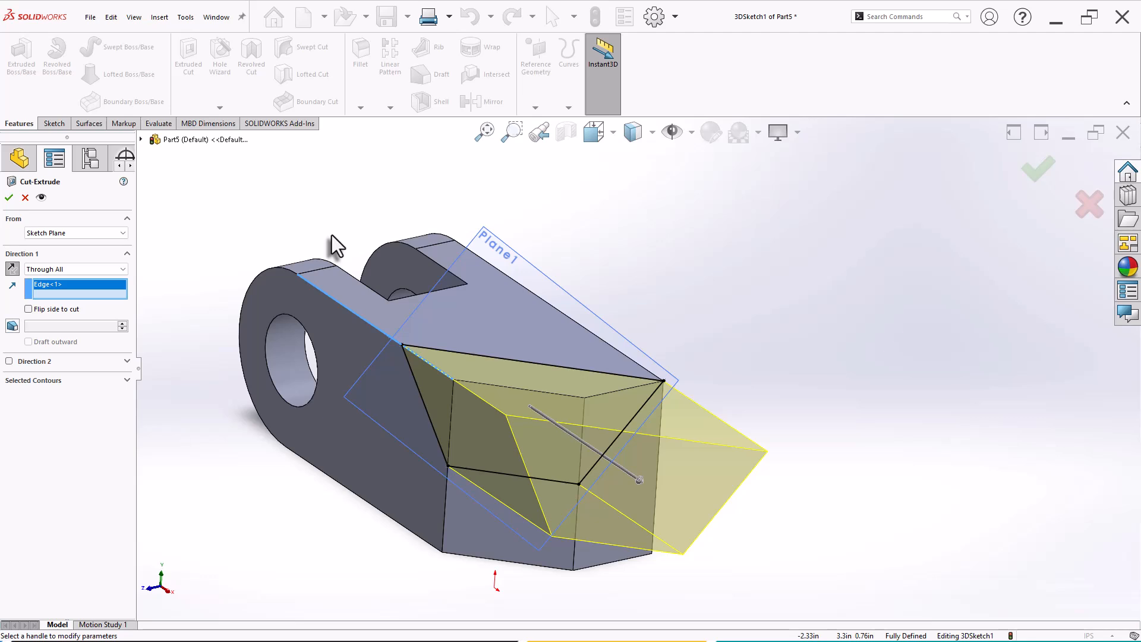
middle_click_drag(338, 234, 316, 171)
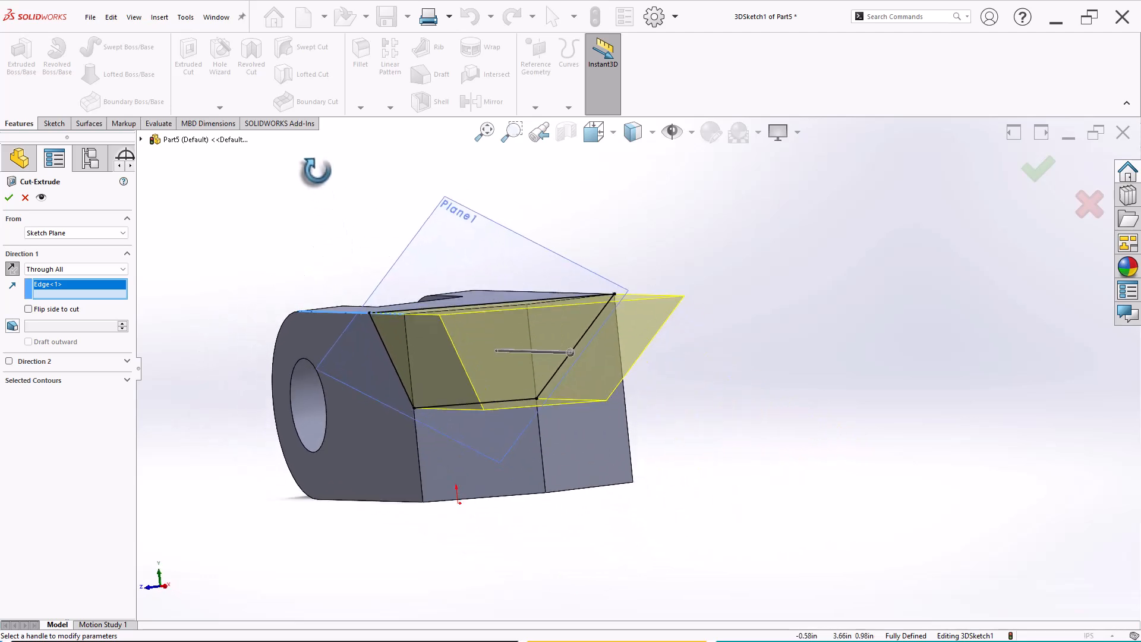
left_click(10, 197)
Hide Plane1 and clear the selection to leave only the finished clevis block in view.
middle_click_drag(291, 235, 217, 331)
left_click(42, 390)
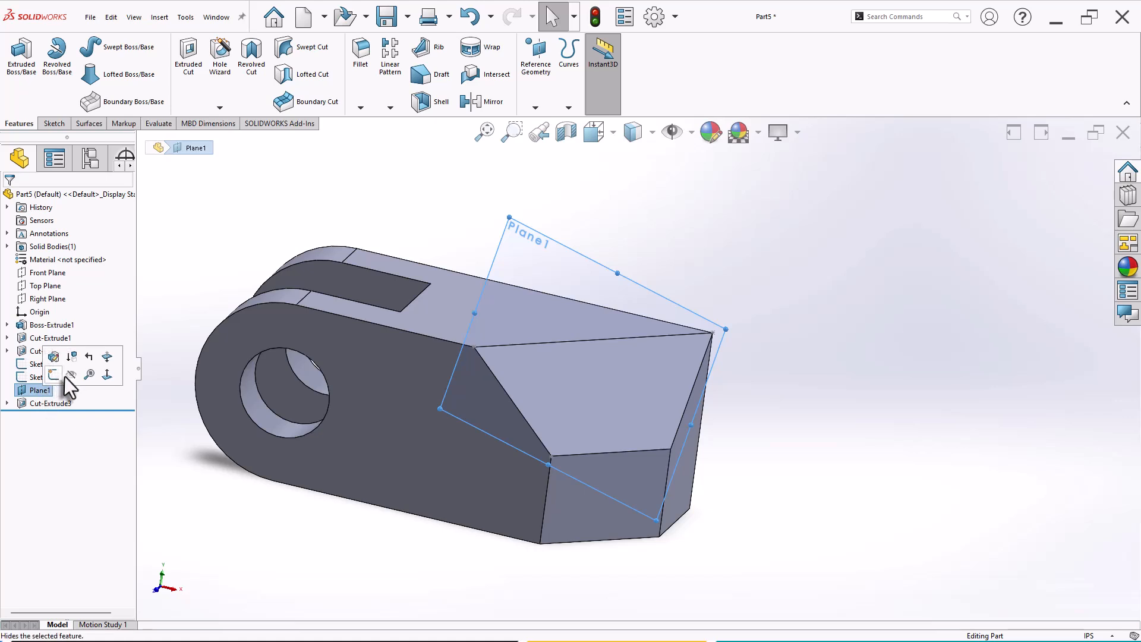
left_click(69, 375)
left_click(356, 298)
left_click(535, 248)
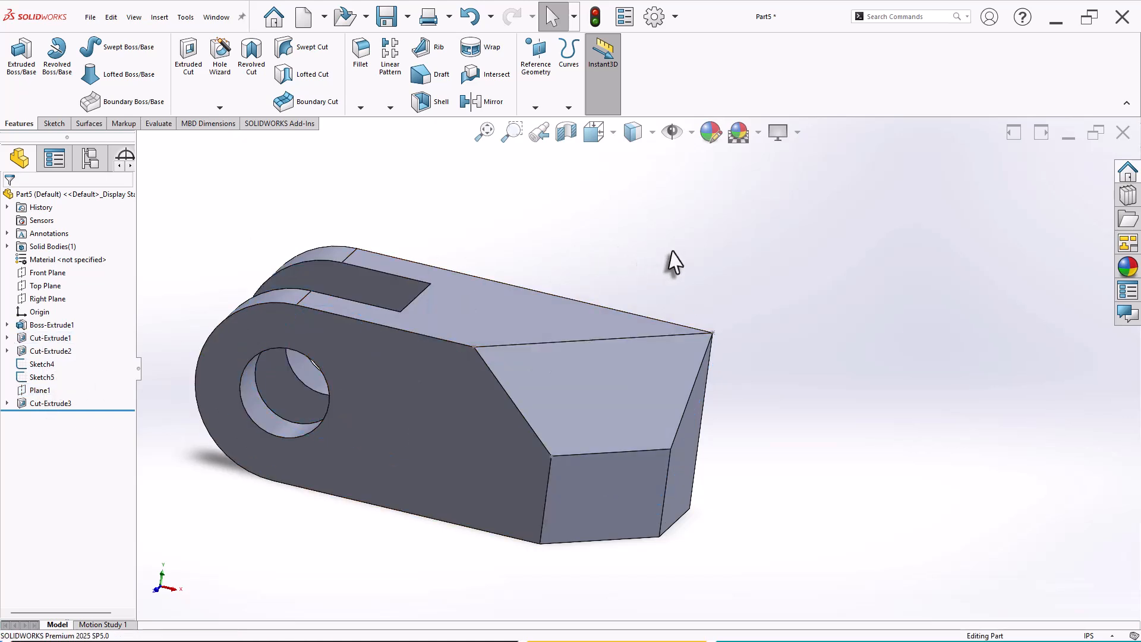
middle_click_drag(675, 262, 642, 262)
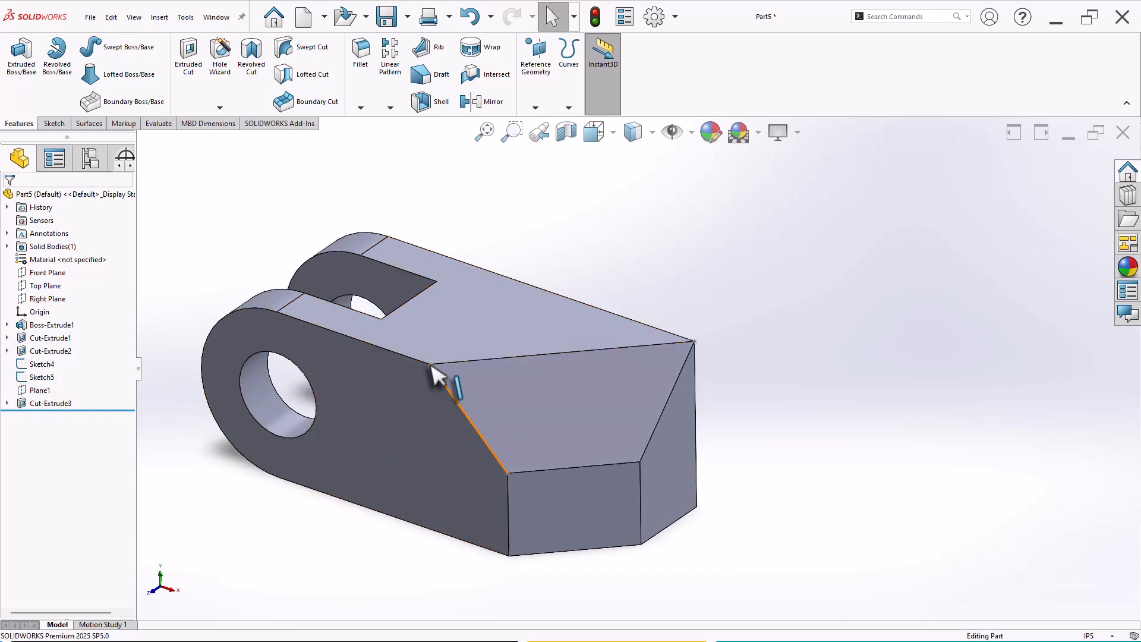